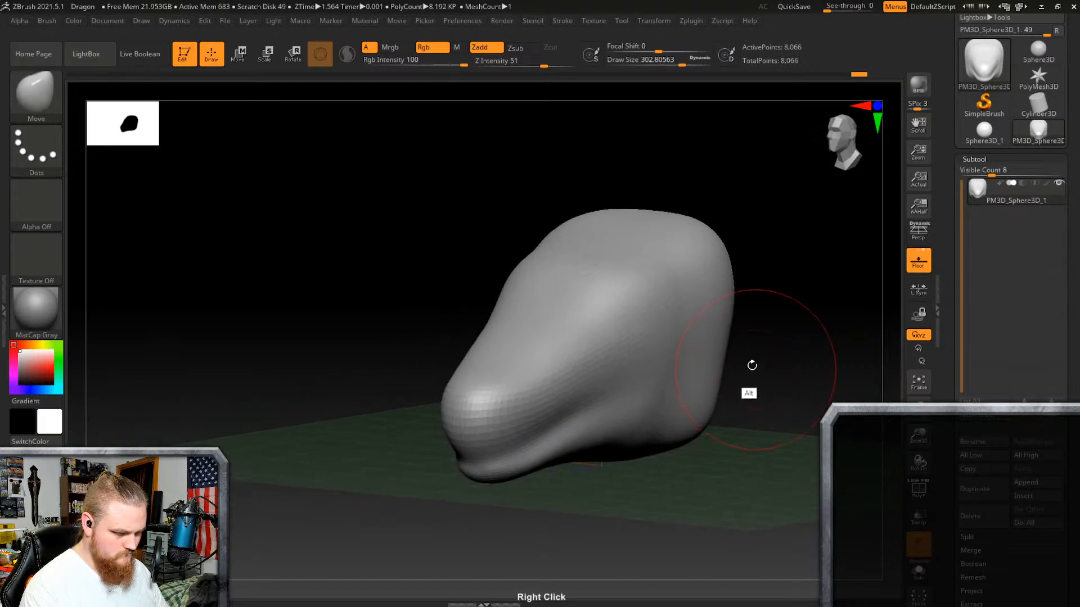
# Step: Set the Move brush's draw size to about 322 and pull the lower sides of the dragon head slightly outward
pyautogui.moveTo(720, 313)
pyautogui.keyDown('alt'); pyautogui.mouseDown(button='right')
pyautogui.moveTo(699, 371)
pyautogui.moveTo(780, 299)
pyautogui.mouseUp(button='right'); pyautogui.keyUp('alt')
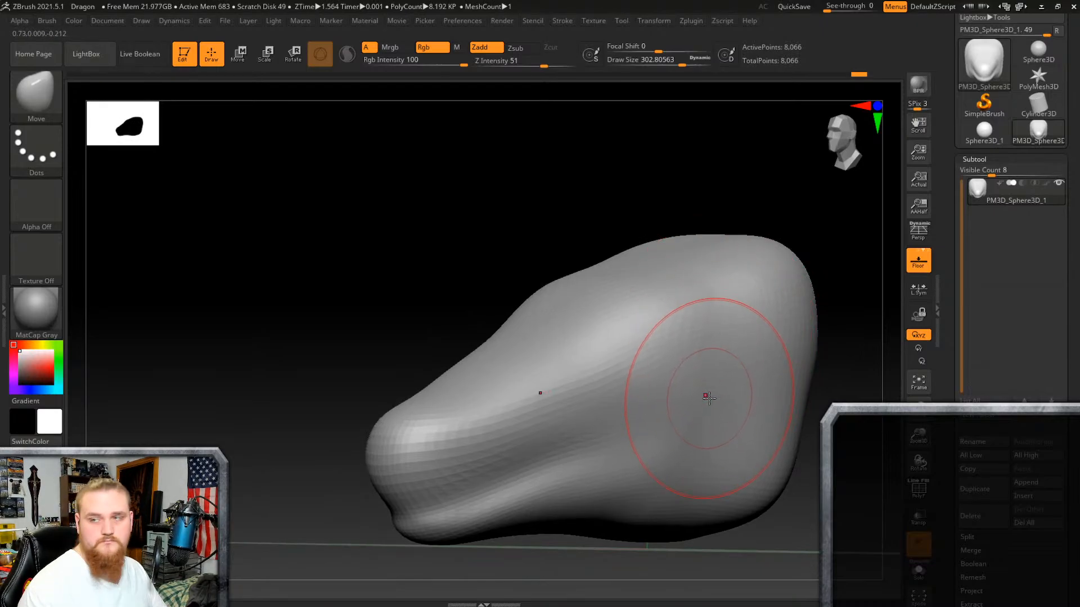
pyautogui.moveTo(745, 360)
pyautogui.mouseDown(button='right')
pyautogui.moveTo(687, 315)
pyautogui.moveTo(699, 362)
pyautogui.moveTo(744, 368)
pyautogui.mouseUp(button='right')
pyautogui.rightClick(744, 368)
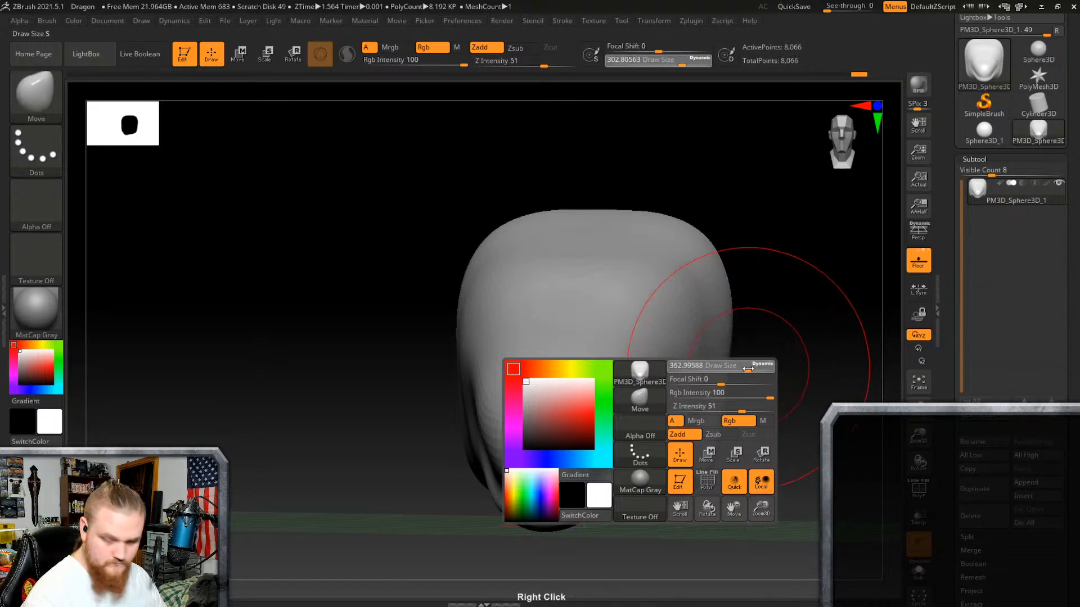
pyautogui.click(745, 369)
pyautogui.moveTo(783, 322); pyautogui.dragTo(762, 354, button='right')
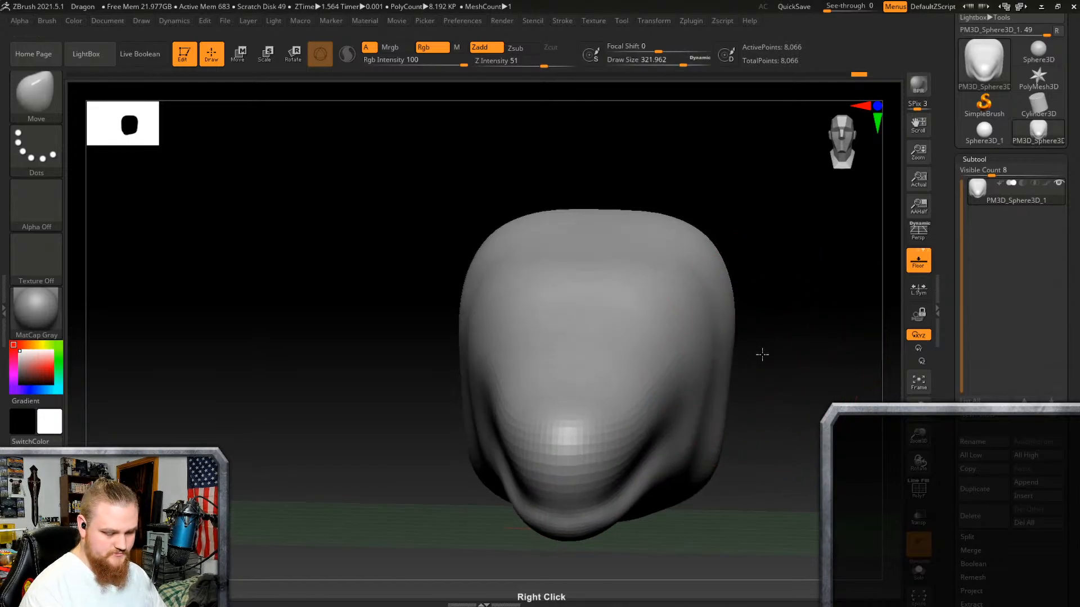
pyautogui.rightClick(762, 355)
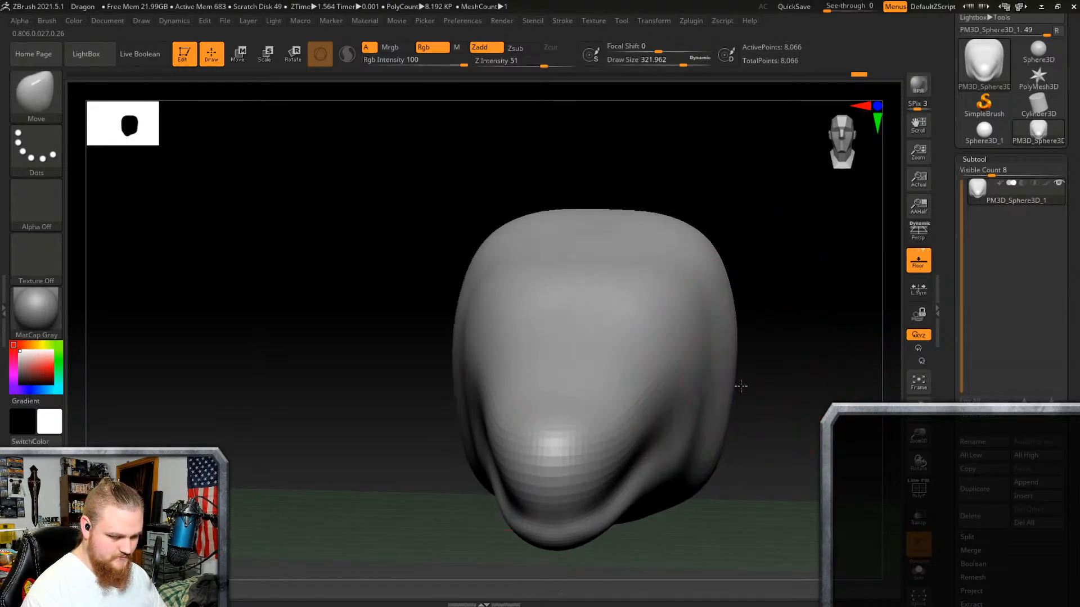
pyautogui.moveTo(743, 384)
pyautogui.mouseDown(button='right')
pyautogui.moveTo(716, 361)
pyautogui.moveTo(767, 288)
pyautogui.moveTo(736, 381)
pyautogui.moveTo(745, 414)
pyautogui.moveTo(670, 458)
pyautogui.moveTo(706, 448)
pyautogui.mouseUp(button='right')
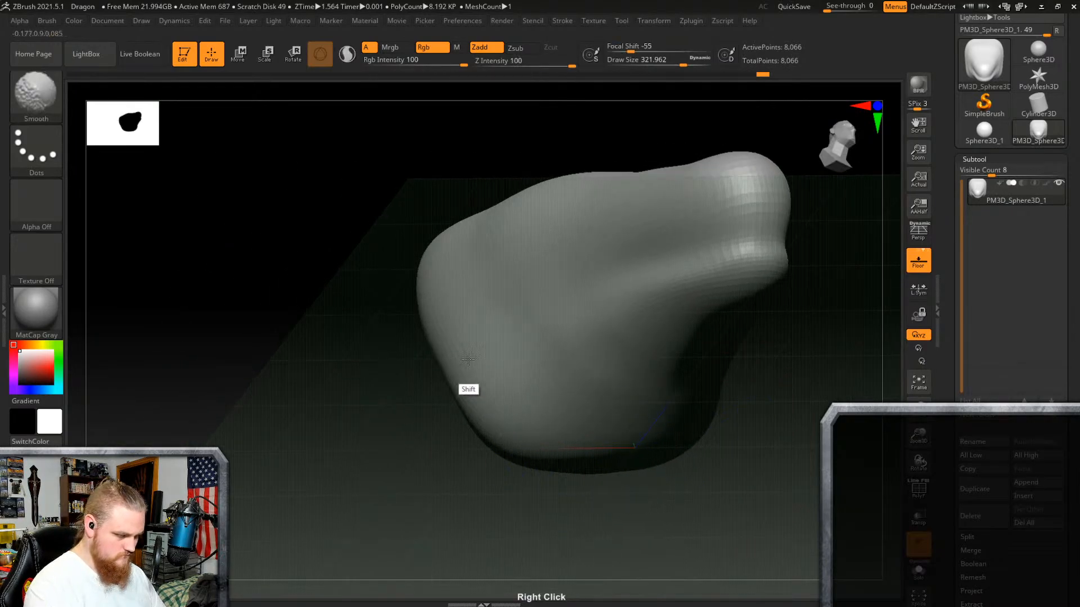
# Step: Examine the dragon head's proportions from the side, back, above and front
pyautogui.moveTo(582, 364); pyautogui.dragTo(608, 506, button='right')
pyautogui.moveTo(562, 264)
pyautogui.keyDown('alt'); pyautogui.mouseDown(button='right')
pyautogui.moveTo(545, 313)
pyautogui.moveTo(634, 445)
pyautogui.mouseUp(button='right'); pyautogui.keyUp('alt')
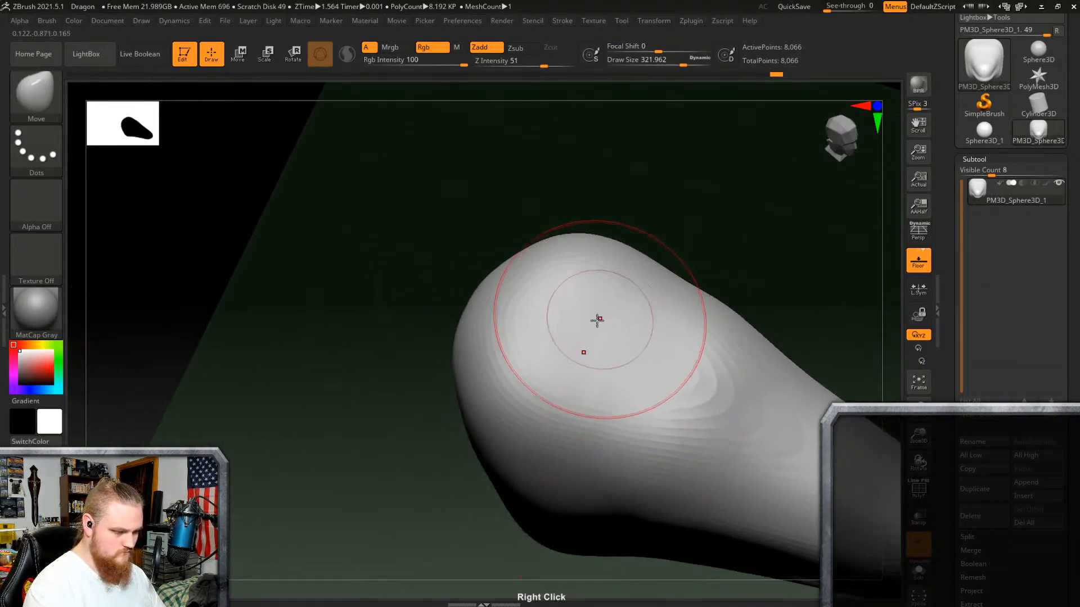
pyautogui.moveTo(598, 321); pyautogui.dragTo(559, 354, button='right')
pyautogui.keyDown('alt'); pyautogui.moveTo(672, 309); pyautogui.dragTo(600, 275, button='right'); pyautogui.keyUp('alt')
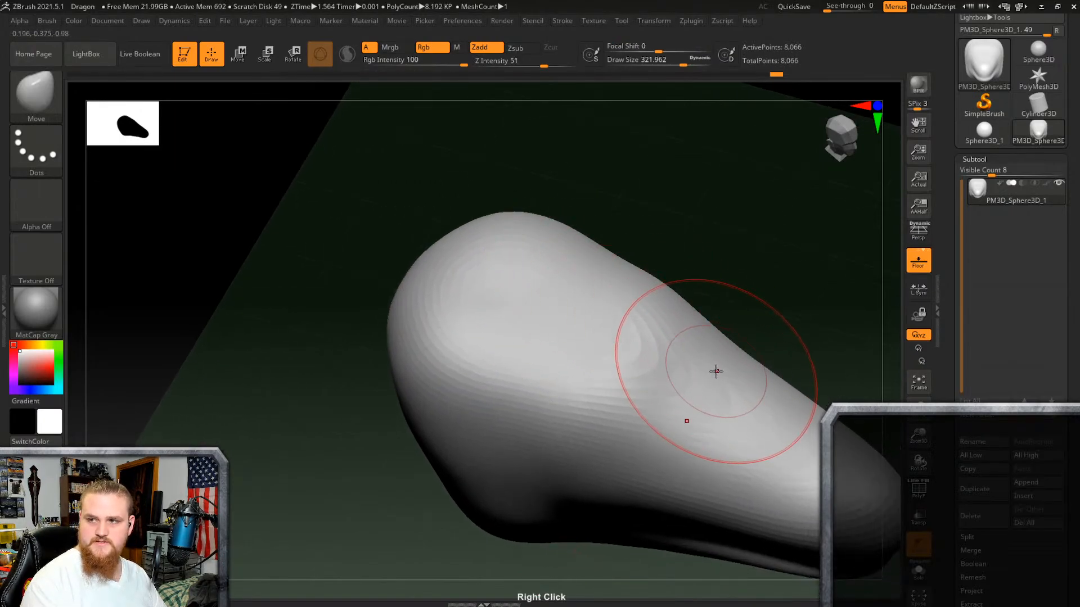
pyautogui.moveTo(716, 376); pyautogui.dragTo(675, 253, button='right')
pyautogui.moveTo(667, 311); pyautogui.dragTo(697, 275, button='right')
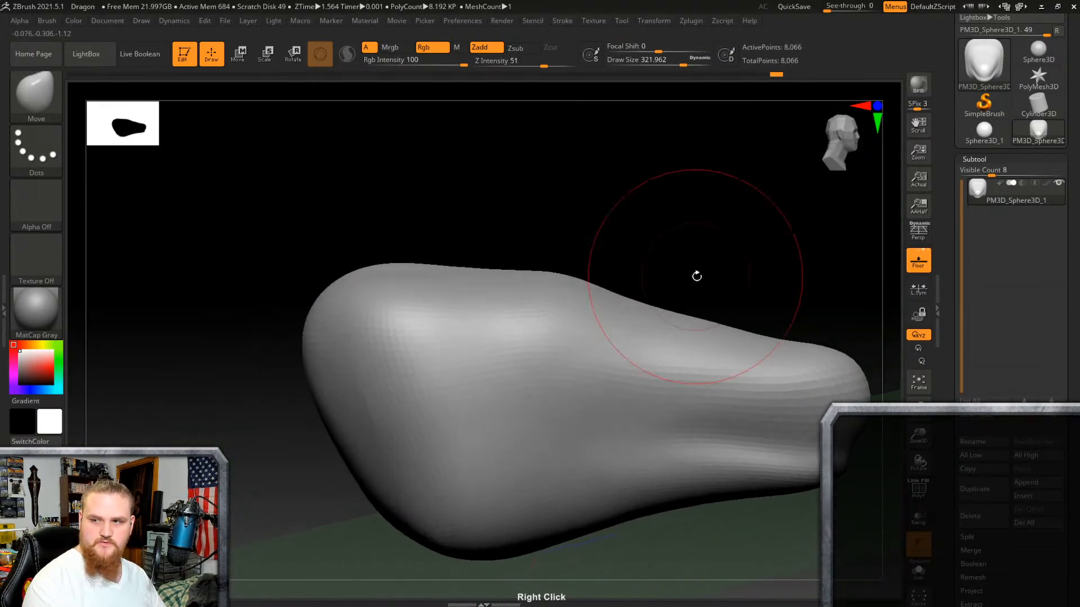
pyautogui.keyDown('alt'); pyautogui.moveTo(722, 331); pyautogui.dragTo(574, 295, button='right'); pyautogui.keyUp('alt')
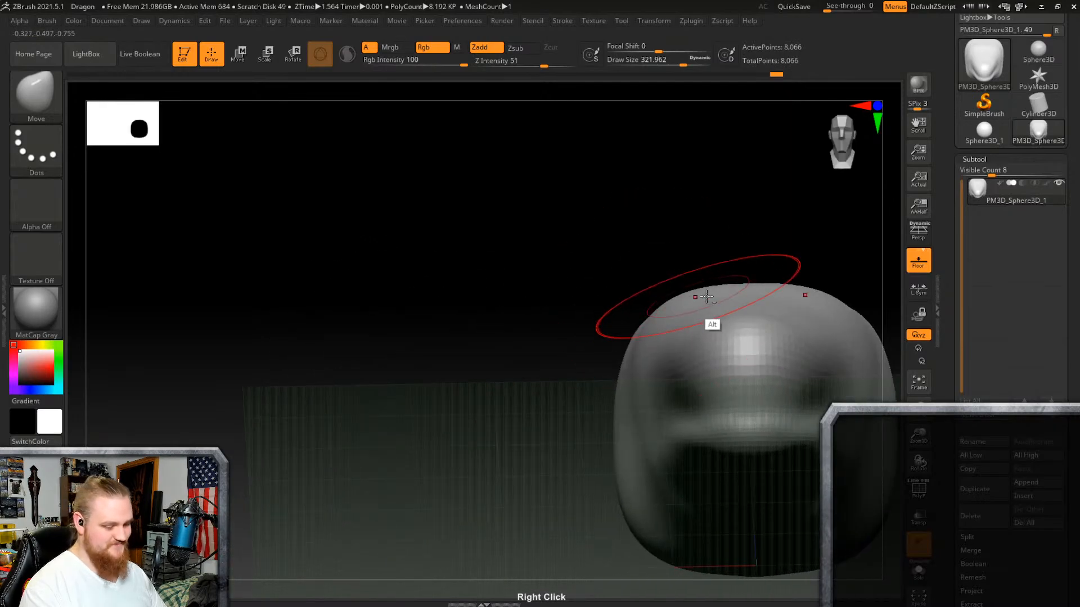
pyautogui.keyDown('alt'); pyautogui.moveTo(701, 299); pyautogui.dragTo(559, 253, button='right'); pyautogui.keyUp('alt')
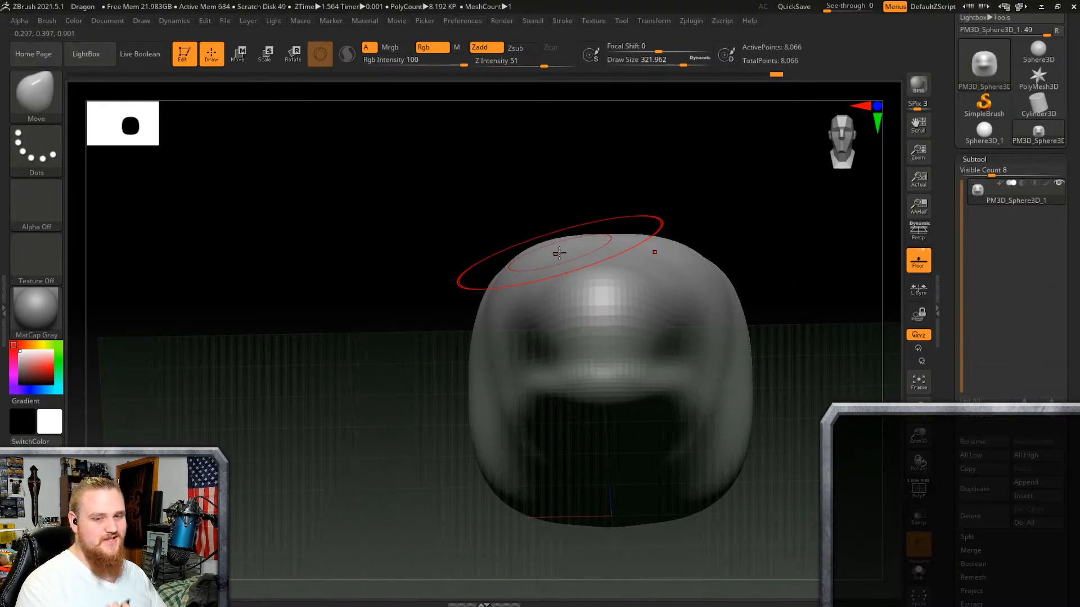
pyautogui.moveTo(757, 377); pyautogui.dragTo(681, 340, button='right')
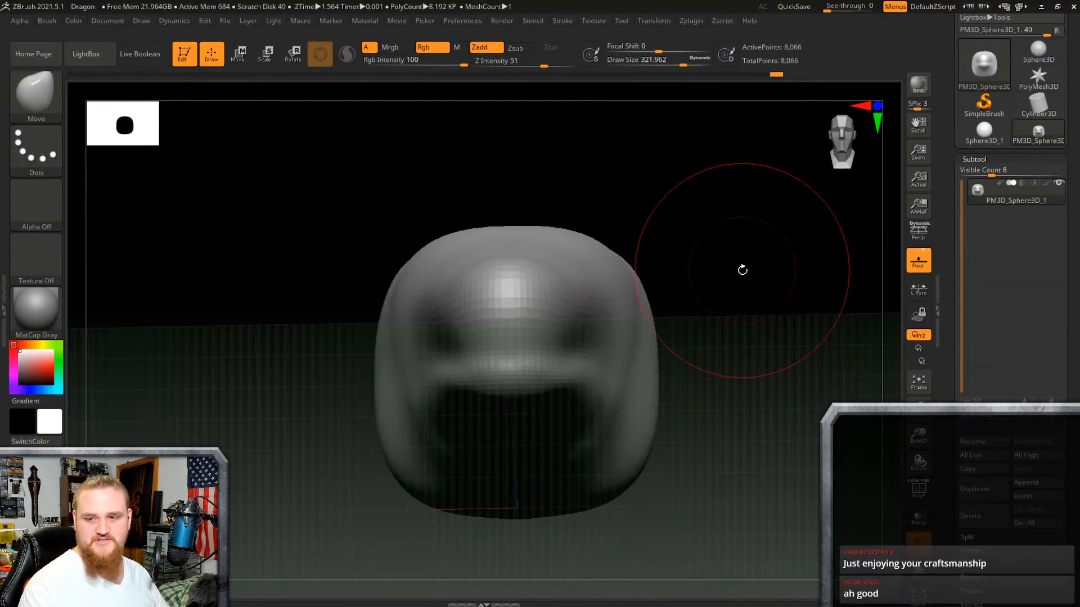
# Step: Refine the side and back of the head with smoothing and the Move brush
pyautogui.keyDown('alt'); pyautogui.moveTo(769, 282); pyautogui.dragTo(639, 374, button='right'); pyautogui.keyUp('alt')
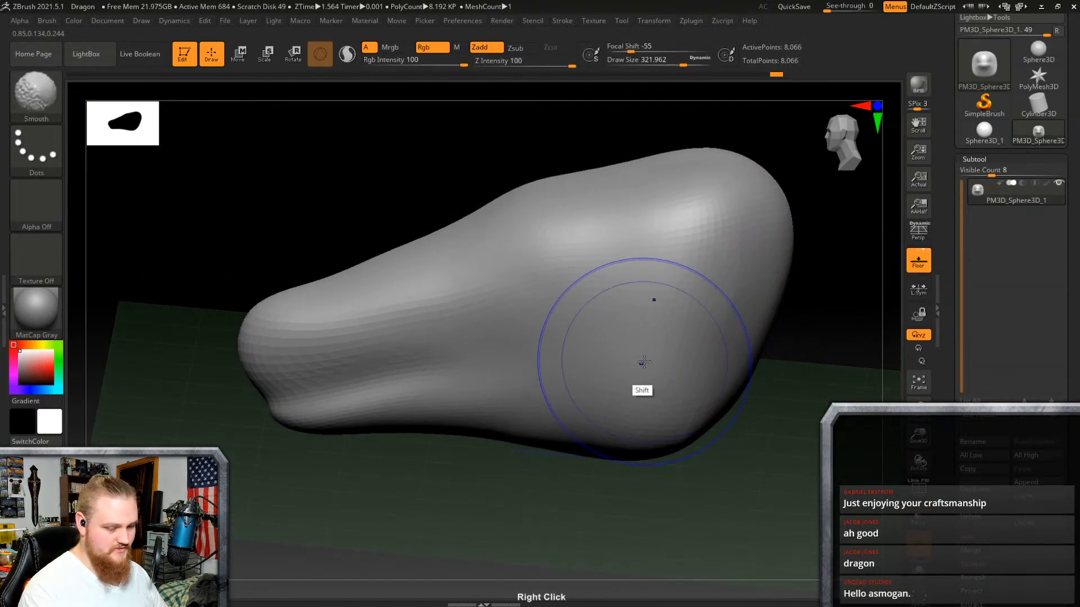
pyautogui.moveTo(703, 309); pyautogui.dragTo(725, 364, button='right')
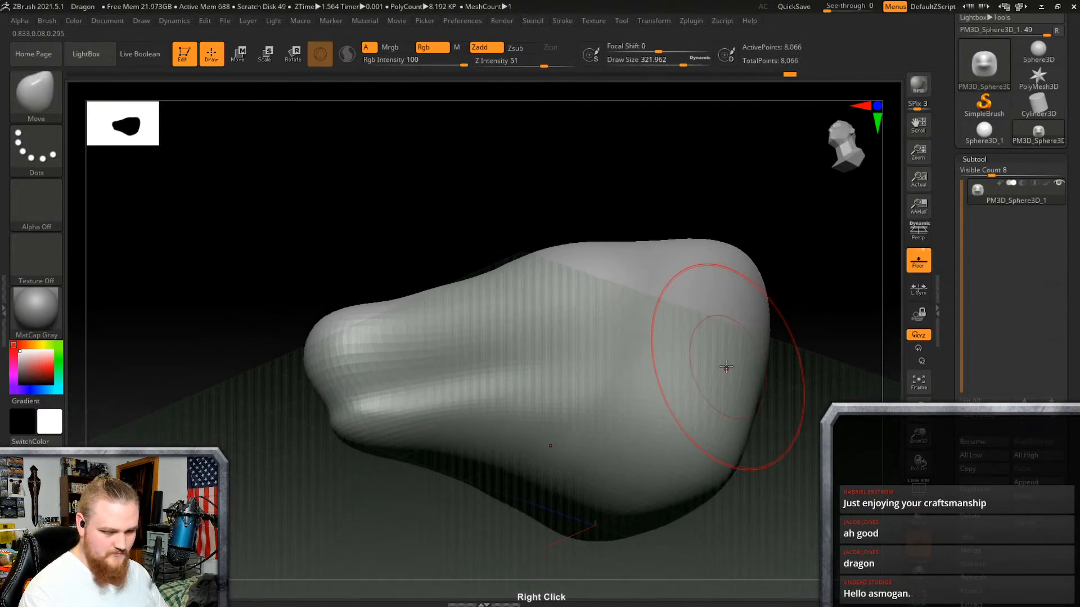
pyautogui.moveTo(832, 357); pyautogui.dragTo(876, 369, button='right')
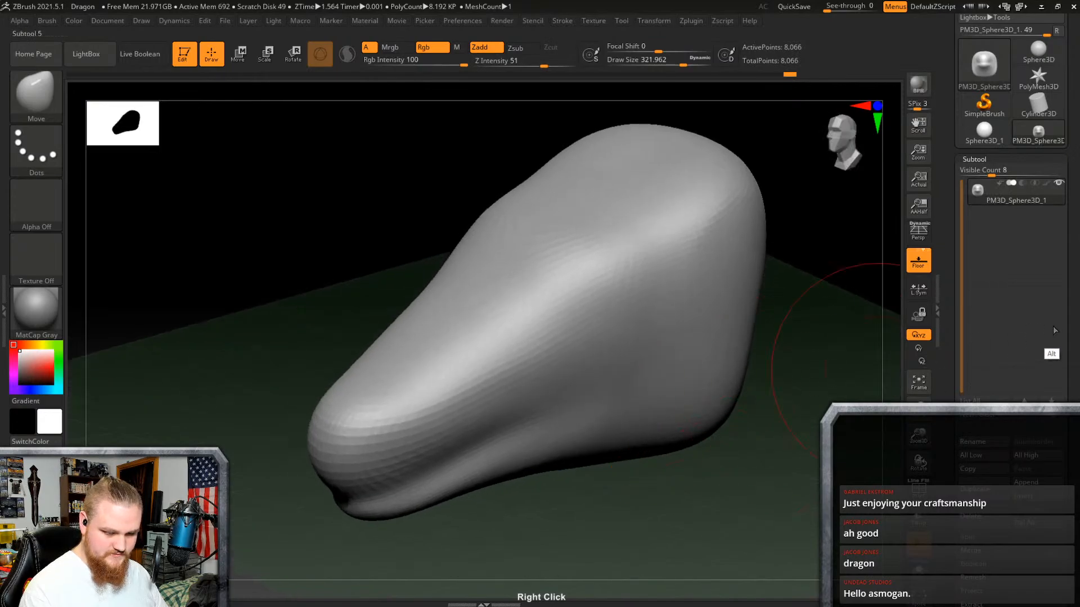
# Step: Divide the head mesh once to subdivision level 2 with smooth subdivision kept on
pyautogui.moveTo(1067, 495); pyautogui.dragTo(1067, 163)
pyautogui.click(984, 287)
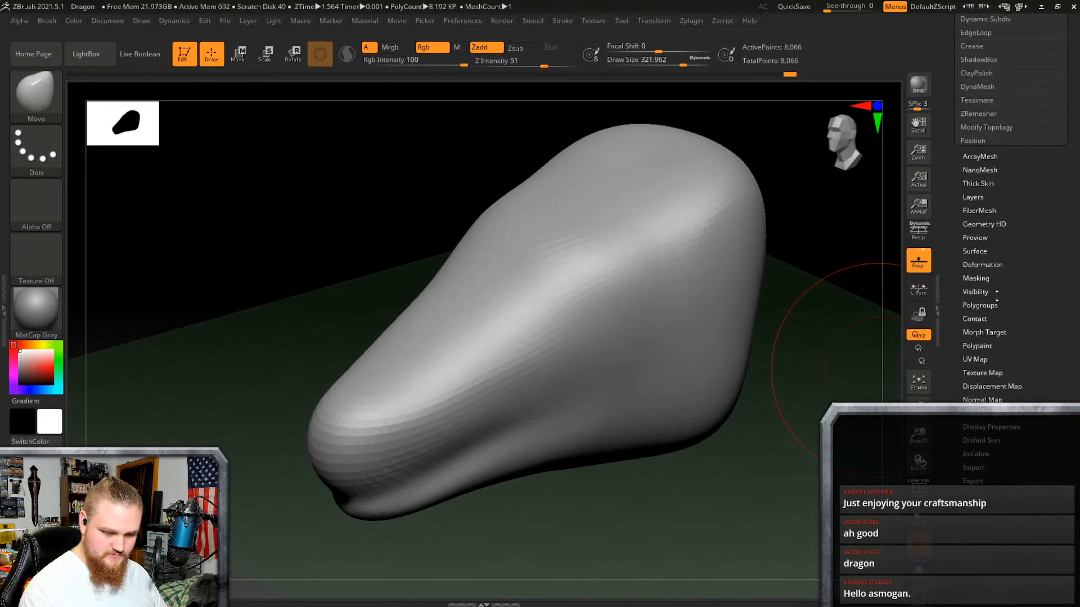
pyautogui.moveTo(785, 306); pyautogui.dragTo(751, 363, button='right')
pyautogui.moveTo(1017, 75); pyautogui.dragTo(1018, 386)
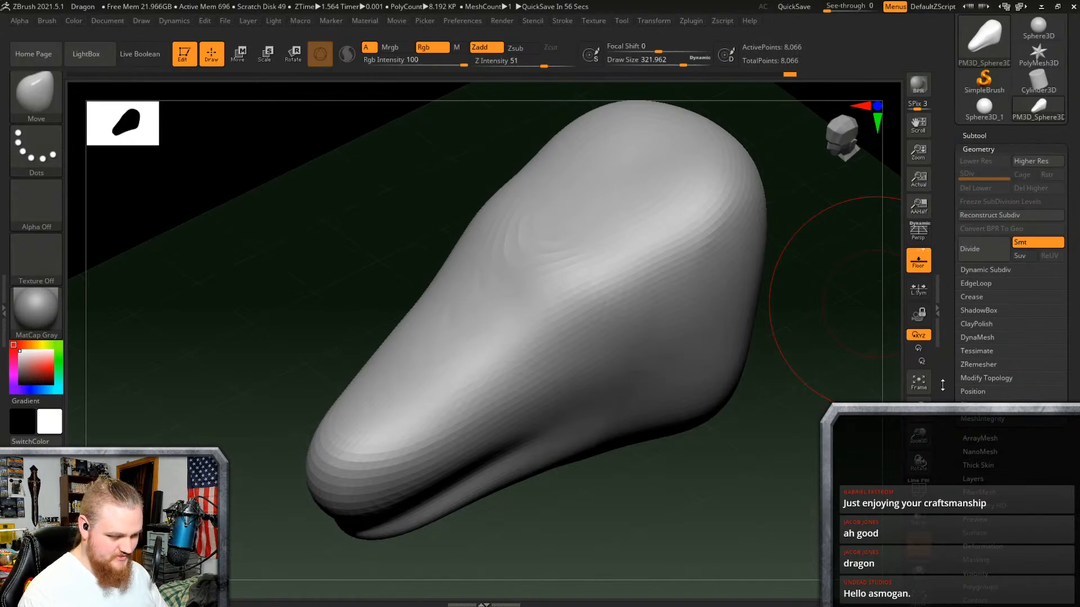
pyautogui.moveTo(788, 310); pyautogui.dragTo(740, 292, button='right')
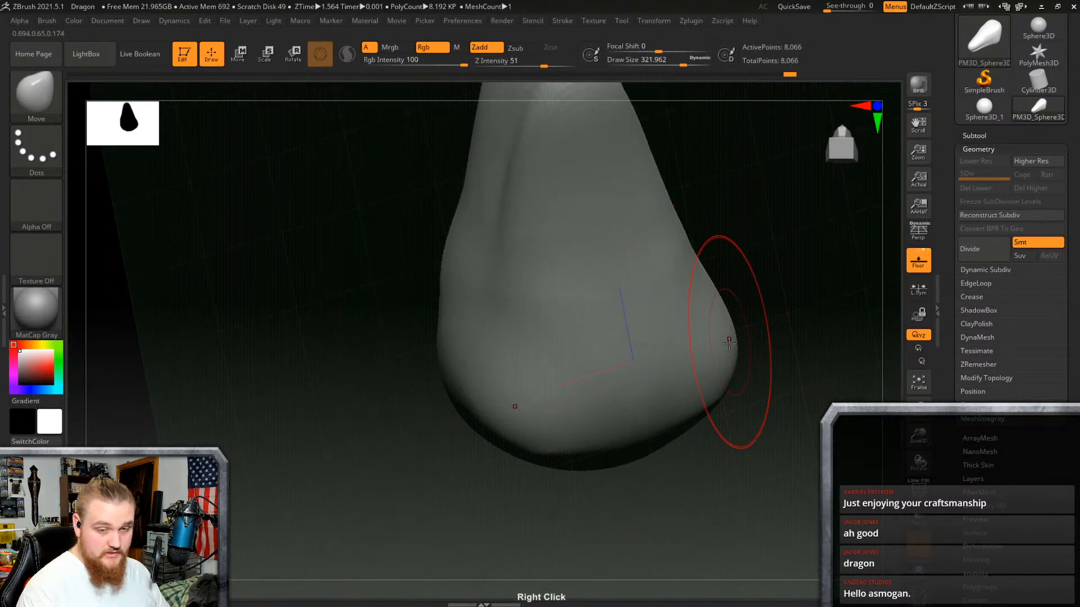
pyautogui.moveTo(729, 343); pyautogui.dragTo(711, 362, button='right')
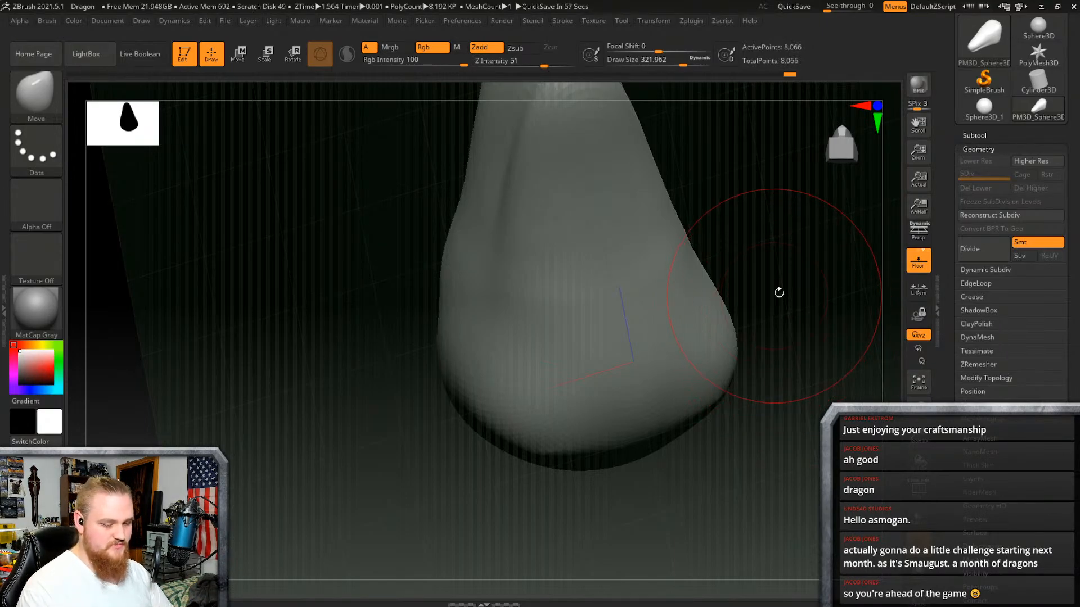
pyautogui.moveTo(779, 292); pyautogui.dragTo(738, 354, button='right')
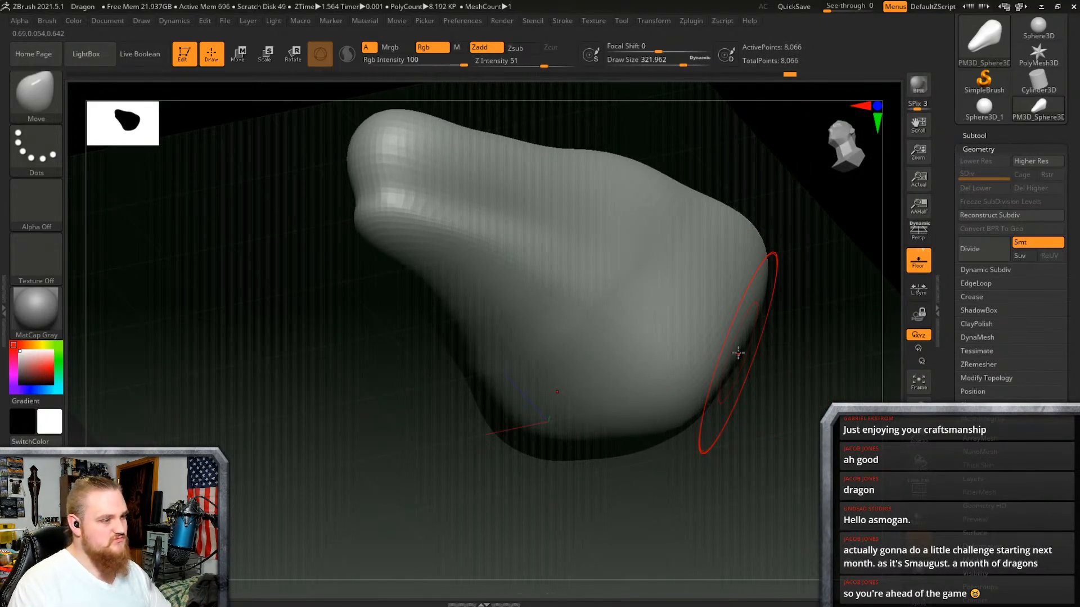
pyautogui.moveTo(667, 336)
pyautogui.mouseDown(button='right')
pyautogui.moveTo(651, 386)
pyautogui.moveTo(666, 427)
pyautogui.moveTo(701, 274)
pyautogui.moveTo(749, 381)
pyautogui.moveTo(723, 388)
pyautogui.moveTo(766, 361)
pyautogui.moveTo(489, 503)
pyautogui.mouseUp(button='right')
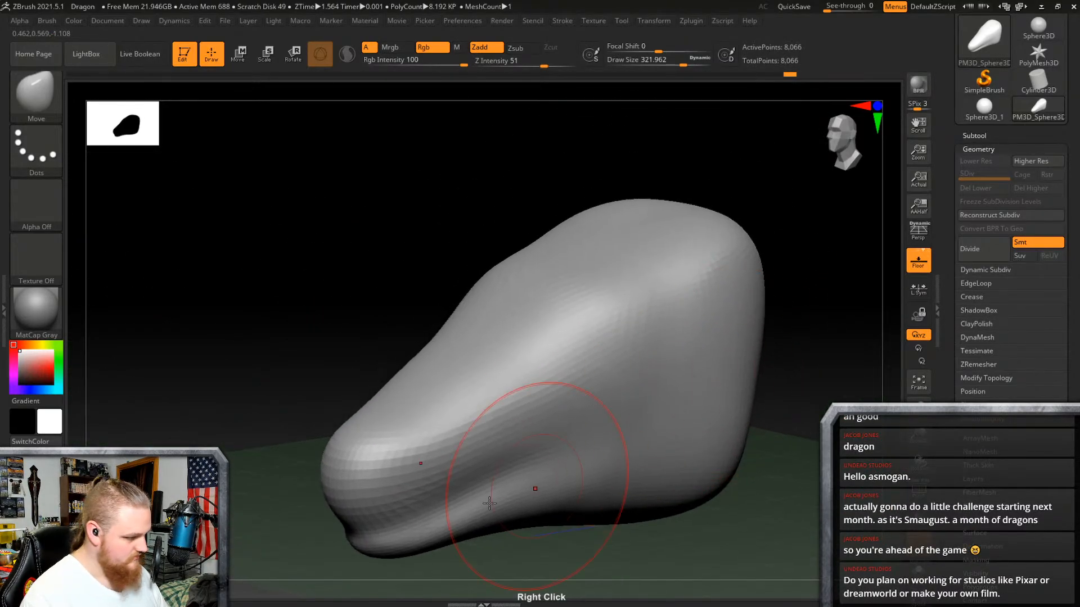
pyautogui.click(36, 92)
pyautogui.click(974, 248)
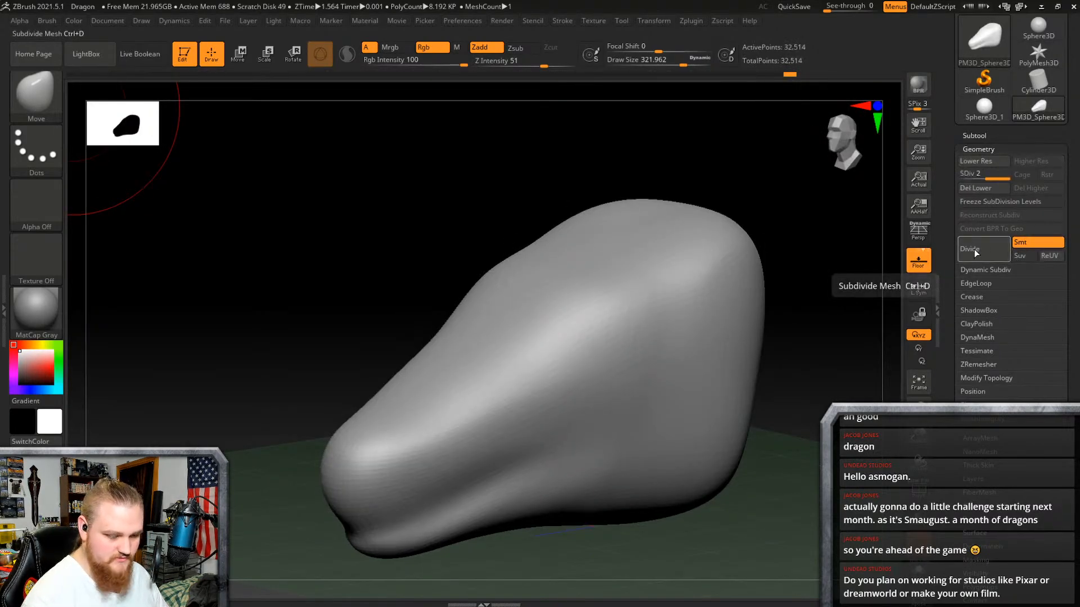
# Step: Switch to the ClayBuildup brush and set its draw size to about 79
pyautogui.moveTo(694, 315); pyautogui.dragTo(557, 294, button='right')
pyautogui.click(45, 104)
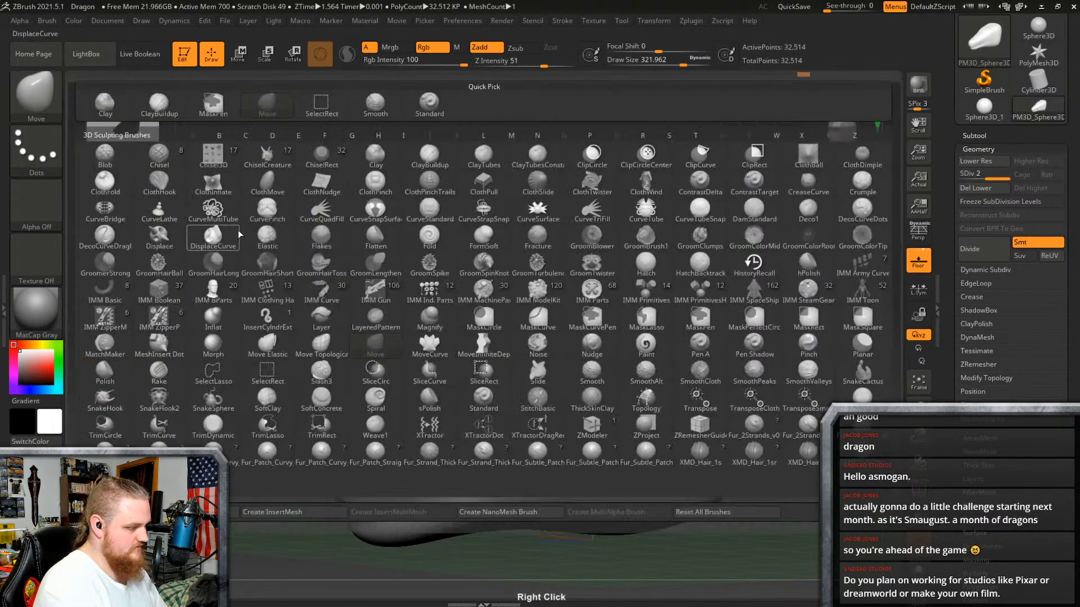
pyautogui.click(158, 107)
pyautogui.rightClick(667, 356)
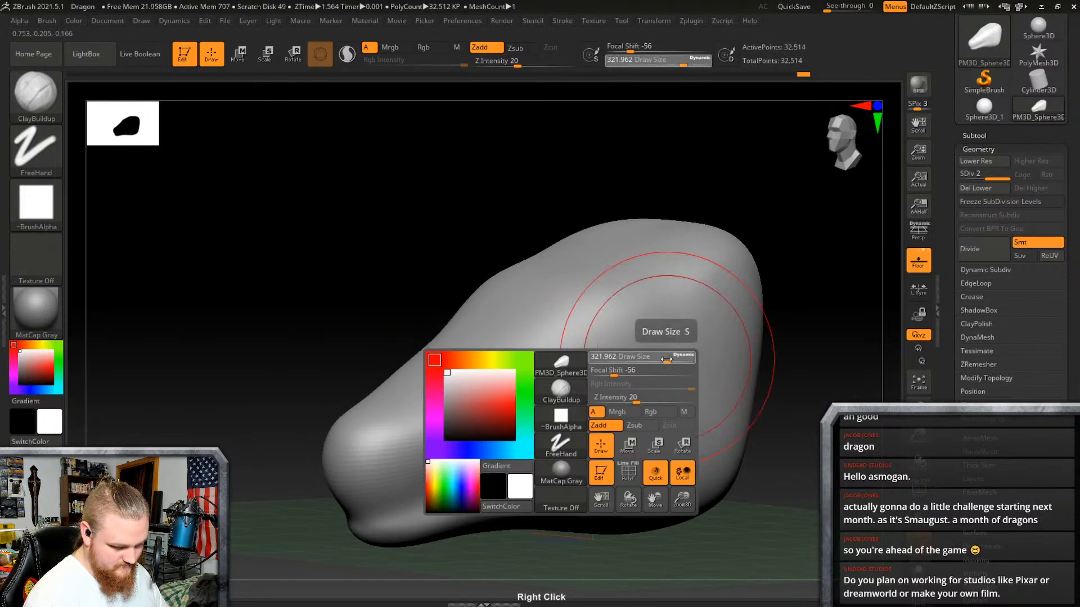
pyautogui.moveTo(668, 357); pyautogui.dragTo(632, 358)
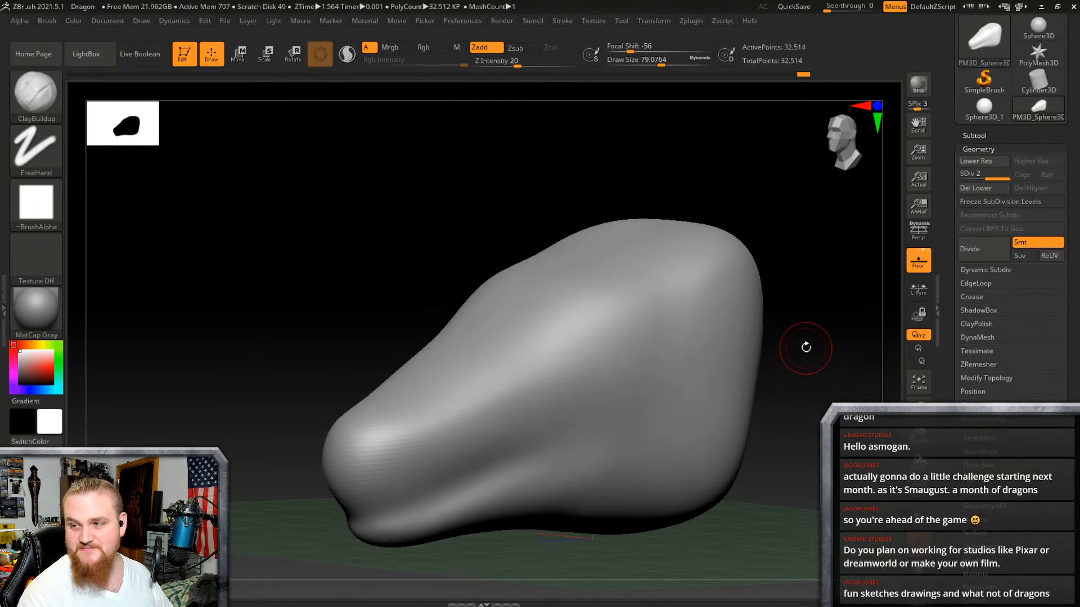
# Step: Set the draw size to about 106 and build up a curved brow ridge around the eye area on the side of the head
pyautogui.keyDown('alt'); pyautogui.moveTo(807, 347); pyautogui.dragTo(795, 322, button='right'); pyautogui.keyUp('alt')
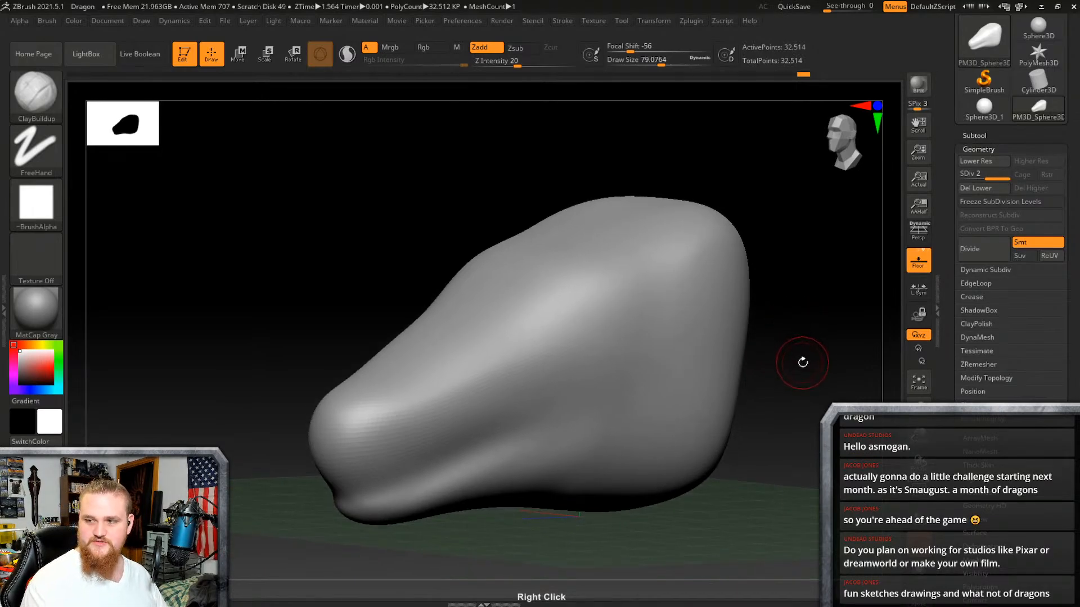
pyautogui.moveTo(802, 362)
pyautogui.mouseDown(button='right')
pyautogui.moveTo(819, 352)
pyautogui.moveTo(809, 346)
pyautogui.moveTo(776, 369)
pyautogui.moveTo(737, 366)
pyautogui.moveTo(728, 350)
pyautogui.mouseUp(button='right')
pyautogui.rightClick(625, 330)
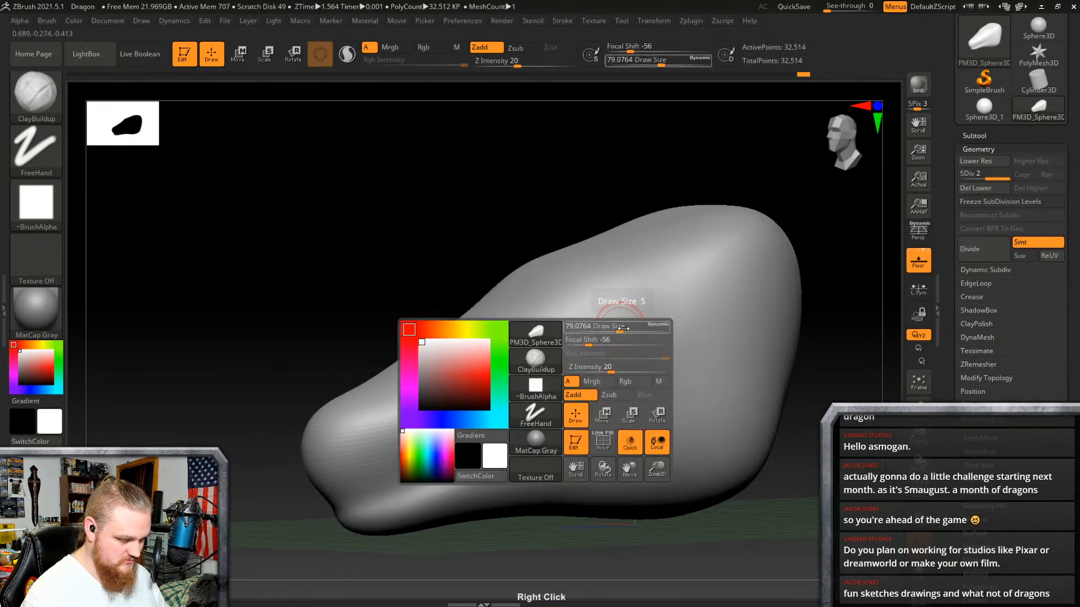
pyautogui.moveTo(618, 327)
pyautogui.mouseDown()
pyautogui.moveTo(631, 327)
pyautogui.moveTo(621, 328)
pyautogui.mouseUp()
pyautogui.keyDown('alt'); pyautogui.moveTo(621, 328); pyautogui.dragTo(625, 332, button='right'); pyautogui.keyUp('alt')
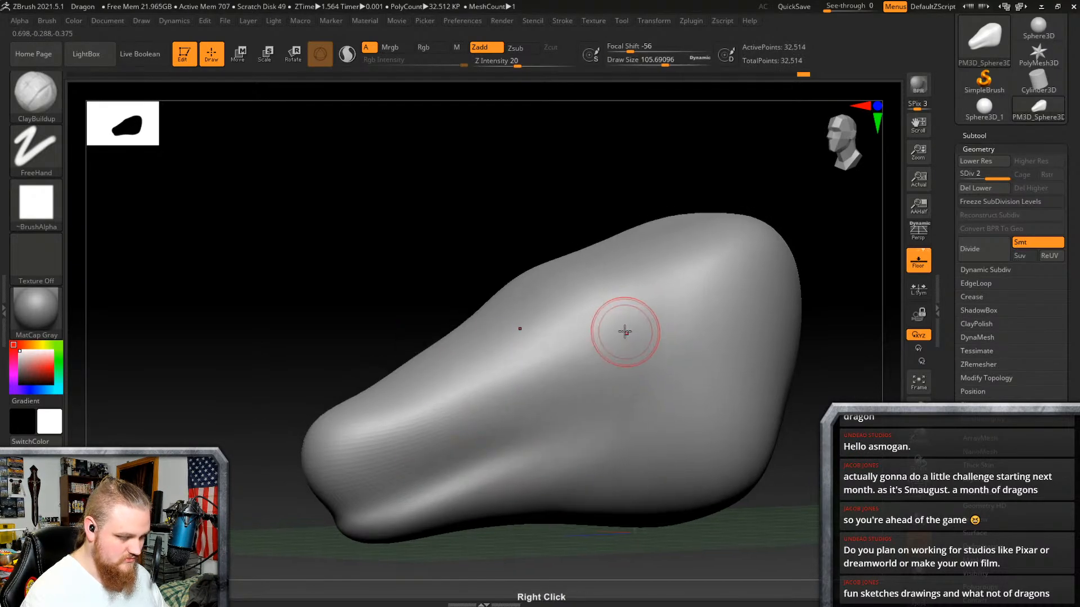
pyautogui.moveTo(549, 342)
pyautogui.mouseDown()
pyautogui.moveTo(602, 294)
pyautogui.moveTo(588, 309)
pyautogui.moveTo(636, 291)
pyautogui.mouseUp()
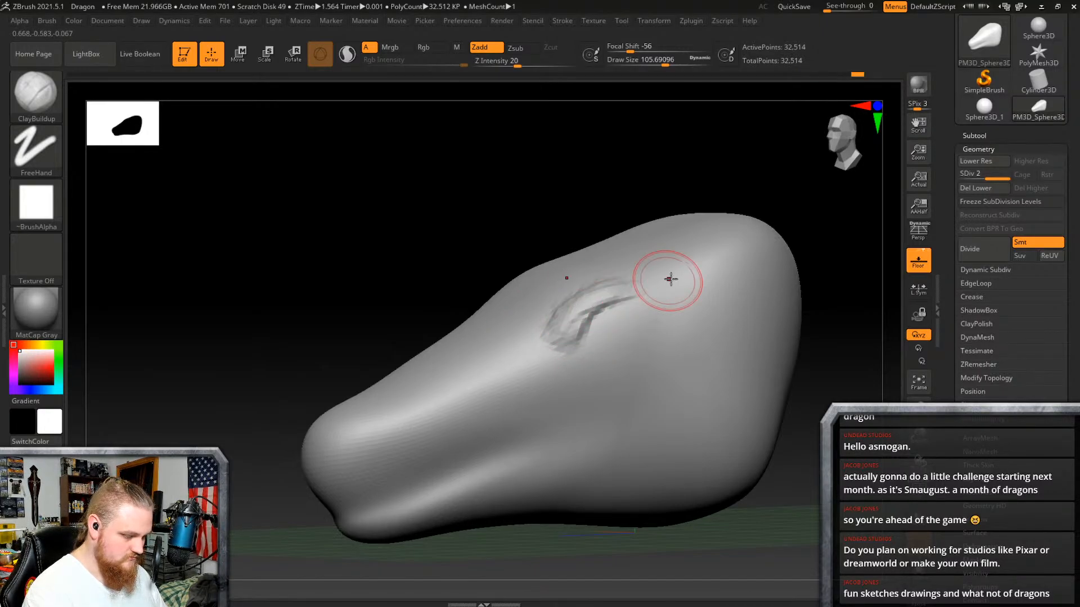
# Step: Set the draw size to about 227 and thicken the brow ridges above the eyes from the front
pyautogui.moveTo(671, 278); pyautogui.dragTo(577, 335, button='right')
pyautogui.rightClick(576, 336)
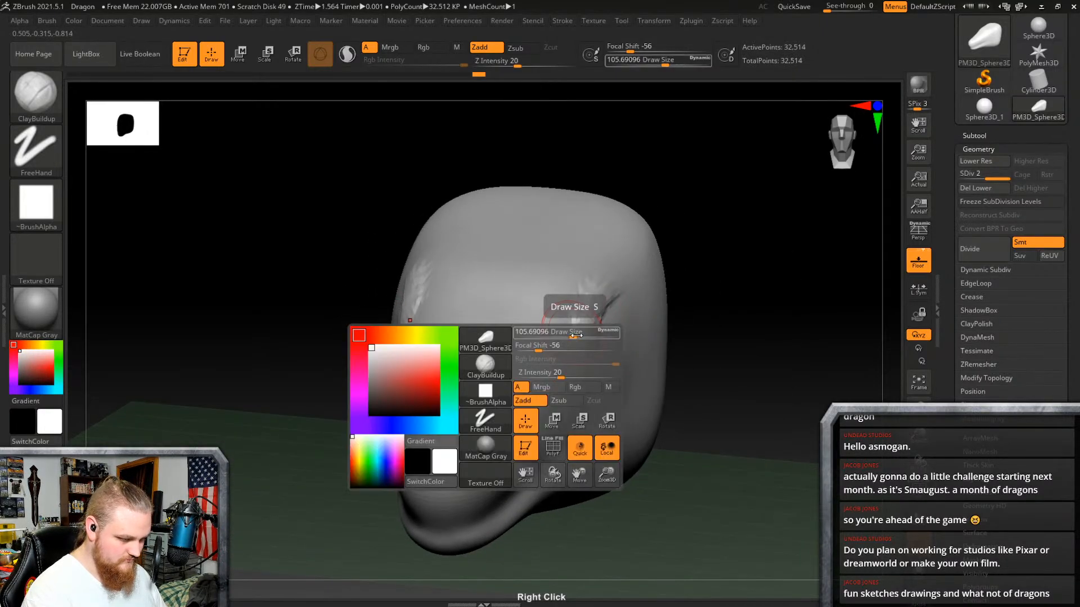
pyautogui.moveTo(576, 335); pyautogui.dragTo(589, 335)
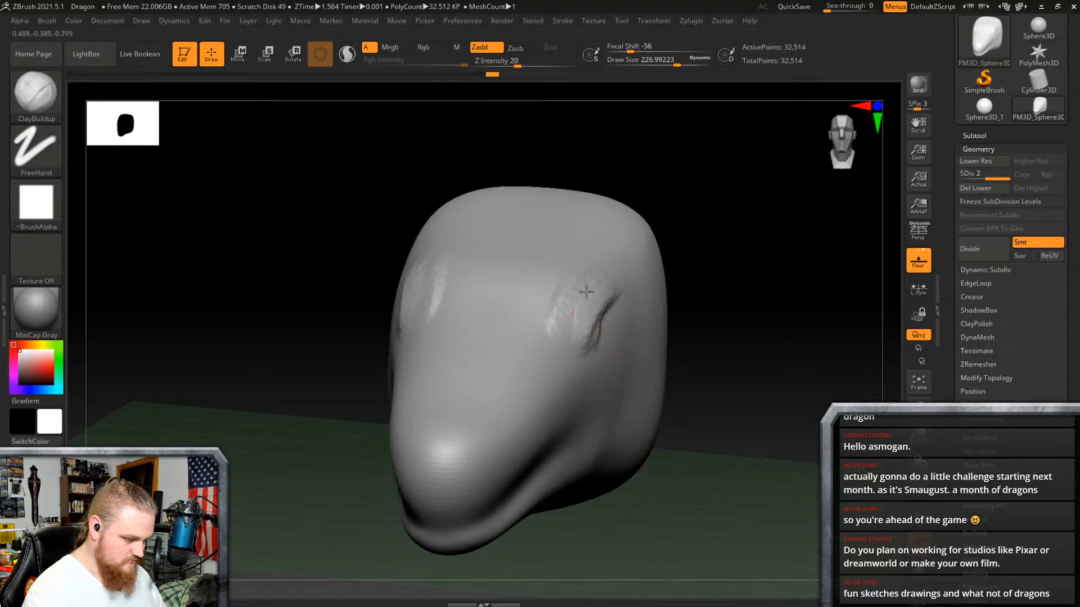
pyautogui.moveTo(586, 292)
pyautogui.mouseDown()
pyautogui.moveTo(579, 286)
pyautogui.moveTo(568, 306)
pyautogui.mouseUp()
pyautogui.moveTo(569, 306)
pyautogui.mouseDown(button='right')
pyautogui.moveTo(632, 311)
pyautogui.moveTo(617, 332)
pyautogui.moveTo(542, 301)
pyautogui.mouseUp(button='right')
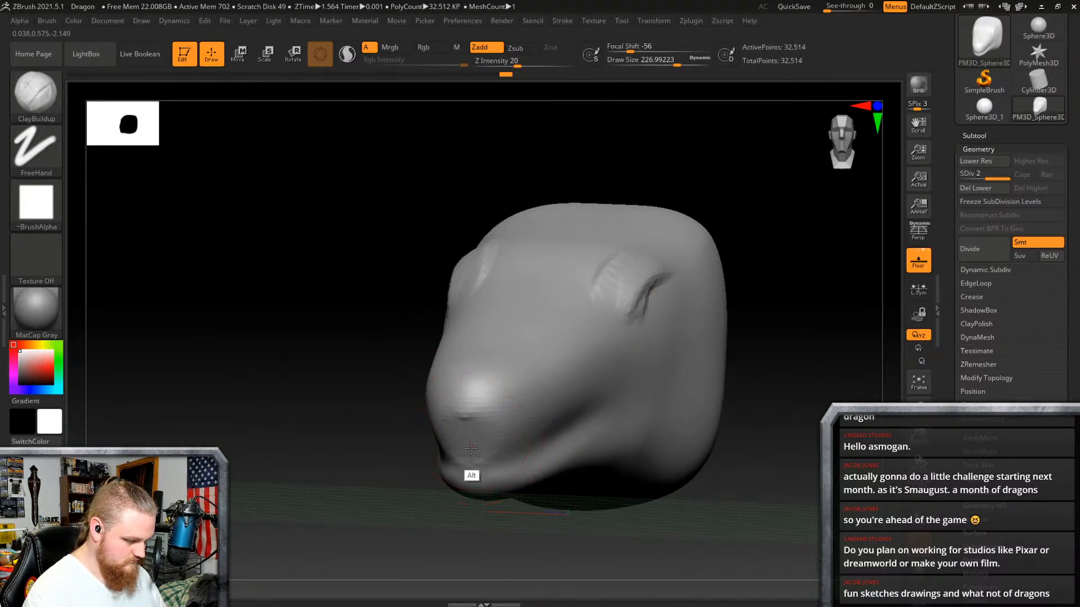
# Step: Carve down the front of the nose and build up a ridge along the side of the snout with ClayBuildup
pyautogui.keyDown('alt'); pyautogui.moveTo(471, 449); pyautogui.dragTo(470, 387); pyautogui.keyUp('alt')
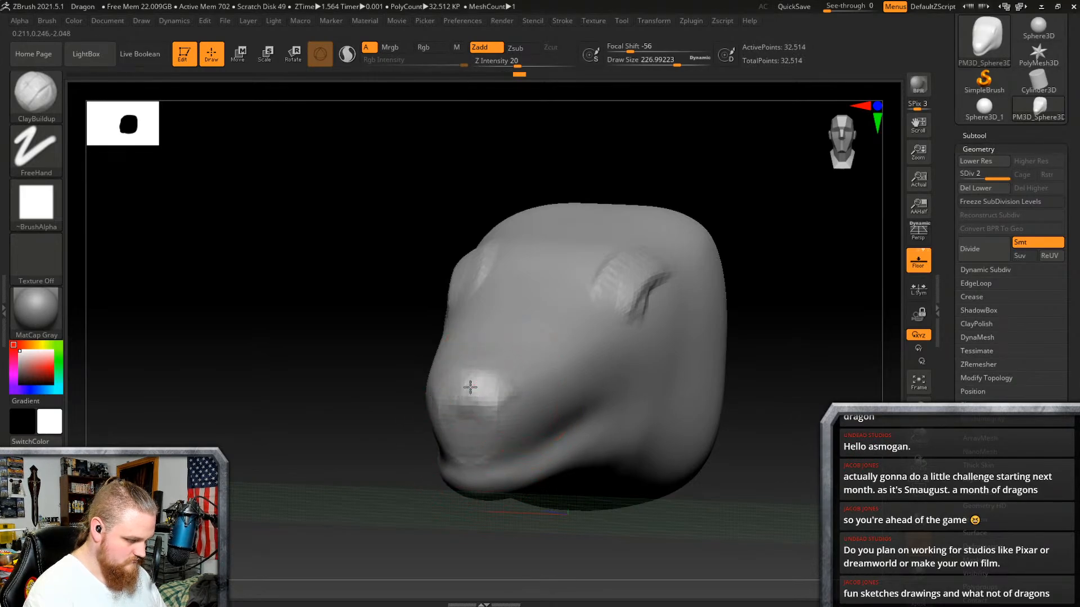
pyautogui.moveTo(599, 344); pyautogui.dragTo(523, 396)
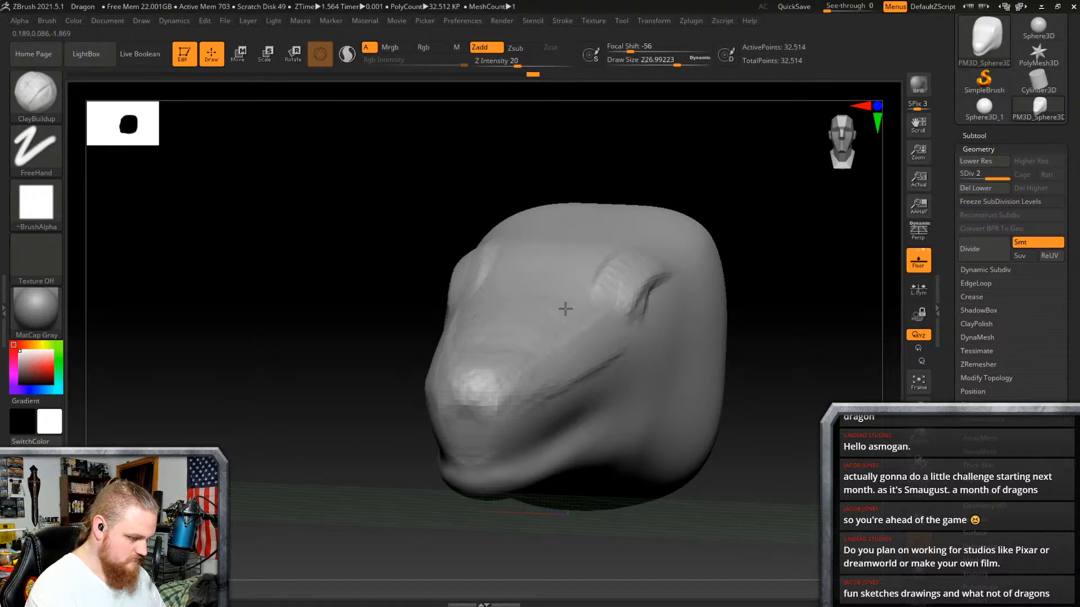
pyautogui.moveTo(568, 262)
pyautogui.mouseDown(button='right')
pyautogui.moveTo(644, 373)
pyautogui.moveTo(667, 366)
pyautogui.moveTo(555, 337)
pyautogui.mouseUp(button='right')
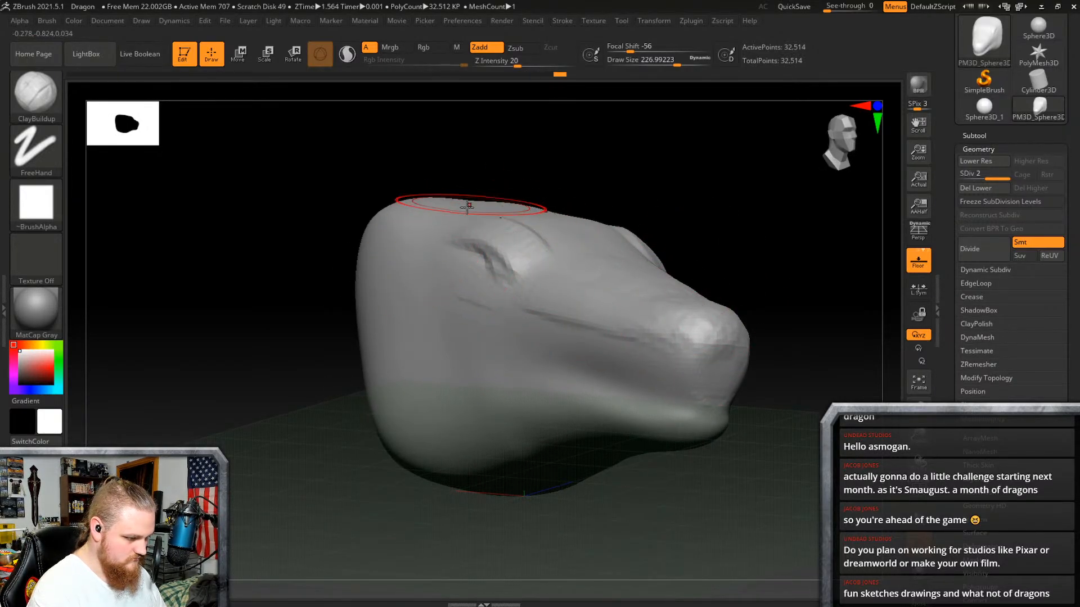
# Step: Build up a ridge running back from the brows over the skull and shape the top of the head
pyautogui.moveTo(461, 208)
pyautogui.mouseDown(button='right')
pyautogui.moveTo(470, 268)
pyautogui.moveTo(381, 164)
pyautogui.mouseUp(button='right')
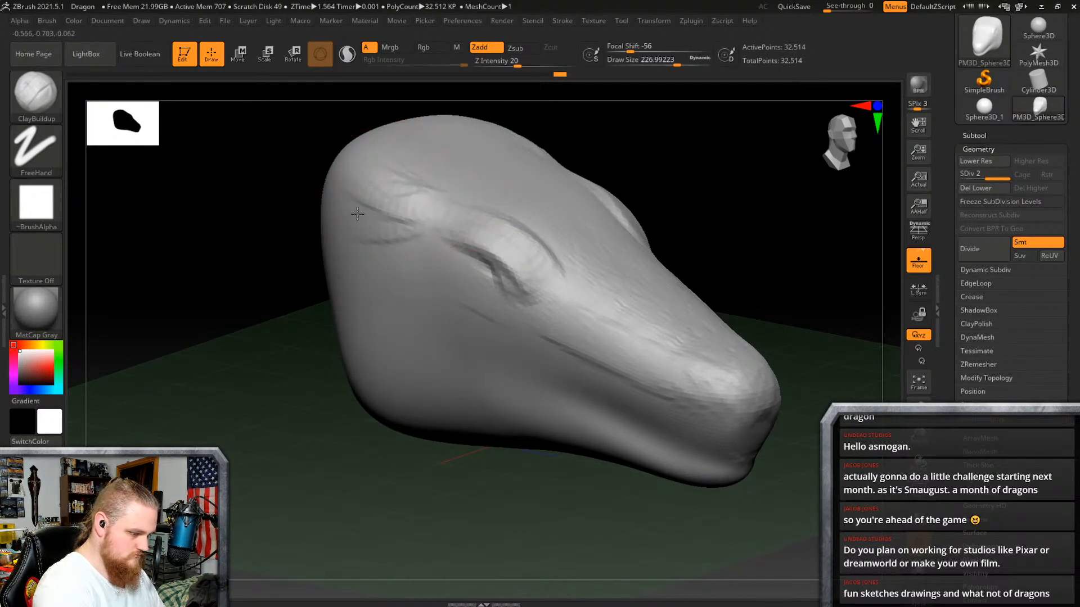
pyautogui.moveTo(444, 174); pyautogui.dragTo(466, 186)
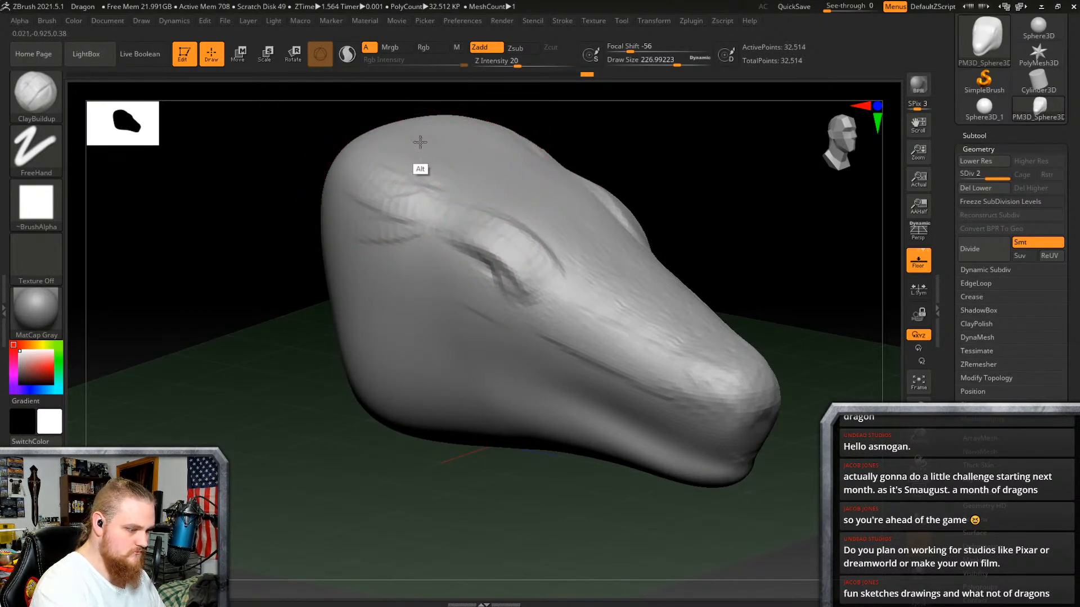
pyautogui.moveTo(528, 192)
pyautogui.mouseDown(button='right')
pyautogui.moveTo(554, 241)
pyautogui.moveTo(520, 174)
pyautogui.moveTo(590, 349)
pyautogui.moveTo(545, 338)
pyautogui.mouseUp(button='right')
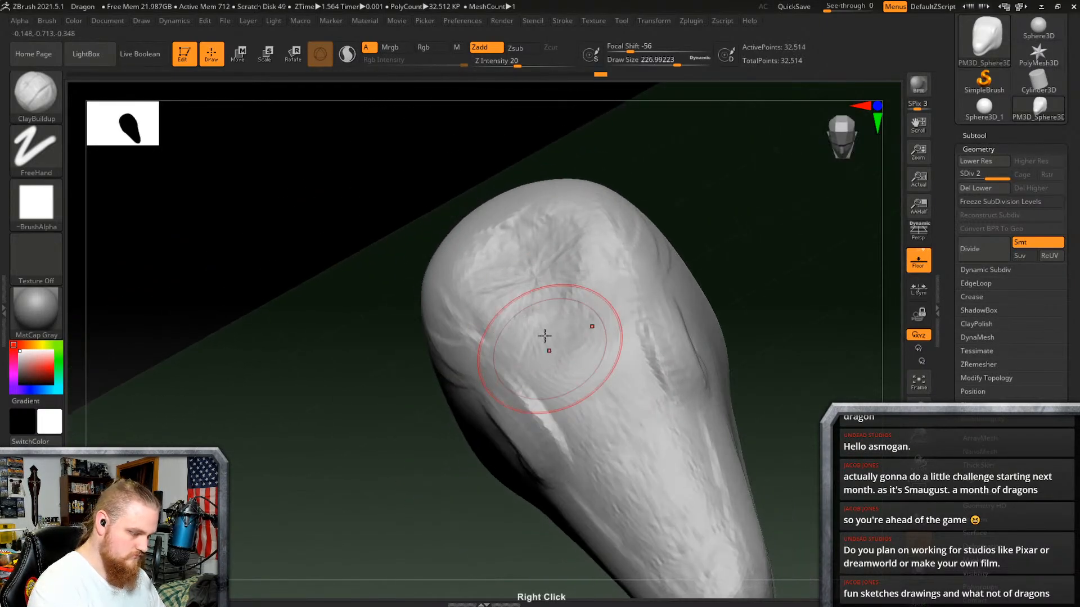
pyautogui.moveTo(591, 386)
pyautogui.mouseDown(button='right')
pyautogui.moveTo(656, 282)
pyautogui.moveTo(641, 219)
pyautogui.moveTo(672, 220)
pyautogui.moveTo(651, 288)
pyautogui.mouseUp(button='right')
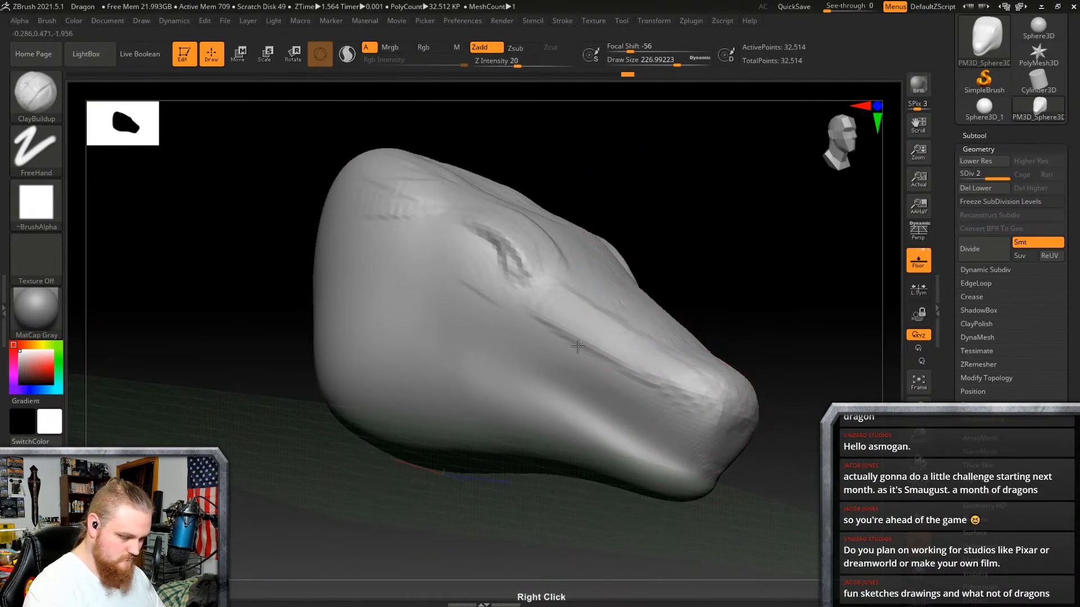
# Step: Define the mouth line along the side of the snout and build up the lower lip toward the cheek
pyautogui.moveTo(676, 405)
pyautogui.mouseDown(button='right')
pyautogui.moveTo(719, 400)
pyautogui.moveTo(711, 309)
pyautogui.moveTo(675, 289)
pyautogui.moveTo(656, 330)
pyautogui.moveTo(651, 426)
pyautogui.mouseUp(button='right')
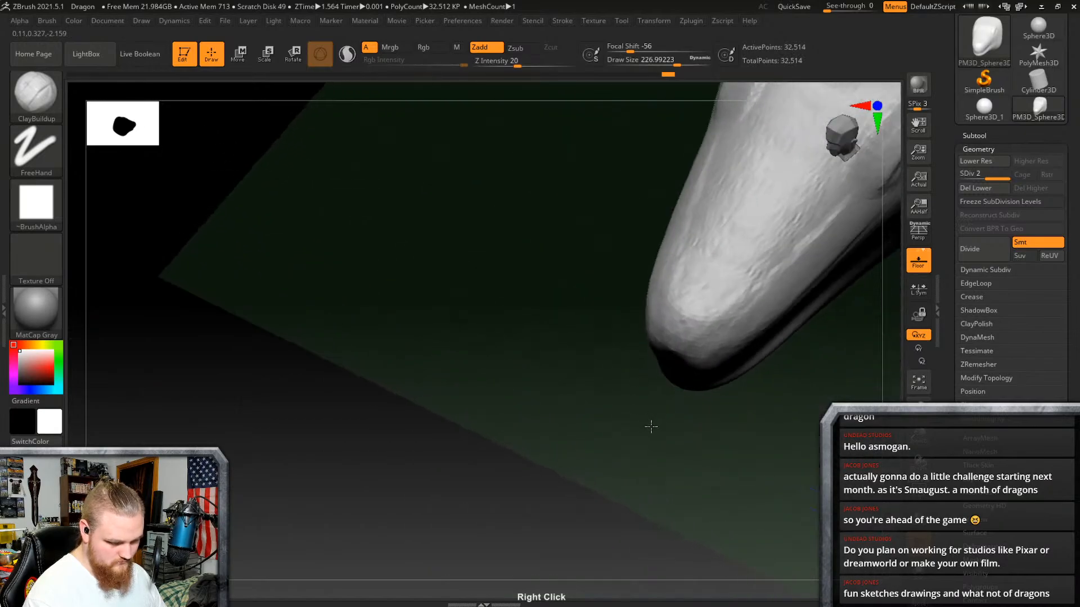
pyautogui.moveTo(726, 328)
pyautogui.keyDown('alt'); pyautogui.mouseDown(button='right')
pyautogui.moveTo(593, 433)
pyautogui.moveTo(695, 265)
pyautogui.moveTo(714, 287)
pyautogui.moveTo(570, 312)
pyautogui.mouseUp(button='right'); pyautogui.keyUp('alt')
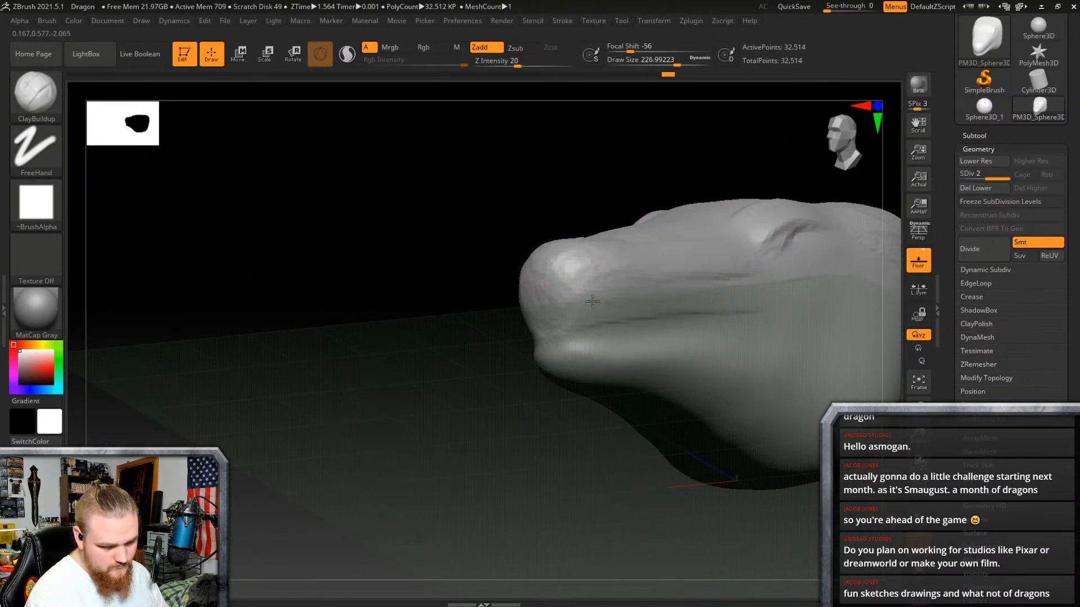
pyautogui.moveTo(771, 298)
pyautogui.mouseDown(button='right')
pyautogui.moveTo(545, 367)
pyautogui.moveTo(698, 247)
pyautogui.moveTo(761, 280)
pyautogui.moveTo(759, 306)
pyautogui.moveTo(777, 325)
pyautogui.mouseUp(button='right')
pyautogui.moveTo(728, 357); pyautogui.dragTo(680, 328, button='right')
pyautogui.moveTo(396, 482)
pyautogui.mouseDown()
pyautogui.moveTo(361, 503)
pyautogui.moveTo(622, 386)
pyautogui.moveTo(703, 401)
pyautogui.mouseUp()
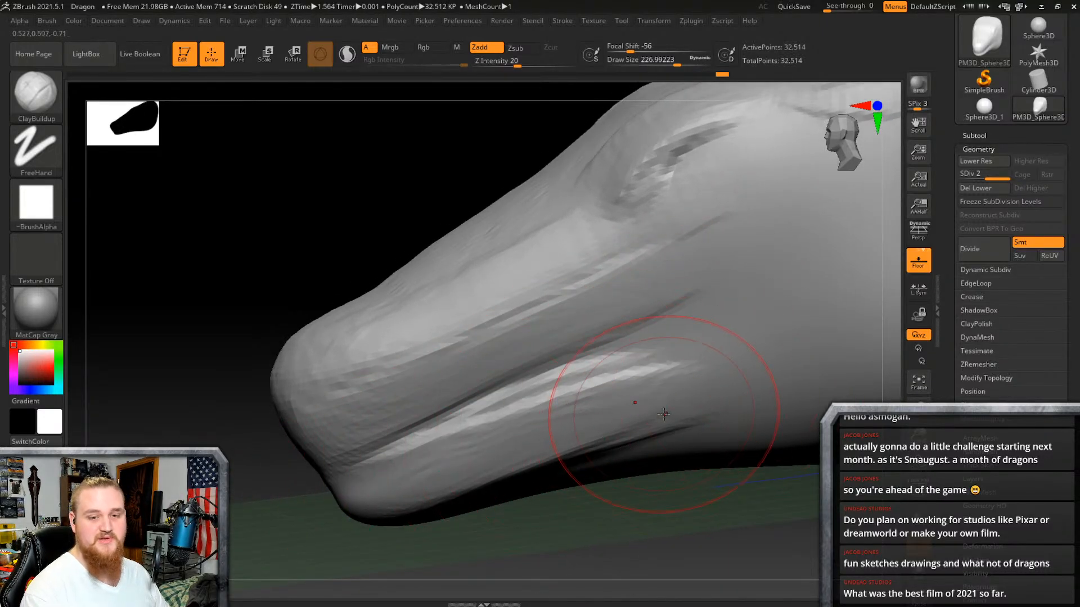
# Step: Build up the chin and extend the jawline ridge around the jaw corner up the back of the cheek
pyautogui.moveTo(620, 404); pyautogui.dragTo(647, 352, button='right')
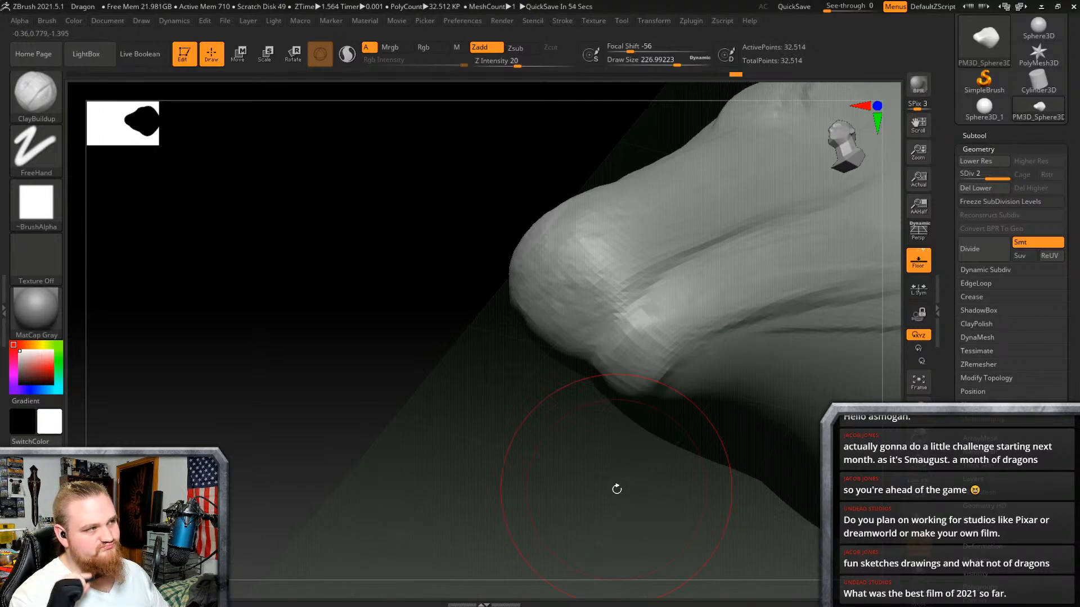
pyautogui.moveTo(775, 352)
pyautogui.mouseDown(button='right')
pyautogui.moveTo(759, 284)
pyautogui.moveTo(704, 327)
pyautogui.mouseUp(button='right')
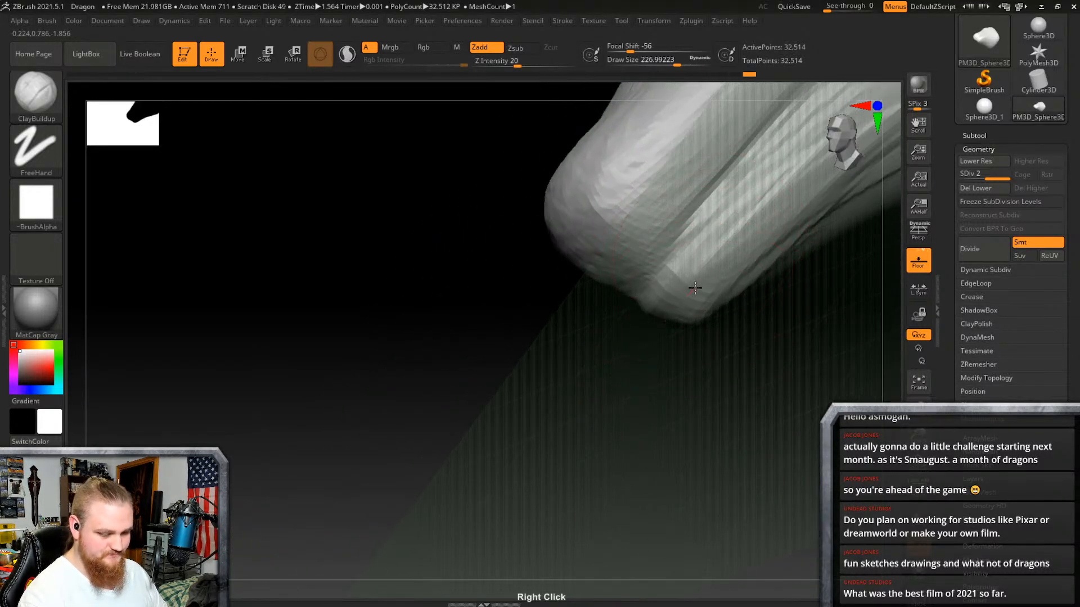
pyautogui.moveTo(695, 288)
pyautogui.mouseDown(button='right')
pyautogui.moveTo(692, 325)
pyautogui.moveTo(565, 437)
pyautogui.moveTo(675, 337)
pyautogui.moveTo(608, 427)
pyautogui.moveTo(686, 364)
pyautogui.moveTo(573, 419)
pyautogui.mouseUp(button='right')
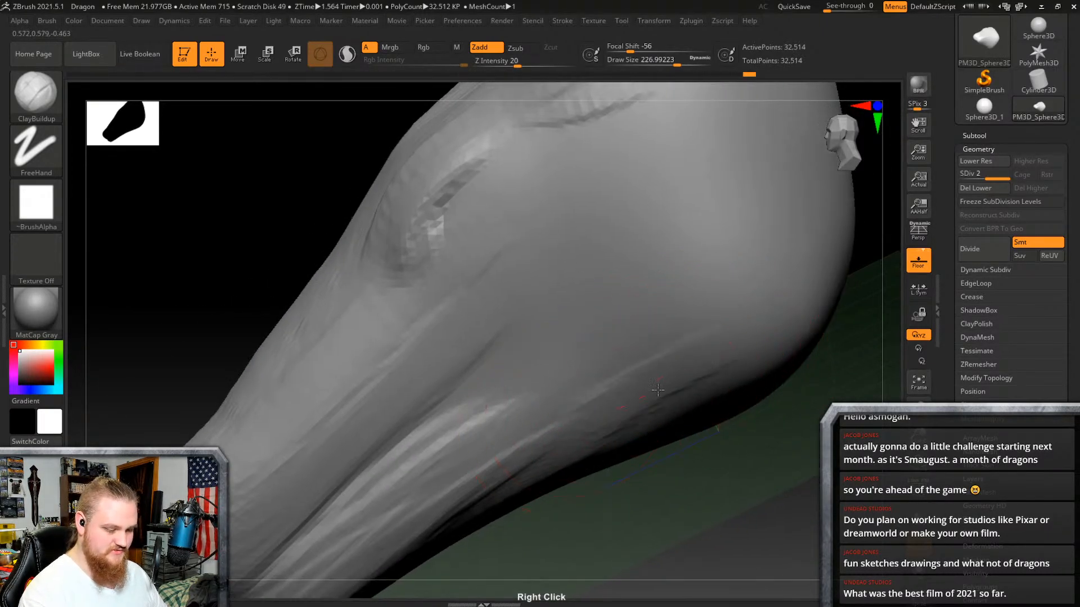
pyautogui.moveTo(658, 390); pyautogui.dragTo(762, 320)
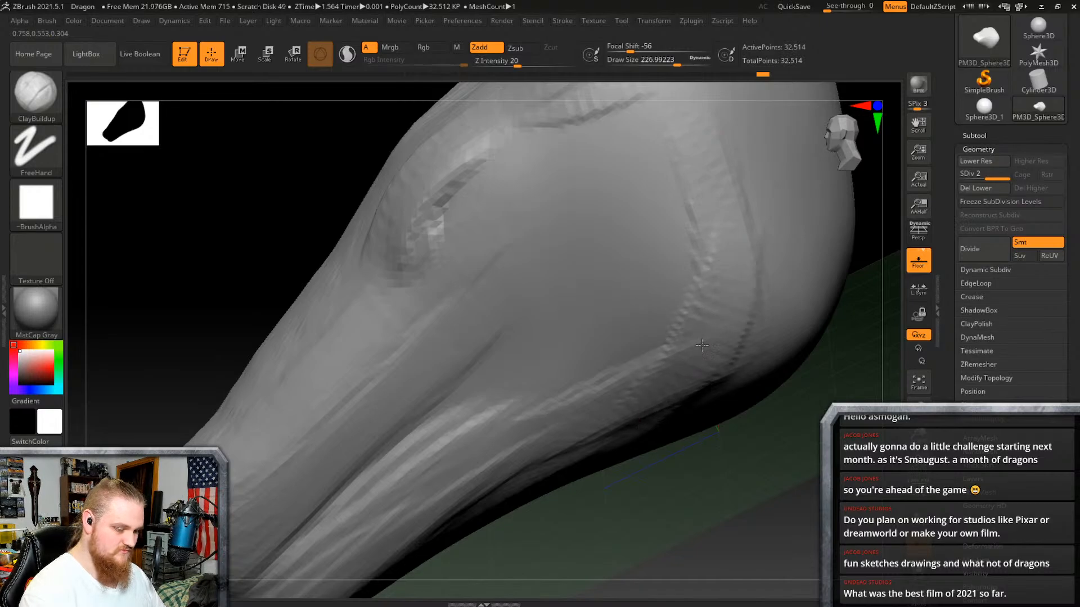
pyautogui.moveTo(609, 401)
pyautogui.mouseDown(button='right')
pyautogui.moveTo(696, 460)
pyautogui.moveTo(362, 353)
pyautogui.moveTo(429, 251)
pyautogui.moveTo(498, 248)
pyautogui.mouseUp(button='right')
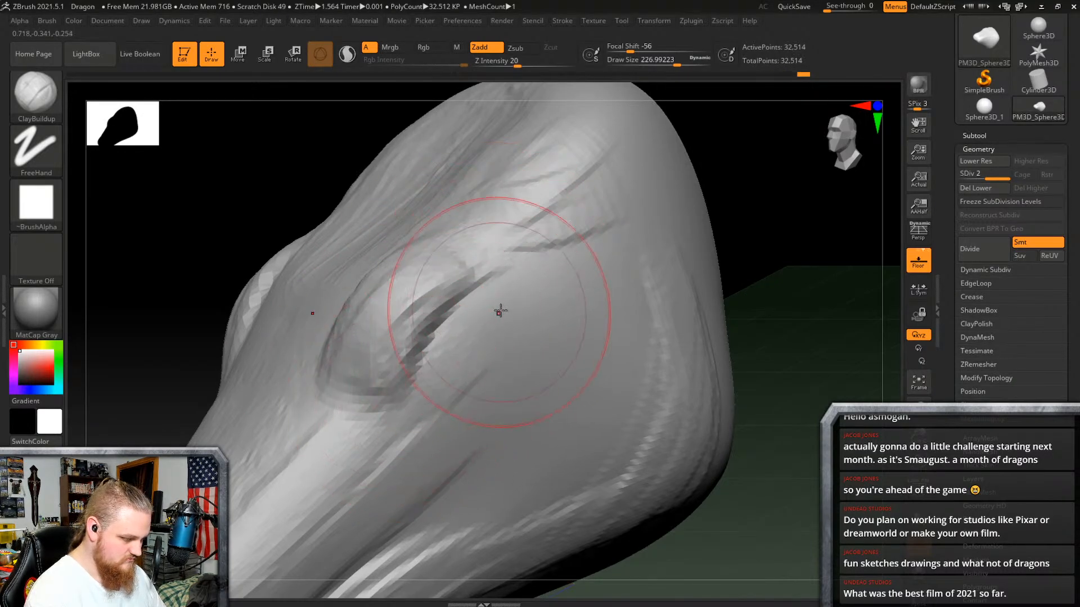
# Step: Set the draw size to about 72.5, carve the eye socket deeper and build up a lower eyelid beneath it
pyautogui.moveTo(496, 343)
pyautogui.mouseDown(button='right')
pyautogui.moveTo(673, 243)
pyautogui.moveTo(618, 303)
pyautogui.mouseUp(button='right')
pyautogui.rightClick(619, 304)
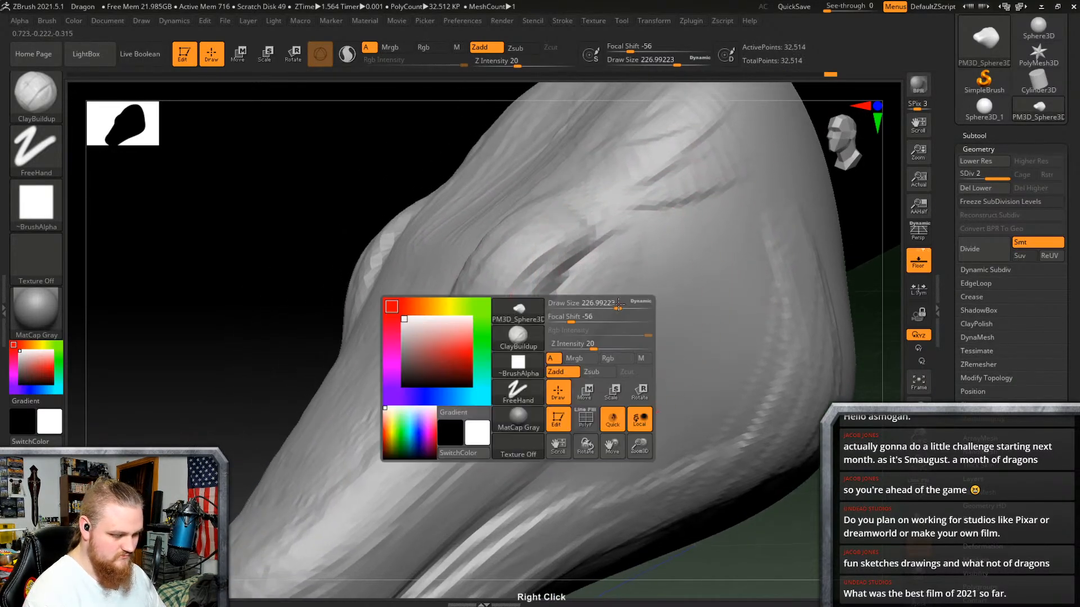
pyautogui.moveTo(605, 309); pyautogui.dragTo(560, 295)
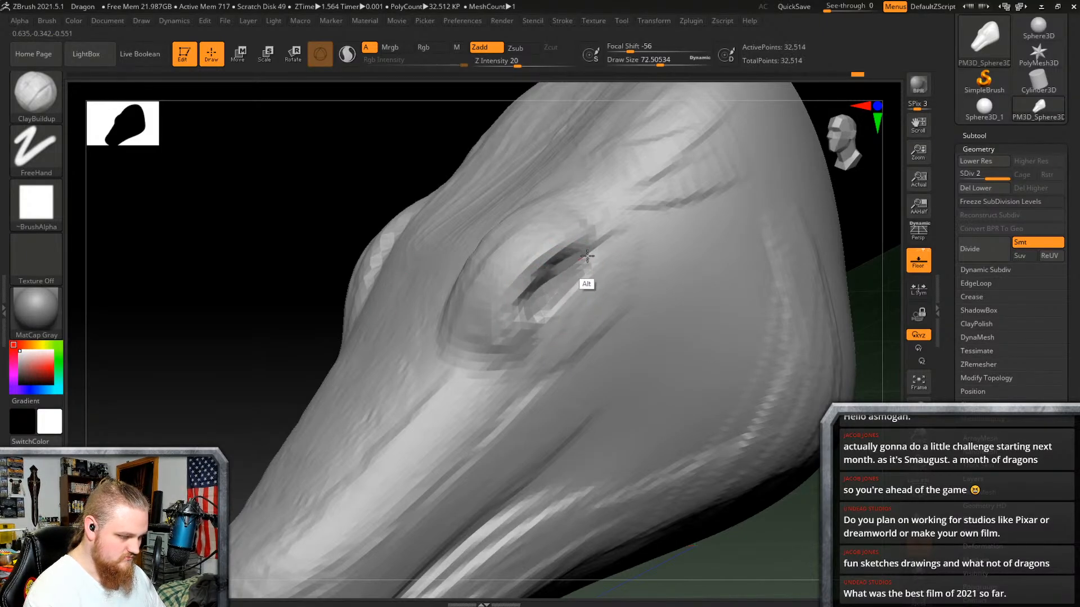
pyautogui.moveTo(587, 255)
pyautogui.mouseDown(button='right')
pyautogui.moveTo(632, 282)
pyautogui.moveTo(646, 270)
pyautogui.moveTo(591, 265)
pyautogui.moveTo(559, 277)
pyautogui.moveTo(622, 238)
pyautogui.moveTo(633, 260)
pyautogui.moveTo(634, 224)
pyautogui.moveTo(643, 260)
pyautogui.moveTo(654, 246)
pyautogui.mouseUp(button='right')
pyautogui.moveTo(633, 317)
pyautogui.mouseDown(button='right')
pyautogui.moveTo(672, 282)
pyautogui.moveTo(673, 297)
pyautogui.moveTo(639, 311)
pyautogui.moveTo(646, 321)
pyautogui.moveTo(732, 291)
pyautogui.moveTo(746, 307)
pyautogui.moveTo(686, 338)
pyautogui.moveTo(653, 373)
pyautogui.moveTo(605, 321)
pyautogui.moveTo(569, 377)
pyautogui.moveTo(568, 260)
pyautogui.mouseUp(button='right')
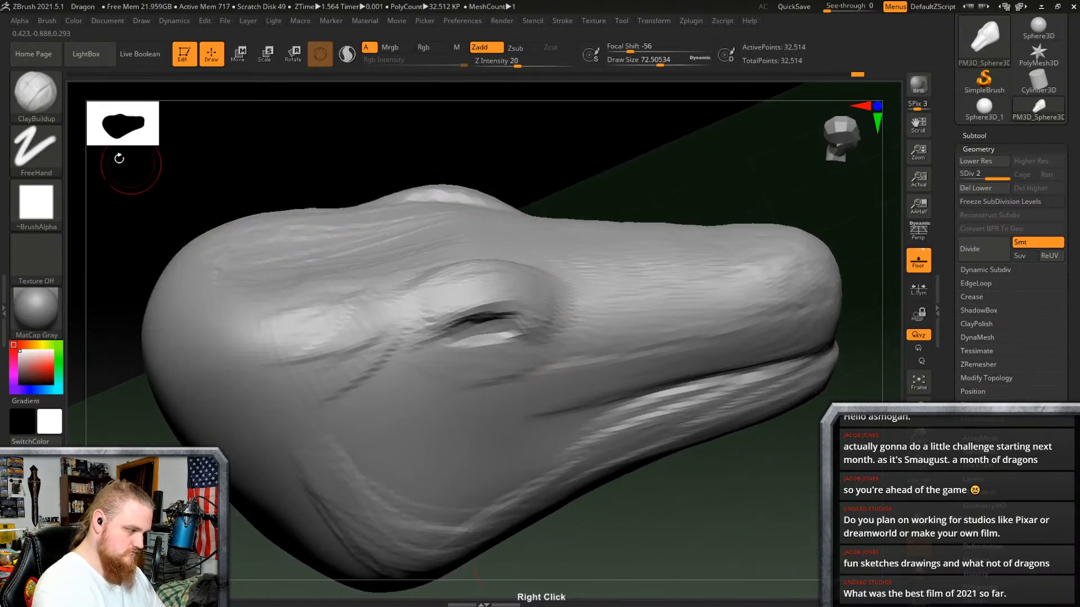
# Step: Switch to the Move brush at a draw size of about 267 and reshape the brow, the ridge behind the eye and the skull
pyautogui.click(48, 103)
pyautogui.click(280, 113)
pyautogui.rightClick(485, 280)
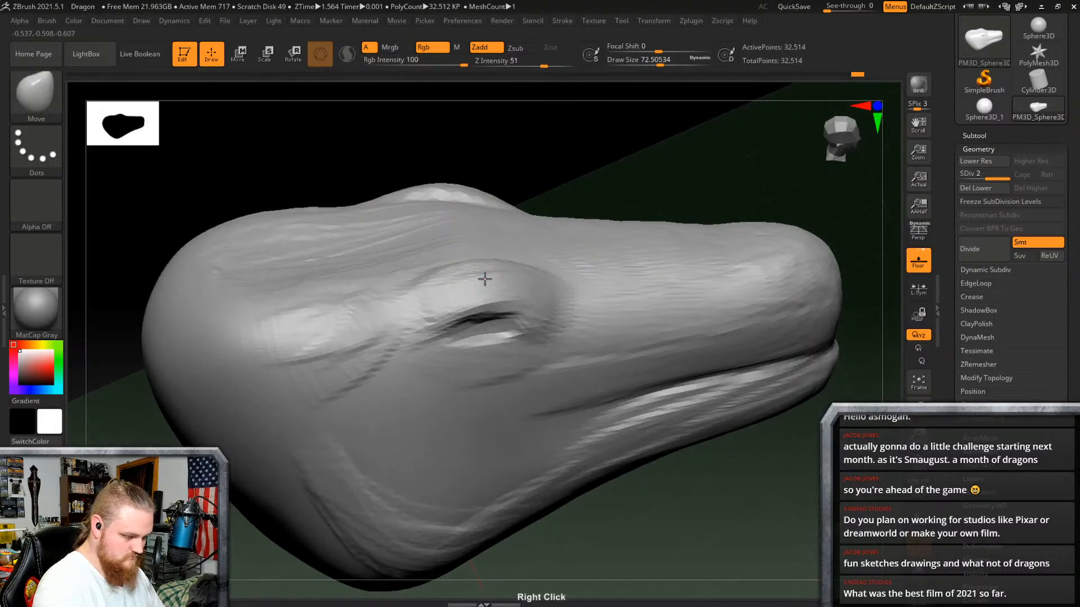
pyautogui.moveTo(485, 281)
pyautogui.mouseDown()
pyautogui.moveTo(501, 283)
pyautogui.moveTo(490, 283)
pyautogui.mouseUp()
pyautogui.moveTo(421, 298); pyautogui.dragTo(376, 284)
pyautogui.moveTo(376, 242)
pyautogui.mouseDown(button='right')
pyautogui.moveTo(381, 202)
pyautogui.moveTo(391, 220)
pyautogui.mouseUp(button='right')
pyautogui.moveTo(338, 270); pyautogui.dragTo(329, 259)
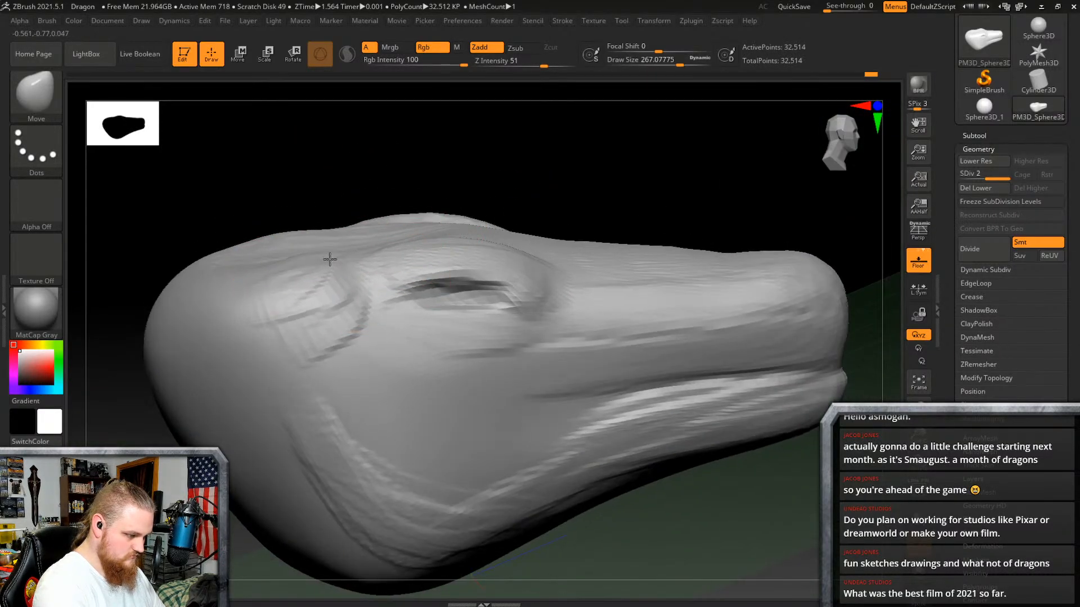
pyautogui.moveTo(410, 255); pyautogui.dragTo(313, 241, button='right')
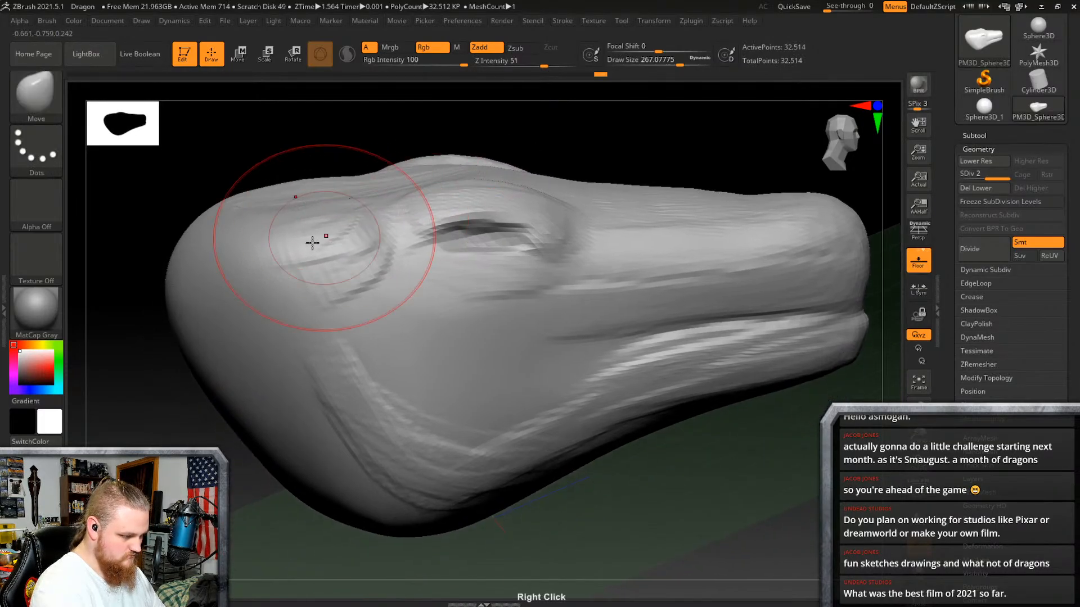
pyautogui.moveTo(208, 252); pyautogui.dragTo(305, 202)
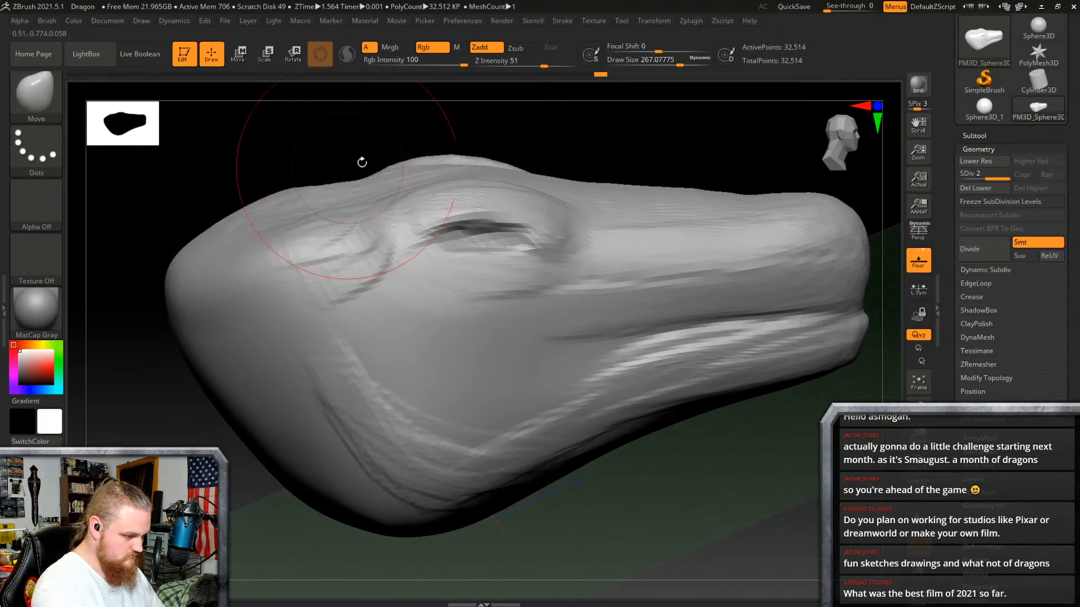
# Step: Set the Move brush's draw size to about 444 and adjust the proportions of the muzzle and jaw
pyautogui.moveTo(362, 163); pyautogui.dragTo(804, 280, button='right')
pyautogui.rightClick(813, 347)
pyautogui.moveTo(810, 347); pyautogui.dragTo(821, 347)
pyautogui.moveTo(767, 338)
pyautogui.mouseDown(button='right')
pyautogui.moveTo(798, 352)
pyautogui.moveTo(796, 374)
pyautogui.moveTo(778, 374)
pyautogui.moveTo(717, 424)
pyautogui.mouseUp(button='right')
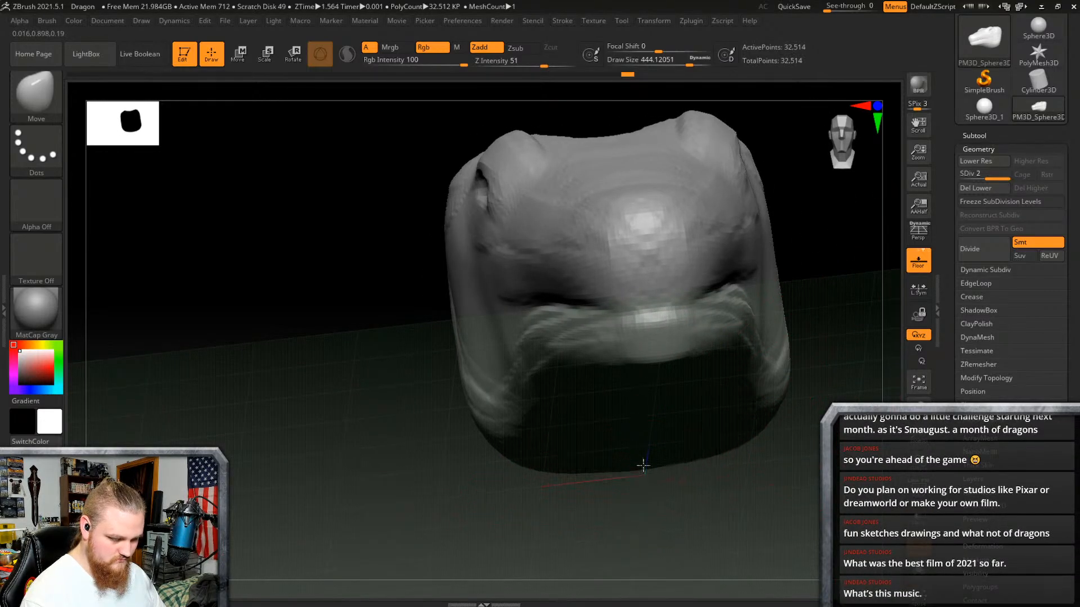
pyautogui.moveTo(645, 449)
pyautogui.mouseDown(button='right')
pyautogui.moveTo(718, 431)
pyautogui.moveTo(520, 473)
pyautogui.moveTo(624, 446)
pyautogui.moveTo(592, 441)
pyautogui.mouseUp(button='right')
pyautogui.moveTo(698, 365); pyautogui.dragTo(677, 384, button='right')
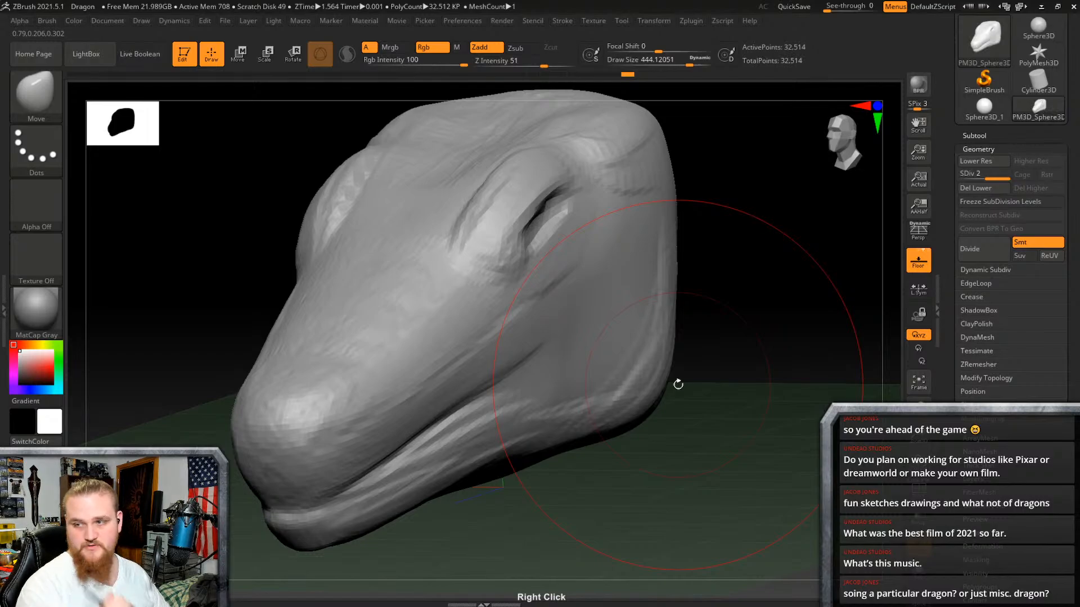
# Step: Smooth the ridge behind the brow and flatten the back of the head with the Move brush at a draw size of about 363
pyautogui.moveTo(661, 337)
pyautogui.mouseDown(button='right')
pyautogui.moveTo(765, 376)
pyautogui.moveTo(774, 405)
pyautogui.moveTo(774, 375)
pyautogui.moveTo(724, 364)
pyautogui.moveTo(735, 325)
pyautogui.moveTo(659, 377)
pyautogui.moveTo(667, 393)
pyautogui.moveTo(767, 302)
pyautogui.moveTo(624, 397)
pyautogui.moveTo(626, 380)
pyautogui.moveTo(560, 518)
pyautogui.moveTo(638, 482)
pyautogui.moveTo(569, 322)
pyautogui.moveTo(474, 241)
pyautogui.moveTo(548, 236)
pyautogui.moveTo(622, 207)
pyautogui.moveTo(639, 302)
pyautogui.moveTo(704, 266)
pyautogui.moveTo(663, 349)
pyautogui.moveTo(611, 382)
pyautogui.mouseUp(button='right')
pyautogui.press('shift')
pyautogui.rightClick(610, 382)
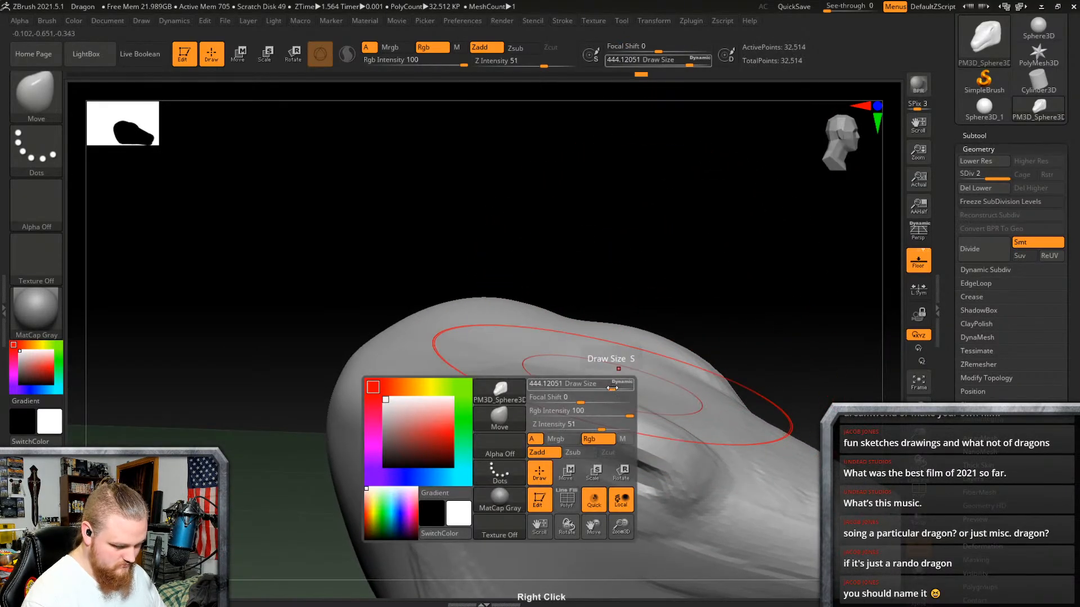
pyautogui.moveTo(611, 385); pyautogui.dragTo(605, 389)
pyautogui.moveTo(636, 388); pyautogui.dragTo(633, 349, button='right')
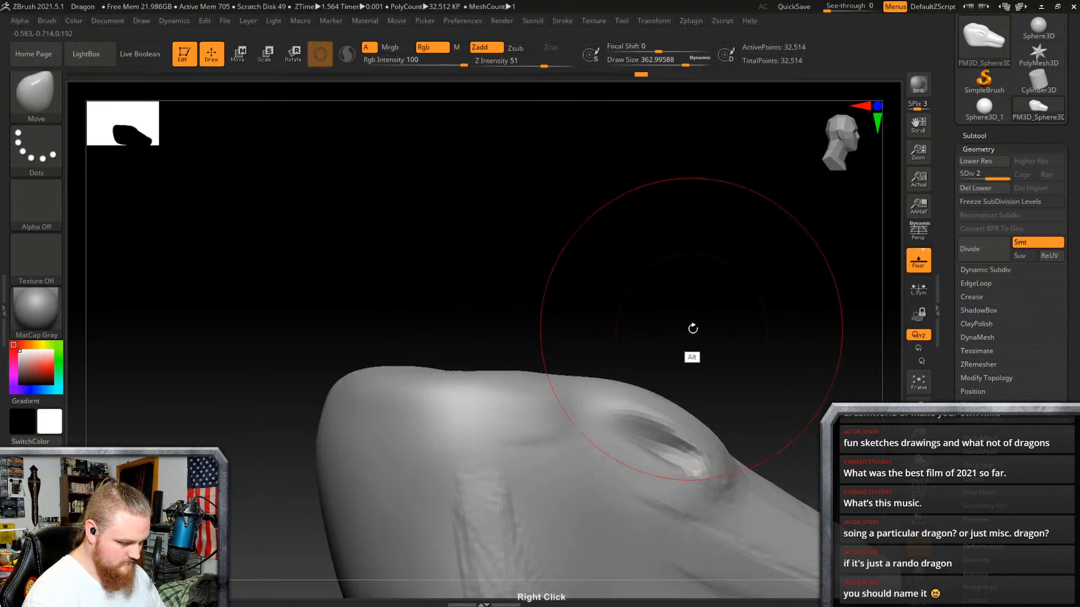
pyautogui.moveTo(693, 329); pyautogui.dragTo(554, 394, button='right')
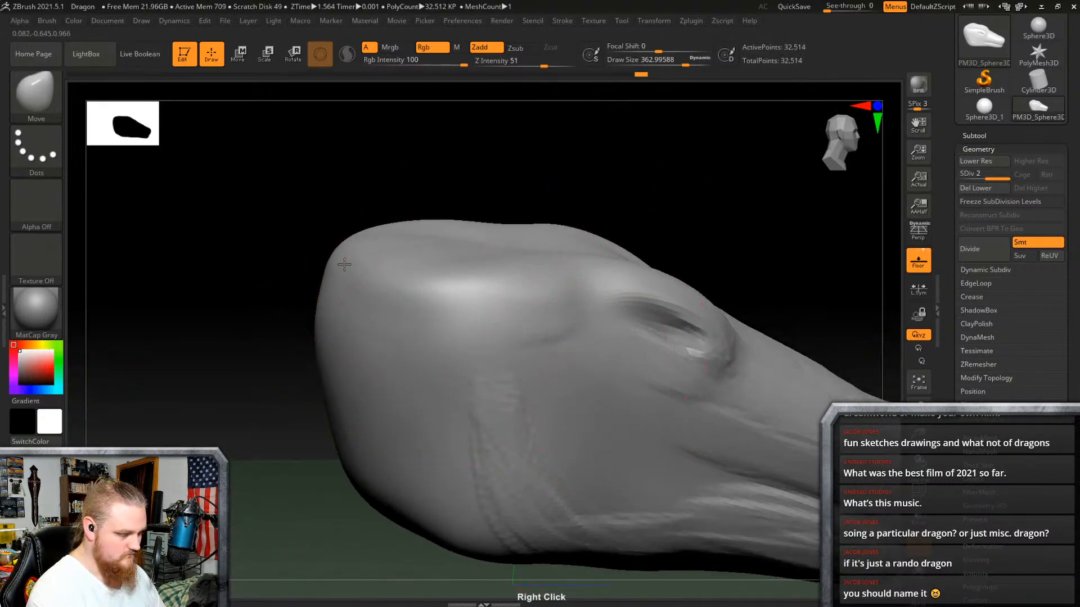
pyautogui.moveTo(332, 369); pyautogui.dragTo(350, 388)
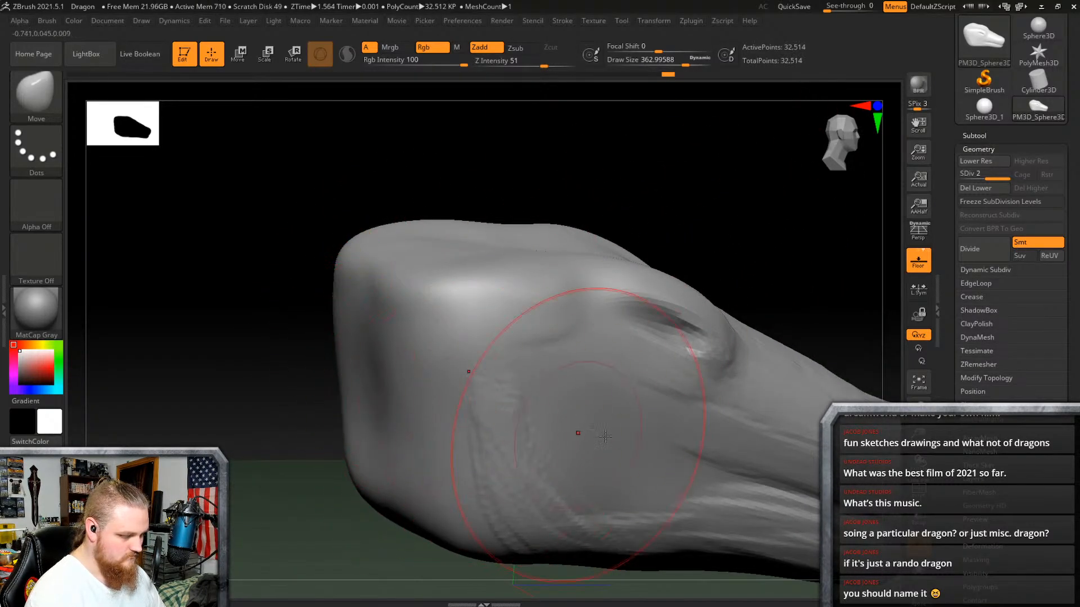
# Step: Refine the snout and jaw contours with the Move brush, working around the head from above, below, the side and the front
pyautogui.moveTo(605, 436); pyautogui.dragTo(658, 193, button='right')
pyautogui.moveTo(715, 335); pyautogui.dragTo(691, 215, button='right')
pyautogui.moveTo(570, 340); pyautogui.dragTo(644, 482, button='right')
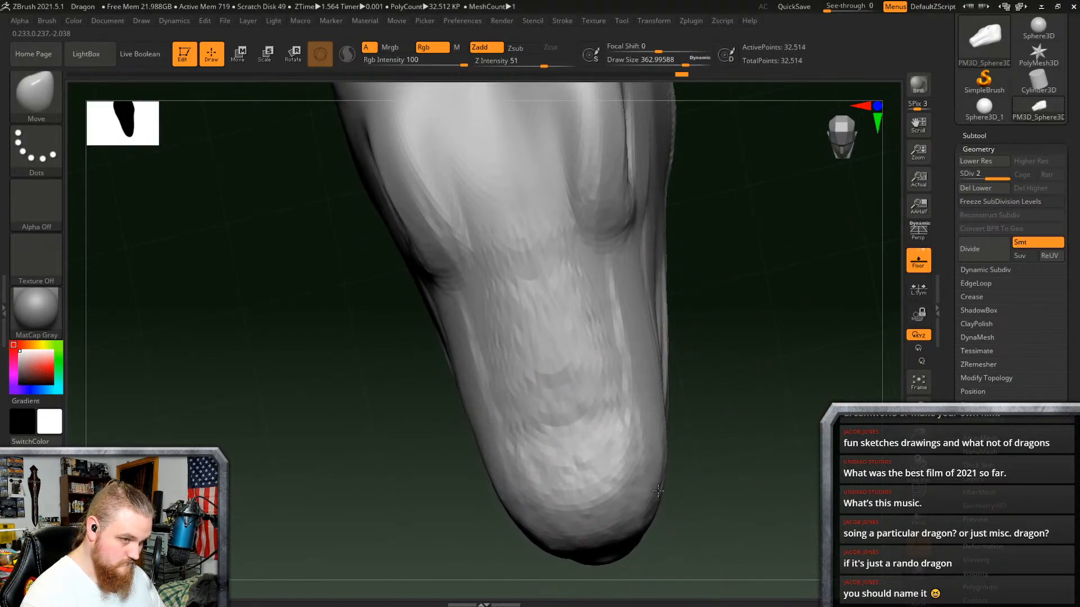
pyautogui.moveTo(668, 456); pyautogui.dragTo(752, 320, button='right')
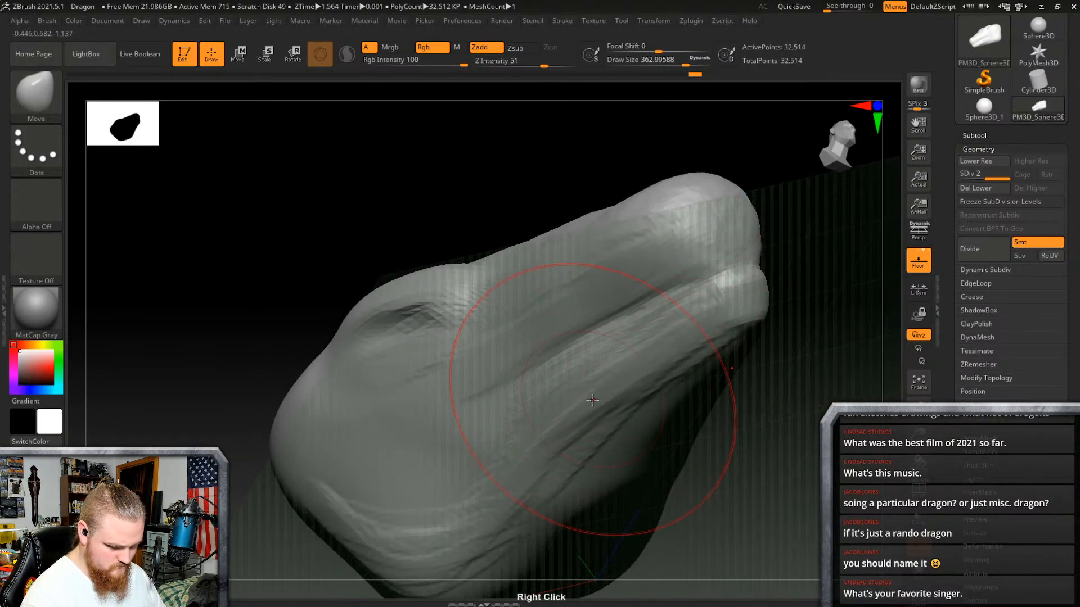
pyautogui.moveTo(612, 400); pyautogui.dragTo(485, 406, button='right')
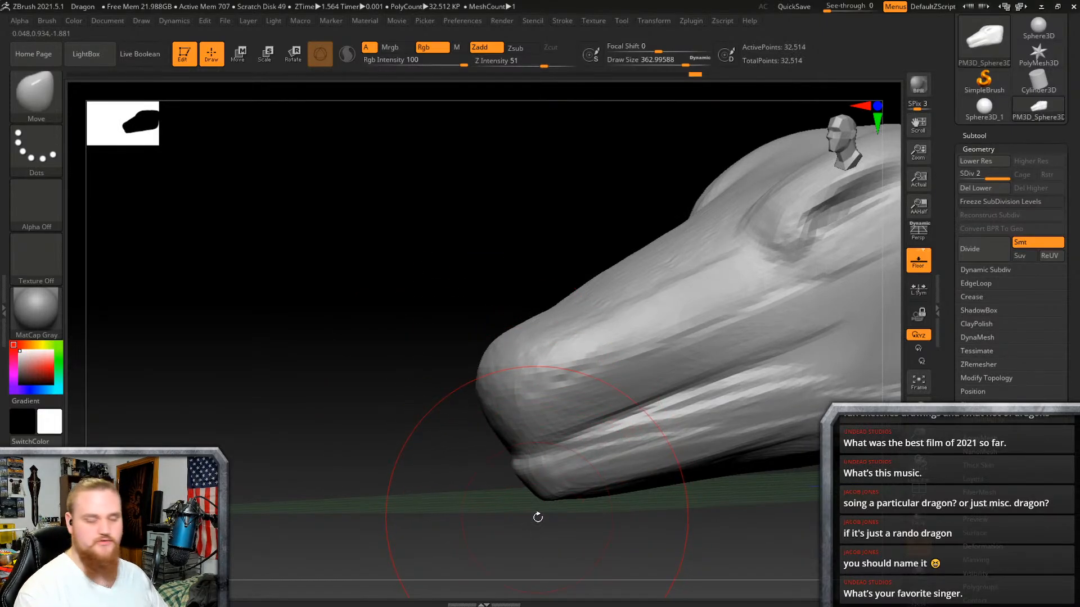
pyautogui.moveTo(538, 517); pyautogui.dragTo(546, 311, button='right')
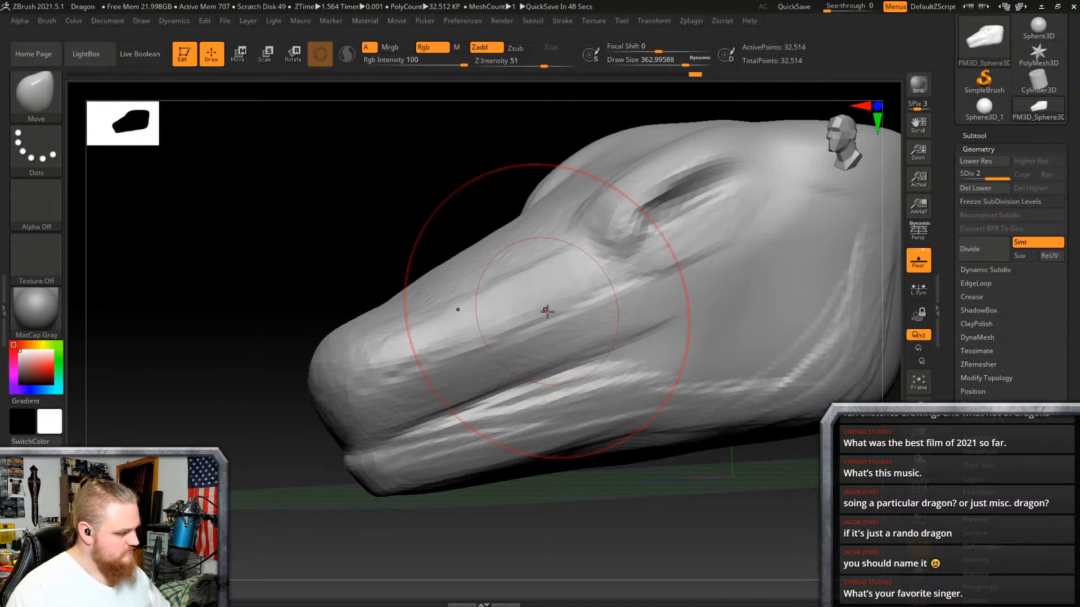
pyautogui.moveTo(652, 394); pyautogui.dragTo(710, 370, button='right')
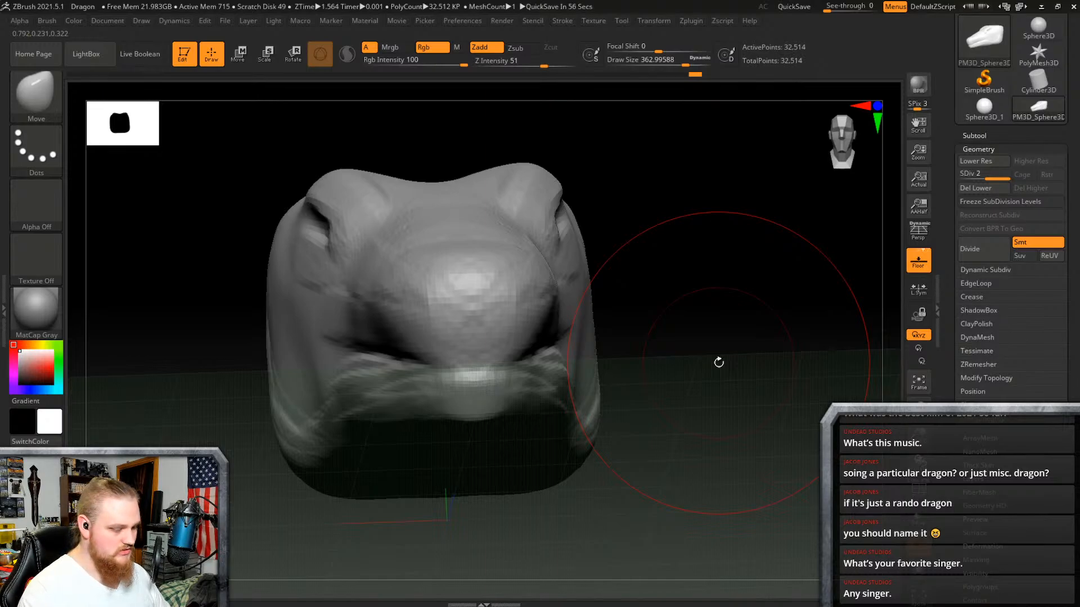
pyautogui.moveTo(719, 362); pyautogui.dragTo(671, 411, button='right')
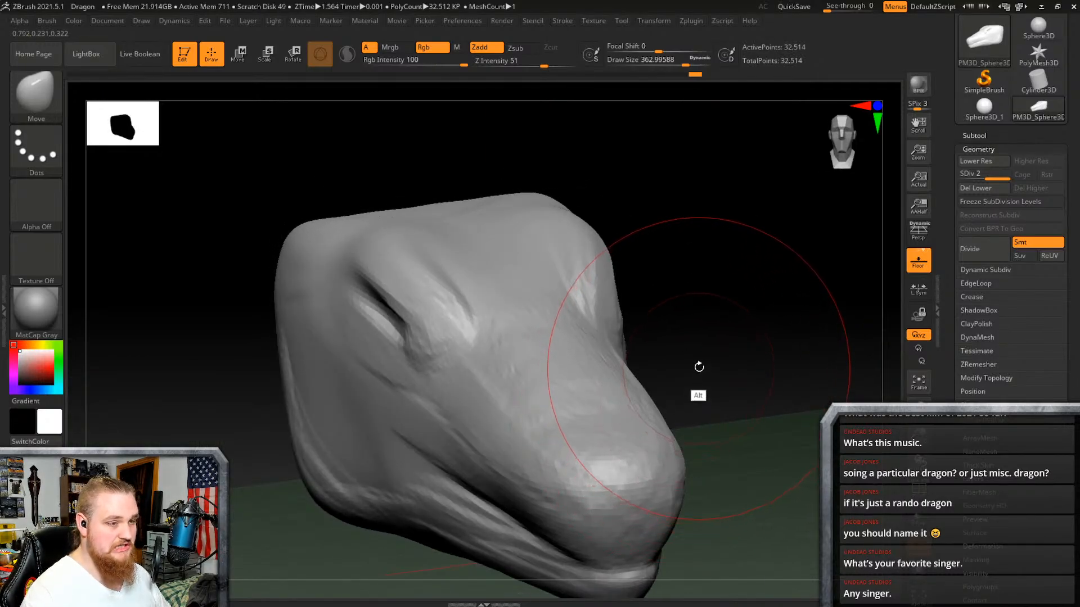
pyautogui.moveTo(699, 367); pyautogui.dragTo(667, 311, button='right')
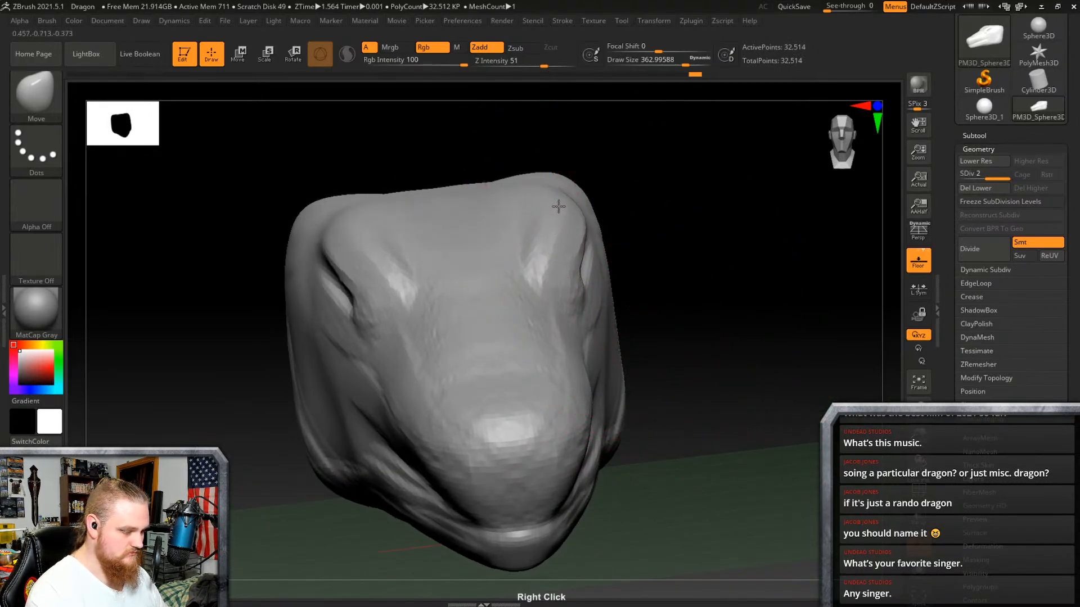
# Step: Set the Move brush's draw size to about 444 and reshape the rear jaw and the sides of the head
pyautogui.moveTo(557, 203)
pyautogui.mouseDown(button='right')
pyautogui.moveTo(578, 181)
pyautogui.moveTo(569, 176)
pyautogui.moveTo(563, 197)
pyautogui.mouseUp(button='right')
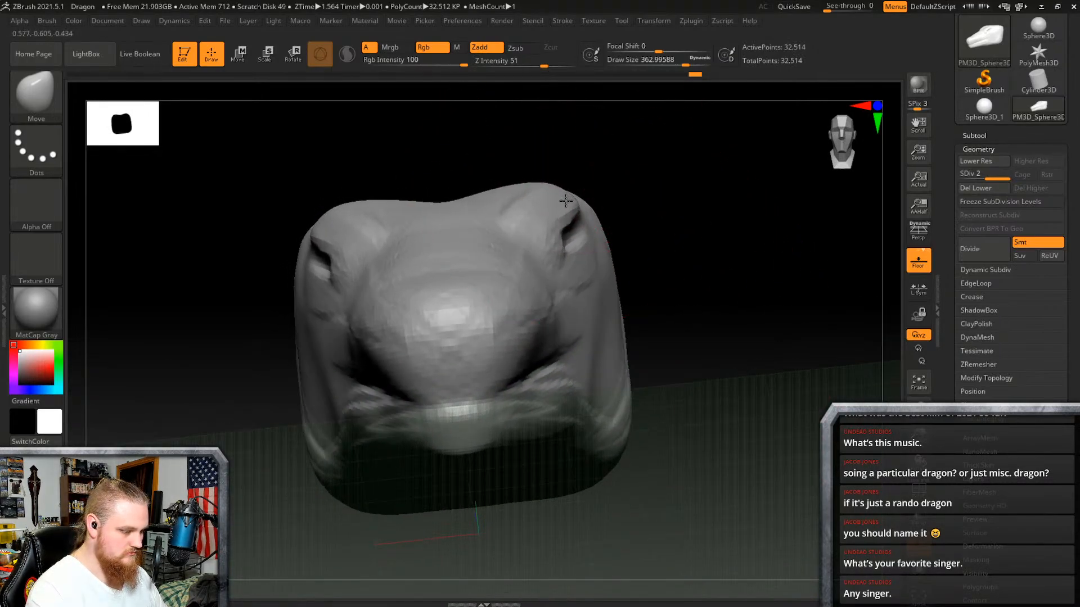
pyautogui.moveTo(599, 265); pyautogui.dragTo(624, 355, button='right')
pyautogui.rightClick(631, 414)
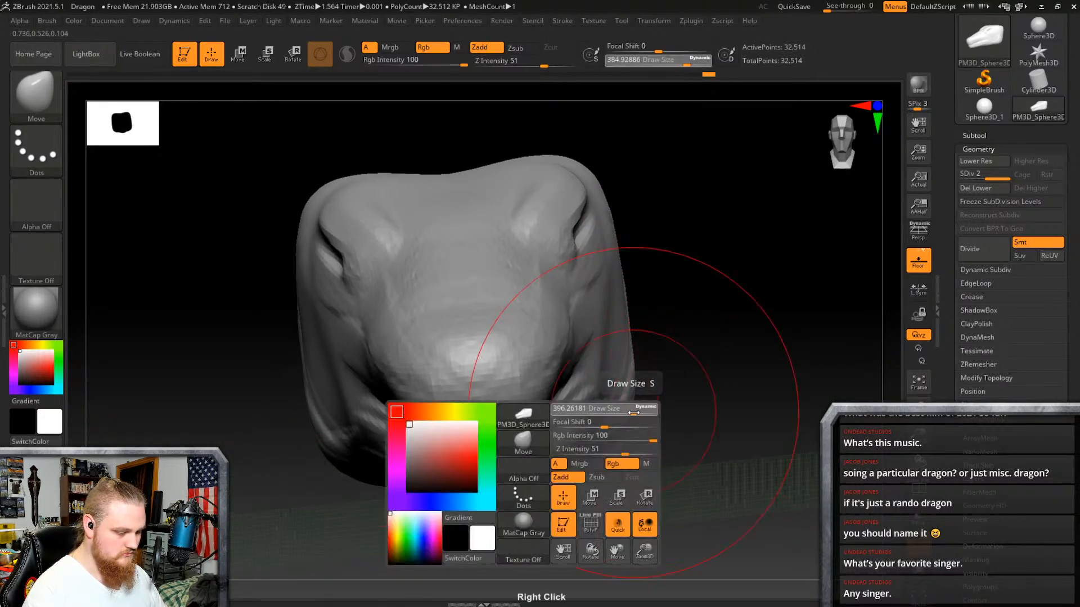
pyautogui.moveTo(630, 412); pyautogui.dragTo(634, 412)
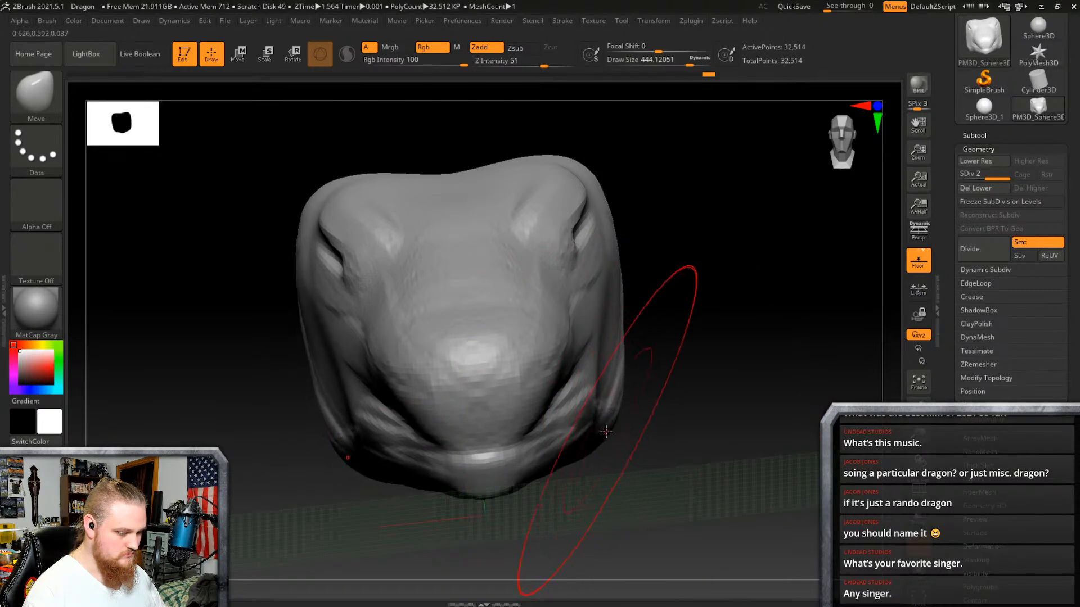
pyautogui.moveTo(587, 429)
pyautogui.mouseDown(button='right')
pyautogui.moveTo(597, 464)
pyautogui.moveTo(597, 397)
pyautogui.mouseUp(button='right')
pyautogui.moveTo(598, 449); pyautogui.dragTo(582, 525, button='right')
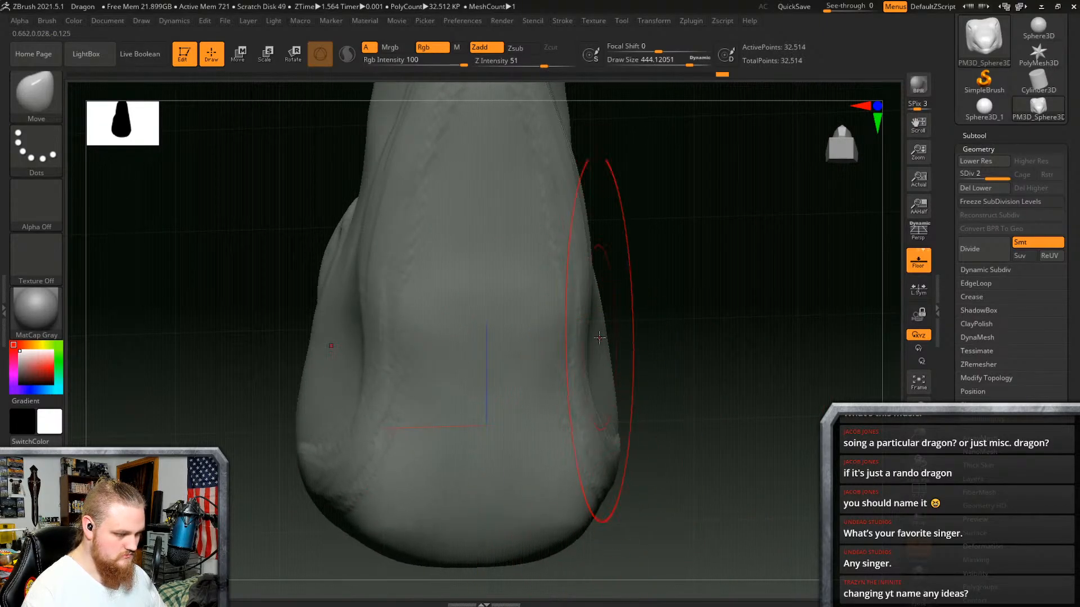
pyautogui.moveTo(539, 291); pyautogui.dragTo(376, 339, button='right')
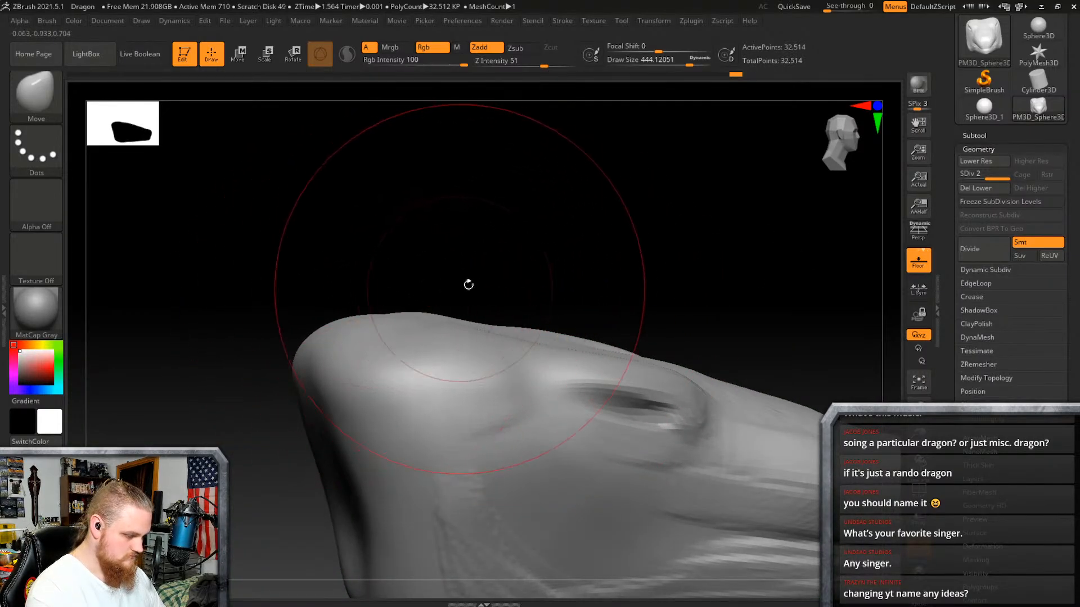
pyautogui.moveTo(468, 284); pyautogui.dragTo(684, 350, button='right')
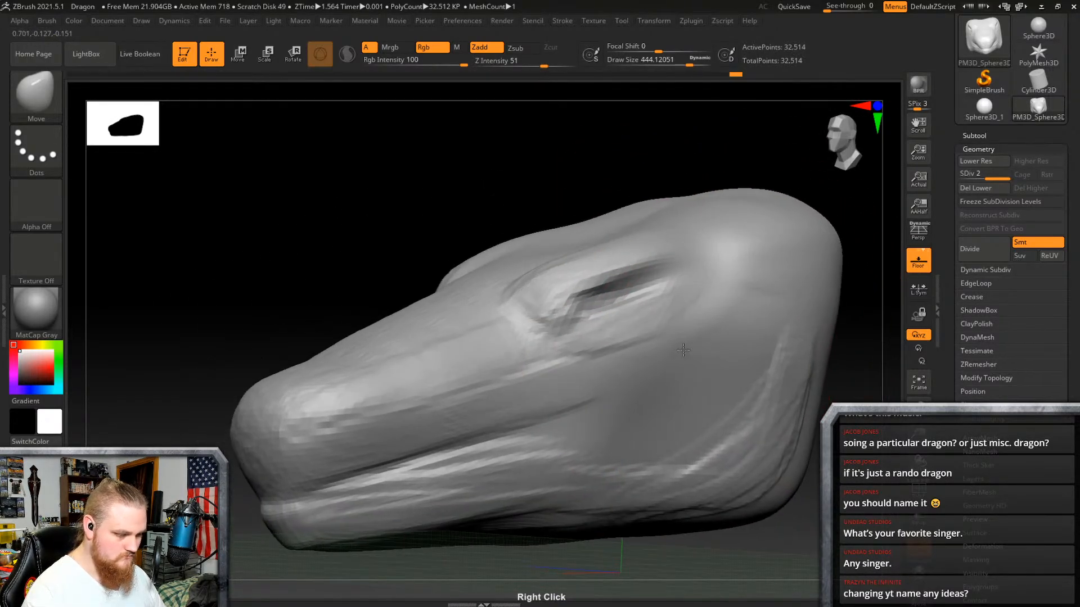
pyautogui.moveTo(651, 394); pyautogui.dragTo(627, 380, button='right')
# Step: Reduce the draw size to about 119, smooth the area between the brow and snout, and try a Move stroke there
pyautogui.rightClick(628, 169)
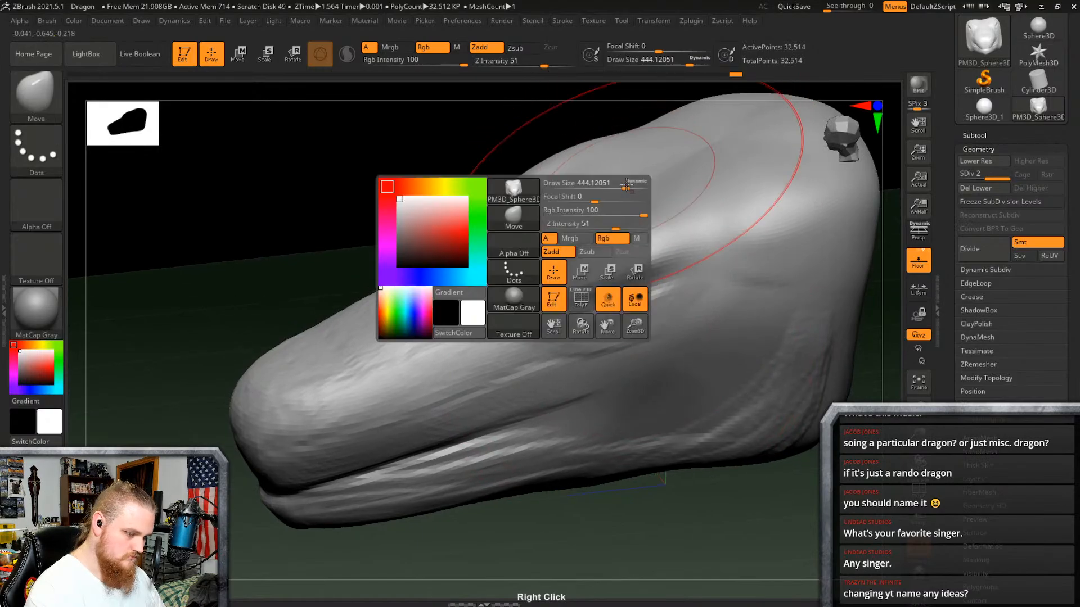
pyautogui.moveTo(628, 181); pyautogui.dragTo(604, 185)
pyautogui.press('shift')
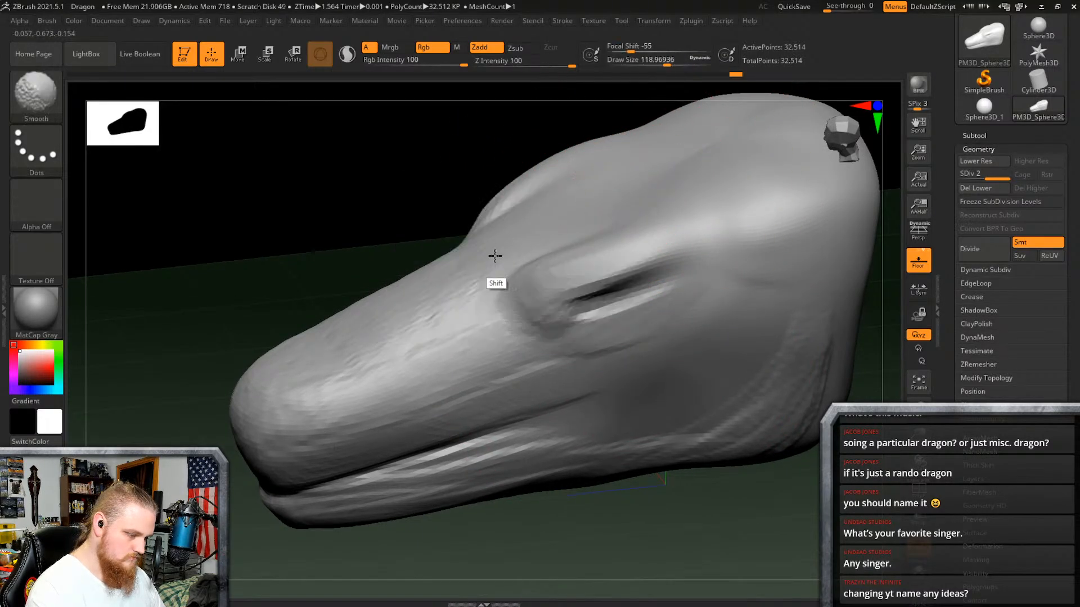
pyautogui.moveTo(518, 281)
pyautogui.mouseDown(button='right')
pyautogui.moveTo(570, 306)
pyautogui.moveTo(470, 285)
pyautogui.mouseUp(button='right')
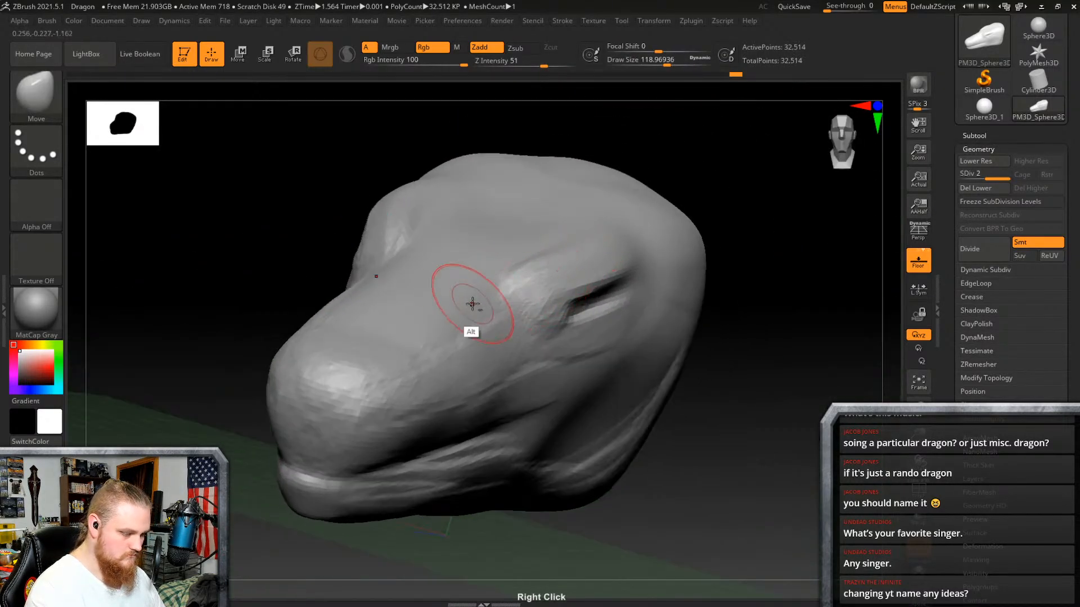
pyautogui.moveTo(417, 286); pyautogui.dragTo(467, 245)
pyautogui.hotkey('ctrl', 'z')
pyautogui.moveTo(529, 277); pyautogui.dragTo(590, 272, button='right')
pyautogui.moveTo(669, 318)
pyautogui.mouseDown(button='right')
pyautogui.moveTo(769, 306)
pyautogui.moveTo(750, 356)
pyautogui.moveTo(705, 252)
pyautogui.moveTo(718, 316)
pyautogui.moveTo(788, 309)
pyautogui.moveTo(707, 308)
pyautogui.moveTo(739, 244)
pyautogui.moveTo(614, 356)
pyautogui.mouseUp(button='right')
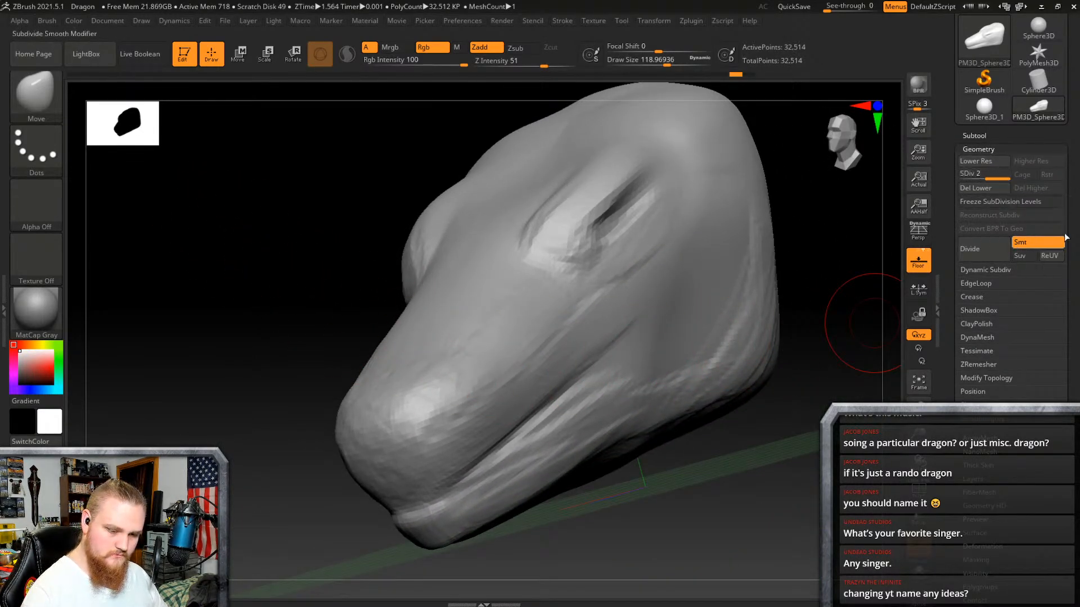
# Step: Append a Cylinder3D as a new subtool to the dragon head
pyautogui.click(978, 135)
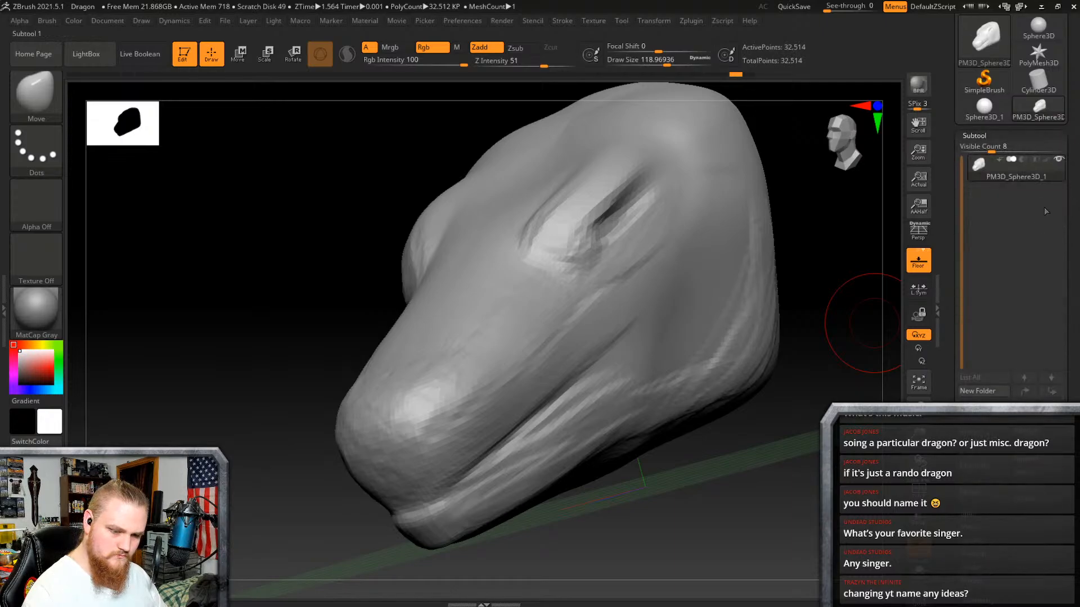
pyautogui.click(1029, 462)
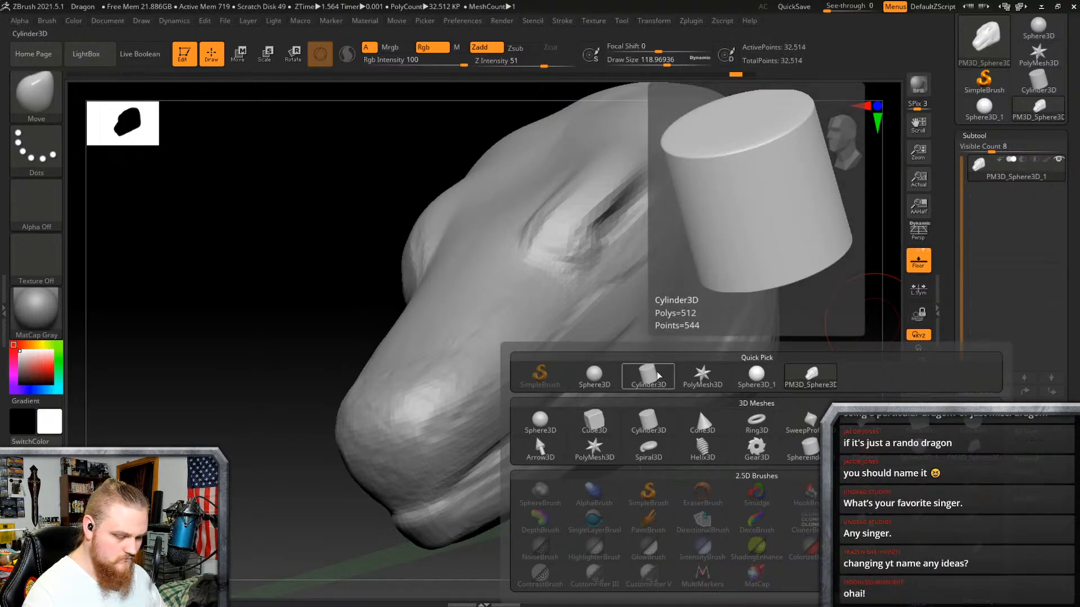
pyautogui.click(655, 384)
pyautogui.keyDown('alt'); pyautogui.moveTo(745, 348); pyautogui.dragTo(472, 388, button='right'); pyautogui.keyUp('alt')
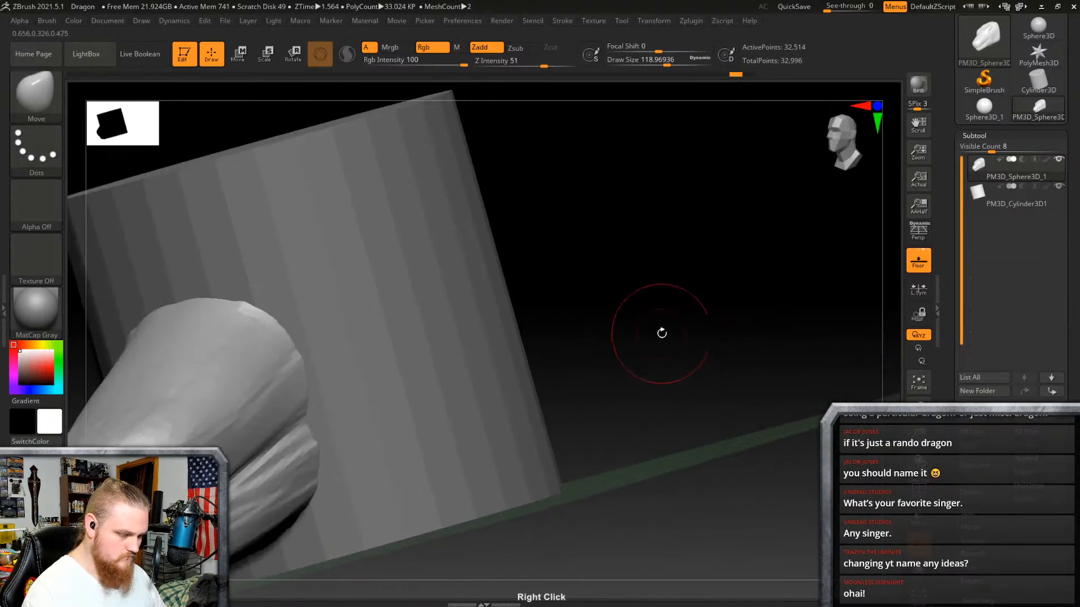
pyautogui.keyDown('ctrl'); pyautogui.moveTo(699, 361); pyautogui.dragTo(536, 342, button='right'); pyautogui.keyUp('ctrl')
pyautogui.moveTo(610, 315); pyautogui.dragTo(622, 419, button='right')
pyautogui.keyDown('alt'); pyautogui.moveTo(719, 386); pyautogui.dragTo(661, 380, button='right'); pyautogui.keyUp('alt')
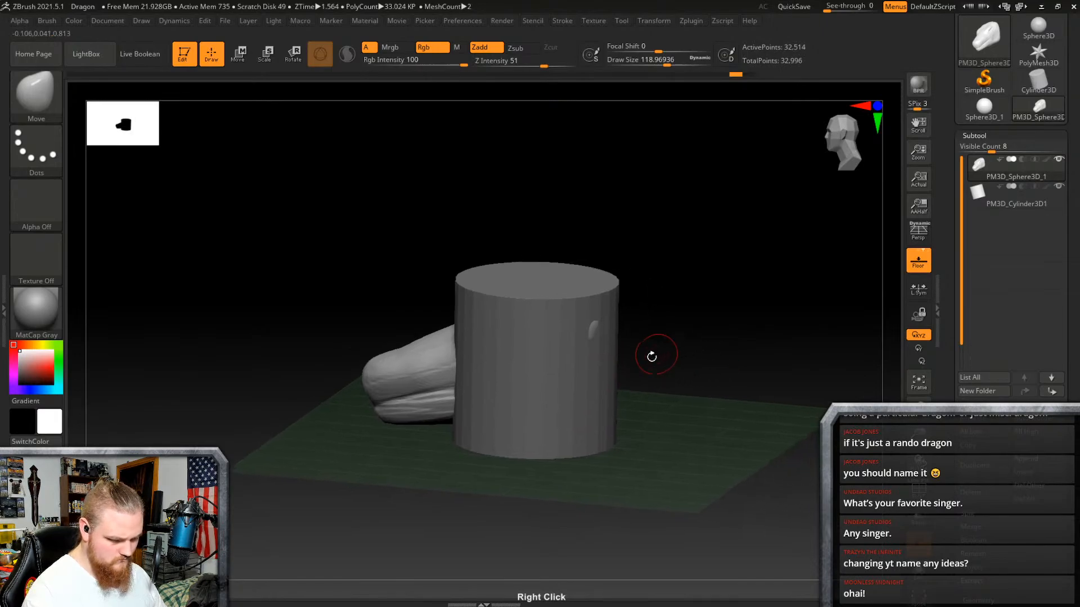
# Step: Select the cylinder, move it behind the head, and rotate it to lie horizontally in line with the skull
pyautogui.keyDown('alt'); pyautogui.click(605, 425); pyautogui.keyUp('alt')
pyautogui.press('w')
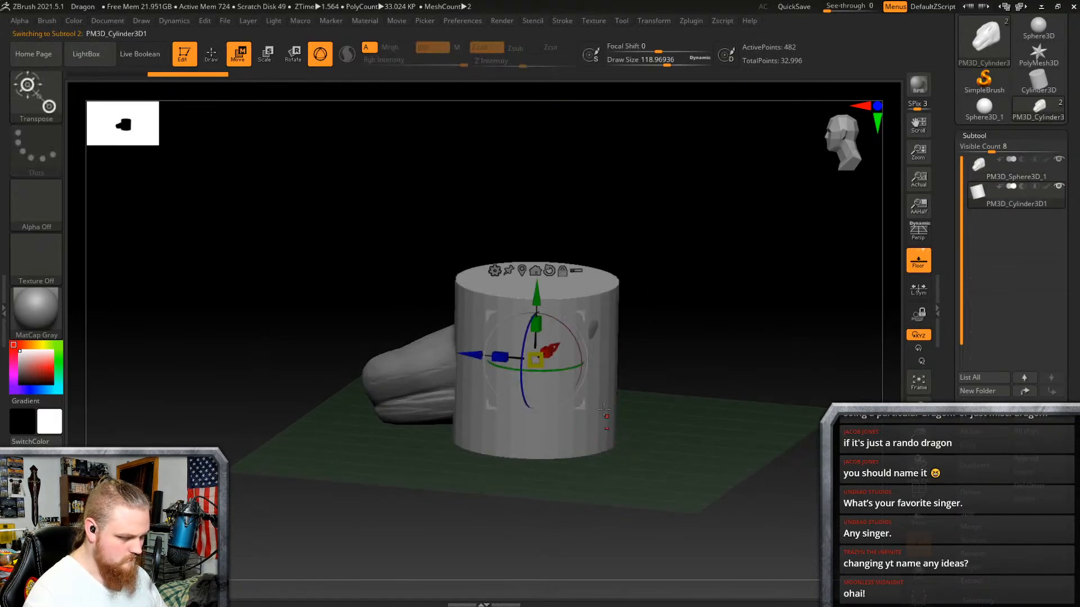
pyautogui.moveTo(470, 351); pyautogui.dragTo(710, 415)
pyautogui.hotkey('ctrl', 'z')
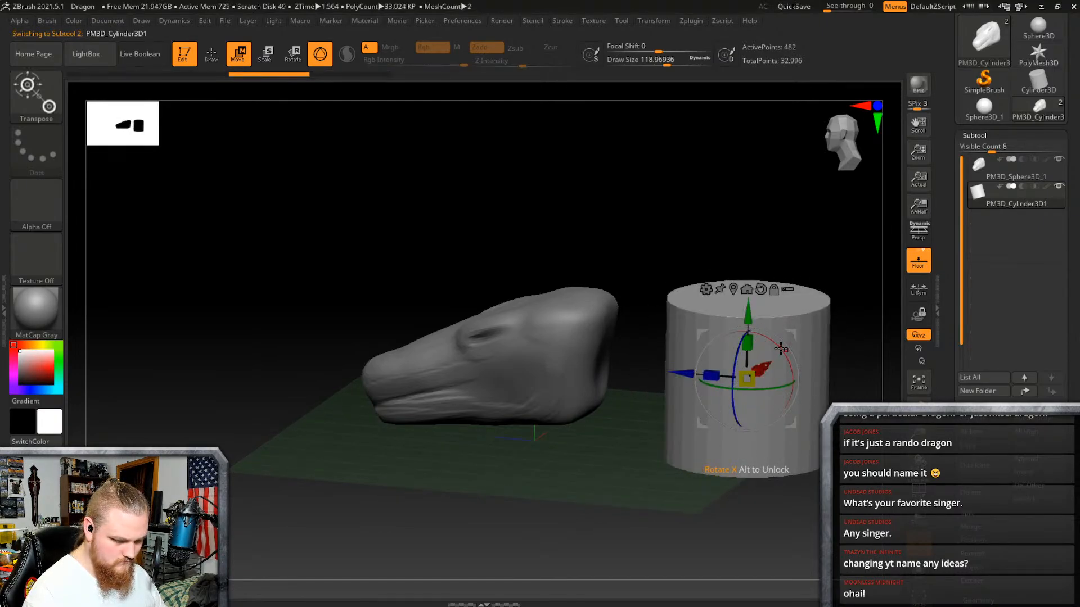
pyautogui.moveTo(782, 349); pyautogui.dragTo(764, 381, button='right')
pyautogui.moveTo(792, 316); pyautogui.dragTo(672, 271)
pyautogui.moveTo(671, 271); pyautogui.dragTo(754, 380, button='right')
pyautogui.moveTo(763, 371); pyautogui.dragTo(763, 350)
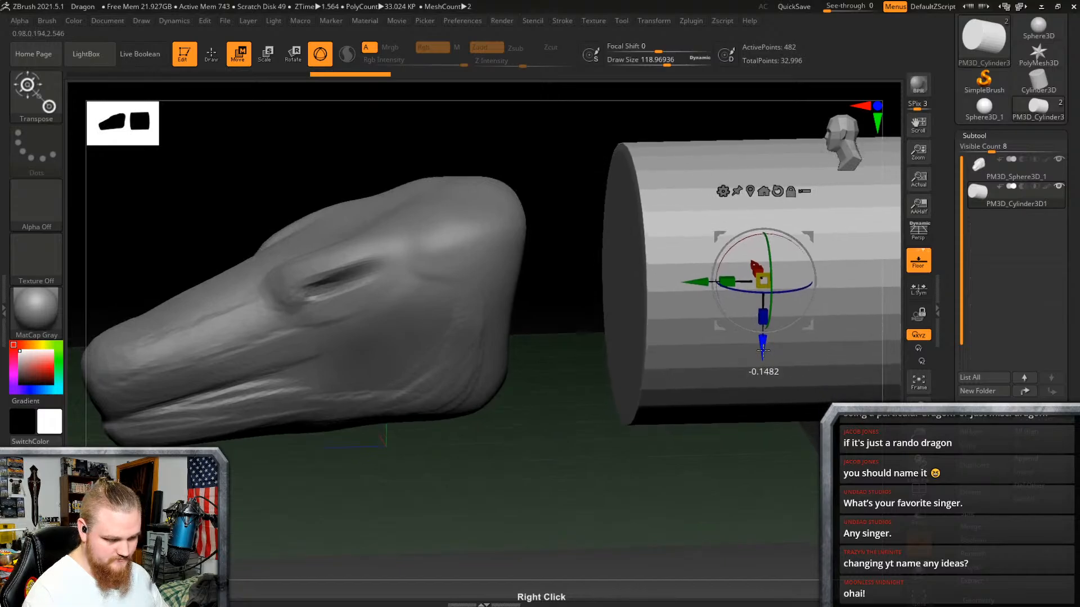
# Step: Scale the cylinder to neck thickness, align it with the back of the skull, and tilt it slightly downward
pyautogui.moveTo(729, 292); pyautogui.dragTo(498, 296)
pyautogui.moveTo(499, 297); pyautogui.dragTo(607, 280, button='right')
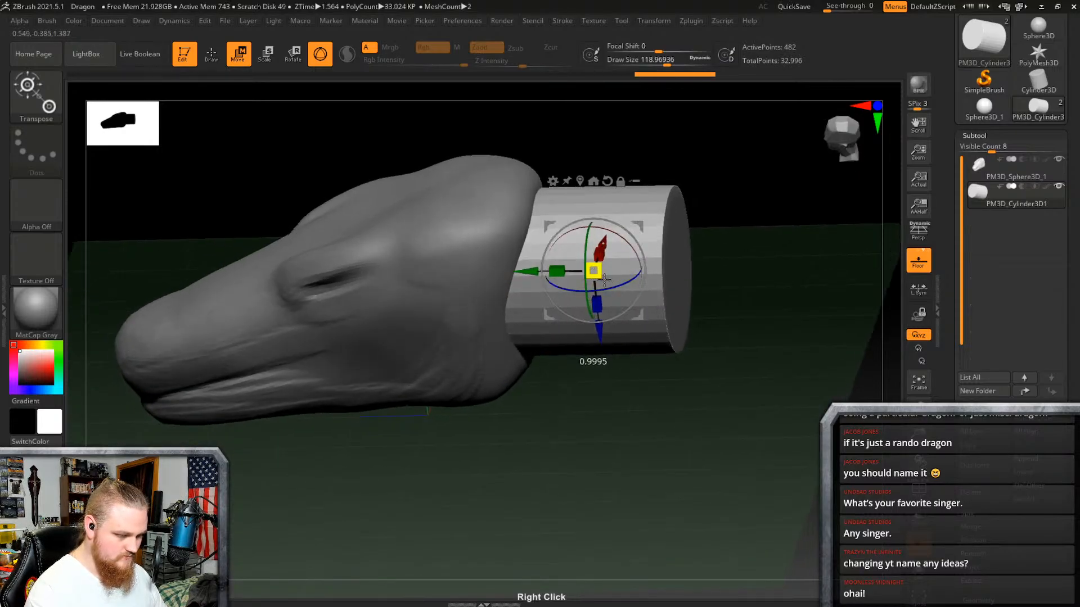
pyautogui.moveTo(612, 272); pyautogui.dragTo(617, 303)
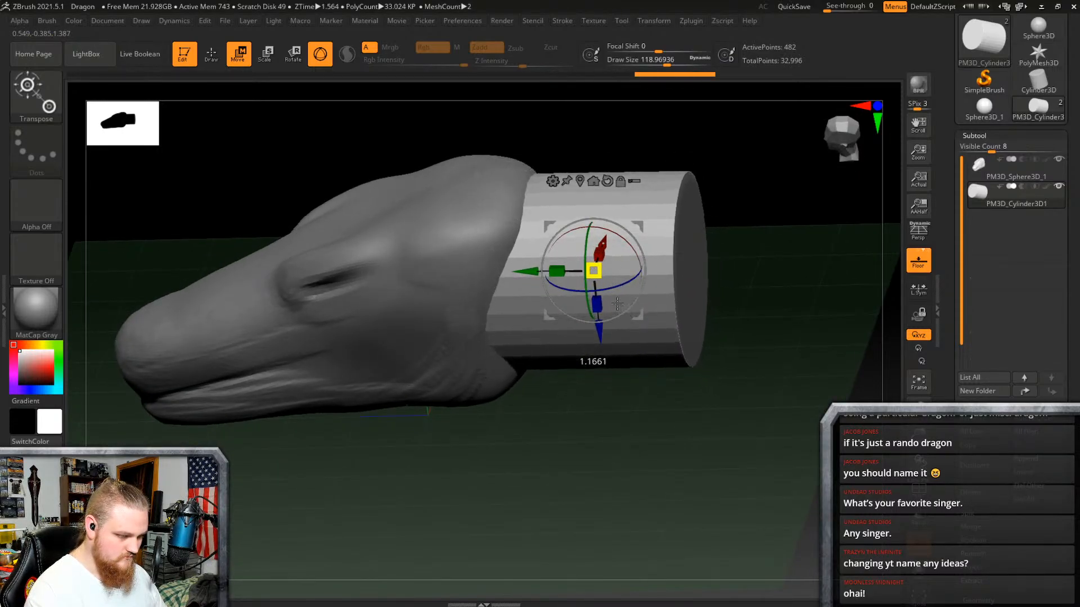
pyautogui.moveTo(529, 270); pyautogui.dragTo(592, 271)
pyautogui.moveTo(657, 270)
pyautogui.mouseDown()
pyautogui.moveTo(664, 288)
pyautogui.moveTo(667, 279)
pyautogui.mouseUp()
pyautogui.moveTo(626, 386); pyautogui.dragTo(704, 380, button='right')
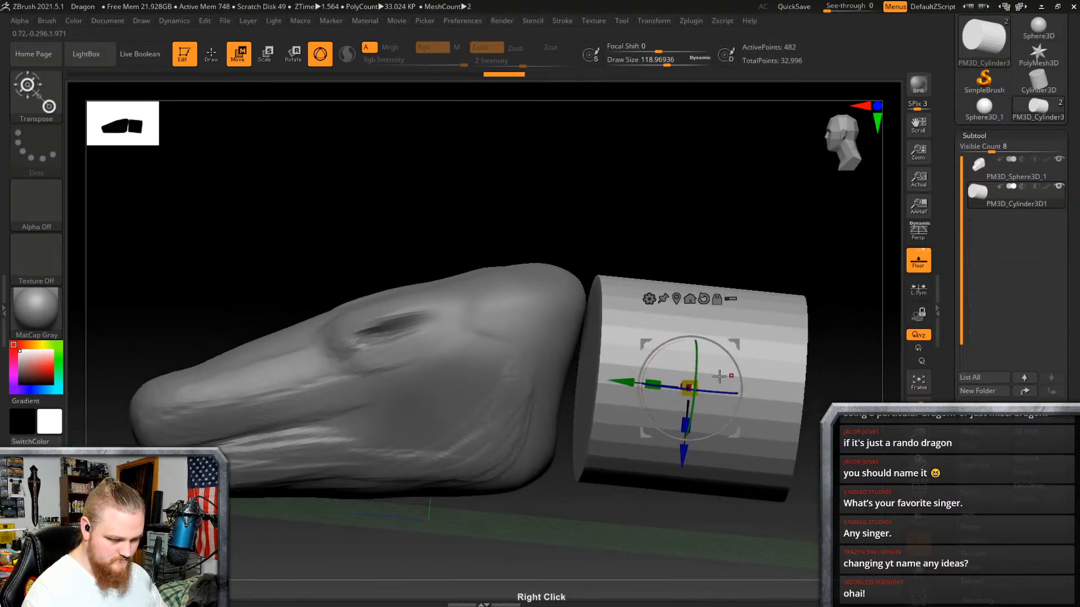
# Step: Stretch the cylinder to about 1.49 times its length into the skull and adjust its overall scale
pyautogui.moveTo(652, 390); pyautogui.dragTo(614, 381)
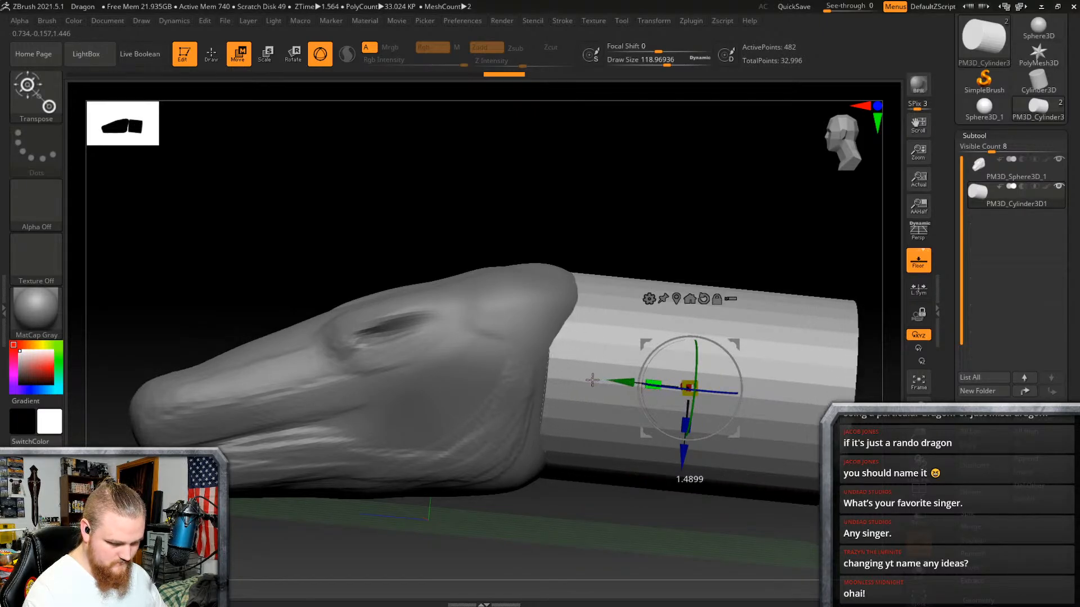
pyautogui.keyDown('alt'); pyautogui.moveTo(640, 366); pyautogui.dragTo(702, 324, button='right'); pyautogui.keyUp('alt')
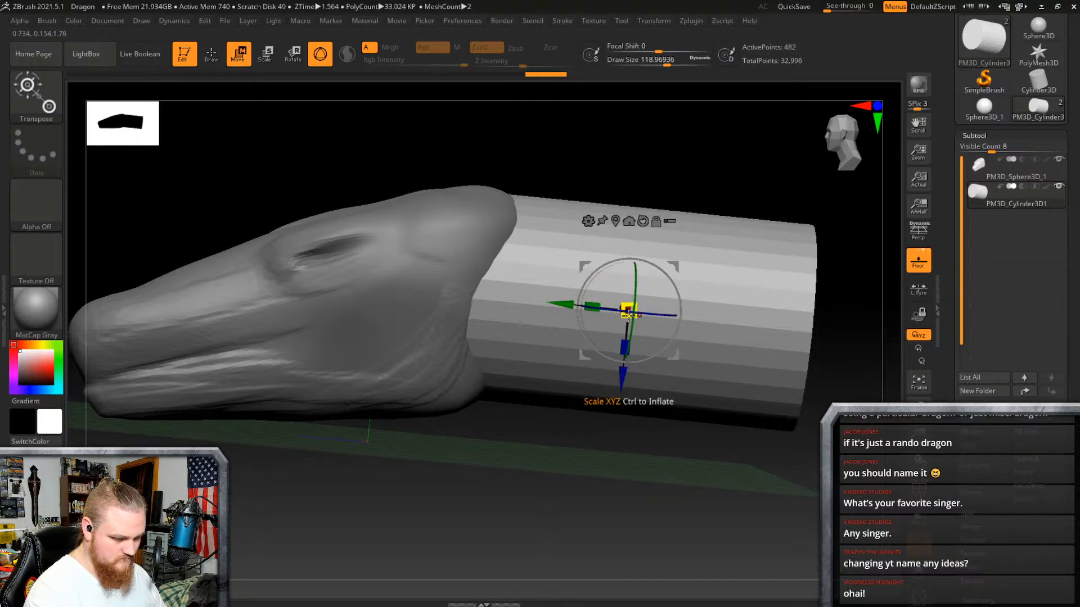
pyautogui.moveTo(629, 314)
pyautogui.mouseDown()
pyautogui.moveTo(656, 318)
pyautogui.moveTo(535, 305)
pyautogui.moveTo(652, 320)
pyautogui.moveTo(623, 328)
pyautogui.mouseUp()
pyautogui.moveTo(744, 336); pyautogui.dragTo(741, 383, button='right')
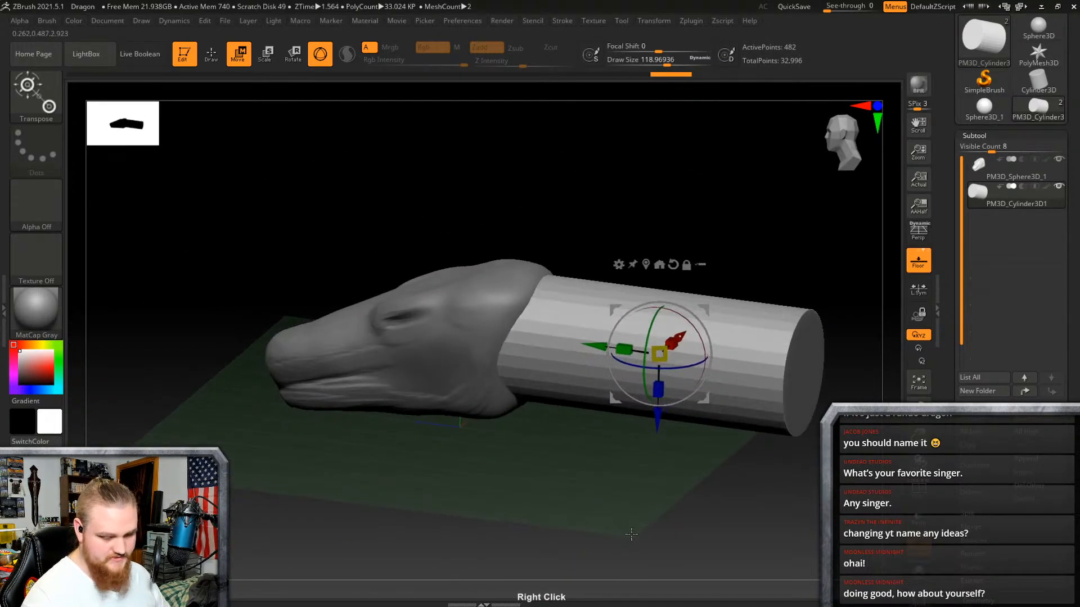
# Step: Return the neck cylinder from transform to draw mode and try dividing its mesh once
pyautogui.scroll(-5, 1077, 260)
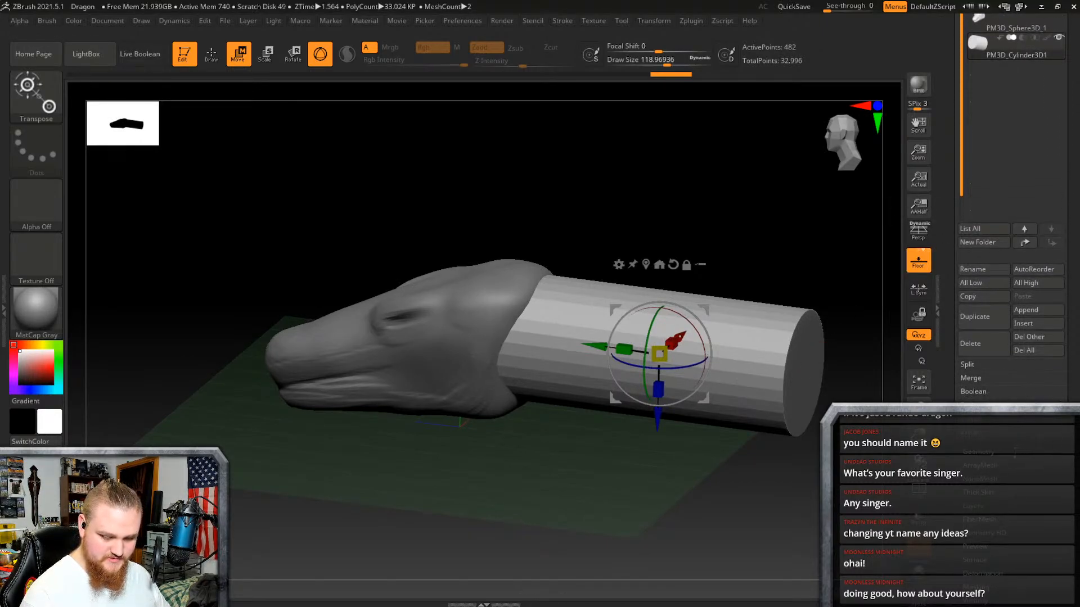
pyautogui.click(1014, 453)
pyautogui.scroll(8, 1072, 252)
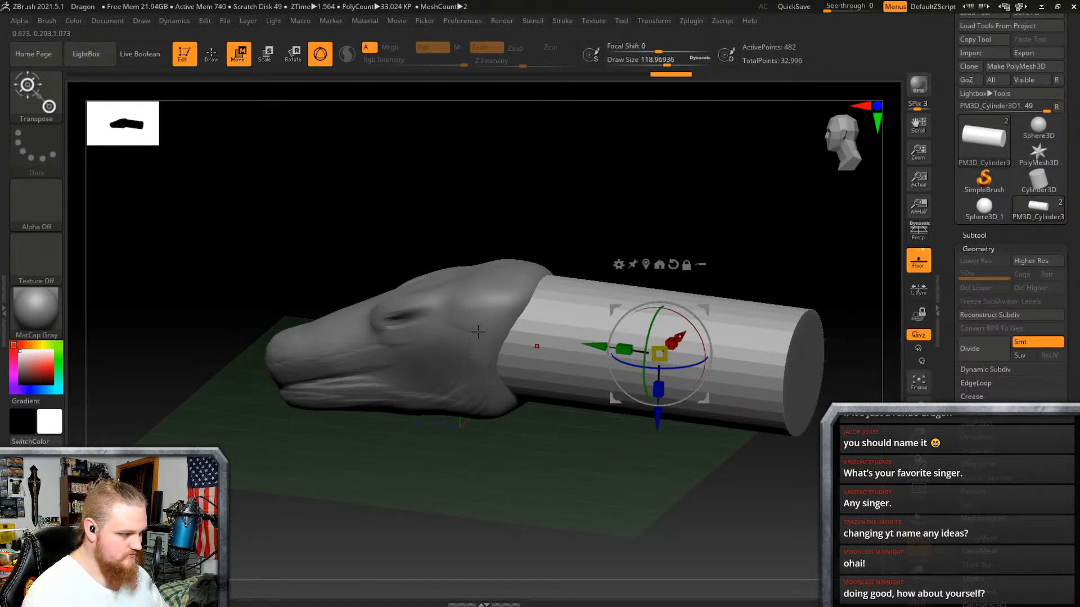
pyautogui.click(211, 55)
pyautogui.click(973, 354)
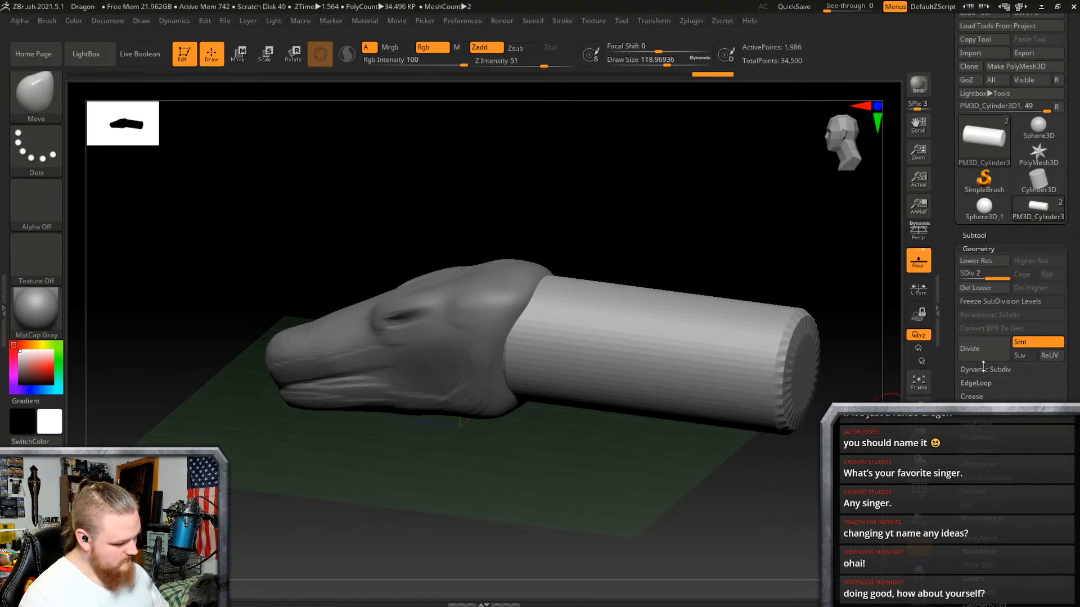
pyautogui.hotkey('shift', 'd')
# Step: Try to bend the far end of the neck downward with the Move brush at a draw size of about 715
pyautogui.rightClick(766, 372)
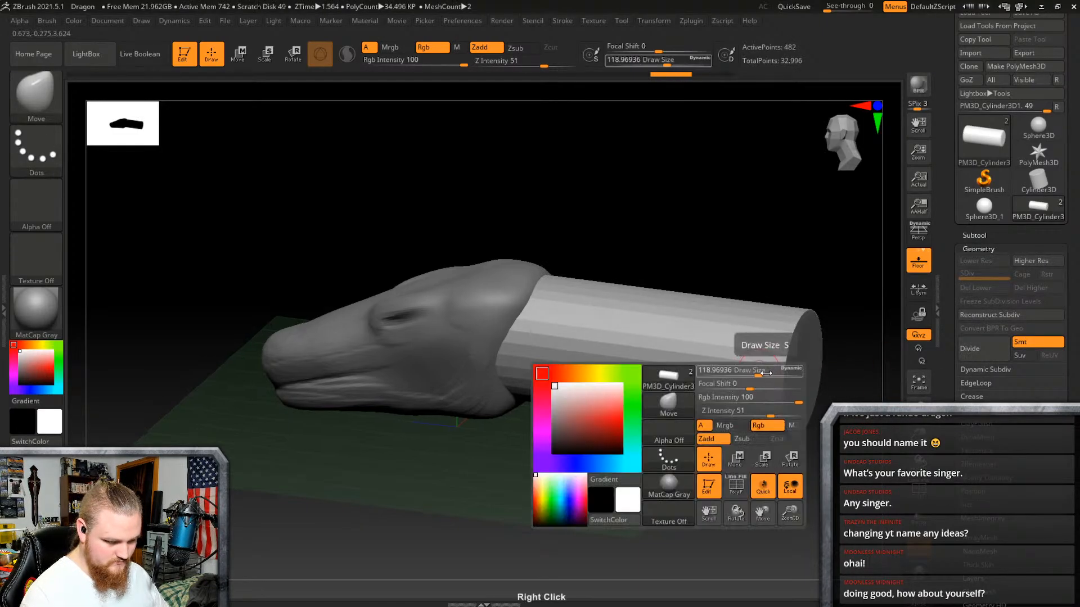
pyautogui.click(766, 373)
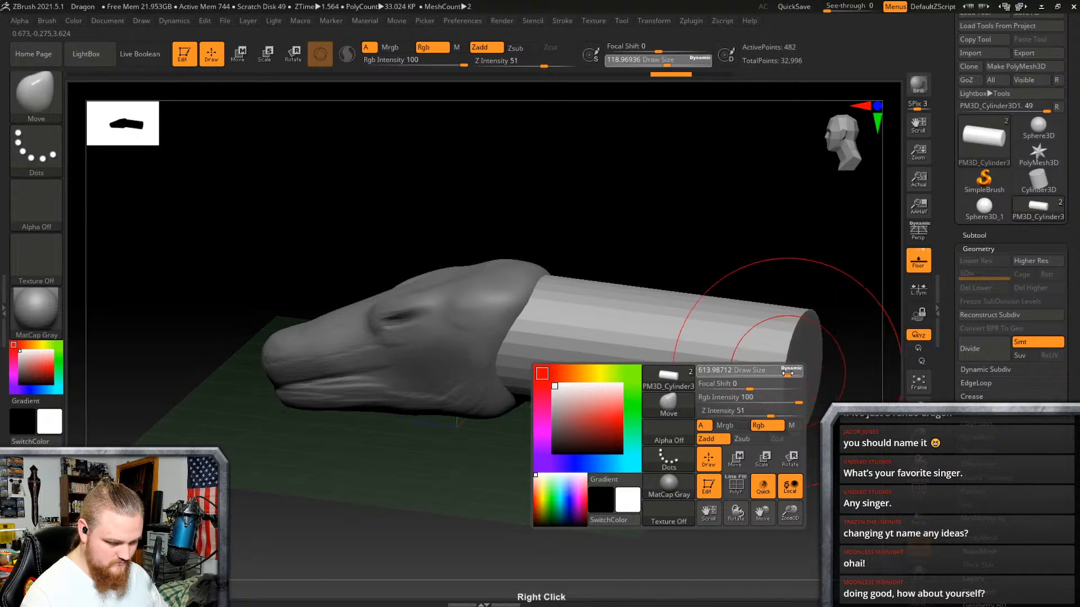
pyautogui.moveTo(784, 375); pyautogui.dragTo(791, 373)
pyautogui.moveTo(791, 368)
pyautogui.keyDown('alt'); pyautogui.mouseDown(button='right')
pyautogui.moveTo(682, 365)
pyautogui.moveTo(765, 313)
pyautogui.moveTo(759, 343)
pyautogui.mouseUp(button='right'); pyautogui.keyUp('alt')
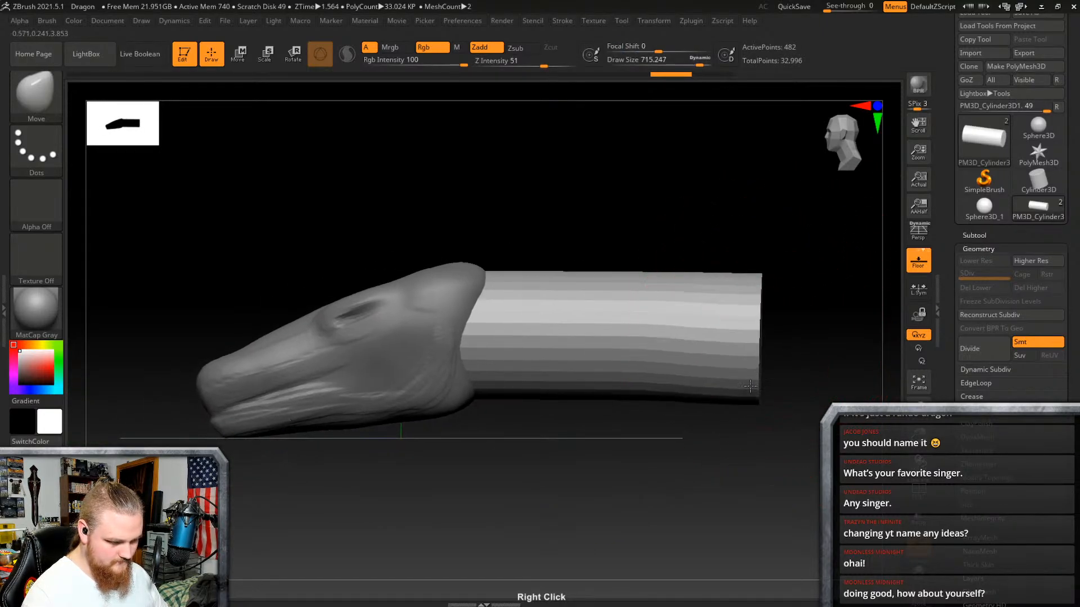
pyautogui.moveTo(751, 386); pyautogui.dragTo(737, 410)
pyautogui.hotkey('ctrl', 'z')
# Step: Set the Move brush's draw size to 1000 and bend the cylinder into a downward-curving neck behind the head
pyautogui.rightClick(756, 346)
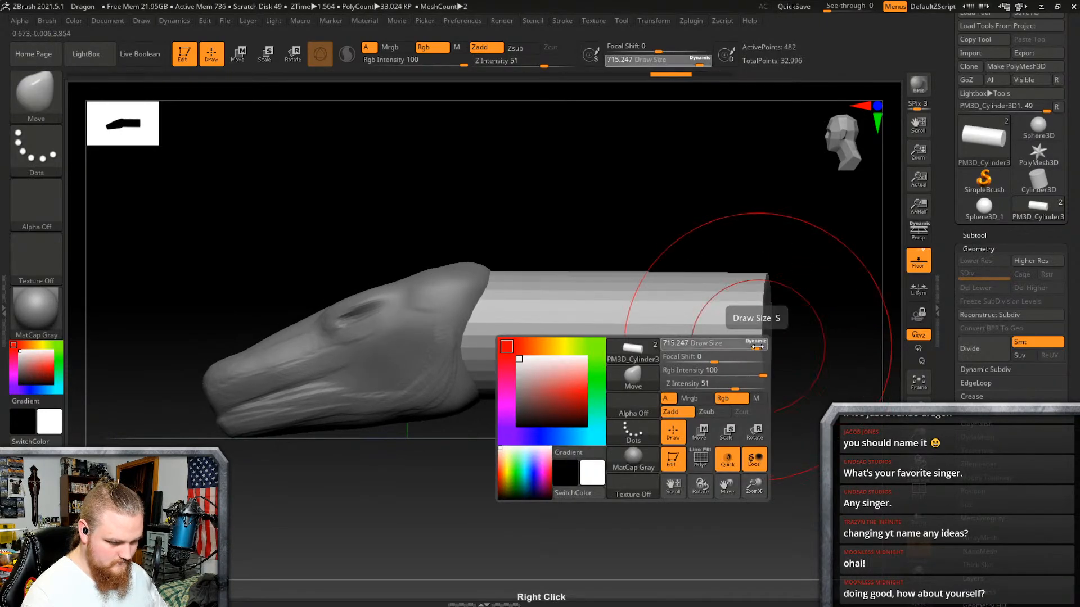
pyautogui.moveTo(759, 308)
pyautogui.mouseDown(button='right')
pyautogui.moveTo(721, 306)
pyautogui.moveTo(798, 345)
pyautogui.moveTo(801, 433)
pyautogui.moveTo(797, 352)
pyautogui.moveTo(697, 318)
pyautogui.moveTo(693, 340)
pyautogui.mouseUp(button='right')
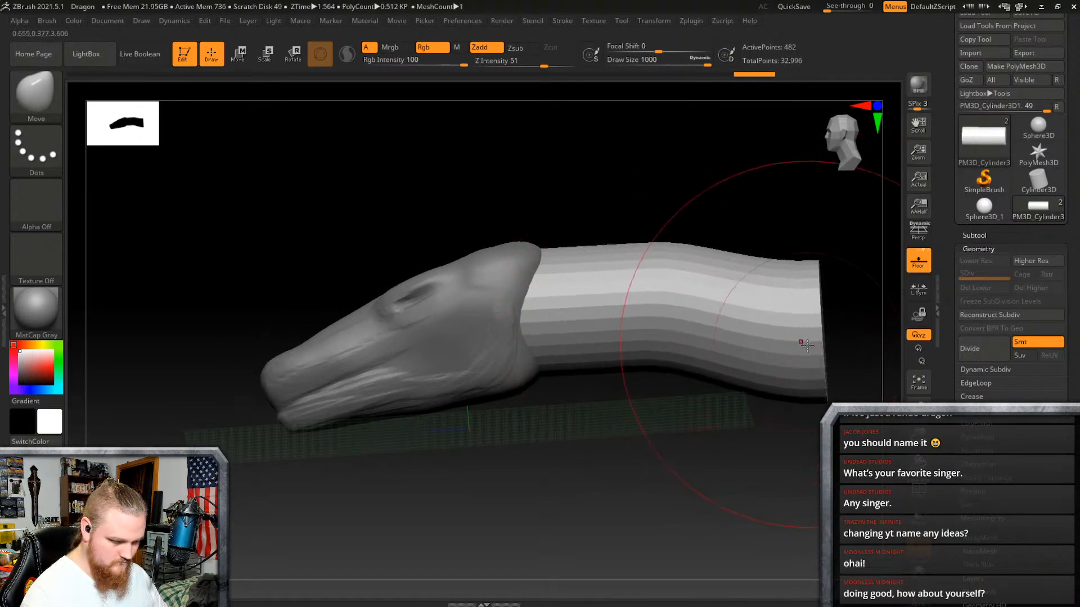
pyautogui.moveTo(805, 345); pyautogui.dragTo(718, 307, button='right')
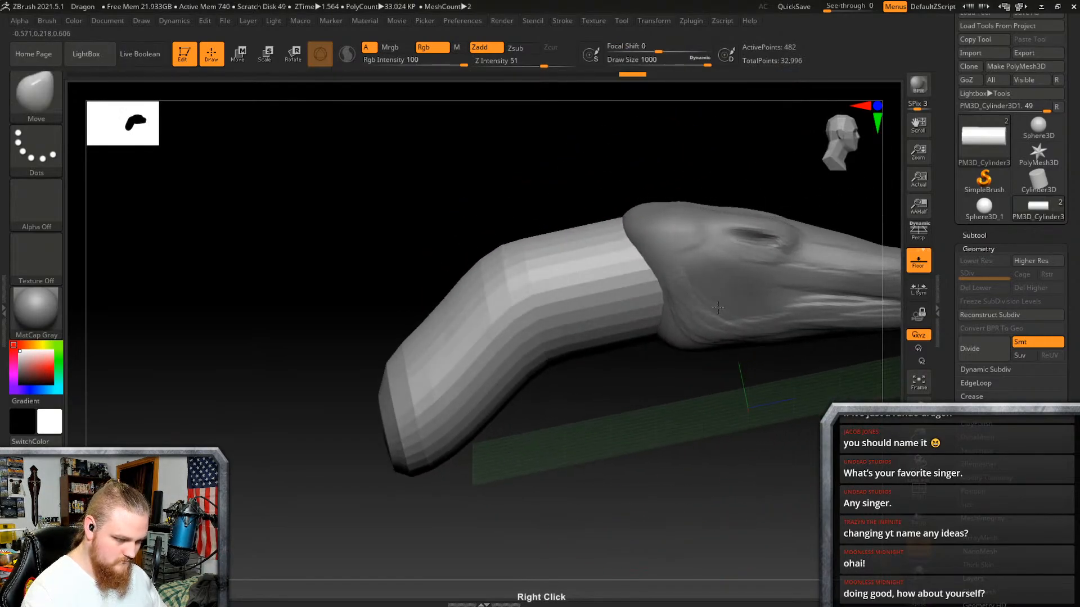
pyautogui.moveTo(513, 293); pyautogui.dragTo(511, 314)
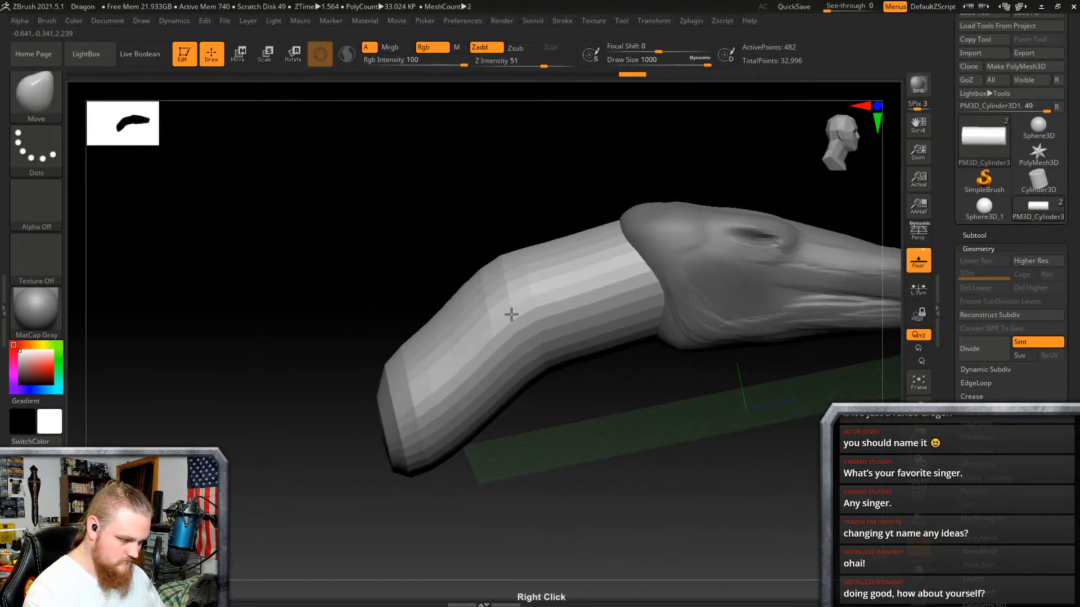
pyautogui.rightClick(530, 262)
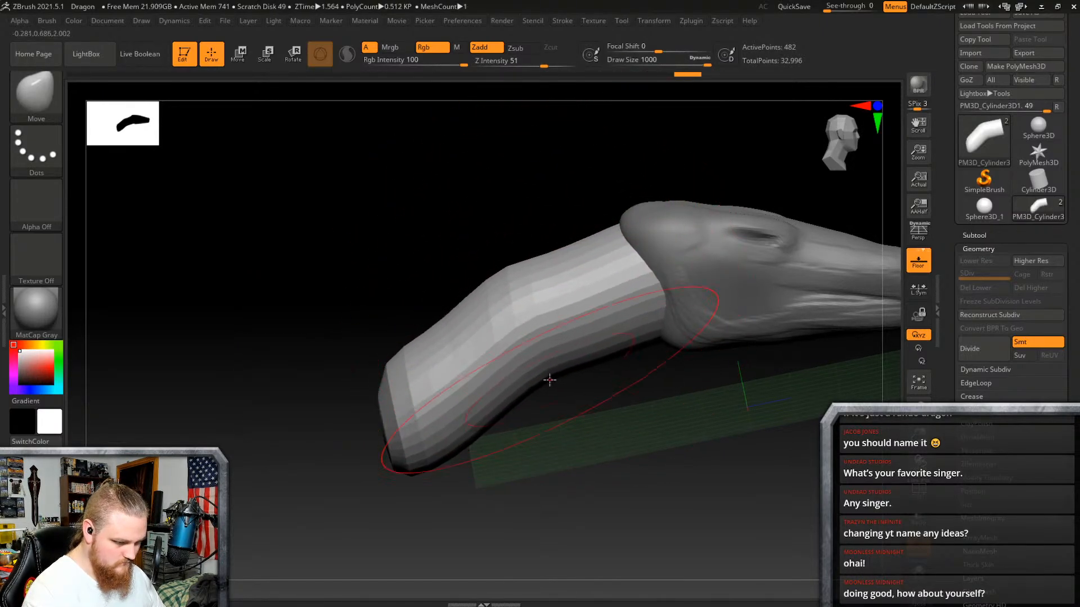
pyautogui.moveTo(427, 415); pyautogui.dragTo(442, 416)
pyautogui.moveTo(433, 469); pyautogui.dragTo(432, 466)
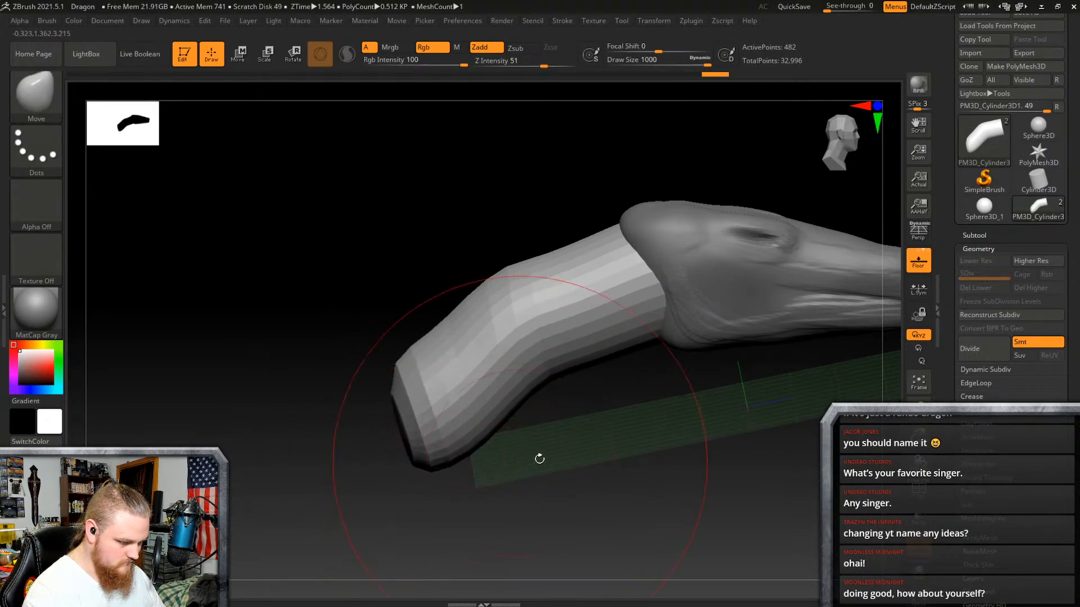
# Step: Try to steepen the neck's bend by pulling its far end and upper middle downward with the Move brush
pyautogui.moveTo(642, 434); pyautogui.dragTo(651, 412, button='right')
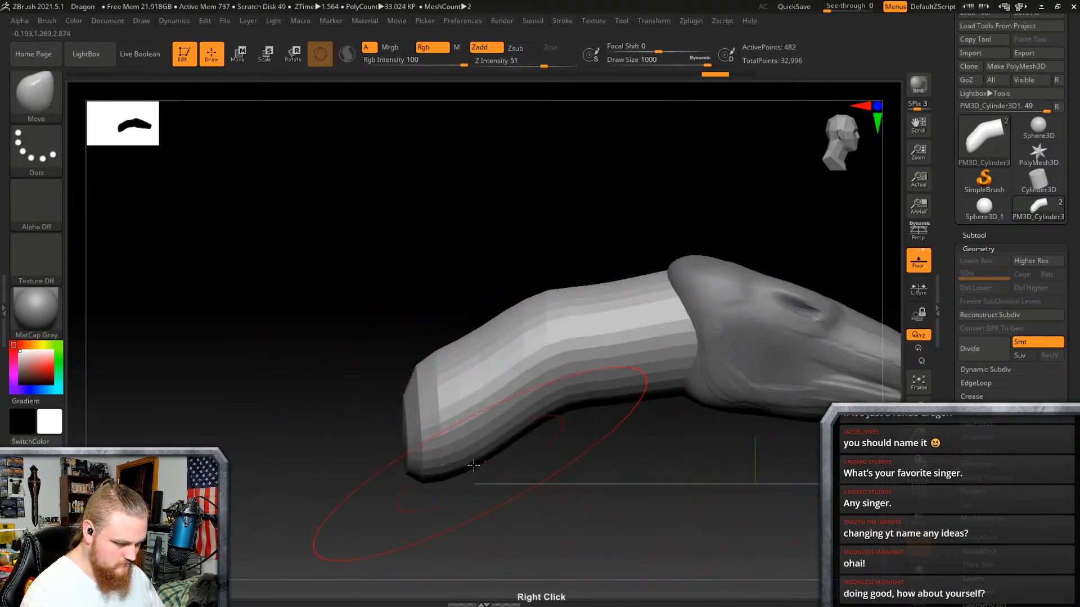
pyautogui.moveTo(424, 478); pyautogui.dragTo(441, 505)
pyautogui.moveTo(521, 329); pyautogui.dragTo(521, 338)
pyautogui.moveTo(427, 388); pyautogui.dragTo(416, 423)
pyautogui.moveTo(562, 303); pyautogui.dragTo(569, 347)
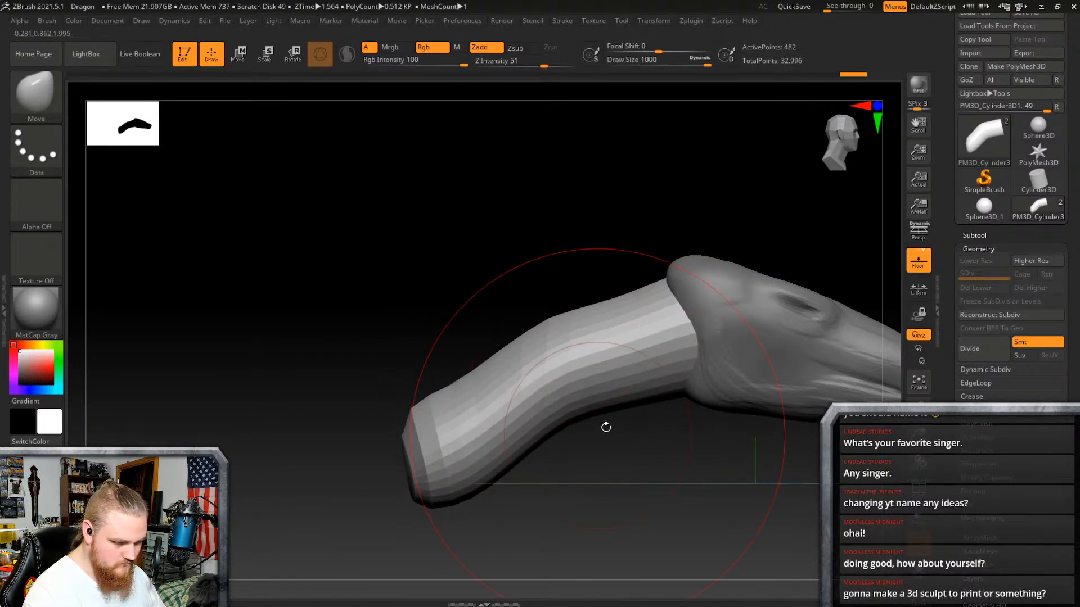
pyautogui.moveTo(611, 413); pyautogui.dragTo(711, 376, button='right')
pyautogui.moveTo(860, 333); pyautogui.dragTo(742, 386, button='right')
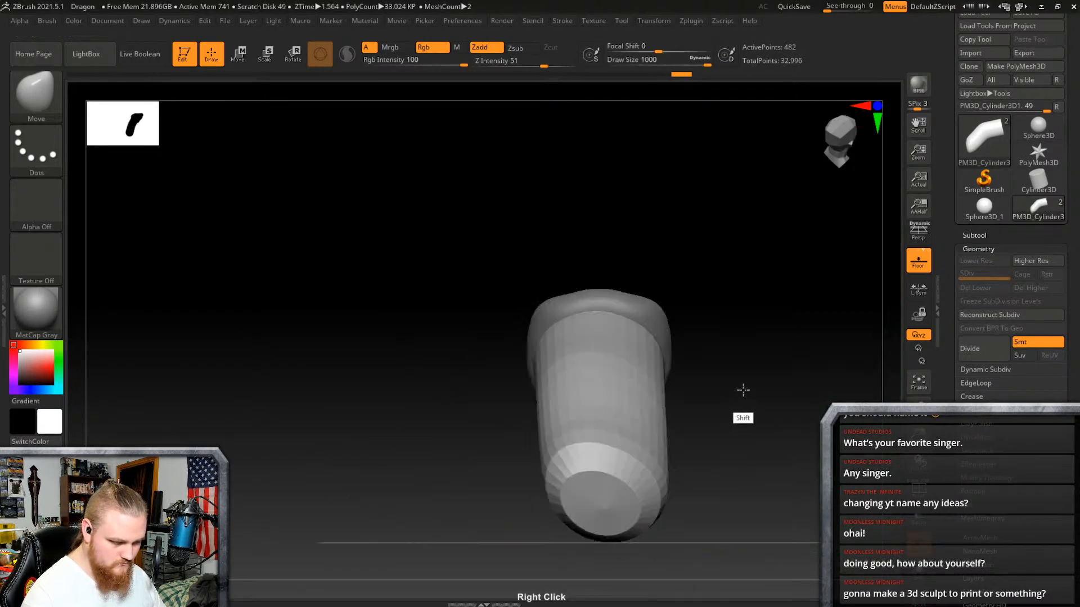
pyautogui.rightClick(735, 362)
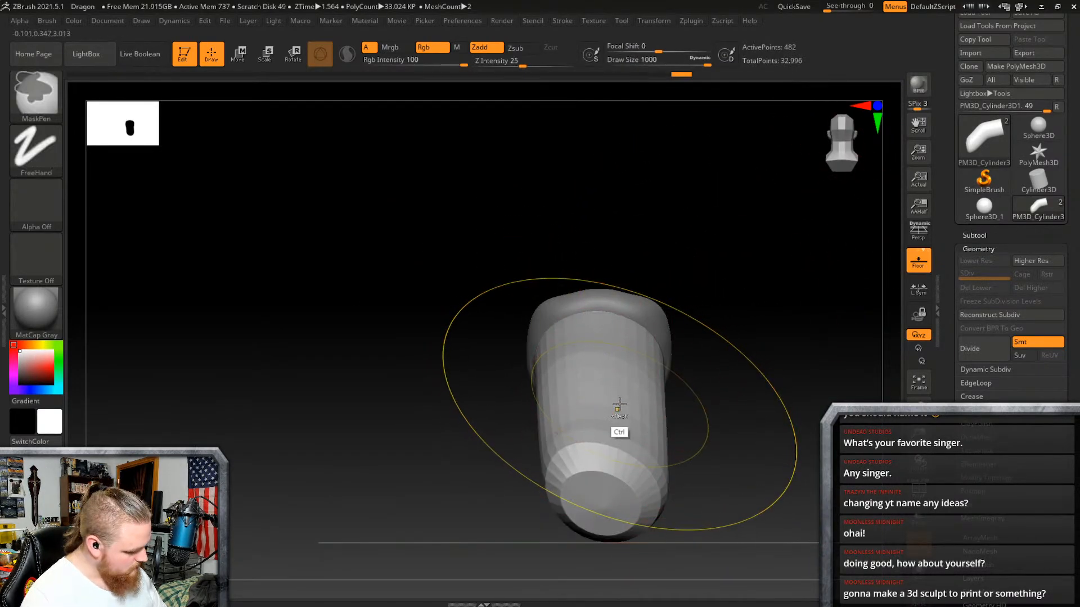
# Step: Undo all the bending strokes on the neck back to the straight cylinder
pyautogui.hotkey('ctrl', 'z')
pyautogui.hotkey('ctrl', 'z')
pyautogui.hotkey('ctrl', 'z')
pyautogui.hotkey('ctrl', 'z')
pyautogui.hotkey('ctrl', 'z')
pyautogui.hotkey('ctrl', 'z')
pyautogui.hotkey('ctrl', 'z')
pyautogui.hotkey('ctrl', 'z')
pyautogui.hotkey('ctrl', 'z')
pyautogui.hotkey('ctrl', 'z')
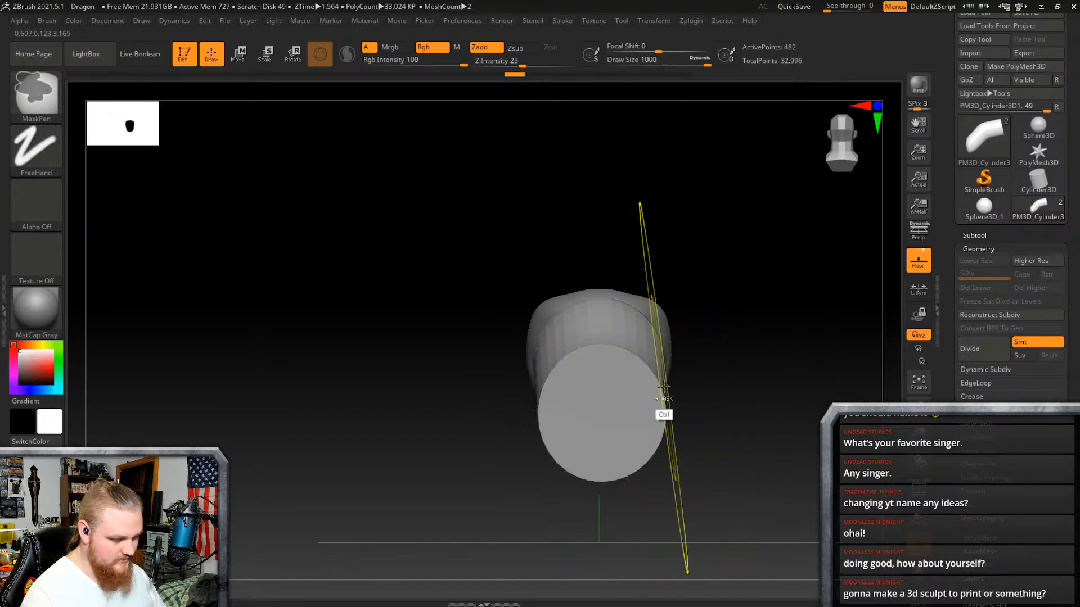
pyautogui.hotkey('ctrl', 'z')
pyautogui.hotkey('ctrl', 'z')
pyautogui.hotkey('ctrl', 'z')
pyautogui.hotkey('ctrl', 'z')
# Step: Bend the straight cylinder's far end and middle downward with the Move brush at a draw size of 1000, undoing the last unwanted stroke
pyautogui.moveTo(662, 388)
pyautogui.mouseDown(button='right')
pyautogui.moveTo(719, 373)
pyautogui.moveTo(616, 372)
pyautogui.mouseUp(button='right')
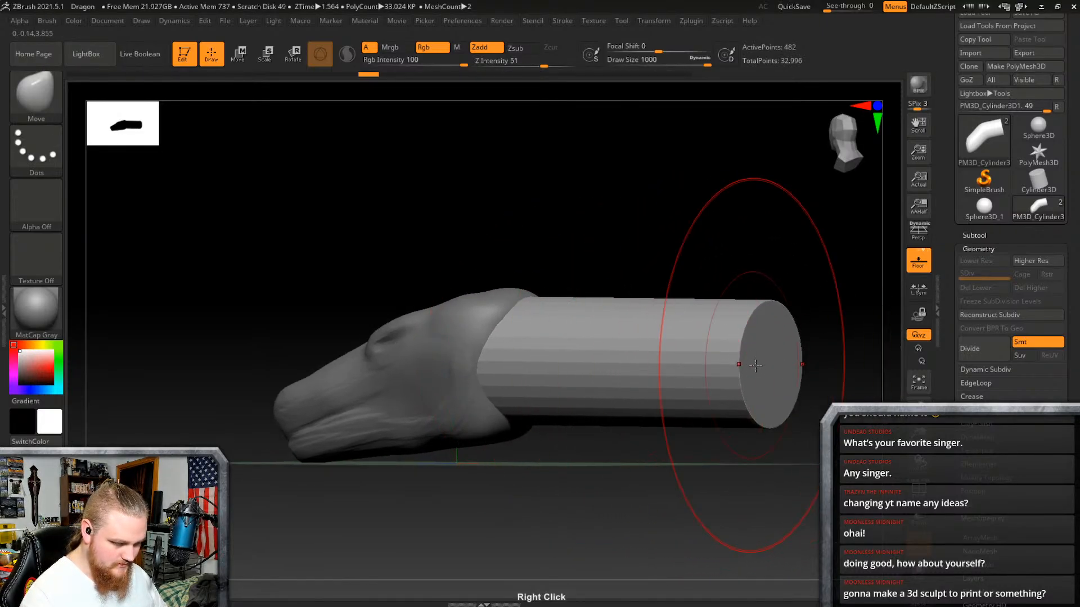
pyautogui.moveTo(752, 365); pyautogui.dragTo(738, 430)
pyautogui.keyDown('alt'); pyautogui.moveTo(773, 388); pyautogui.dragTo(792, 328, button='right'); pyautogui.keyUp('alt')
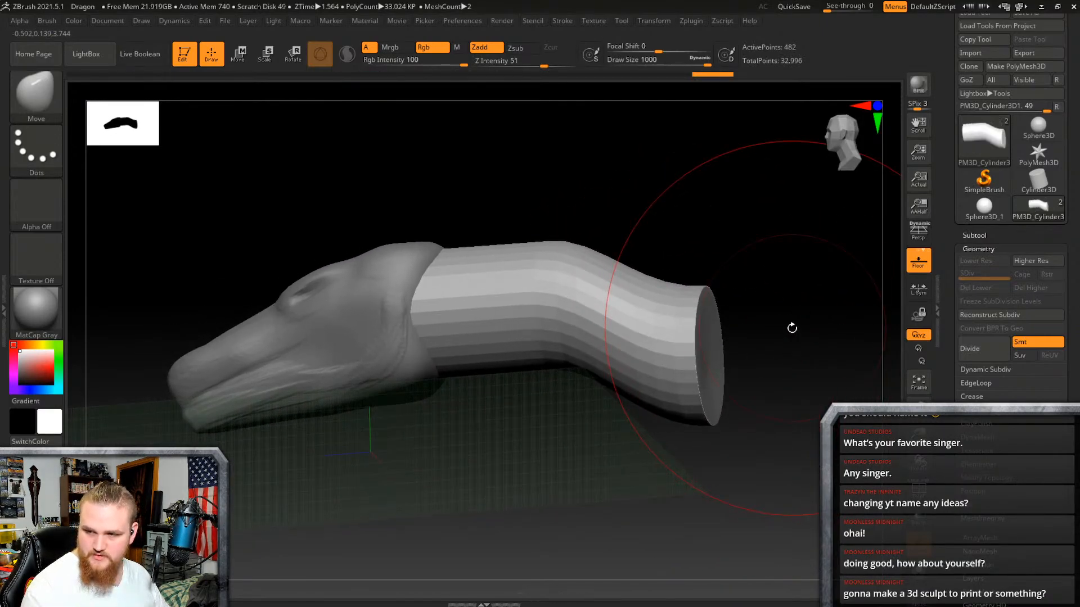
pyautogui.moveTo(763, 367)
pyautogui.mouseDown(button='right')
pyautogui.moveTo(779, 301)
pyautogui.moveTo(791, 311)
pyautogui.moveTo(699, 314)
pyautogui.moveTo(598, 258)
pyautogui.moveTo(591, 282)
pyautogui.moveTo(717, 336)
pyautogui.moveTo(735, 311)
pyautogui.moveTo(731, 329)
pyautogui.mouseUp(button='right')
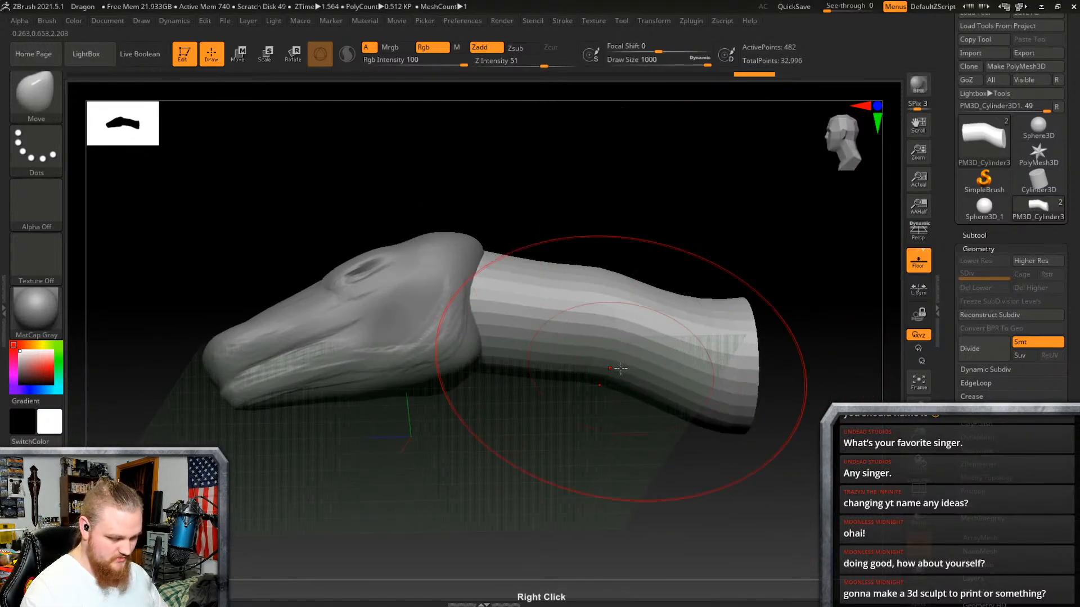
pyautogui.moveTo(591, 373); pyautogui.dragTo(588, 390)
pyautogui.moveTo(589, 390); pyautogui.dragTo(658, 423, button='right')
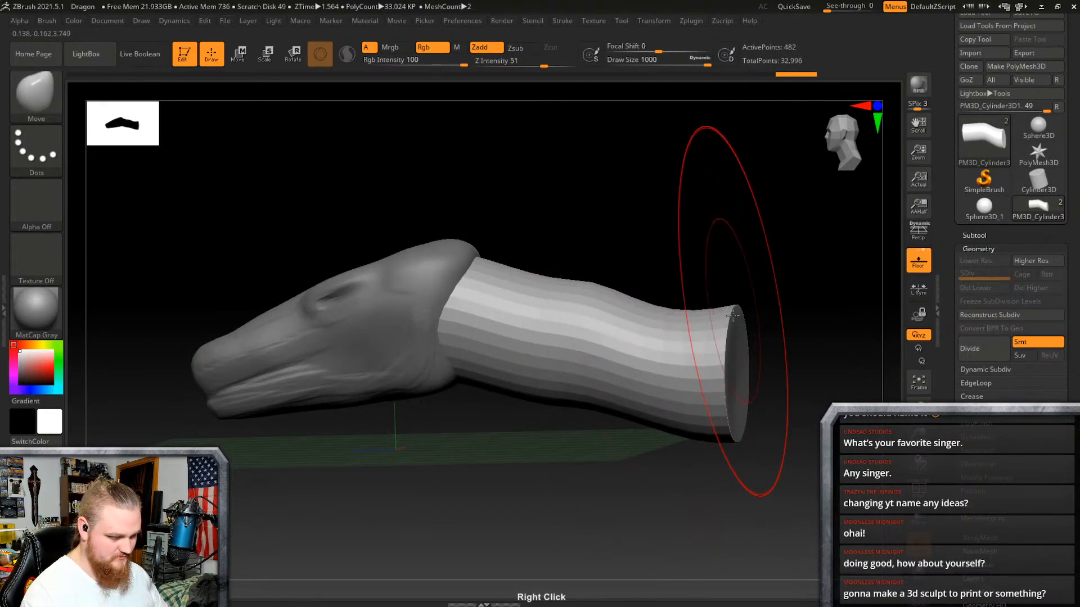
pyautogui.hotkey('ctrl', 'z')
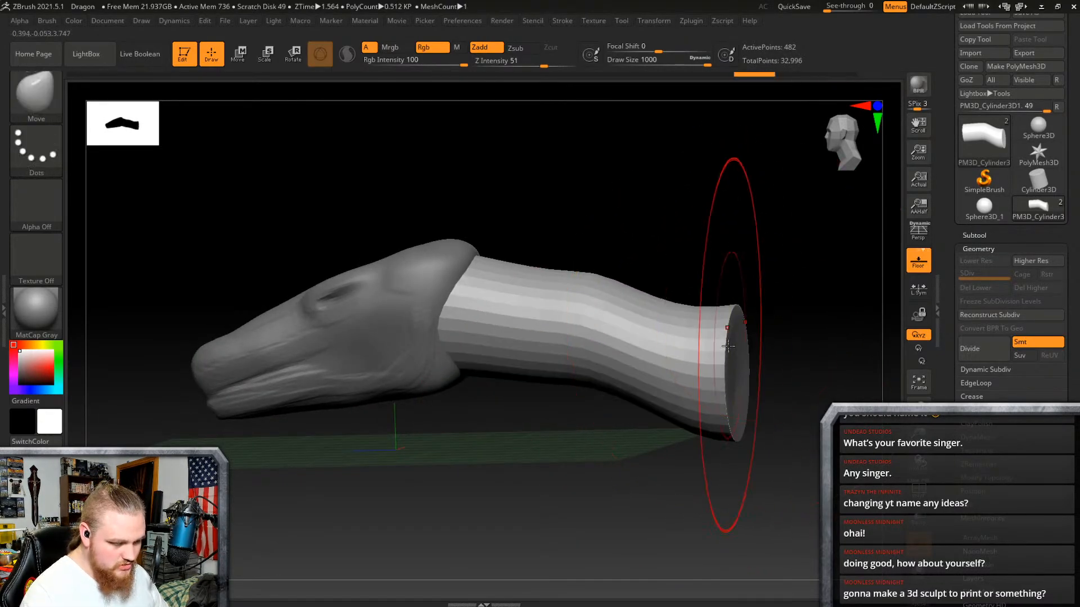
# Step: Reduce the draw size to about 352 and reshape and smooth the neck's open end into a taper
pyautogui.rightClick(595, 423)
pyautogui.moveTo(724, 353); pyautogui.dragTo(701, 356)
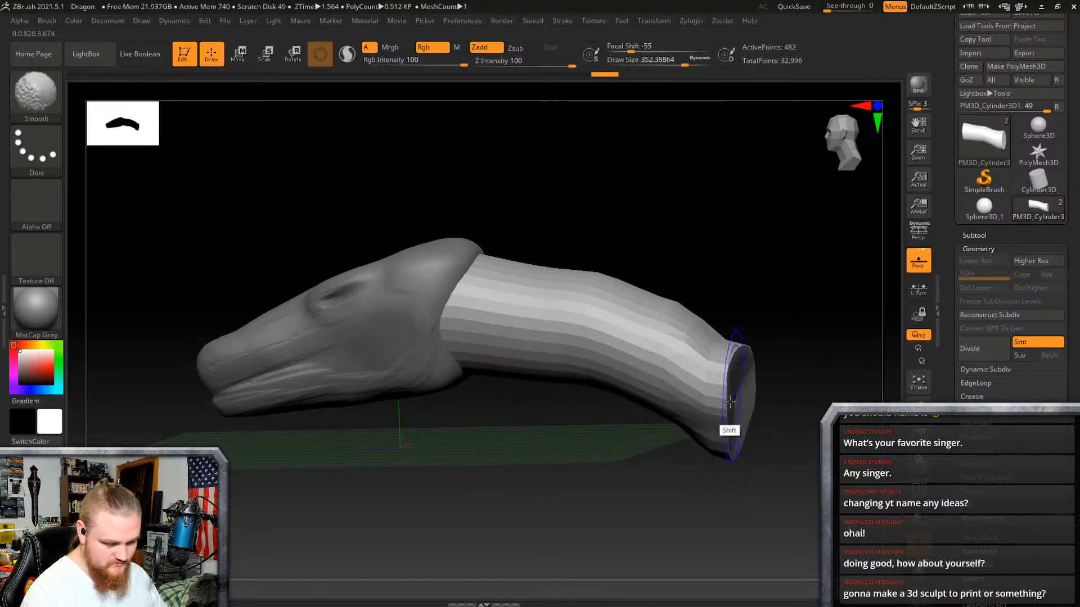
pyautogui.moveTo(749, 382); pyautogui.dragTo(879, 302, button='right')
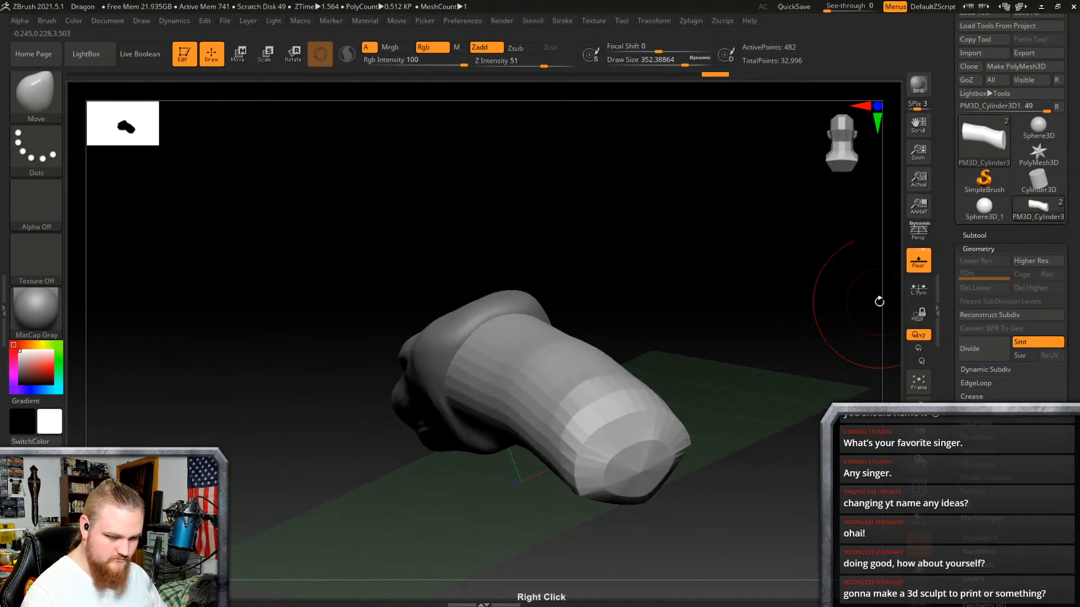
# Step: Subdivide the neck mesh up to subdivision level 3
pyautogui.click(970, 358)
pyautogui.moveTo(818, 371)
pyautogui.mouseDown(button='right')
pyautogui.moveTo(751, 352)
pyautogui.moveTo(747, 335)
pyautogui.moveTo(662, 403)
pyautogui.moveTo(664, 383)
pyautogui.moveTo(677, 386)
pyautogui.mouseUp(button='right')
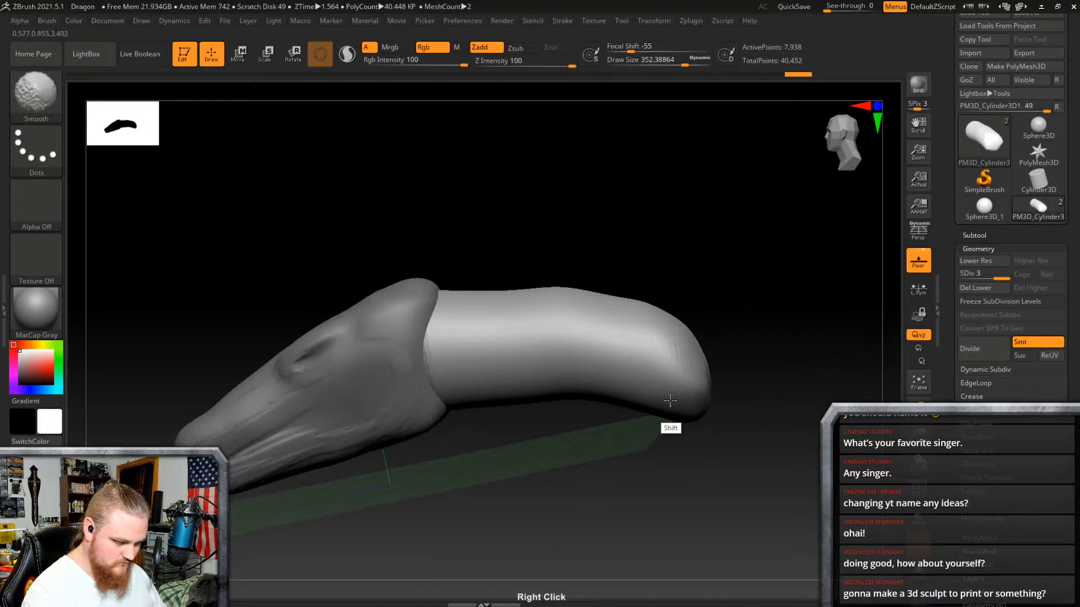
pyautogui.moveTo(677, 320)
pyautogui.mouseDown(button='right')
pyautogui.moveTo(728, 338)
pyautogui.moveTo(726, 374)
pyautogui.moveTo(683, 357)
pyautogui.moveTo(796, 326)
pyautogui.moveTo(724, 337)
pyautogui.moveTo(727, 346)
pyautogui.moveTo(585, 416)
pyautogui.mouseUp(button='right')
# Step: Build up clay along the side of the neck with the ClayBuildup brush at a draw size of about 374
pyautogui.rightClick(585, 417)
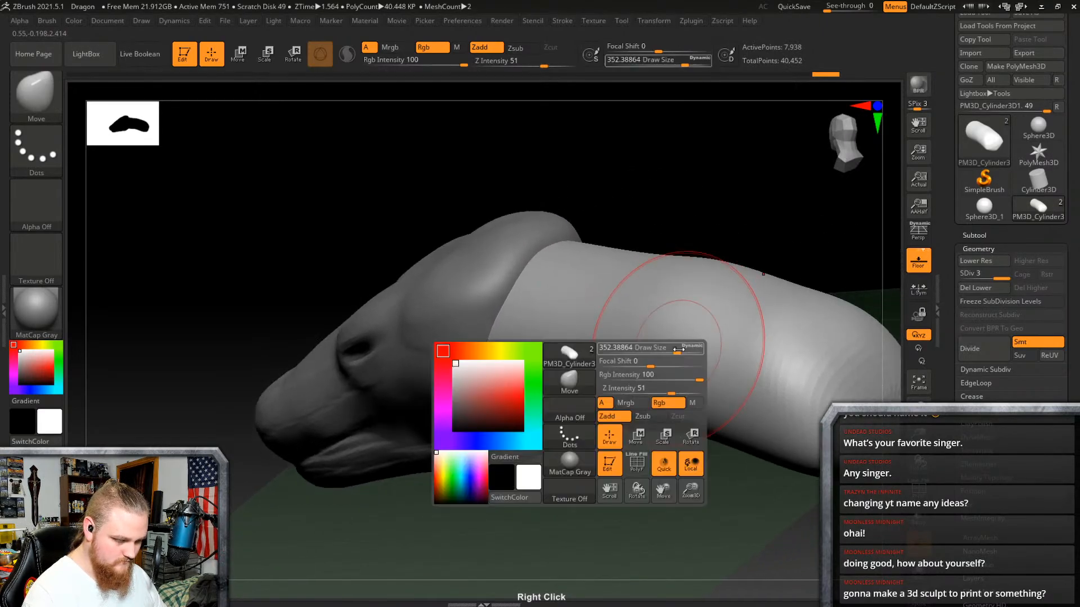
pyautogui.moveTo(677, 352); pyautogui.dragTo(682, 352)
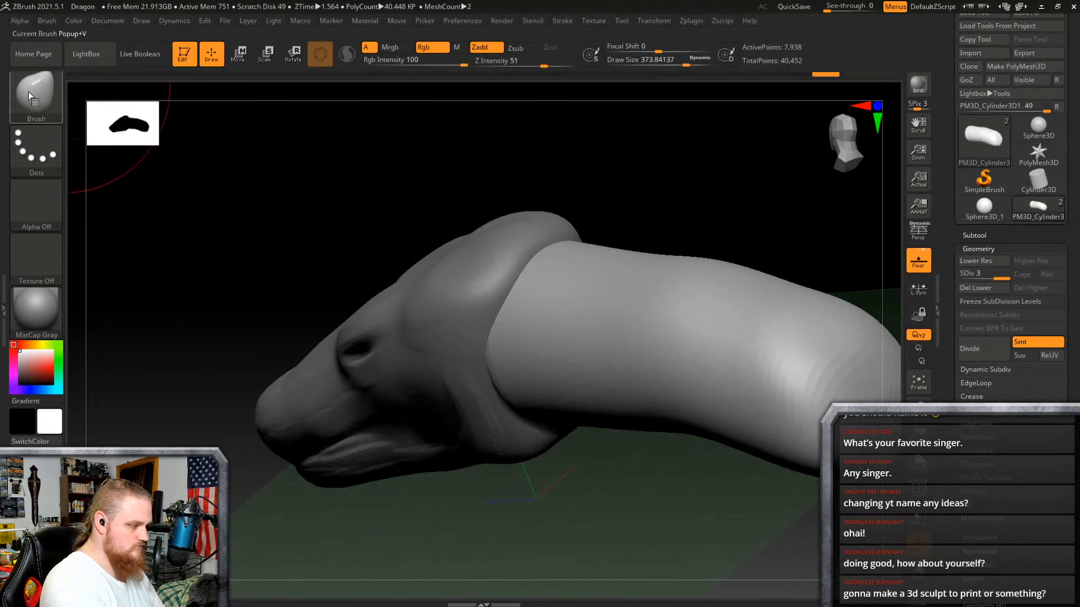
pyautogui.click(35, 93)
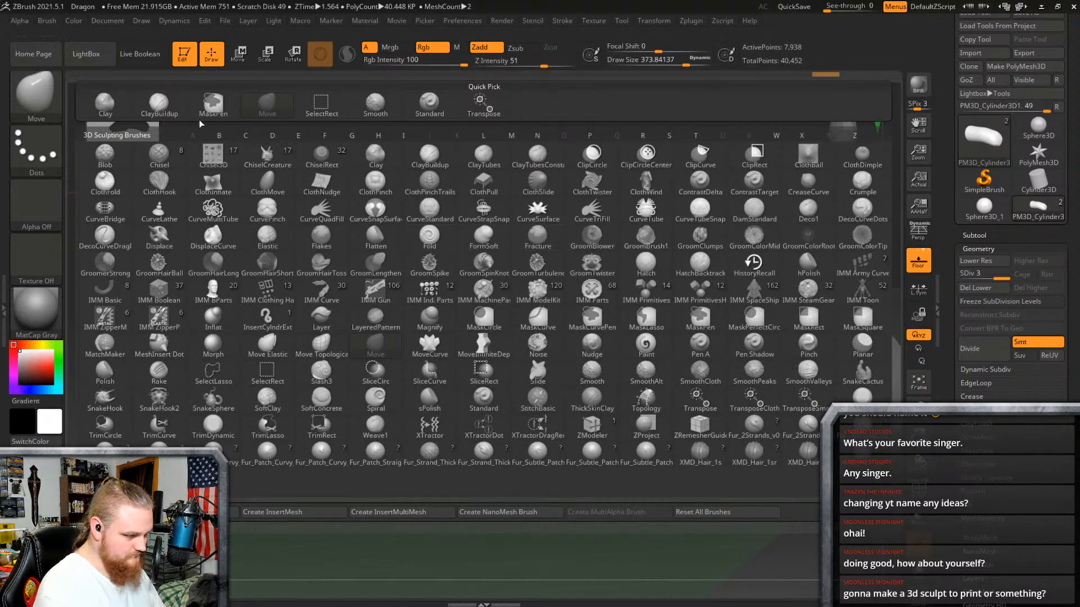
pyautogui.click(158, 104)
pyautogui.moveTo(634, 326); pyautogui.dragTo(668, 341, button='right')
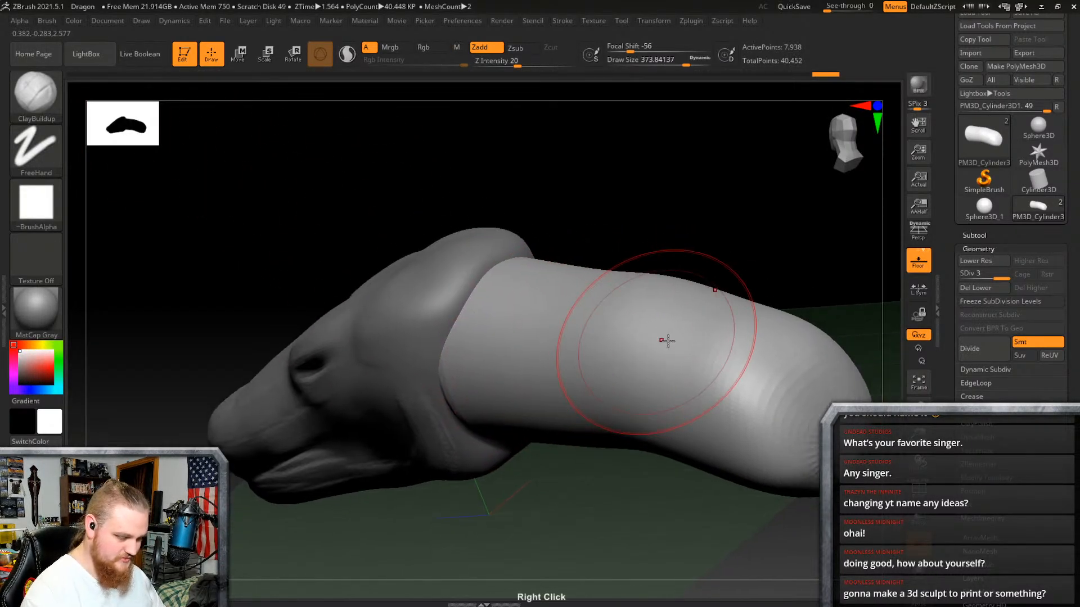
pyautogui.moveTo(745, 427); pyautogui.dragTo(698, 382)
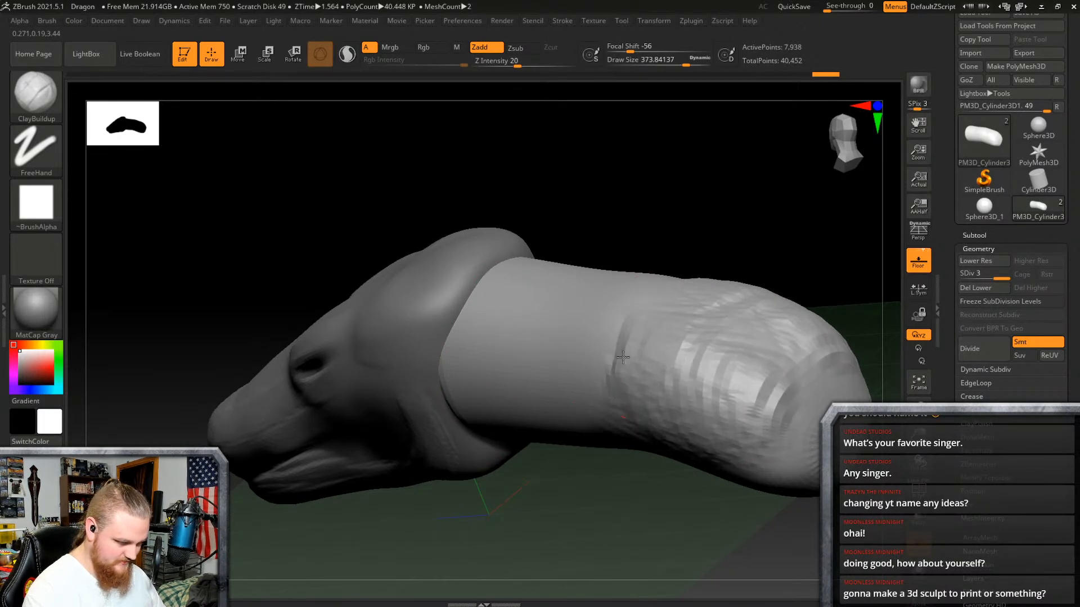
pyautogui.moveTo(623, 357)
pyautogui.mouseDown()
pyautogui.moveTo(534, 371)
pyautogui.moveTo(458, 362)
pyautogui.mouseUp()
# Step: Add ClayBuildup strokes along the top of the neck from the skull toward its far end
pyautogui.moveTo(458, 361); pyautogui.dragTo(658, 223, button='right')
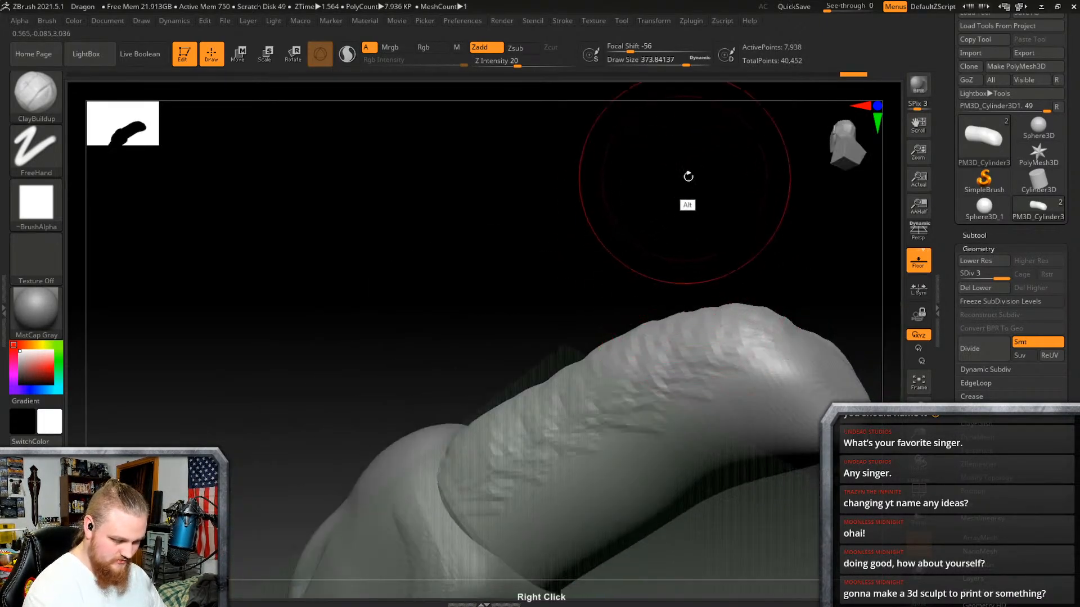
pyautogui.moveTo(689, 177)
pyautogui.mouseDown(button='right')
pyautogui.moveTo(754, 391)
pyautogui.moveTo(724, 313)
pyautogui.moveTo(722, 262)
pyautogui.mouseUp(button='right')
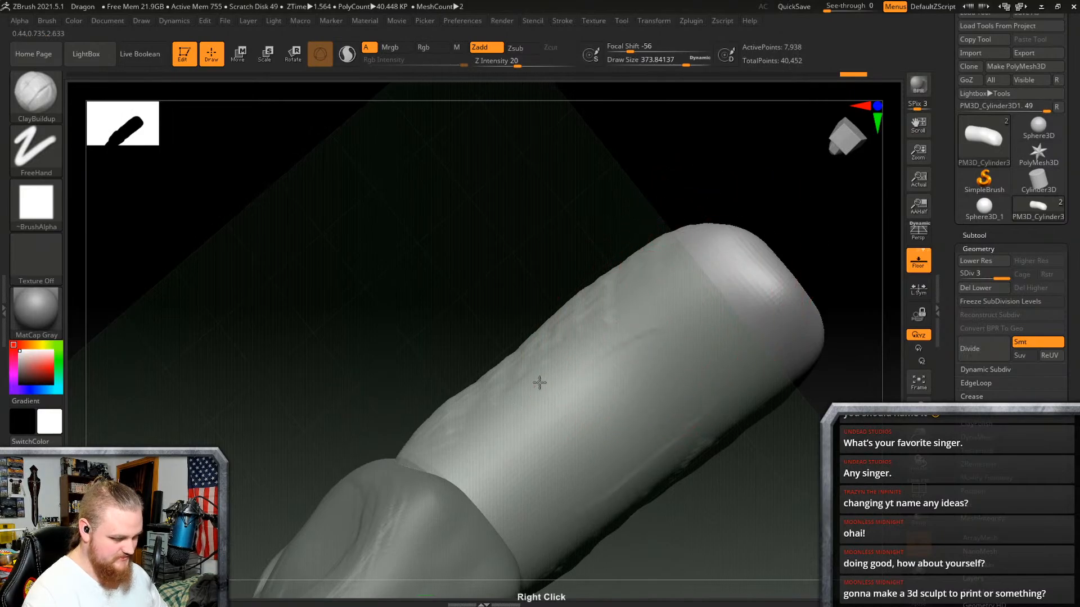
pyautogui.moveTo(539, 383)
pyautogui.mouseDown()
pyautogui.moveTo(659, 292)
pyautogui.moveTo(532, 554)
pyautogui.moveTo(617, 397)
pyautogui.moveTo(675, 401)
pyautogui.mouseUp()
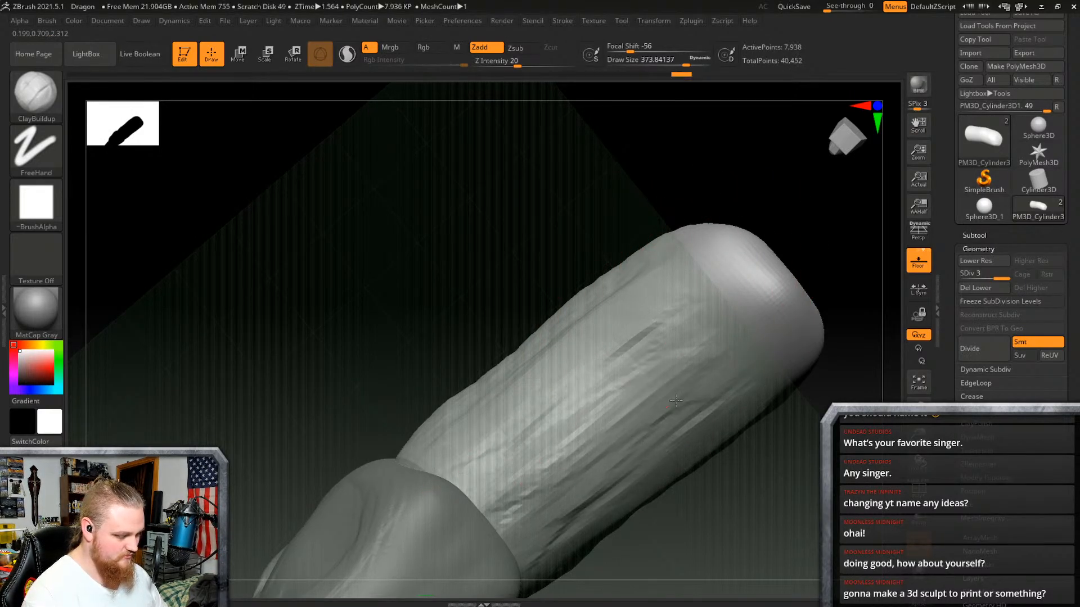
pyautogui.moveTo(675, 400); pyautogui.dragTo(732, 381, button='right')
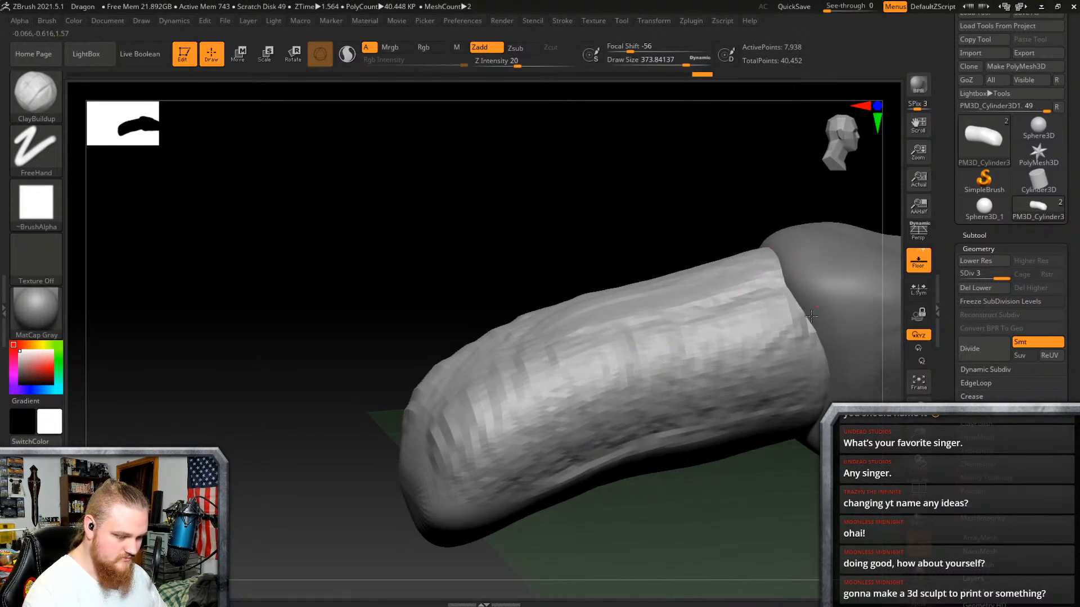
pyautogui.keyDown('alt'); pyautogui.moveTo(738, 370); pyautogui.dragTo(723, 327, button='right'); pyautogui.keyUp('alt')
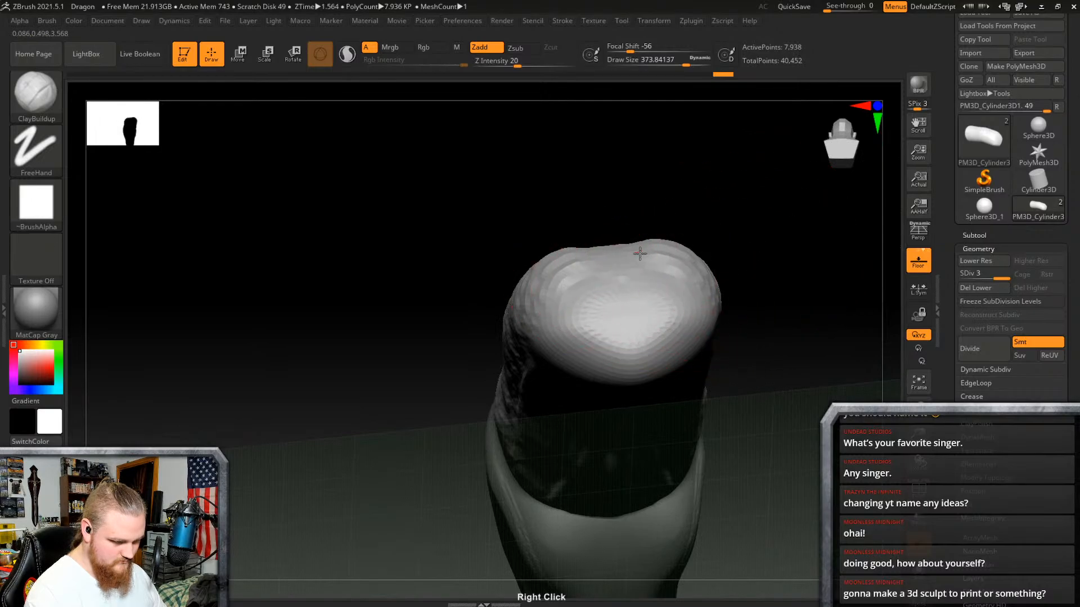
pyautogui.moveTo(685, 298); pyautogui.dragTo(702, 217, button='right')
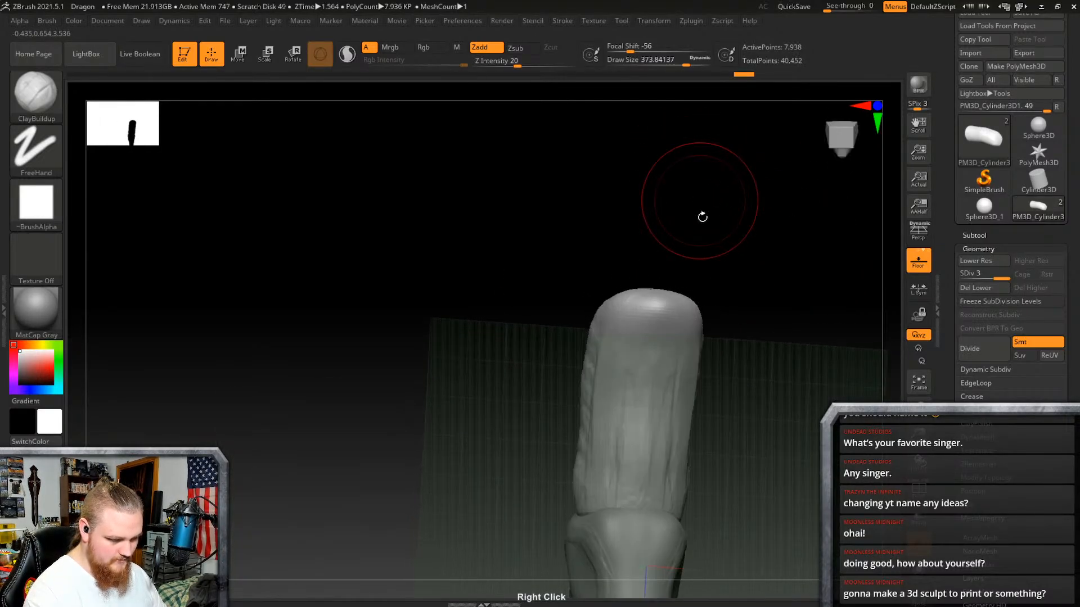
# Step: Smooth the rough clay strokes across the neck's surface
pyautogui.moveTo(652, 345)
pyautogui.mouseDown(button='right')
pyautogui.moveTo(742, 318)
pyautogui.moveTo(687, 395)
pyautogui.moveTo(722, 282)
pyautogui.moveTo(768, 349)
pyautogui.moveTo(703, 294)
pyautogui.moveTo(561, 360)
pyautogui.moveTo(591, 416)
pyautogui.moveTo(714, 344)
pyautogui.moveTo(658, 321)
pyautogui.moveTo(683, 314)
pyautogui.moveTo(672, 360)
pyautogui.moveTo(716, 307)
pyautogui.moveTo(683, 302)
pyautogui.mouseUp(button='right')
pyautogui.keyDown('alt'); pyautogui.moveTo(769, 338); pyautogui.dragTo(716, 332, button='right'); pyautogui.keyUp('alt')
pyautogui.moveTo(705, 323)
pyautogui.keyDown('shift'); pyautogui.mouseDown()
pyautogui.moveTo(651, 311)
pyautogui.moveTo(725, 340)
pyautogui.mouseUp(); pyautogui.keyUp('shift')
pyautogui.moveTo(733, 344); pyautogui.dragTo(695, 273, button='right')
pyautogui.keyDown('shift'); pyautogui.moveTo(610, 347); pyautogui.dragTo(771, 352); pyautogui.keyUp('shift')
# Step: Build up clay on the neck's underside and rounded end, and smooth both areas
pyautogui.keyDown('alt'); pyautogui.moveTo(721, 321); pyautogui.dragTo(714, 250, button='right'); pyautogui.keyUp('alt')
pyautogui.moveTo(747, 357)
pyautogui.mouseDown(button='right')
pyautogui.moveTo(784, 345)
pyautogui.moveTo(752, 415)
pyautogui.mouseUp(button='right')
pyautogui.moveTo(793, 374); pyautogui.dragTo(754, 229, button='right')
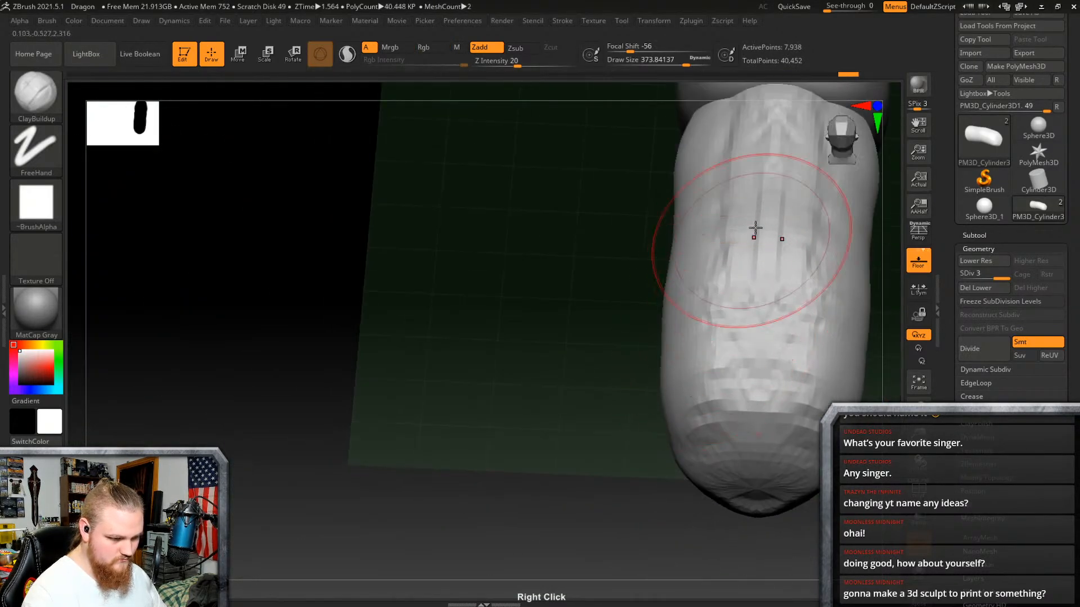
pyautogui.keyDown('shift'); pyautogui.moveTo(796, 110); pyautogui.dragTo(810, 180); pyautogui.keyUp('shift')
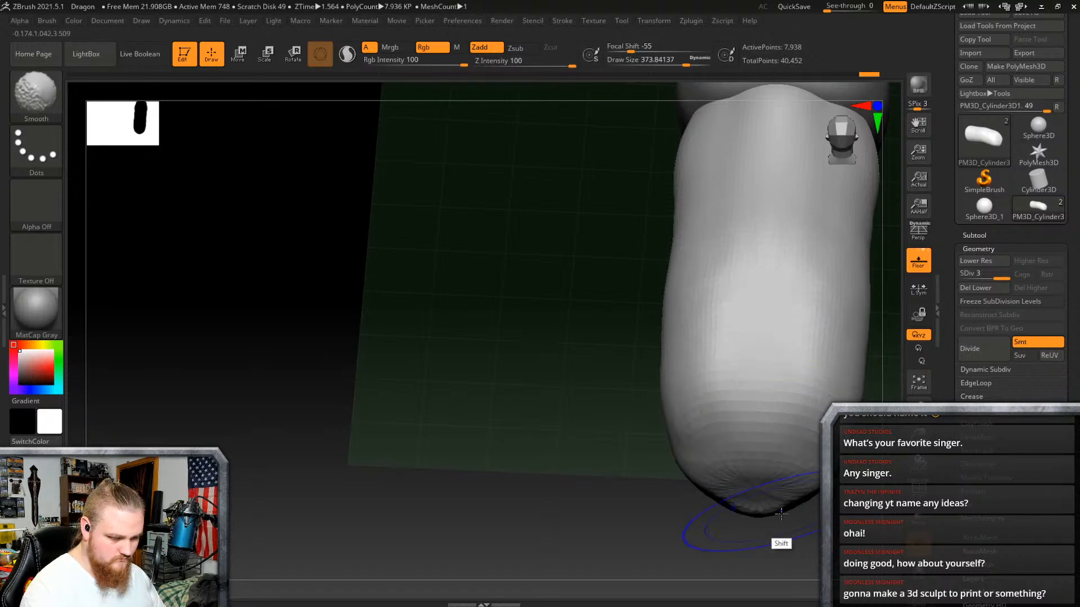
pyautogui.moveTo(779, 523)
pyautogui.mouseDown(button='right')
pyautogui.moveTo(737, 289)
pyautogui.moveTo(678, 354)
pyautogui.moveTo(651, 309)
pyautogui.moveTo(699, 231)
pyautogui.mouseUp(button='right')
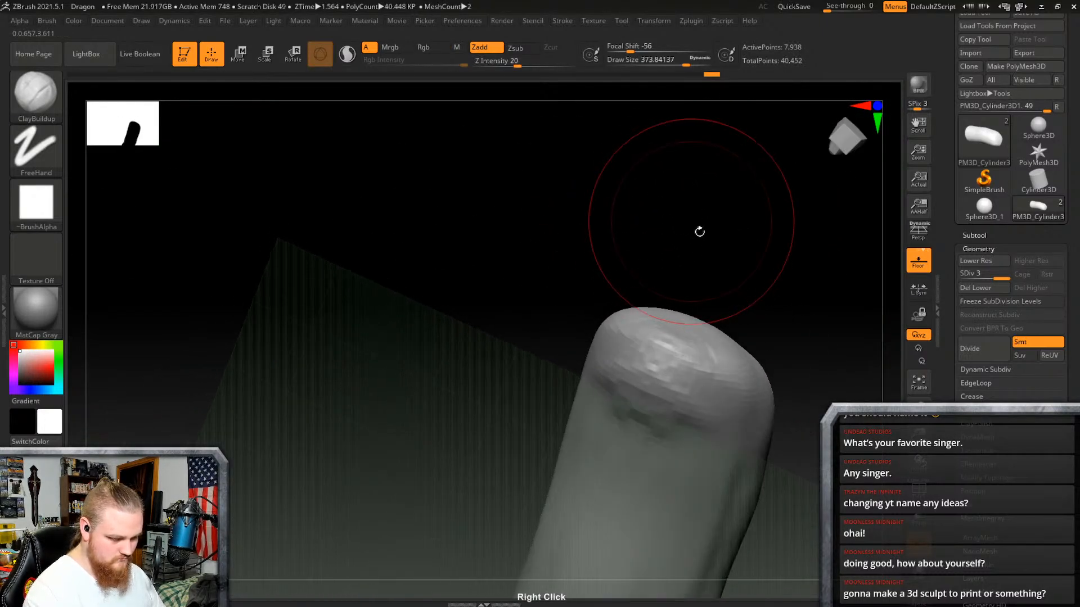
pyautogui.press('shift')
pyautogui.moveTo(608, 365)
pyautogui.mouseDown(button='right')
pyautogui.moveTo(667, 431)
pyautogui.moveTo(785, 316)
pyautogui.moveTo(622, 321)
pyautogui.moveTo(653, 311)
pyautogui.moveTo(585, 311)
pyautogui.moveTo(662, 355)
pyautogui.moveTo(725, 344)
pyautogui.moveTo(731, 309)
pyautogui.moveTo(711, 306)
pyautogui.moveTo(720, 345)
pyautogui.moveTo(700, 413)
pyautogui.mouseUp(button='right')
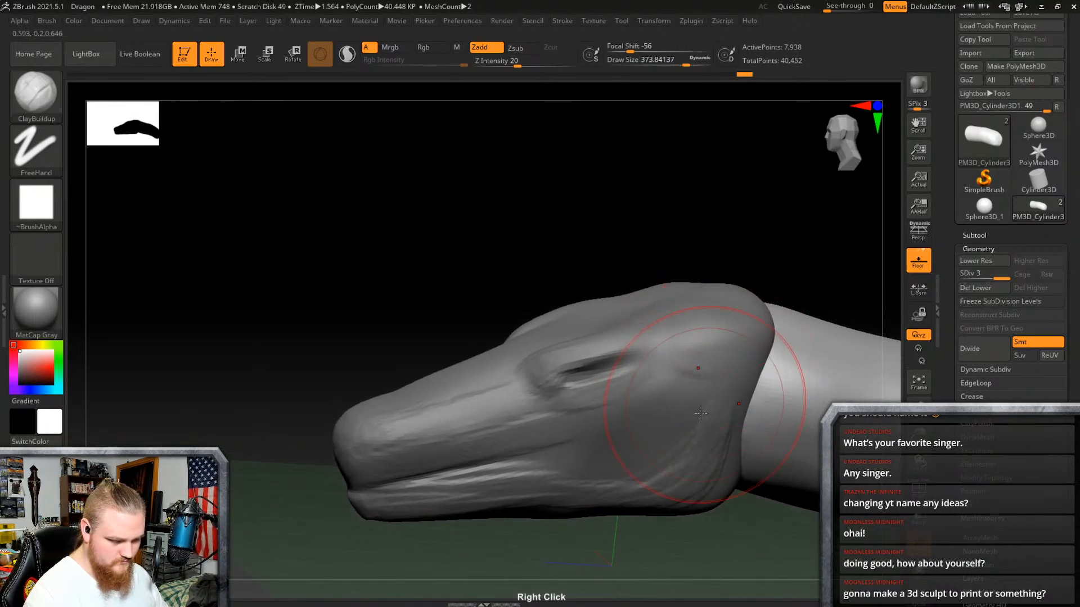
# Step: Append a Cylinder3D as a new subtool and make it the active one
pyautogui.click(974, 235)
pyautogui.scroll(-8, 1012, 338)
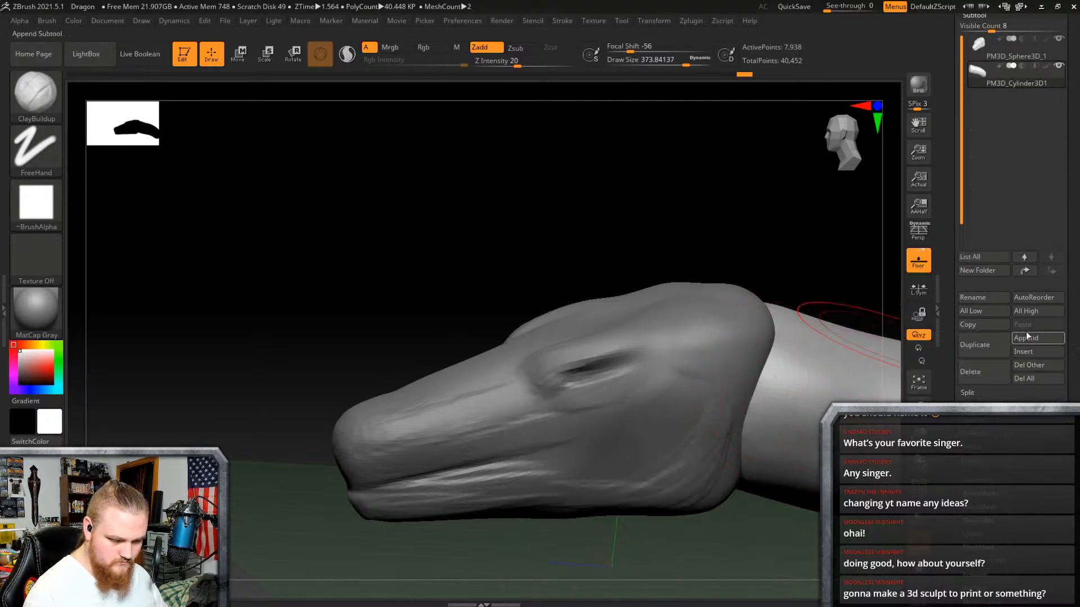
pyautogui.click(1026, 338)
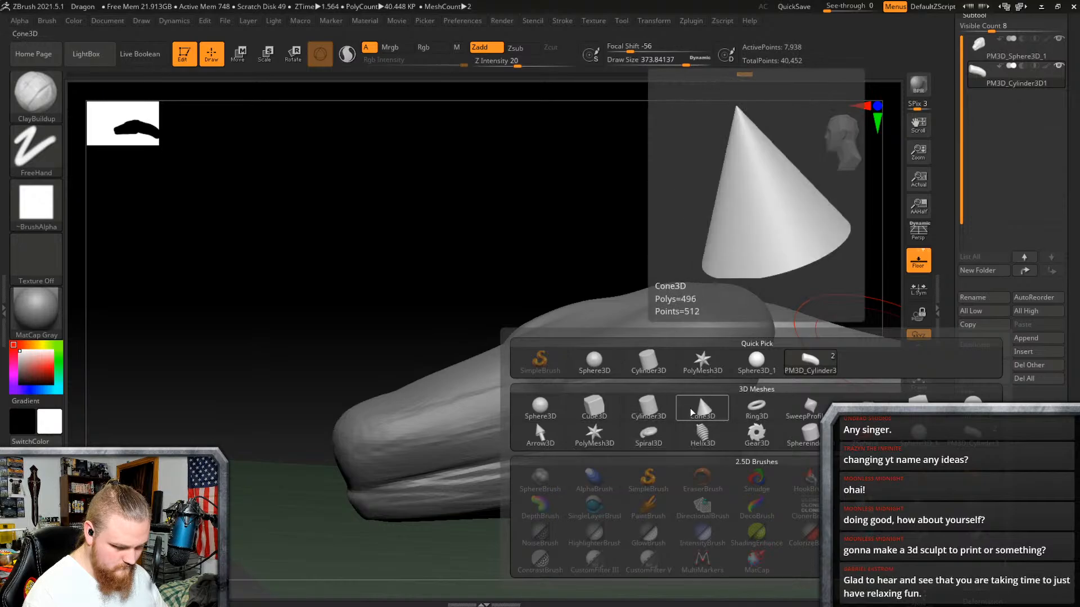
pyautogui.click(648, 408)
pyautogui.keyDown('alt'); pyautogui.click(674, 498); pyautogui.keyUp('alt')
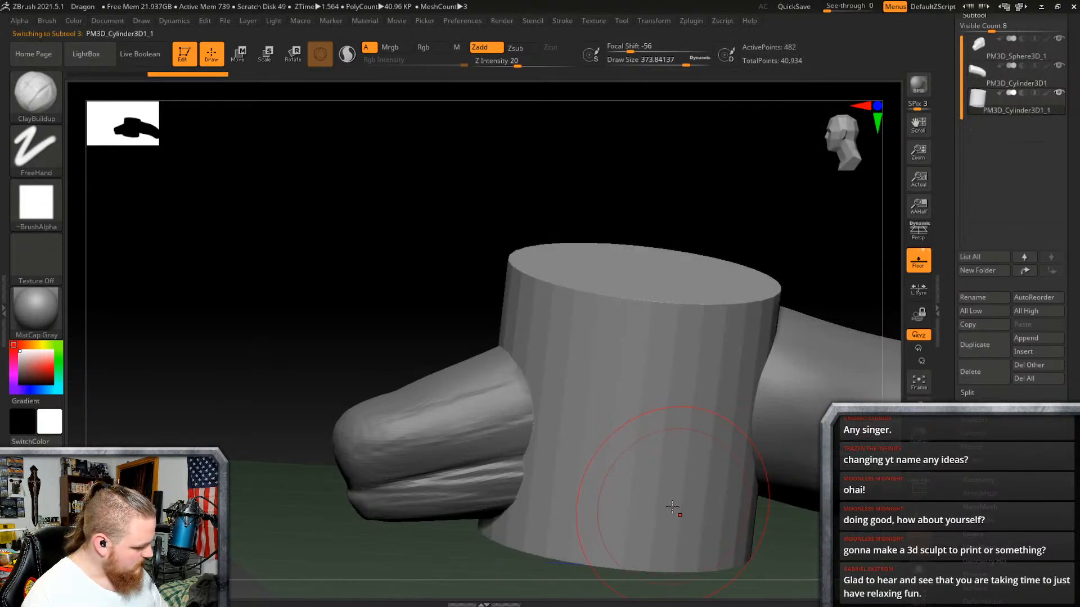
# Step: Raise the new cylinder above the head and scale it down to a small piece on top of the skull
pyautogui.press('w')
pyautogui.moveTo(638, 337); pyautogui.dragTo(640, 176)
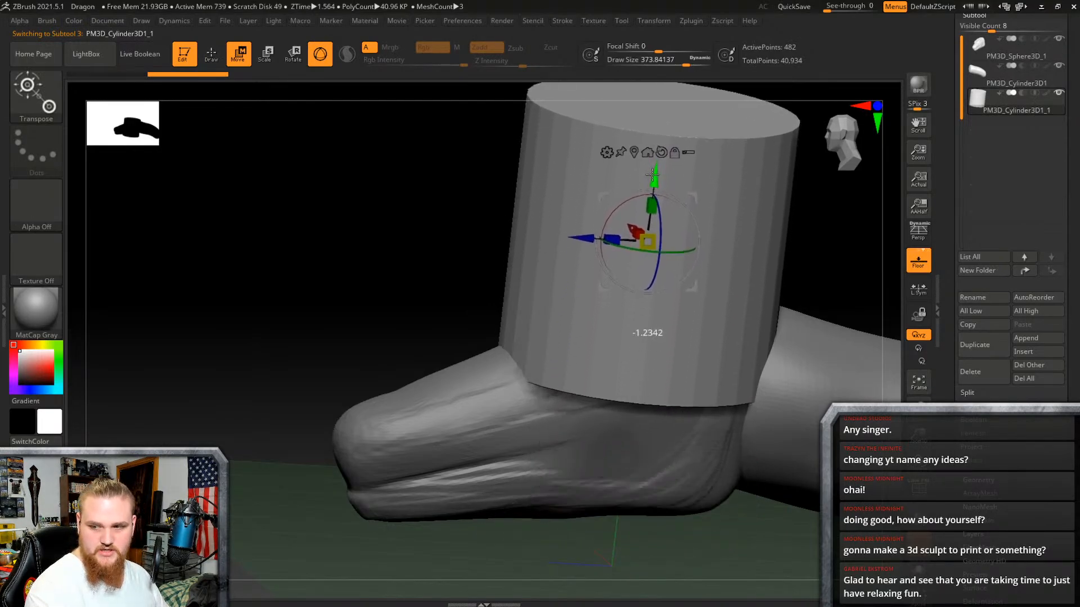
pyautogui.moveTo(633, 245); pyautogui.dragTo(559, 248)
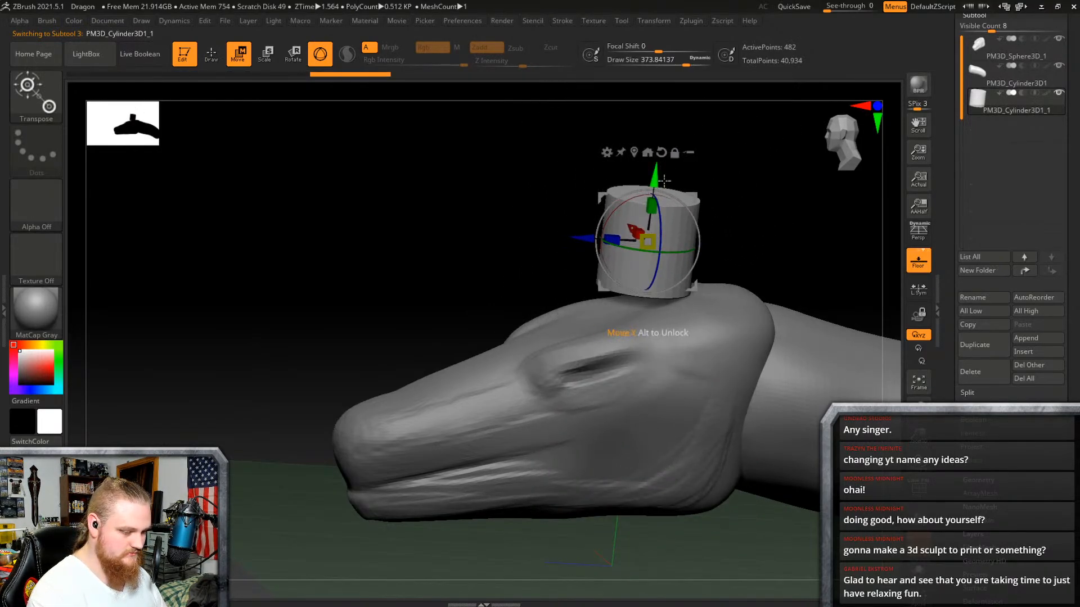
pyautogui.moveTo(647, 241); pyautogui.dragTo(632, 239)
# Step: Tilt the small cylinder sideways on top of the skull and scale it down slightly more
pyautogui.moveTo(689, 264); pyautogui.dragTo(703, 417, button='right')
pyautogui.keyDown('alt'); pyautogui.moveTo(725, 298); pyautogui.dragTo(694, 409, button='right'); pyautogui.keyUp('alt')
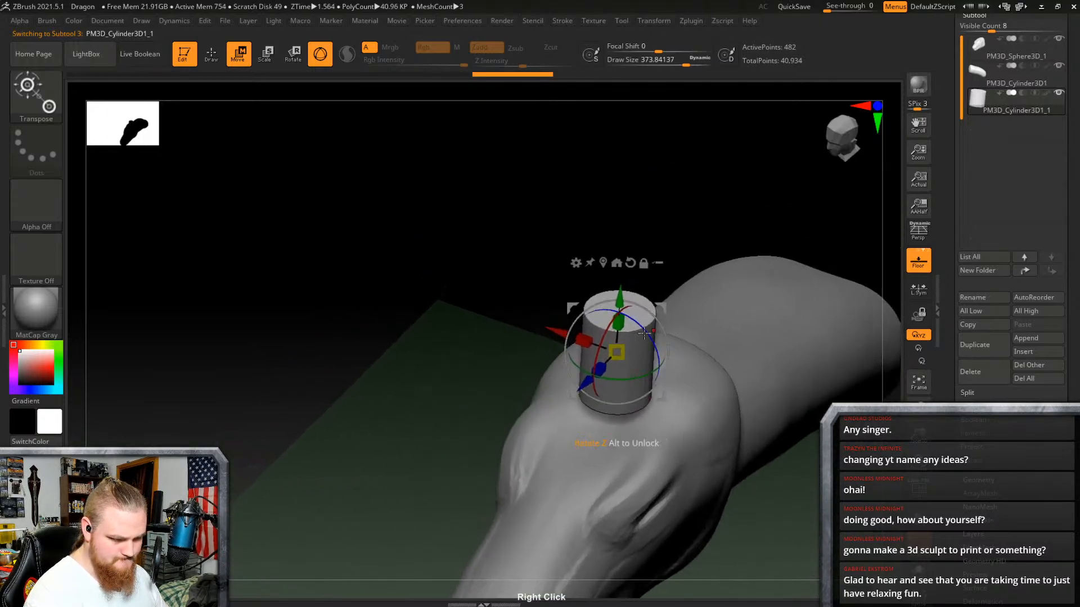
pyautogui.moveTo(605, 332); pyautogui.dragTo(620, 316)
pyautogui.moveTo(617, 353)
pyautogui.mouseDown()
pyautogui.moveTo(632, 359)
pyautogui.moveTo(610, 353)
pyautogui.mouseUp()
pyautogui.moveTo(632, 302); pyautogui.dragTo(633, 300)
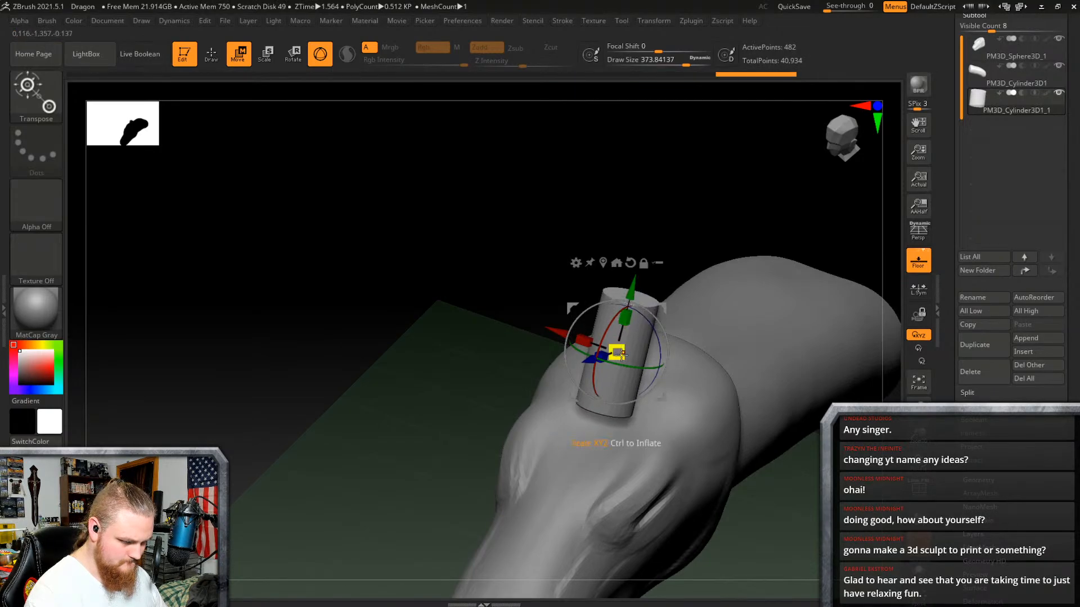
# Step: Shift the small cylinder toward one side of the skull's top and lean it outward
pyautogui.moveTo(619, 353); pyautogui.dragTo(622, 353)
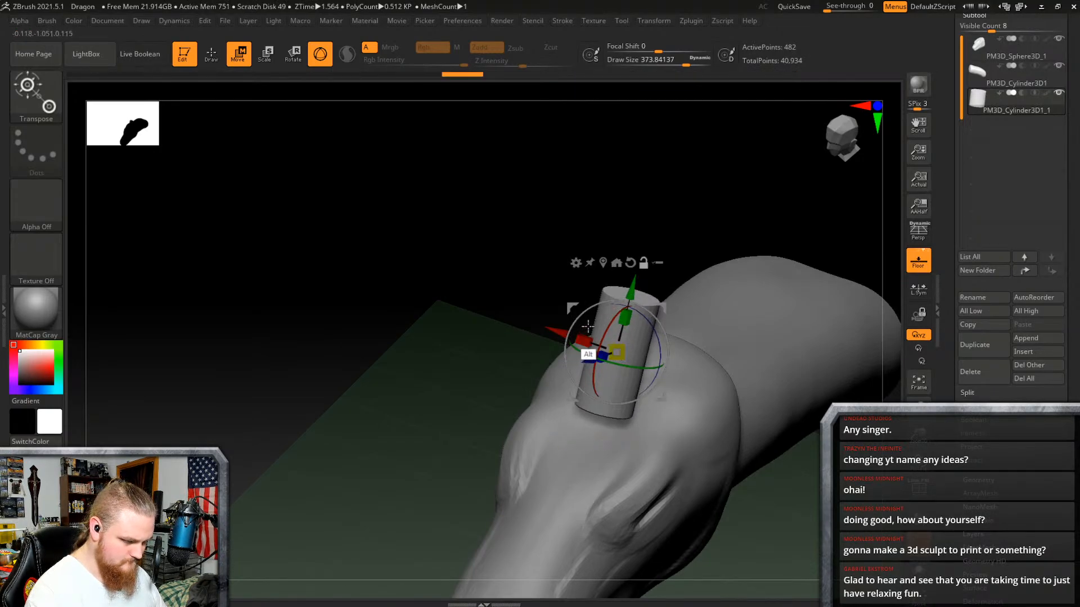
pyautogui.moveTo(560, 328); pyautogui.dragTo(642, 355)
pyautogui.moveTo(663, 377); pyautogui.dragTo(653, 350, button='right')
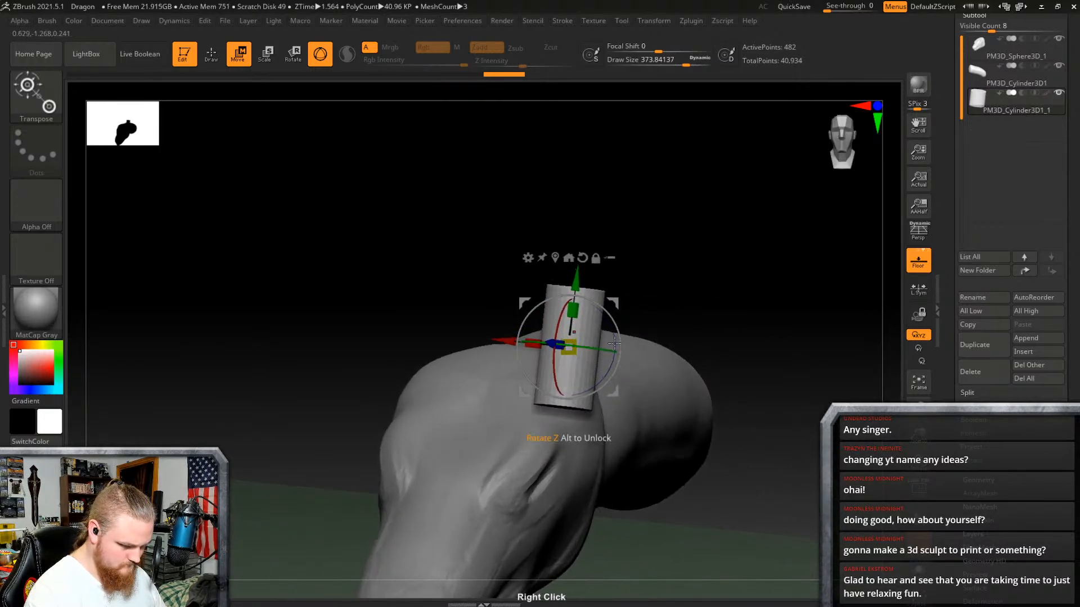
pyautogui.moveTo(614, 344); pyautogui.dragTo(615, 371)
pyautogui.hotkey('ctrl', 'z')
pyautogui.moveTo(635, 345); pyautogui.dragTo(614, 360, button='right')
pyautogui.moveTo(609, 364); pyautogui.dragTo(636, 356)
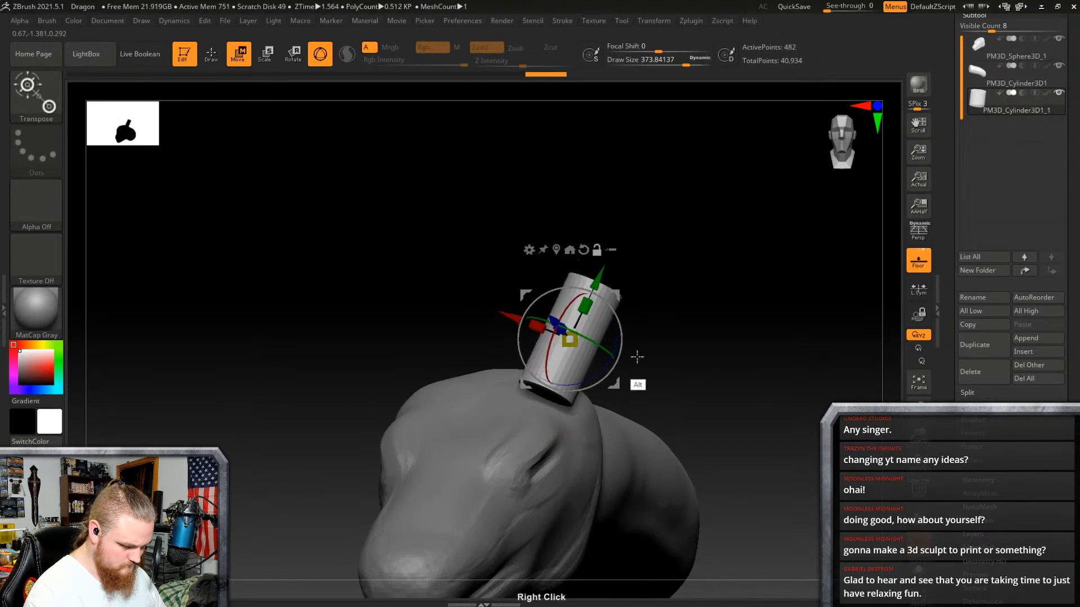
# Step: Lower the leaning cylinder into the skull and adjust its sideways position near the head's edge
pyautogui.moveTo(636, 357); pyautogui.dragTo(685, 277, button='right')
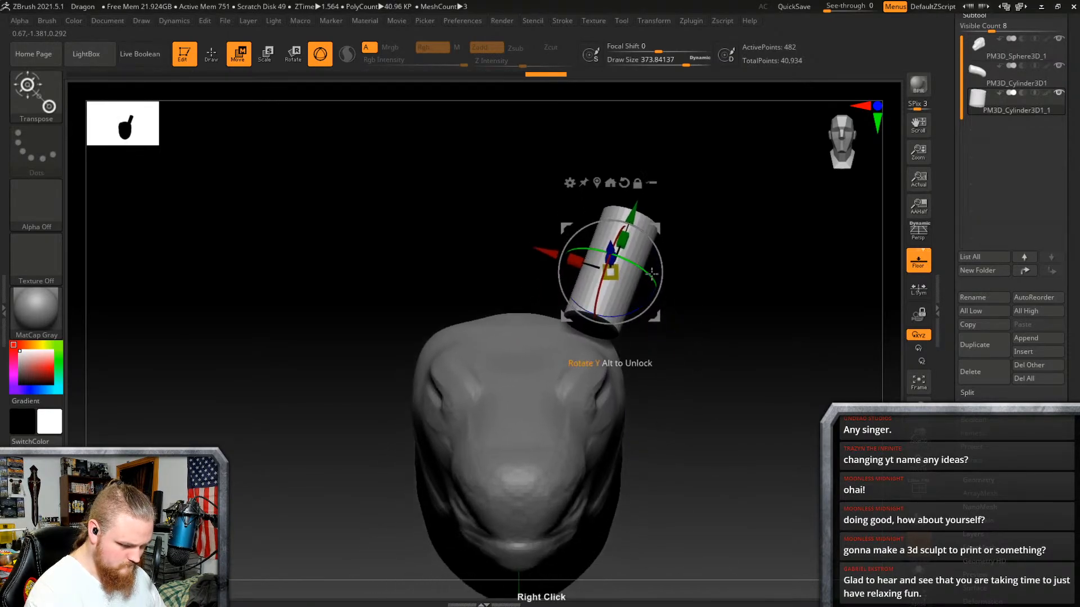
pyautogui.moveTo(634, 209); pyautogui.dragTo(624, 235)
pyautogui.moveTo(692, 289); pyautogui.dragTo(622, 290, button='right')
pyautogui.moveTo(538, 273); pyautogui.dragTo(613, 282)
pyautogui.moveTo(753, 272); pyautogui.dragTo(764, 251, button='right')
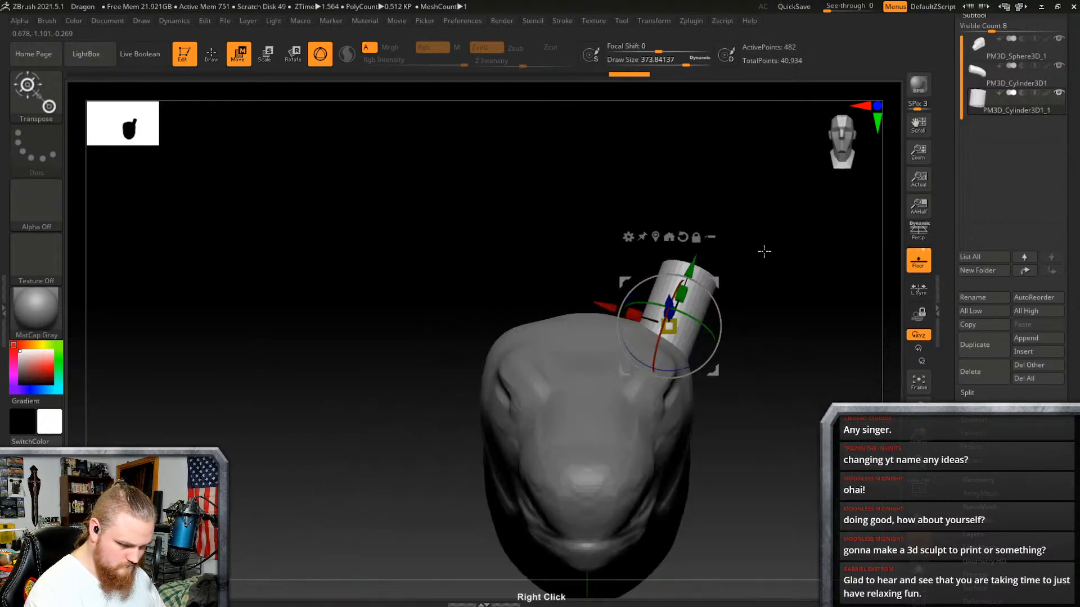
pyautogui.moveTo(620, 285); pyautogui.dragTo(611, 281)
# Step: Tilt the cylinder backward toward the neck and lengthen it, keeping its base embedded in the rear of the skull
pyautogui.moveTo(750, 274); pyautogui.dragTo(652, 267, button='right')
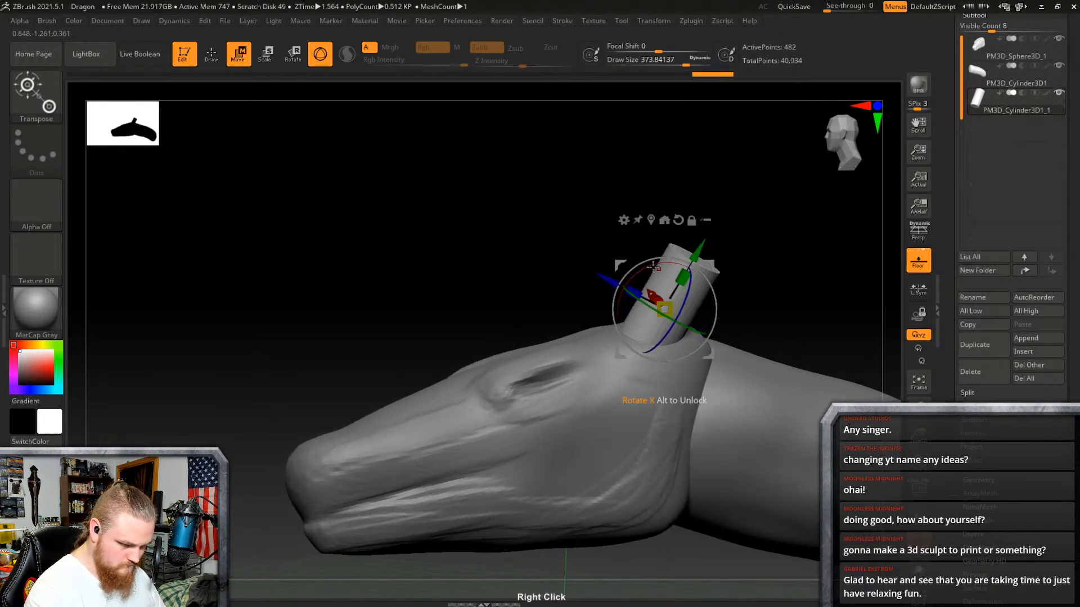
pyautogui.moveTo(666, 262); pyautogui.dragTo(673, 258)
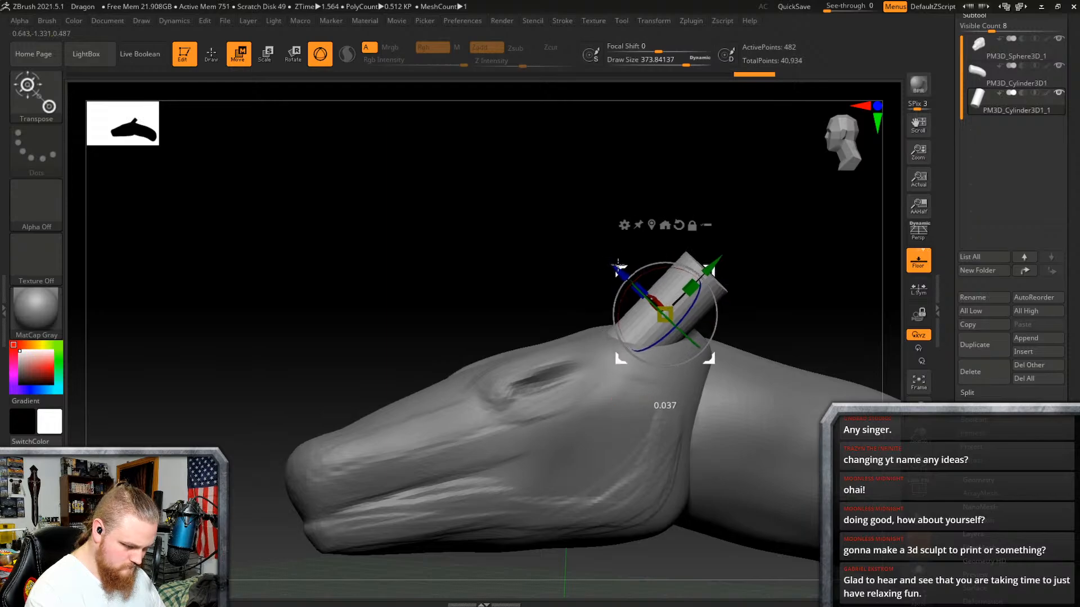
pyautogui.moveTo(767, 328); pyautogui.dragTo(802, 309, button='right')
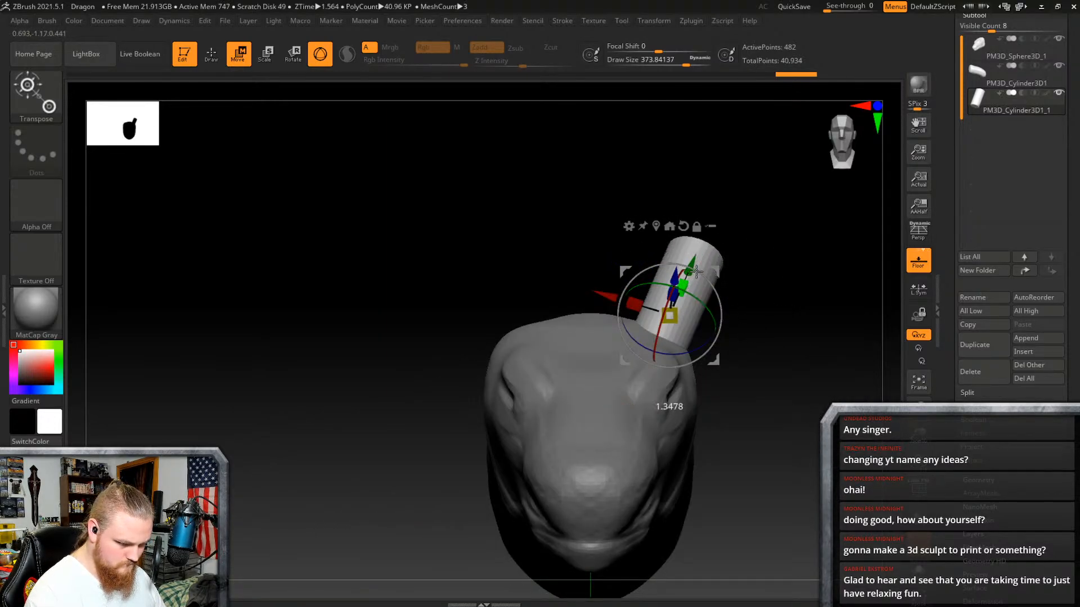
pyautogui.moveTo(702, 245)
pyautogui.mouseDown()
pyautogui.moveTo(710, 211)
pyautogui.moveTo(704, 243)
pyautogui.mouseUp()
pyautogui.moveTo(716, 237); pyautogui.dragTo(680, 246, button='right')
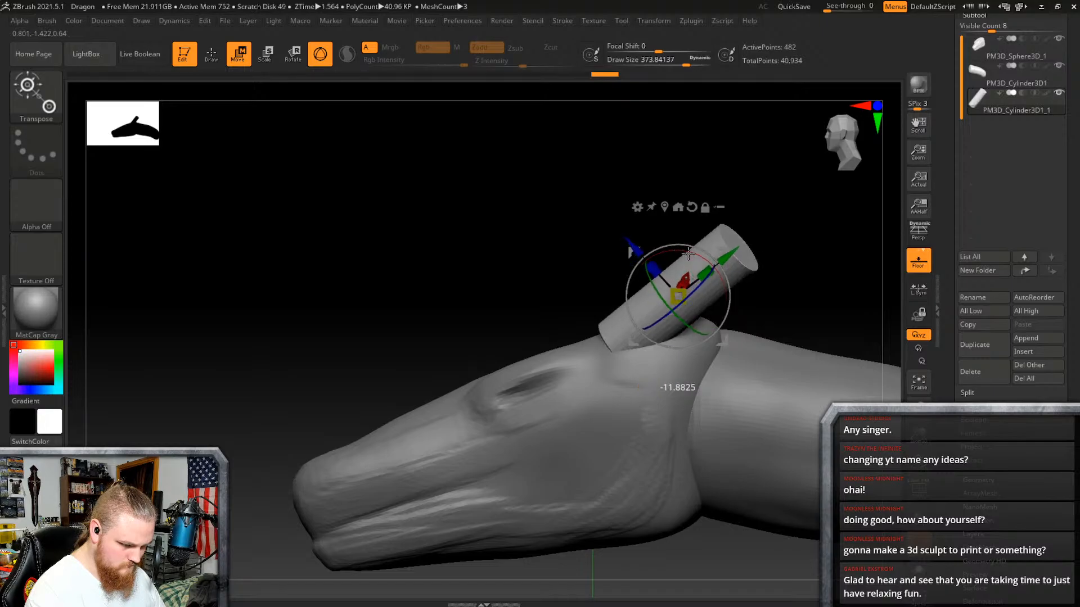
pyautogui.moveTo(629, 251); pyautogui.dragTo(632, 255)
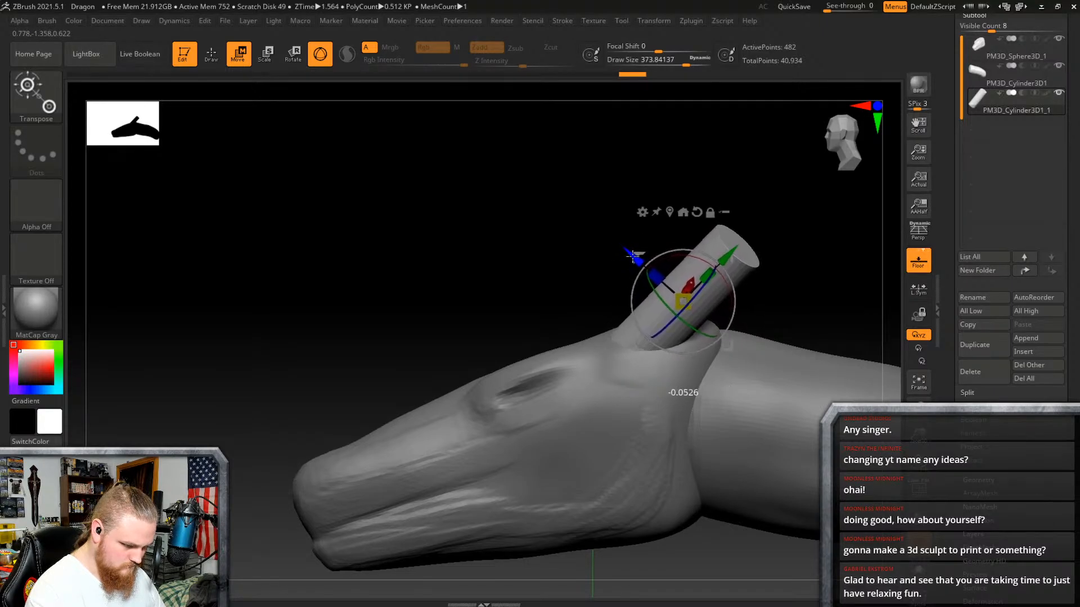
pyautogui.moveTo(636, 251); pyautogui.dragTo(722, 354, button='right')
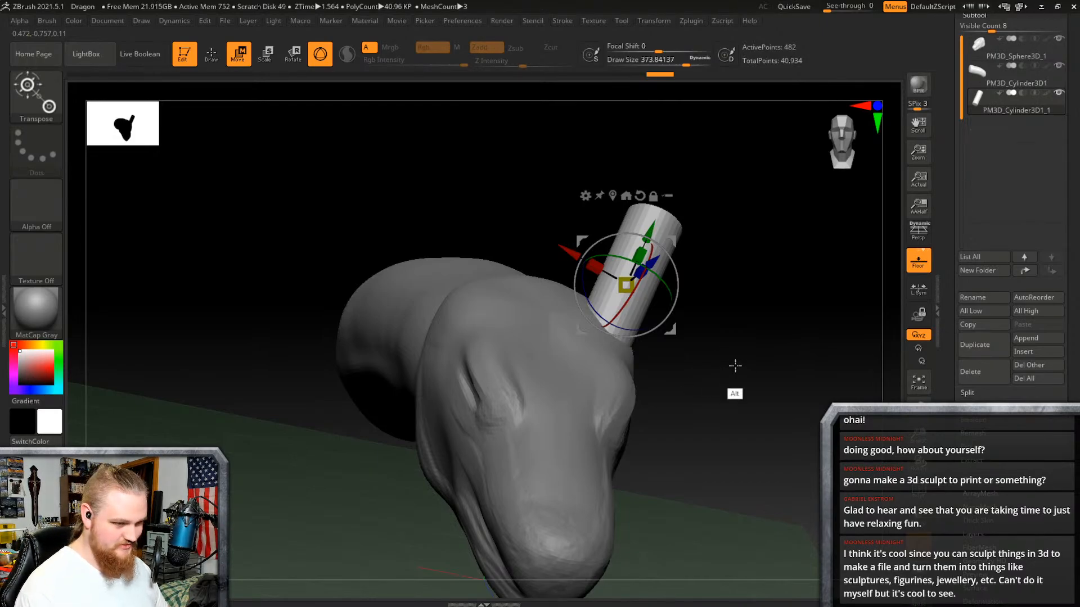
# Step: Duplicate the horn cylinder onto the other side of the head with Mirror And Weld
pyautogui.moveTo(723, 347); pyautogui.dragTo(724, 376, button='right')
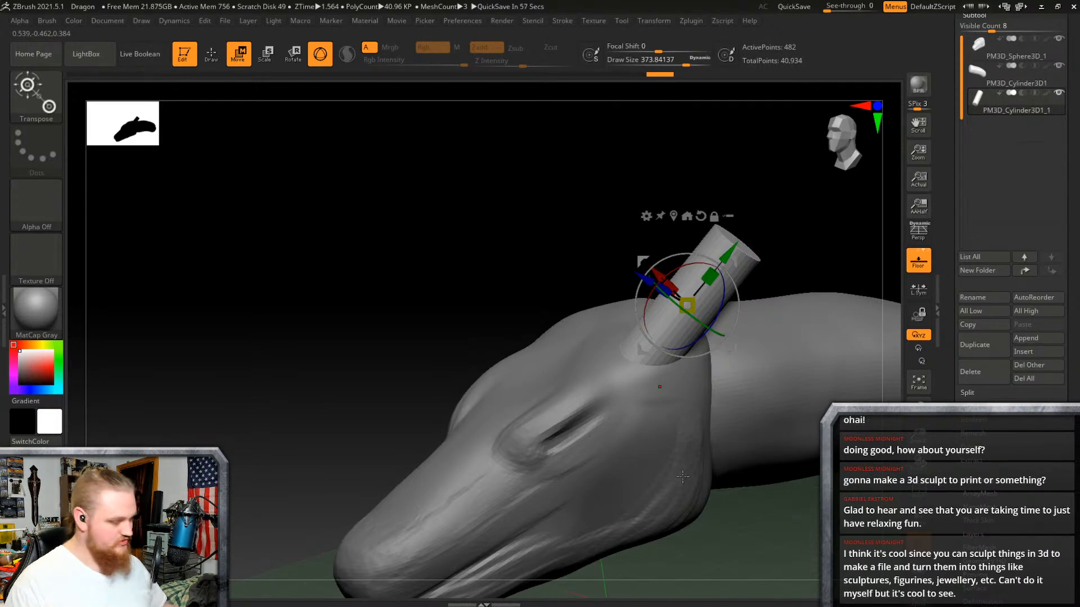
pyautogui.moveTo(769, 393); pyautogui.dragTo(744, 461, button='right')
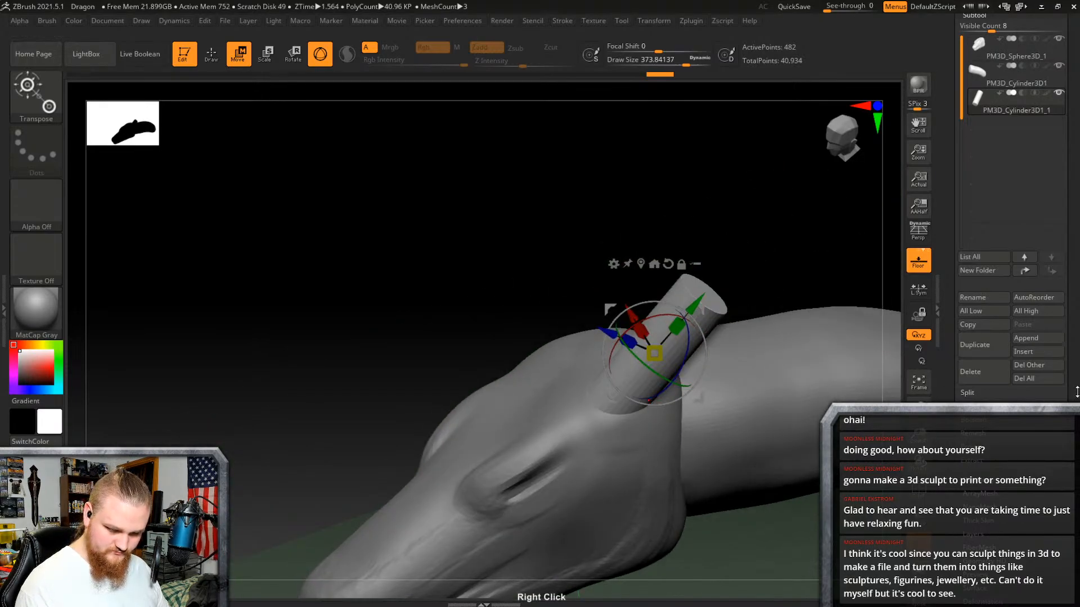
pyautogui.scroll(-6, 1012, 337)
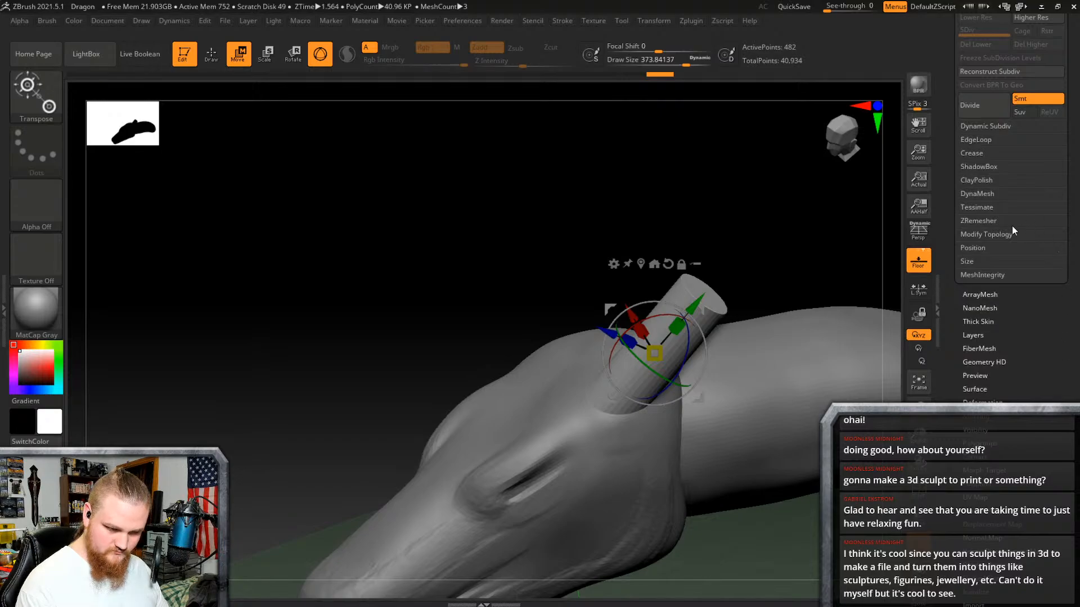
pyautogui.click(990, 234)
pyautogui.click(1006, 274)
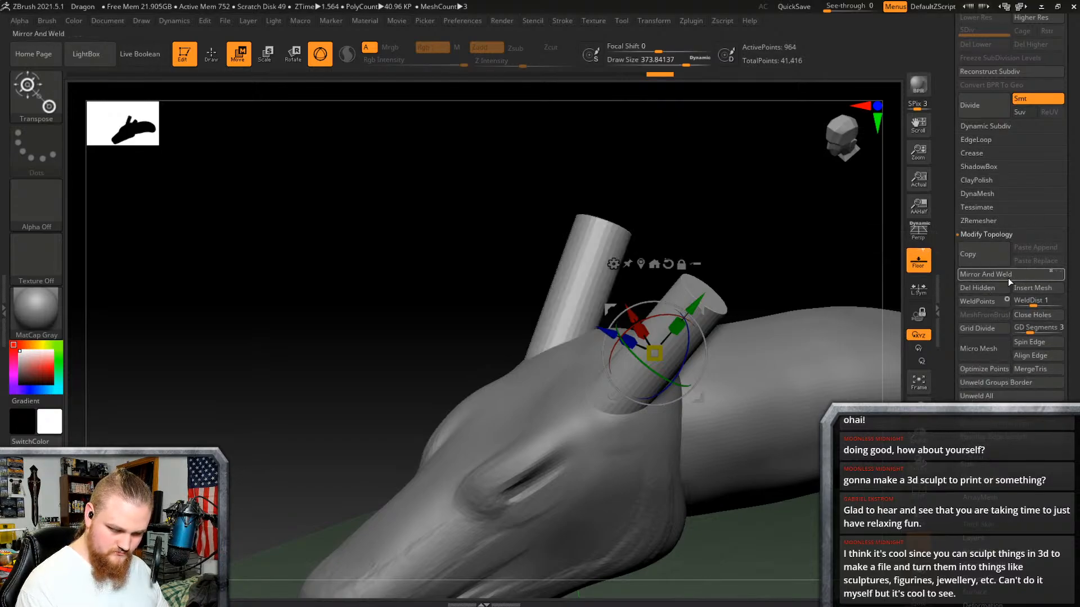
pyautogui.moveTo(804, 360); pyautogui.dragTo(759, 394, button='right')
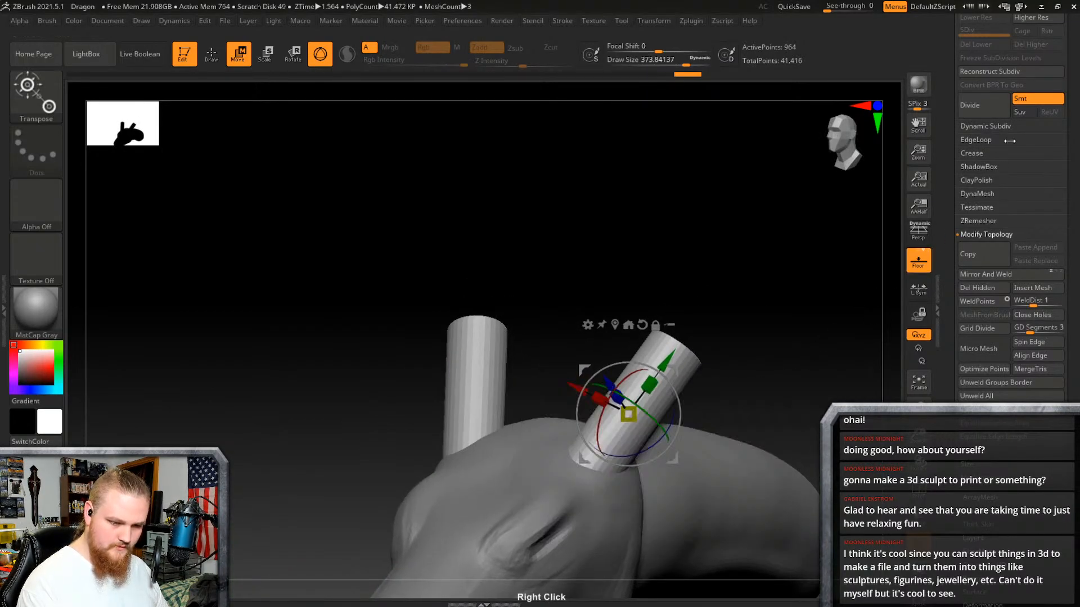
# Step: Examine both horn cylinders where they meet the skull and open the Dynamic Subdiv settings
pyautogui.scroll(5, 1062, 262)
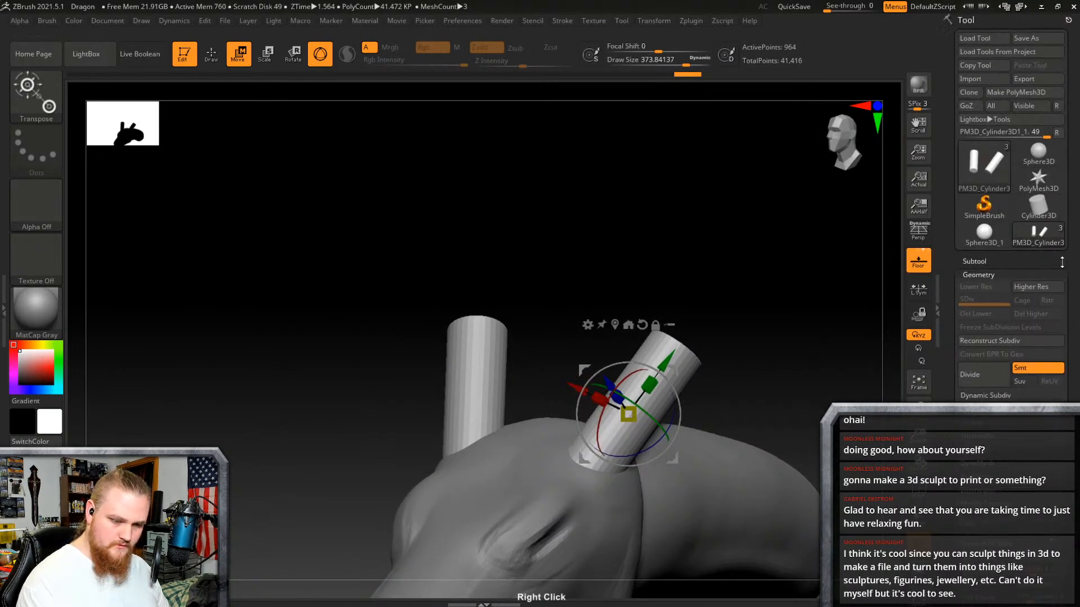
pyautogui.click(980, 259)
pyautogui.moveTo(774, 369); pyautogui.dragTo(729, 494, button='right')
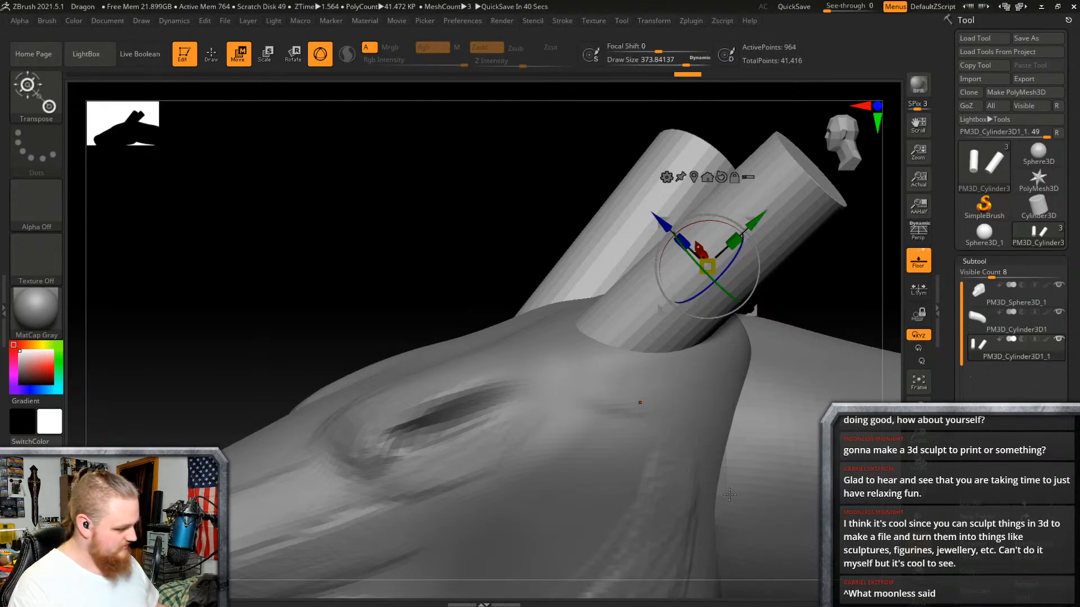
pyautogui.moveTo(739, 348); pyautogui.dragTo(733, 371, button='right')
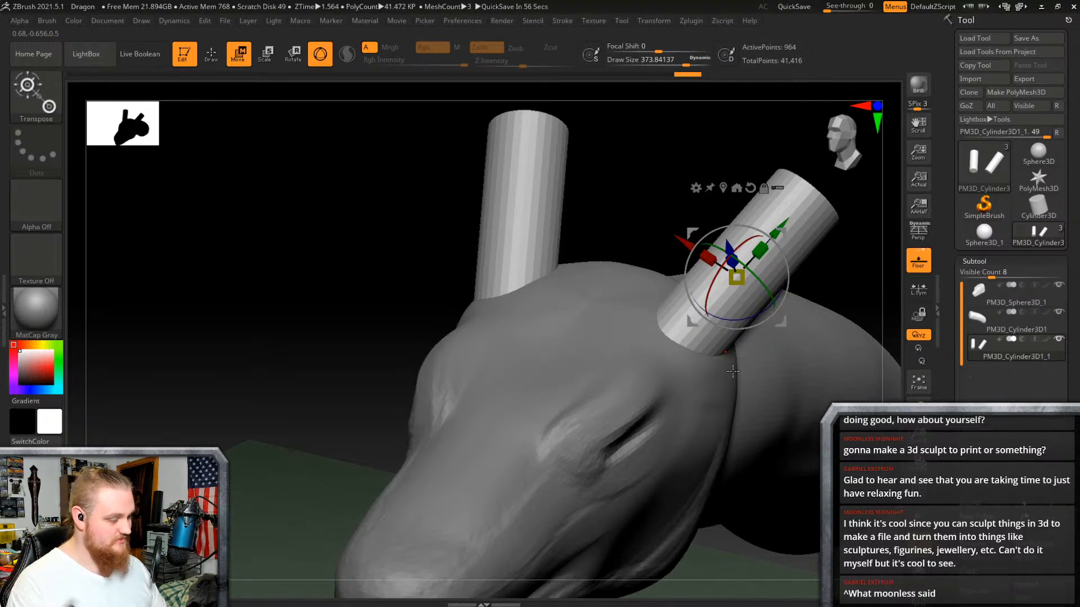
pyautogui.moveTo(750, 399); pyautogui.dragTo(744, 353, button='right')
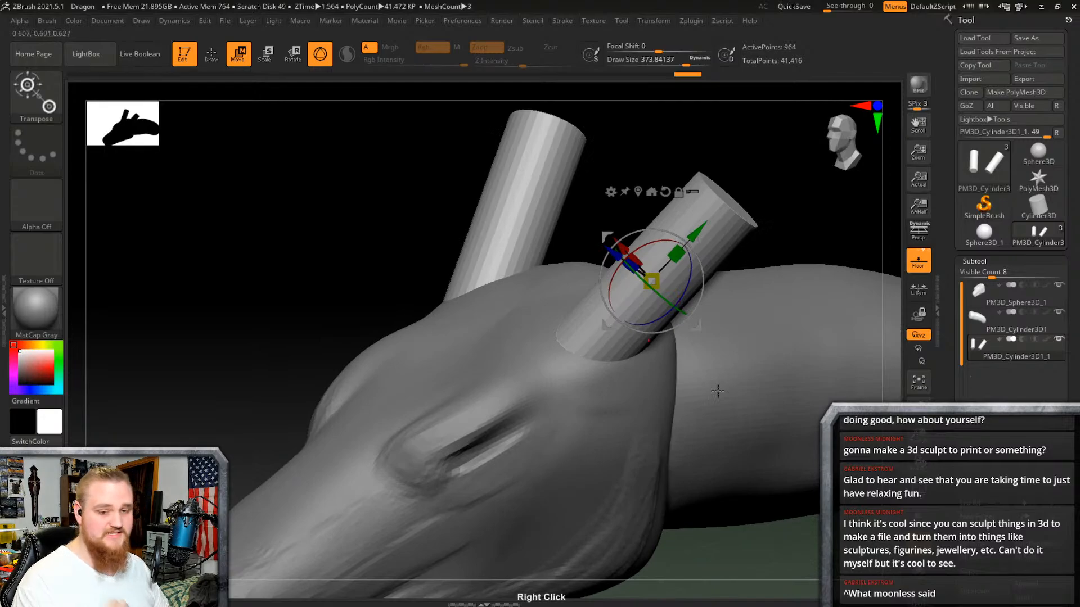
pyautogui.moveTo(718, 391); pyautogui.dragTo(739, 380, button='right')
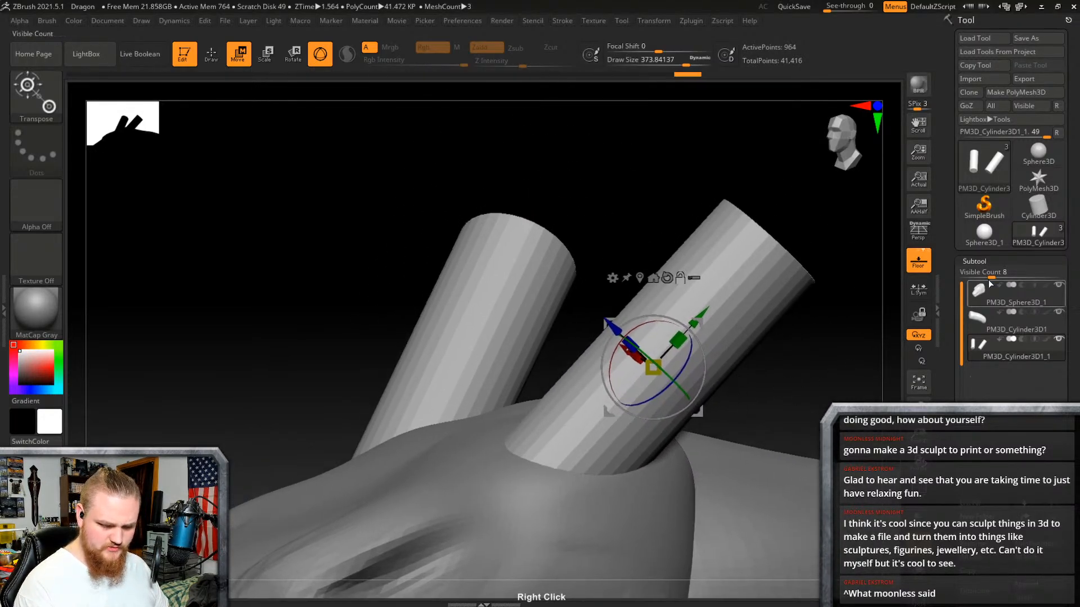
pyautogui.scroll(-5, 990, 338)
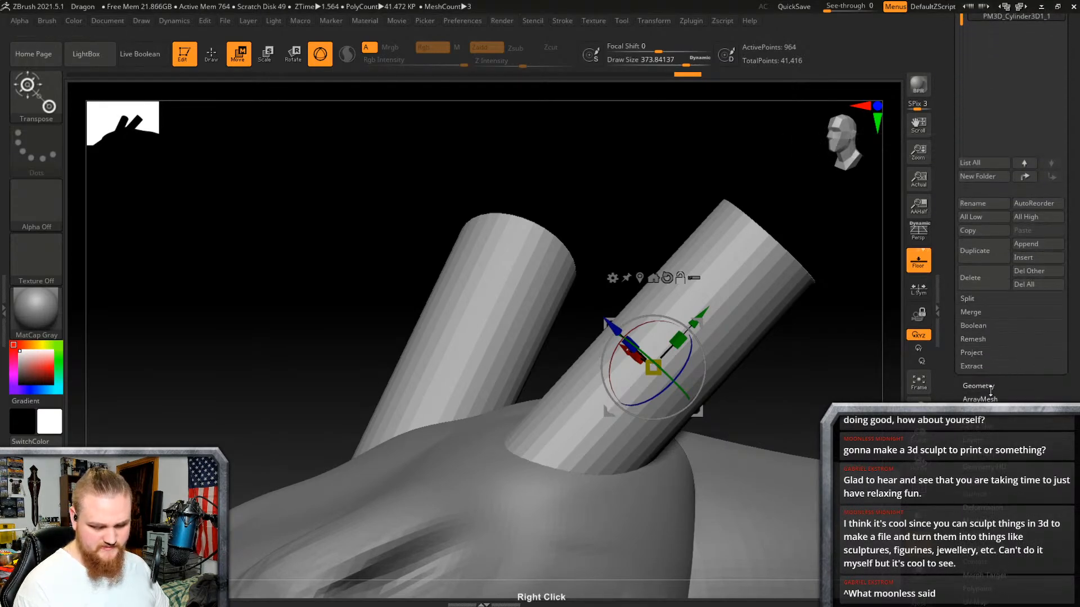
pyautogui.click(989, 388)
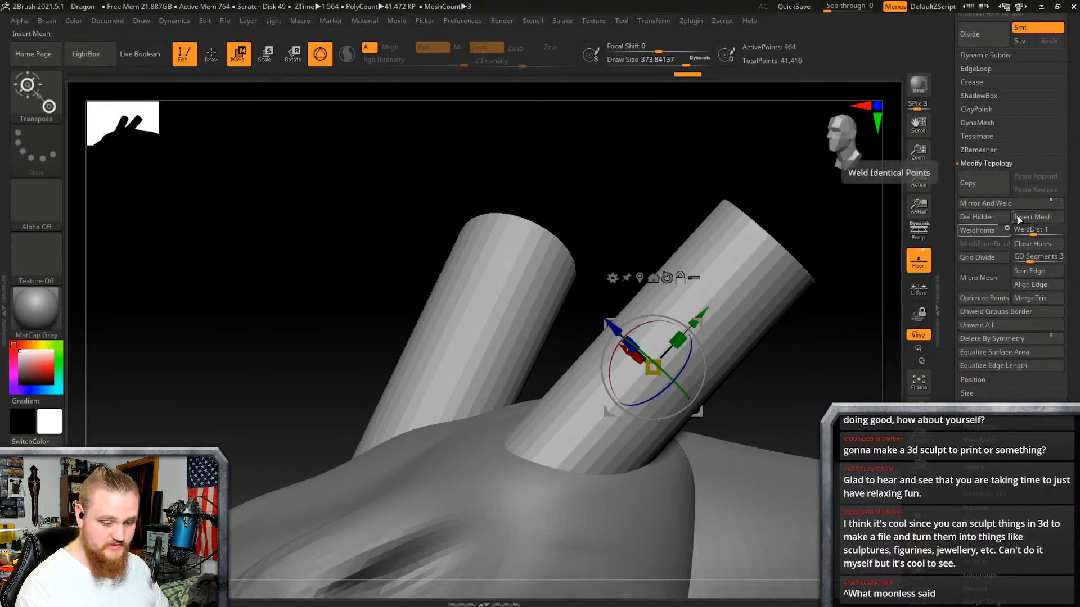
pyautogui.moveTo(1071, 174); pyautogui.dragTo(1072, 409, button='right')
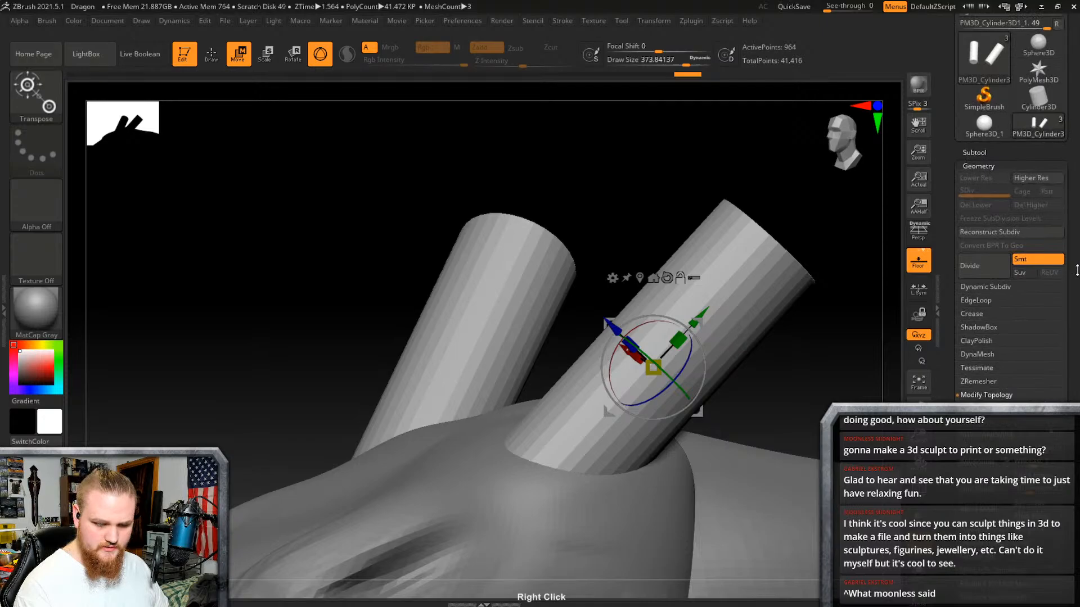
pyautogui.click(987, 290)
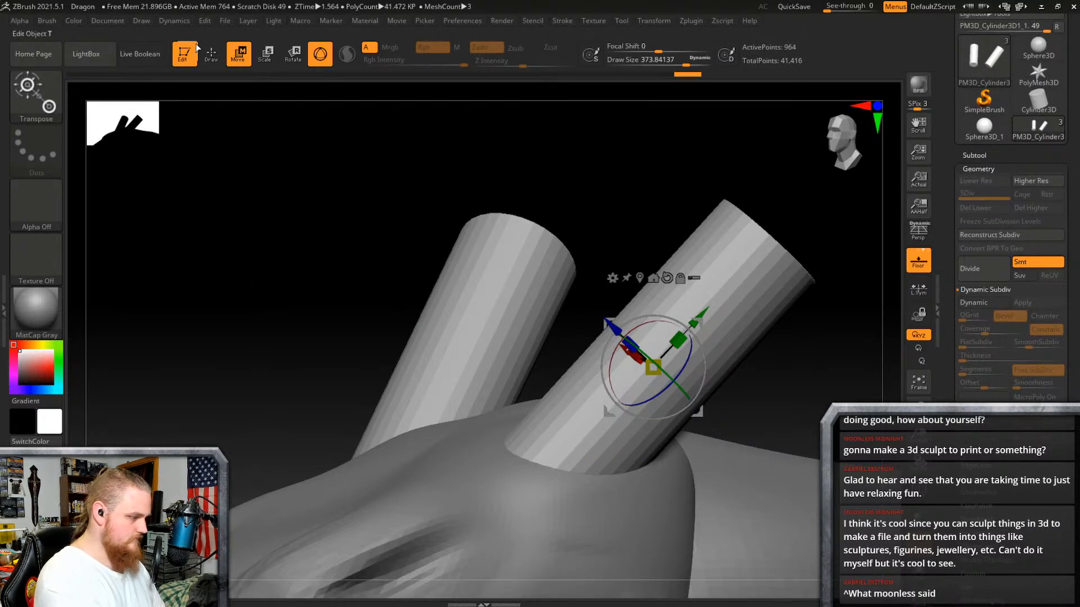
# Step: Return to sculpting mode with the ClayBuildup brush and reduce the draw size to about 94
pyautogui.click(211, 53)
pyautogui.moveTo(742, 369); pyautogui.dragTo(731, 349, button='right')
pyautogui.rightClick(664, 341)
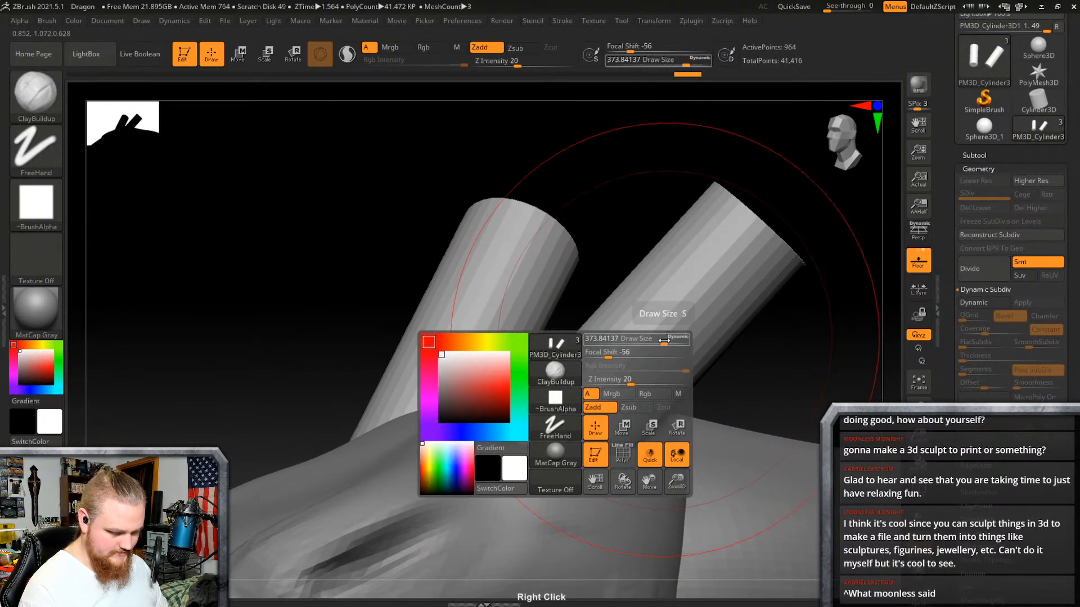
pyautogui.moveTo(664, 340); pyautogui.dragTo(641, 340)
pyautogui.moveTo(790, 377)
pyautogui.keyDown('alt'); pyautogui.mouseDown(button='right')
pyautogui.moveTo(735, 342)
pyautogui.moveTo(753, 347)
pyautogui.mouseUp(button='right'); pyautogui.keyUp('alt')
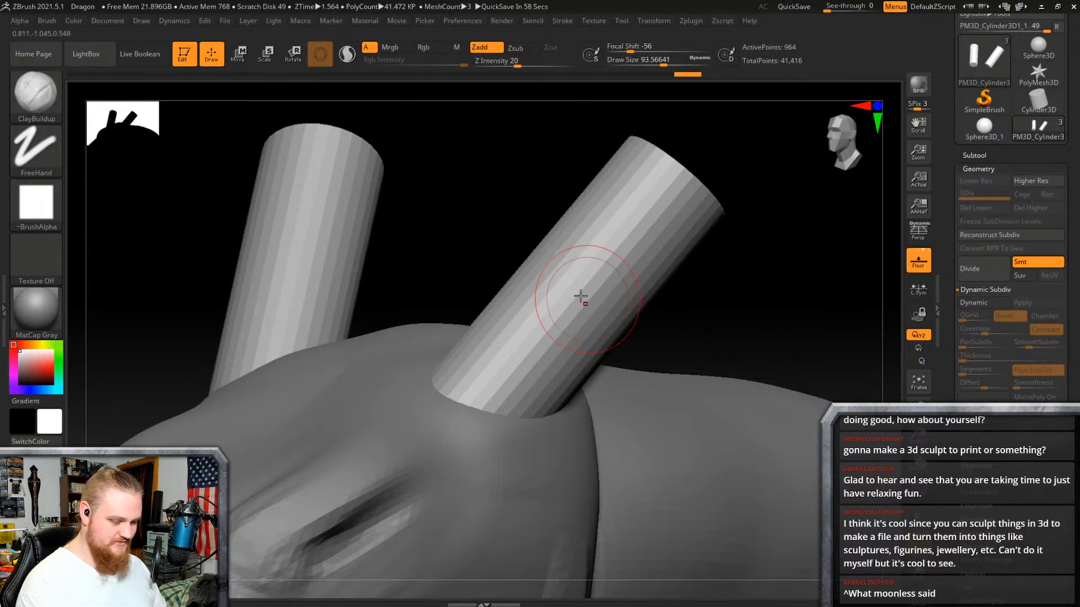
pyautogui.moveTo(587, 273); pyautogui.dragTo(567, 327, button='right')
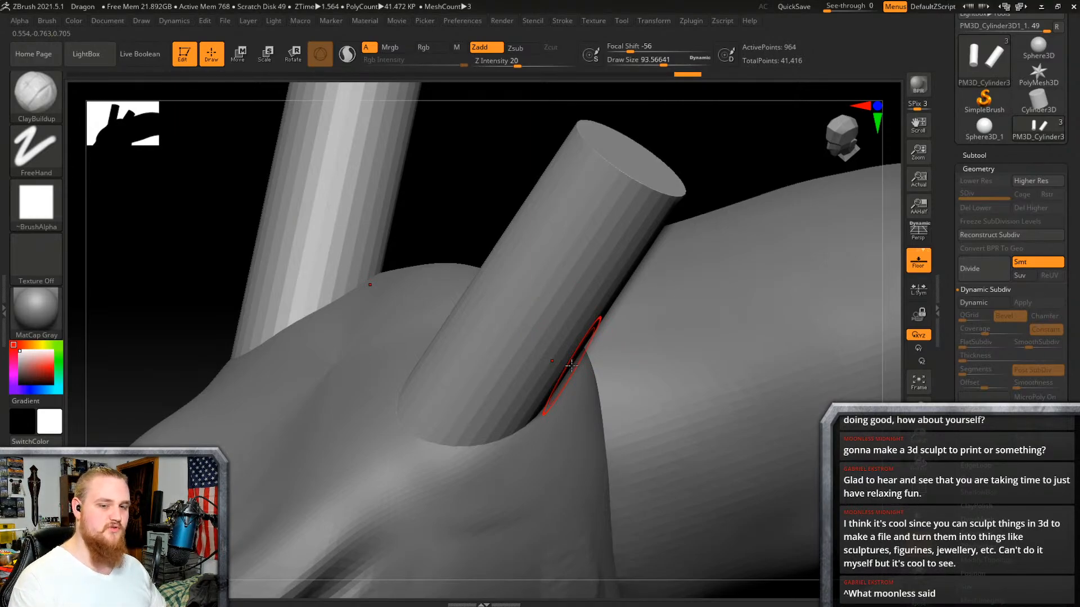
pyautogui.moveTo(687, 282)
pyautogui.mouseDown(button='right')
pyautogui.moveTo(665, 289)
pyautogui.moveTo(687, 330)
pyautogui.moveTo(708, 266)
pyautogui.moveTo(676, 218)
pyautogui.mouseUp(button='right')
pyautogui.press('shift')
# Step: Smooth the flat outer ends of both horn cylinders to start rounding them off
pyautogui.keyDown('shift'); pyautogui.moveTo(652, 184); pyautogui.dragTo(675, 197); pyautogui.keyUp('shift')
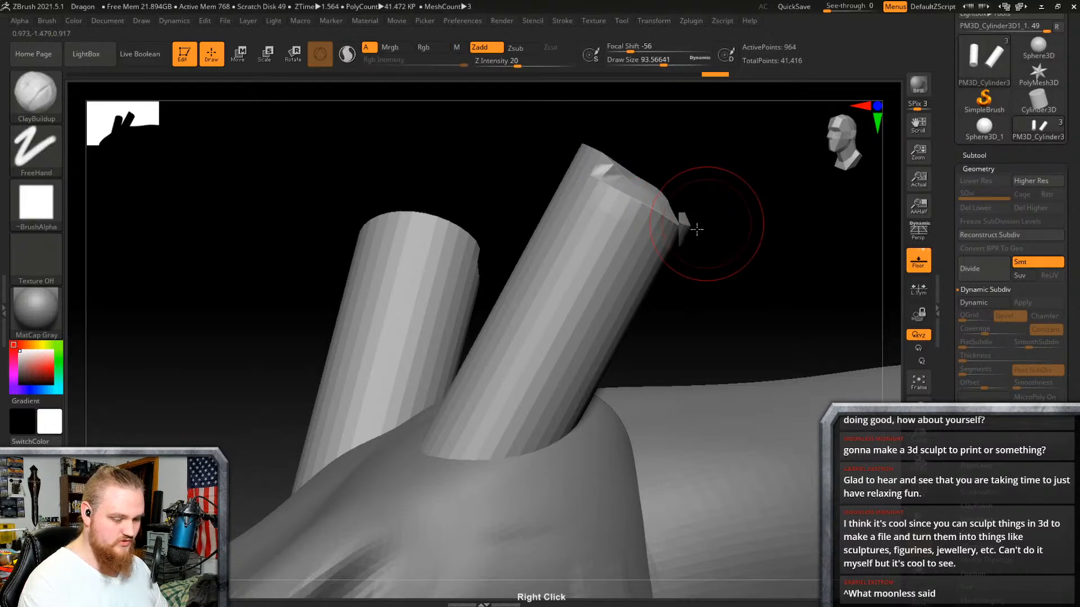
pyautogui.moveTo(694, 229); pyautogui.dragTo(699, 272, button='right')
pyautogui.keyDown('shift'); pyautogui.moveTo(725, 169); pyautogui.dragTo(731, 140); pyautogui.keyUp('shift')
pyautogui.keyDown('shift'); pyautogui.moveTo(732, 139); pyautogui.dragTo(691, 132, button='right'); pyautogui.keyUp('shift')
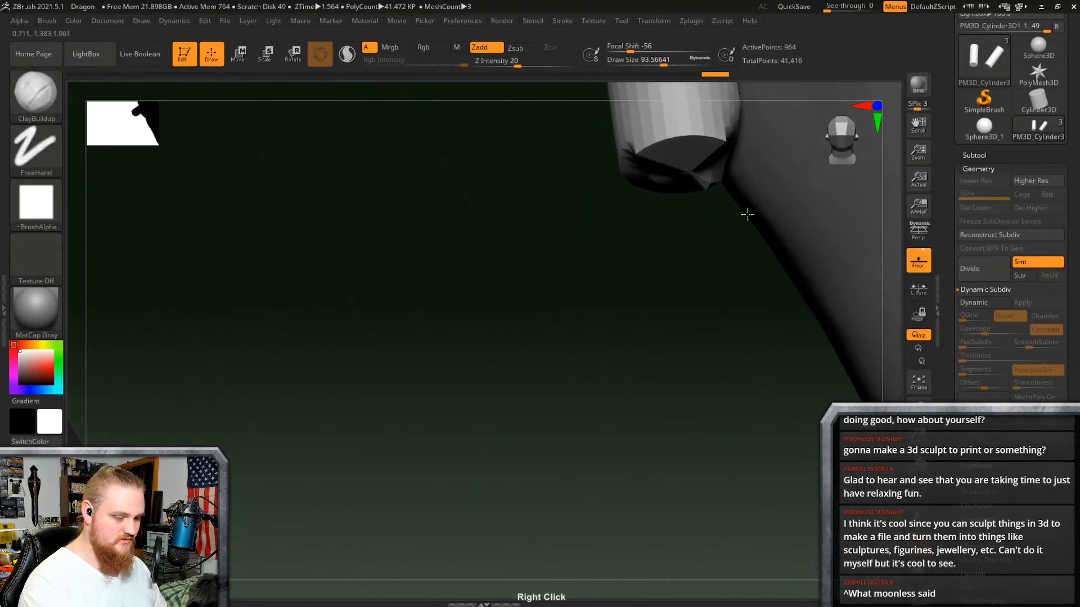
pyautogui.moveTo(718, 173)
pyautogui.mouseDown(button='right')
pyautogui.moveTo(710, 90)
pyautogui.moveTo(737, 144)
pyautogui.moveTo(680, 342)
pyautogui.moveTo(745, 195)
pyautogui.moveTo(718, 350)
pyautogui.moveTo(702, 222)
pyautogui.moveTo(714, 224)
pyautogui.moveTo(709, 171)
pyautogui.moveTo(704, 188)
pyautogui.moveTo(675, 159)
pyautogui.moveTo(727, 183)
pyautogui.moveTo(772, 224)
pyautogui.mouseUp(button='right')
pyautogui.press('shift')
pyautogui.moveTo(860, 310)
pyautogui.mouseDown(button='right')
pyautogui.moveTo(742, 270)
pyautogui.moveTo(762, 212)
pyautogui.mouseUp(button='right')
# Step: Raise the draw size to about 149 and smooth the horn ends into rounded, tapering tips
pyautogui.press('space')
pyautogui.moveTo(725, 209)
pyautogui.mouseDown()
pyautogui.moveTo(744, 209)
pyautogui.moveTo(731, 208)
pyautogui.mouseUp()
pyautogui.press('shift')
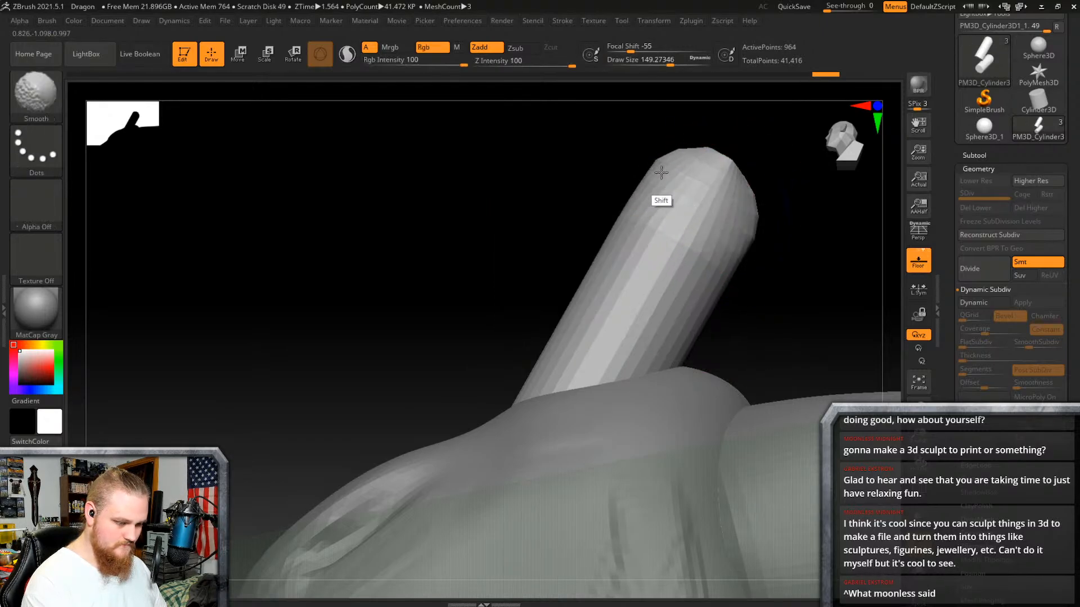
pyautogui.moveTo(763, 235)
pyautogui.mouseDown(button='right')
pyautogui.moveTo(743, 231)
pyautogui.moveTo(759, 222)
pyautogui.mouseUp(button='right')
pyautogui.keyDown('shift'); pyautogui.moveTo(759, 221); pyautogui.dragTo(843, 236); pyautogui.keyUp('shift')
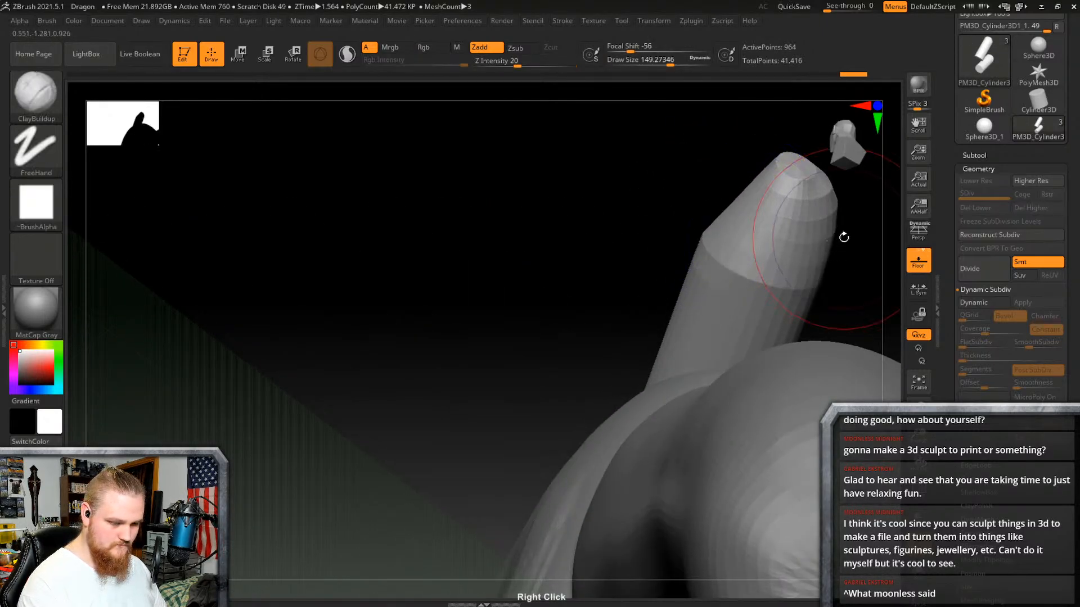
pyautogui.moveTo(843, 236); pyautogui.dragTo(810, 242, button='right')
pyautogui.keyDown('shift'); pyautogui.moveTo(810, 242); pyautogui.dragTo(872, 168); pyautogui.keyUp('shift')
pyautogui.moveTo(872, 169)
pyautogui.mouseDown(button='right')
pyautogui.moveTo(744, 328)
pyautogui.moveTo(766, 288)
pyautogui.mouseUp(button='right')
pyautogui.press('shift')
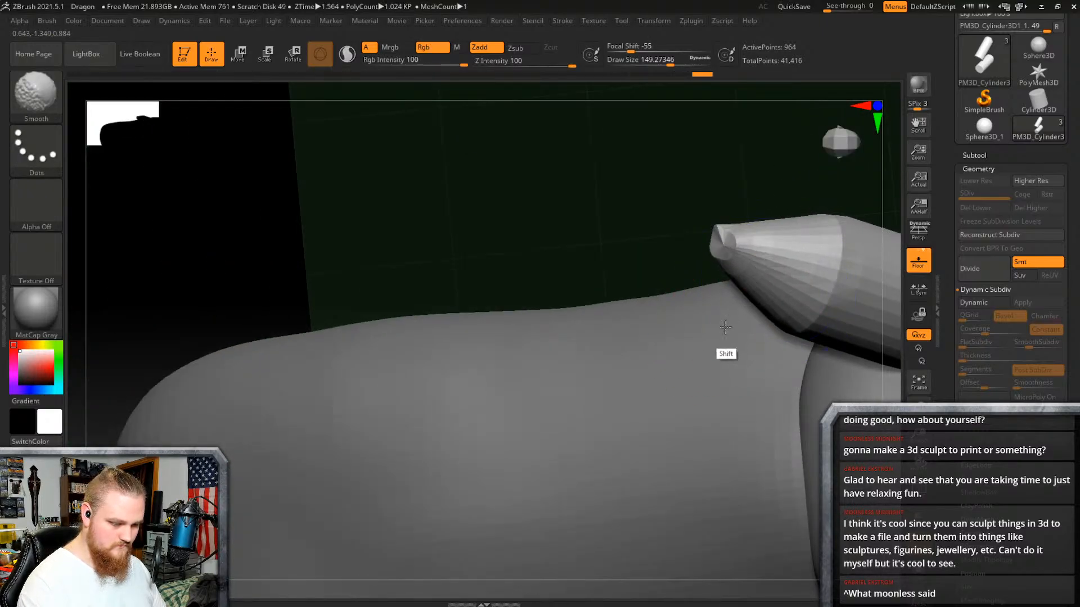
pyautogui.moveTo(726, 327); pyautogui.dragTo(768, 217, button='right')
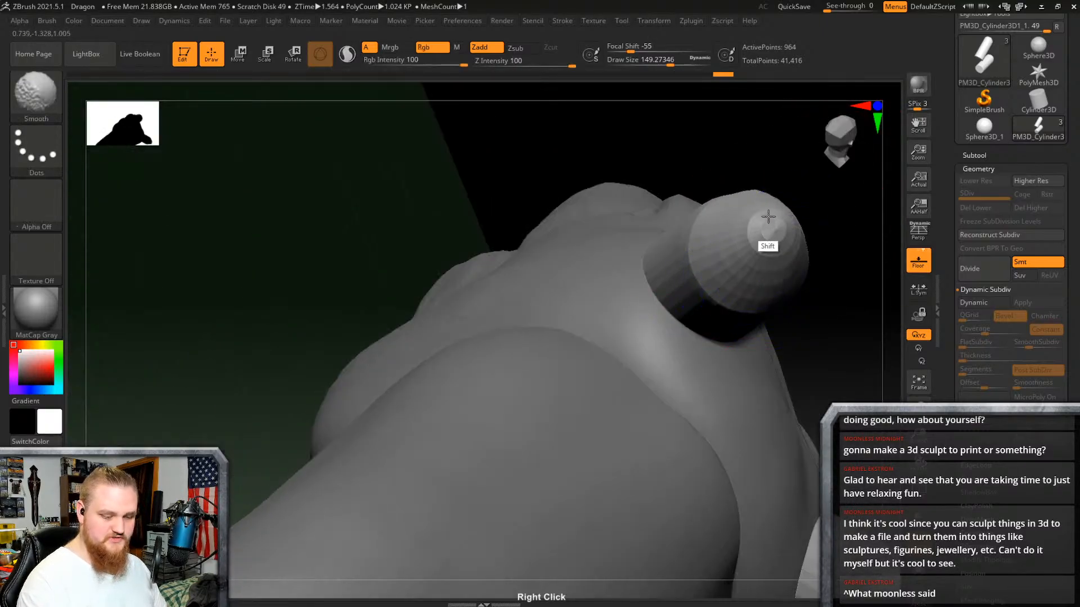
# Step: Switch to the Move brush and set its draw size to about 259
pyautogui.moveTo(735, 362)
pyautogui.mouseDown(button='right')
pyautogui.moveTo(798, 302)
pyautogui.moveTo(713, 259)
pyautogui.moveTo(709, 366)
pyautogui.moveTo(731, 332)
pyautogui.moveTo(634, 416)
pyautogui.moveTo(757, 378)
pyautogui.moveTo(677, 309)
pyautogui.mouseUp(button='right')
pyautogui.press('alt')
pyautogui.click(48, 112)
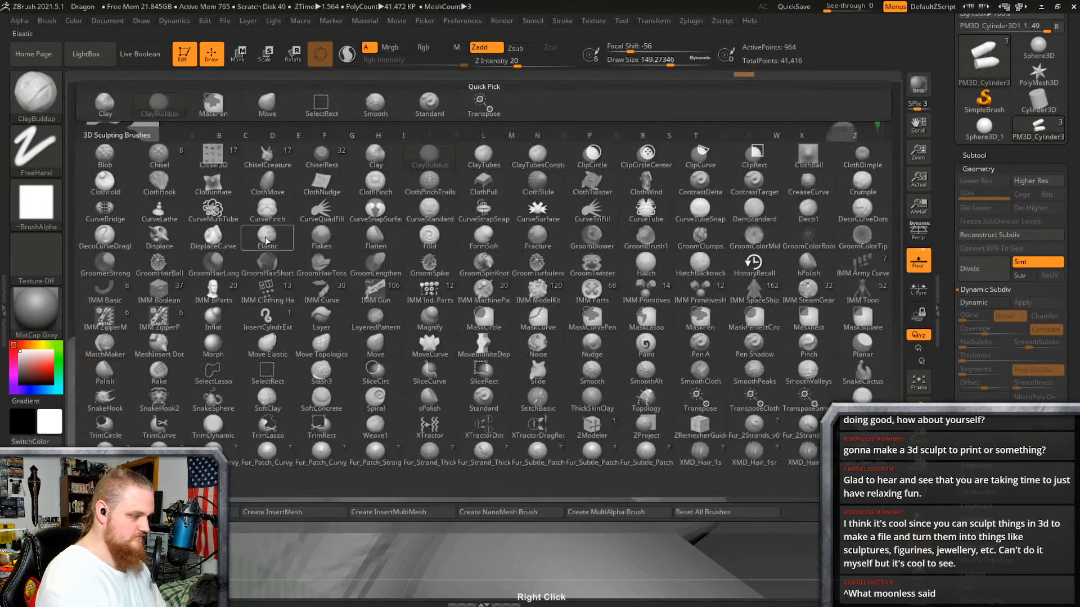
pyautogui.click(268, 108)
pyautogui.rightClick(669, 294)
pyautogui.moveTo(669, 300); pyautogui.dragTo(678, 300)
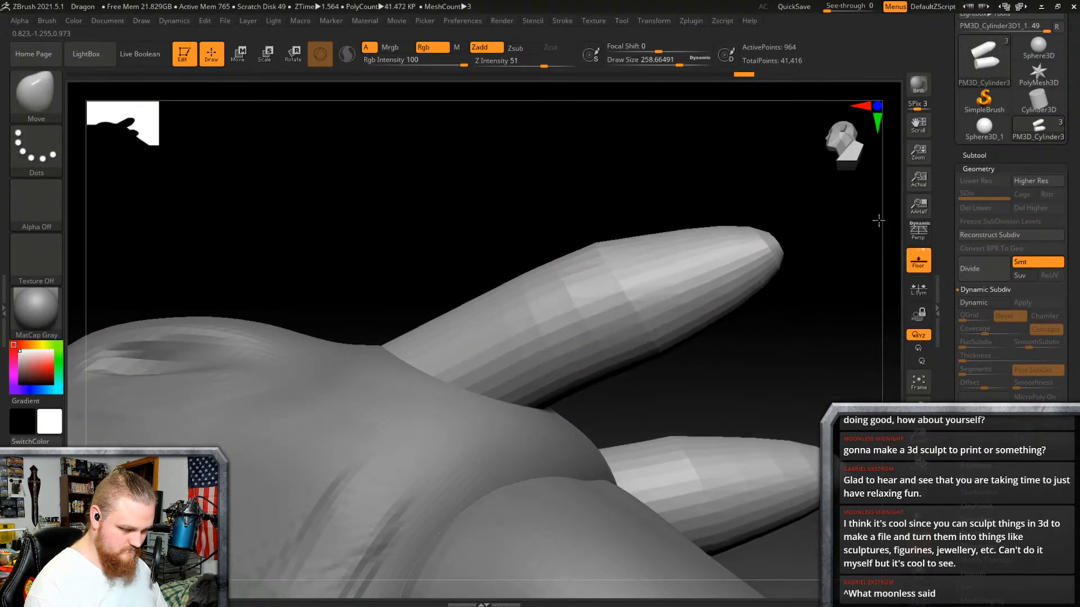
# Step: Pull the horn tips backward and push in the shafts' undersides to start a backward bend
pyautogui.moveTo(875, 221); pyautogui.dragTo(759, 243, button='right')
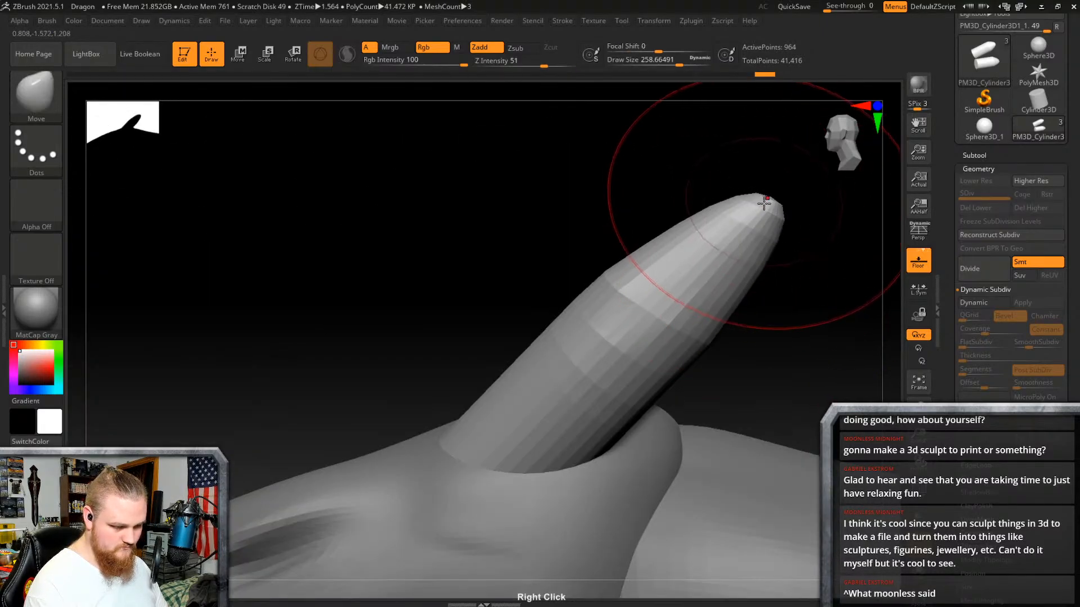
pyautogui.moveTo(764, 203); pyautogui.dragTo(846, 205)
pyautogui.moveTo(679, 336)
pyautogui.mouseDown()
pyautogui.moveTo(666, 308)
pyautogui.moveTo(653, 309)
pyautogui.mouseUp()
pyautogui.moveTo(798, 200); pyautogui.dragTo(850, 229)
# Step: Refine the curve of both horns from the front and side so they sweep up and back from the skull
pyautogui.moveTo(755, 334); pyautogui.dragTo(630, 360, button='right')
pyautogui.moveTo(620, 267); pyautogui.dragTo(627, 408, button='right')
pyautogui.keyDown('alt'); pyautogui.moveTo(641, 333); pyautogui.dragTo(567, 500, button='right'); pyautogui.keyUp('alt')
pyautogui.moveTo(665, 227); pyautogui.dragTo(709, 157, button='right')
pyautogui.keyDown('shift'); pyautogui.moveTo(666, 270); pyautogui.dragTo(701, 218, button='right'); pyautogui.keyUp('shift')
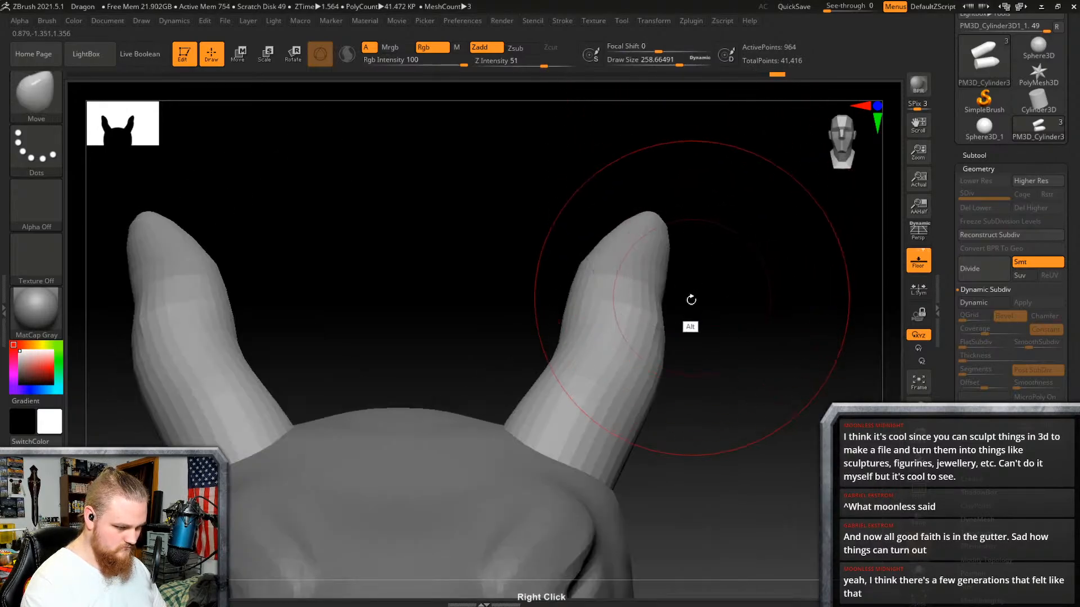
pyautogui.keyDown('alt'); pyautogui.moveTo(690, 298); pyautogui.dragTo(736, 157, button='right'); pyautogui.keyUp('alt')
pyautogui.moveTo(719, 272)
pyautogui.keyDown('alt'); pyautogui.mouseDown(button='right')
pyautogui.moveTo(639, 257)
pyautogui.moveTo(699, 390)
pyautogui.moveTo(687, 278)
pyautogui.moveTo(746, 261)
pyautogui.moveTo(719, 267)
pyautogui.moveTo(716, 320)
pyautogui.moveTo(761, 330)
pyautogui.moveTo(745, 347)
pyautogui.moveTo(730, 314)
pyautogui.moveTo(749, 289)
pyautogui.moveTo(716, 292)
pyautogui.moveTo(706, 352)
pyautogui.moveTo(754, 335)
pyautogui.moveTo(683, 313)
pyautogui.moveTo(684, 323)
pyautogui.mouseUp(button='right'); pyautogui.keyUp('alt')
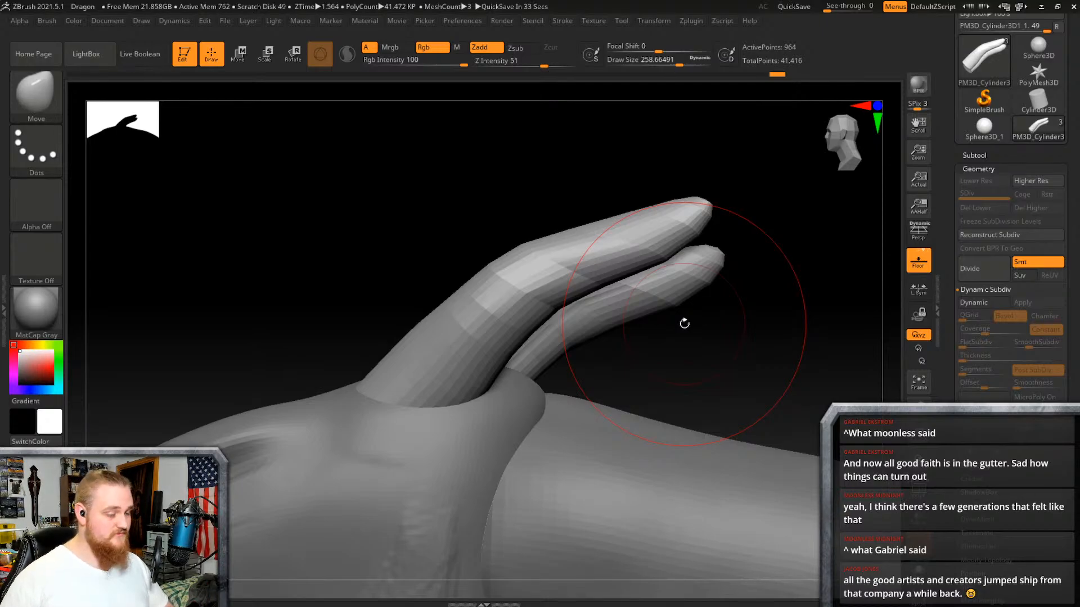
# Step: Check the curved horns against the whole head and subdivide the horn mesh twice, up to subdivision level 3
pyautogui.moveTo(684, 355)
pyautogui.mouseDown(button='right')
pyautogui.moveTo(697, 410)
pyautogui.moveTo(709, 272)
pyautogui.moveTo(728, 340)
pyautogui.moveTo(714, 380)
pyautogui.moveTo(714, 327)
pyautogui.mouseUp(button='right')
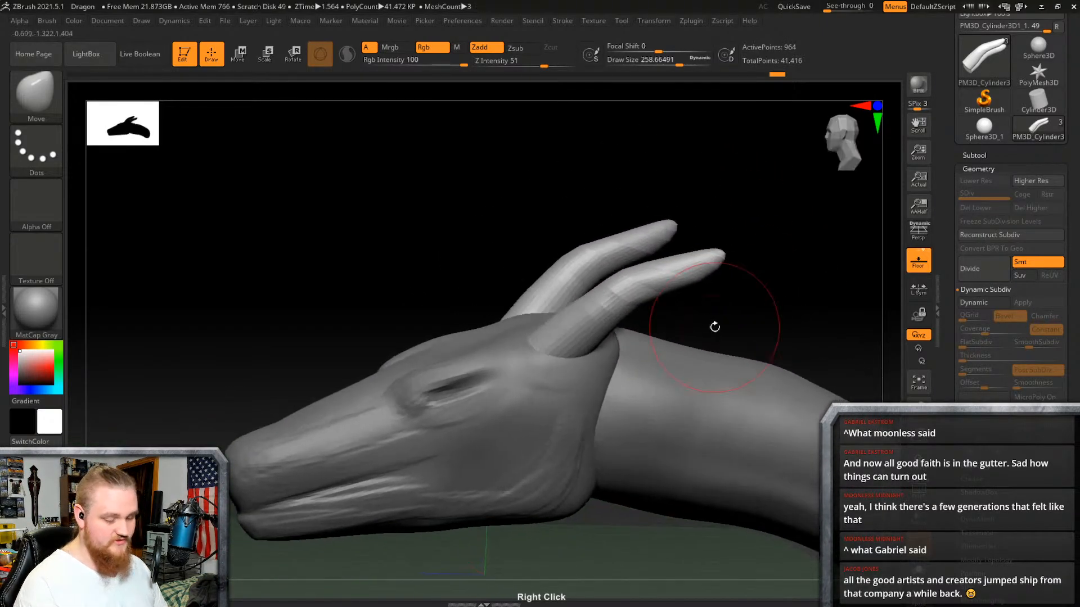
pyautogui.moveTo(737, 367); pyautogui.dragTo(711, 316, button='right')
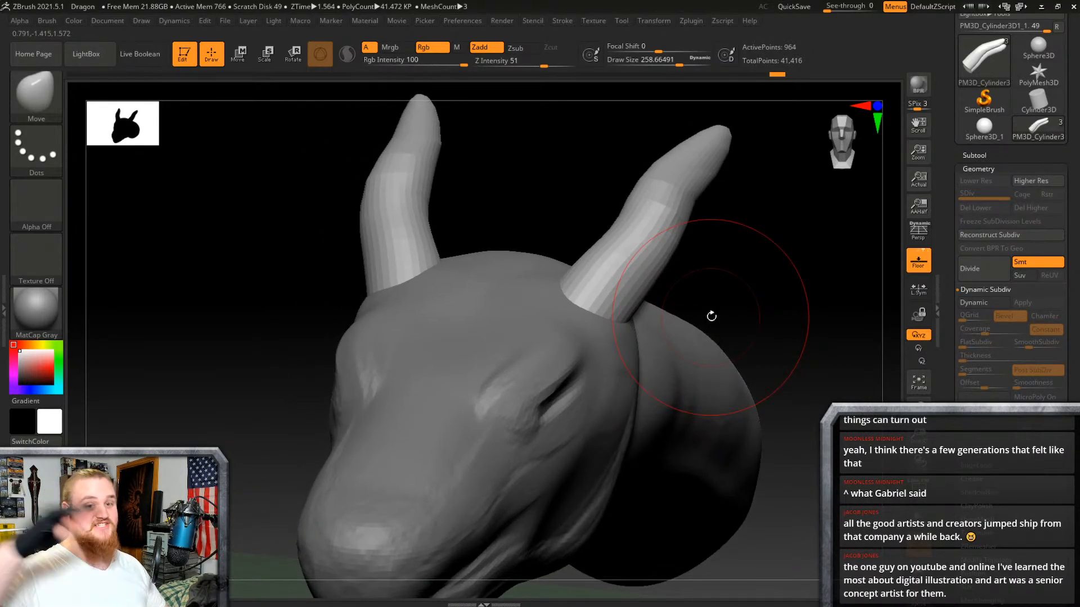
pyautogui.moveTo(662, 361)
pyautogui.mouseDown(button='right')
pyautogui.moveTo(656, 383)
pyautogui.moveTo(650, 344)
pyautogui.moveTo(745, 286)
pyautogui.moveTo(692, 349)
pyautogui.moveTo(745, 338)
pyautogui.moveTo(682, 326)
pyautogui.moveTo(636, 392)
pyautogui.moveTo(681, 342)
pyautogui.moveTo(708, 333)
pyautogui.mouseUp(button='right')
pyautogui.click(986, 268)
pyautogui.click(984, 268)
# Step: Lengthen the horn tips backward and bend their outer halves slightly downward with the Move brush
pyautogui.moveTo(781, 184); pyautogui.dragTo(823, 174)
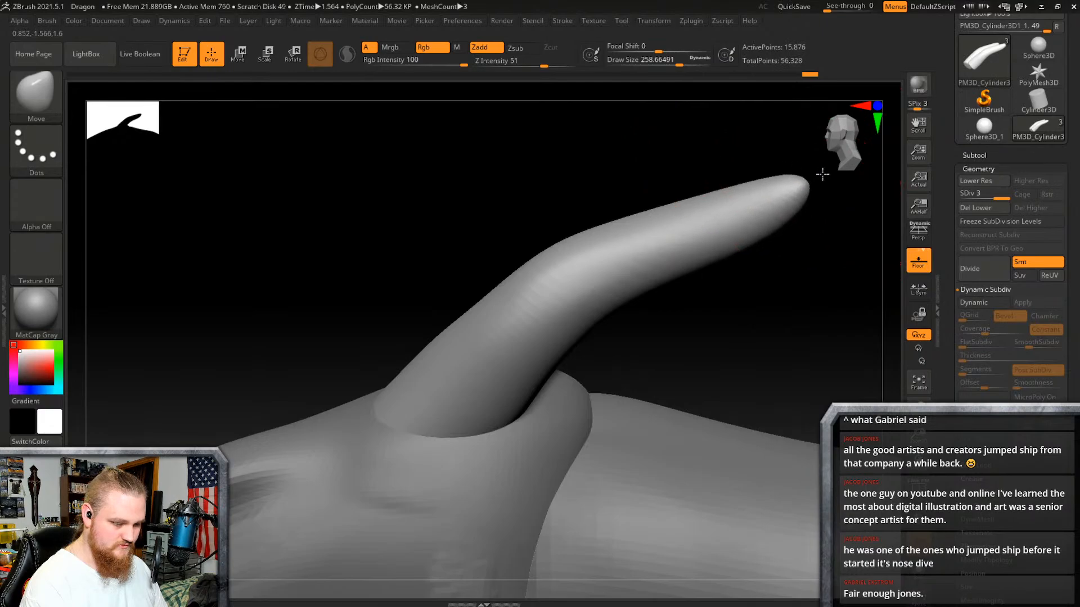
pyautogui.moveTo(743, 182); pyautogui.dragTo(739, 167)
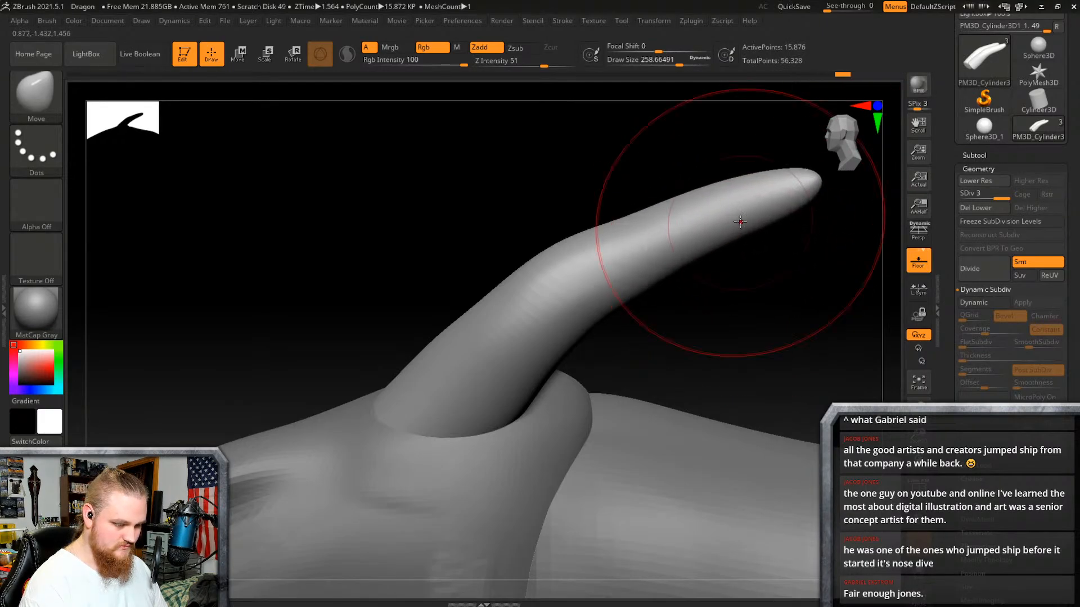
pyautogui.moveTo(740, 220); pyautogui.dragTo(742, 173, button='right')
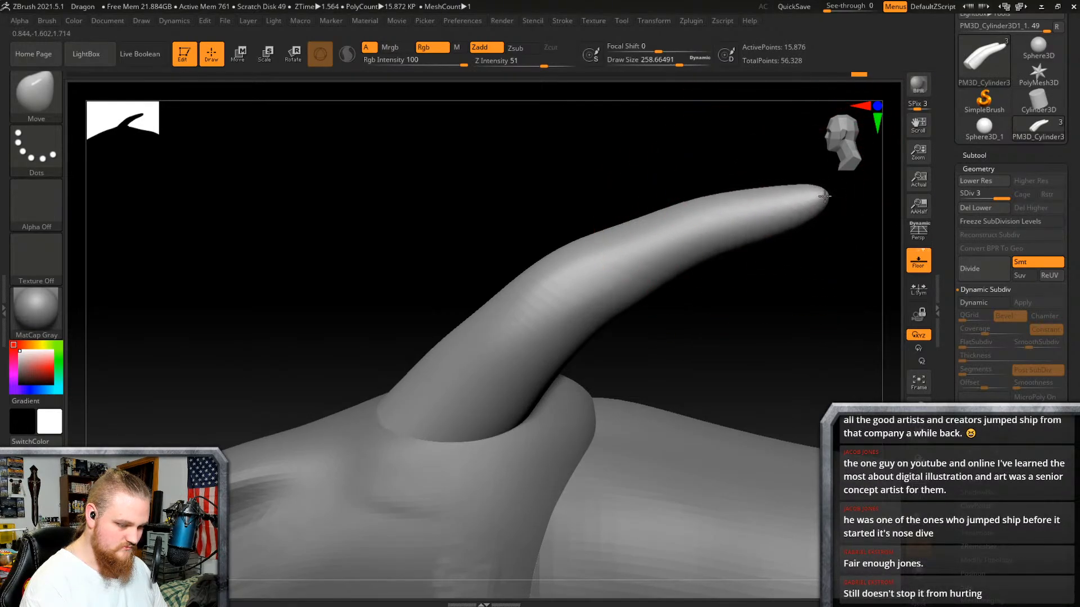
pyautogui.moveTo(824, 196); pyautogui.dragTo(821, 200)
pyautogui.moveTo(651, 287); pyautogui.dragTo(651, 280)
pyautogui.moveTo(824, 196); pyautogui.dragTo(828, 202)
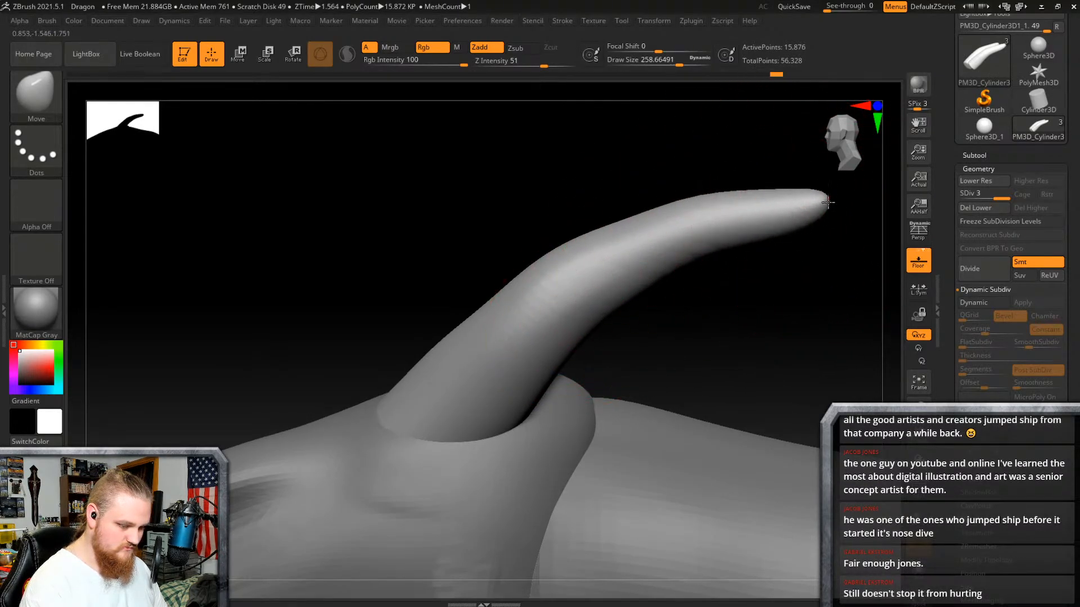
# Step: Smooth the horns along their outer halves and around the bend
pyautogui.press('shift')
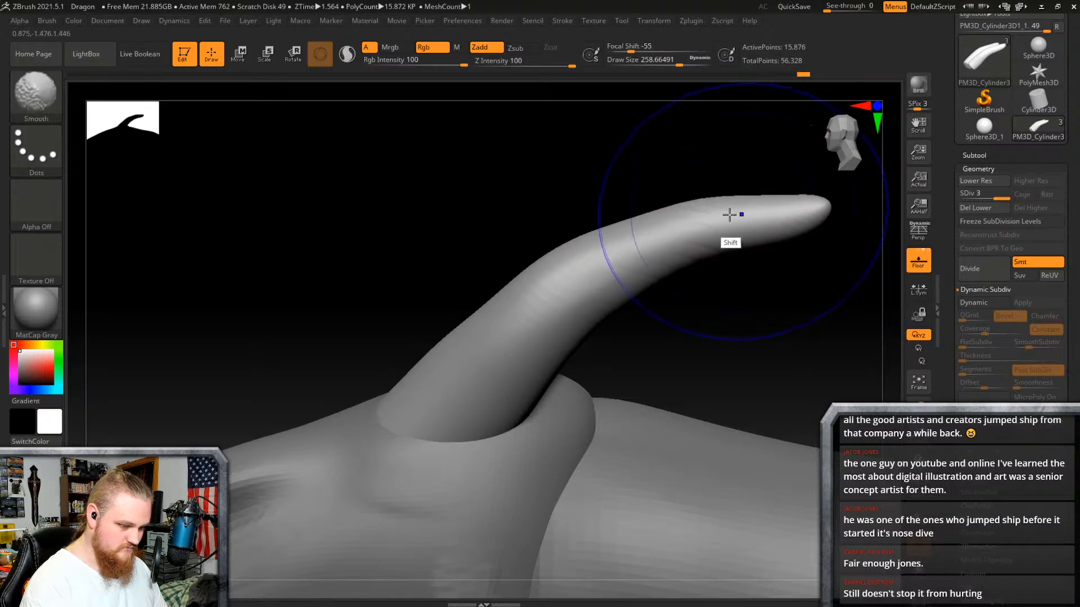
pyautogui.moveTo(796, 289)
pyautogui.mouseDown(button='right')
pyautogui.moveTo(707, 277)
pyautogui.moveTo(677, 289)
pyautogui.moveTo(727, 230)
pyautogui.mouseUp(button='right')
pyautogui.press('shift')
pyautogui.moveTo(528, 291); pyautogui.dragTo(712, 258, button='right')
pyautogui.press('shift')
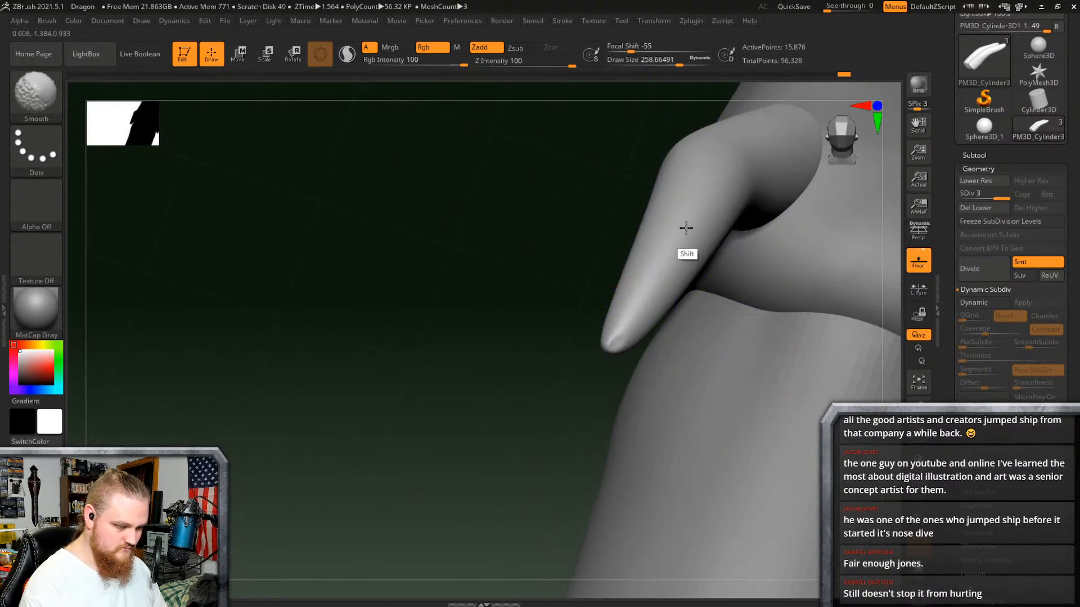
# Step: Reduce the Move brush's draw size to about 139 and adjust the horns' bend and outline from behind
pyautogui.moveTo(686, 333)
pyautogui.mouseDown(button='right')
pyautogui.moveTo(723, 244)
pyautogui.moveTo(564, 416)
pyautogui.moveTo(675, 341)
pyautogui.moveTo(643, 338)
pyautogui.moveTo(622, 304)
pyautogui.moveTo(613, 309)
pyautogui.mouseUp(button='right')
pyautogui.rightClick(613, 309)
pyautogui.moveTo(612, 309); pyautogui.dragTo(595, 309)
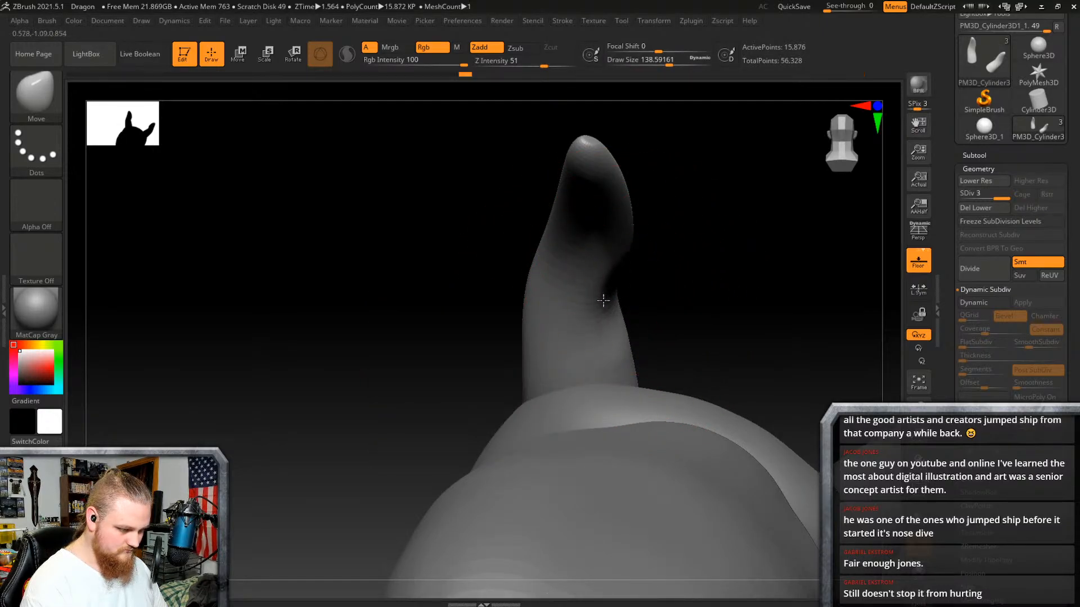
pyautogui.moveTo(603, 301)
pyautogui.mouseDown(button='right')
pyautogui.moveTo(644, 251)
pyautogui.moveTo(641, 268)
pyautogui.moveTo(624, 270)
pyautogui.mouseUp(button='right')
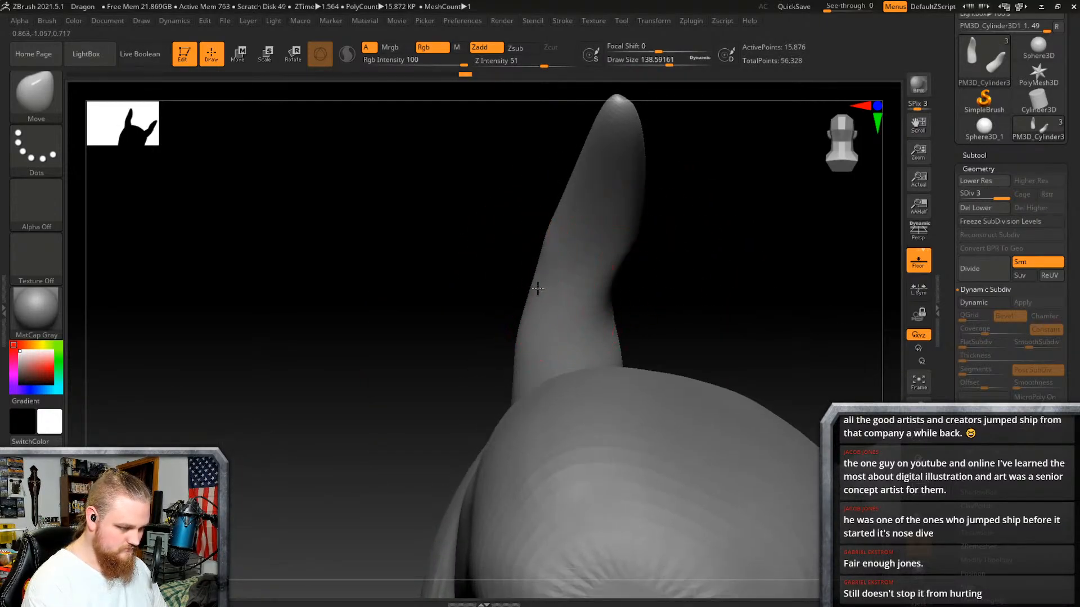
pyautogui.moveTo(542, 288); pyautogui.dragTo(632, 292, button='right')
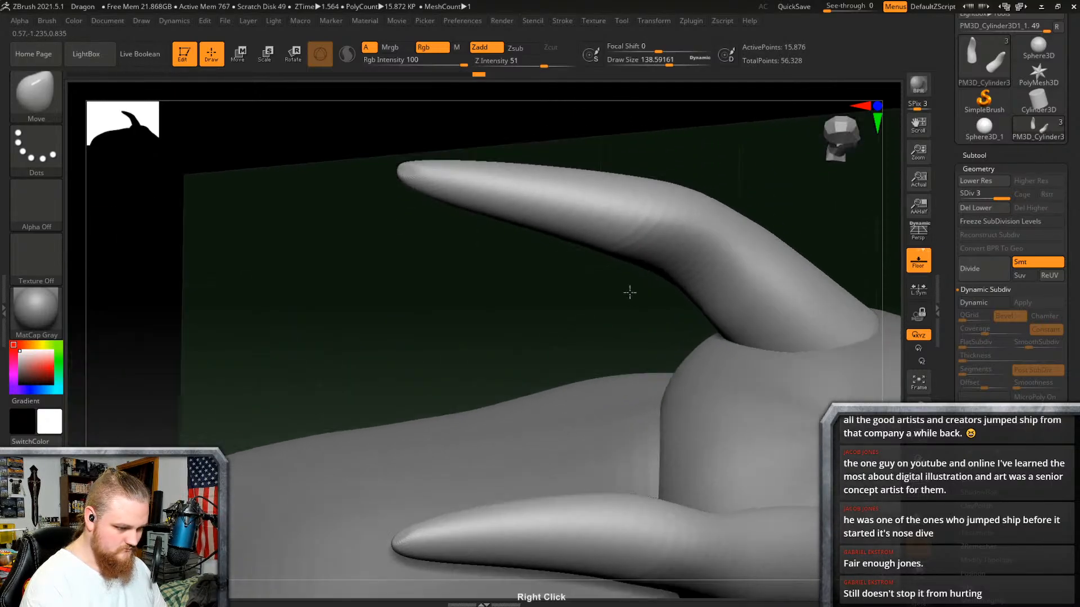
pyautogui.moveTo(713, 234)
pyautogui.mouseDown(button='right')
pyautogui.moveTo(742, 190)
pyautogui.moveTo(652, 284)
pyautogui.moveTo(636, 356)
pyautogui.moveTo(574, 265)
pyautogui.mouseUp(button='right')
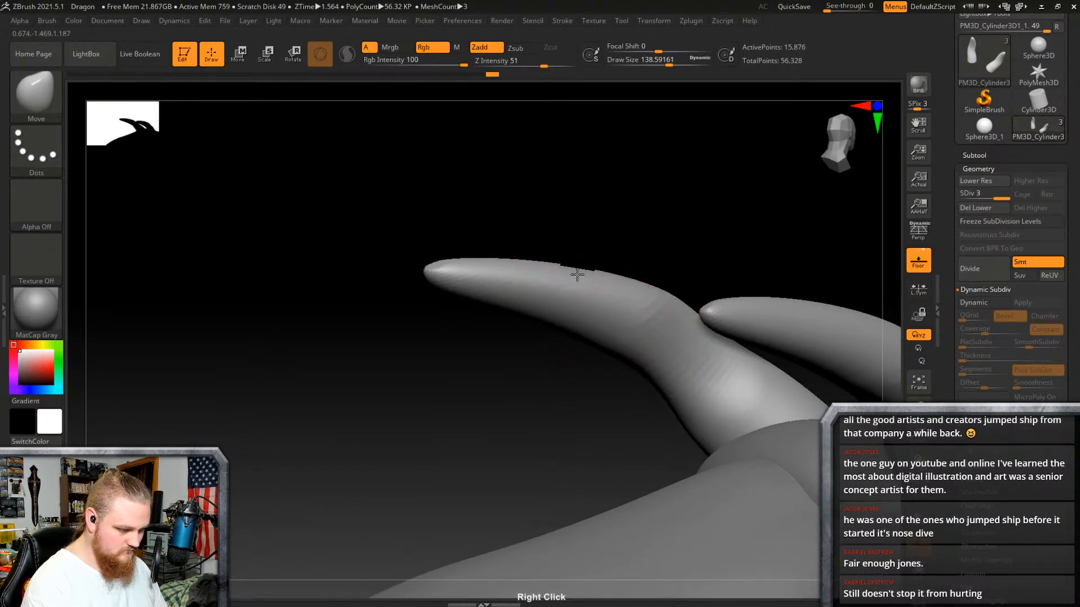
# Step: Soften the horns' mid-shaft bend and slim their outer halves into a flowing curve
pyautogui.moveTo(569, 307); pyautogui.dragTo(694, 224, button='right')
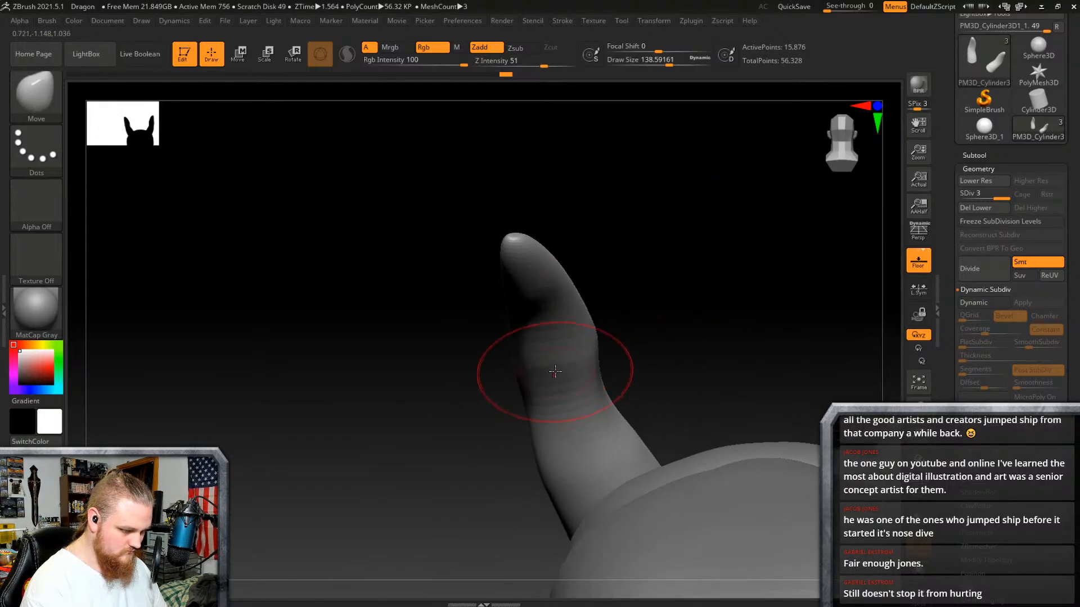
pyautogui.moveTo(555, 362)
pyautogui.mouseDown(button='right')
pyautogui.moveTo(569, 343)
pyautogui.moveTo(603, 350)
pyautogui.moveTo(564, 258)
pyautogui.moveTo(593, 343)
pyautogui.mouseUp(button='right')
pyautogui.press('shift')
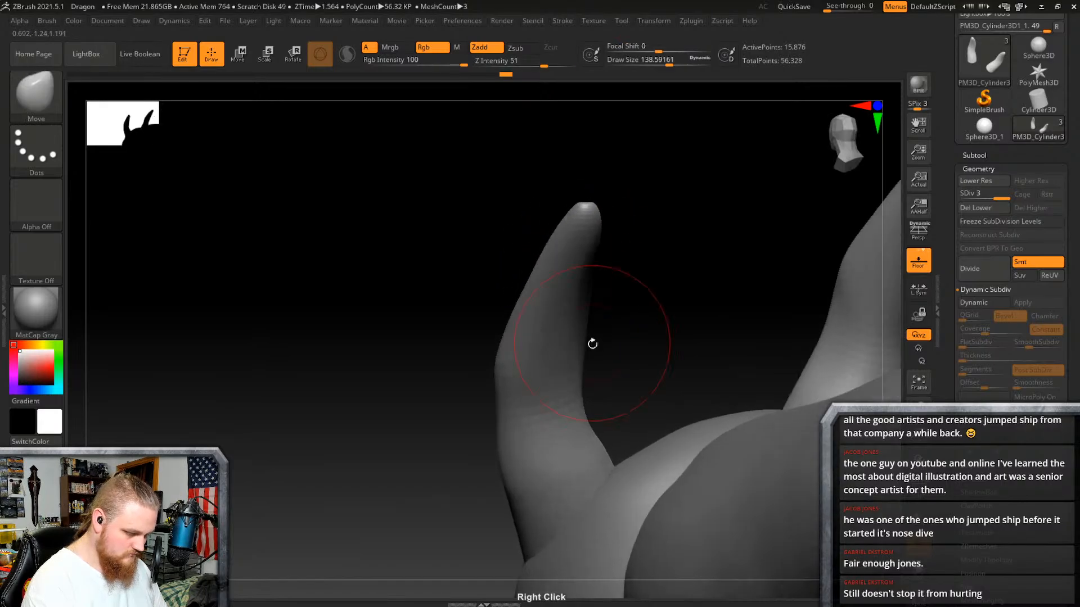
pyautogui.moveTo(562, 400); pyautogui.dragTo(605, 362, button='right')
pyautogui.moveTo(573, 319)
pyautogui.mouseDown(button='right')
pyautogui.moveTo(586, 378)
pyautogui.moveTo(525, 345)
pyautogui.moveTo(573, 330)
pyautogui.moveTo(476, 341)
pyautogui.moveTo(562, 415)
pyautogui.moveTo(697, 338)
pyautogui.moveTo(707, 298)
pyautogui.moveTo(723, 337)
pyautogui.moveTo(718, 287)
pyautogui.moveTo(673, 419)
pyautogui.mouseUp(button='right')
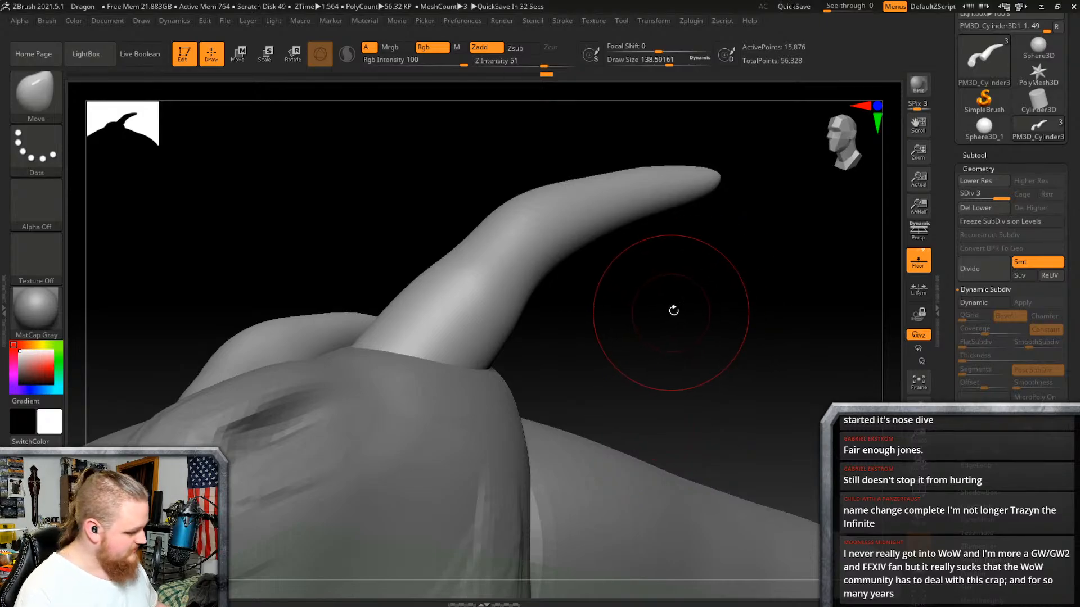
# Step: Inspect the horns from their bases to their ends and pull the tips slightly outward into longer points
pyautogui.moveTo(667, 303)
pyautogui.mouseDown(button='right')
pyautogui.moveTo(730, 291)
pyautogui.moveTo(672, 299)
pyautogui.moveTo(604, 348)
pyautogui.moveTo(630, 360)
pyautogui.moveTo(697, 354)
pyautogui.moveTo(593, 448)
pyautogui.moveTo(647, 405)
pyautogui.moveTo(593, 296)
pyautogui.moveTo(653, 316)
pyautogui.moveTo(470, 316)
pyautogui.moveTo(555, 246)
pyautogui.mouseUp(button='right')
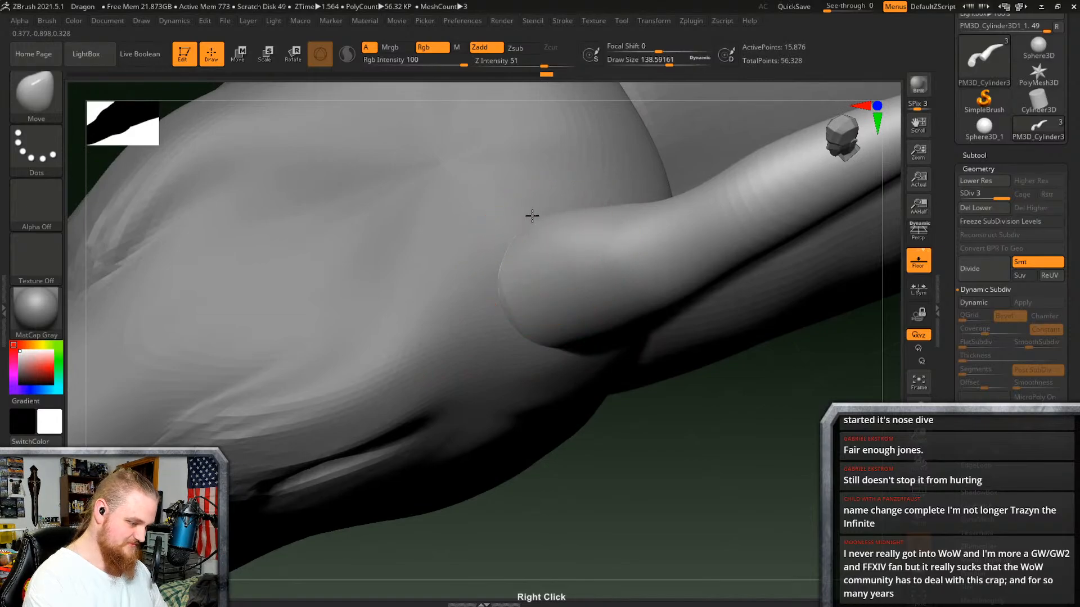
pyautogui.moveTo(518, 303); pyautogui.dragTo(602, 336, button='right')
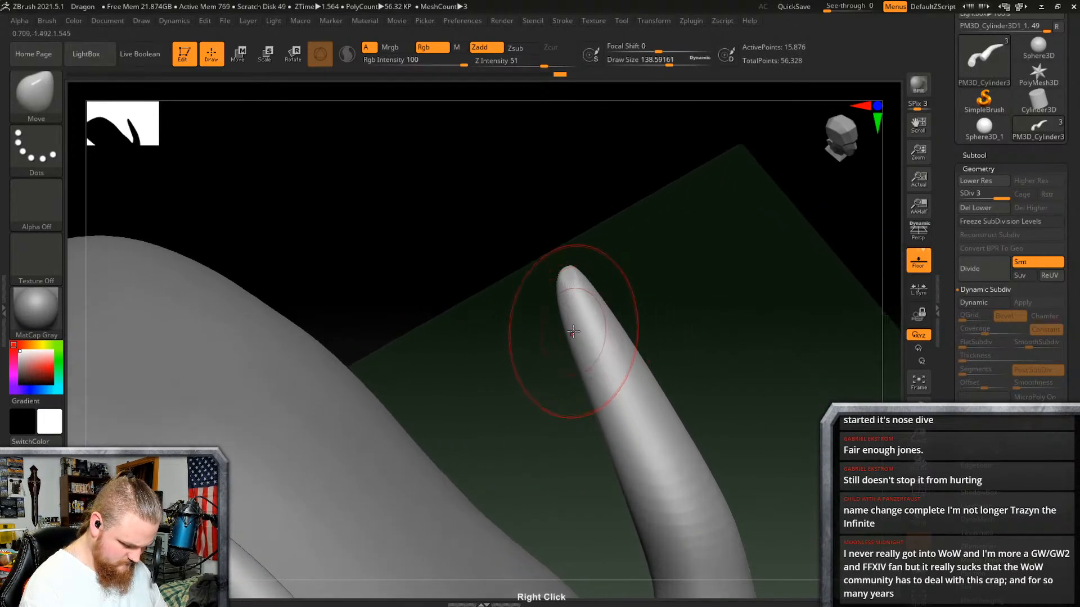
pyautogui.moveTo(586, 293); pyautogui.dragTo(572, 281)
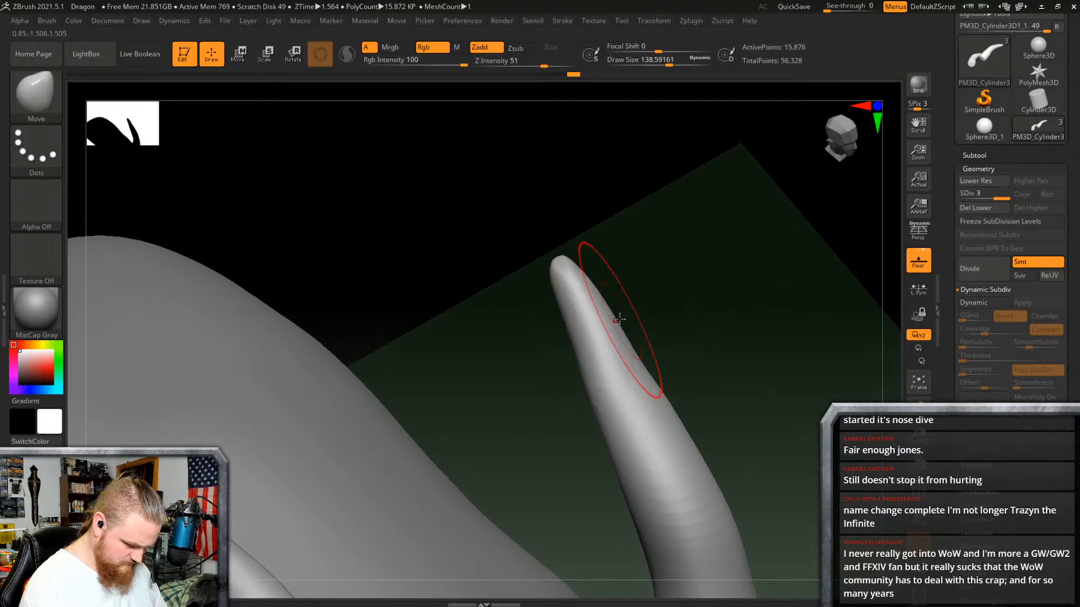
pyautogui.moveTo(640, 327); pyautogui.dragTo(605, 270, button='right')
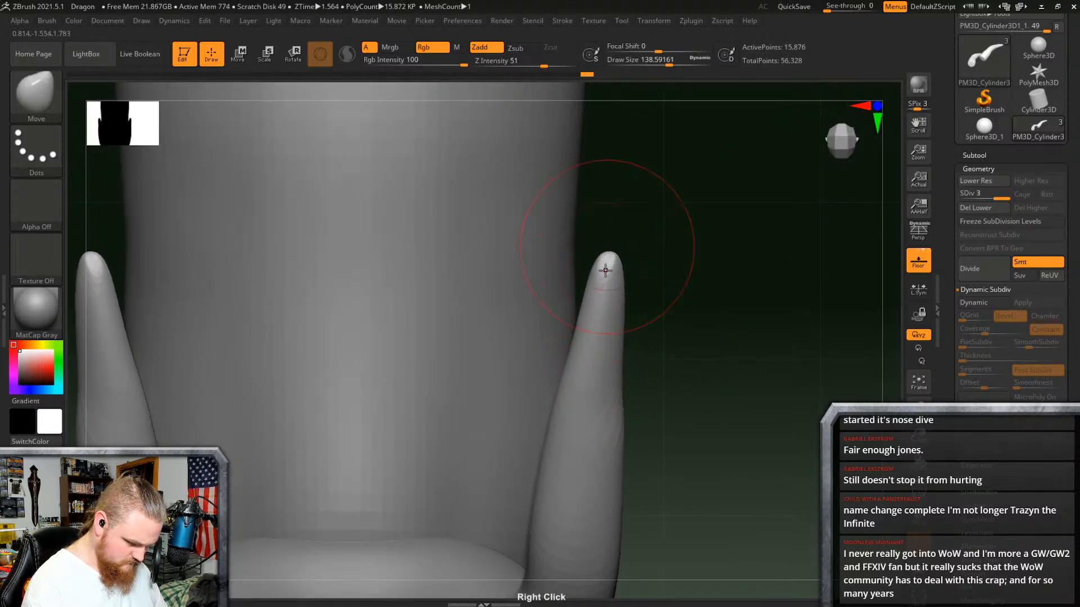
# Step: Push in both sides of the horn shafts from above to even out their taper
pyautogui.moveTo(568, 369); pyautogui.dragTo(585, 372)
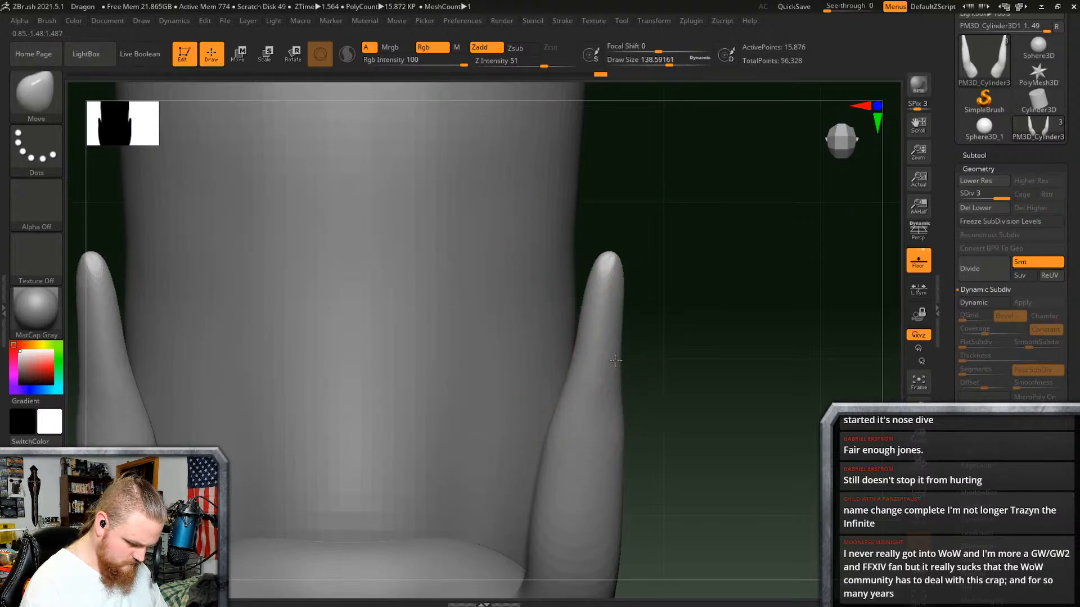
pyautogui.moveTo(619, 352); pyautogui.dragTo(645, 312, button='right')
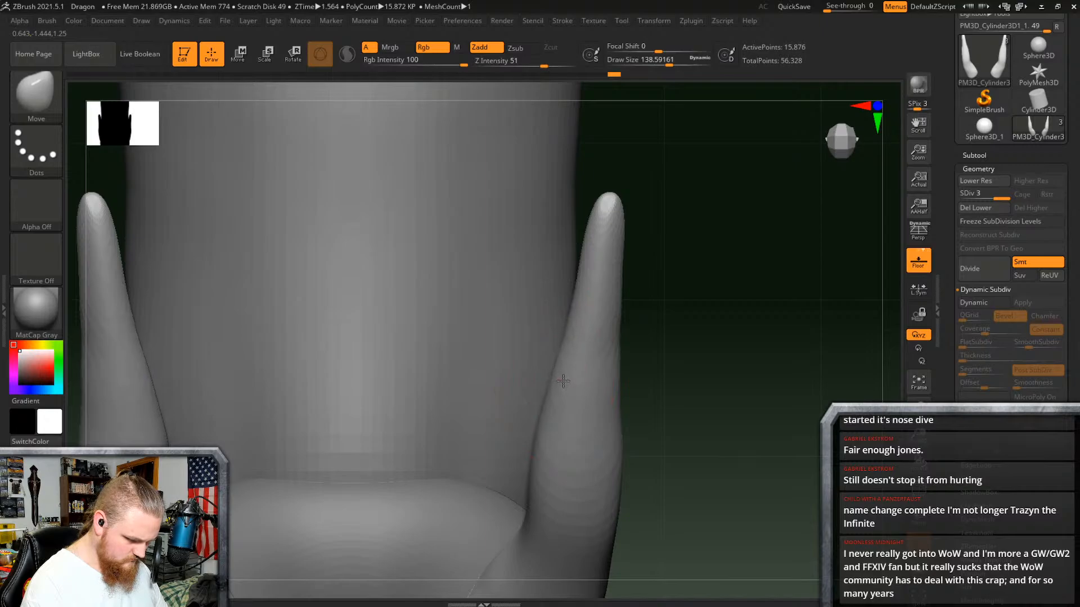
pyautogui.moveTo(562, 381); pyautogui.dragTo(616, 390, button='right')
pyautogui.moveTo(621, 395)
pyautogui.mouseDown()
pyautogui.moveTo(603, 397)
pyautogui.moveTo(612, 400)
pyautogui.mouseUp()
pyautogui.moveTo(537, 419); pyautogui.dragTo(551, 419)
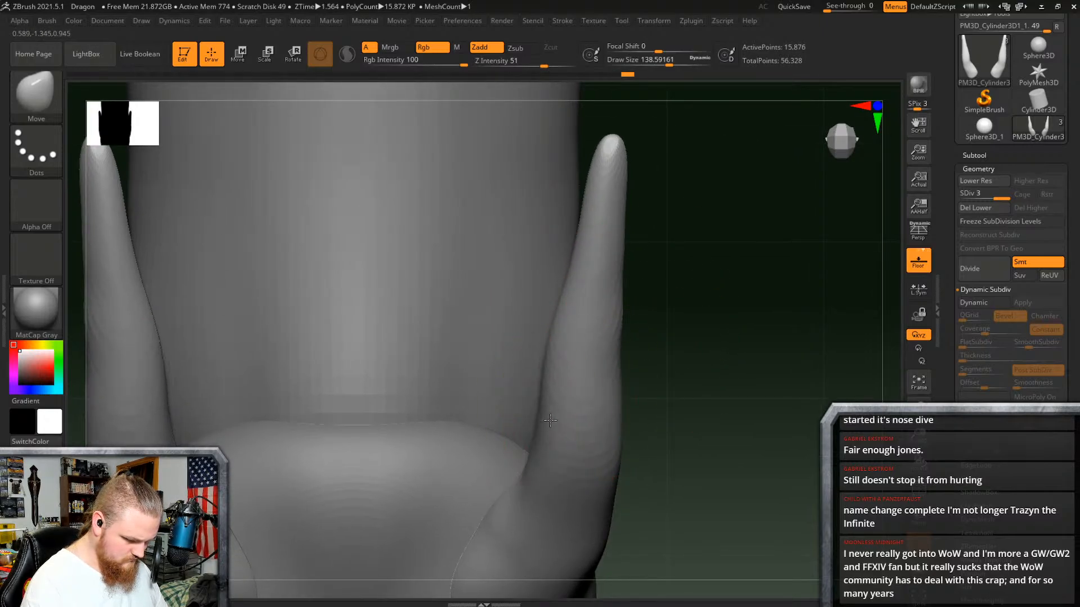
pyautogui.moveTo(546, 352); pyautogui.dragTo(551, 348)
# Step: Broaden and smooth the lower horns so they taper evenly from wide bases at the skull
pyautogui.moveTo(647, 315)
pyautogui.mouseDown(button='right')
pyautogui.moveTo(668, 308)
pyautogui.moveTo(672, 372)
pyautogui.moveTo(663, 192)
pyautogui.moveTo(694, 212)
pyautogui.moveTo(653, 321)
pyautogui.moveTo(792, 328)
pyautogui.moveTo(667, 336)
pyautogui.moveTo(599, 388)
pyautogui.mouseUp(button='right')
pyautogui.moveTo(492, 374)
pyautogui.keyDown('shift'); pyautogui.mouseDown()
pyautogui.moveTo(717, 281)
pyautogui.moveTo(735, 262)
pyautogui.mouseUp(); pyautogui.keyUp('shift')
pyautogui.moveTo(642, 343)
pyautogui.mouseDown(button='right')
pyautogui.moveTo(591, 415)
pyautogui.moveTo(590, 531)
pyautogui.moveTo(463, 311)
pyautogui.mouseUp(button='right')
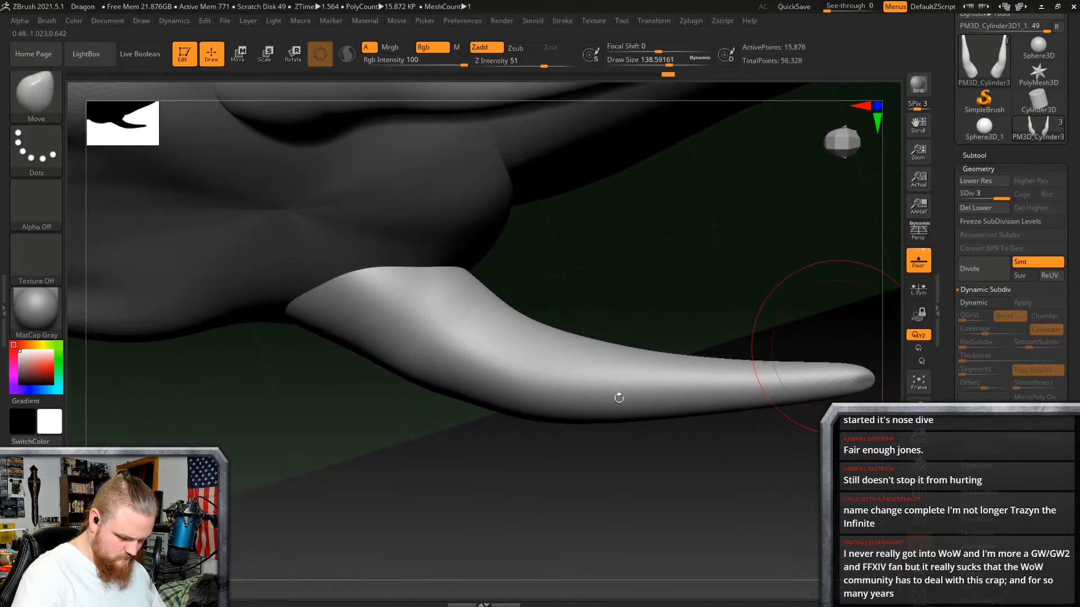
pyautogui.moveTo(619, 398); pyautogui.dragTo(718, 267, button='right')
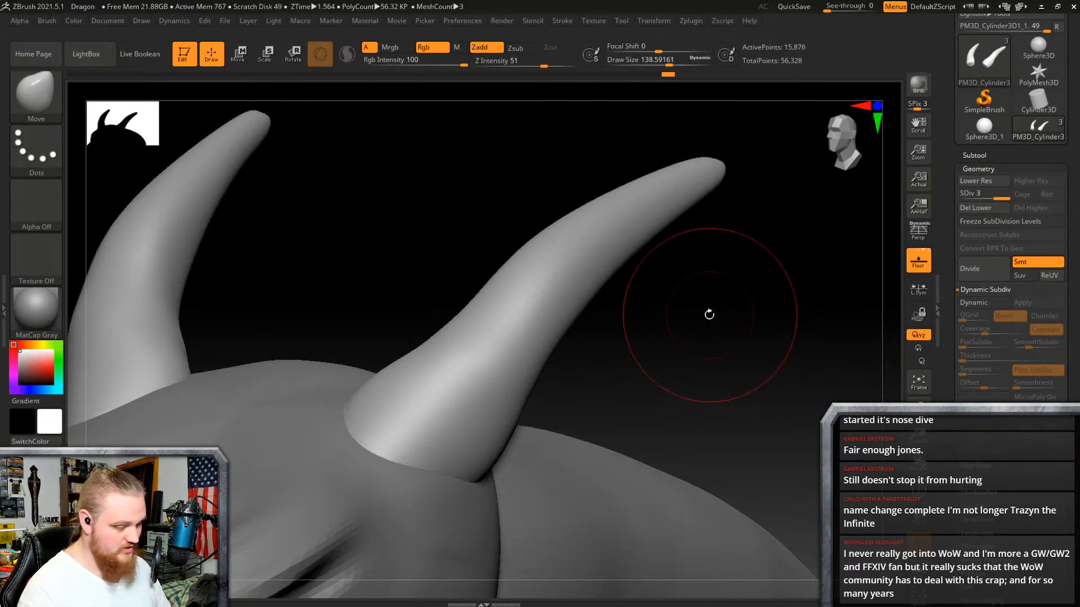
# Step: Make the head the active subtool and choose the ClayBuildup brush with a draw size of about 86
pyautogui.moveTo(711, 314); pyautogui.dragTo(676, 403, button='right')
pyautogui.keyDown('alt'); pyautogui.click(675, 403); pyautogui.keyUp('alt')
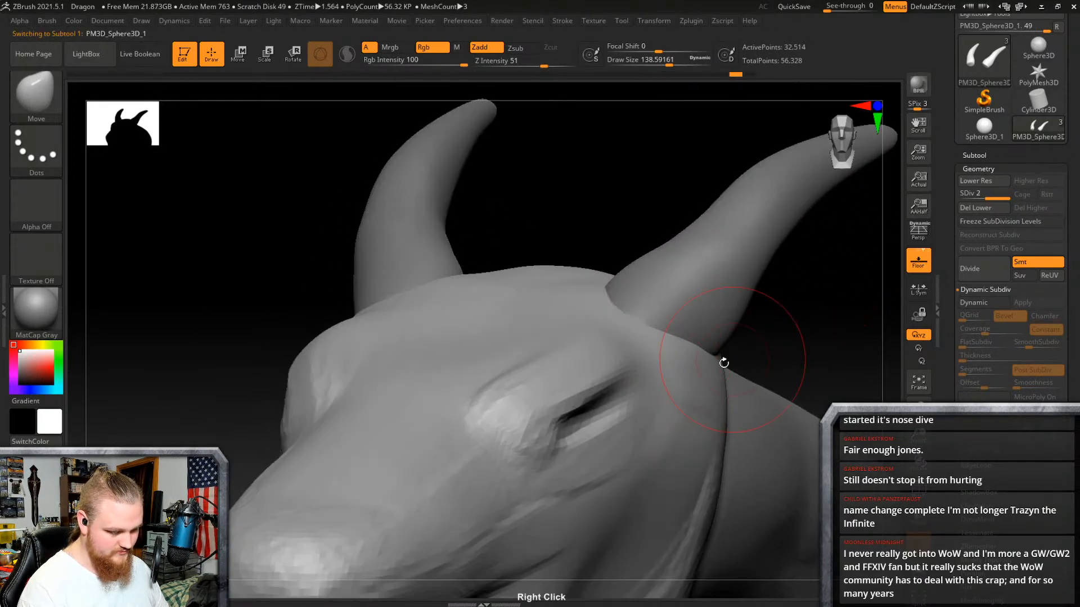
pyautogui.moveTo(723, 362); pyautogui.dragTo(660, 405, button='right')
pyautogui.press('b')
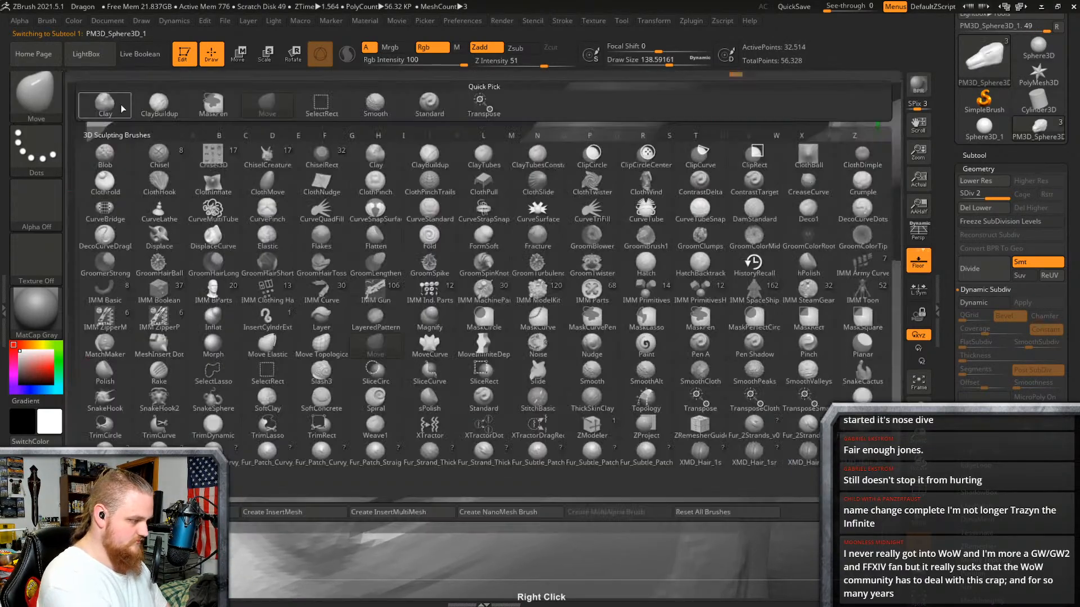
pyautogui.click(160, 106)
pyautogui.rightClick(675, 401)
pyautogui.moveTo(677, 397); pyautogui.dragTo(666, 397)
# Step: Build up a raised rim of clay on the head around the horn bases, from the front round to the back
pyautogui.moveTo(666, 398); pyautogui.dragTo(669, 399, button='right')
pyautogui.moveTo(668, 400); pyautogui.dragTo(676, 399)
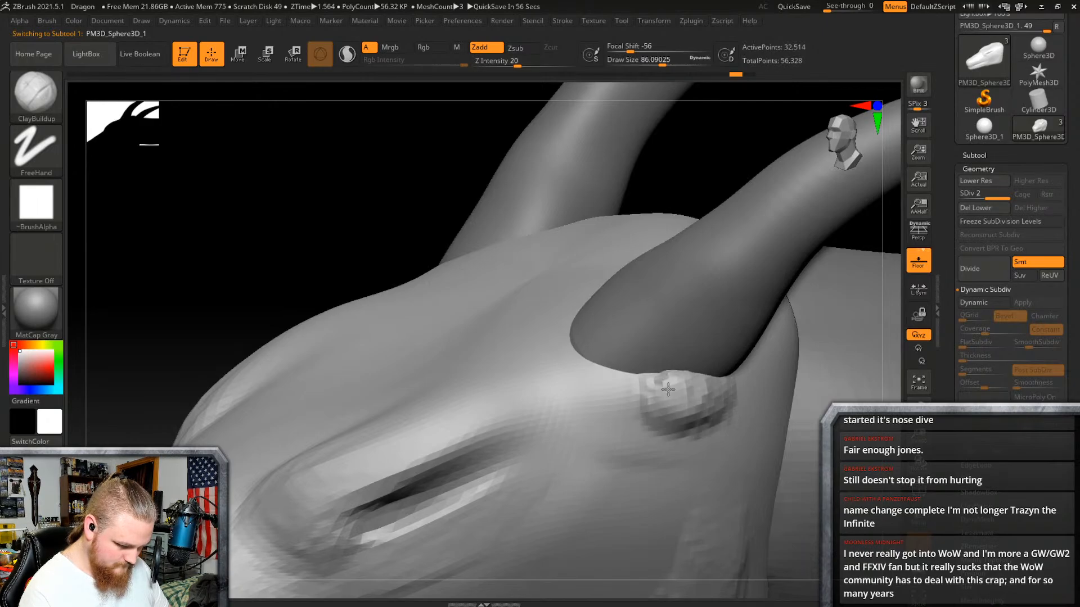
pyautogui.moveTo(612, 385); pyautogui.dragTo(591, 381)
pyautogui.moveTo(626, 349); pyautogui.dragTo(623, 414, button='right')
pyautogui.moveTo(608, 362)
pyautogui.mouseDown()
pyautogui.moveTo(566, 270)
pyautogui.moveTo(551, 316)
pyautogui.mouseUp()
pyautogui.moveTo(551, 316); pyautogui.dragTo(675, 239, button='right')
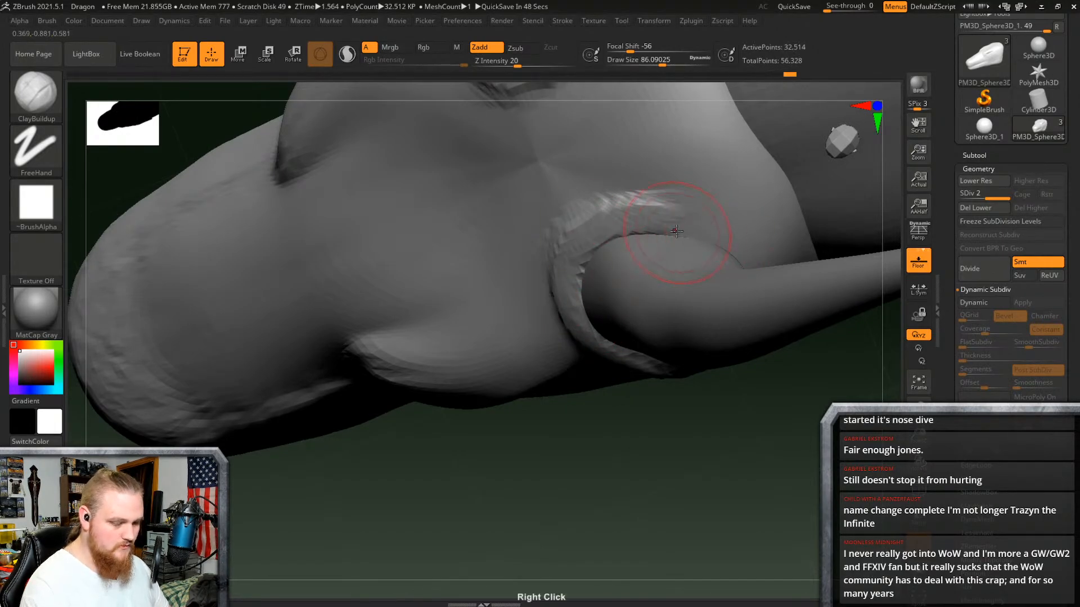
pyautogui.moveTo(677, 230)
pyautogui.mouseDown(button='right')
pyautogui.moveTo(724, 211)
pyautogui.moveTo(707, 300)
pyautogui.moveTo(705, 273)
pyautogui.mouseUp(button='right')
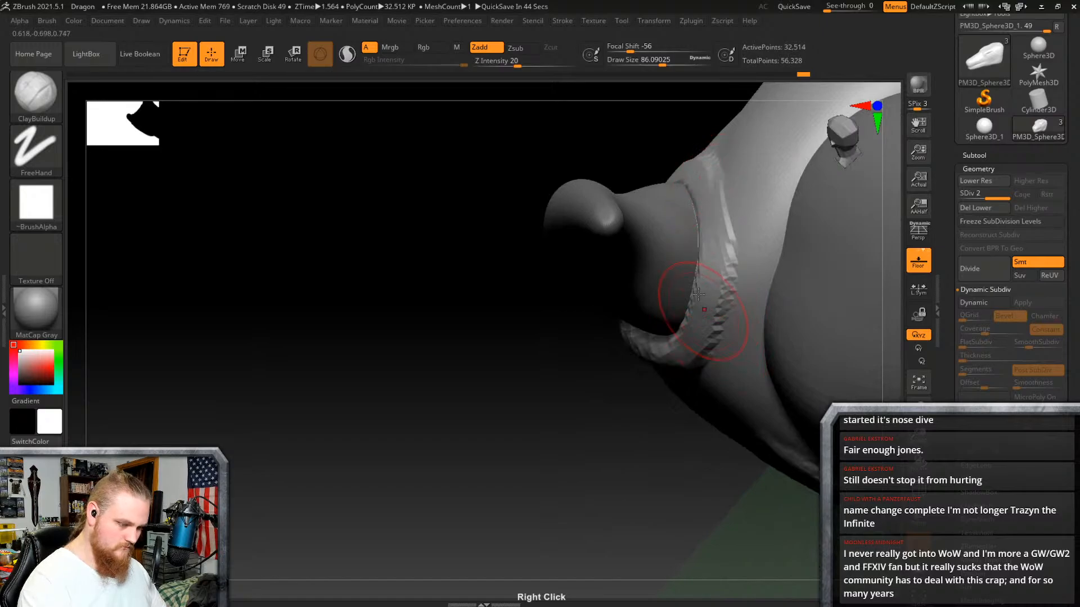
pyautogui.moveTo(696, 318); pyautogui.dragTo(707, 308, button='right')
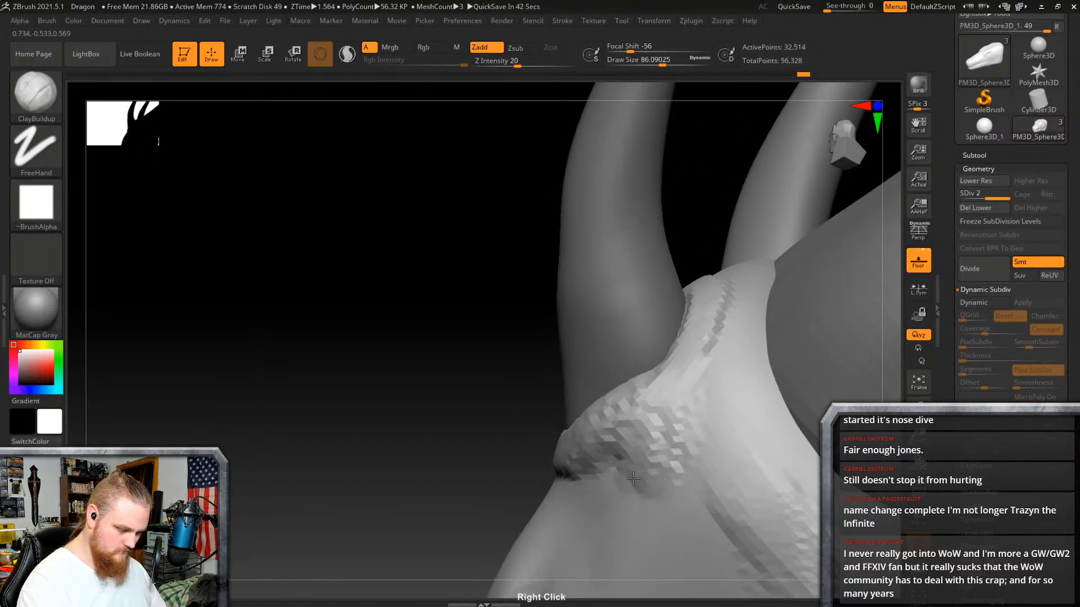
# Step: Build up clay from the front of the horn rims down along the brow ridges toward the eyes with ClayBuildup
pyautogui.moveTo(581, 458)
pyautogui.mouseDown(button='right')
pyautogui.moveTo(646, 422)
pyautogui.moveTo(555, 319)
pyautogui.mouseUp(button='right')
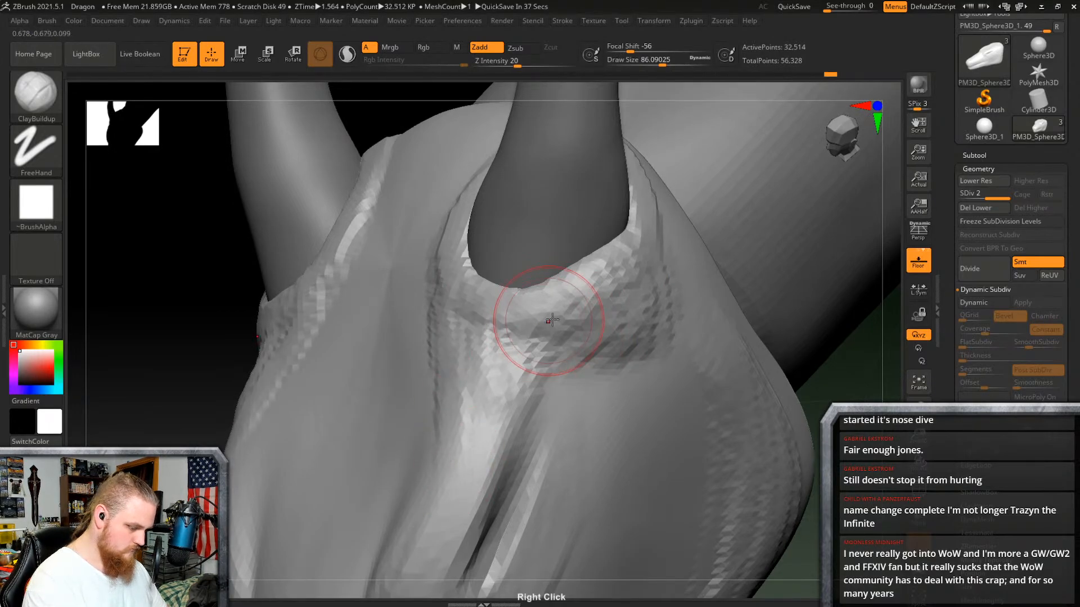
pyautogui.moveTo(530, 313)
pyautogui.mouseDown(button='right')
pyautogui.moveTo(539, 334)
pyautogui.moveTo(479, 284)
pyautogui.mouseUp(button='right')
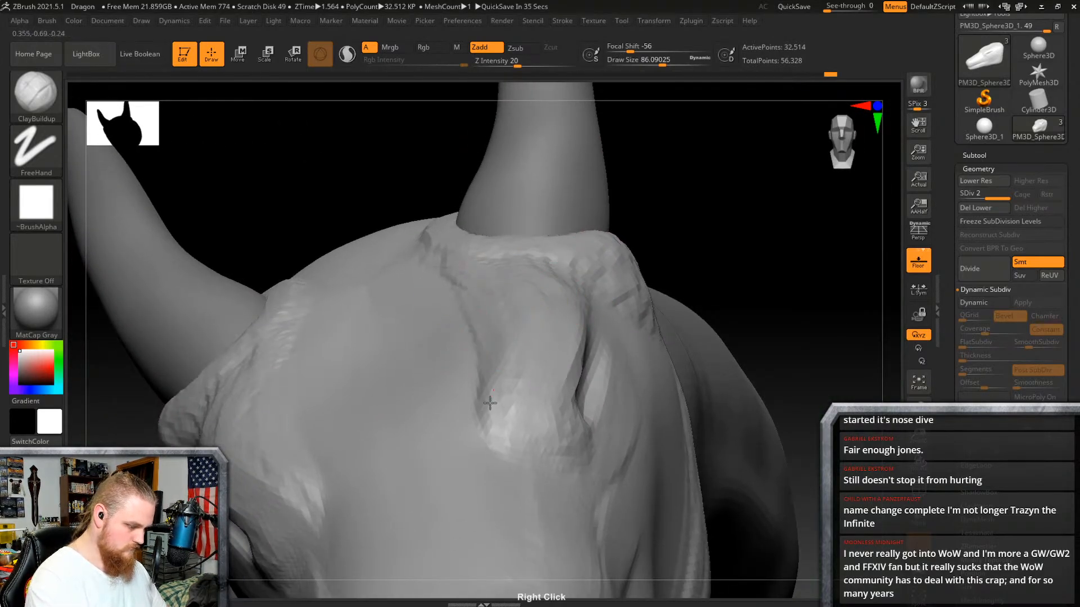
pyautogui.moveTo(477, 407); pyautogui.dragTo(525, 340)
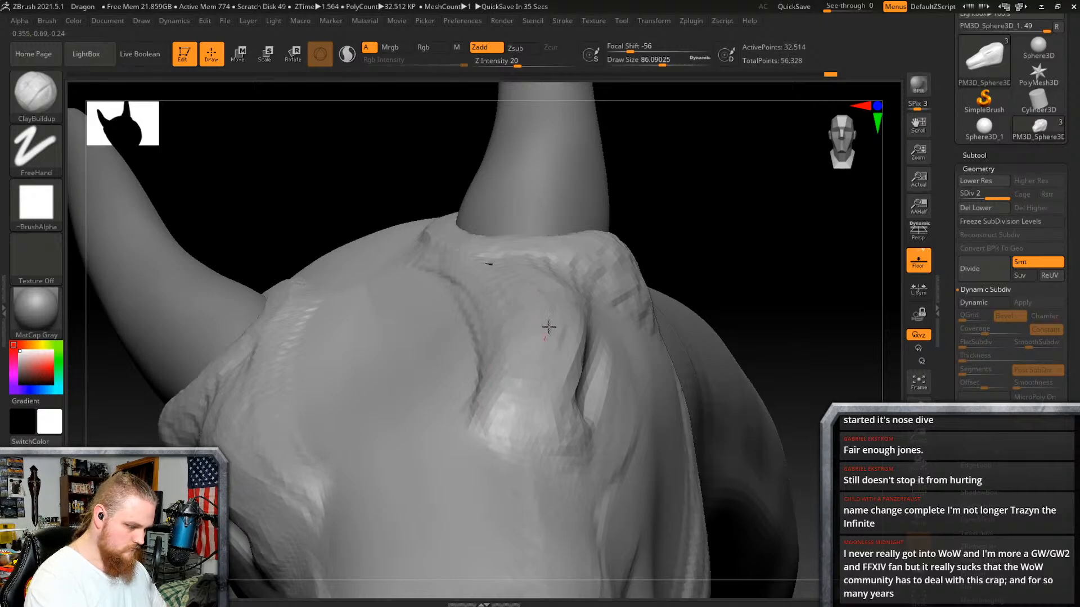
pyautogui.moveTo(506, 217); pyautogui.dragTo(501, 260, button='right')
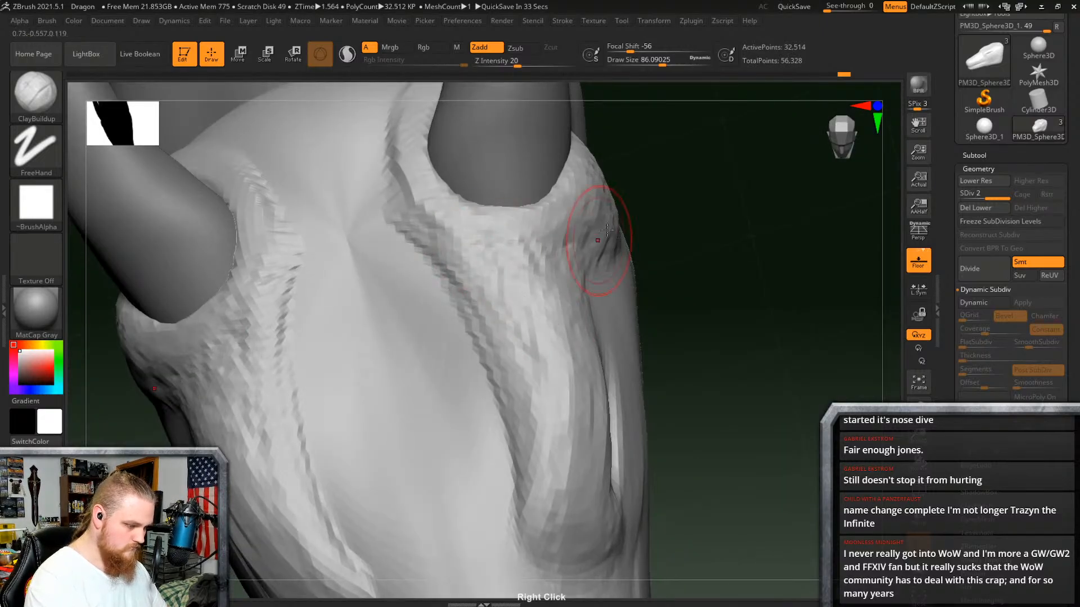
pyautogui.moveTo(607, 230); pyautogui.dragTo(602, 241, button='right')
pyautogui.moveTo(603, 242)
pyautogui.mouseDown()
pyautogui.moveTo(549, 270)
pyautogui.moveTo(563, 287)
pyautogui.mouseUp()
pyautogui.moveTo(603, 291)
pyautogui.mouseDown(button='right')
pyautogui.moveTo(648, 301)
pyautogui.moveTo(713, 347)
pyautogui.mouseUp(button='right')
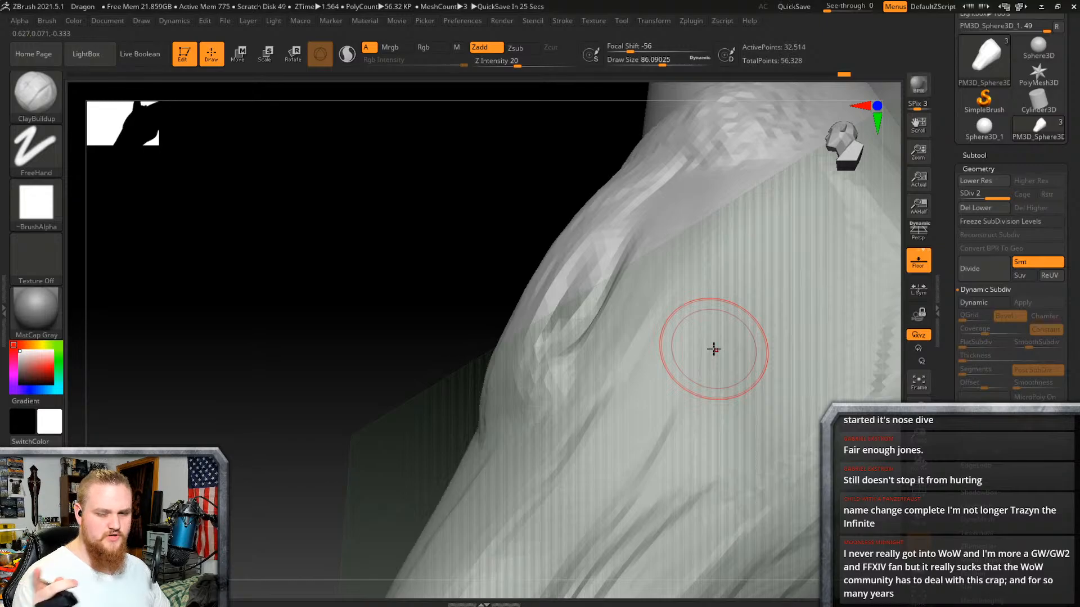
# Step: Thicken the front half of the mirrored brow ridges above the eyes with broad clay strokes
pyautogui.moveTo(699, 306)
pyautogui.mouseDown(button='right')
pyautogui.moveTo(769, 330)
pyautogui.moveTo(733, 361)
pyautogui.moveTo(713, 315)
pyautogui.moveTo(723, 339)
pyautogui.moveTo(587, 459)
pyautogui.mouseUp(button='right')
pyautogui.moveTo(564, 461)
pyautogui.mouseDown()
pyautogui.moveTo(519, 468)
pyautogui.moveTo(442, 389)
pyautogui.moveTo(429, 340)
pyautogui.moveTo(468, 466)
pyautogui.mouseUp()
pyautogui.moveTo(395, 241)
pyautogui.mouseDown()
pyautogui.moveTo(410, 356)
pyautogui.moveTo(453, 443)
pyautogui.mouseUp()
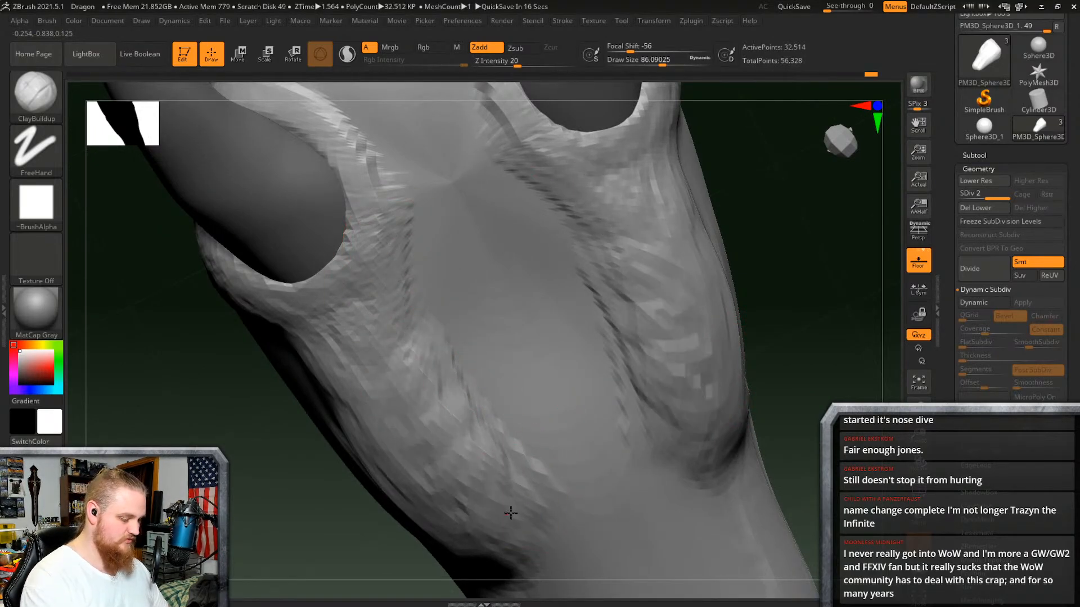
# Step: Carve down the forehead between the two horn bases and smooth the hollow into the skull
pyautogui.moveTo(638, 360); pyautogui.dragTo(718, 332, button='right')
pyautogui.moveTo(747, 409)
pyautogui.mouseDown(button='right')
pyautogui.moveTo(744, 342)
pyautogui.moveTo(713, 355)
pyautogui.mouseUp(button='right')
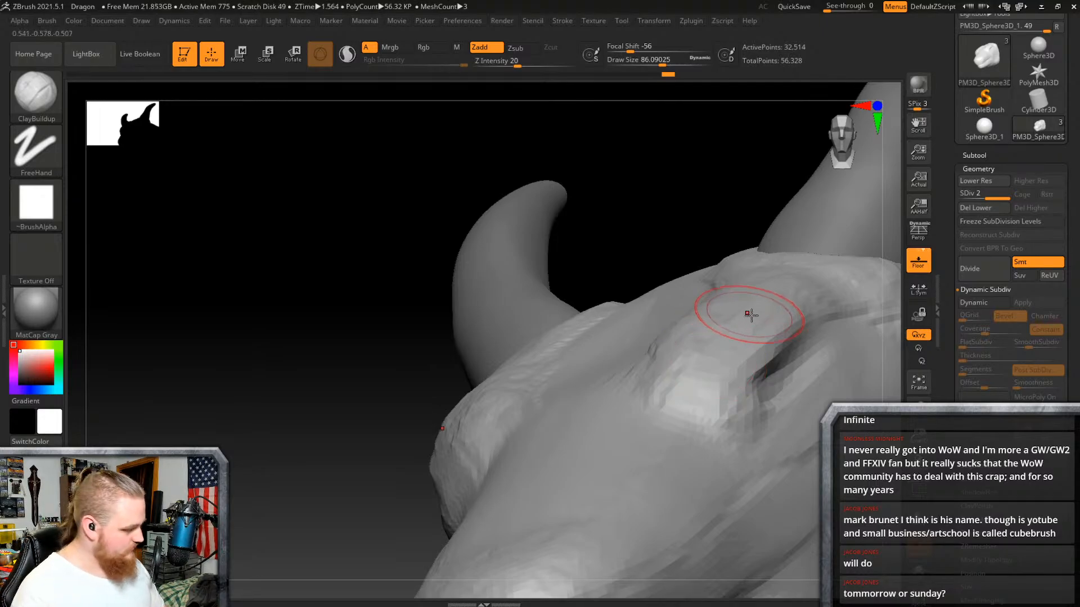
pyautogui.moveTo(735, 314)
pyautogui.mouseDown(button='right')
pyautogui.moveTo(749, 354)
pyautogui.moveTo(669, 325)
pyautogui.mouseUp(button='right')
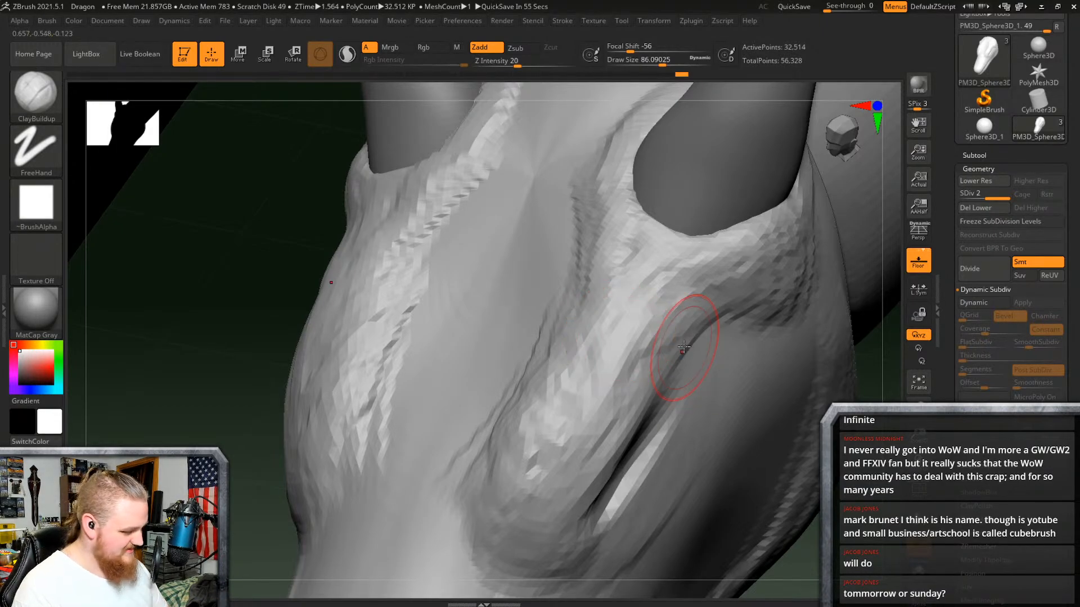
pyautogui.moveTo(682, 342)
pyautogui.mouseDown(button='right')
pyautogui.moveTo(682, 285)
pyautogui.moveTo(628, 350)
pyautogui.mouseUp(button='right')
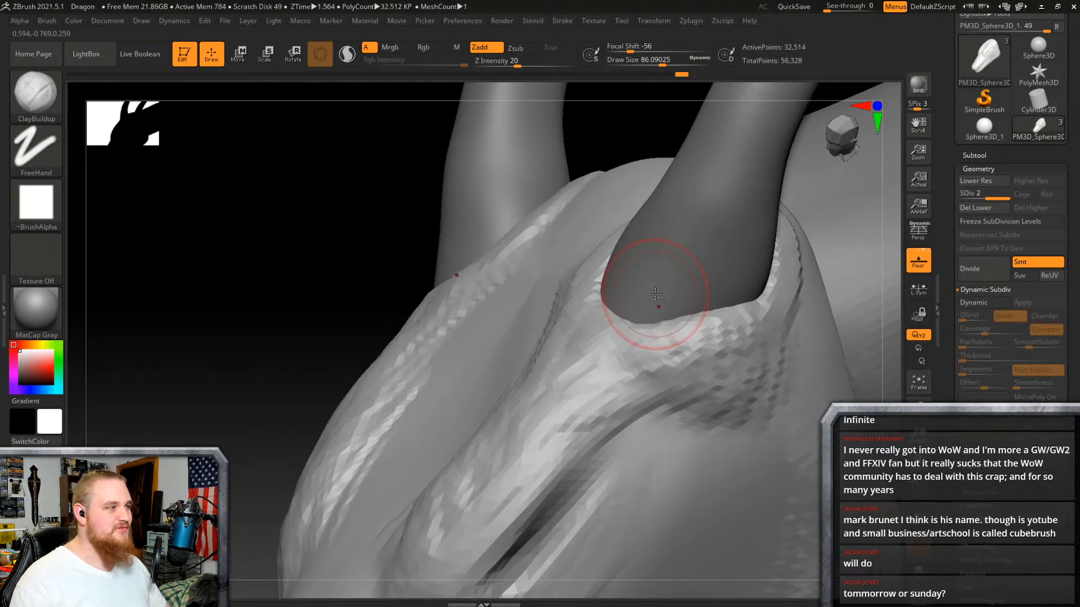
pyautogui.moveTo(698, 377)
pyautogui.keyDown('alt'); pyautogui.mouseDown(button='right')
pyautogui.moveTo(735, 293)
pyautogui.moveTo(761, 302)
pyautogui.moveTo(701, 376)
pyautogui.moveTo(667, 469)
pyautogui.mouseUp(button='right'); pyautogui.keyUp('alt')
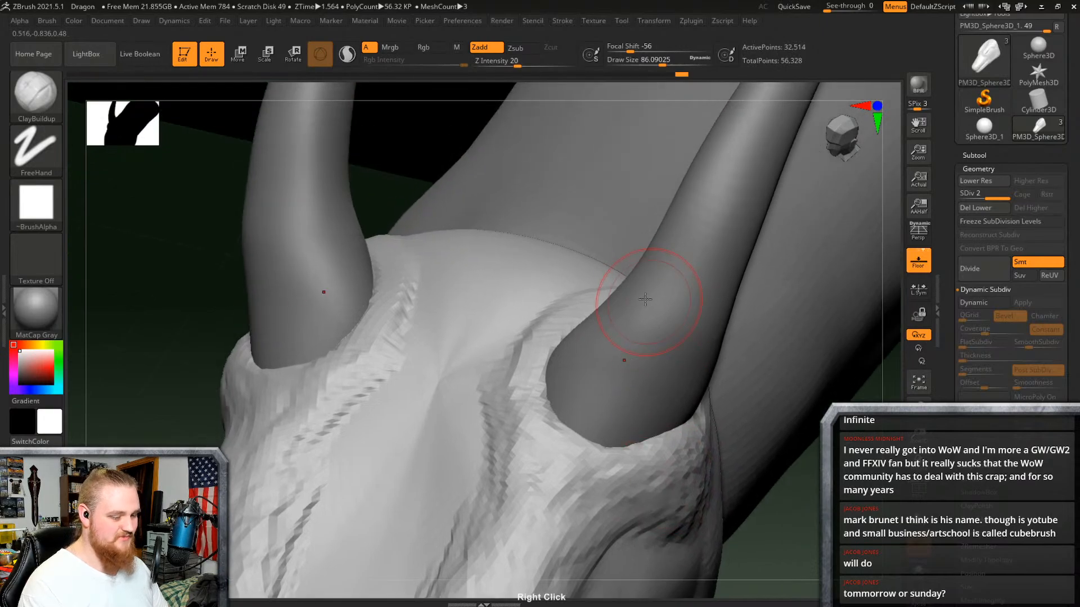
pyautogui.moveTo(646, 303); pyautogui.dragTo(598, 325, button='right')
pyautogui.moveTo(466, 303)
pyautogui.keyDown('alt'); pyautogui.mouseDown()
pyautogui.moveTo(477, 239)
pyautogui.moveTo(487, 272)
pyautogui.moveTo(540, 242)
pyautogui.moveTo(480, 348)
pyautogui.moveTo(460, 310)
pyautogui.mouseUp(); pyautogui.keyUp('alt')
pyautogui.press('shift')
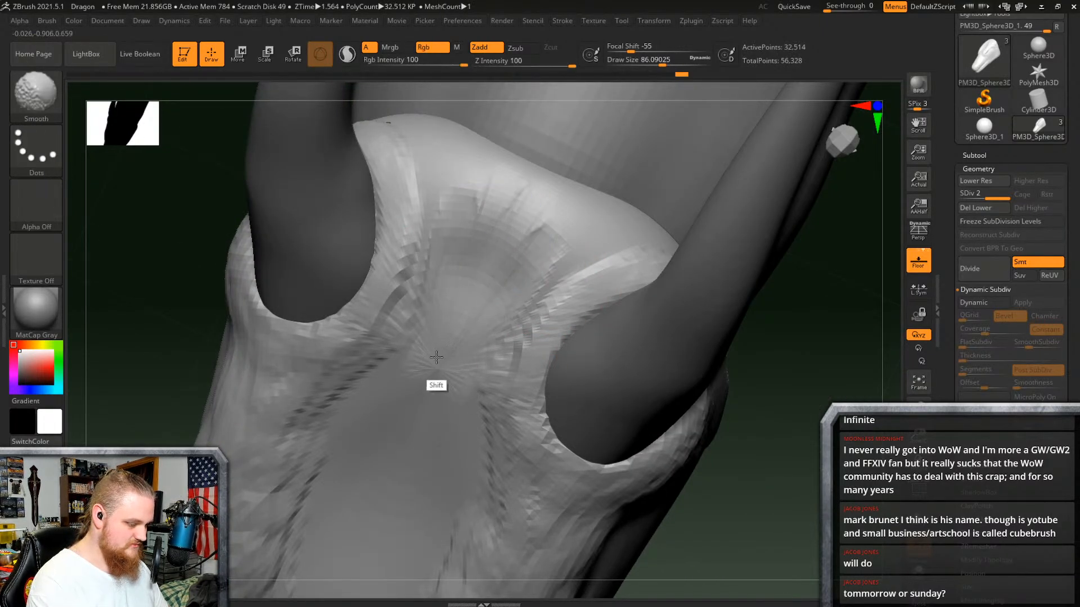
pyautogui.moveTo(505, 187); pyautogui.dragTo(647, 188, button='right')
pyautogui.keyDown('shift'); pyautogui.moveTo(483, 304); pyautogui.dragTo(461, 383); pyautogui.keyUp('shift')
# Step: Carve down the bridge of the snout in front of the brow ridges and smooth it along its length
pyautogui.moveTo(461, 382)
pyautogui.mouseDown(button='right')
pyautogui.moveTo(540, 282)
pyautogui.moveTo(629, 258)
pyautogui.moveTo(682, 290)
pyautogui.mouseUp(button='right')
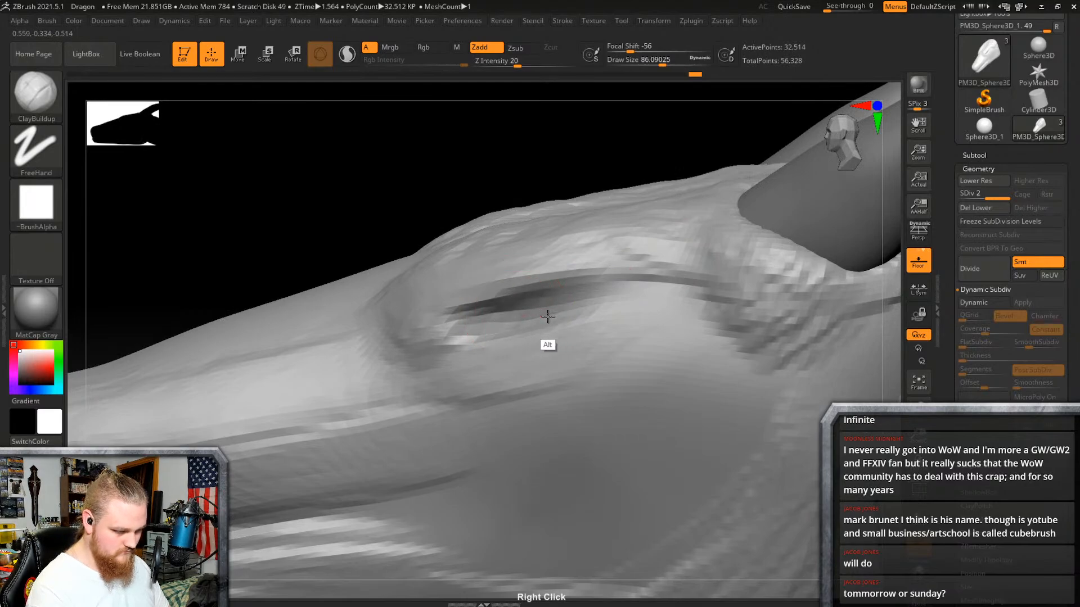
pyautogui.moveTo(527, 329); pyautogui.dragTo(598, 239, button='right')
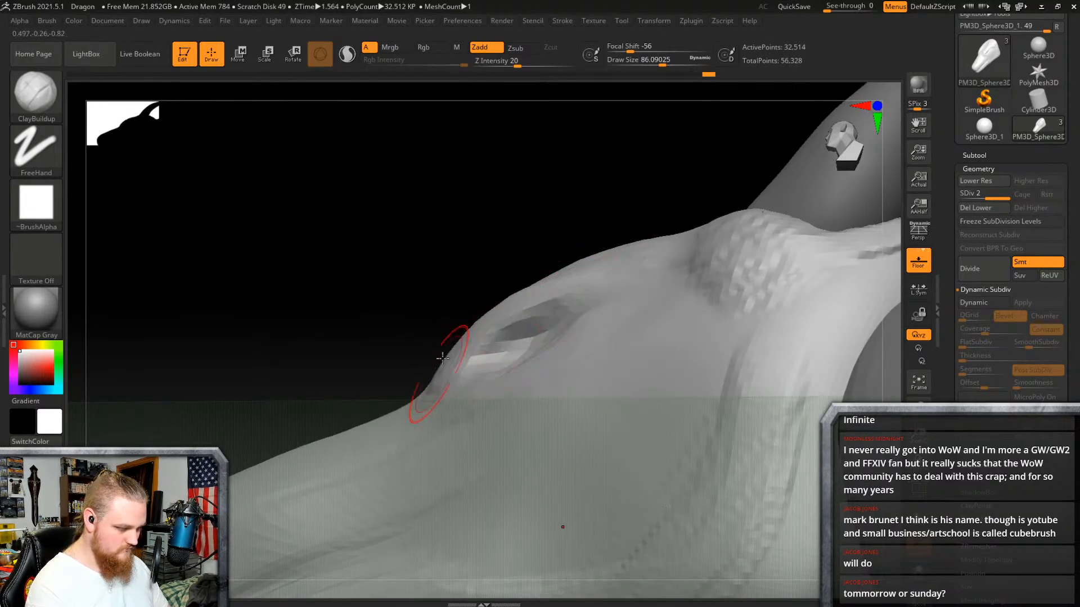
pyautogui.moveTo(621, 321); pyautogui.dragTo(663, 222, button='right')
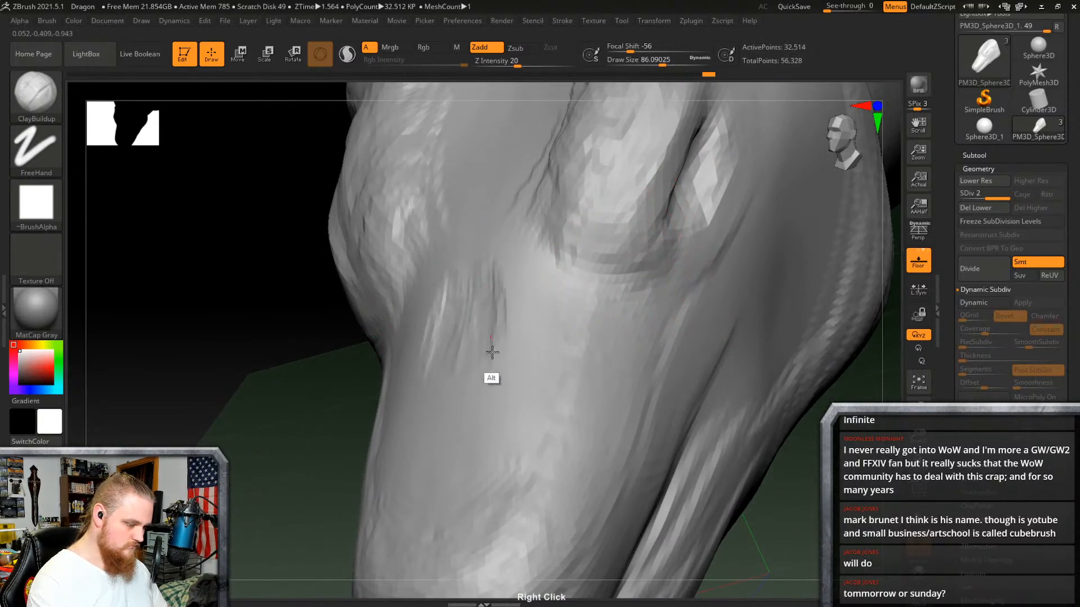
pyautogui.moveTo(542, 326); pyautogui.dragTo(571, 345, button='right')
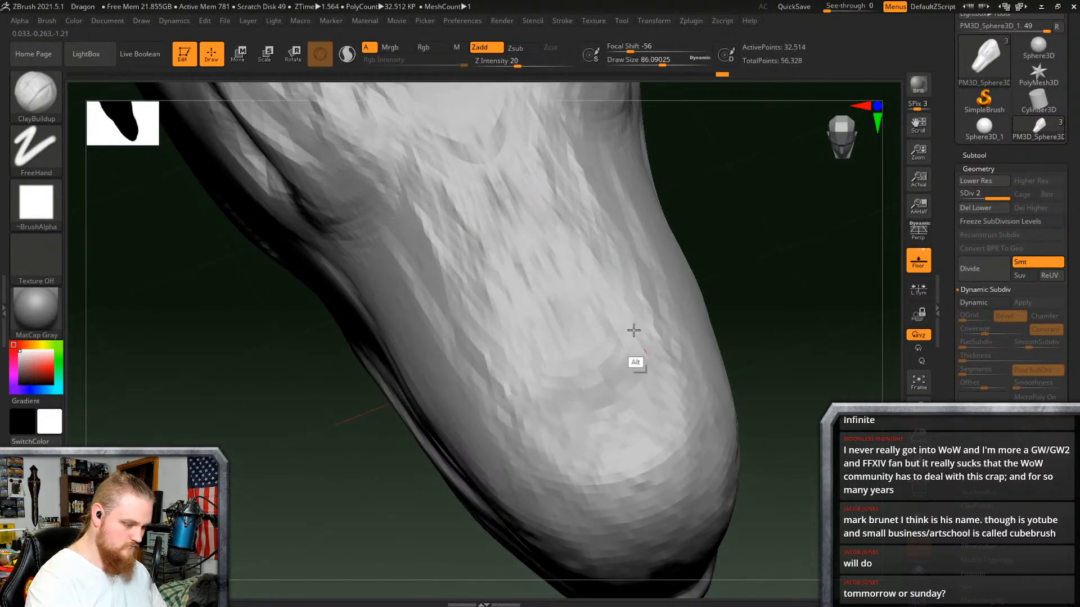
pyautogui.moveTo(613, 226)
pyautogui.mouseDown(button='right')
pyautogui.moveTo(643, 159)
pyautogui.moveTo(639, 441)
pyautogui.moveTo(610, 222)
pyautogui.mouseUp(button='right')
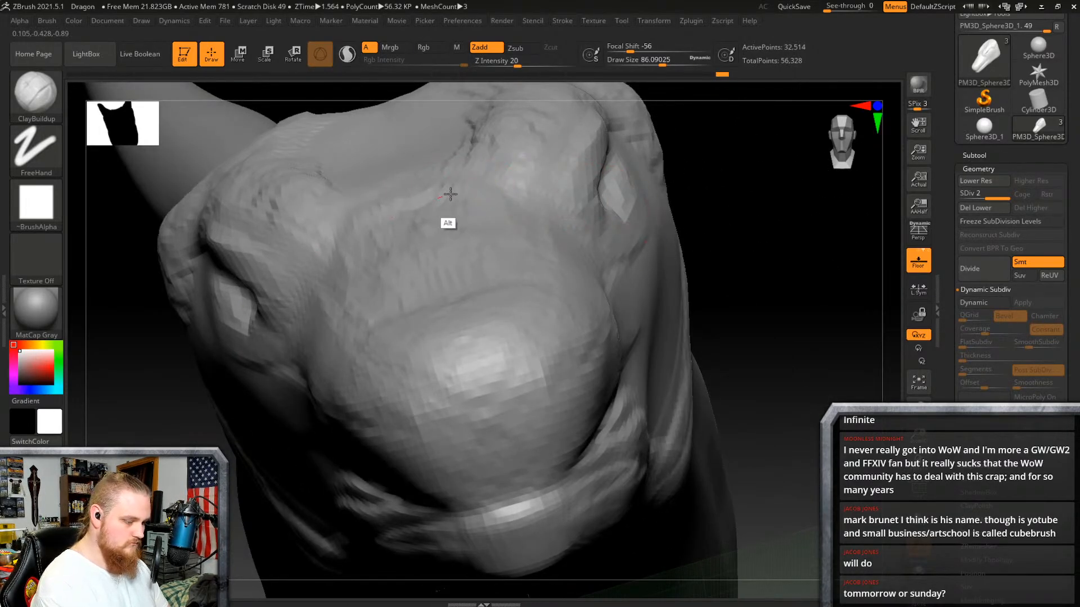
pyautogui.press('shift')
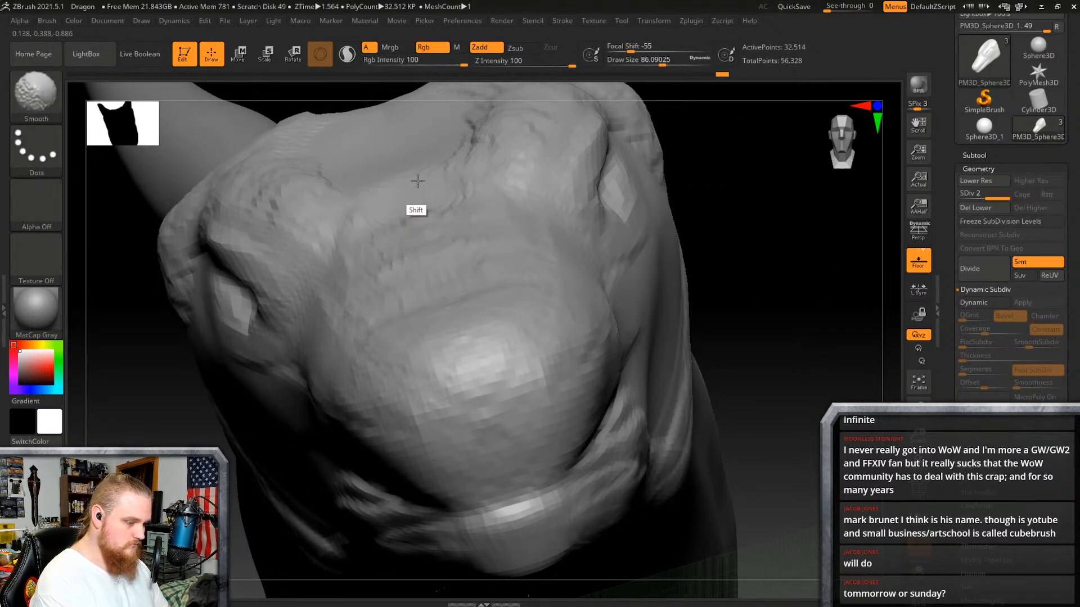
pyautogui.moveTo(399, 258); pyautogui.dragTo(534, 307, button='right')
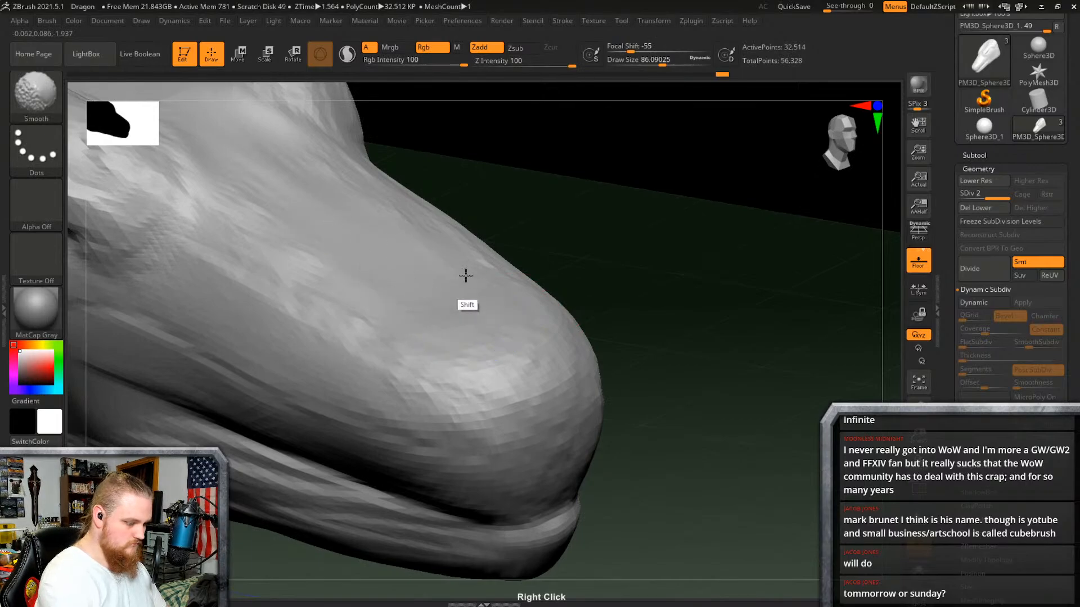
pyautogui.moveTo(289, 241)
pyautogui.mouseDown(button='right')
pyautogui.moveTo(574, 366)
pyautogui.moveTo(611, 277)
pyautogui.moveTo(665, 255)
pyautogui.moveTo(615, 246)
pyautogui.moveTo(649, 230)
pyautogui.mouseUp(button='right')
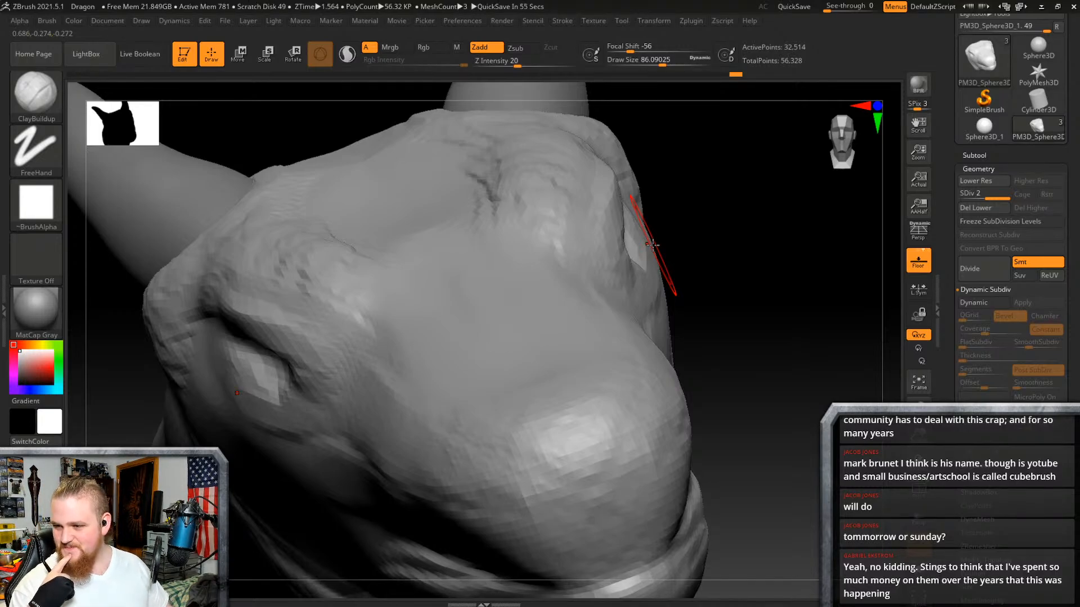
# Step: Carve the eye sockets deeper under the brow ridges and smooth the area along their lower edges
pyautogui.moveTo(646, 326)
pyautogui.mouseDown(button='right')
pyautogui.moveTo(731, 281)
pyautogui.moveTo(832, 320)
pyautogui.moveTo(673, 365)
pyautogui.moveTo(778, 338)
pyautogui.moveTo(591, 302)
pyautogui.moveTo(669, 237)
pyautogui.moveTo(697, 330)
pyautogui.moveTo(643, 358)
pyautogui.moveTo(531, 314)
pyautogui.mouseUp(button='right')
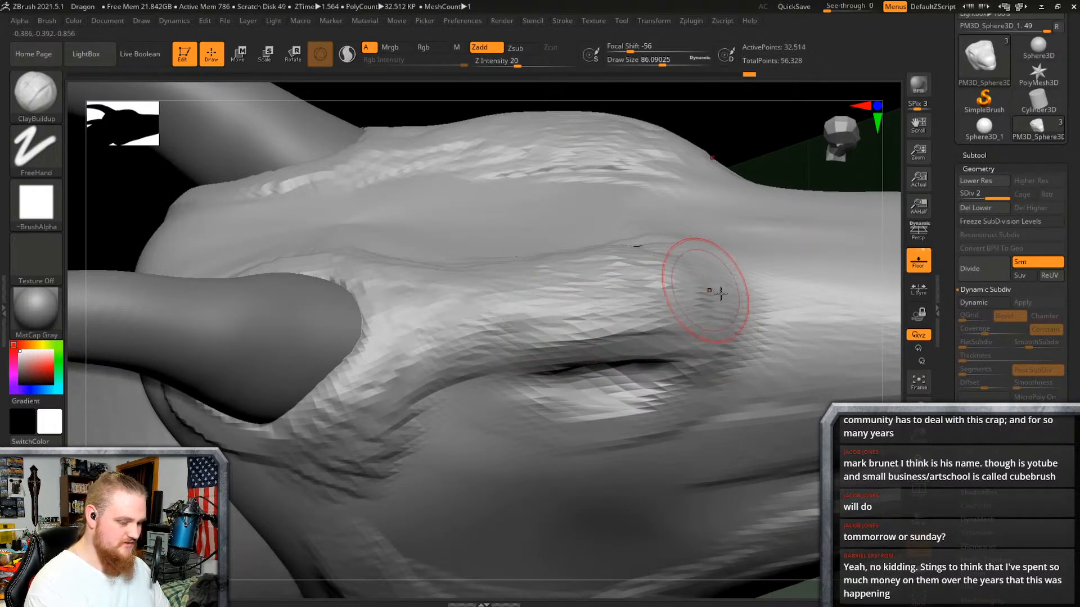
pyautogui.moveTo(720, 293); pyautogui.dragTo(752, 318, button='right')
pyautogui.moveTo(627, 276); pyautogui.dragTo(682, 273, button='right')
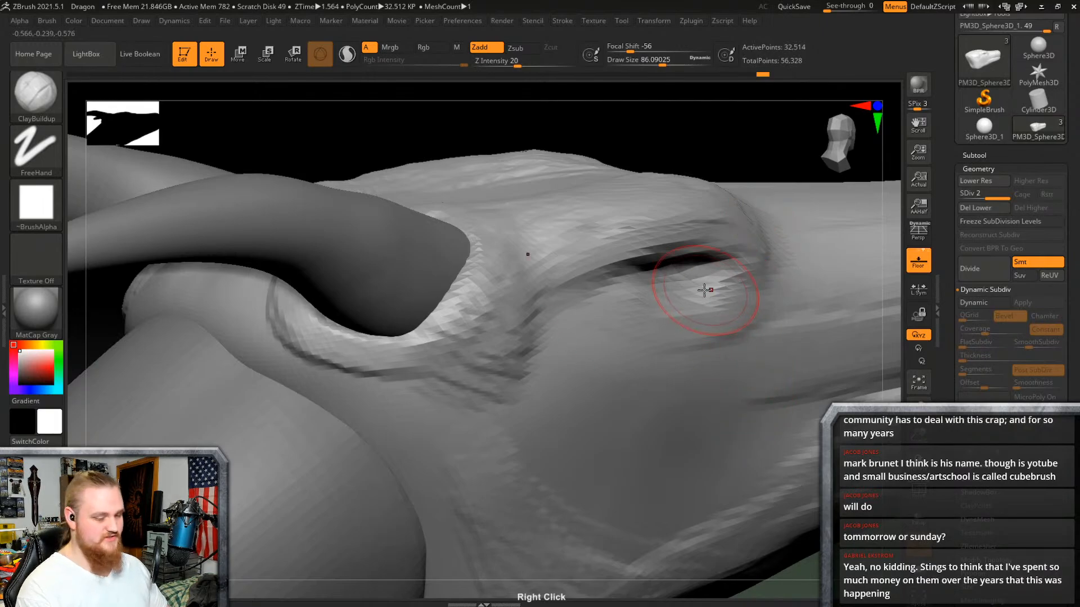
pyautogui.moveTo(705, 290); pyautogui.dragTo(664, 294, button='right')
pyautogui.moveTo(727, 218); pyautogui.dragTo(644, 282, button='right')
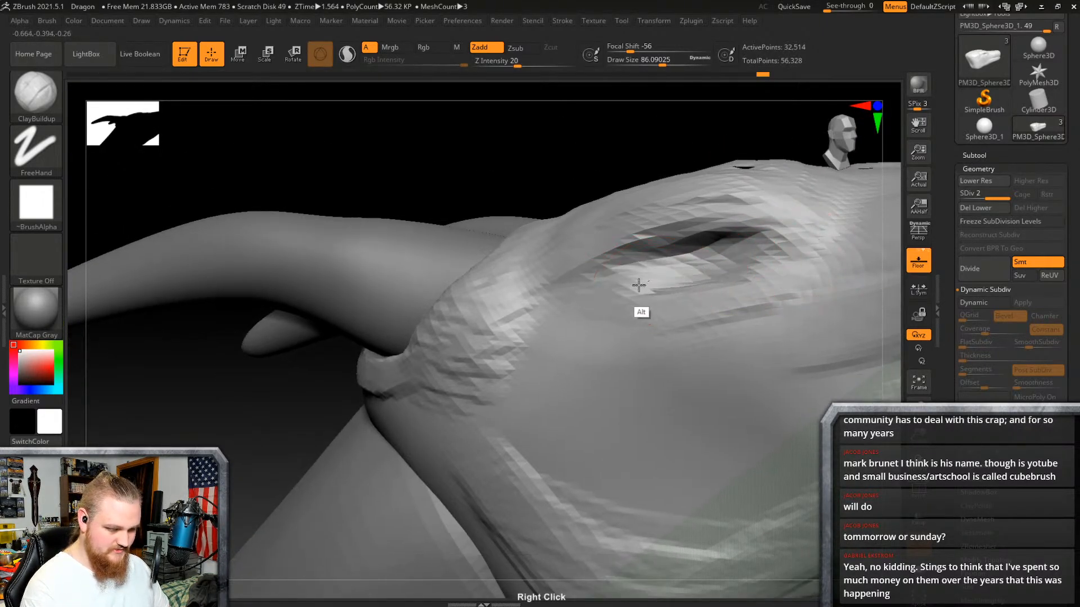
pyautogui.moveTo(776, 272); pyautogui.dragTo(749, 319, button='right')
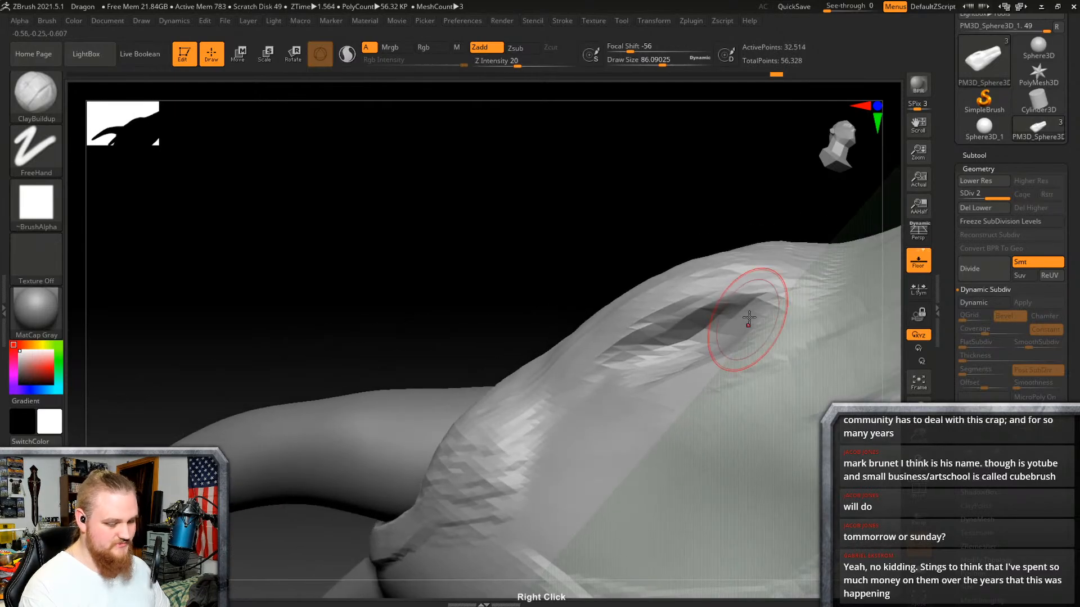
pyautogui.moveTo(717, 353)
pyautogui.mouseDown(button='right')
pyautogui.moveTo(728, 329)
pyautogui.moveTo(795, 294)
pyautogui.moveTo(781, 293)
pyautogui.mouseUp(button='right')
pyautogui.press('shift')
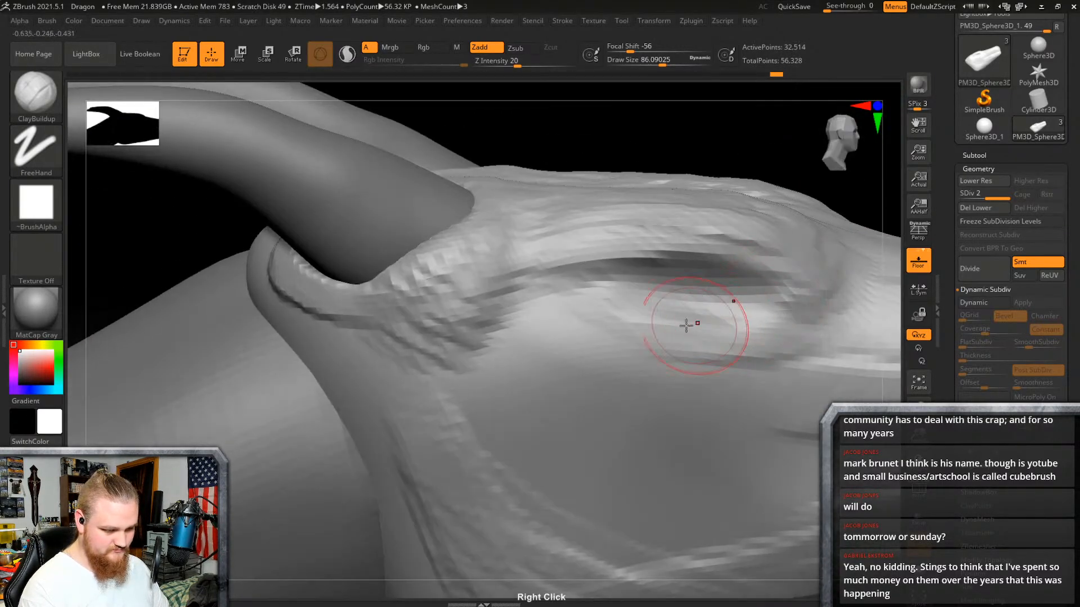
pyautogui.keyDown('shift'); pyautogui.moveTo(686, 326); pyautogui.dragTo(817, 311); pyautogui.keyUp('shift')
pyautogui.moveTo(759, 292)
pyautogui.keyDown('alt'); pyautogui.mouseDown()
pyautogui.moveTo(670, 275)
pyautogui.moveTo(810, 281)
pyautogui.mouseUp(); pyautogui.keyUp('alt')
# Step: Flatten the front face of the snout above the mouth with vertical strokes and smooth the surface
pyautogui.moveTo(810, 282)
pyautogui.mouseDown(button='right')
pyautogui.moveTo(718, 289)
pyautogui.moveTo(707, 309)
pyautogui.moveTo(740, 314)
pyautogui.moveTo(466, 221)
pyautogui.moveTo(600, 270)
pyautogui.moveTo(593, 236)
pyautogui.moveTo(675, 294)
pyautogui.moveTo(641, 326)
pyautogui.moveTo(586, 292)
pyautogui.mouseUp(button='right')
pyautogui.moveTo(556, 220); pyautogui.dragTo(558, 290)
pyautogui.moveTo(589, 208); pyautogui.dragTo(597, 287)
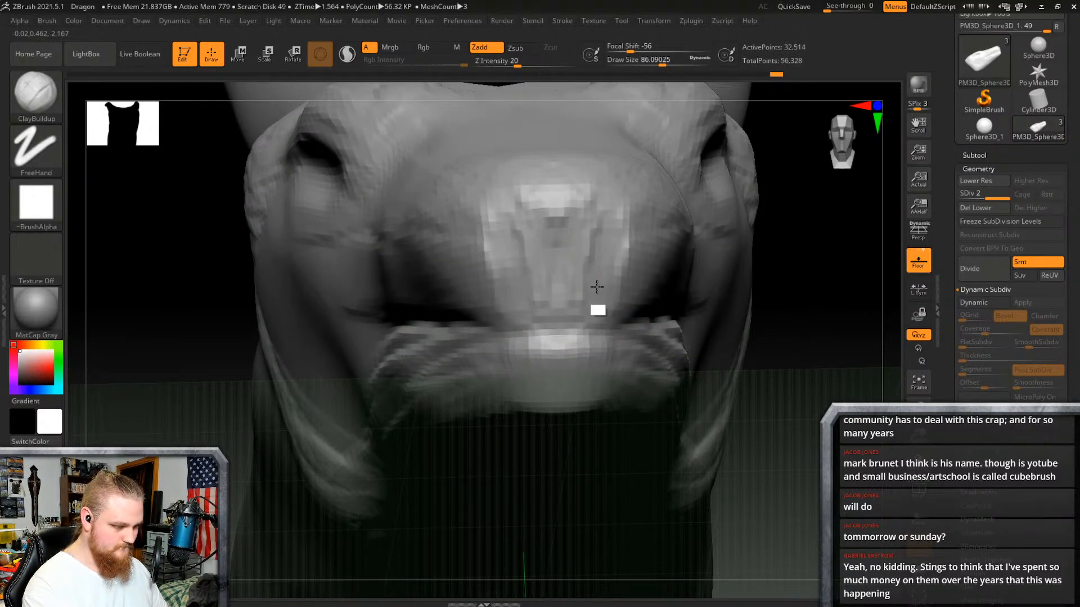
pyautogui.moveTo(627, 217); pyautogui.dragTo(744, 300, button='right')
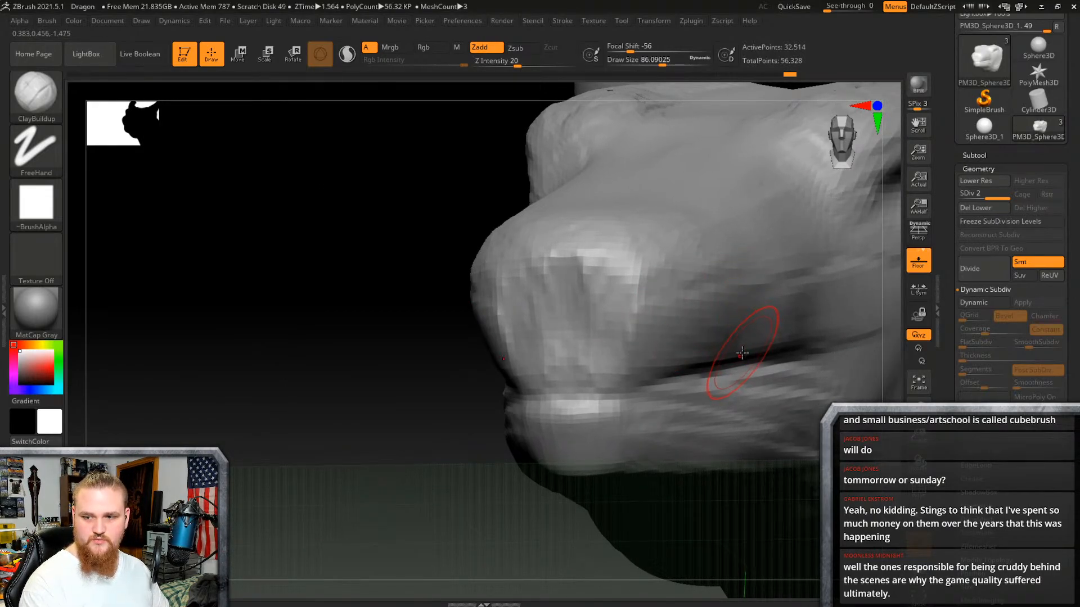
pyautogui.moveTo(758, 325)
pyautogui.mouseDown(button='right')
pyautogui.moveTo(684, 366)
pyautogui.moveTo(635, 287)
pyautogui.mouseUp(button='right')
pyautogui.press('shift')
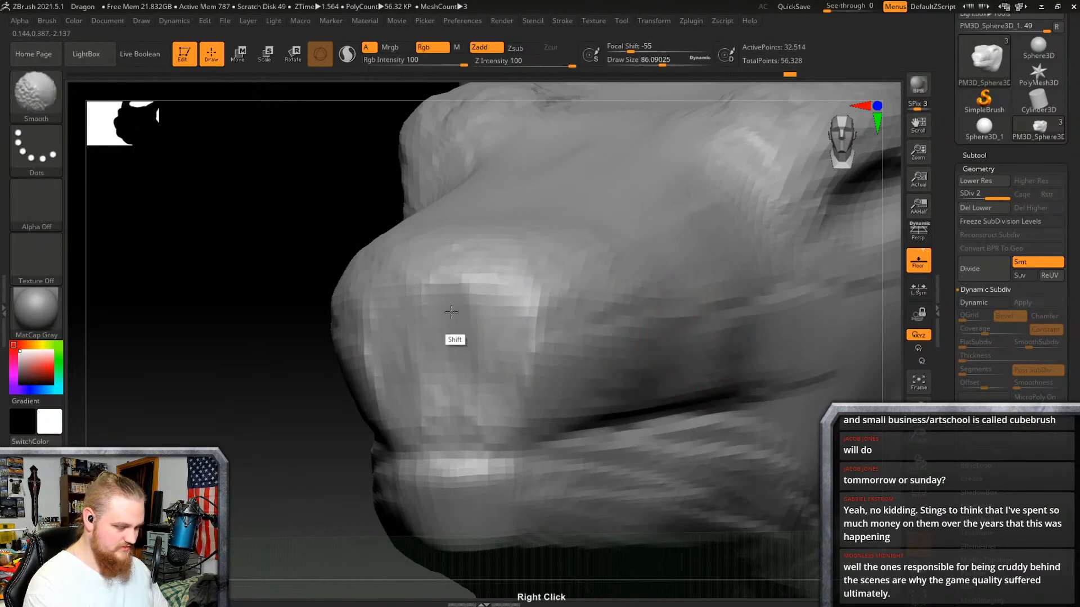
pyautogui.moveTo(501, 338)
pyautogui.keyDown('shift'); pyautogui.mouseDown()
pyautogui.moveTo(498, 376)
pyautogui.moveTo(474, 302)
pyautogui.mouseUp(); pyautogui.keyUp('shift')
# Step: Reduce the brush draw size to about 23 and carve the mouth line across the front of the snout
pyautogui.moveTo(475, 301)
pyautogui.mouseDown(button='right')
pyautogui.moveTo(771, 306)
pyautogui.moveTo(682, 352)
pyautogui.mouseUp(button='right')
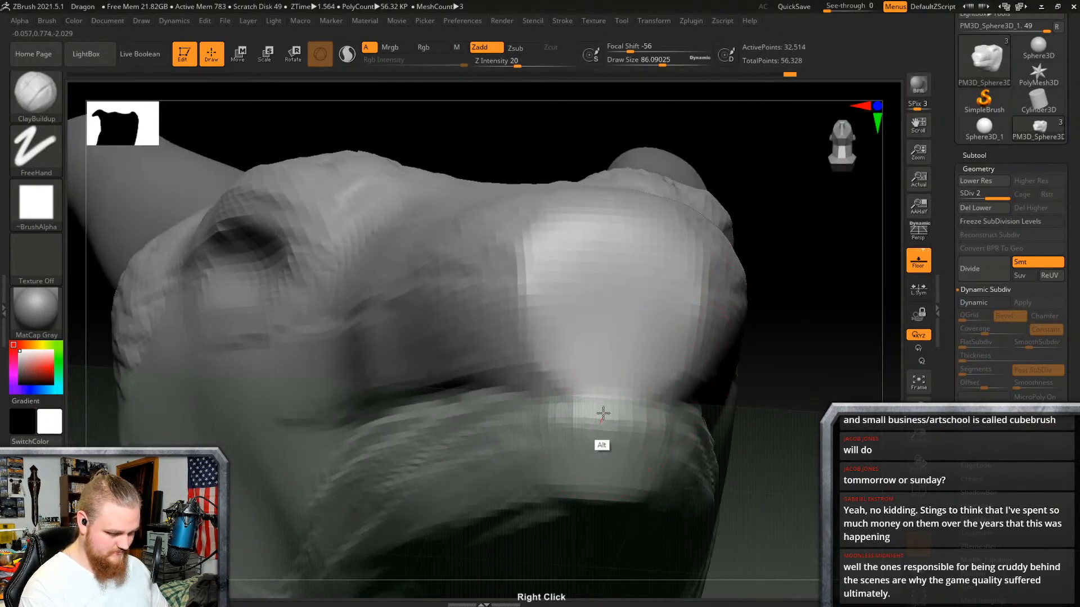
pyautogui.moveTo(622, 429); pyautogui.dragTo(740, 347, button='right')
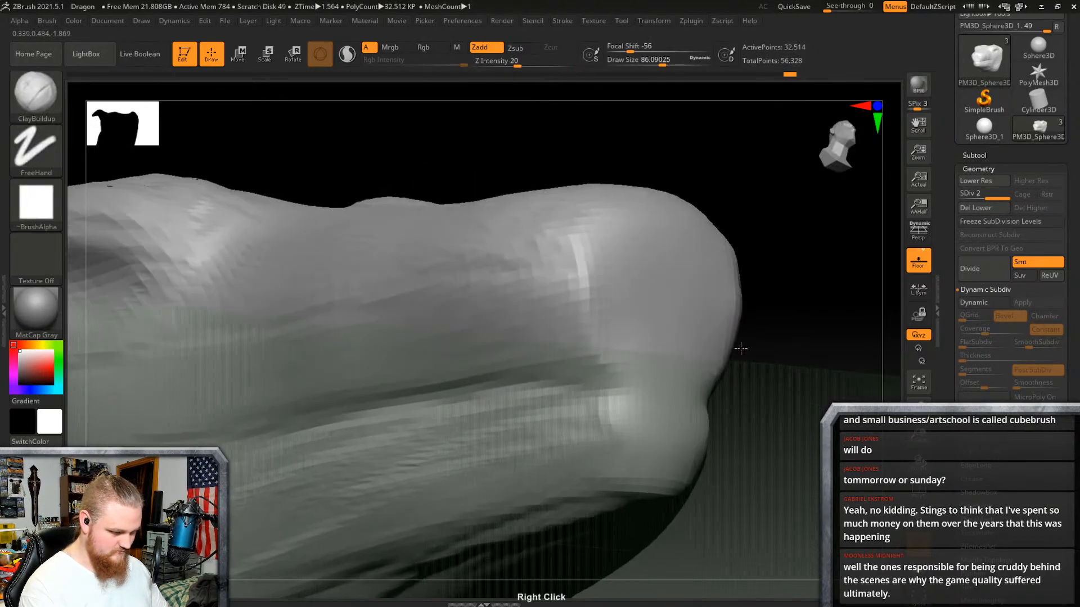
pyautogui.moveTo(650, 385); pyautogui.dragTo(663, 399, button='right')
pyautogui.rightClick(663, 398)
pyautogui.moveTo(663, 399); pyautogui.dragTo(657, 399)
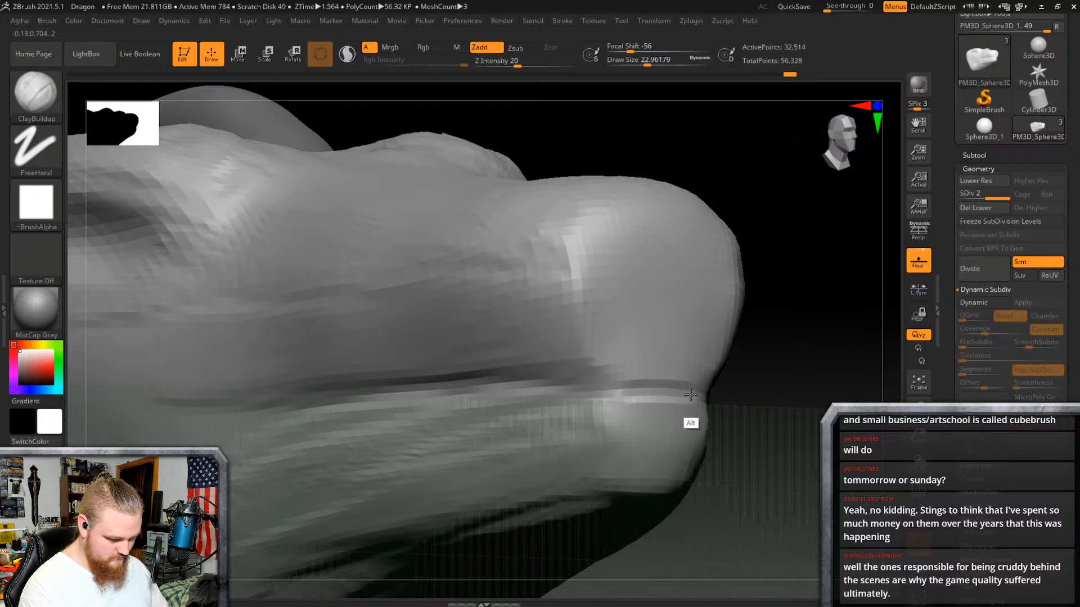
# Step: Carve a mirrored pair of small slanted nostrils into the upper front of the snout
pyautogui.moveTo(783, 391)
pyautogui.mouseDown(button='right')
pyautogui.moveTo(687, 378)
pyautogui.moveTo(696, 457)
pyautogui.mouseUp(button='right')
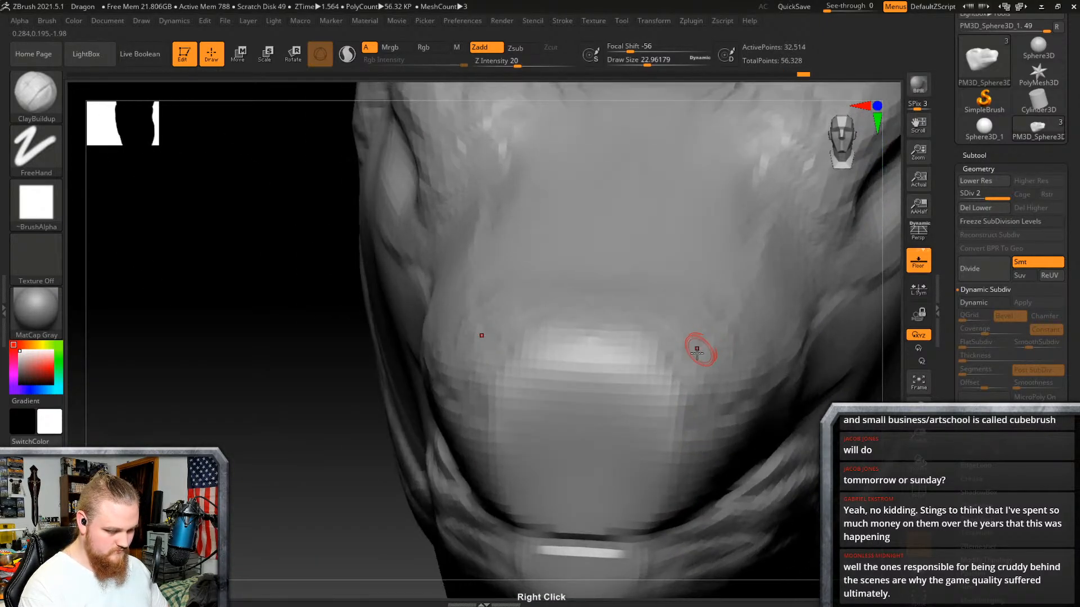
pyautogui.moveTo(660, 384)
pyautogui.keyDown('alt'); pyautogui.mouseDown()
pyautogui.moveTo(646, 397)
pyautogui.moveTo(666, 359)
pyautogui.mouseUp(); pyautogui.keyUp('alt')
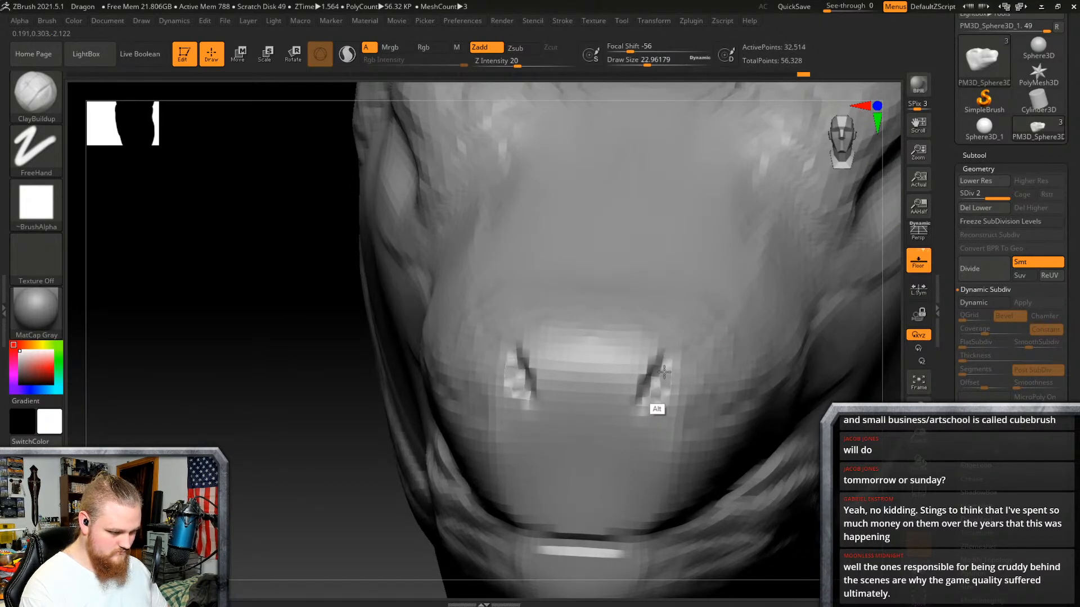
pyautogui.moveTo(664, 371); pyautogui.dragTo(557, 381, button='right')
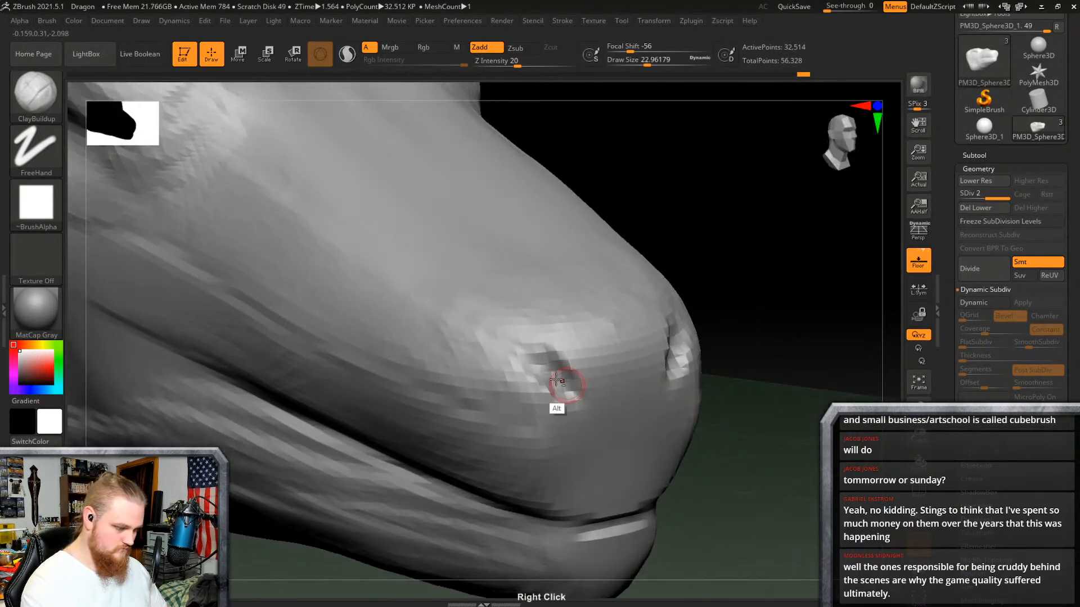
pyautogui.moveTo(557, 381)
pyautogui.keyDown('alt'); pyautogui.mouseDown()
pyautogui.moveTo(525, 361)
pyautogui.moveTo(550, 379)
pyautogui.moveTo(545, 365)
pyautogui.mouseUp(); pyautogui.keyUp('alt')
pyautogui.moveTo(703, 321)
pyautogui.mouseDown(button='right')
pyautogui.moveTo(702, 341)
pyautogui.moveTo(684, 347)
pyautogui.moveTo(703, 313)
pyautogui.moveTo(698, 338)
pyautogui.mouseUp(button='right')
# Step: Set the brush intensity to 18 and draw size to about 48, and build up clay around the nostrils and down the snout's front and sides
pyautogui.rightClick(598, 452)
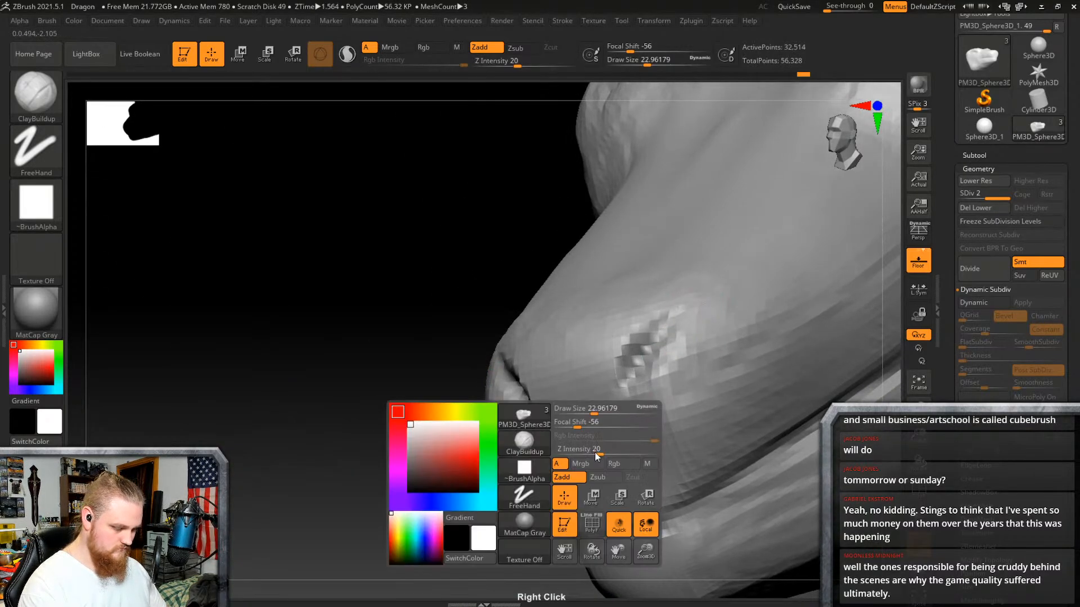
pyautogui.moveTo(597, 455); pyautogui.dragTo(594, 454)
pyautogui.moveTo(590, 441); pyautogui.dragTo(602, 438, button='right')
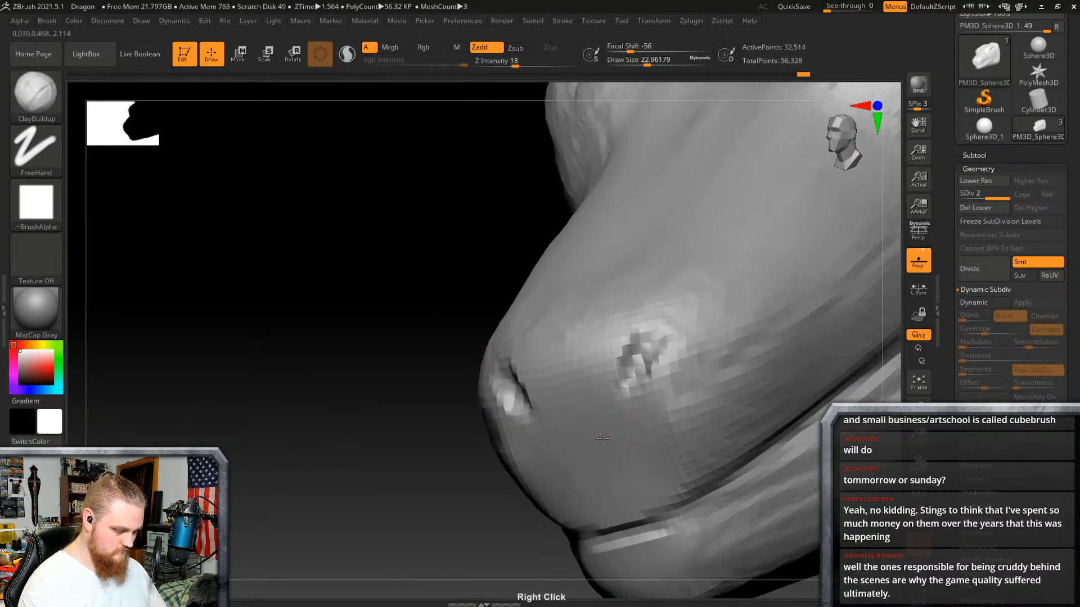
pyautogui.rightClick(603, 445)
pyautogui.moveTo(599, 412)
pyautogui.mouseDown()
pyautogui.moveTo(597, 433)
pyautogui.moveTo(634, 491)
pyautogui.mouseUp()
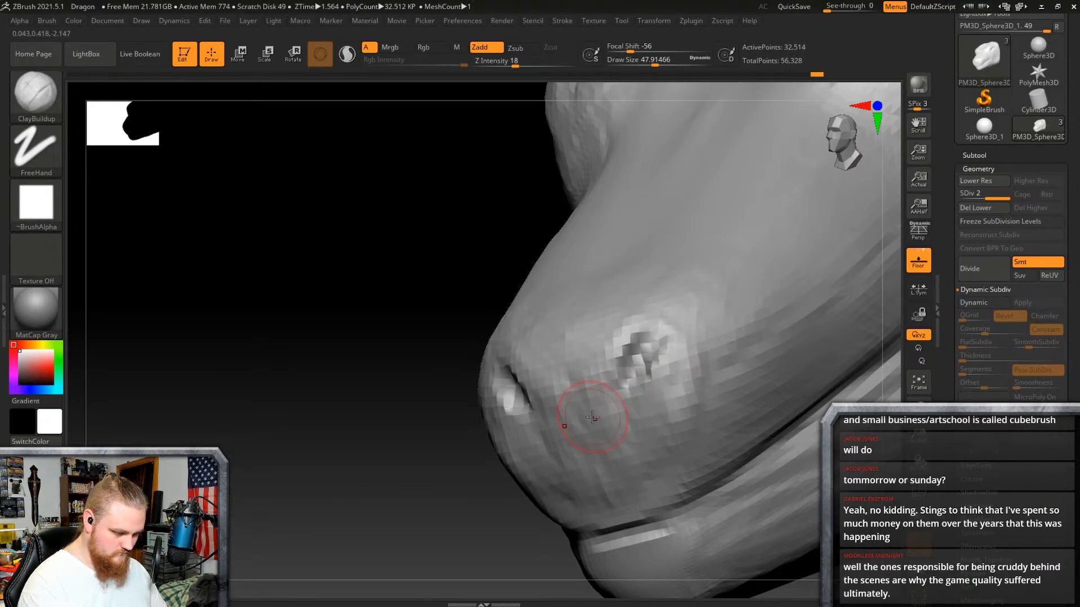
pyautogui.moveTo(662, 386)
pyautogui.mouseDown(button='right')
pyautogui.moveTo(750, 345)
pyautogui.moveTo(701, 332)
pyautogui.moveTo(603, 450)
pyautogui.moveTo(692, 350)
pyautogui.moveTo(747, 374)
pyautogui.moveTo(696, 446)
pyautogui.moveTo(657, 385)
pyautogui.moveTo(774, 356)
pyautogui.moveTo(752, 323)
pyautogui.moveTo(520, 346)
pyautogui.mouseUp(button='right')
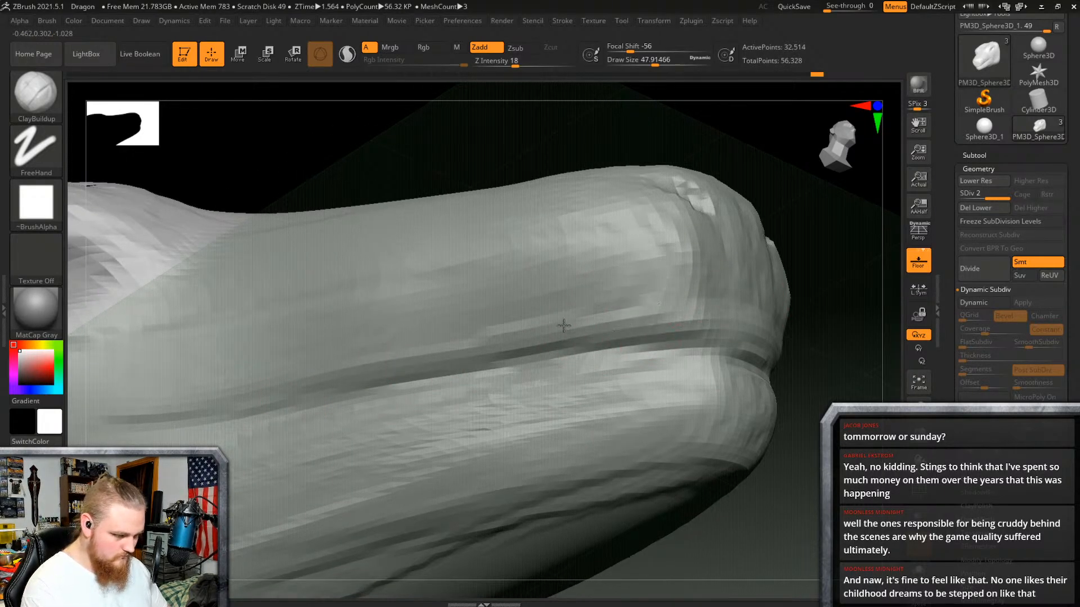
pyautogui.moveTo(615, 313)
pyautogui.mouseDown(button='right')
pyautogui.moveTo(608, 356)
pyautogui.moveTo(545, 431)
pyautogui.moveTo(622, 224)
pyautogui.moveTo(649, 303)
pyautogui.moveTo(629, 287)
pyautogui.mouseUp(button='right')
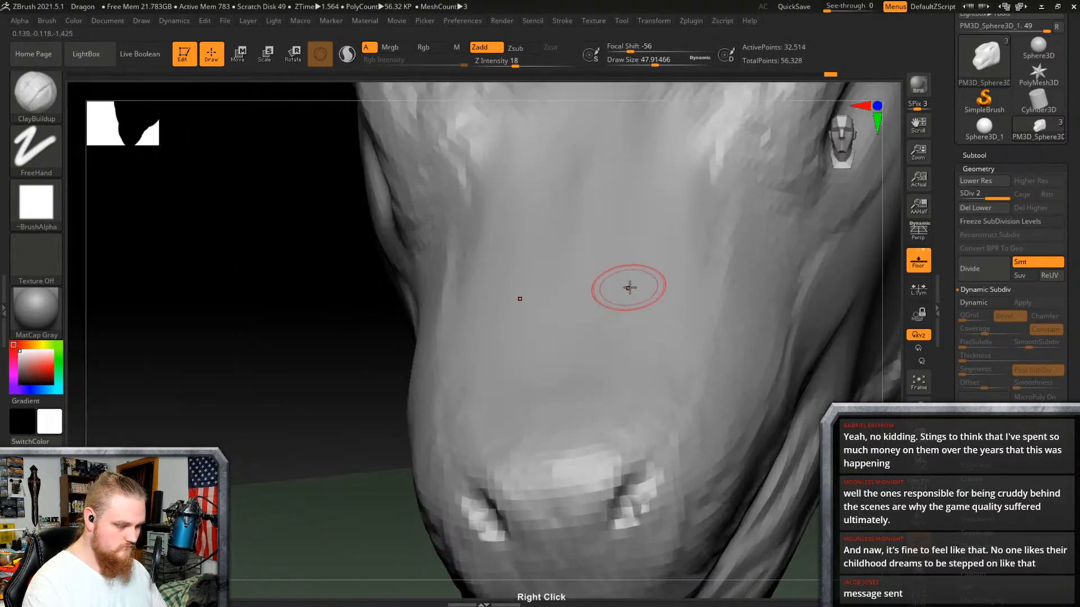
# Step: Enlarge the brush draw size to about 102 and smooth the bridge of the snout between the eyes and nostrils
pyautogui.rightClick(627, 288)
pyautogui.moveTo(623, 294); pyautogui.dragTo(633, 299)
pyautogui.keyDown('alt'); pyautogui.moveTo(633, 302); pyautogui.dragTo(568, 328, button='right'); pyautogui.keyUp('alt')
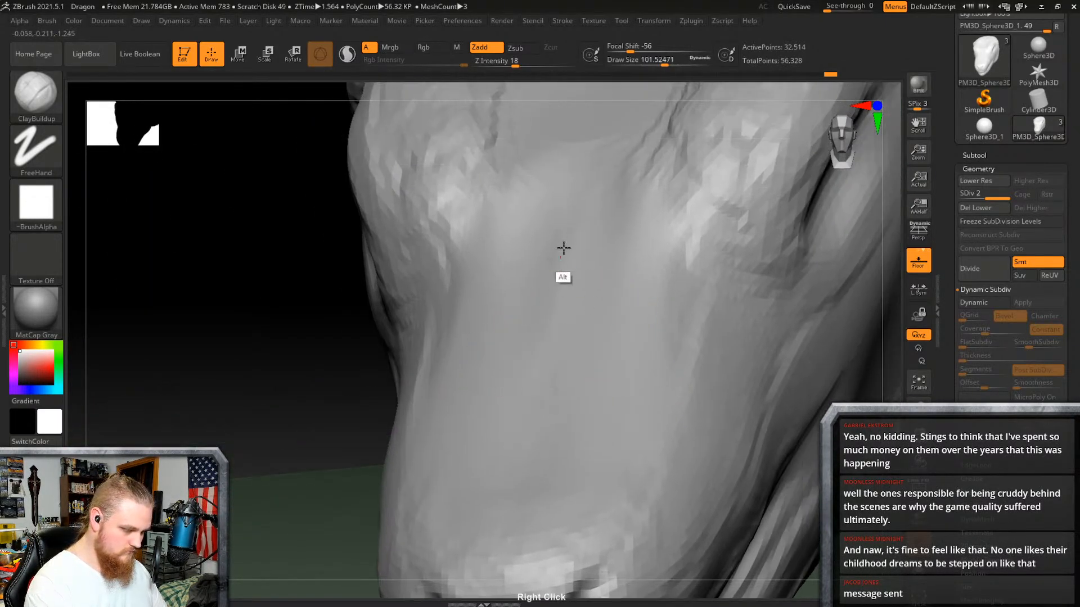
pyautogui.press('shift')
pyautogui.keyDown('shift'); pyautogui.moveTo(555, 305); pyautogui.dragTo(536, 423); pyautogui.keyUp('shift')
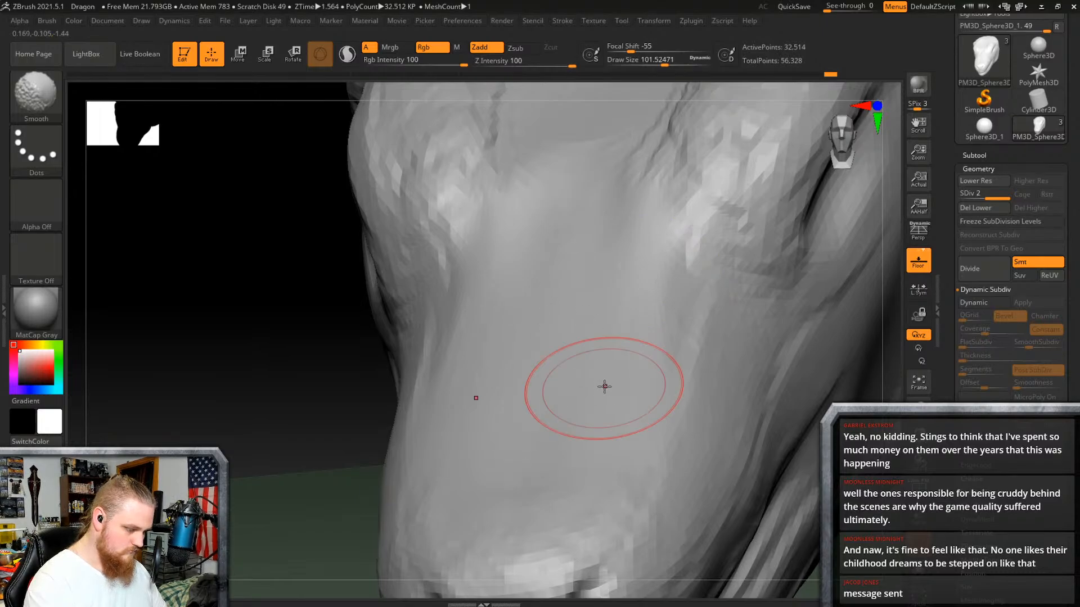
# Step: Build up the upper and lower lips along the side of the jaw and extend the mouth line back toward the cheek
pyautogui.moveTo(605, 385); pyautogui.dragTo(651, 234, button='right')
pyautogui.moveTo(685, 281)
pyautogui.keyDown('alt'); pyautogui.mouseDown(button='right')
pyautogui.moveTo(696, 195)
pyautogui.moveTo(681, 321)
pyautogui.moveTo(607, 353)
pyautogui.mouseUp(button='right'); pyautogui.keyUp('alt')
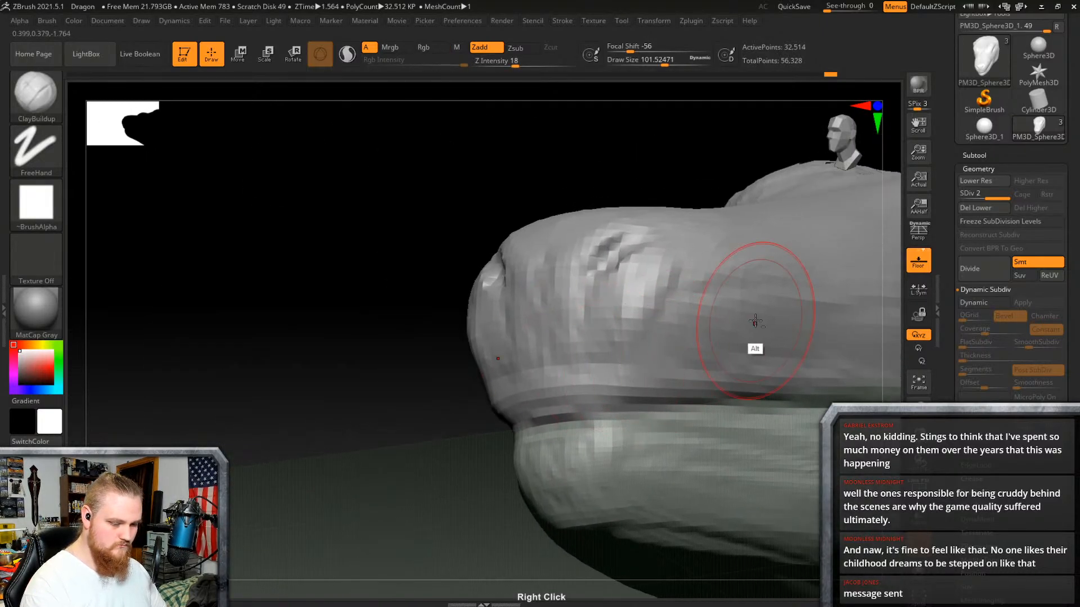
pyautogui.moveTo(782, 320)
pyautogui.keyDown('alt'); pyautogui.mouseDown(button='right')
pyautogui.moveTo(478, 341)
pyautogui.moveTo(675, 360)
pyautogui.moveTo(791, 256)
pyautogui.moveTo(765, 275)
pyautogui.moveTo(670, 289)
pyautogui.moveTo(719, 270)
pyautogui.moveTo(782, 219)
pyautogui.moveTo(769, 289)
pyautogui.moveTo(718, 285)
pyautogui.moveTo(660, 332)
pyautogui.mouseUp(button='right'); pyautogui.keyUp('alt')
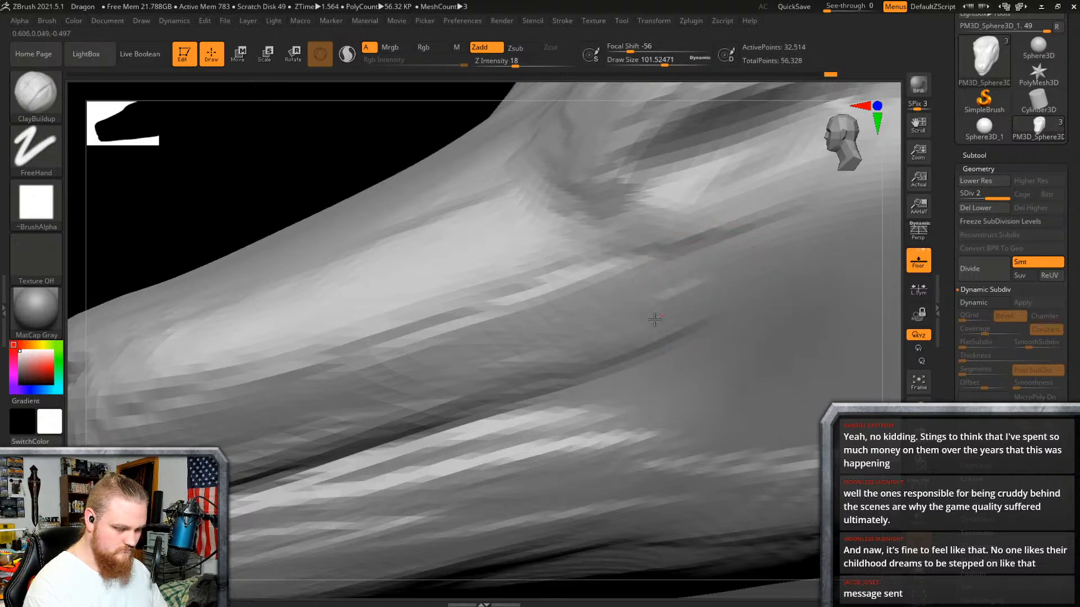
pyautogui.moveTo(532, 353); pyautogui.dragTo(540, 351)
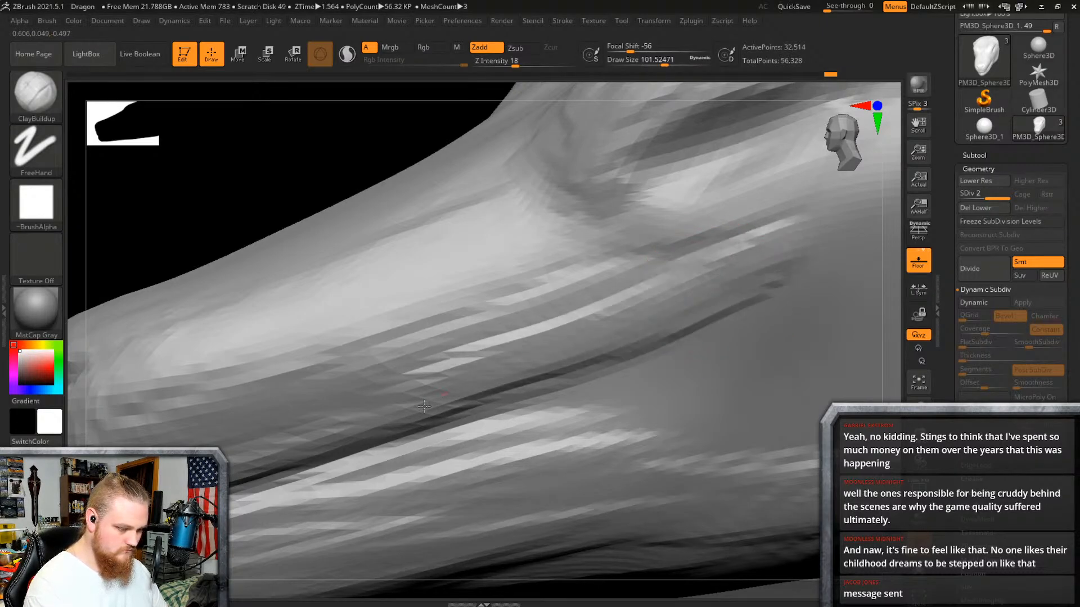
pyautogui.moveTo(746, 364)
pyautogui.mouseDown()
pyautogui.moveTo(523, 448)
pyautogui.moveTo(818, 337)
pyautogui.mouseUp()
pyautogui.moveTo(818, 337); pyautogui.dragTo(635, 336, button='right')
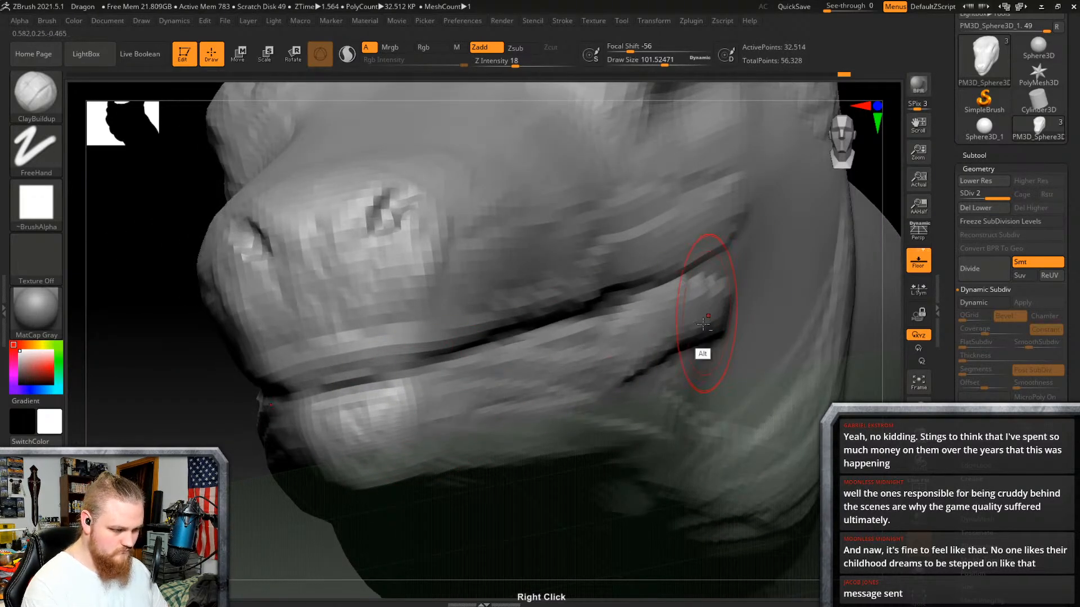
pyautogui.moveTo(703, 325)
pyautogui.mouseDown(button='right')
pyautogui.moveTo(722, 289)
pyautogui.moveTo(602, 349)
pyautogui.moveTo(471, 362)
pyautogui.moveTo(585, 382)
pyautogui.moveTo(701, 277)
pyautogui.moveTo(641, 315)
pyautogui.moveTo(642, 362)
pyautogui.moveTo(624, 285)
pyautogui.moveTo(700, 327)
pyautogui.mouseUp(button='right')
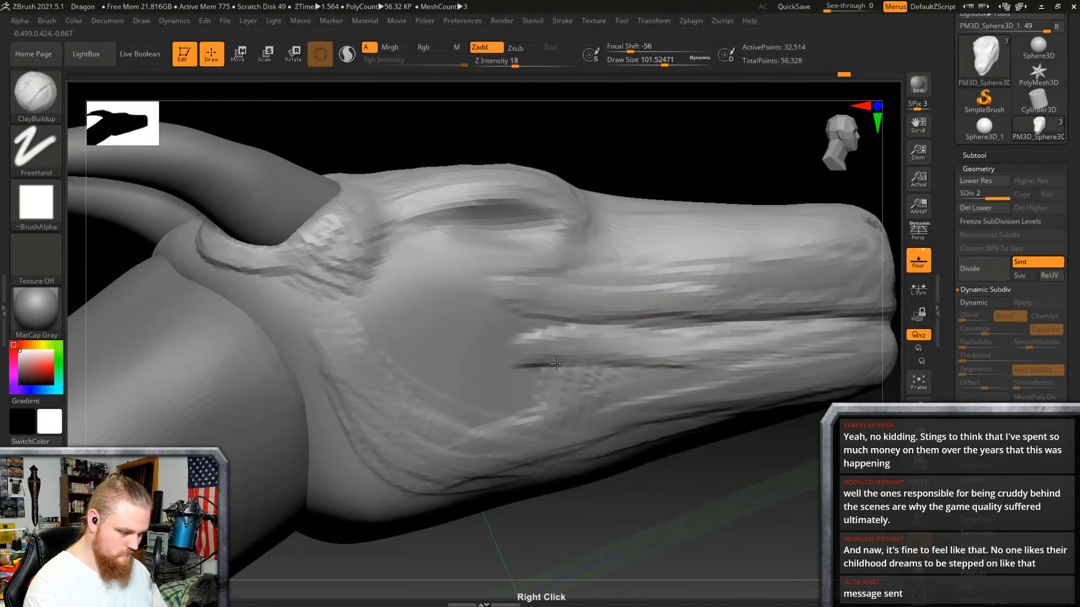
# Step: Fill the cheek with clay strokes, sharpen the rear and lower jaw edges, and smooth the underside of the jaw
pyautogui.moveTo(557, 363)
pyautogui.mouseDown()
pyautogui.moveTo(495, 371)
pyautogui.moveTo(335, 291)
pyautogui.moveTo(341, 334)
pyautogui.mouseUp()
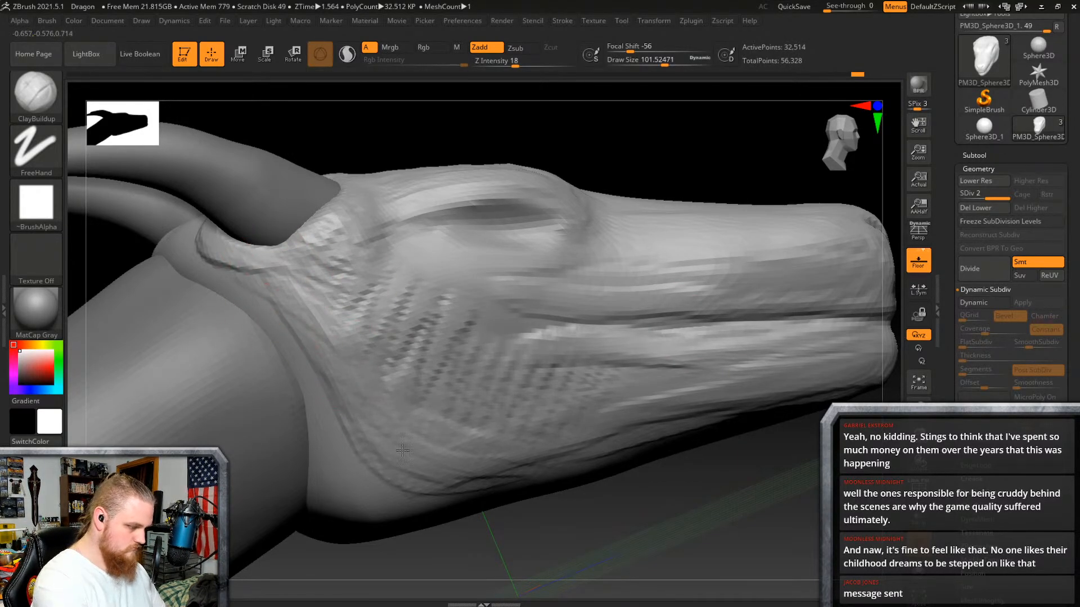
pyautogui.moveTo(546, 418); pyautogui.dragTo(424, 294, button='right')
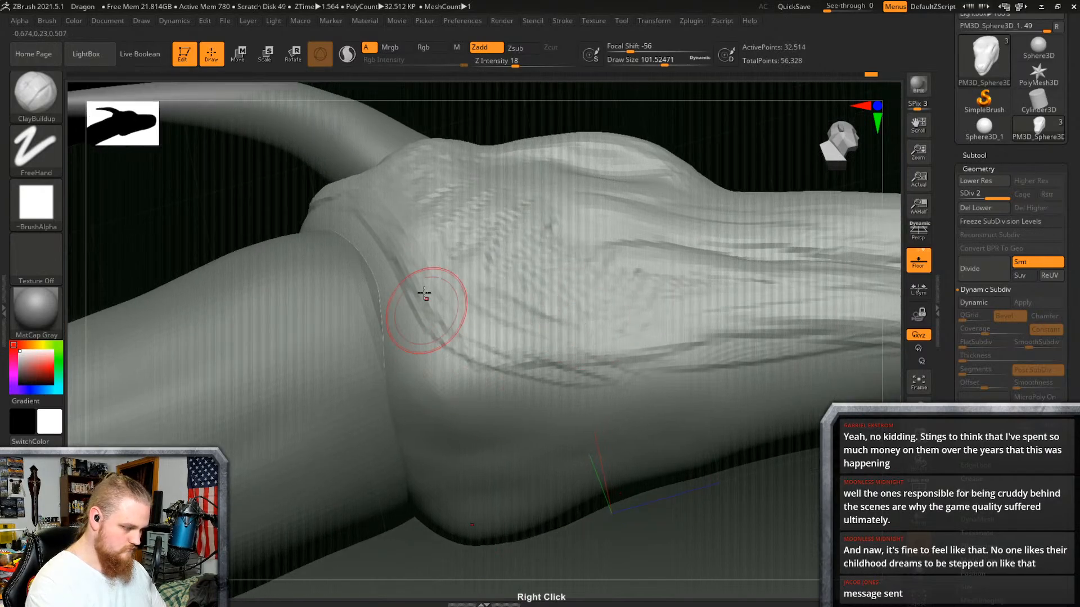
pyautogui.moveTo(452, 364)
pyautogui.mouseDown()
pyautogui.moveTo(549, 358)
pyautogui.moveTo(447, 335)
pyautogui.mouseUp()
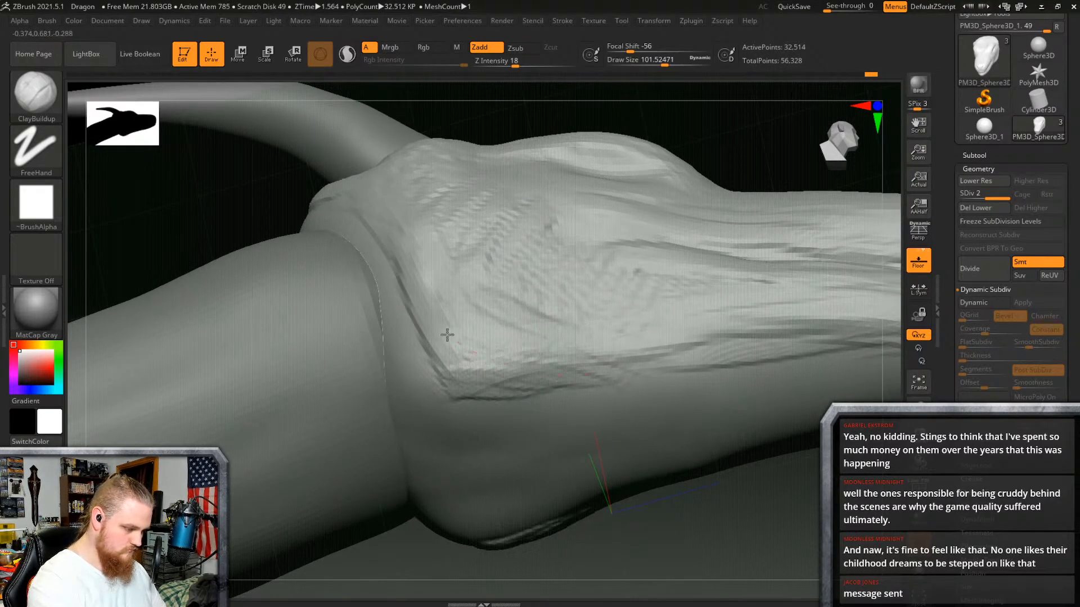
pyautogui.moveTo(464, 221); pyautogui.dragTo(439, 270, button='right')
pyautogui.press('shift')
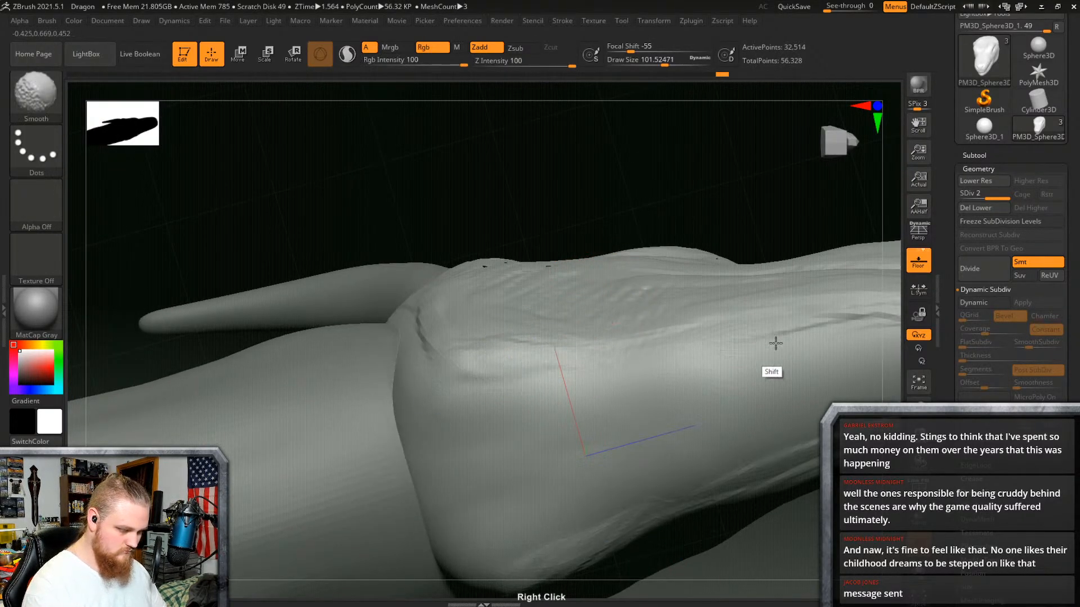
pyautogui.moveTo(875, 326)
pyautogui.mouseDown(button='right')
pyautogui.moveTo(634, 424)
pyautogui.moveTo(700, 333)
pyautogui.moveTo(699, 371)
pyautogui.moveTo(766, 296)
pyautogui.moveTo(665, 309)
pyautogui.moveTo(624, 338)
pyautogui.moveTo(745, 320)
pyautogui.moveTo(699, 305)
pyautogui.moveTo(627, 326)
pyautogui.moveTo(718, 320)
pyautogui.moveTo(708, 319)
pyautogui.mouseUp(button='right')
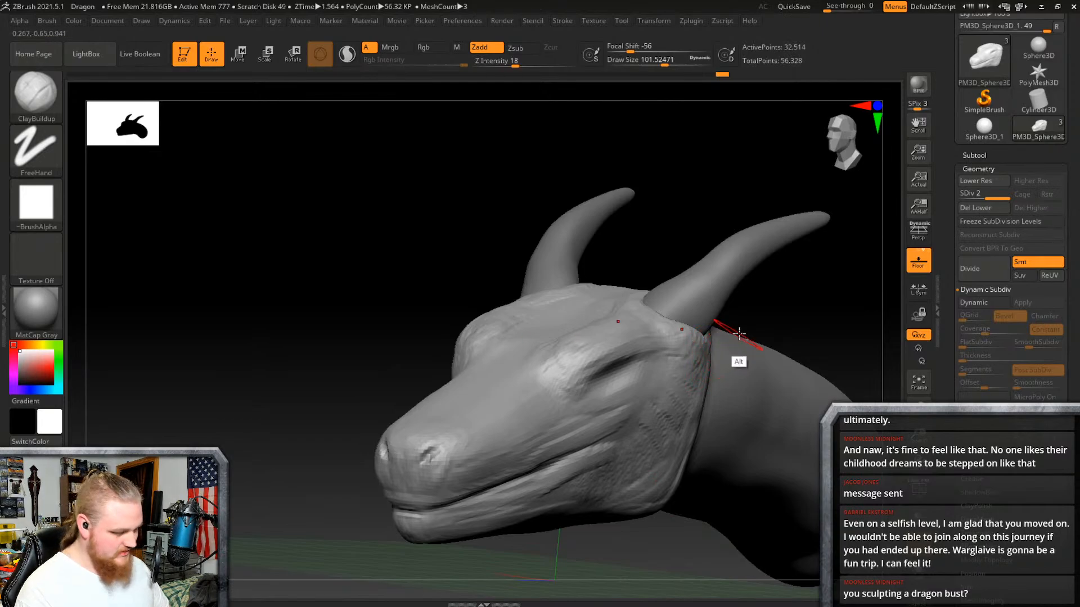
# Step: Build a cheekbone ridge from the upper lip around the back of the eye socket and define the mouth corner beneath it
pyautogui.moveTo(739, 334)
pyautogui.keyDown('alt'); pyautogui.mouseDown(button='right')
pyautogui.moveTo(736, 359)
pyautogui.moveTo(786, 299)
pyautogui.moveTo(778, 313)
pyautogui.moveTo(650, 312)
pyautogui.moveTo(740, 374)
pyautogui.moveTo(740, 337)
pyautogui.moveTo(722, 323)
pyautogui.moveTo(757, 292)
pyautogui.moveTo(795, 347)
pyautogui.moveTo(665, 328)
pyautogui.moveTo(705, 357)
pyautogui.moveTo(766, 315)
pyautogui.moveTo(724, 325)
pyautogui.moveTo(719, 338)
pyautogui.moveTo(727, 318)
pyautogui.moveTo(718, 324)
pyautogui.moveTo(762, 307)
pyautogui.moveTo(752, 313)
pyautogui.moveTo(779, 313)
pyautogui.moveTo(730, 347)
pyautogui.moveTo(721, 429)
pyautogui.moveTo(746, 342)
pyautogui.moveTo(776, 379)
pyautogui.moveTo(739, 316)
pyautogui.mouseUp(button='right'); pyautogui.keyUp('alt')
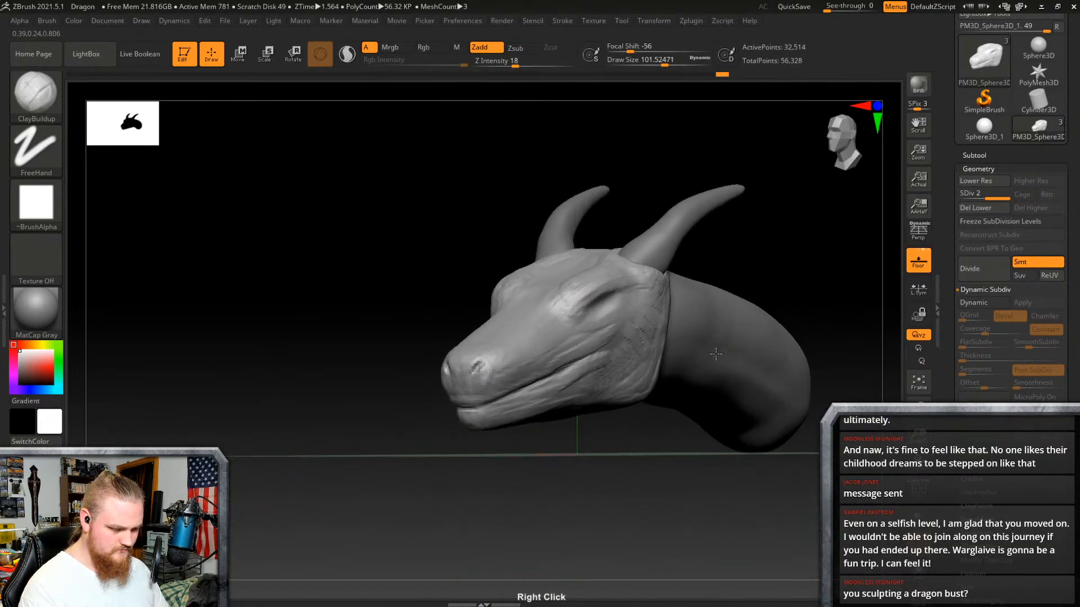
pyautogui.moveTo(716, 354); pyautogui.dragTo(788, 366, button='right')
pyautogui.moveTo(785, 357)
pyautogui.mouseDown(button='right')
pyautogui.moveTo(692, 359)
pyautogui.moveTo(757, 381)
pyautogui.moveTo(820, 359)
pyautogui.moveTo(731, 357)
pyautogui.moveTo(796, 355)
pyautogui.moveTo(800, 345)
pyautogui.moveTo(735, 330)
pyautogui.moveTo(764, 321)
pyautogui.moveTo(668, 393)
pyautogui.moveTo(803, 337)
pyautogui.moveTo(704, 362)
pyautogui.moveTo(701, 351)
pyautogui.moveTo(523, 357)
pyautogui.mouseUp(button='right')
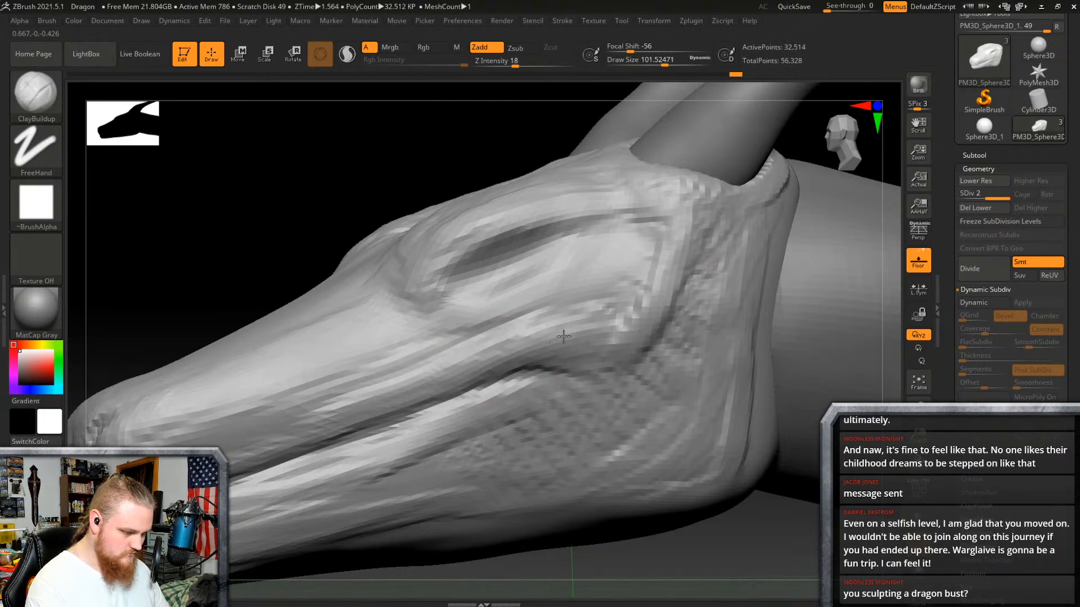
pyautogui.moveTo(765, 301); pyautogui.dragTo(699, 314, button='right')
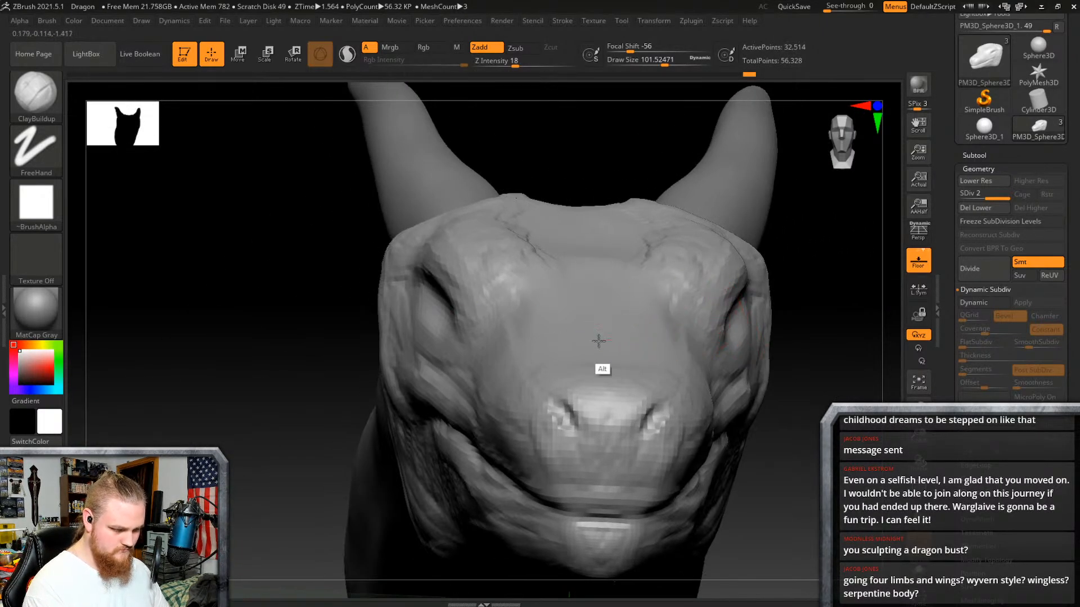
pyautogui.press('shift')
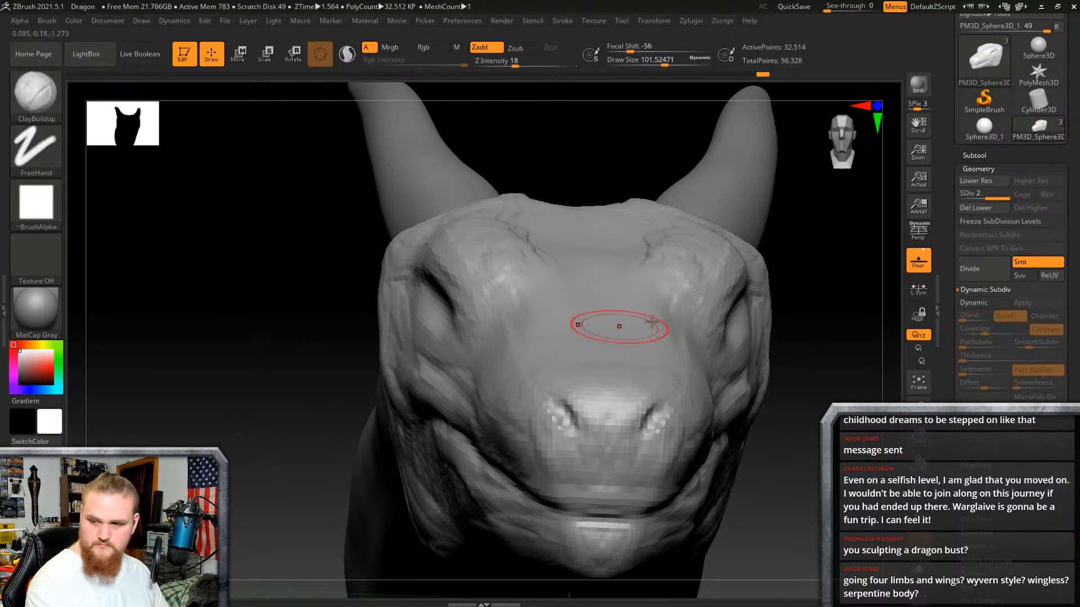
pyautogui.moveTo(615, 320)
pyautogui.mouseDown(button='right')
pyautogui.moveTo(713, 327)
pyautogui.moveTo(647, 338)
pyautogui.moveTo(679, 284)
pyautogui.moveTo(678, 338)
pyautogui.moveTo(674, 318)
pyautogui.moveTo(669, 334)
pyautogui.mouseUp(button='right')
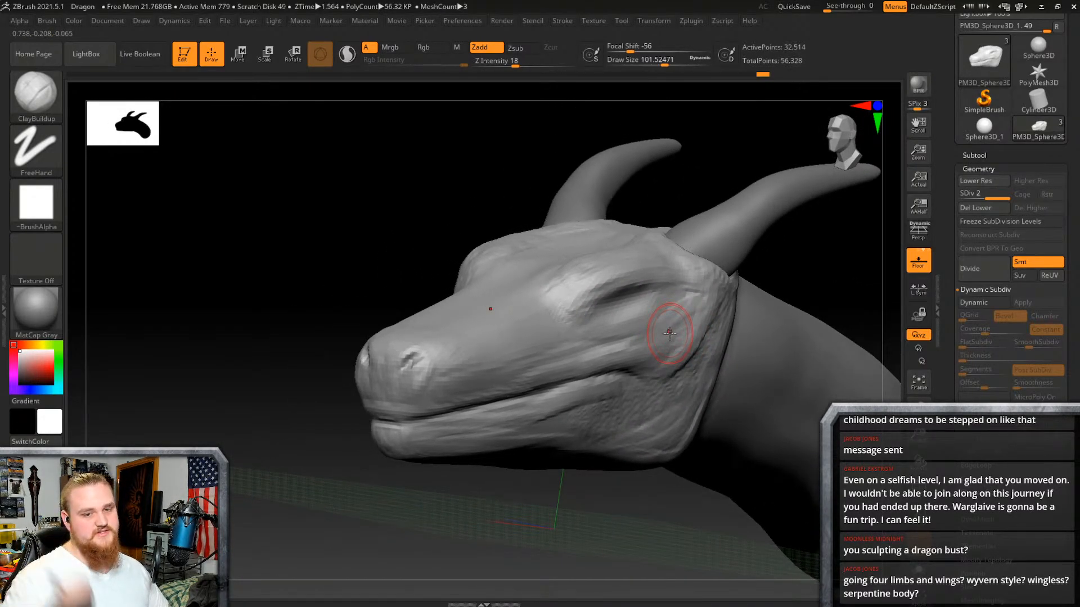
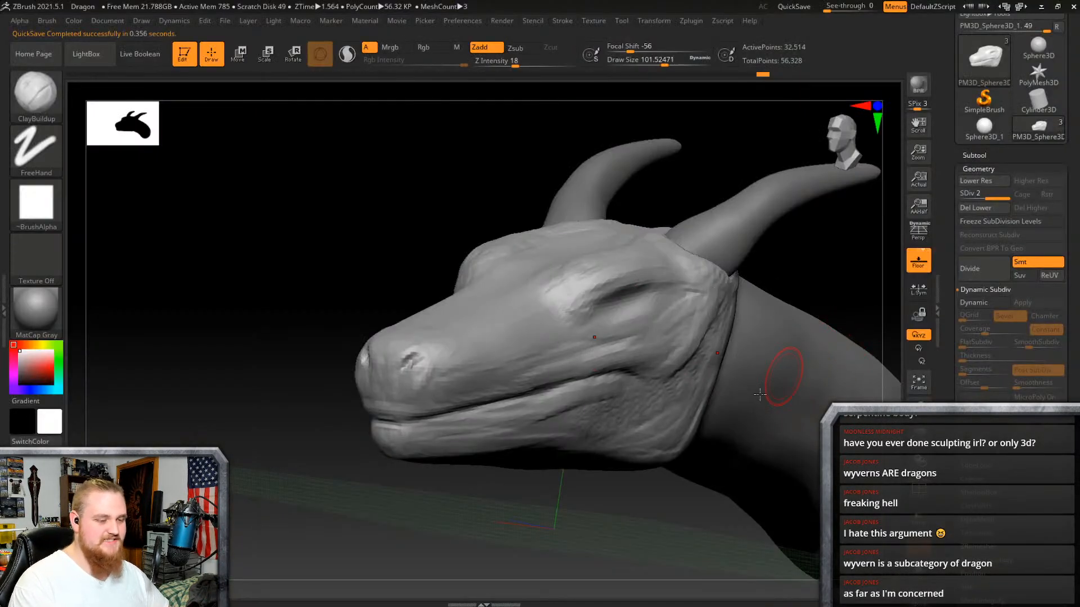
# Step: Make the horns the active subtool, undo the oversized test stroke, and reduce the brush draw size to about 66
pyautogui.moveTo(709, 328)
pyautogui.mouseDown(button='right')
pyautogui.moveTo(709, 358)
pyautogui.moveTo(791, 414)
pyautogui.moveTo(759, 360)
pyautogui.moveTo(704, 380)
pyautogui.moveTo(804, 293)
pyautogui.mouseUp(button='right')
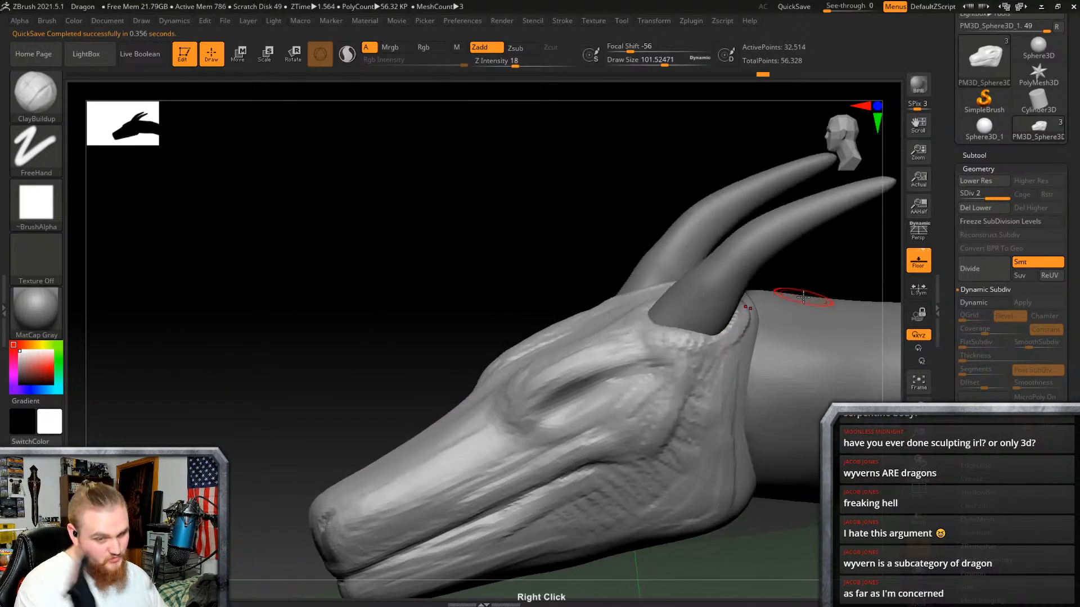
pyautogui.keyDown('alt'); pyautogui.click(735, 289); pyautogui.keyUp('alt')
pyautogui.moveTo(735, 289)
pyautogui.keyDown('alt'); pyautogui.mouseDown(button='right')
pyautogui.moveTo(705, 354)
pyautogui.moveTo(781, 337)
pyautogui.moveTo(743, 282)
pyautogui.mouseUp(button='right'); pyautogui.keyUp('alt')
pyautogui.moveTo(636, 355)
pyautogui.mouseDown()
pyautogui.moveTo(615, 338)
pyautogui.moveTo(655, 337)
pyautogui.mouseUp()
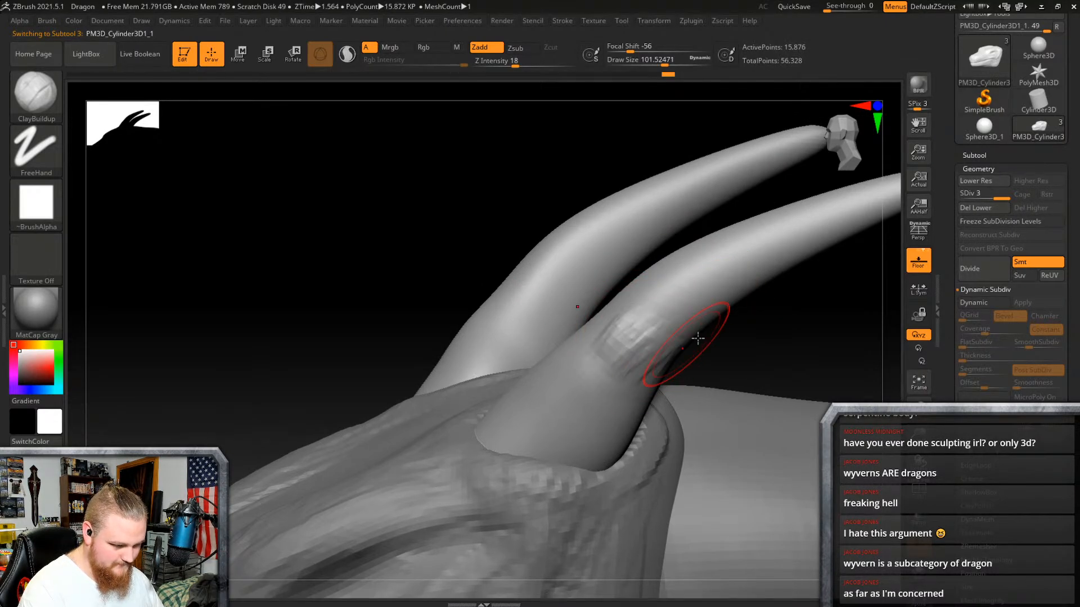
pyautogui.moveTo(696, 337)
pyautogui.mouseDown(button='right')
pyautogui.moveTo(696, 322)
pyautogui.moveTo(644, 341)
pyautogui.mouseUp(button='right')
pyautogui.hotkey('ctrl', 'z')
pyautogui.rightClick(644, 341)
pyautogui.moveTo(644, 346); pyautogui.dragTo(653, 357)
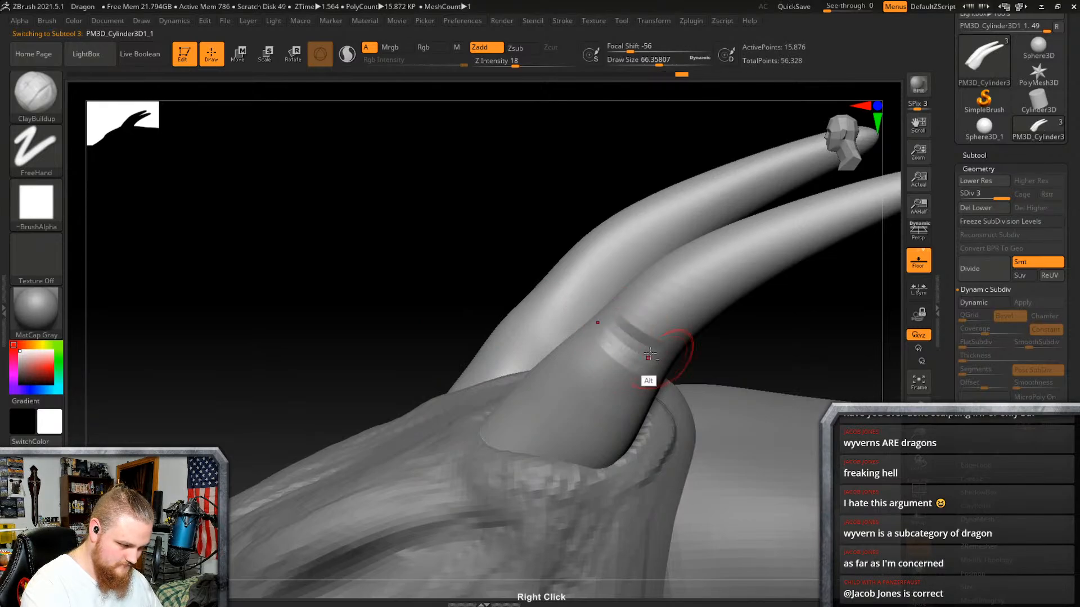
# Step: Sculpt mirrored raised bands and grooves around the lower half of the horns, working around all sides
pyautogui.moveTo(653, 357)
pyautogui.mouseDown(button='right')
pyautogui.moveTo(615, 302)
pyautogui.moveTo(658, 256)
pyautogui.mouseUp(button='right')
pyautogui.keyDown('alt'); pyautogui.moveTo(675, 354); pyautogui.dragTo(633, 359); pyautogui.keyUp('alt')
pyautogui.moveTo(633, 359)
pyautogui.mouseDown(button='right')
pyautogui.moveTo(684, 366)
pyautogui.moveTo(791, 313)
pyautogui.moveTo(691, 406)
pyautogui.mouseUp(button='right')
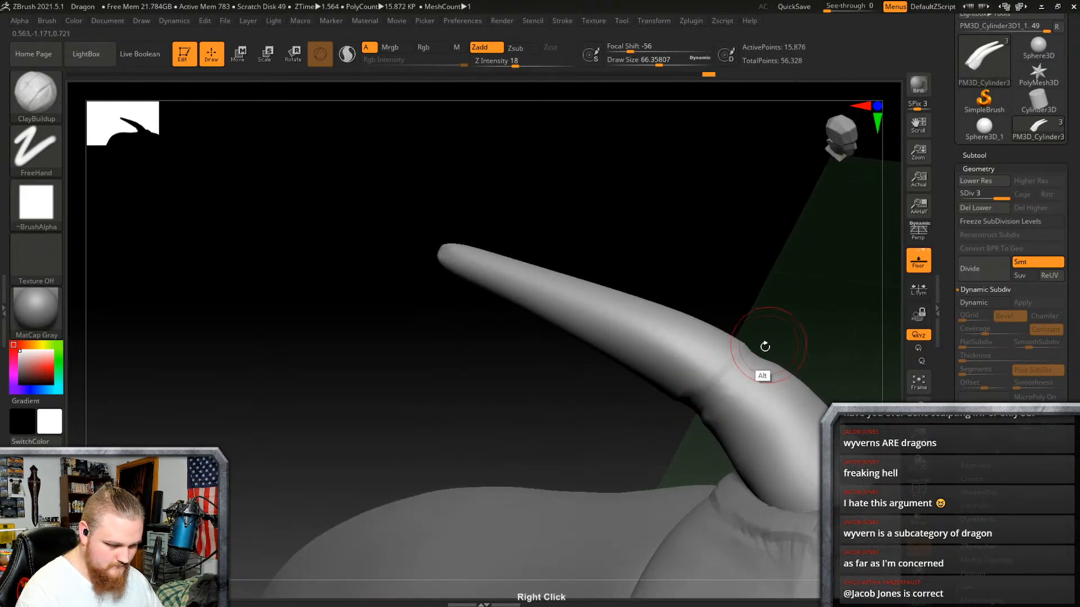
pyautogui.moveTo(768, 321); pyautogui.dragTo(711, 361, button='right')
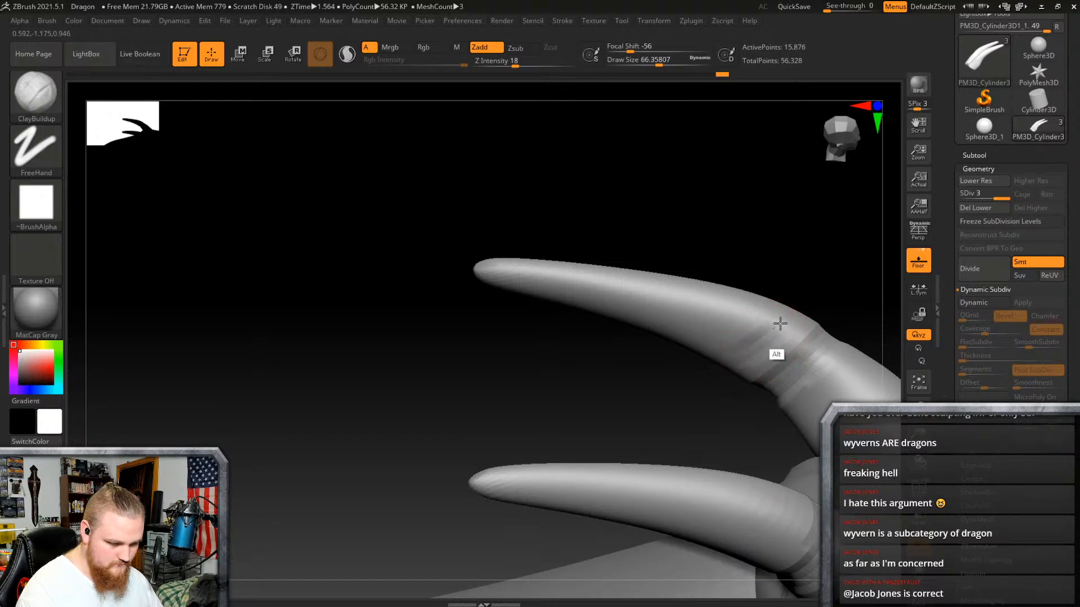
pyautogui.moveTo(800, 284)
pyautogui.mouseDown(button='right')
pyautogui.moveTo(767, 373)
pyautogui.moveTo(705, 409)
pyautogui.moveTo(674, 373)
pyautogui.moveTo(661, 405)
pyautogui.mouseUp(button='right')
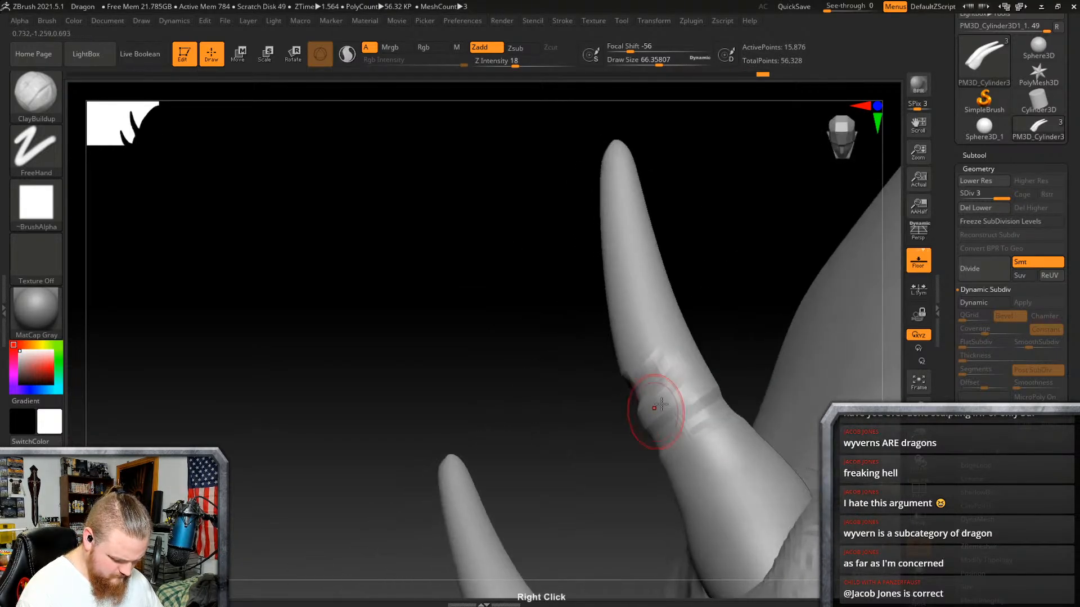
pyautogui.moveTo(688, 360)
pyautogui.mouseDown(button='right')
pyautogui.moveTo(762, 350)
pyautogui.moveTo(651, 369)
pyautogui.moveTo(783, 330)
pyautogui.moveTo(844, 329)
pyautogui.mouseUp(button='right')
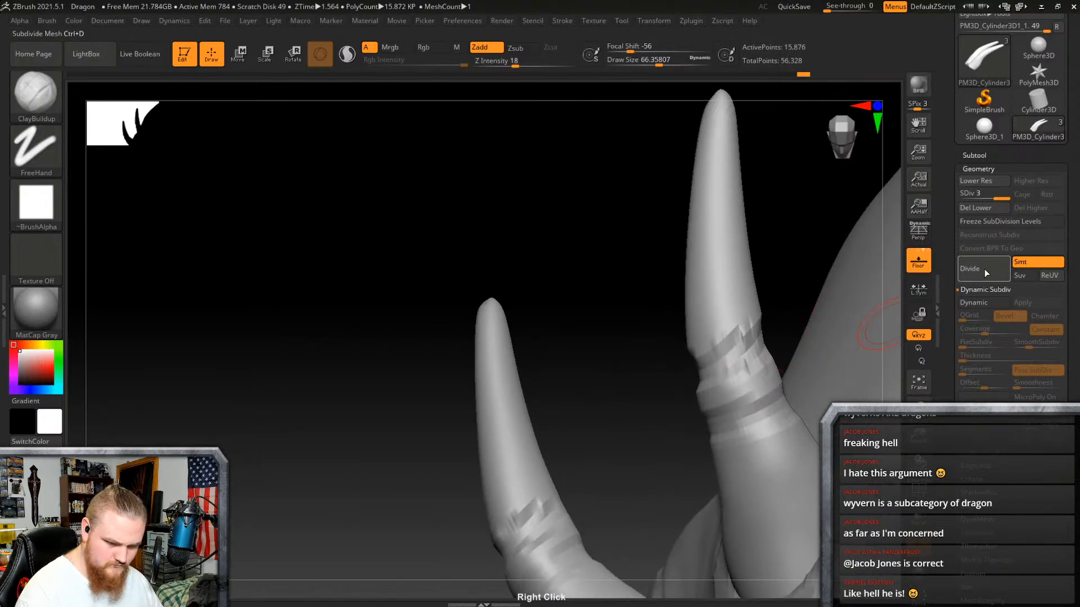
# Step: Subdivide the horns to level 4 and refine the ridged bands on their inner, outer and back sides
pyautogui.click(985, 269)
pyautogui.moveTo(731, 343); pyautogui.dragTo(763, 299, button='right')
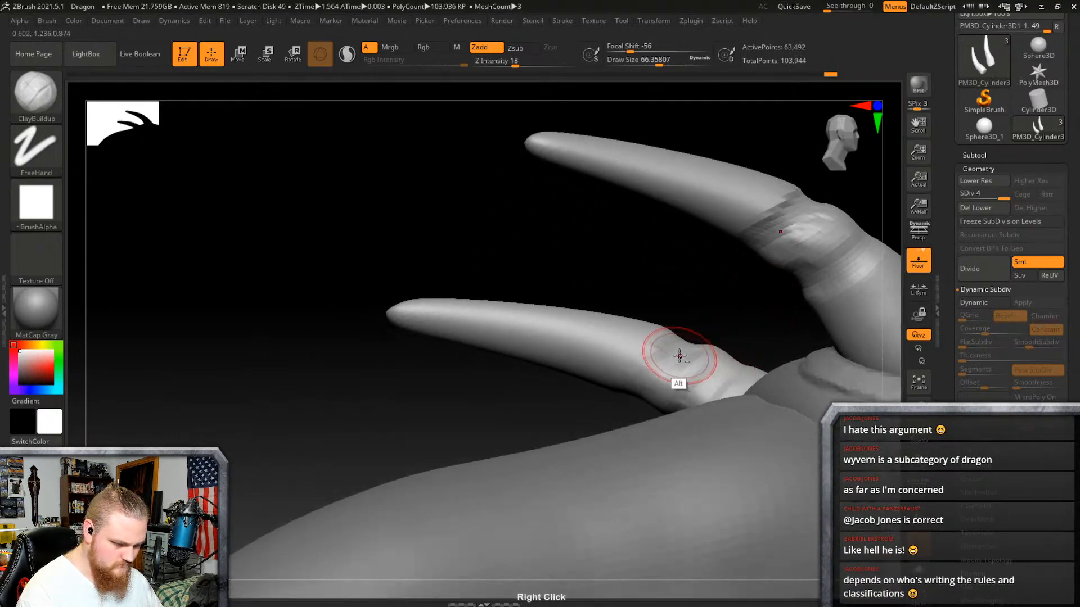
pyautogui.moveTo(647, 387); pyautogui.dragTo(623, 402, button='right')
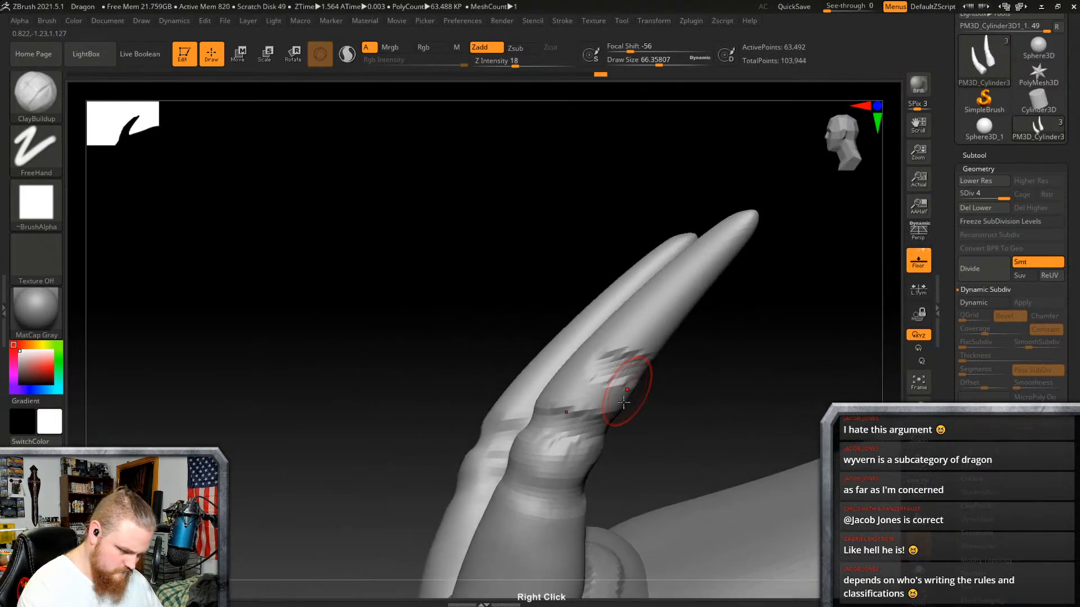
pyautogui.moveTo(615, 362)
pyautogui.mouseDown(button='right')
pyautogui.moveTo(626, 384)
pyautogui.moveTo(557, 360)
pyautogui.moveTo(584, 342)
pyautogui.moveTo(579, 384)
pyautogui.moveTo(554, 332)
pyautogui.mouseUp(button='right')
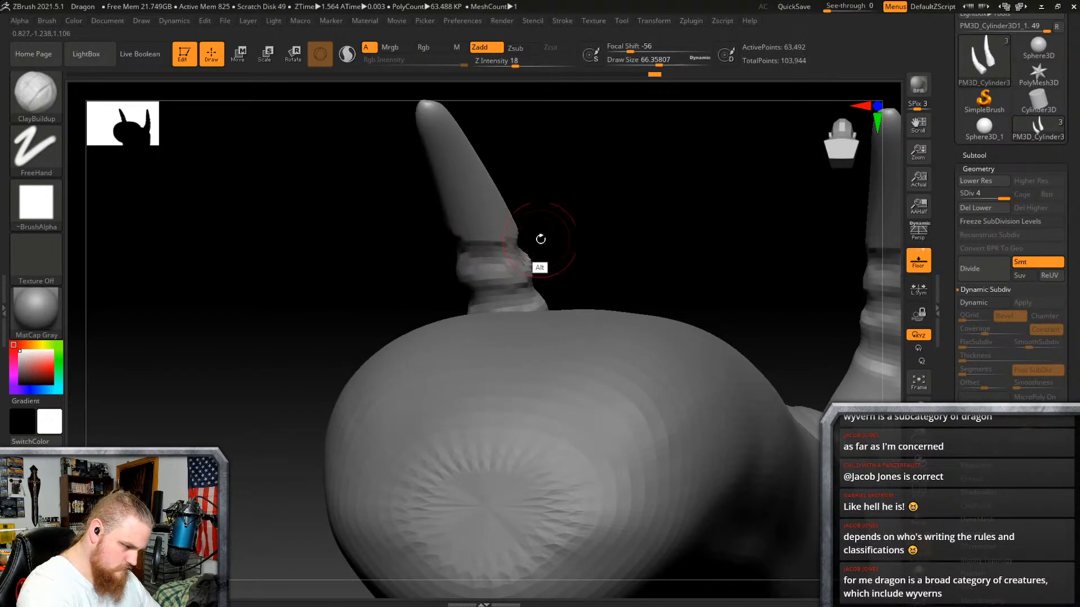
pyautogui.moveTo(533, 229); pyautogui.dragTo(690, 394, button='right')
pyautogui.keyDown('alt'); pyautogui.moveTo(731, 298); pyautogui.dragTo(720, 275, button='right'); pyautogui.keyUp('alt')
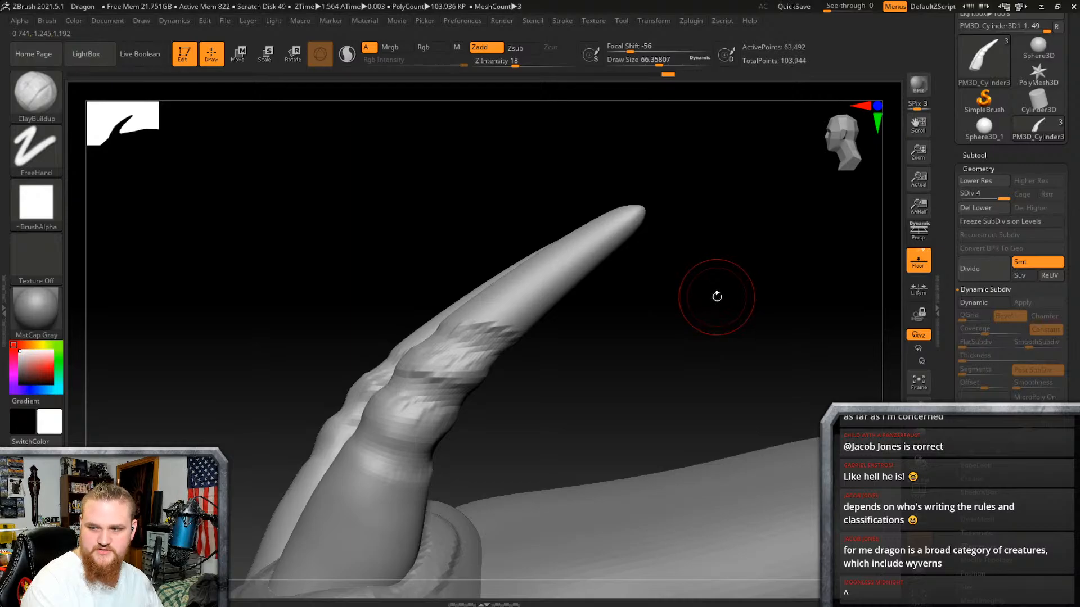
pyautogui.moveTo(710, 297)
pyautogui.mouseDown(button='right')
pyautogui.moveTo(699, 289)
pyautogui.moveTo(699, 306)
pyautogui.mouseUp(button='right')
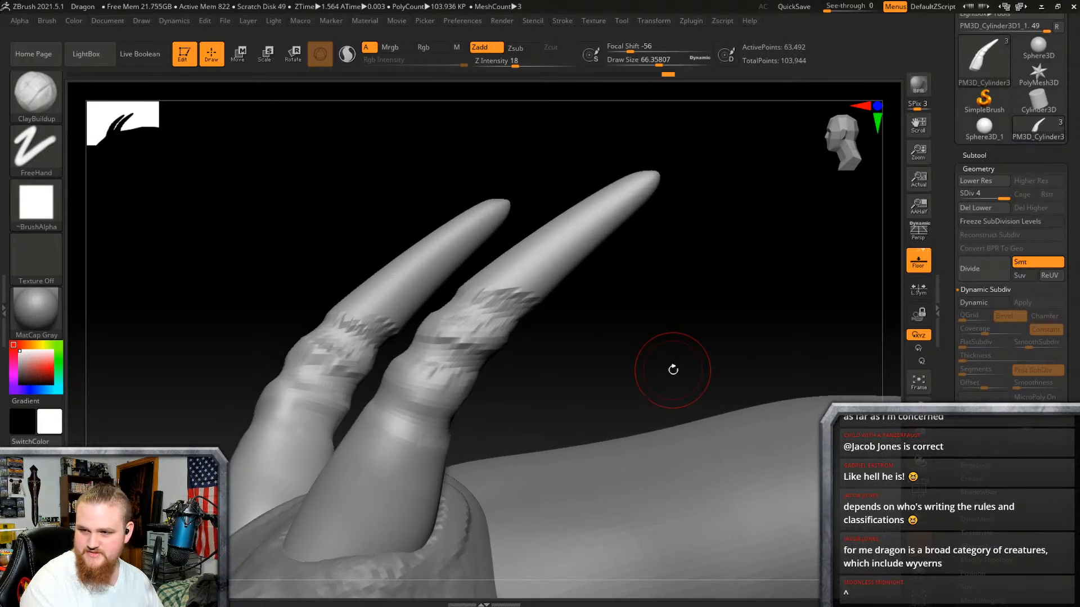
# Step: Sculpt raised bands and grooves around the middle of the mirrored horns, working on their outer, inner and back sides
pyautogui.moveTo(673, 371); pyautogui.dragTo(748, 317, button='right')
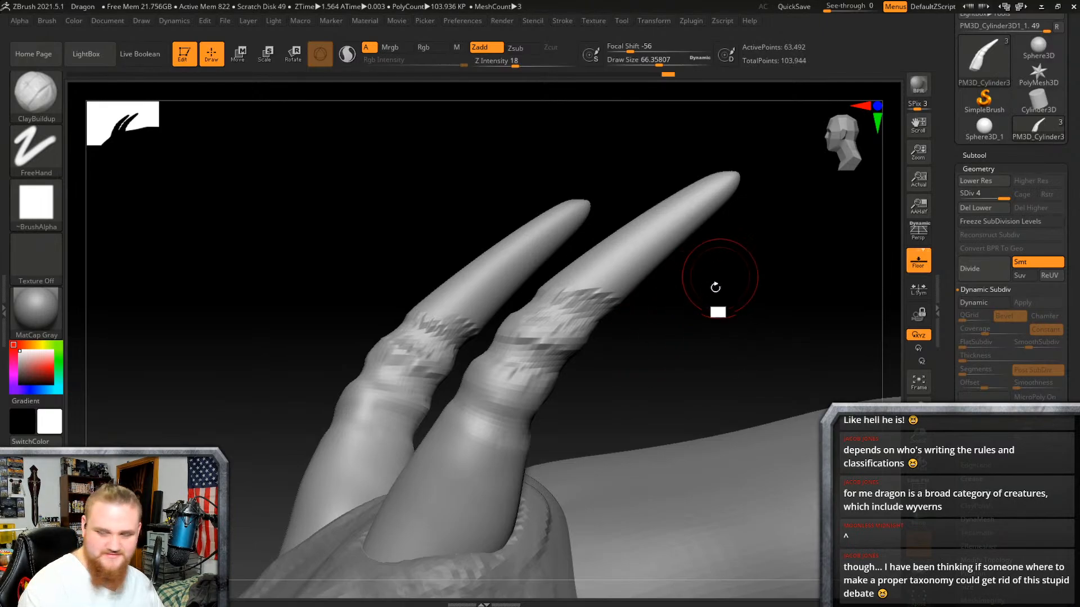
pyautogui.moveTo(716, 284)
pyautogui.keyDown('alt'); pyautogui.mouseDown(button='right')
pyautogui.moveTo(747, 305)
pyautogui.moveTo(699, 301)
pyautogui.moveTo(735, 284)
pyautogui.moveTo(730, 338)
pyautogui.moveTo(740, 336)
pyautogui.moveTo(714, 320)
pyautogui.moveTo(743, 321)
pyautogui.moveTo(714, 344)
pyautogui.mouseUp(button='right'); pyautogui.keyUp('alt')
pyautogui.moveTo(679, 342); pyautogui.dragTo(771, 366)
pyautogui.moveTo(771, 365); pyautogui.dragTo(779, 367, button='right')
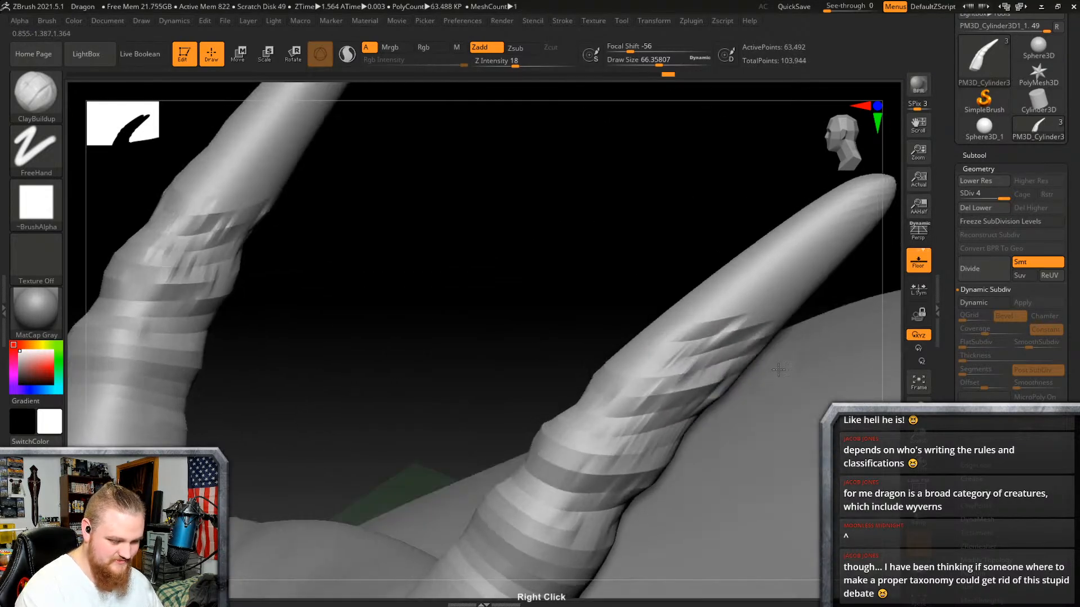
pyautogui.moveTo(631, 373)
pyautogui.mouseDown(button='right')
pyautogui.moveTo(745, 379)
pyautogui.moveTo(634, 349)
pyautogui.moveTo(607, 308)
pyautogui.moveTo(687, 335)
pyautogui.mouseUp(button='right')
pyautogui.moveTo(647, 315)
pyautogui.keyDown('alt'); pyautogui.mouseDown()
pyautogui.moveTo(602, 318)
pyautogui.moveTo(625, 304)
pyautogui.mouseUp(); pyautogui.keyUp('alt')
pyautogui.moveTo(624, 304)
pyautogui.mouseDown(button='right')
pyautogui.moveTo(651, 311)
pyautogui.moveTo(641, 309)
pyautogui.mouseUp(button='right')
pyautogui.keyDown('alt'); pyautogui.moveTo(613, 264); pyautogui.dragTo(632, 401, button='right'); pyautogui.keyUp('alt')
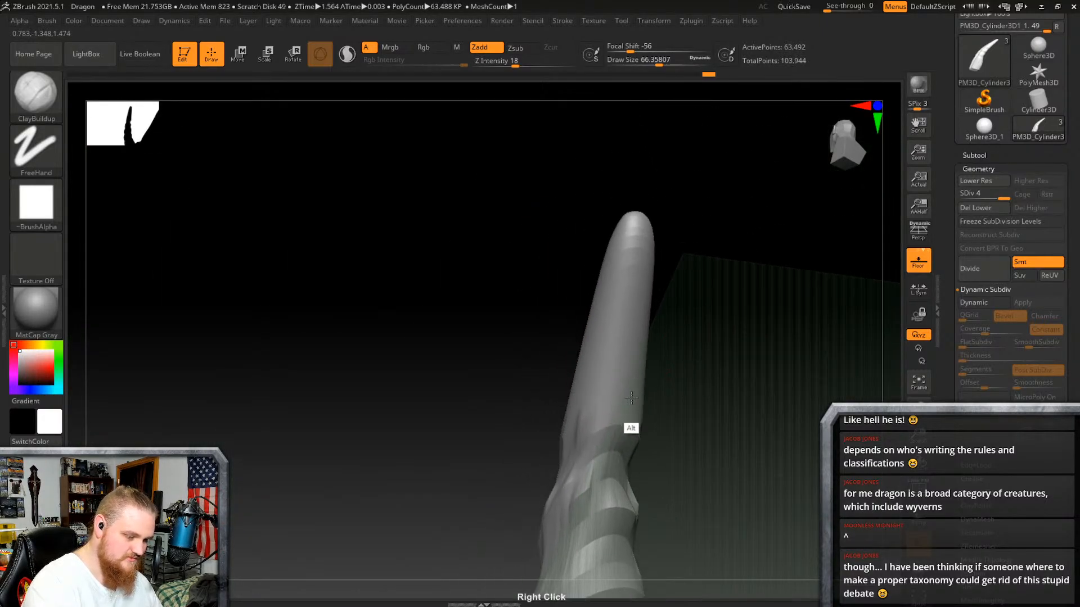
pyautogui.keyDown('alt'); pyautogui.moveTo(630, 363); pyautogui.dragTo(525, 403); pyautogui.keyUp('alt')
pyautogui.moveTo(525, 403); pyautogui.dragTo(658, 350, button='right')
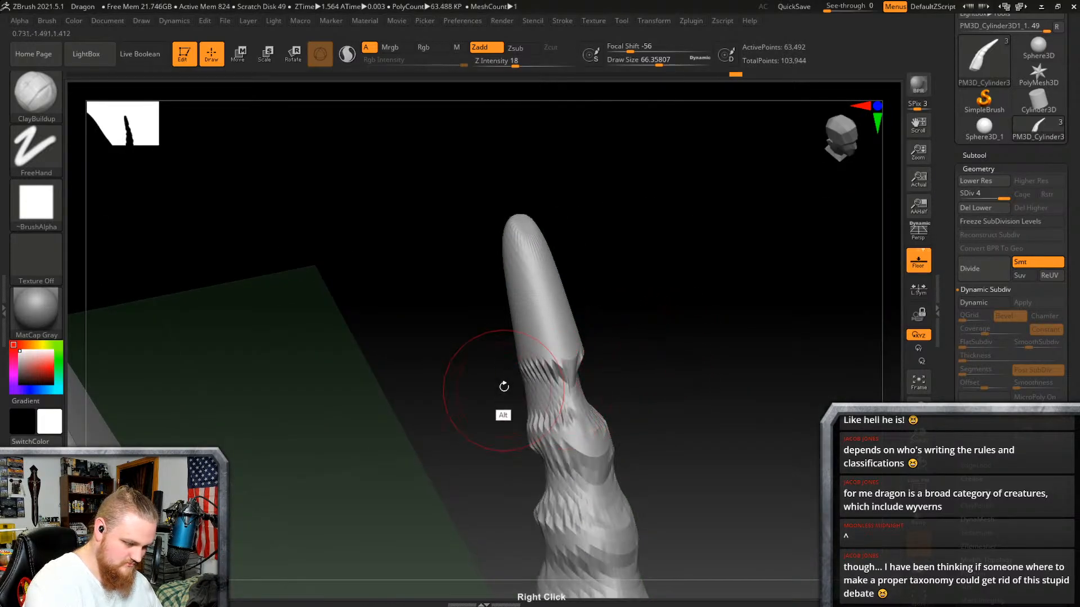
# Step: Carry the raised bands and grooves up the remaining smooth part of both horns toward the tips
pyautogui.moveTo(501, 386); pyautogui.dragTo(585, 369, button='right')
pyautogui.moveTo(483, 377); pyautogui.dragTo(573, 352, button='right')
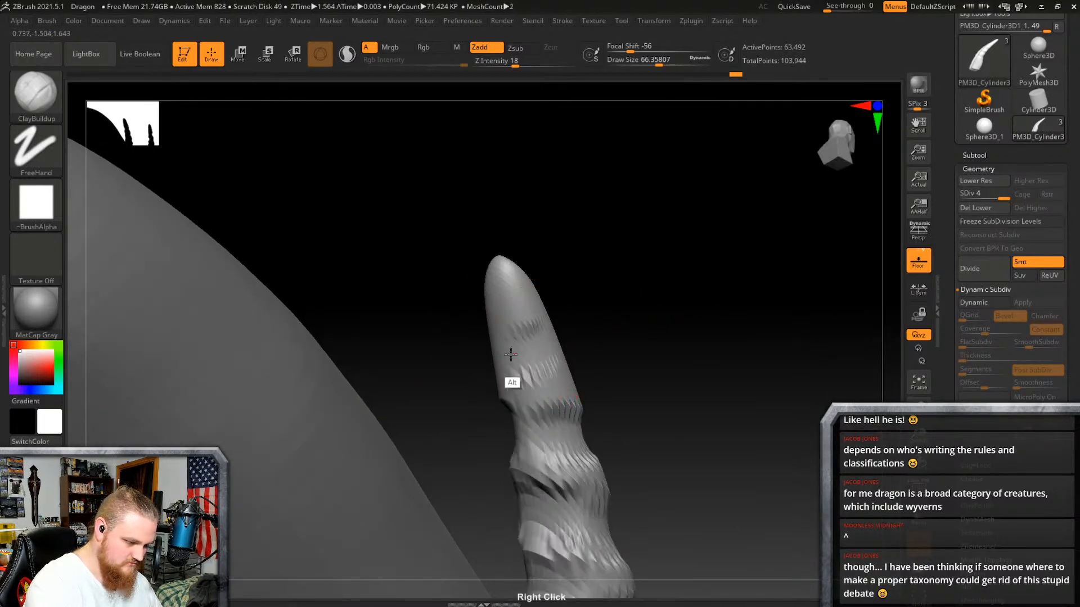
pyautogui.moveTo(492, 350); pyautogui.dragTo(582, 325, button='right')
pyautogui.moveTo(518, 350)
pyautogui.keyDown('alt'); pyautogui.mouseDown(button='right')
pyautogui.moveTo(494, 340)
pyautogui.moveTo(567, 345)
pyautogui.mouseUp(button='right'); pyautogui.keyUp('alt')
pyautogui.moveTo(499, 321)
pyautogui.keyDown('alt'); pyautogui.mouseDown(button='right')
pyautogui.moveTo(559, 332)
pyautogui.moveTo(450, 335)
pyautogui.moveTo(490, 336)
pyautogui.mouseUp(button='right'); pyautogui.keyUp('alt')
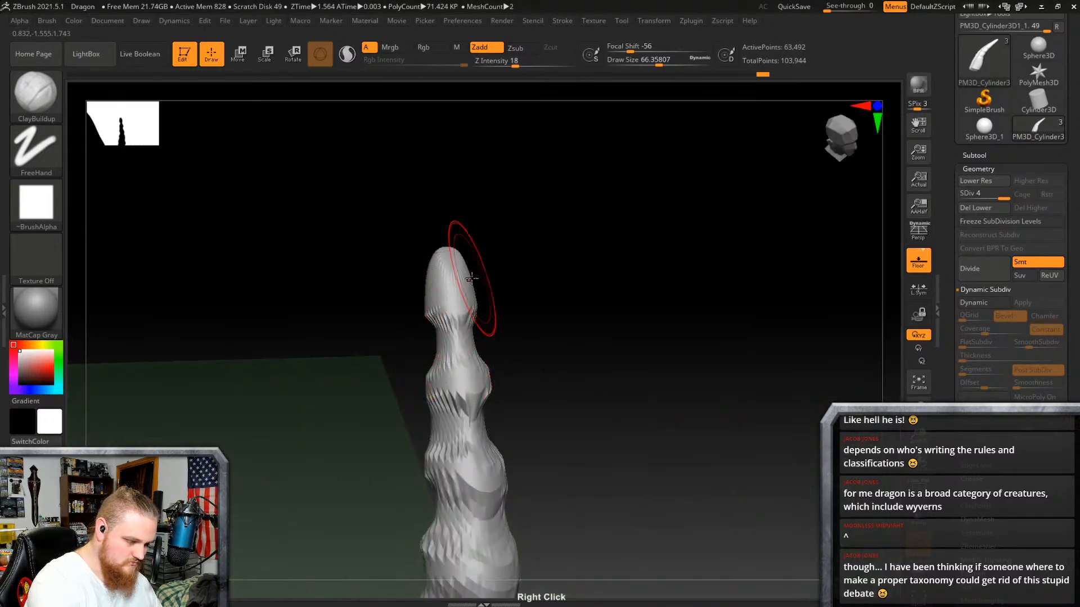
pyautogui.moveTo(471, 278)
pyautogui.mouseDown(button='right')
pyautogui.moveTo(601, 265)
pyautogui.moveTo(499, 321)
pyautogui.moveTo(699, 248)
pyautogui.moveTo(670, 366)
pyautogui.moveTo(579, 433)
pyautogui.mouseUp(button='right')
pyautogui.moveTo(607, 201); pyautogui.dragTo(645, 315, button='right')
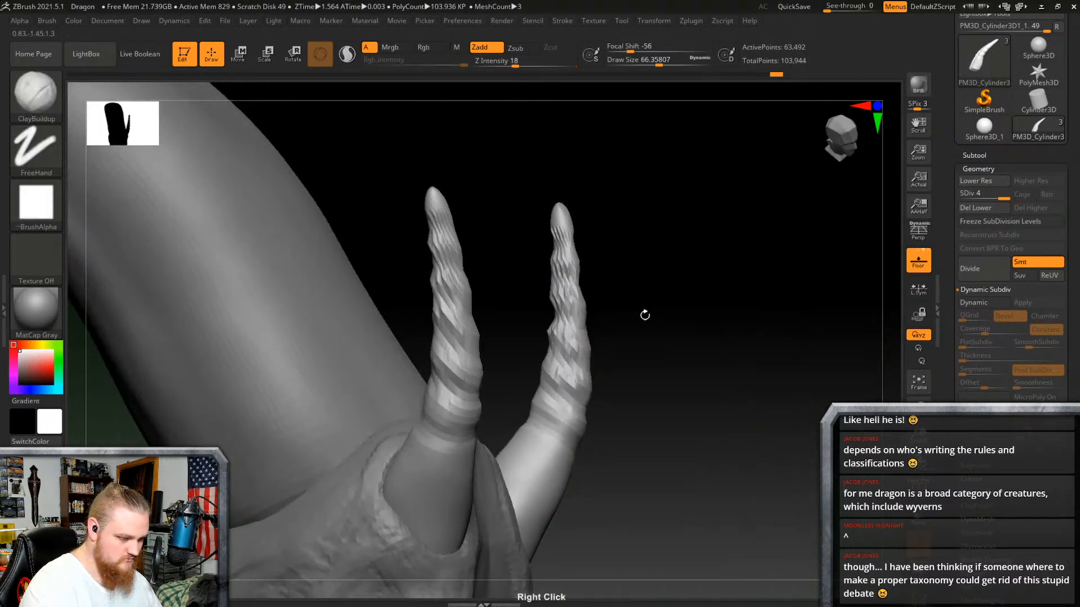
# Step: Smooth the ridged bands along the upper length of both horns from the side, top and front
pyautogui.moveTo(555, 282)
pyautogui.mouseDown(button='right')
pyautogui.moveTo(607, 318)
pyautogui.moveTo(506, 390)
pyautogui.mouseUp(button='right')
pyautogui.press('shift')
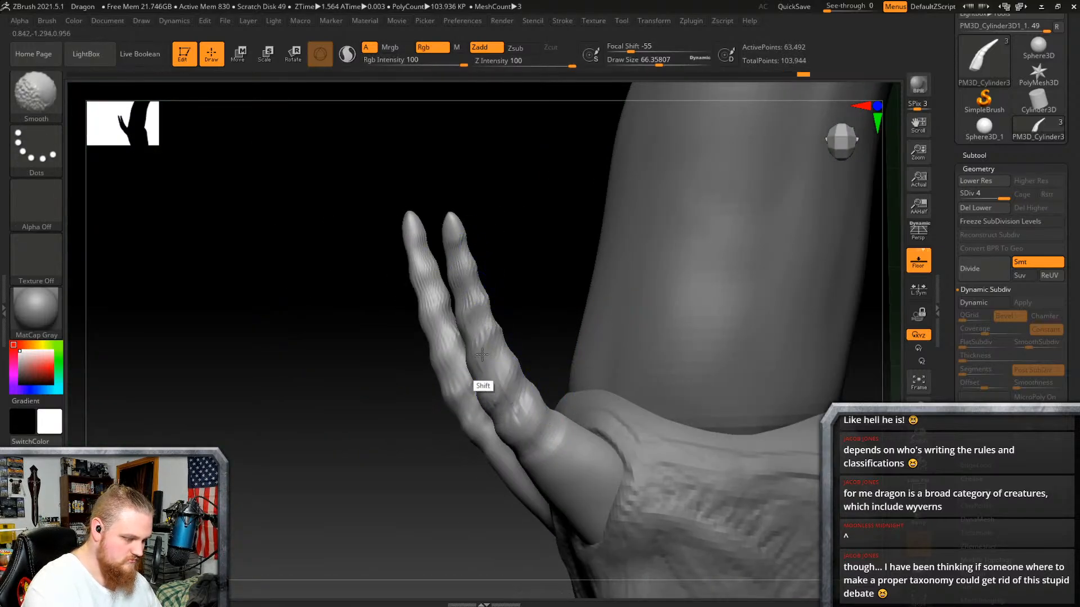
pyautogui.keyDown('shift'); pyautogui.moveTo(508, 311); pyautogui.dragTo(461, 295, button='right'); pyautogui.keyUp('shift')
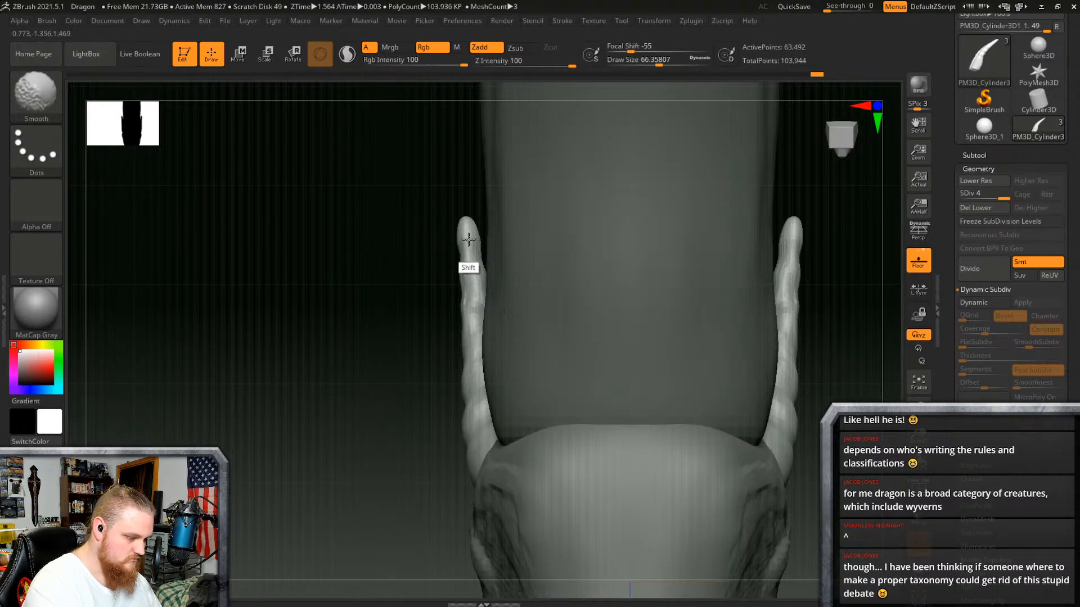
pyautogui.moveTo(477, 246)
pyautogui.mouseDown(button='right')
pyautogui.moveTo(511, 286)
pyautogui.moveTo(398, 272)
pyautogui.mouseUp(button='right')
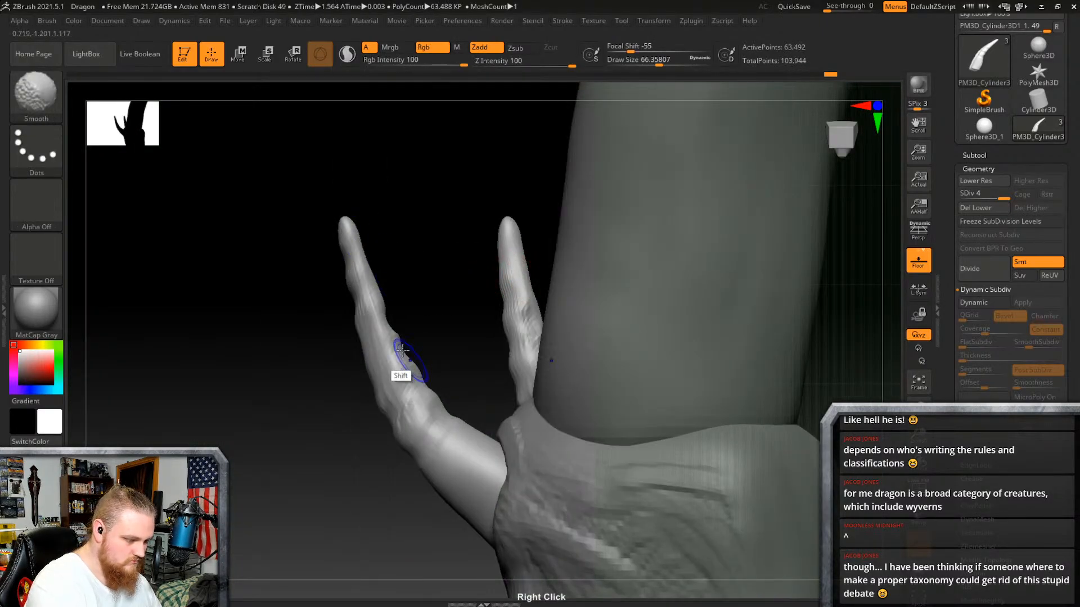
pyautogui.moveTo(366, 378)
pyautogui.mouseDown(button='right')
pyautogui.moveTo(416, 338)
pyautogui.moveTo(356, 341)
pyautogui.moveTo(396, 337)
pyautogui.moveTo(477, 291)
pyautogui.moveTo(405, 388)
pyautogui.moveTo(497, 316)
pyautogui.moveTo(724, 264)
pyautogui.mouseUp(button='right')
pyautogui.press('shift')
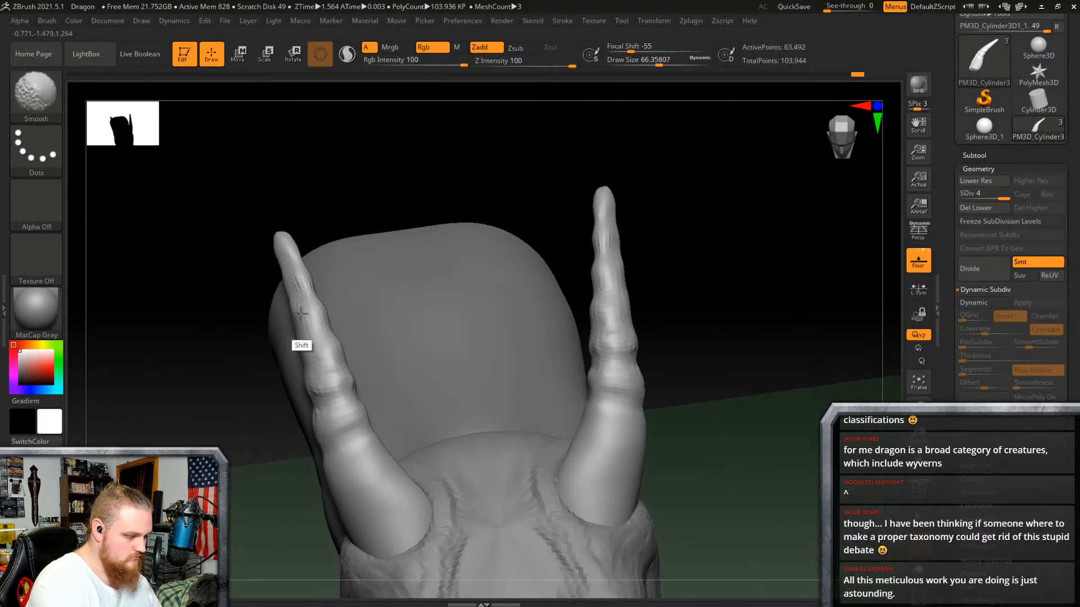
# Step: Build another raised ring around the base of the horns just above their sockets and smooth it
pyautogui.moveTo(431, 335)
pyautogui.mouseDown(button='right')
pyautogui.moveTo(562, 345)
pyautogui.moveTo(641, 299)
pyautogui.moveTo(694, 320)
pyautogui.moveTo(617, 388)
pyautogui.moveTo(622, 281)
pyautogui.moveTo(697, 315)
pyautogui.moveTo(622, 337)
pyautogui.moveTo(641, 316)
pyautogui.moveTo(707, 313)
pyautogui.moveTo(667, 334)
pyautogui.moveTo(687, 316)
pyautogui.moveTo(714, 315)
pyautogui.moveTo(680, 343)
pyautogui.mouseUp(button='right')
pyautogui.keyDown('alt'); pyautogui.moveTo(608, 352); pyautogui.dragTo(587, 354); pyautogui.keyUp('alt')
pyautogui.moveTo(611, 338); pyautogui.dragTo(609, 345, button='right')
pyautogui.moveTo(695, 327); pyautogui.dragTo(599, 318, button='right')
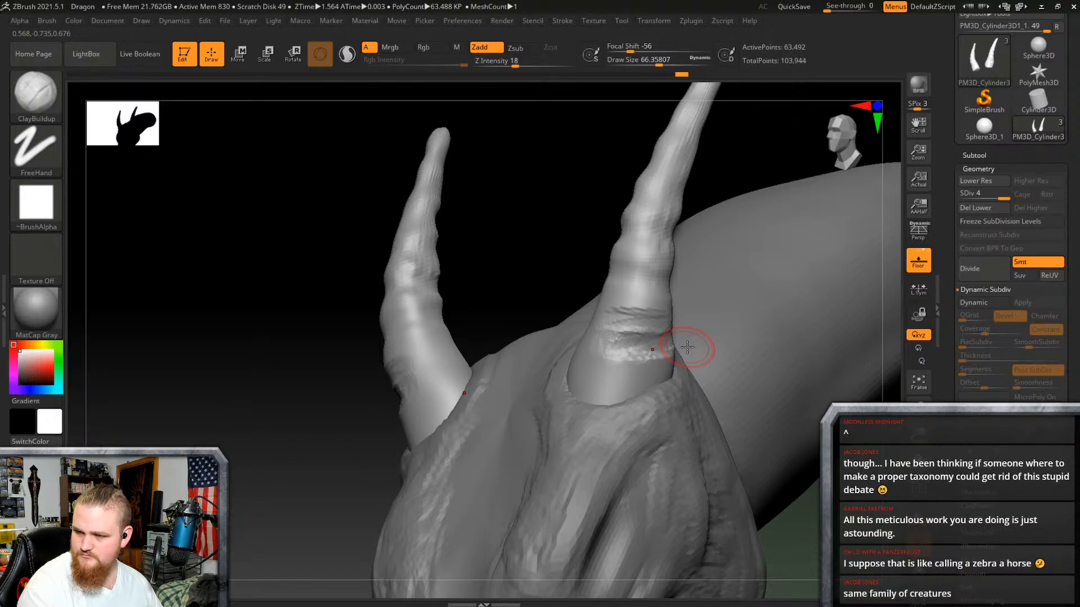
pyautogui.moveTo(688, 348)
pyautogui.mouseDown(button='right')
pyautogui.moveTo(674, 350)
pyautogui.moveTo(683, 359)
pyautogui.moveTo(721, 316)
pyautogui.moveTo(734, 323)
pyautogui.moveTo(650, 313)
pyautogui.moveTo(674, 356)
pyautogui.moveTo(737, 377)
pyautogui.moveTo(644, 316)
pyautogui.moveTo(687, 330)
pyautogui.moveTo(634, 297)
pyautogui.moveTo(622, 309)
pyautogui.moveTo(661, 292)
pyautogui.moveTo(513, 248)
pyautogui.moveTo(525, 307)
pyautogui.moveTo(519, 238)
pyautogui.moveTo(486, 220)
pyautogui.mouseUp(button='right')
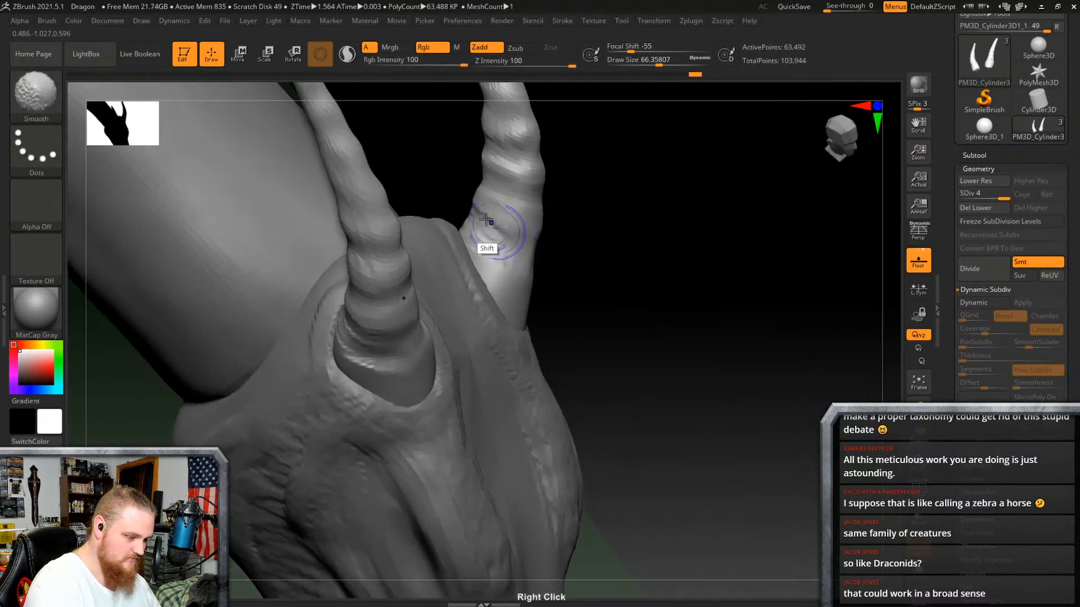
# Step: Build up the bands on the upper outer sides of the horns with ClayBuildup and smooth them toward pointed tips
pyautogui.moveTo(550, 258)
pyautogui.mouseDown(button='right')
pyautogui.moveTo(445, 203)
pyautogui.moveTo(482, 234)
pyautogui.moveTo(675, 231)
pyautogui.moveTo(669, 355)
pyautogui.moveTo(562, 429)
pyautogui.moveTo(704, 311)
pyautogui.moveTo(583, 349)
pyautogui.moveTo(623, 338)
pyautogui.moveTo(622, 241)
pyautogui.moveTo(685, 241)
pyautogui.moveTo(635, 264)
pyautogui.moveTo(663, 320)
pyautogui.mouseUp(button='right')
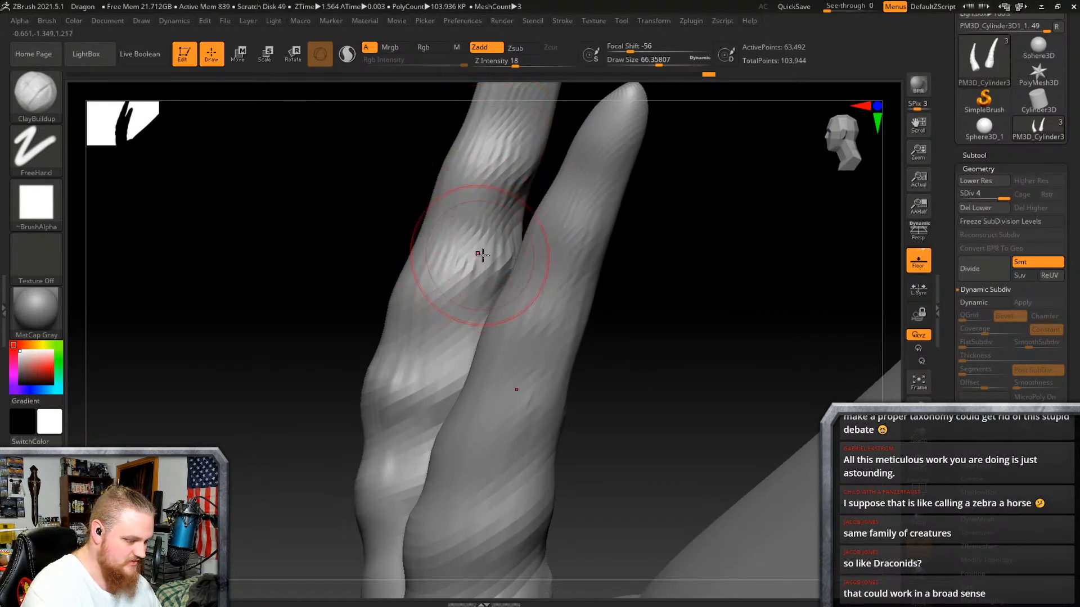
pyautogui.moveTo(568, 229)
pyautogui.mouseDown(button='right')
pyautogui.moveTo(513, 242)
pyautogui.moveTo(556, 358)
pyautogui.moveTo(668, 316)
pyautogui.moveTo(602, 277)
pyautogui.moveTo(556, 332)
pyautogui.moveTo(749, 238)
pyautogui.moveTo(701, 299)
pyautogui.moveTo(586, 299)
pyautogui.moveTo(658, 345)
pyautogui.moveTo(670, 270)
pyautogui.moveTo(711, 258)
pyautogui.moveTo(709, 242)
pyautogui.mouseUp(button='right')
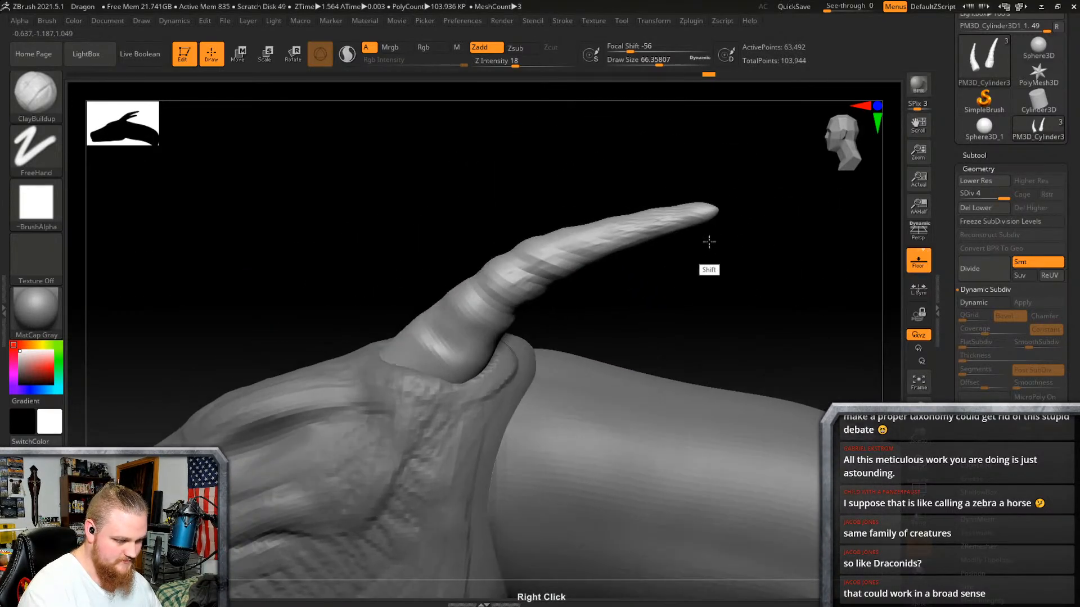
pyautogui.moveTo(693, 292)
pyautogui.keyDown('alt'); pyautogui.mouseDown(button='right')
pyautogui.moveTo(716, 313)
pyautogui.moveTo(708, 296)
pyautogui.mouseUp(button='right'); pyautogui.keyUp('alt')
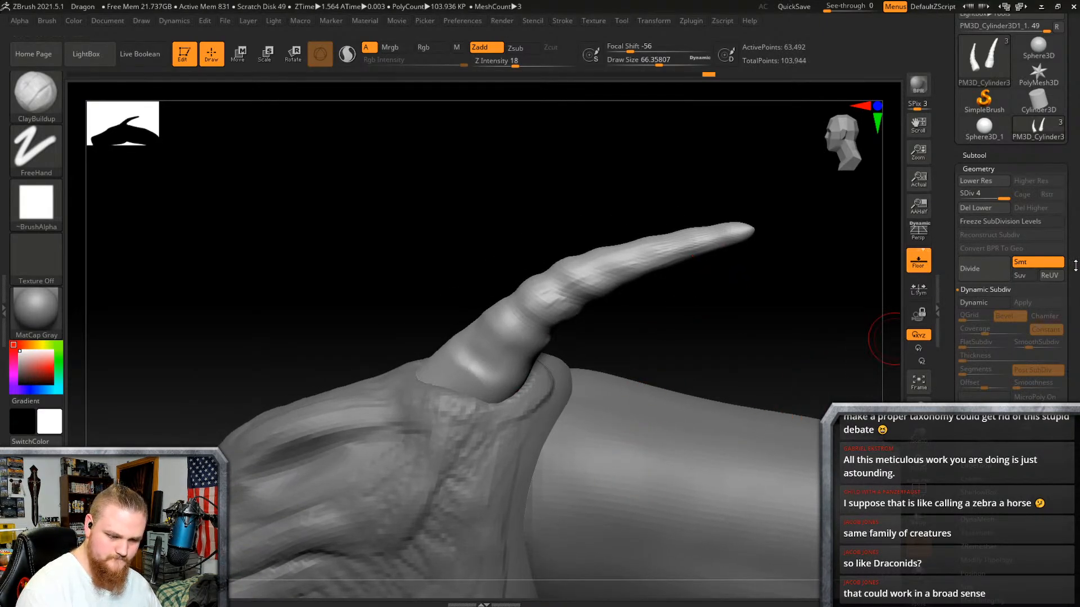
# Step: Hide the head and neck subtools so that only the horns are displayed
pyautogui.click(1004, 167)
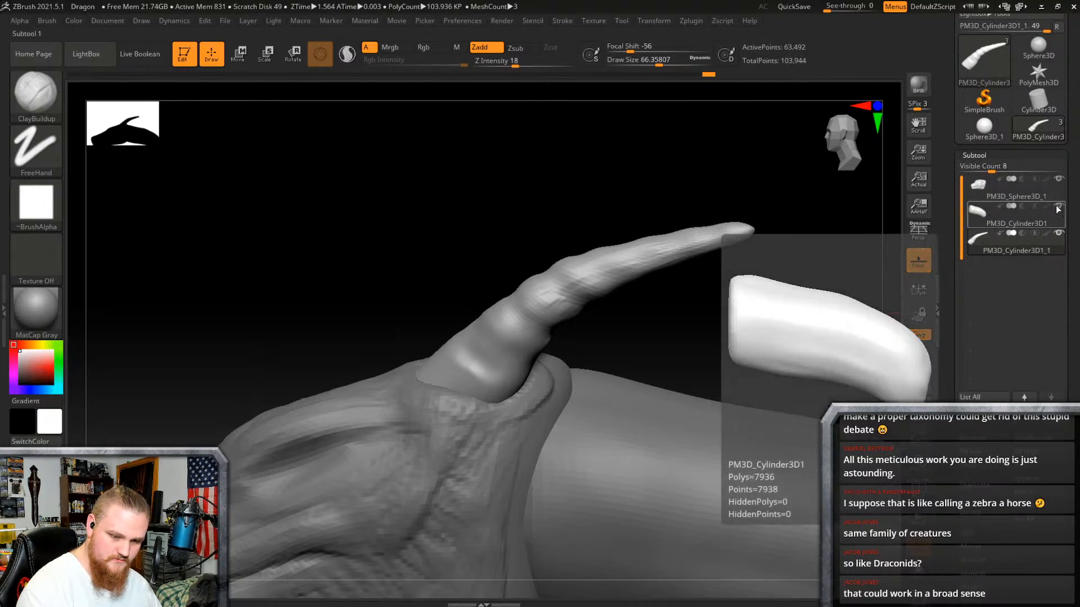
pyautogui.click(1058, 179)
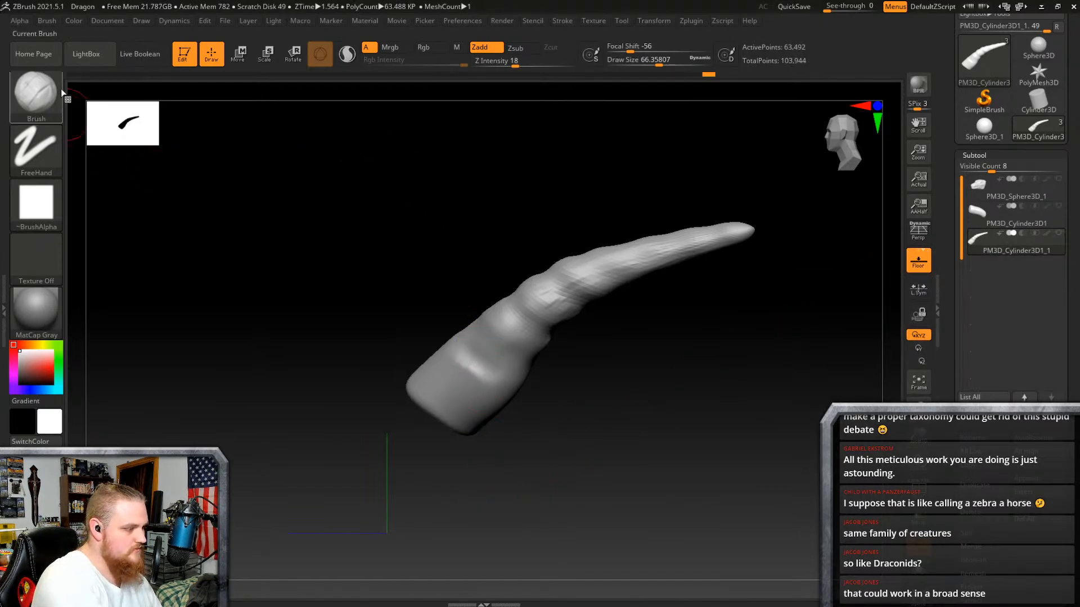
pyautogui.click(35, 93)
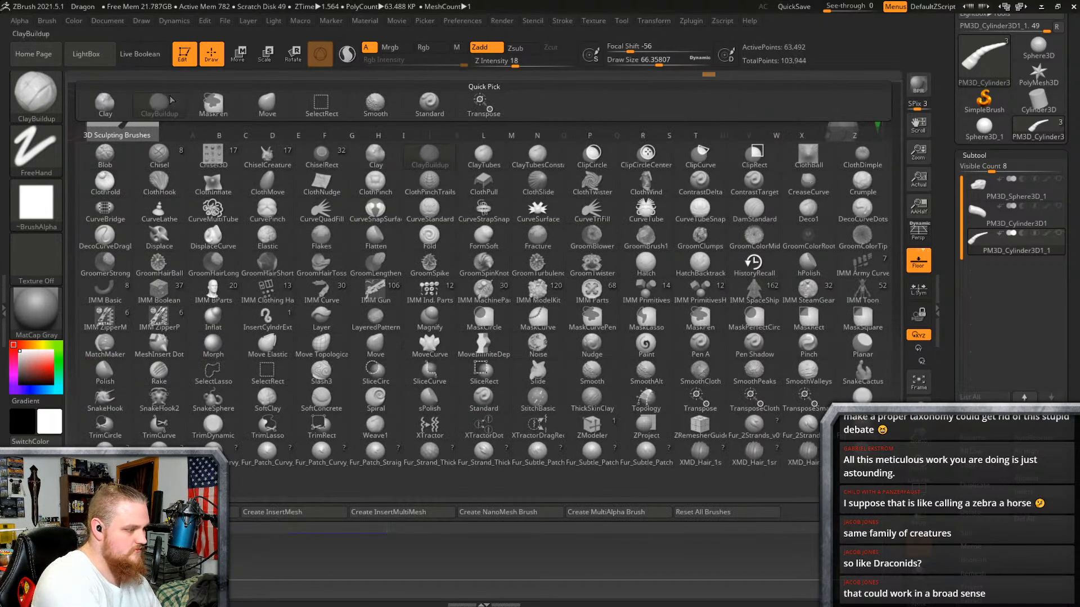
pyautogui.keyDown('ctrl'); pyautogui.click(217, 118); pyautogui.keyUp('ctrl')
pyautogui.hotkey('ctrl', 'shift')
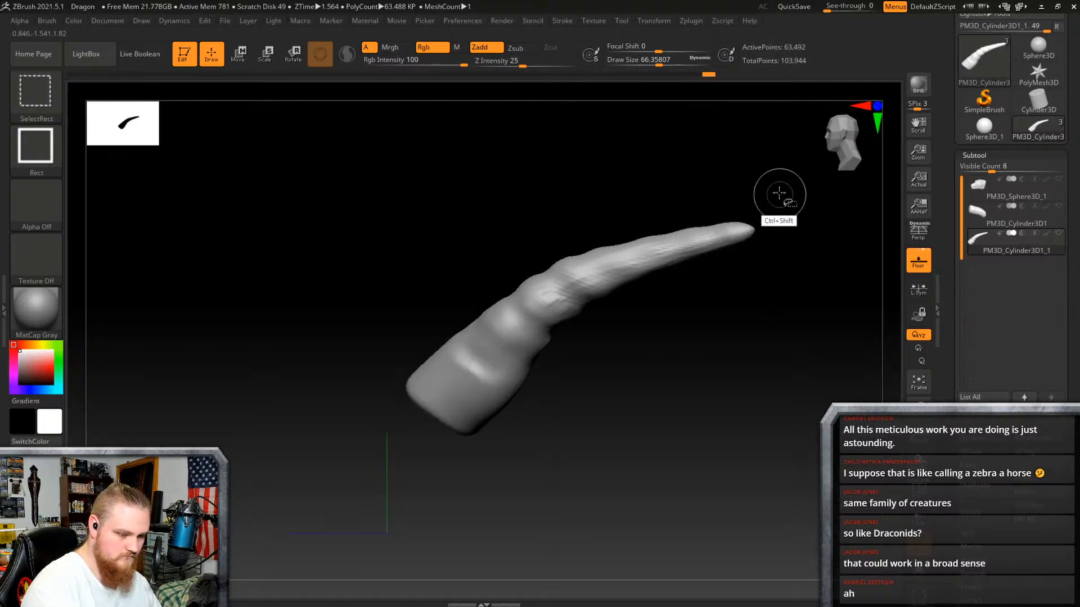
pyautogui.keyDown('ctrl'); pyautogui.keyDown('shift'); pyautogui.moveTo(780, 171); pyautogui.dragTo(592, 394); pyautogui.keyUp('shift'); pyautogui.keyUp('ctrl')
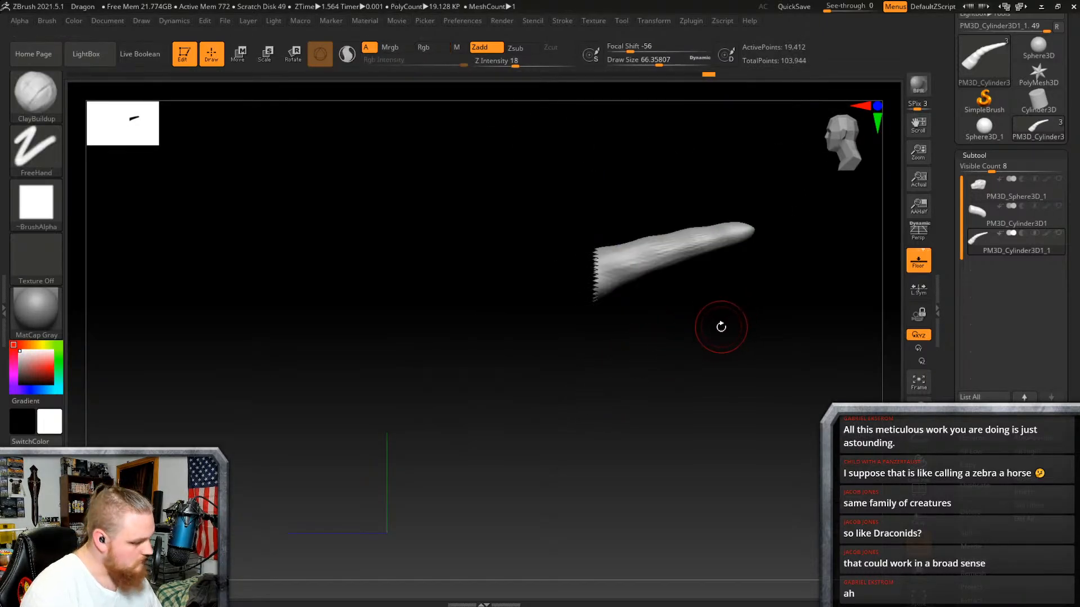
pyautogui.keyDown('ctrl'); pyautogui.keyDown('shift'); pyautogui.click(720, 329); pyautogui.keyUp('shift'); pyautogui.keyUp('ctrl')
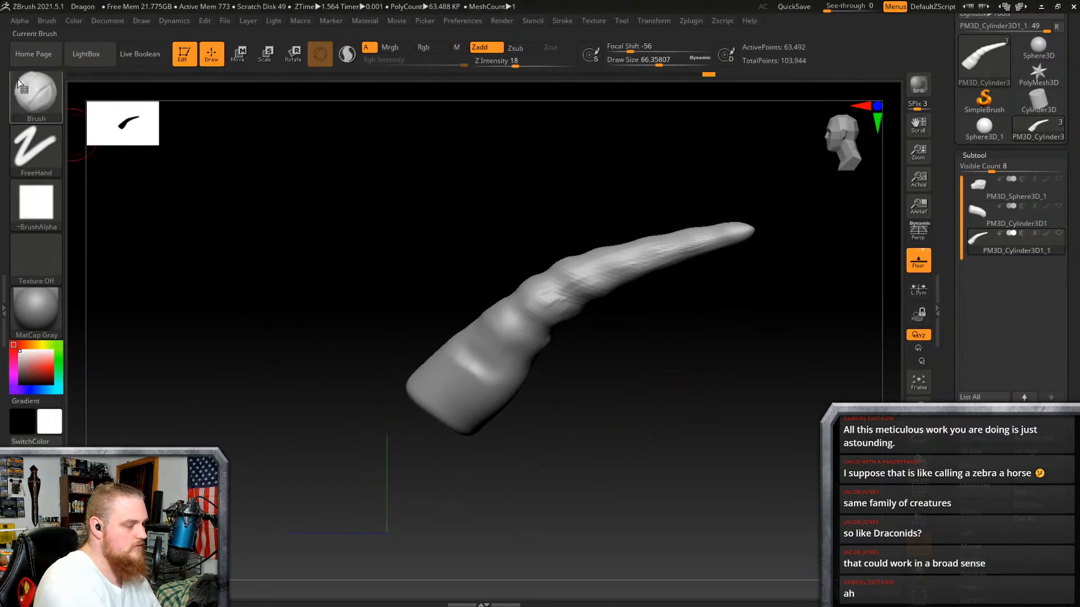
# Step: Switch the selection brush to TrimRect for cutting the horn mesh
pyautogui.hotkey('ctrl', 'shift')
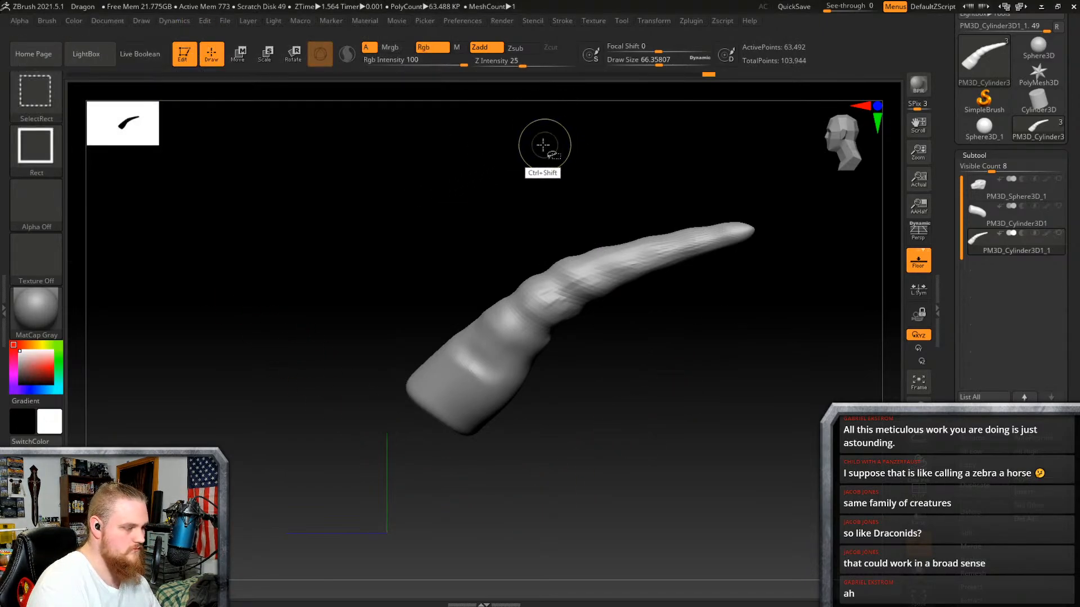
pyautogui.keyDown('ctrl'); pyautogui.keyDown('shift'); pyautogui.click(39, 103); pyautogui.keyUp('shift'); pyautogui.keyUp('ctrl')
pyautogui.keyDown('ctrl'); pyautogui.keyDown('shift'); pyautogui.click(32, 101); pyautogui.keyUp('shift'); pyautogui.keyUp('ctrl')
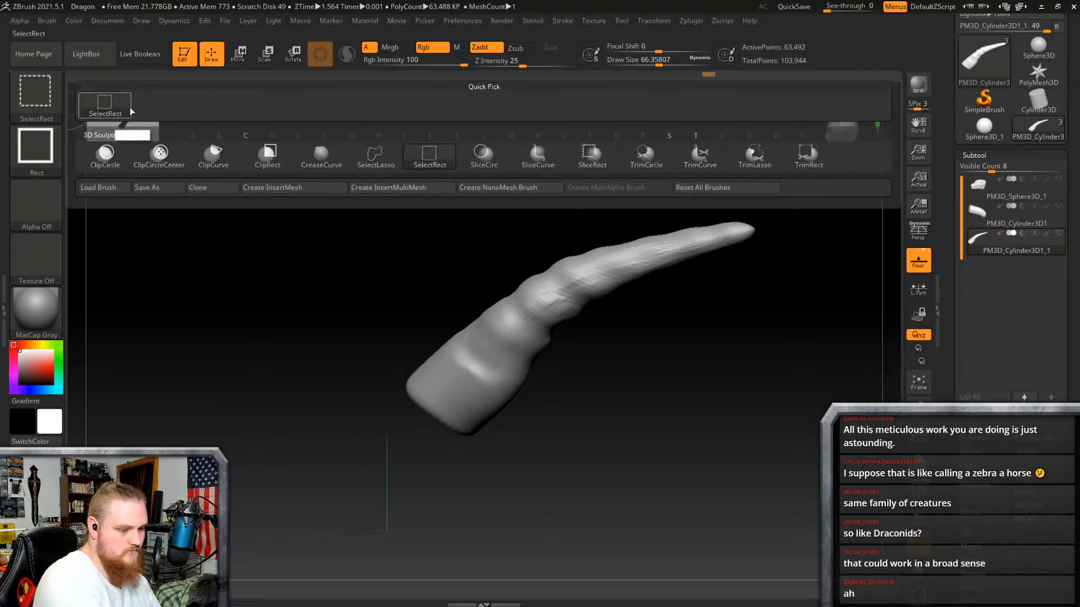
pyautogui.click(816, 163)
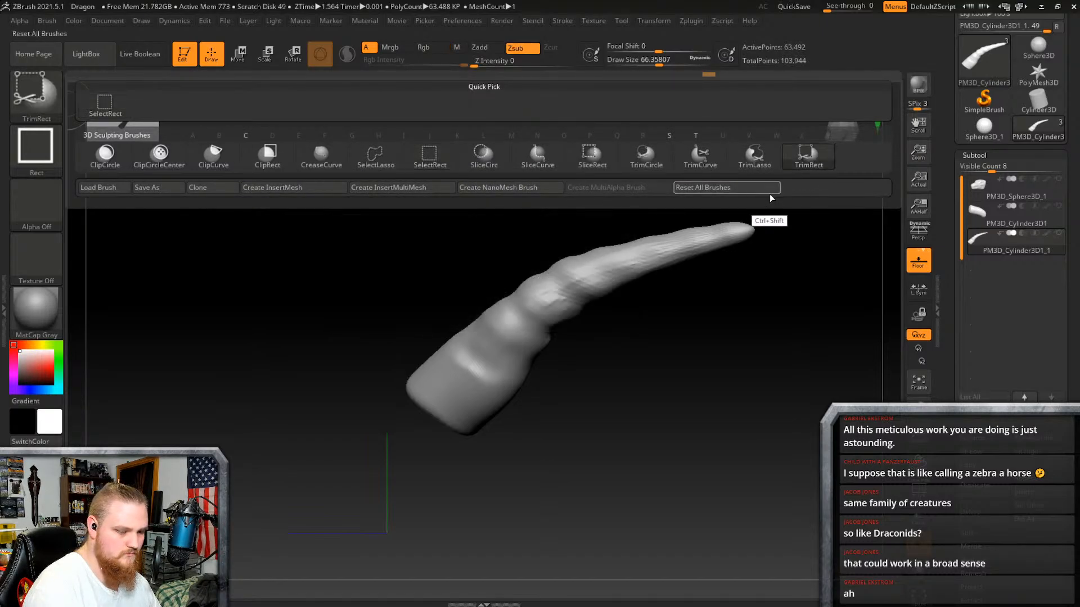
# Step: Try to trim off the outer half of the horns with a rectangular cut
pyautogui.moveTo(780, 168)
pyautogui.keyDown('ctrl'); pyautogui.keyDown('shift'); pyautogui.mouseDown()
pyautogui.moveTo(692, 287)
pyautogui.moveTo(573, 409)
pyautogui.mouseUp(); pyautogui.keyUp('shift'); pyautogui.keyUp('ctrl')
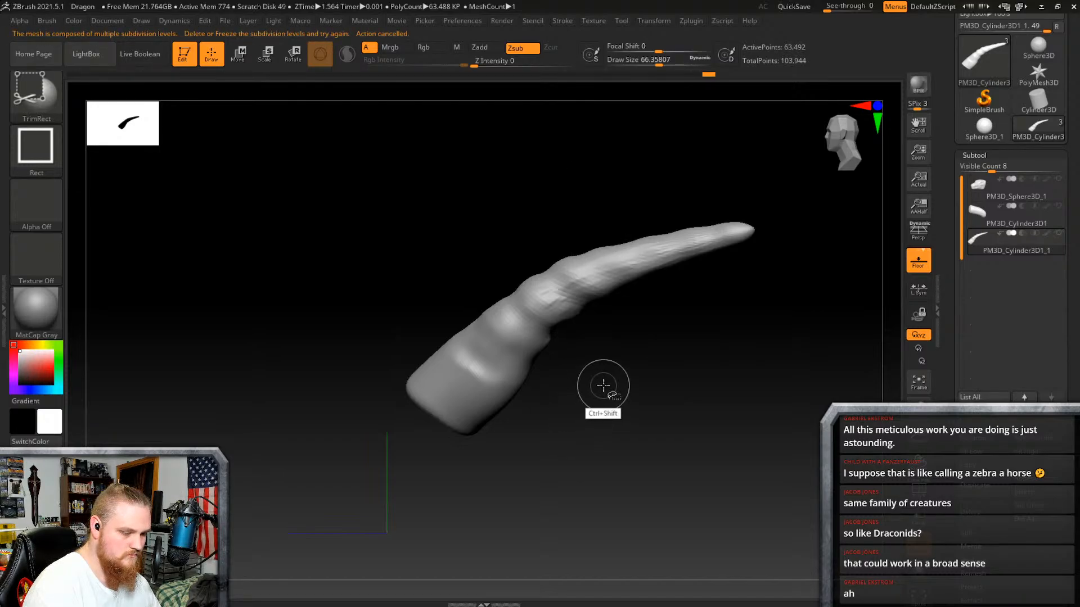
pyautogui.keyDown('ctrl'); pyautogui.keyDown('shift'); pyautogui.moveTo(754, 177); pyautogui.dragTo(579, 430); pyautogui.keyUp('shift'); pyautogui.keyUp('ctrl')
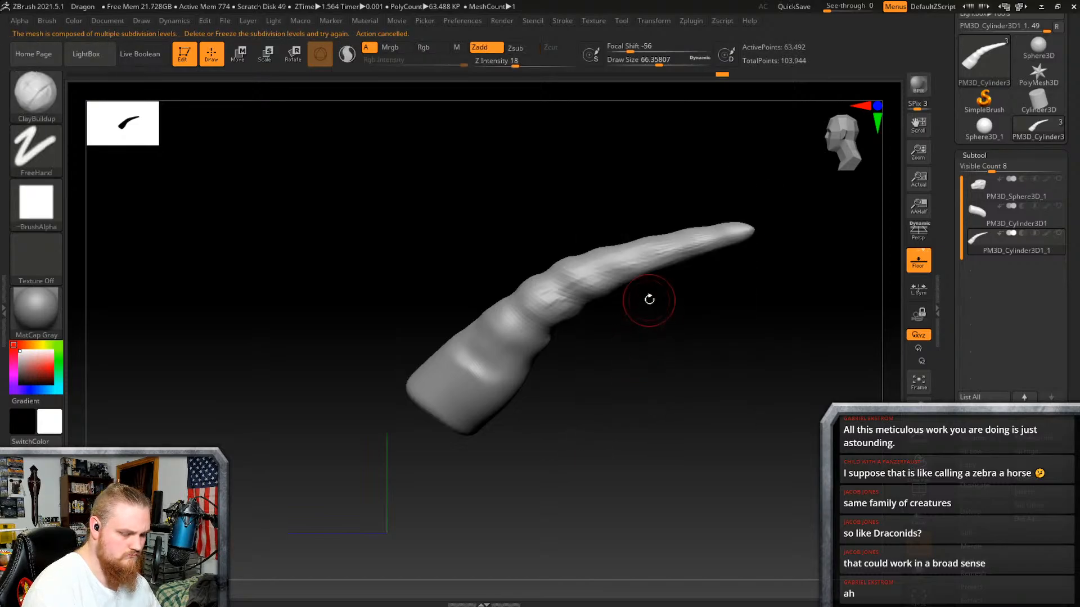
pyautogui.moveTo(651, 301); pyautogui.dragTo(753, 197, button='right')
pyautogui.keyDown('ctrl'); pyautogui.keyDown('shift'); pyautogui.moveTo(757, 170); pyautogui.dragTo(610, 386); pyautogui.keyUp('shift'); pyautogui.keyUp('ctrl')
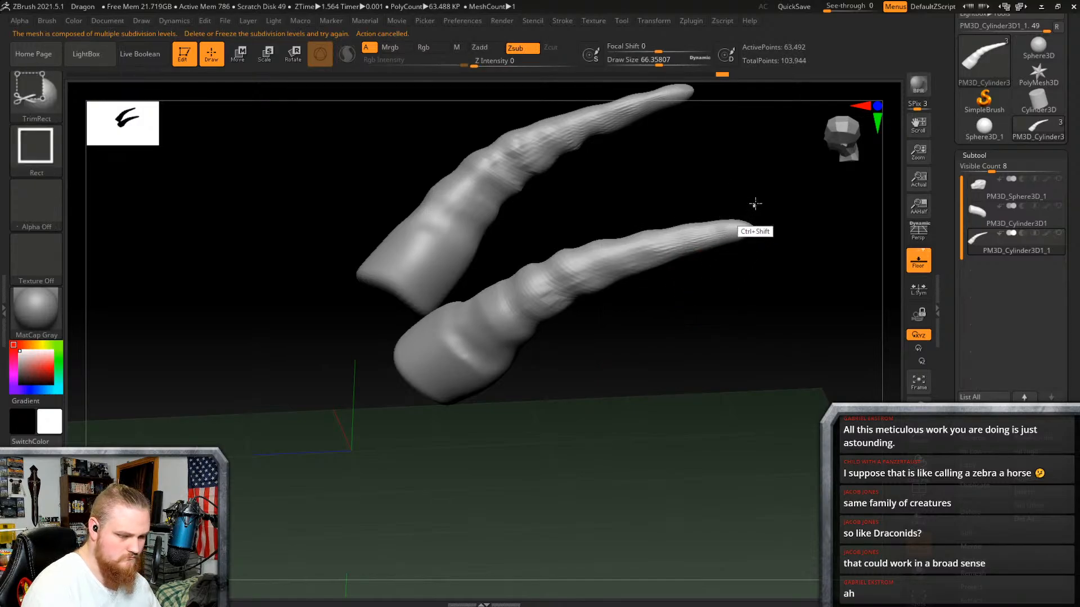
pyautogui.keyDown('ctrl'); pyautogui.keyDown('shift'); pyautogui.moveTo(754, 208); pyautogui.dragTo(646, 392); pyautogui.keyUp('shift'); pyautogui.keyUp('ctrl')
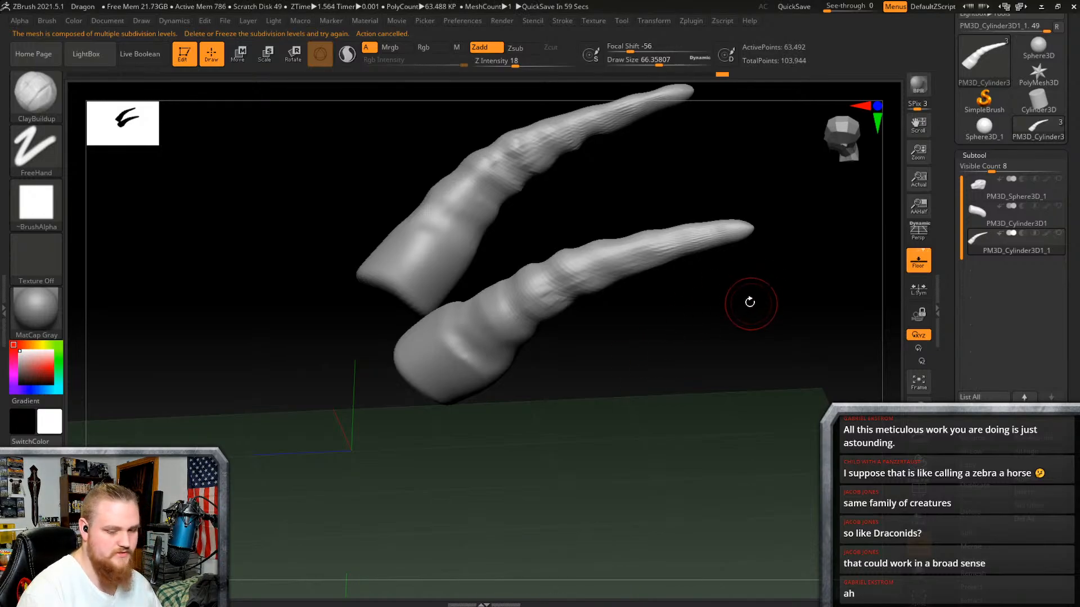
# Step: Delete the lower subdivision levels of the horn subtool in its geometry settings
pyautogui.moveTo(749, 306); pyautogui.dragTo(871, 243, button='right')
pyautogui.moveTo(1055, 533); pyautogui.dragTo(1054, 343)
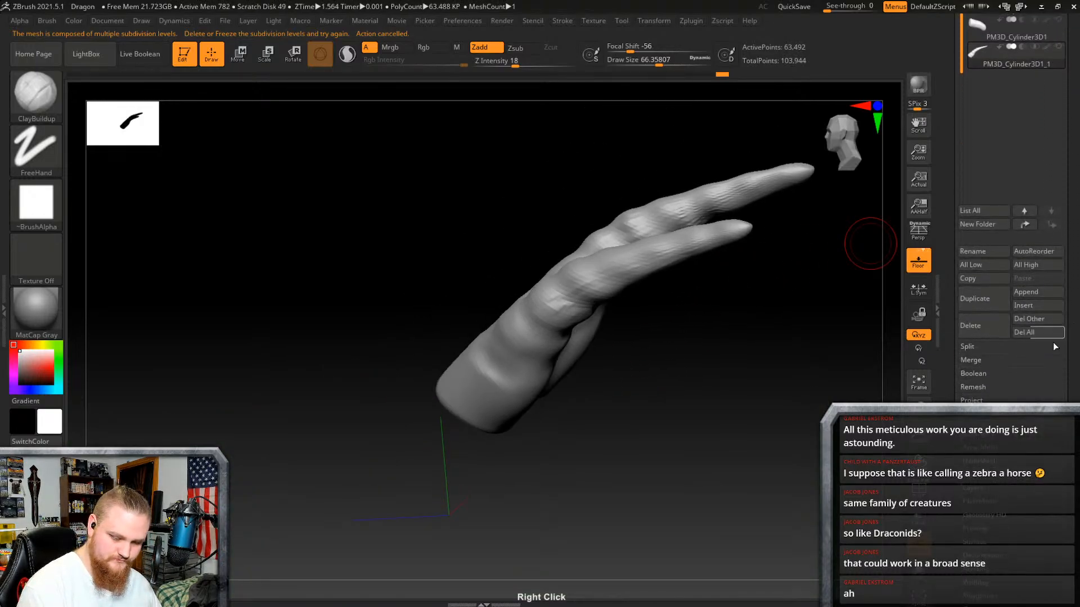
pyautogui.click(978, 434)
pyautogui.moveTo(1057, 125); pyautogui.dragTo(1057, 386, button='right')
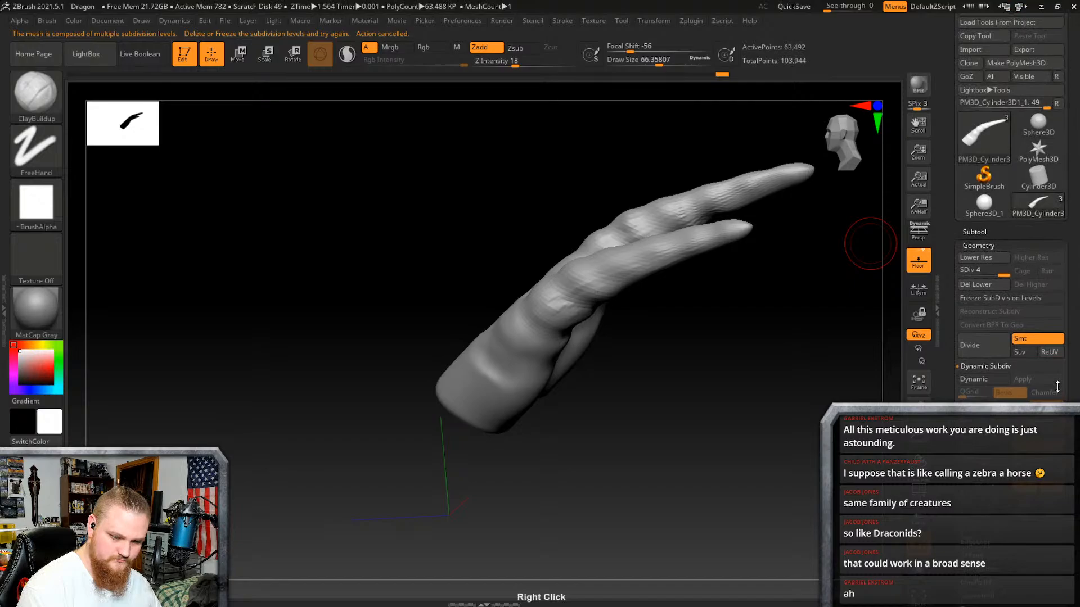
pyautogui.click(980, 286)
# Step: Trim off the outer tapering part of both horns with a rectangular cut in side view, leaving short bases
pyautogui.moveTo(870, 244); pyautogui.dragTo(786, 253, button='right')
pyautogui.hotkey('ctrl', 'shift')
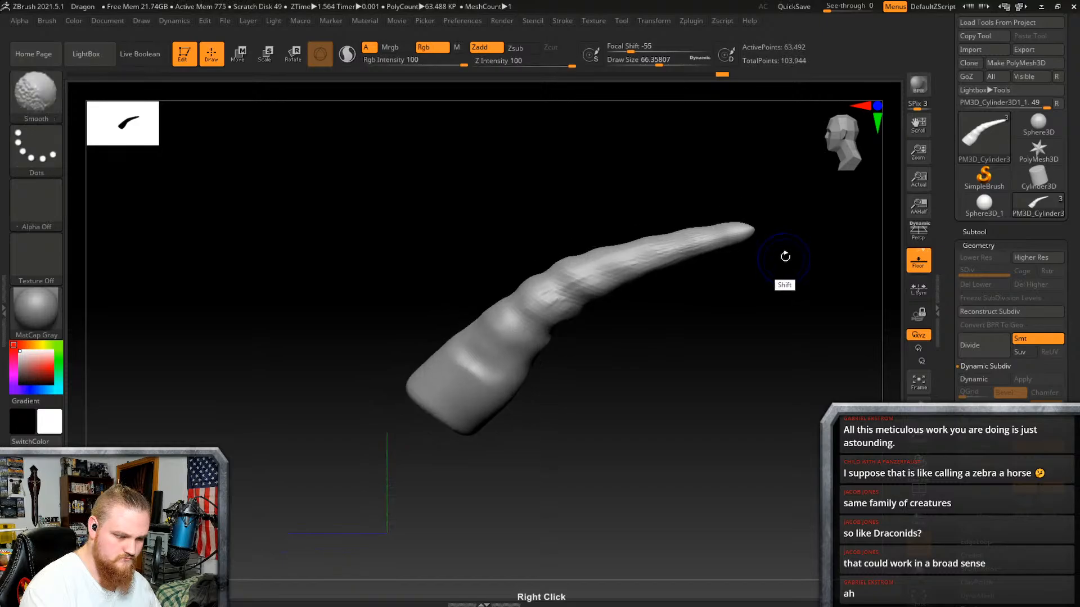
pyautogui.keyDown('ctrl'); pyautogui.keyDown('shift'); pyautogui.moveTo(782, 175); pyautogui.dragTo(579, 386); pyautogui.keyUp('shift'); pyautogui.keyUp('ctrl')
pyautogui.moveTo(655, 317)
pyautogui.mouseDown(button='right')
pyautogui.moveTo(646, 380)
pyautogui.moveTo(706, 311)
pyautogui.moveTo(730, 340)
pyautogui.moveTo(688, 342)
pyautogui.moveTo(694, 358)
pyautogui.mouseUp(button='right')
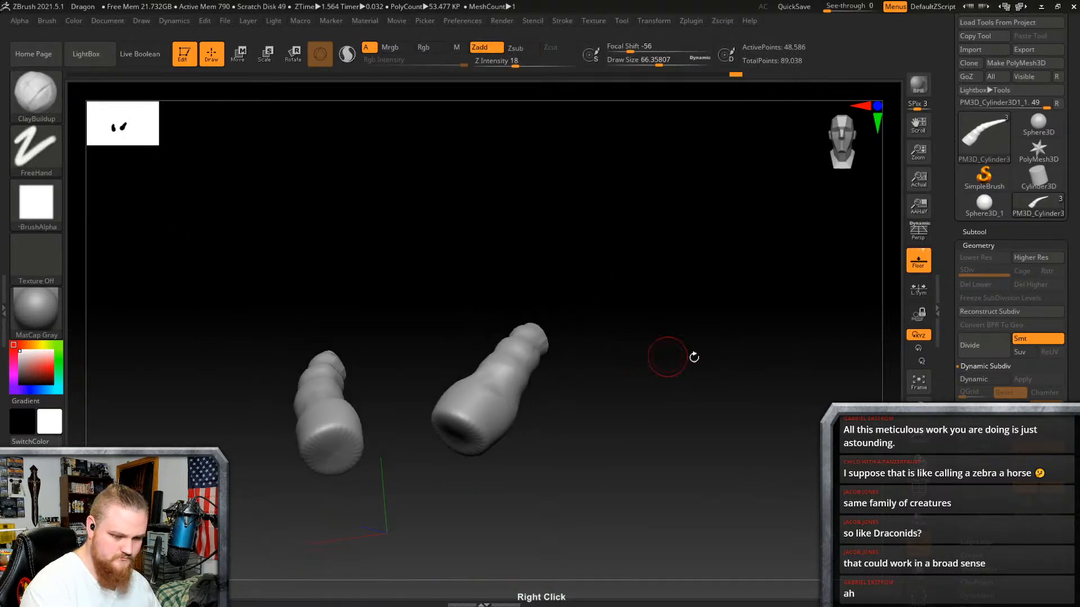
# Step: Show the hidden head and neck subtools together with the trimmed horns
pyautogui.click(1008, 233)
pyautogui.click(1058, 283)
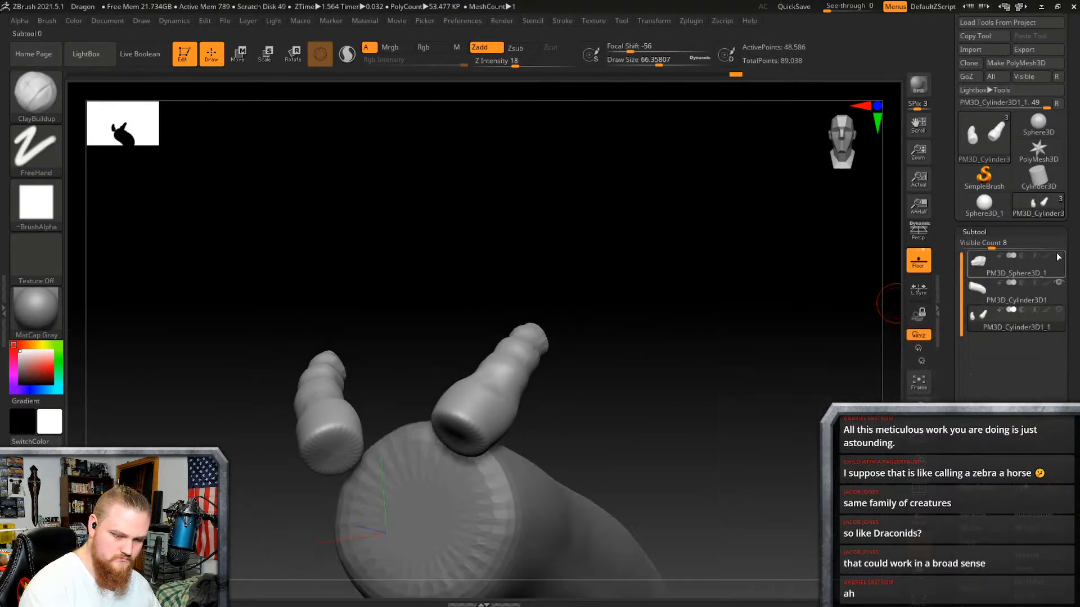
pyautogui.click(1058, 256)
pyautogui.moveTo(752, 340); pyautogui.dragTo(679, 363, button='right')
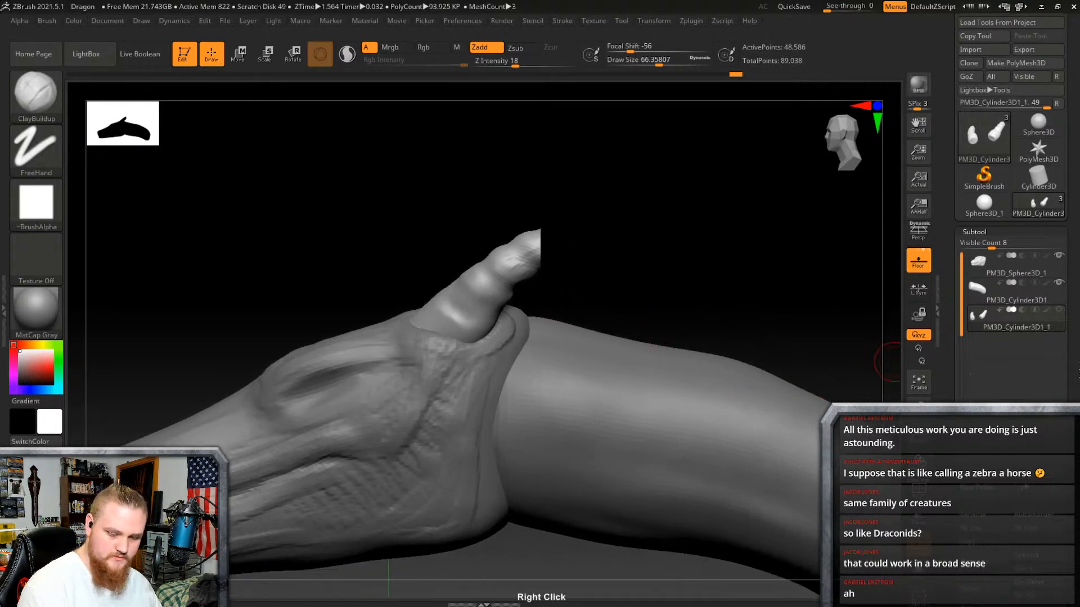
# Step: Append a Cylinder3D to the model as a new subtool
pyautogui.moveTo(1076, 370); pyautogui.dragTo(1063, 54)
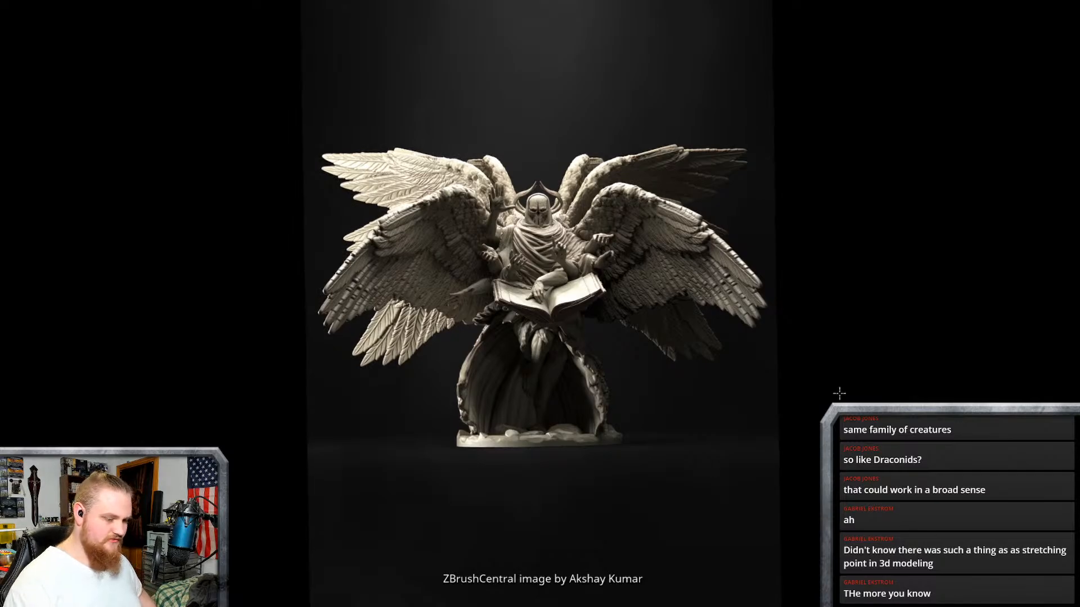
pyautogui.click(772, 309)
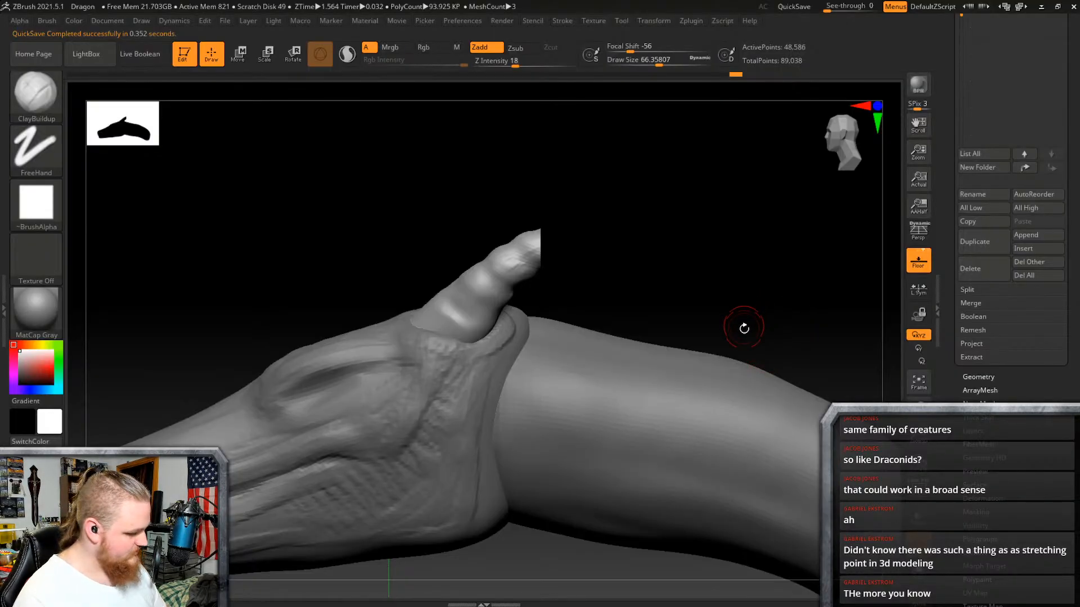
pyautogui.moveTo(742, 323)
pyautogui.mouseDown(button='right')
pyautogui.moveTo(748, 267)
pyautogui.moveTo(735, 369)
pyautogui.moveTo(747, 270)
pyautogui.moveTo(723, 217)
pyautogui.moveTo(743, 323)
pyautogui.moveTo(714, 279)
pyautogui.moveTo(788, 278)
pyautogui.moveTo(812, 219)
pyautogui.moveTo(771, 271)
pyautogui.moveTo(754, 265)
pyautogui.moveTo(641, 369)
pyautogui.mouseUp(button='right')
pyautogui.moveTo(1074, 333); pyautogui.dragTo(1073, 543)
pyautogui.click(1035, 449)
pyautogui.click(648, 421)
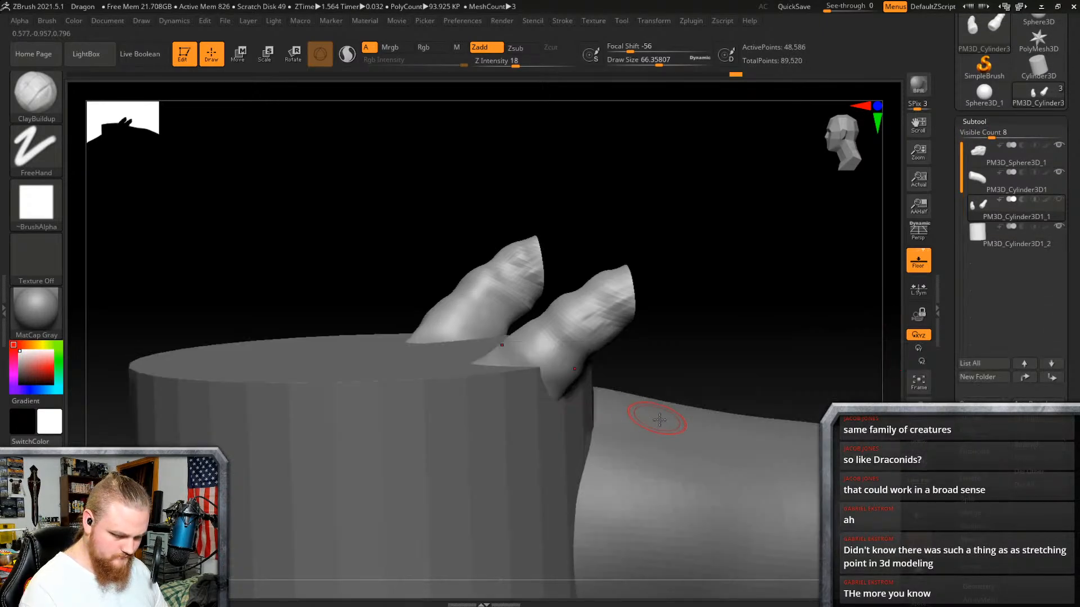
# Step: Select the new cylinder, raise it above the head and scale it down uniformly to a small piece
pyautogui.keyDown('alt'); pyautogui.click(509, 437); pyautogui.keyUp('alt')
pyautogui.press('w')
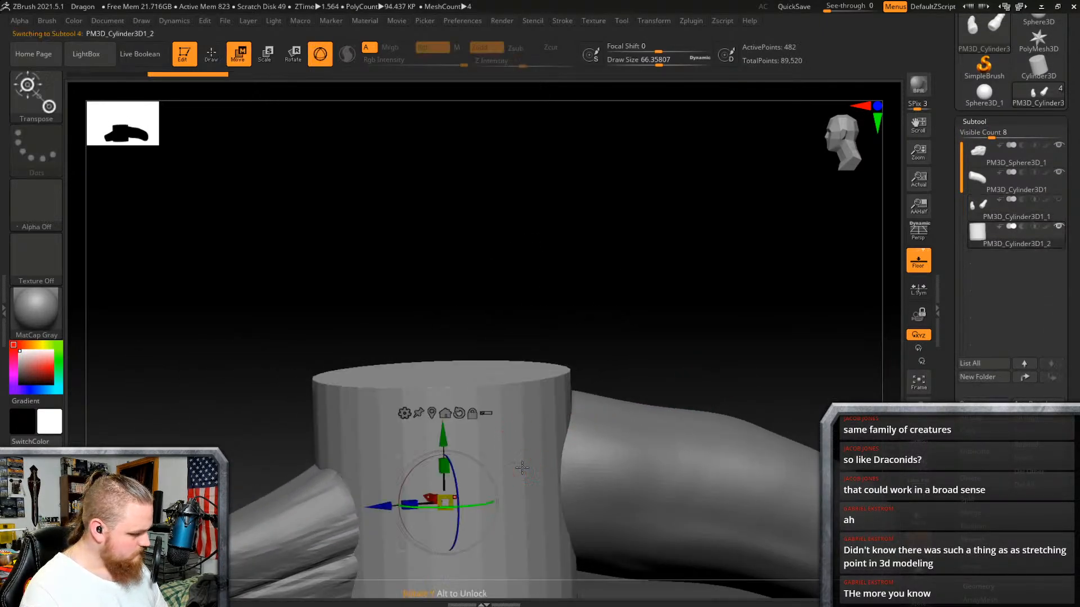
pyautogui.moveTo(443, 388); pyautogui.dragTo(441, 176)
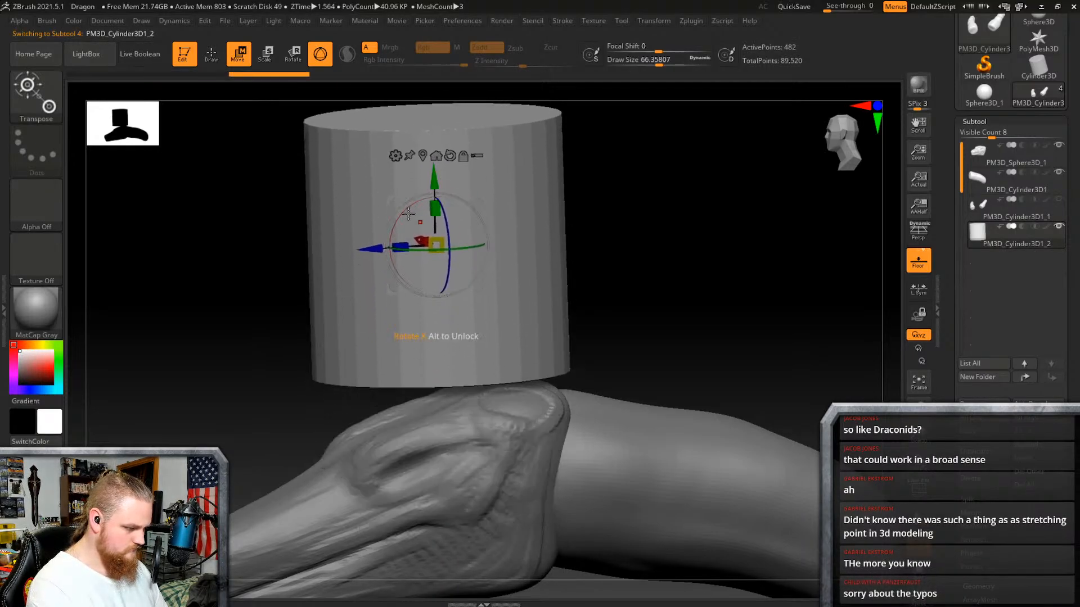
pyautogui.moveTo(437, 244); pyautogui.dragTo(410, 367)
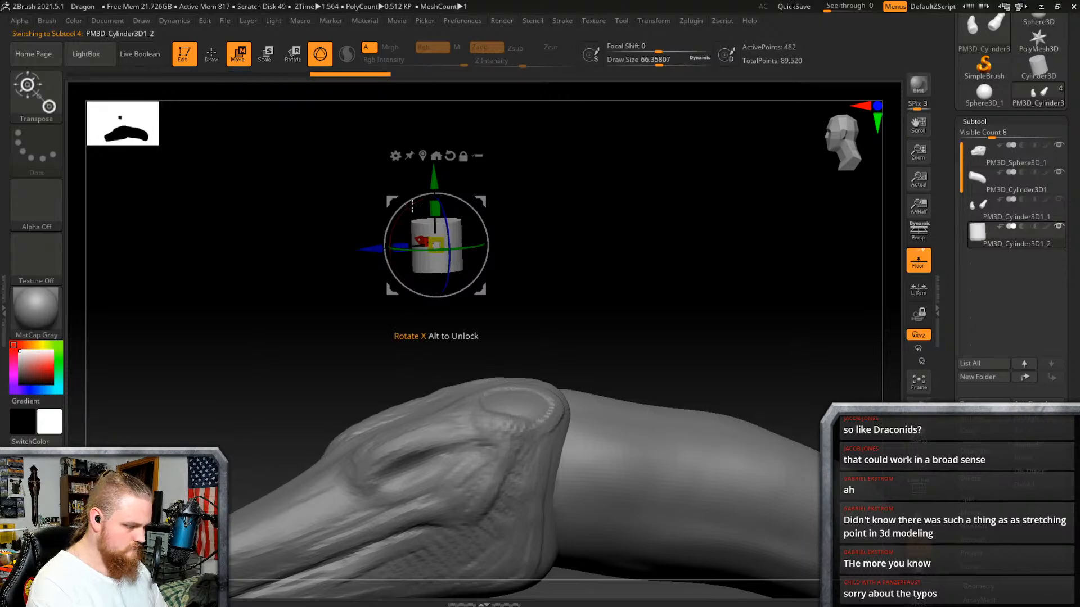
# Step: Unhide the horns and move the small cylinder sideways to the cut end of one horn
pyautogui.moveTo(413, 209); pyautogui.dragTo(467, 231, button='right')
pyautogui.moveTo(407, 225); pyautogui.dragTo(518, 286)
pyautogui.moveTo(518, 287); pyautogui.dragTo(771, 344, button='right')
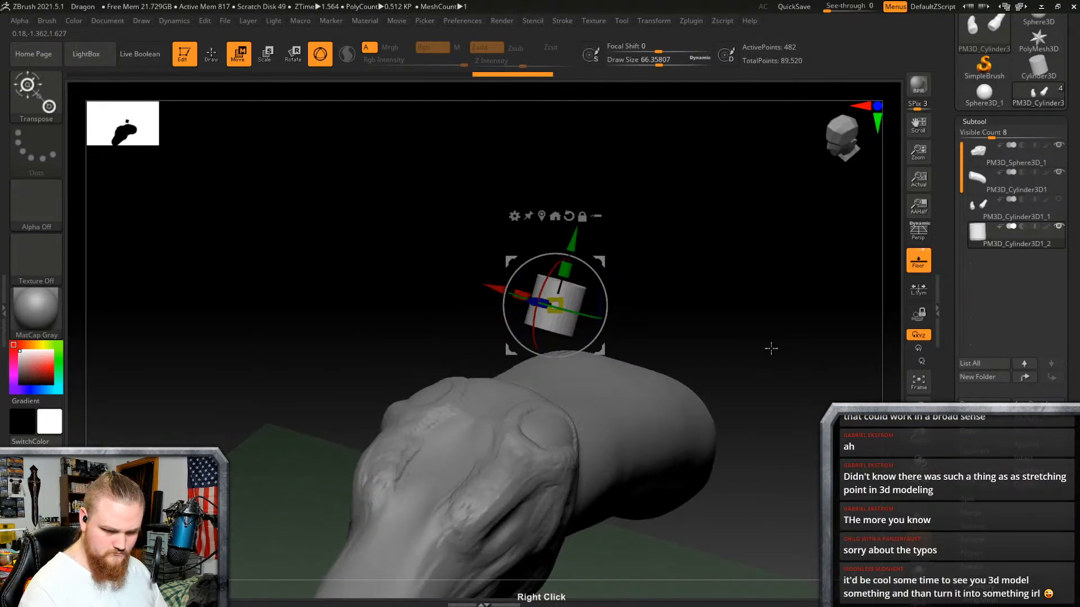
pyautogui.click(1059, 201)
pyautogui.moveTo(692, 366); pyautogui.dragTo(662, 472, button='right')
pyautogui.moveTo(519, 253); pyautogui.dragTo(580, 337)
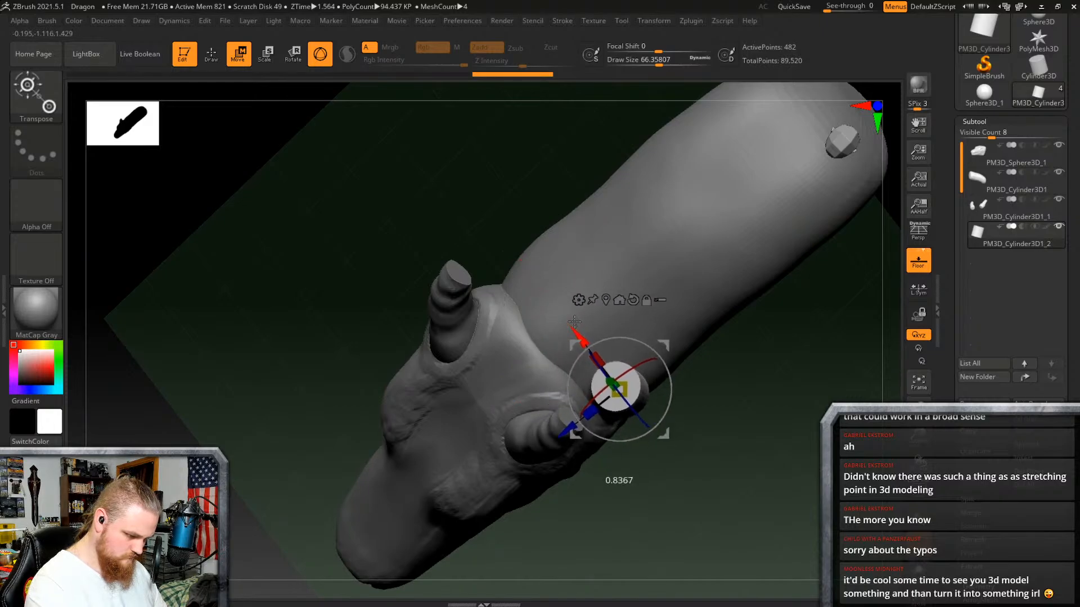
pyautogui.moveTo(571, 429); pyautogui.dragTo(535, 455)
# Step: Tilt the cylinder along the horn's direction and scale it down to roughly the thickness of the horn's cut end
pyautogui.moveTo(546, 447); pyautogui.dragTo(625, 310, button='right')
pyautogui.moveTo(600, 359); pyautogui.dragTo(632, 360)
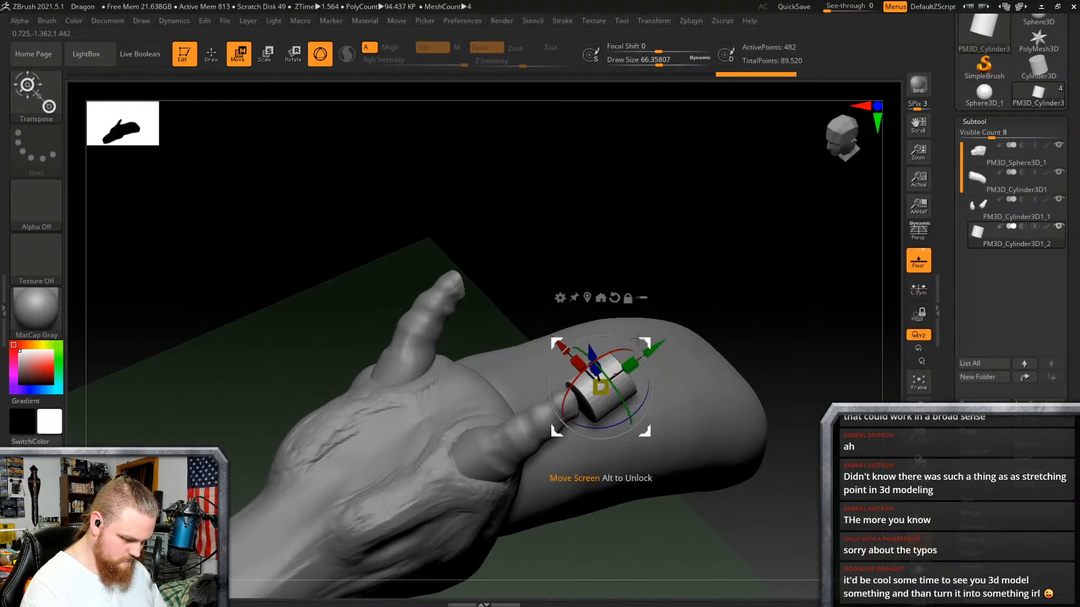
pyautogui.moveTo(646, 341); pyautogui.dragTo(877, 394, button='right')
pyautogui.moveTo(597, 425)
pyautogui.mouseDown(button='right')
pyautogui.moveTo(613, 417)
pyautogui.moveTo(596, 424)
pyautogui.mouseUp(button='right')
pyautogui.moveTo(526, 332); pyautogui.dragTo(486, 332)
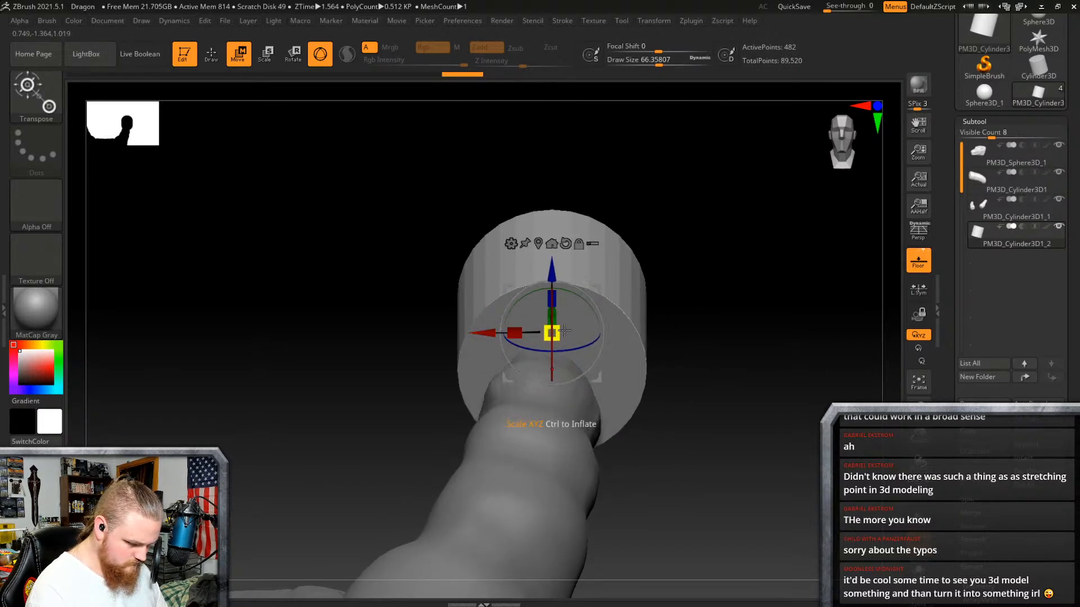
pyautogui.moveTo(552, 333); pyautogui.dragTo(493, 369)
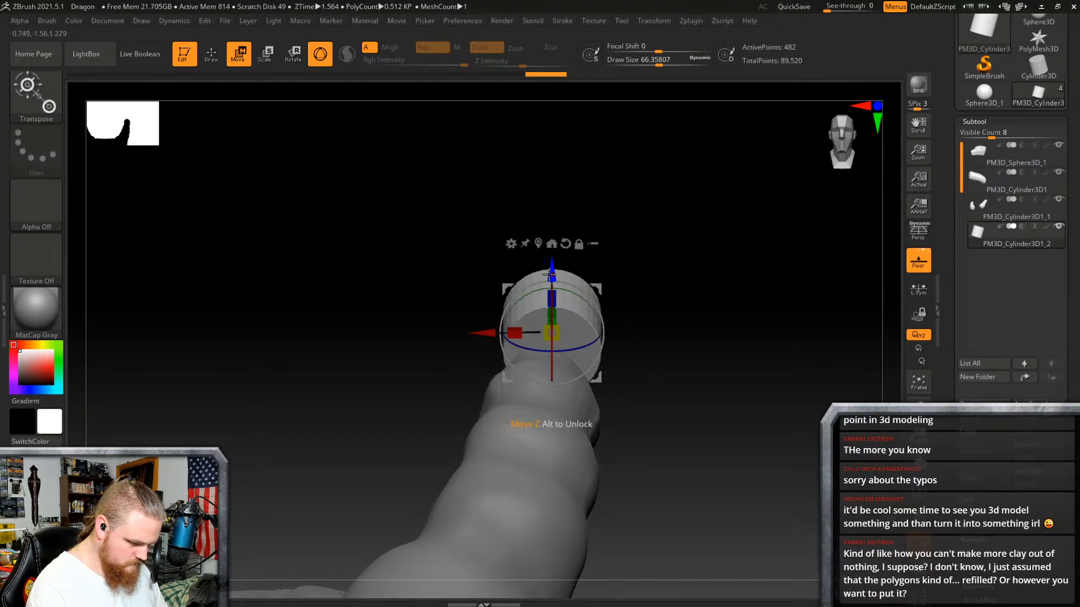
# Step: Stretch the cylinder lengthwise and position it against the horn's cut end in side view
pyautogui.moveTo(617, 284); pyautogui.dragTo(574, 316, button='right')
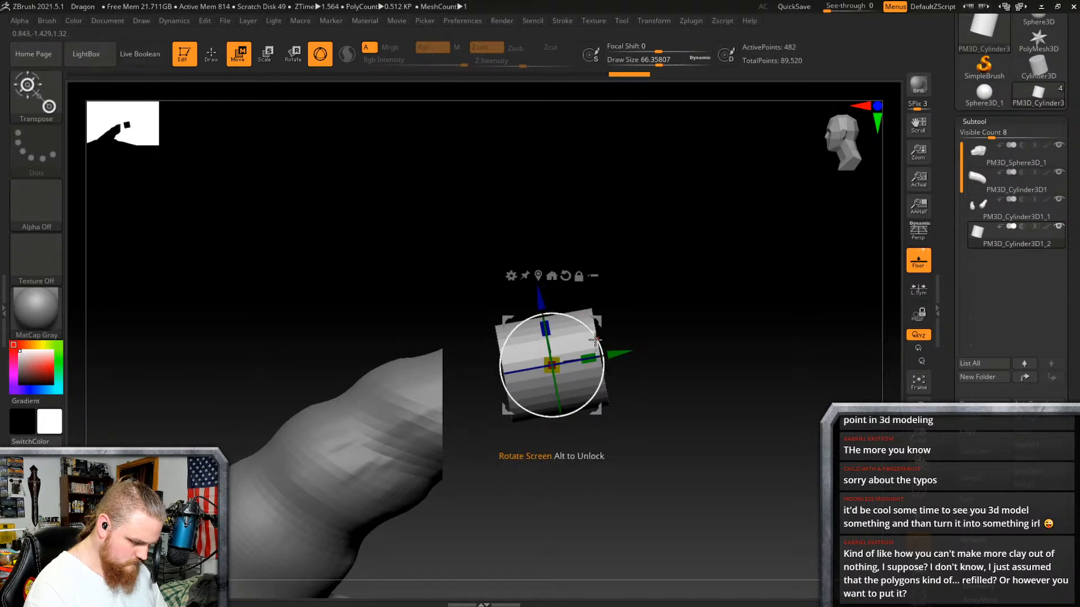
pyautogui.moveTo(555, 361); pyautogui.dragTo(579, 352)
pyautogui.moveTo(542, 299); pyautogui.dragTo(545, 327)
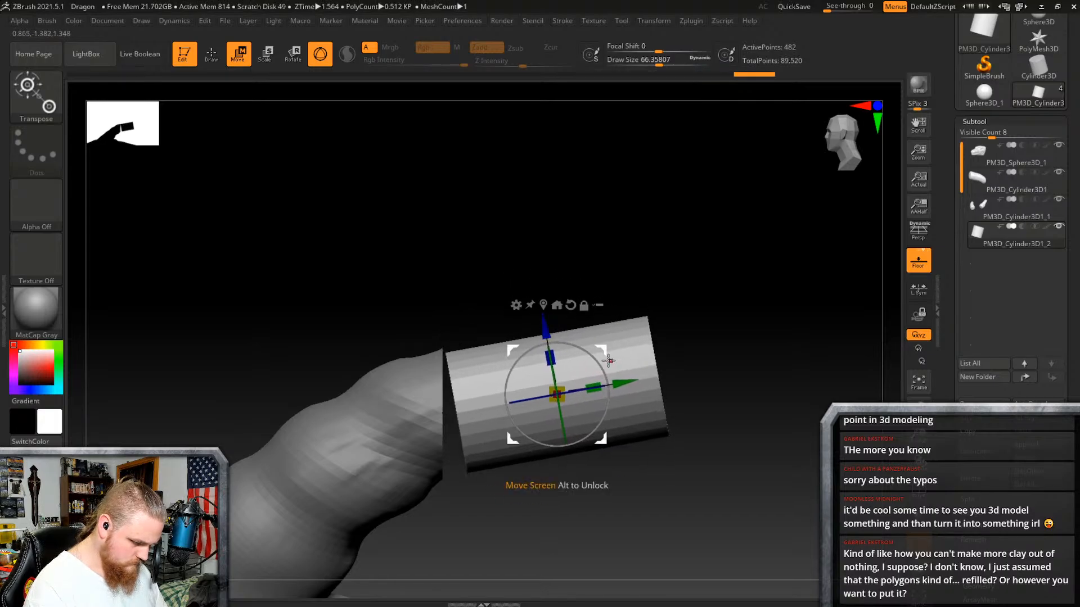
pyautogui.moveTo(567, 387); pyautogui.dragTo(602, 387)
# Step: Fine-tune the cylinder's position, angle and size from several views so it continues the horn from its cut end
pyautogui.moveTo(562, 392); pyautogui.dragTo(579, 489, button='right')
pyautogui.moveTo(496, 276); pyautogui.dragTo(493, 267)
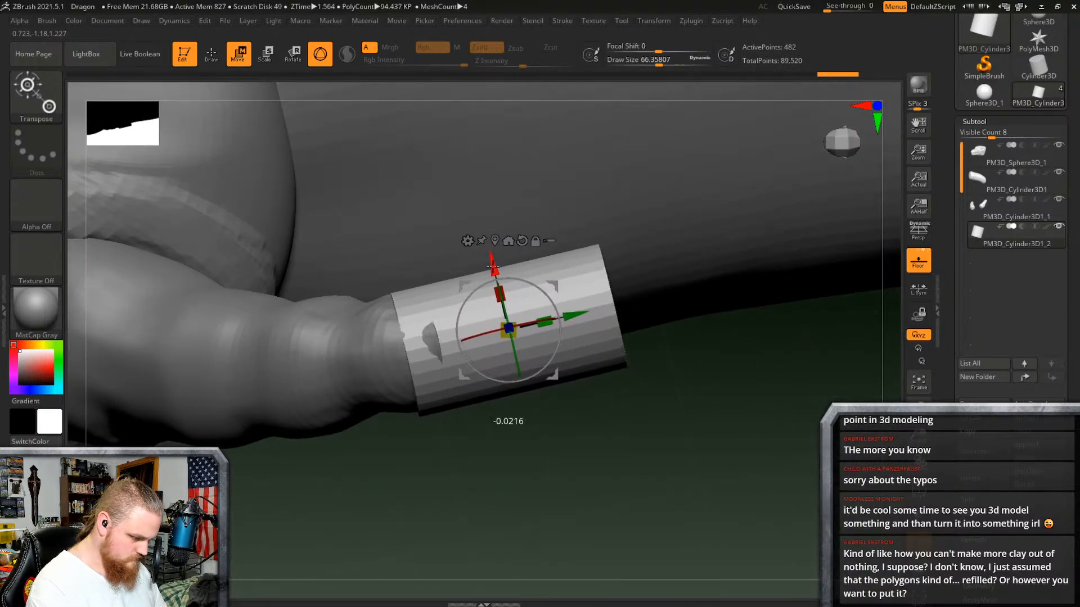
pyautogui.moveTo(551, 282); pyautogui.dragTo(523, 392, button='right')
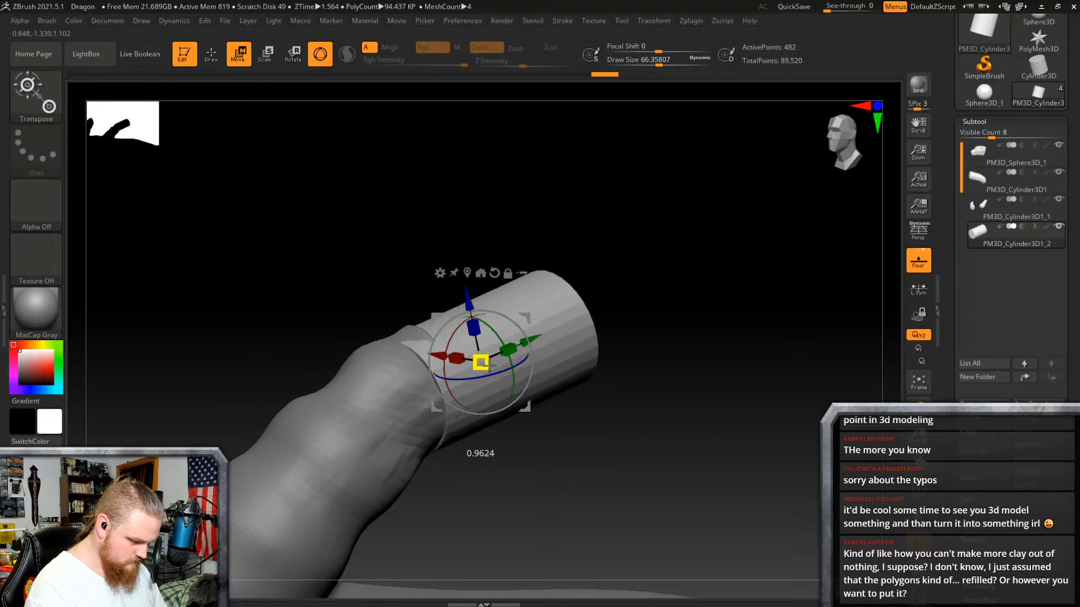
pyautogui.moveTo(490, 364); pyautogui.dragTo(491, 301, button='right')
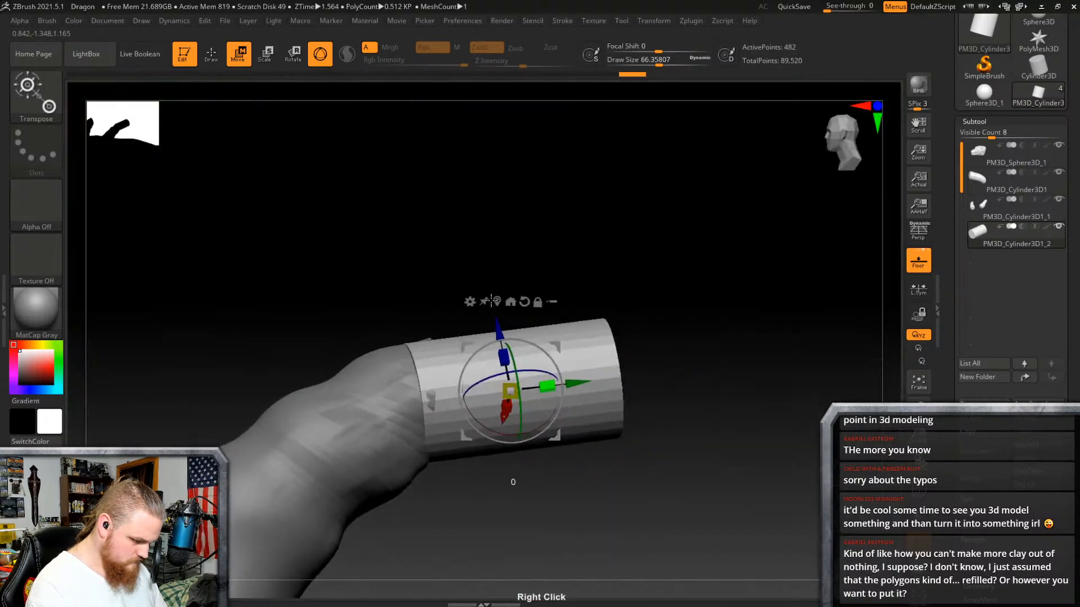
pyautogui.moveTo(504, 358); pyautogui.dragTo(502, 350)
pyautogui.moveTo(503, 349); pyautogui.dragTo(519, 305, button='right')
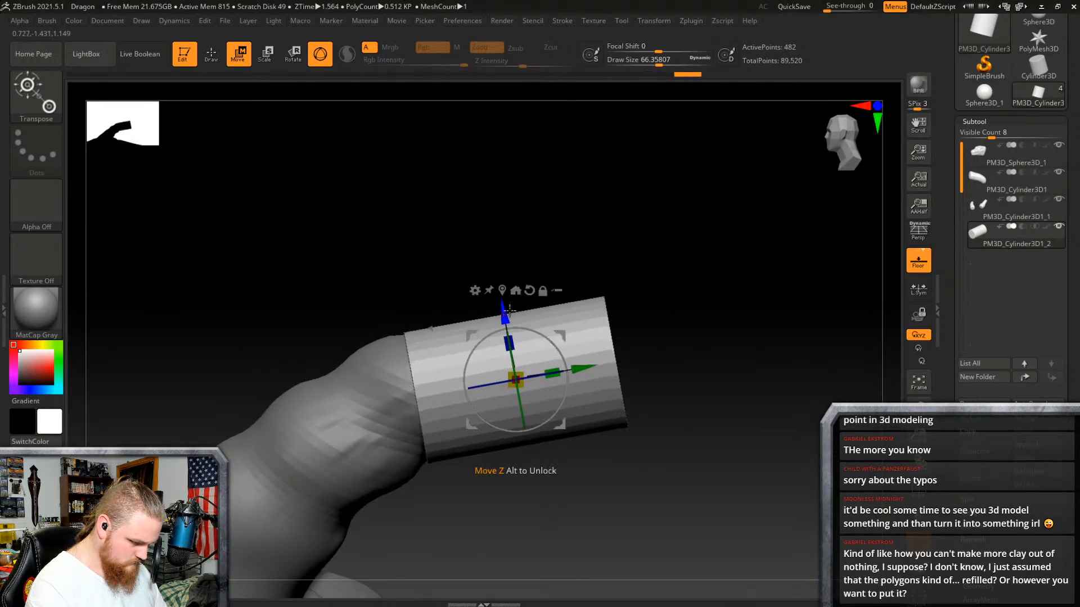
pyautogui.moveTo(572, 380); pyautogui.dragTo(606, 353, button='right')
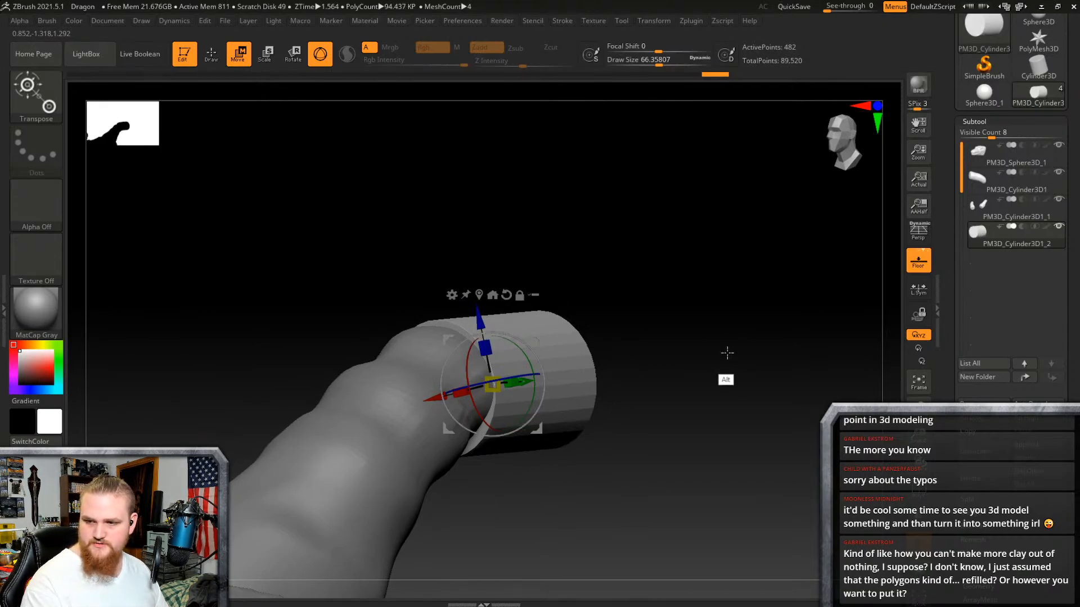
pyautogui.moveTo(726, 354); pyautogui.dragTo(644, 331, button='right')
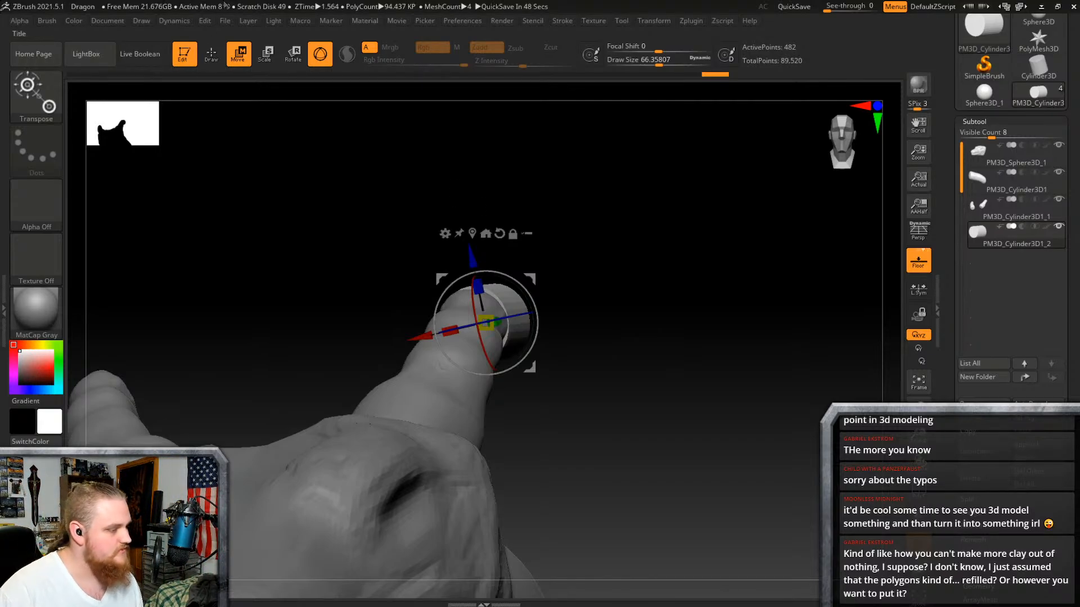
# Step: Save the dragon project with Save As
pyautogui.click(225, 21)
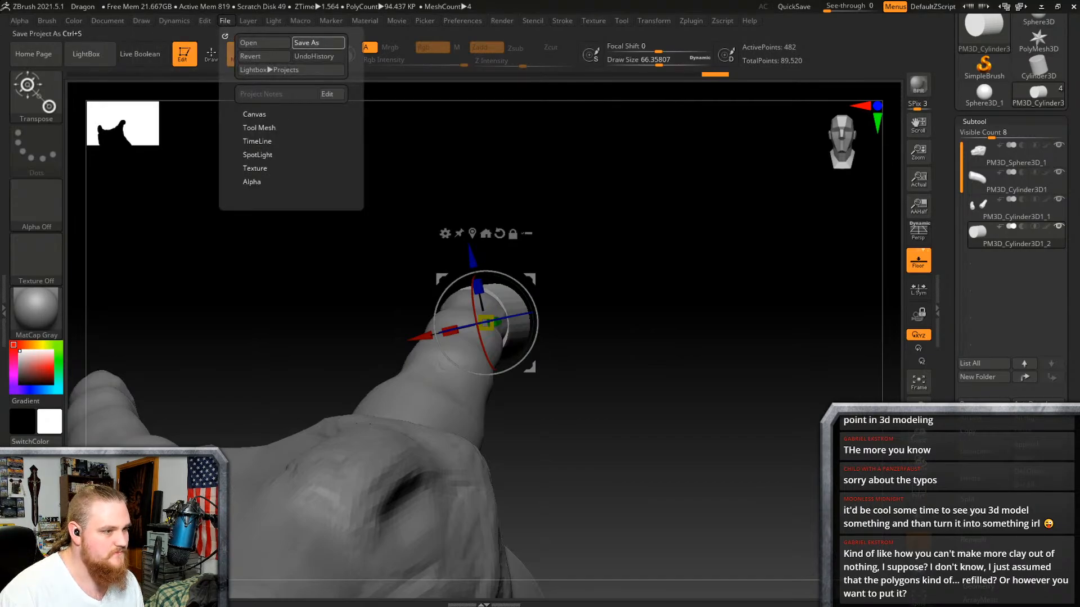
pyautogui.click(318, 43)
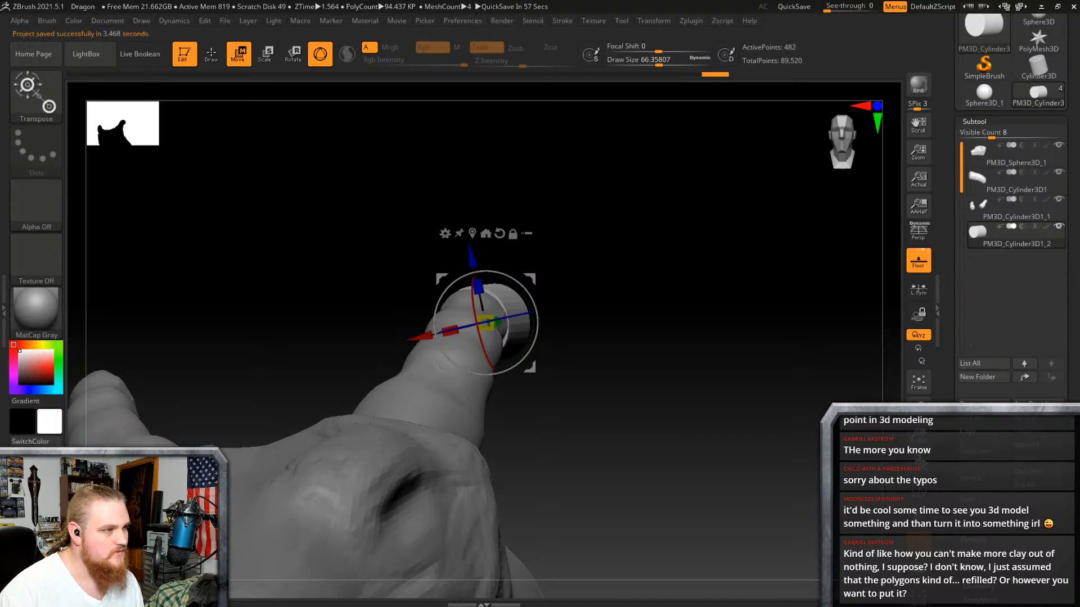
pyautogui.click(228, 20)
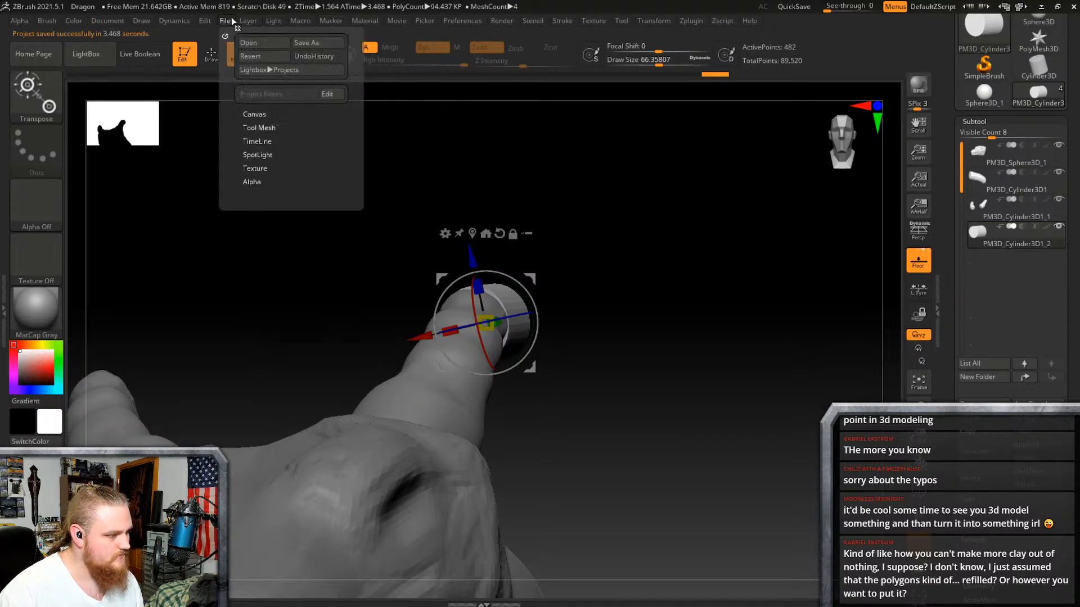
# Step: Open the Wrathan Grunt Armor project without saving the current changes and view the whole creature
pyautogui.click(256, 43)
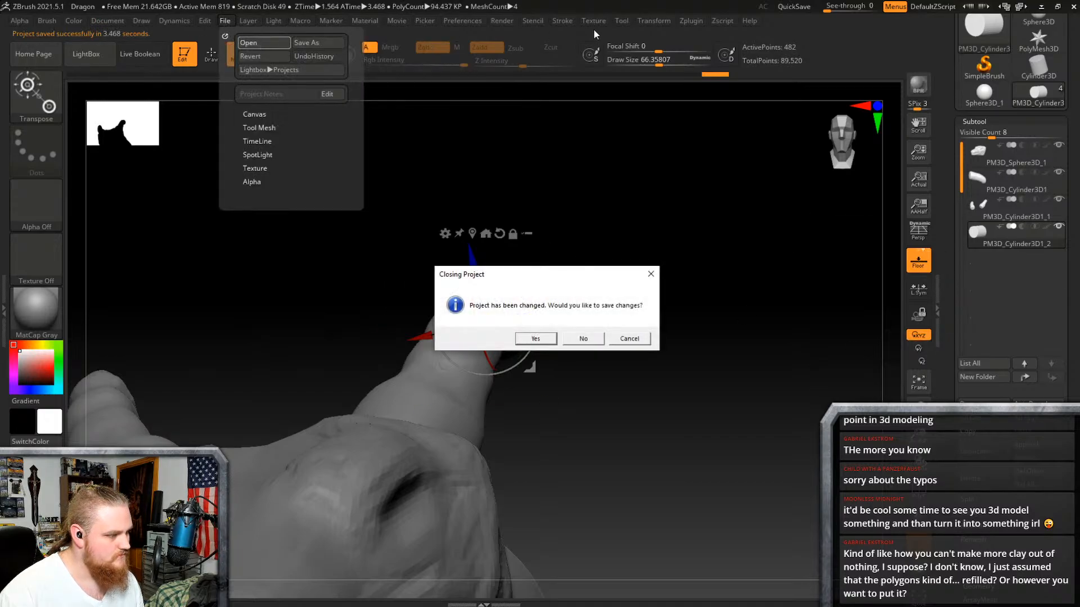
pyautogui.click(583, 339)
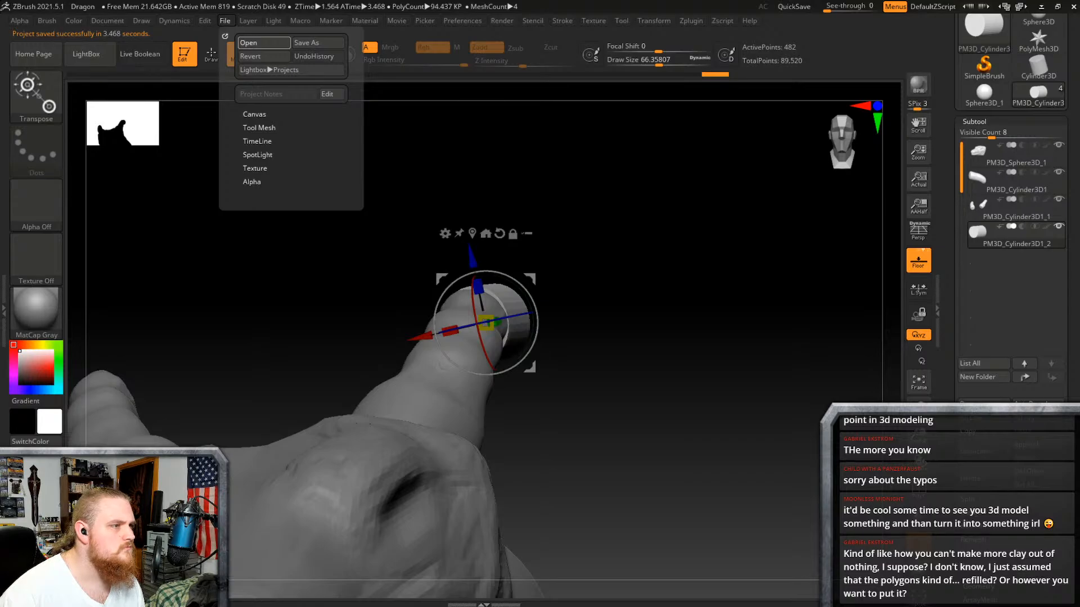
pyautogui.click(253, 42)
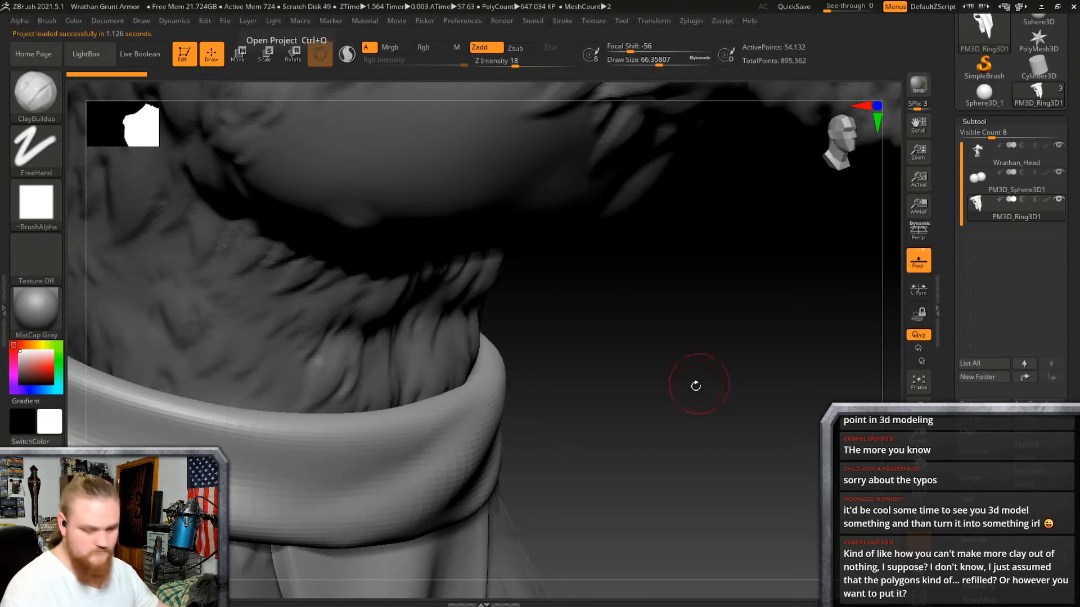
pyautogui.moveTo(694, 381)
pyautogui.mouseDown(button='right')
pyautogui.moveTo(733, 328)
pyautogui.moveTo(574, 335)
pyautogui.moveTo(518, 458)
pyautogui.moveTo(753, 346)
pyautogui.moveTo(703, 341)
pyautogui.mouseUp(button='right')
pyautogui.moveTo(726, 309); pyautogui.dragTo(661, 316, button='right')
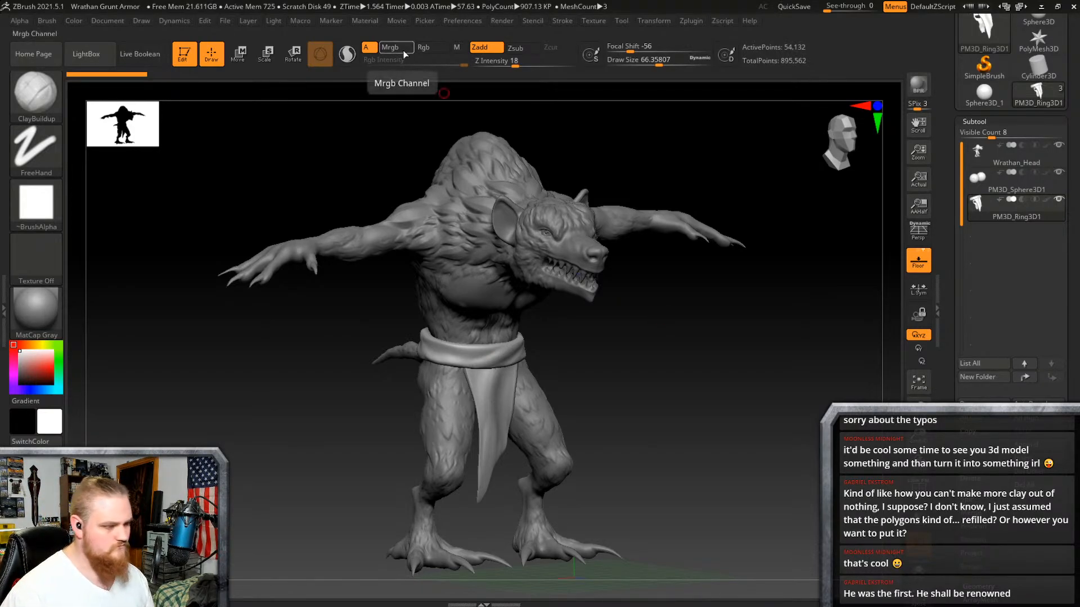
# Step: Reopen the Dragon project without saving changes to the creature project, and bring the dragon's head and horns into view
pyautogui.click(222, 19)
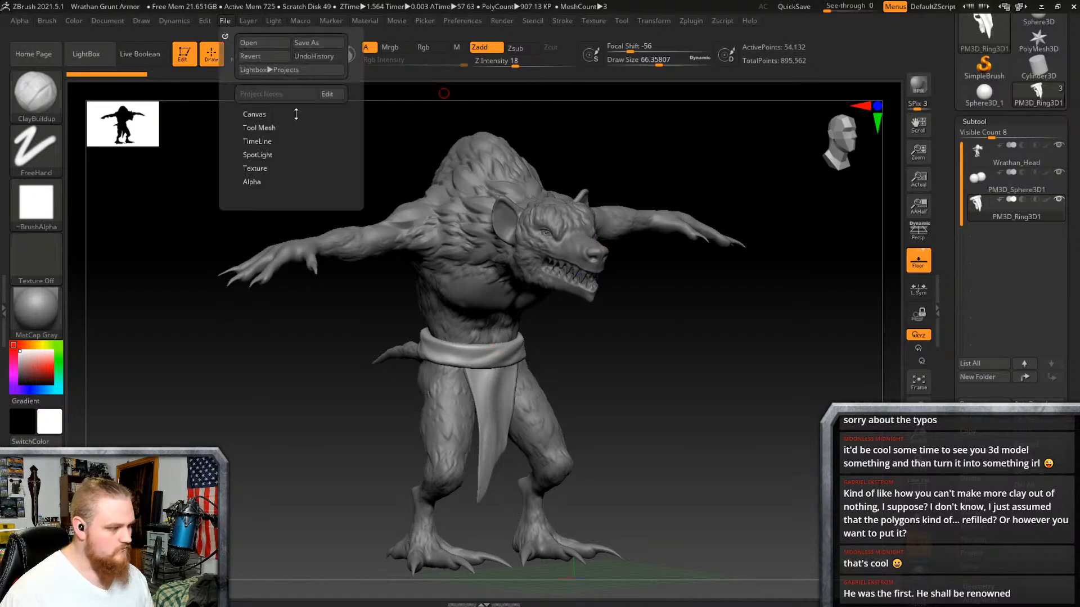
pyautogui.click(262, 41)
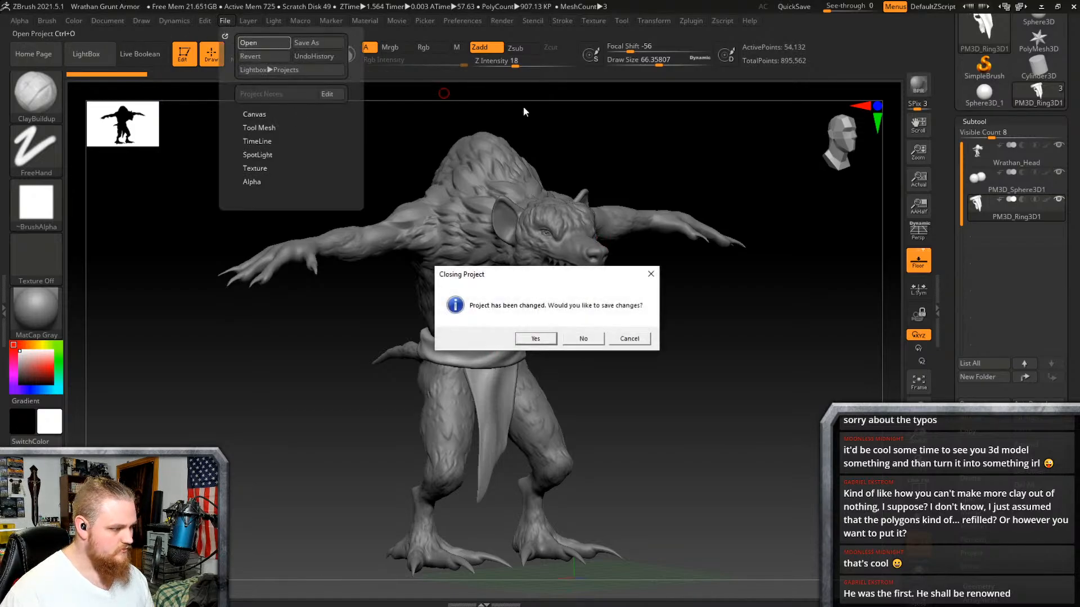
pyautogui.click(594, 339)
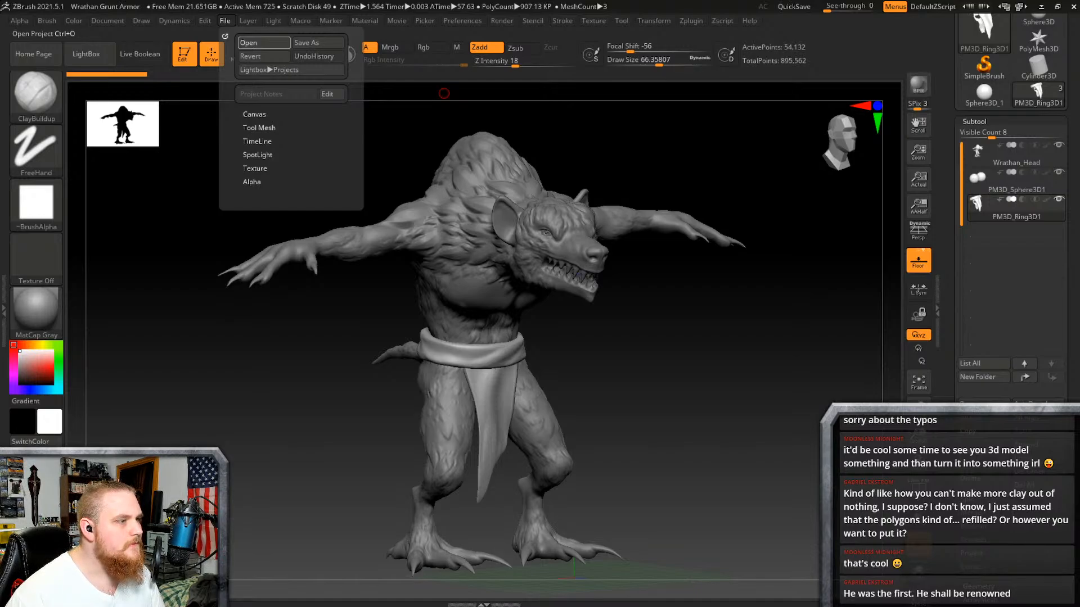
pyautogui.click(263, 43)
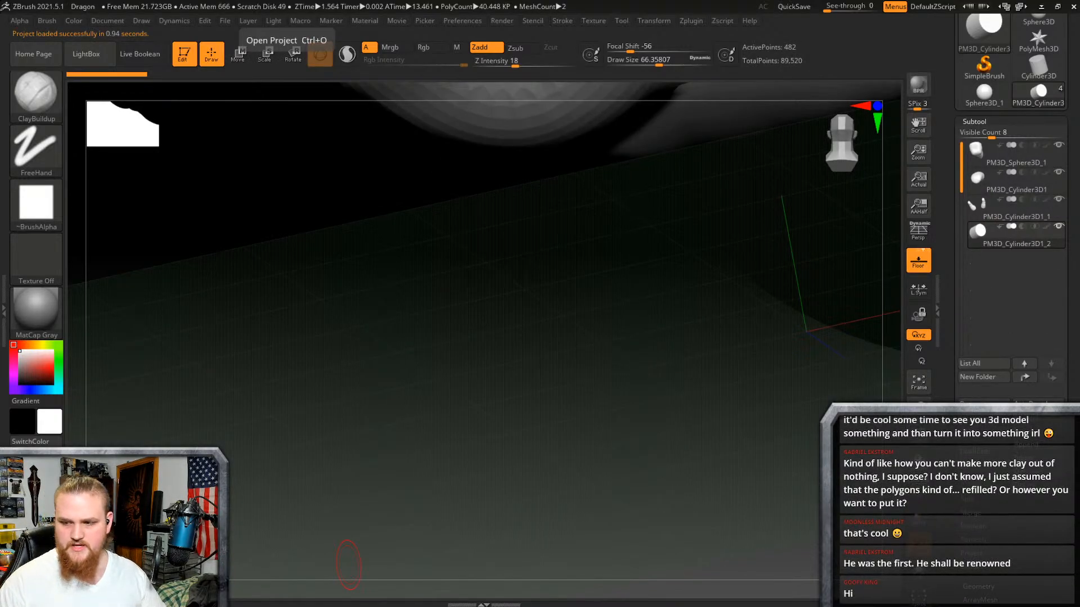
pyautogui.moveTo(680, 347); pyautogui.dragTo(414, 343, button='right')
pyautogui.moveTo(587, 289)
pyautogui.keyDown('alt'); pyautogui.mouseDown(button='right')
pyautogui.moveTo(618, 433)
pyautogui.moveTo(567, 306)
pyautogui.moveTo(625, 385)
pyautogui.moveTo(597, 316)
pyautogui.moveTo(709, 294)
pyautogui.moveTo(803, 437)
pyautogui.moveTo(743, 217)
pyautogui.moveTo(726, 270)
pyautogui.moveTo(663, 349)
pyautogui.moveTo(721, 396)
pyautogui.moveTo(735, 323)
pyautogui.moveTo(665, 412)
pyautogui.moveTo(703, 342)
pyautogui.moveTo(733, 314)
pyautogui.moveTo(713, 331)
pyautogui.moveTo(737, 349)
pyautogui.moveTo(737, 289)
pyautogui.moveTo(730, 303)
pyautogui.mouseUp(button='right'); pyautogui.keyUp('alt')
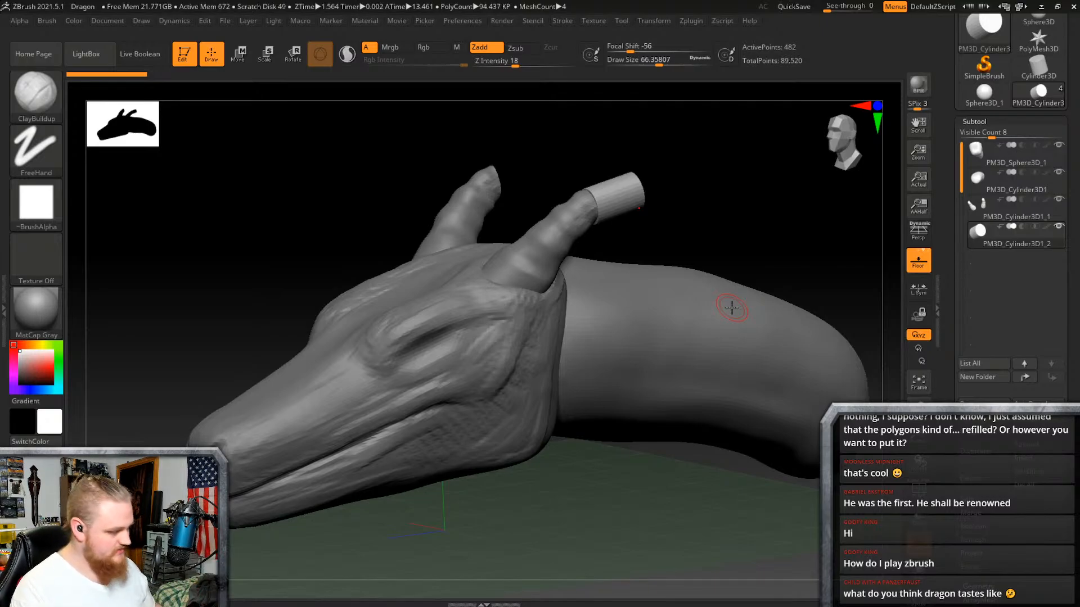
# Step: Shift the cylinder sideways and adjust its width to line it up with the horn's cut end
pyautogui.moveTo(692, 309); pyautogui.dragTo(708, 409, button='right')
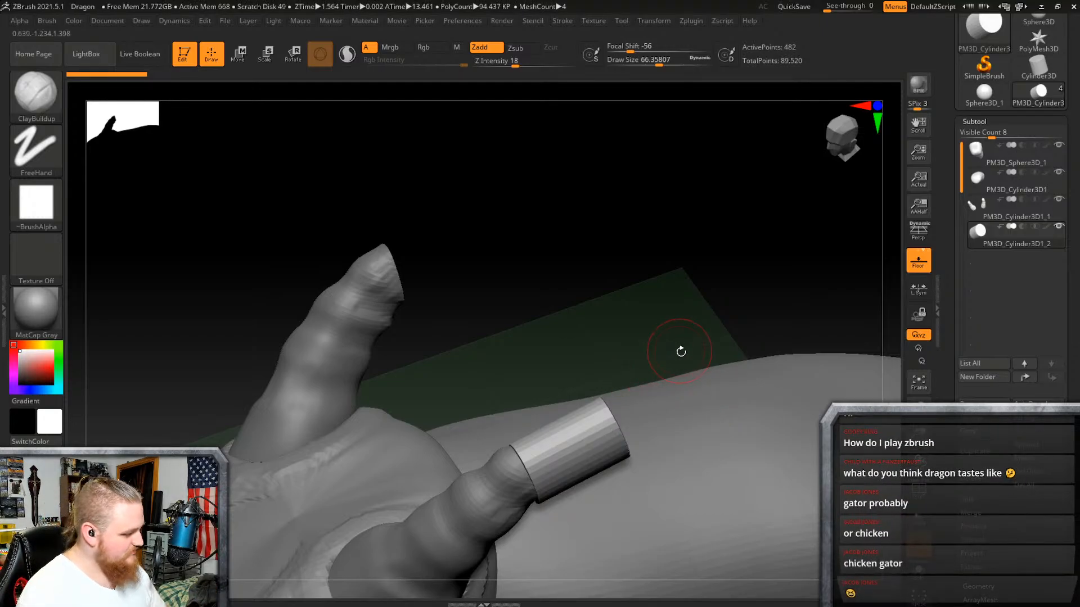
pyautogui.moveTo(680, 351)
pyautogui.mouseDown()
pyautogui.moveTo(696, 318)
pyautogui.moveTo(687, 356)
pyautogui.mouseUp()
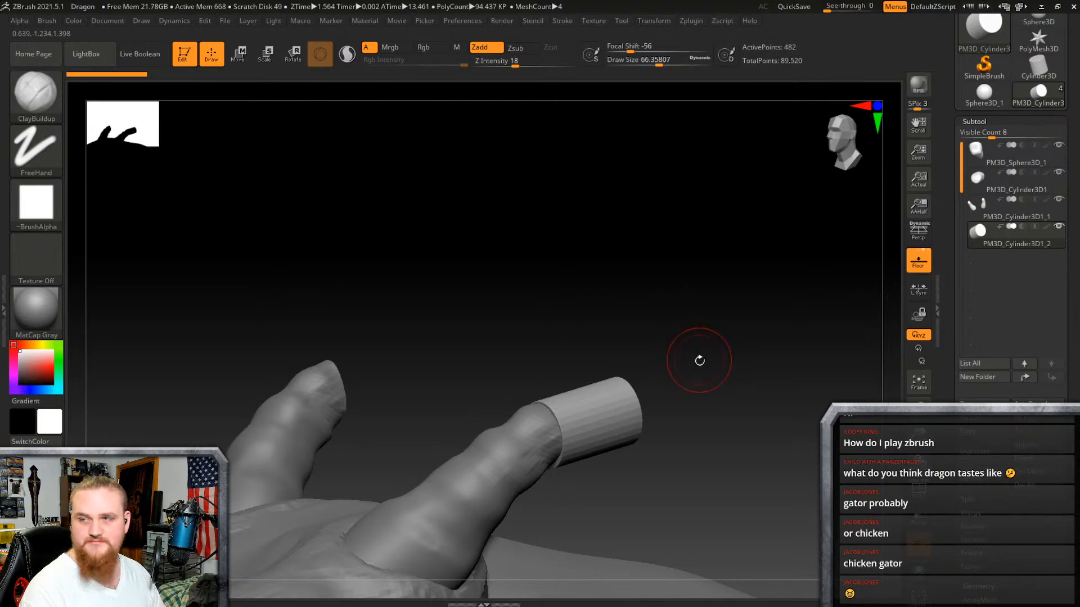
pyautogui.moveTo(694, 366); pyautogui.dragTo(641, 390, button='right')
pyautogui.press('w')
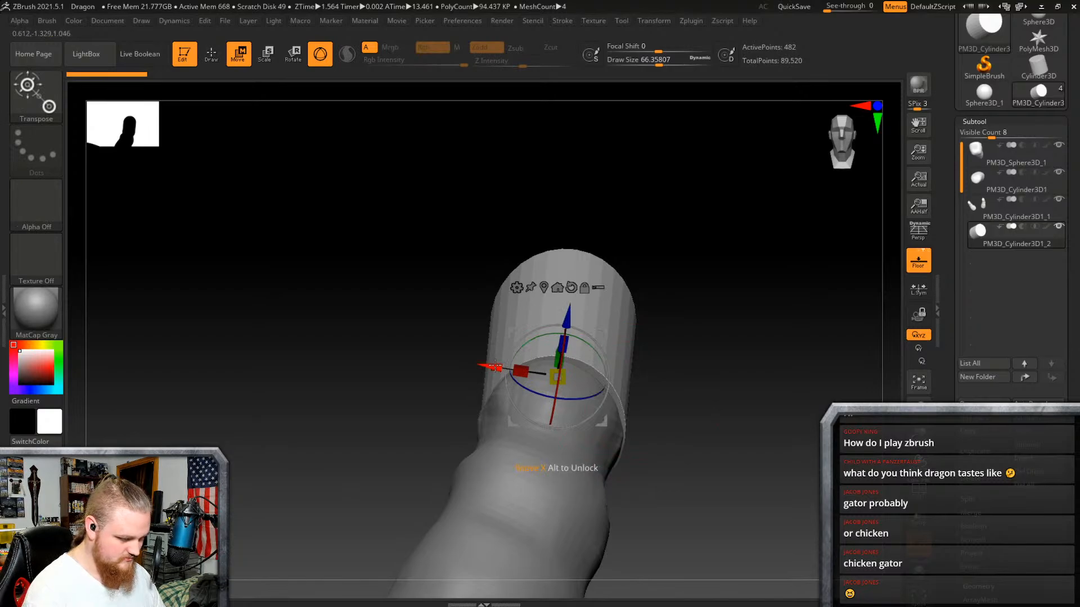
pyautogui.moveTo(494, 366); pyautogui.dragTo(488, 366)
pyautogui.moveTo(690, 349); pyautogui.dragTo(670, 338, button='right')
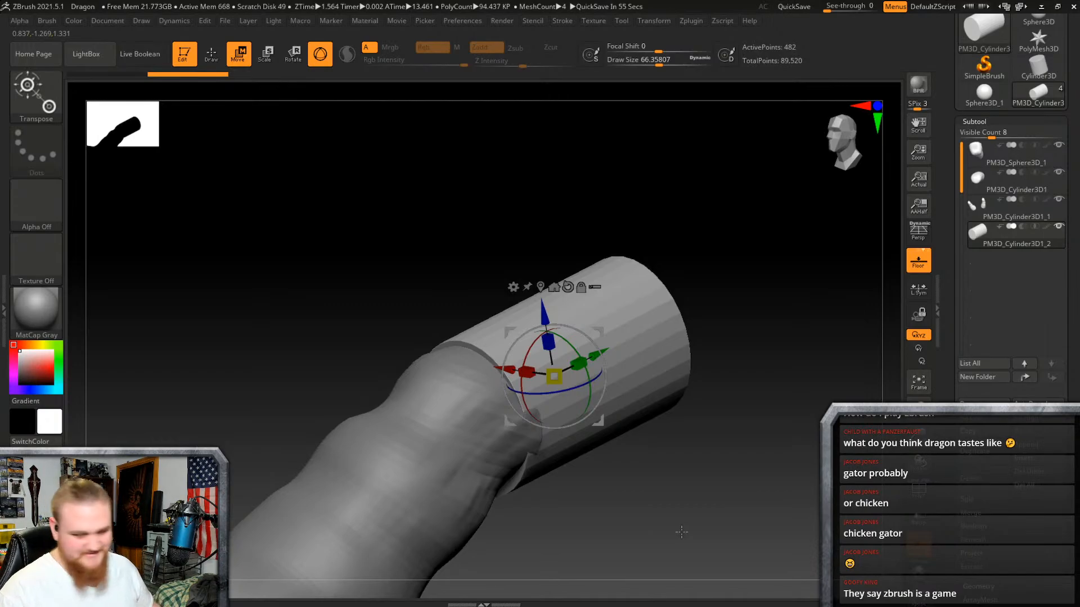
pyautogui.moveTo(663, 403)
pyautogui.mouseDown(button='right')
pyautogui.moveTo(678, 409)
pyautogui.moveTo(669, 406)
pyautogui.mouseUp(button='right')
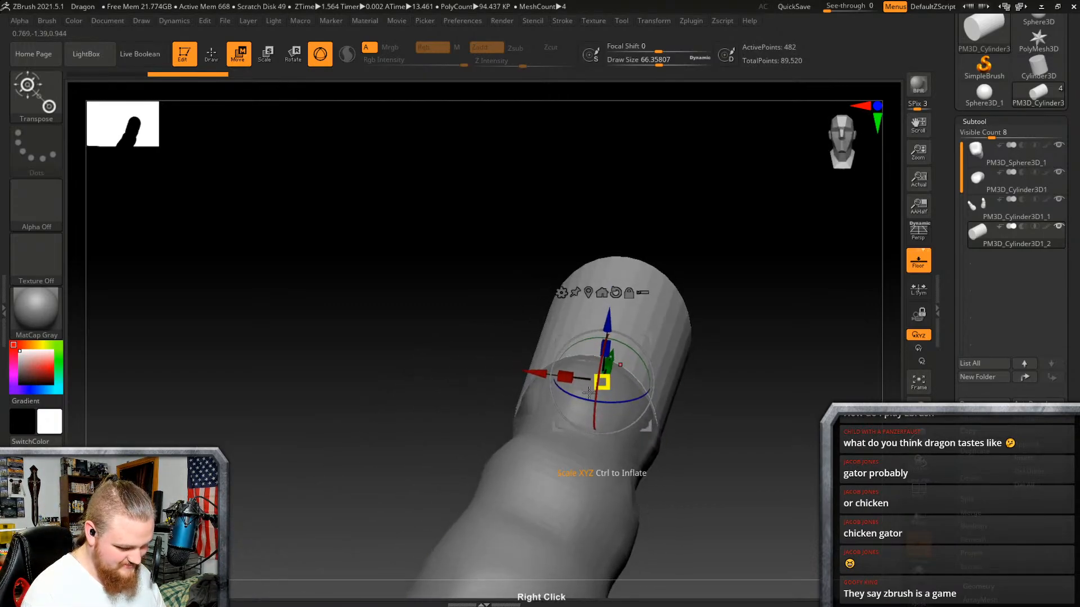
pyautogui.moveTo(564, 378); pyautogui.dragTo(566, 383)
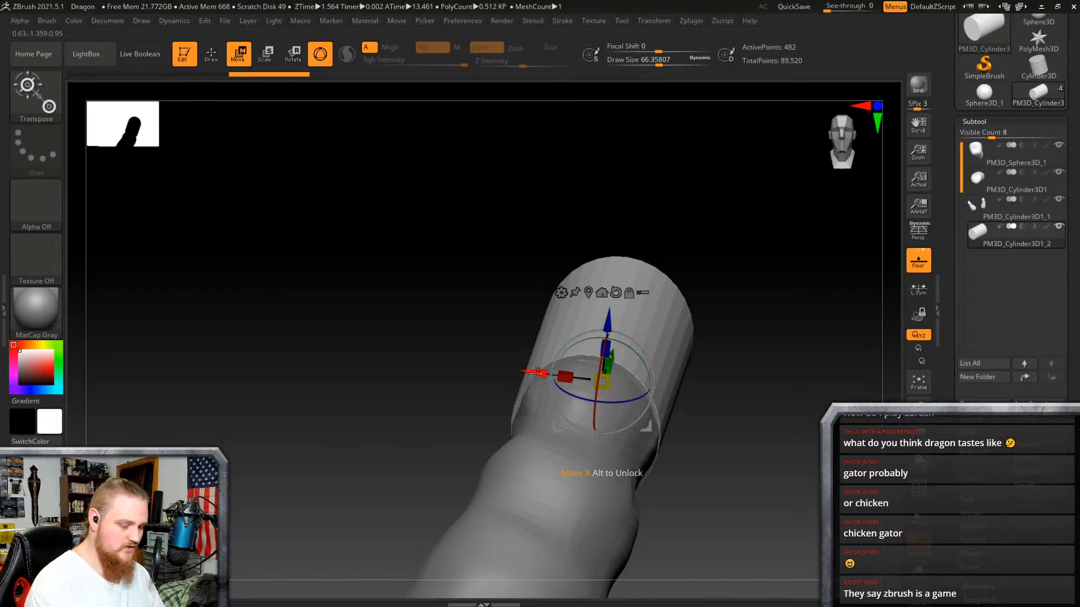
pyautogui.moveTo(536, 376); pyautogui.dragTo(536, 377)
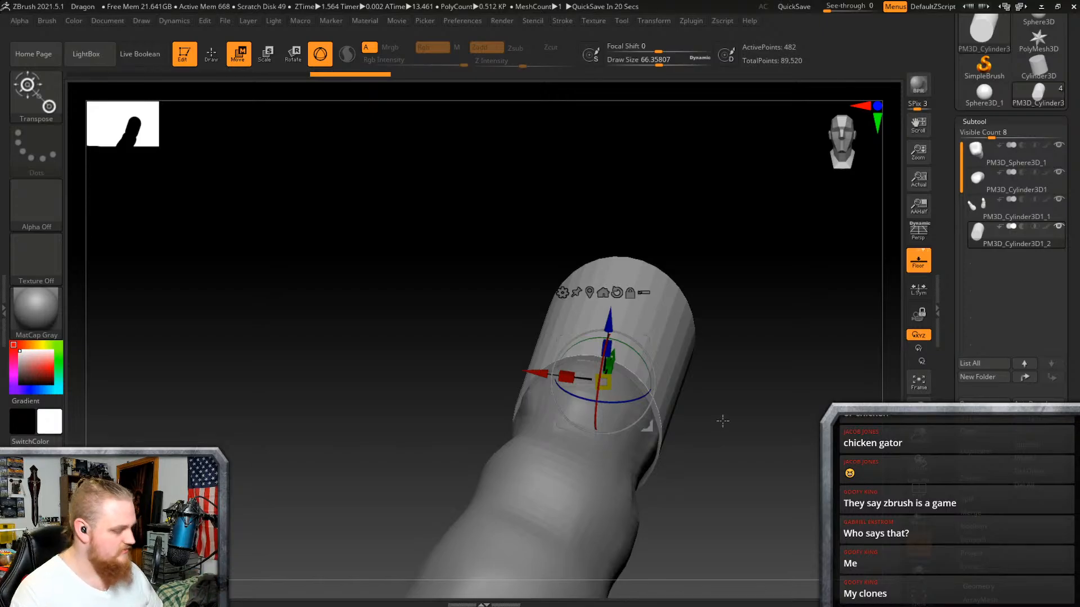
# Step: Reposition the cylinder against the horn's cut end in side view and stretch it further lengthwise
pyautogui.moveTo(726, 384); pyautogui.dragTo(606, 377, button='right')
pyautogui.moveTo(607, 377); pyautogui.dragTo(664, 369)
pyautogui.moveTo(706, 381); pyautogui.dragTo(745, 371, button='right')
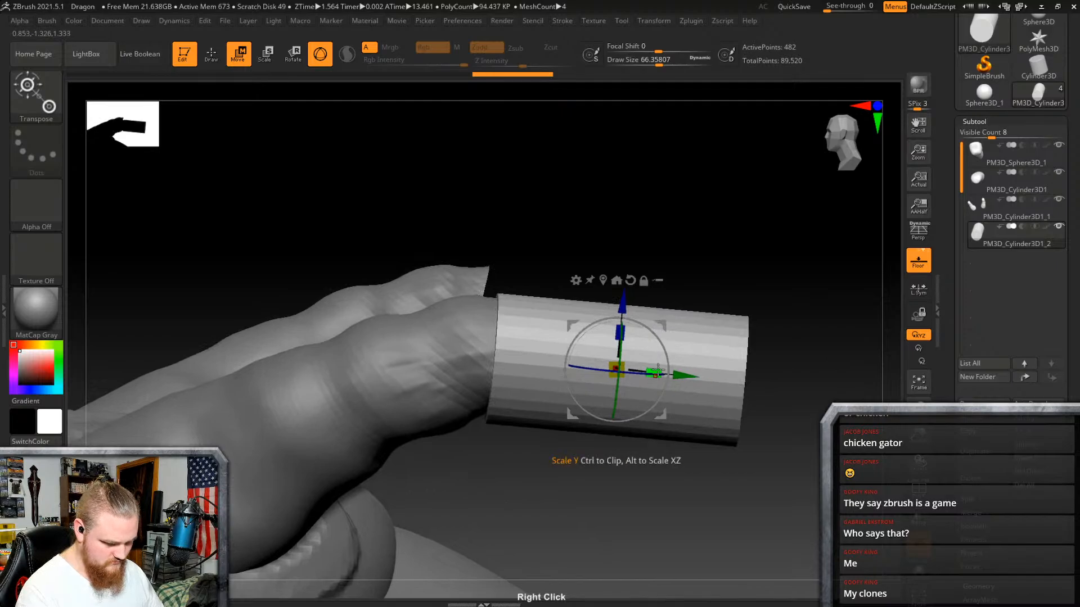
pyautogui.moveTo(657, 371); pyautogui.dragTo(710, 378)
pyautogui.moveTo(710, 378); pyautogui.dragTo(705, 449, button='right')
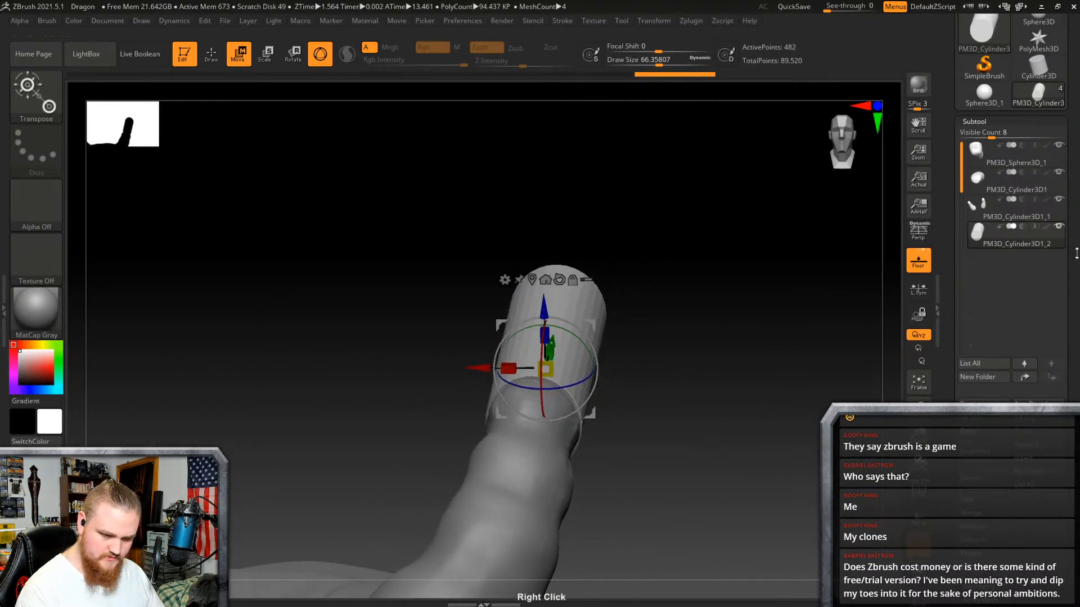
# Step: Mirror the cylinder onto the opposite horn with Mirror And Weld
pyautogui.moveTo(1076, 254); pyautogui.dragTo(1070, 154)
pyautogui.click(982, 253)
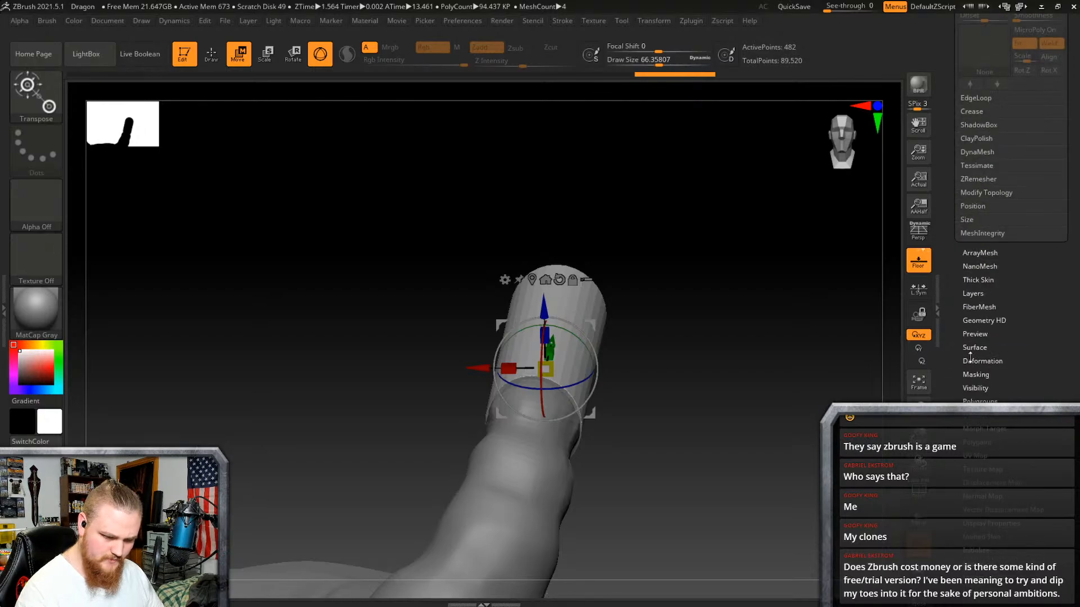
pyautogui.click(1021, 194)
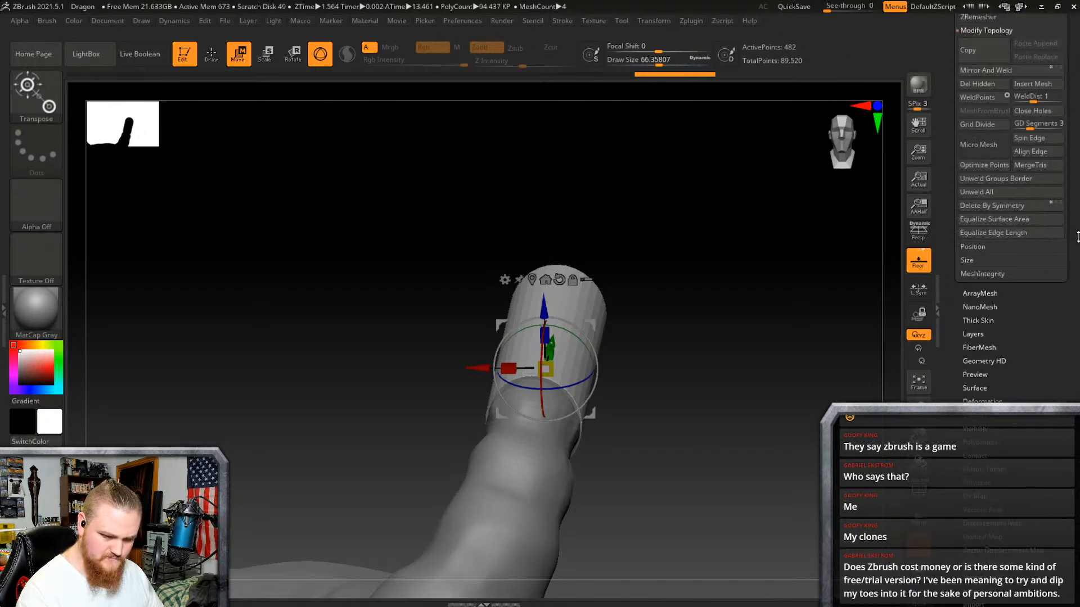
pyautogui.moveTo(1078, 306); pyautogui.dragTo(1078, 419)
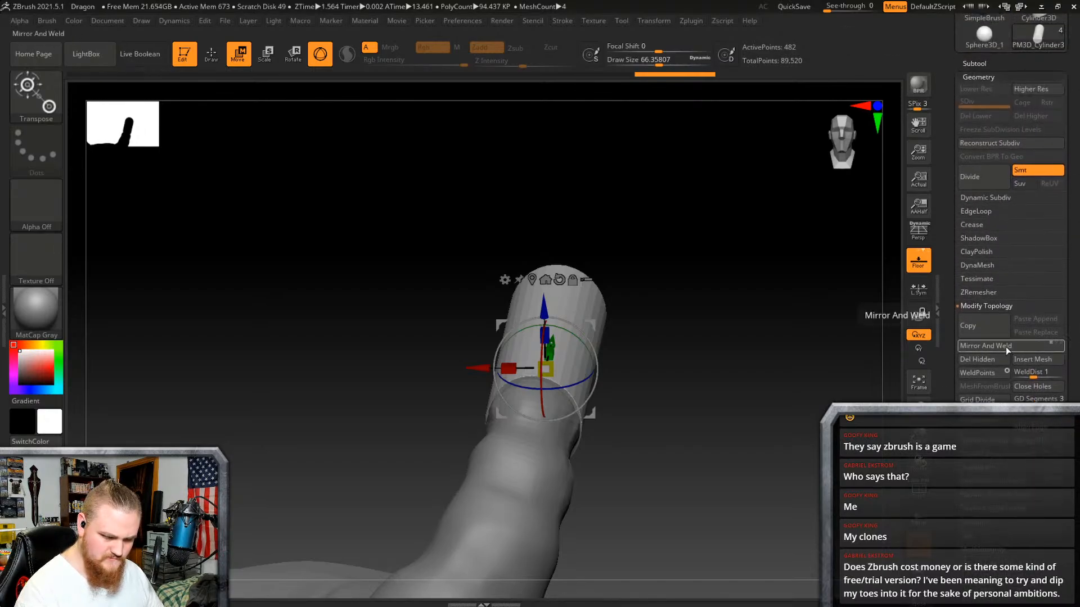
pyautogui.click(986, 346)
pyautogui.moveTo(682, 389); pyautogui.dragTo(608, 364, button='right')
# Step: Return to Draw mode with the ClayBuildup brush and reduce its draw size to about 39
pyautogui.press('q')
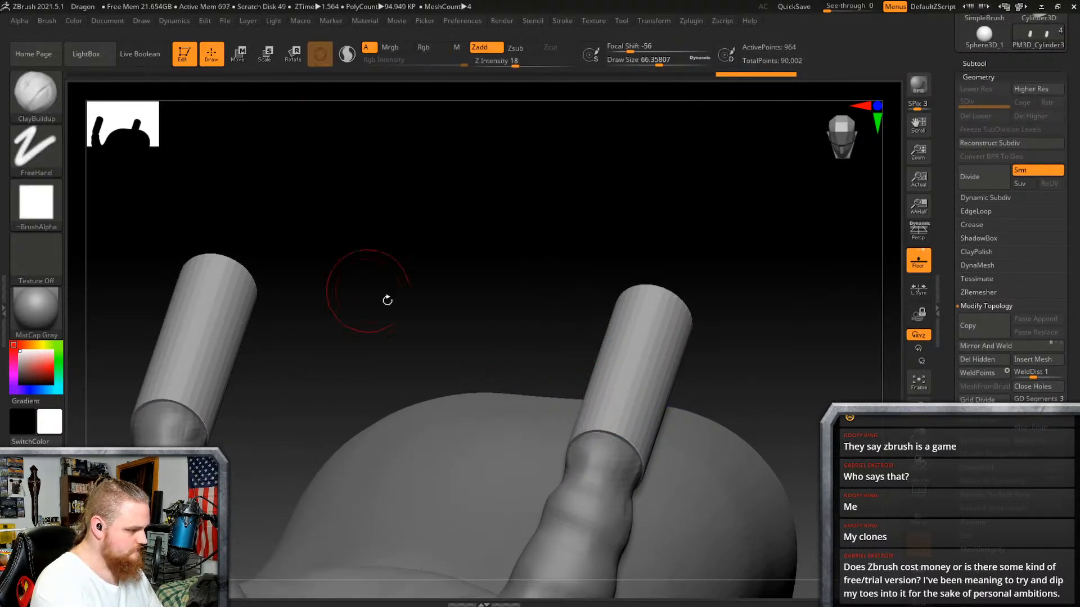
pyautogui.moveTo(683, 402)
pyautogui.mouseDown(button='right')
pyautogui.moveTo(696, 378)
pyautogui.moveTo(764, 371)
pyautogui.moveTo(732, 410)
pyautogui.moveTo(597, 422)
pyautogui.mouseUp(button='right')
pyautogui.rightClick(597, 422)
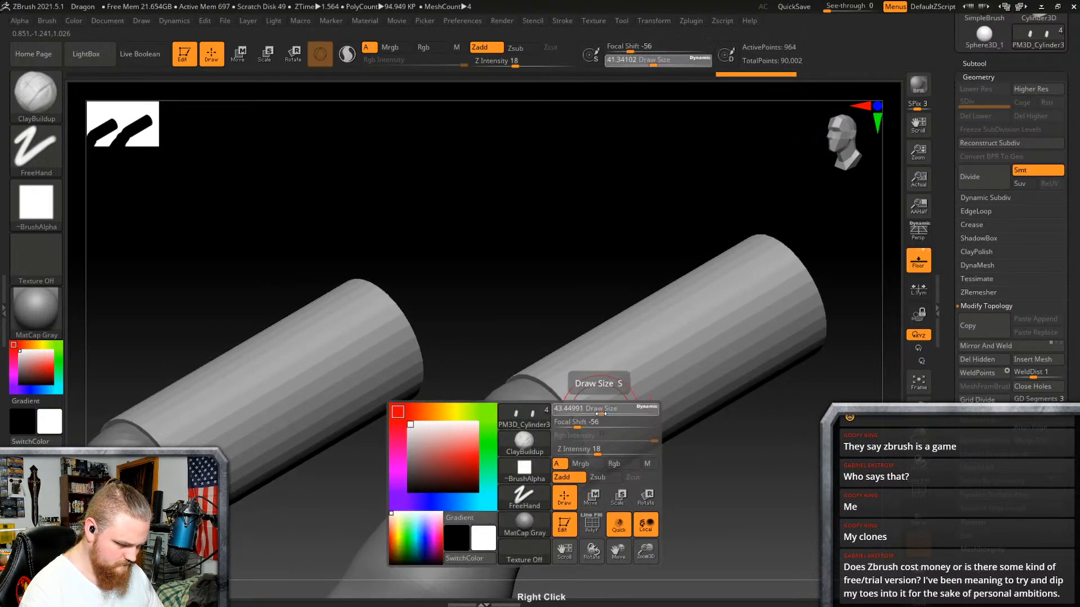
pyautogui.moveTo(602, 414); pyautogui.dragTo(595, 415)
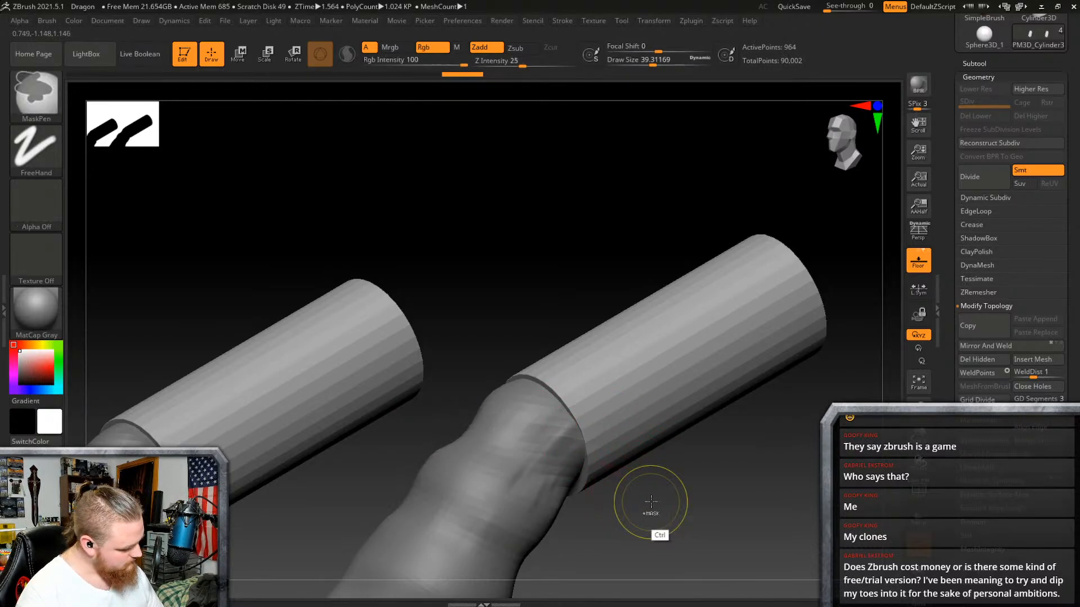
pyautogui.hotkey('ctrl', 'z')
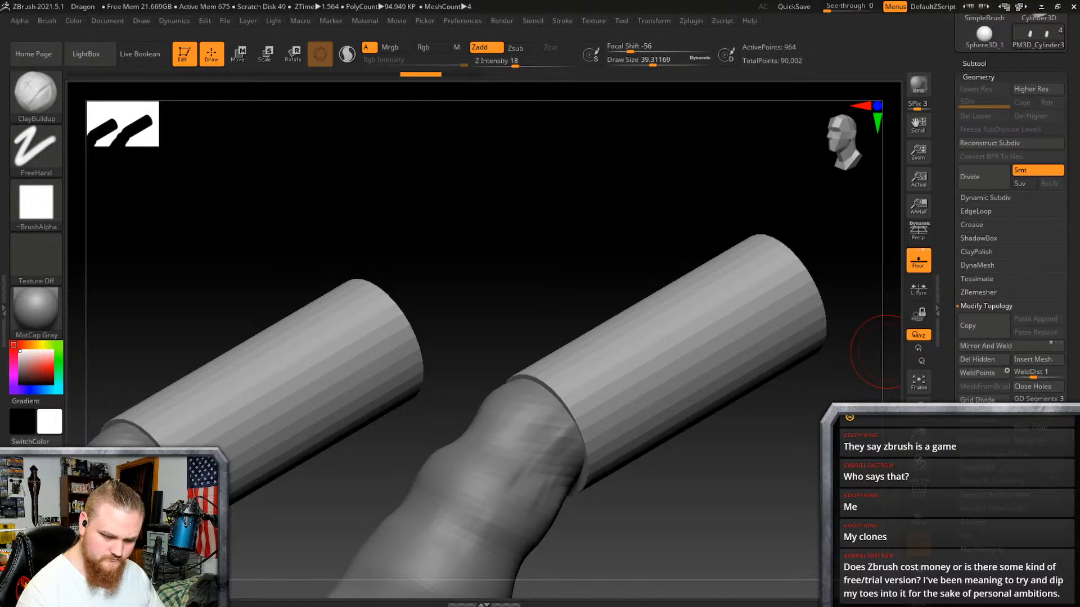
# Step: Select the horn subtool PM3D_Cylinder3D1_1 and merge the mirrored cylinders below it into it
pyautogui.scroll(5, 979, 176)
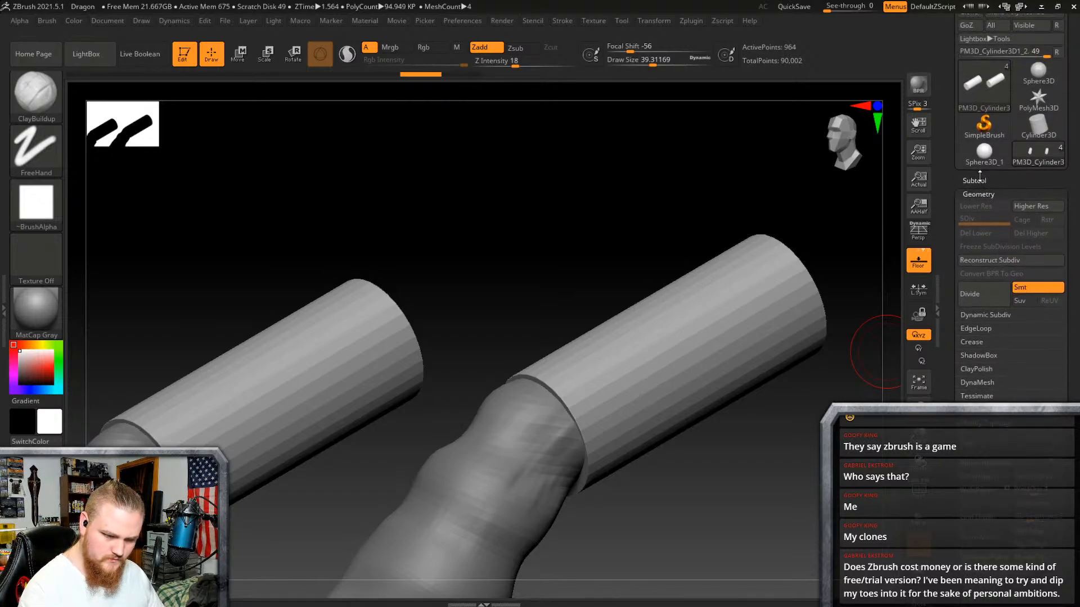
pyautogui.click(978, 180)
pyautogui.click(994, 266)
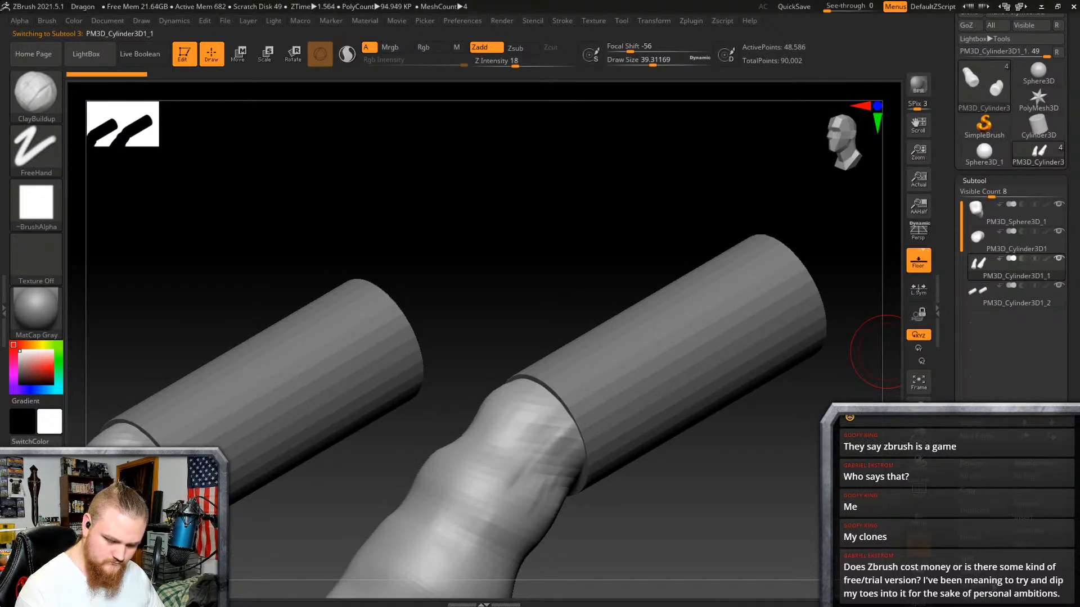
pyautogui.press('Return')
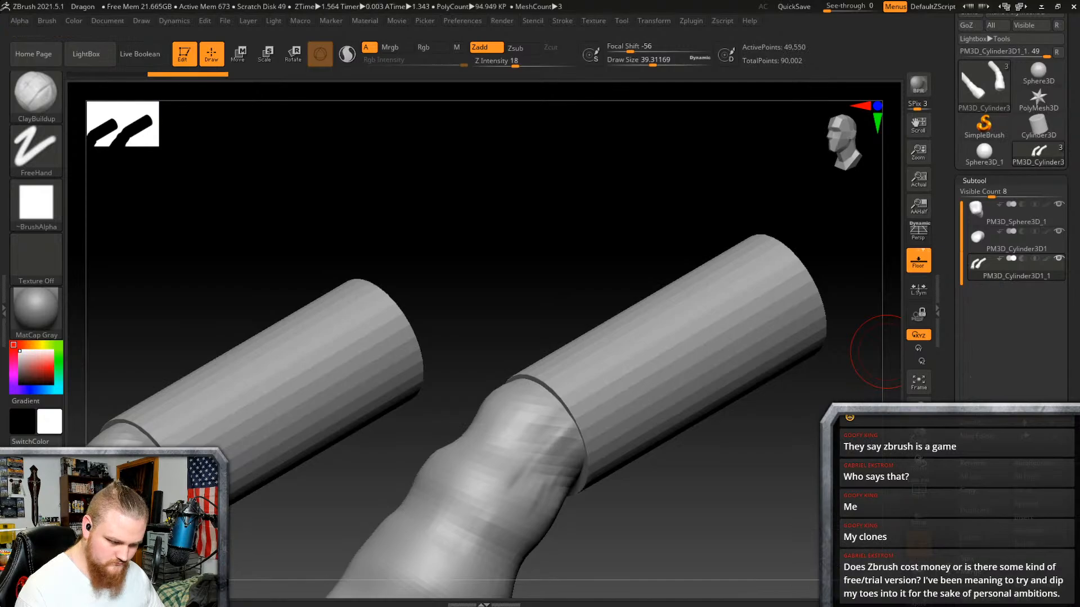
# Step: Try fusing the merged horns and cylinders with DynaMesh at resolution 184, and undo it
pyautogui.moveTo(770, 420); pyautogui.dragTo(728, 369, button='right')
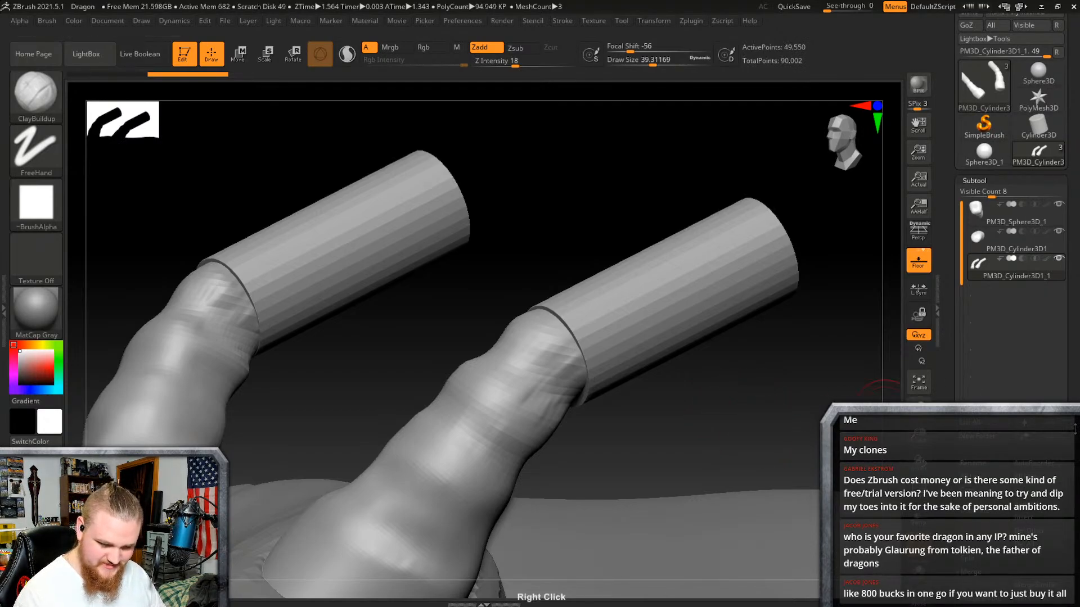
pyautogui.moveTo(1074, 428); pyautogui.dragTo(1067, 333)
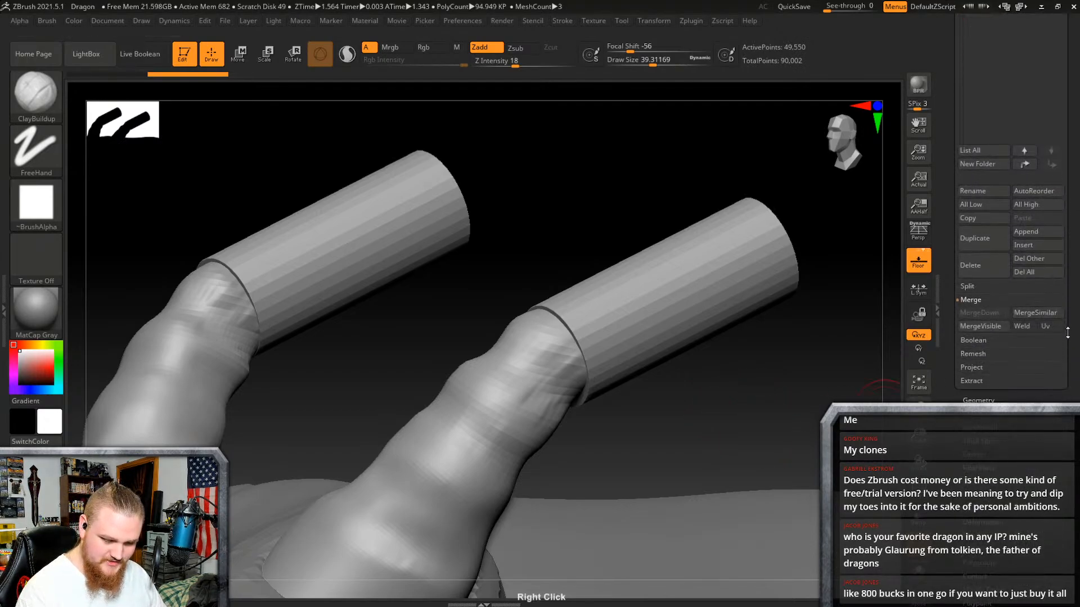
pyautogui.click(981, 341)
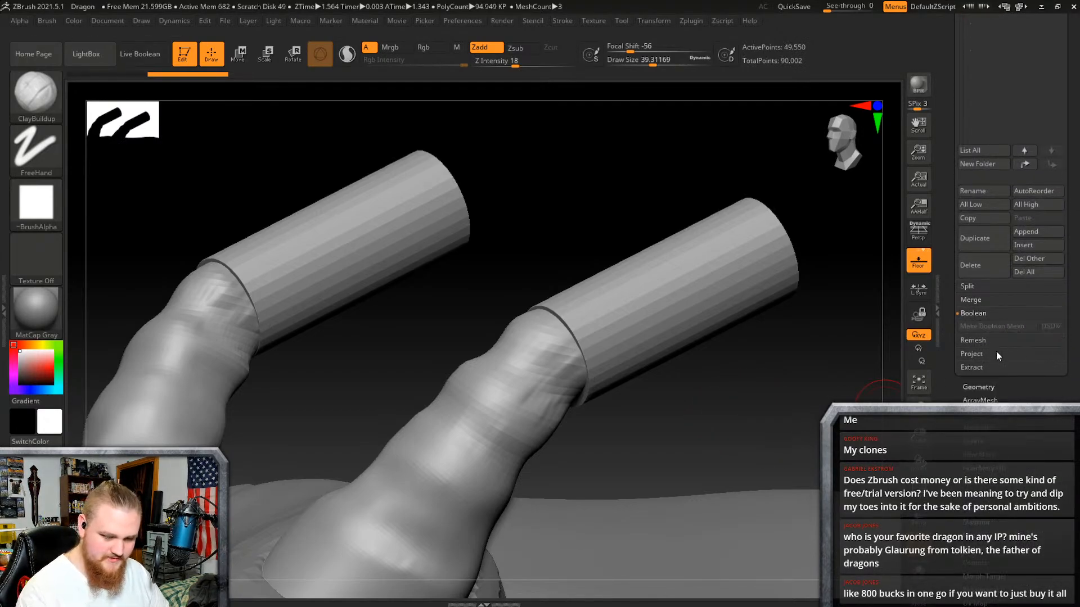
pyautogui.click(1006, 385)
pyautogui.moveTo(1071, 367); pyautogui.dragTo(1071, 533, button='right')
pyautogui.click(995, 277)
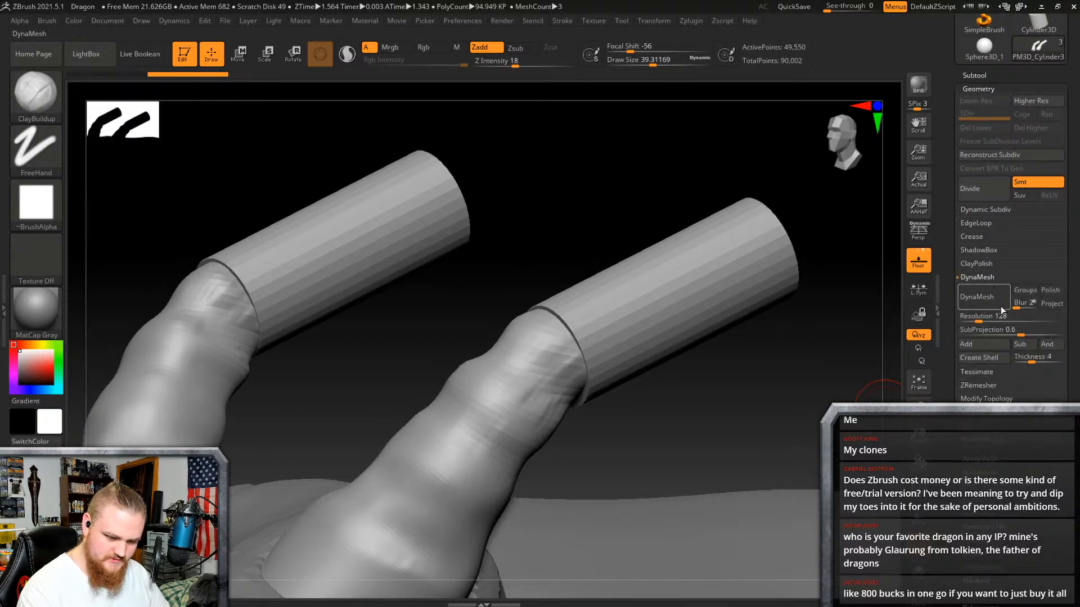
pyautogui.moveTo(980, 319); pyautogui.dragTo(984, 322)
pyautogui.click(973, 296)
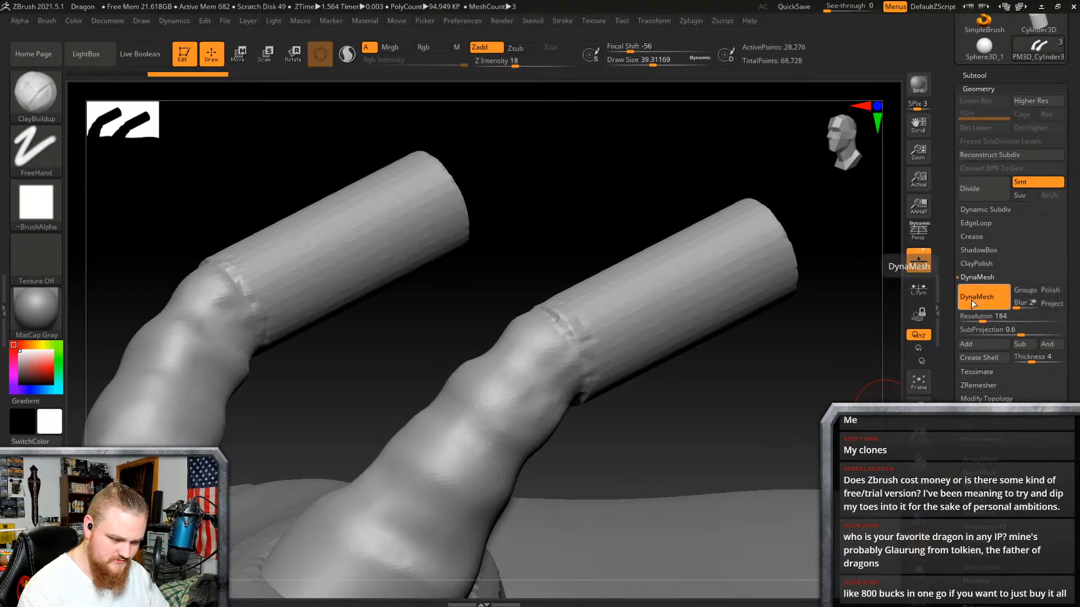
pyautogui.hotkey('ctrl', 'z')
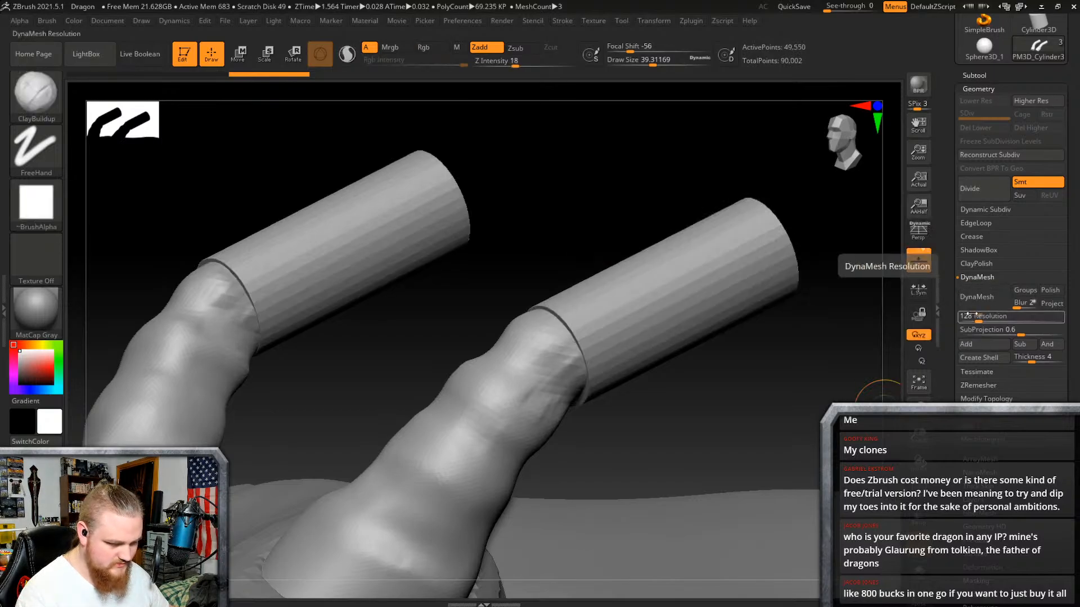
# Step: Fuse the horns and cylinders into one mesh with DynaMesh at resolution 248
pyautogui.moveTo(978, 319); pyautogui.dragTo(1007, 320)
pyautogui.click(977, 297)
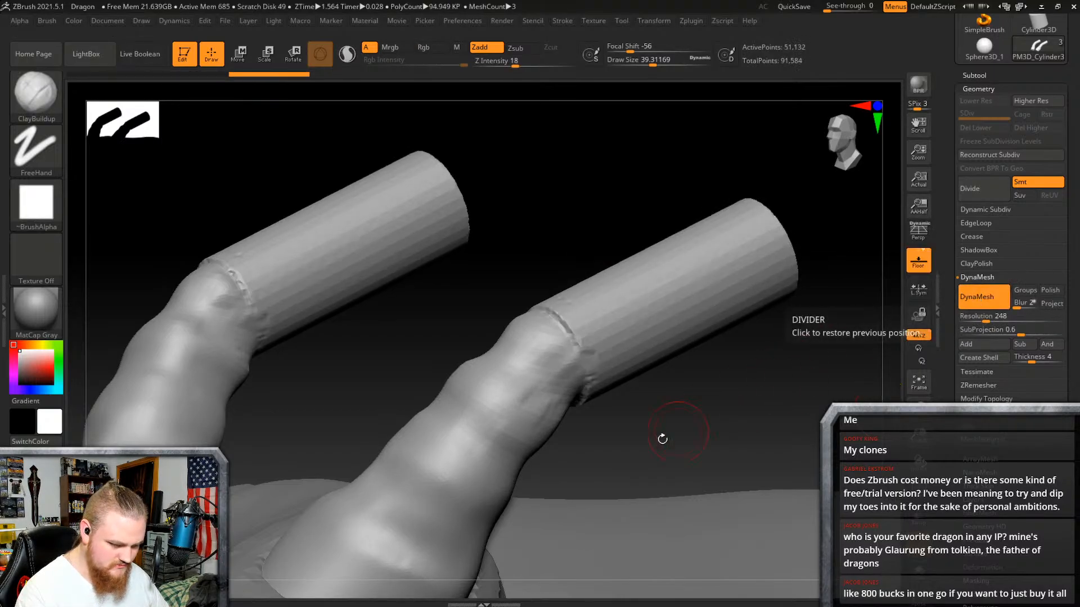
# Step: Set the draw size to about 26 and smooth the seam where the cylinder extensions meet the old horns on all sides
pyautogui.moveTo(662, 439)
pyautogui.mouseDown(button='right')
pyautogui.moveTo(646, 373)
pyautogui.moveTo(696, 368)
pyautogui.moveTo(682, 357)
pyautogui.moveTo(682, 378)
pyautogui.moveTo(747, 379)
pyautogui.moveTo(716, 369)
pyautogui.mouseUp(button='right')
pyautogui.rightClick(642, 382)
pyautogui.moveTo(642, 387); pyautogui.dragTo(629, 444)
pyautogui.moveTo(629, 444)
pyautogui.mouseDown(button='right')
pyautogui.moveTo(673, 383)
pyautogui.moveTo(658, 378)
pyautogui.mouseUp(button='right')
pyautogui.keyDown('shift'); pyautogui.moveTo(641, 365); pyautogui.dragTo(603, 315); pyautogui.keyUp('shift')
pyautogui.moveTo(602, 316)
pyautogui.mouseDown(button='right')
pyautogui.moveTo(633, 376)
pyautogui.moveTo(620, 338)
pyautogui.mouseUp(button='right')
pyautogui.moveTo(620, 336)
pyautogui.keyDown('shift'); pyautogui.mouseDown()
pyautogui.moveTo(608, 314)
pyautogui.moveTo(564, 321)
pyautogui.mouseUp(); pyautogui.keyUp('shift')
pyautogui.moveTo(564, 321); pyautogui.dragTo(590, 316, button='right')
pyautogui.moveTo(590, 316)
pyautogui.keyDown('shift'); pyautogui.mouseDown()
pyautogui.moveTo(562, 280)
pyautogui.moveTo(527, 266)
pyautogui.mouseUp(); pyautogui.keyUp('shift')
pyautogui.moveTo(527, 266); pyautogui.dragTo(568, 294, button='right')
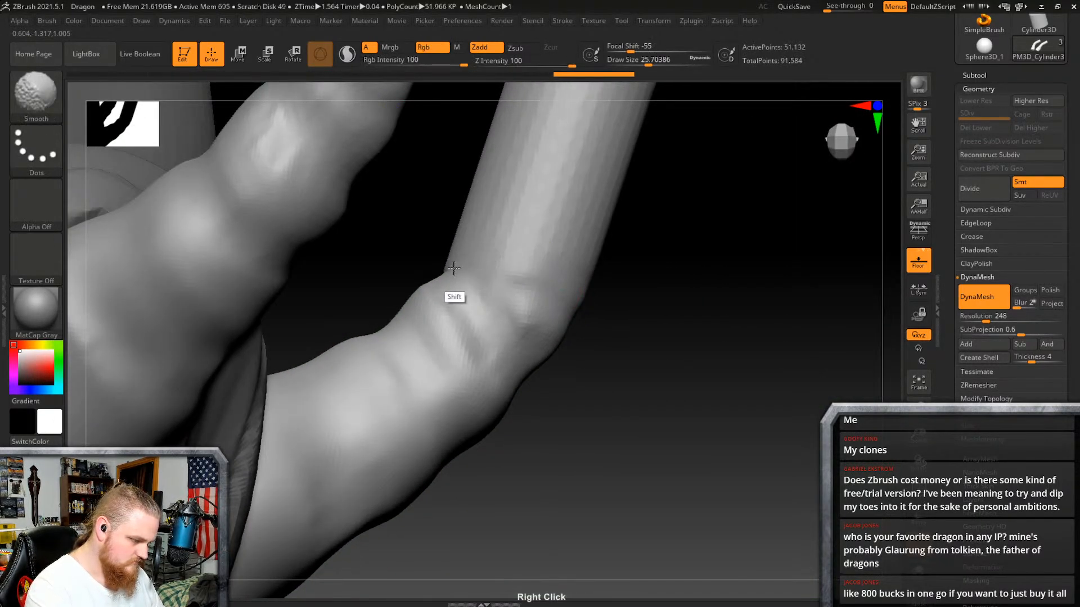
pyautogui.moveTo(454, 268)
pyautogui.mouseDown(button='right')
pyautogui.moveTo(564, 253)
pyautogui.moveTo(532, 183)
pyautogui.moveTo(556, 251)
pyautogui.moveTo(523, 271)
pyautogui.mouseUp(button='right')
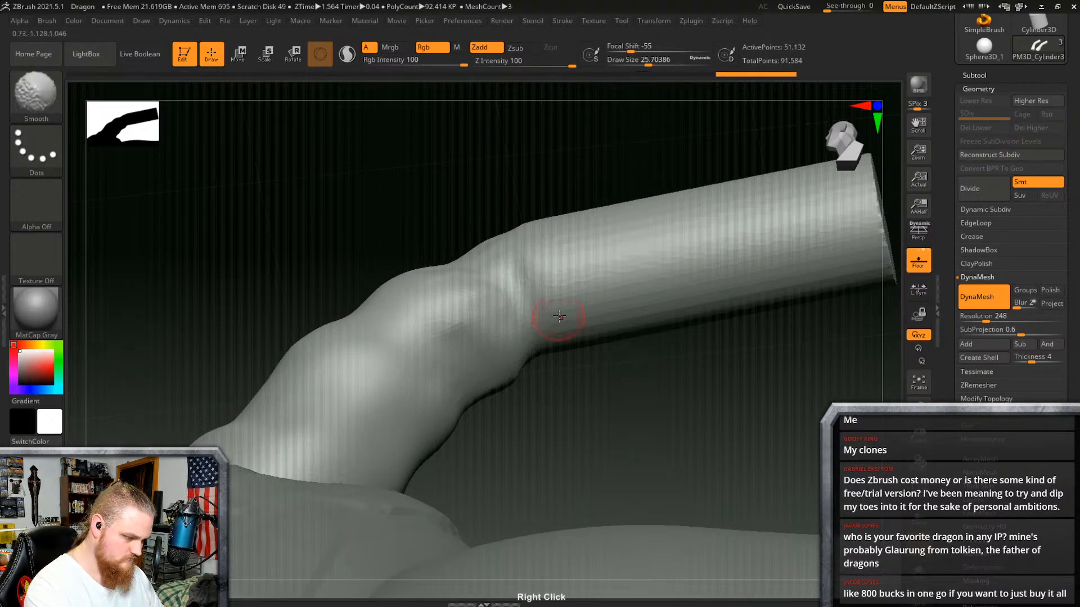
pyautogui.moveTo(533, 332); pyautogui.dragTo(571, 244, button='right')
pyautogui.moveTo(559, 292)
pyautogui.mouseDown(button='right')
pyautogui.moveTo(603, 366)
pyautogui.moveTo(566, 380)
pyautogui.moveTo(632, 345)
pyautogui.moveTo(529, 281)
pyautogui.mouseUp(button='right')
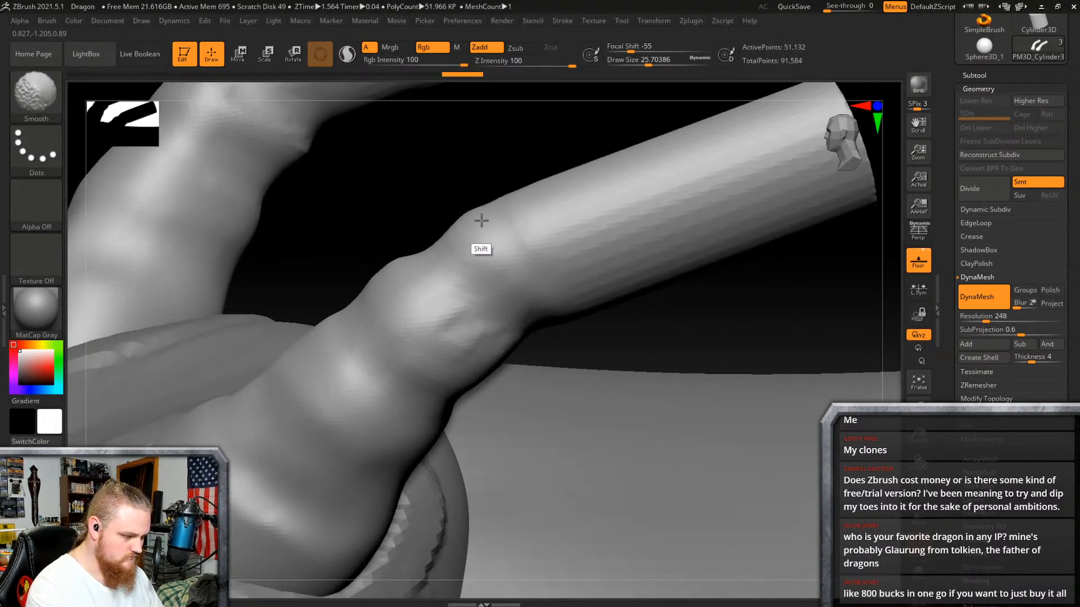
pyautogui.moveTo(482, 222)
pyautogui.keyDown('shift'); pyautogui.mouseDown(button='right')
pyautogui.moveTo(559, 275)
pyautogui.moveTo(544, 193)
pyautogui.moveTo(562, 251)
pyautogui.moveTo(573, 222)
pyautogui.moveTo(562, 342)
pyautogui.moveTo(465, 388)
pyautogui.moveTo(586, 304)
pyautogui.moveTo(591, 187)
pyautogui.mouseUp(button='right'); pyautogui.keyUp('shift')
# Step: Enlarge the draw size to about 205 and smooth the flat ends of the cylinder extensions until they are rounded
pyautogui.moveTo(607, 345)
pyautogui.keyDown('alt'); pyautogui.mouseDown(button='right')
pyautogui.moveTo(598, 264)
pyautogui.moveTo(590, 352)
pyautogui.moveTo(670, 304)
pyautogui.moveTo(610, 352)
pyautogui.moveTo(697, 265)
pyautogui.moveTo(715, 321)
pyautogui.moveTo(595, 361)
pyautogui.moveTo(653, 386)
pyautogui.moveTo(654, 422)
pyautogui.moveTo(689, 351)
pyautogui.moveTo(647, 355)
pyautogui.mouseUp(button='right'); pyautogui.keyUp('alt')
pyautogui.rightClick(611, 343)
pyautogui.moveTo(610, 344); pyautogui.dragTo(610, 340)
pyautogui.moveTo(610, 340); pyautogui.dragTo(605, 341, button='right')
pyautogui.rightClick(606, 341)
pyautogui.moveTo(606, 341); pyautogui.dragTo(623, 346)
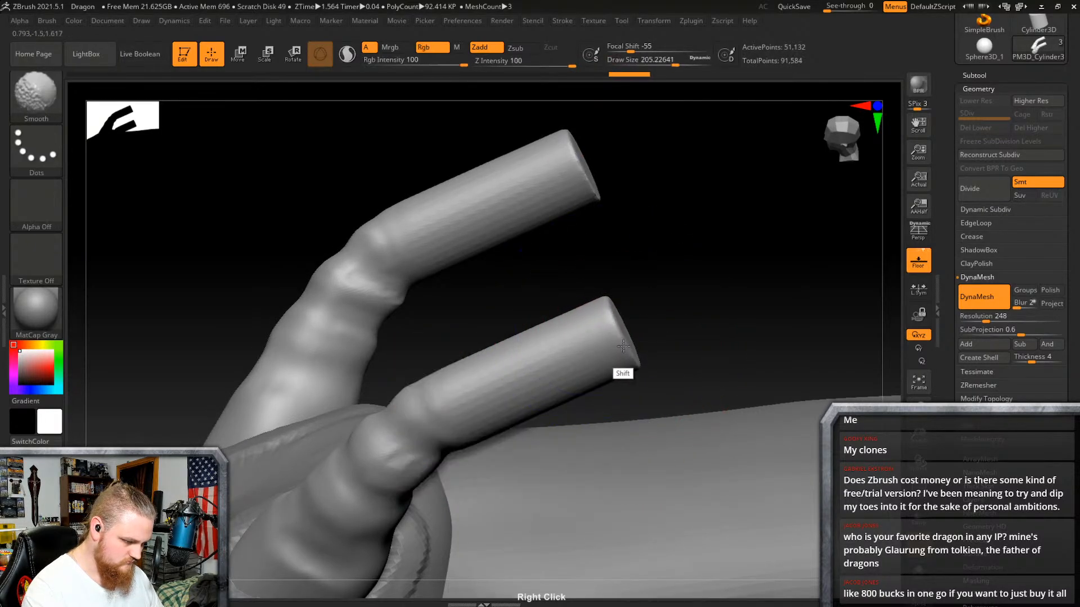
pyautogui.moveTo(623, 346); pyautogui.dragTo(623, 459, button='right')
pyautogui.moveTo(668, 363); pyautogui.dragTo(650, 254, button='right')
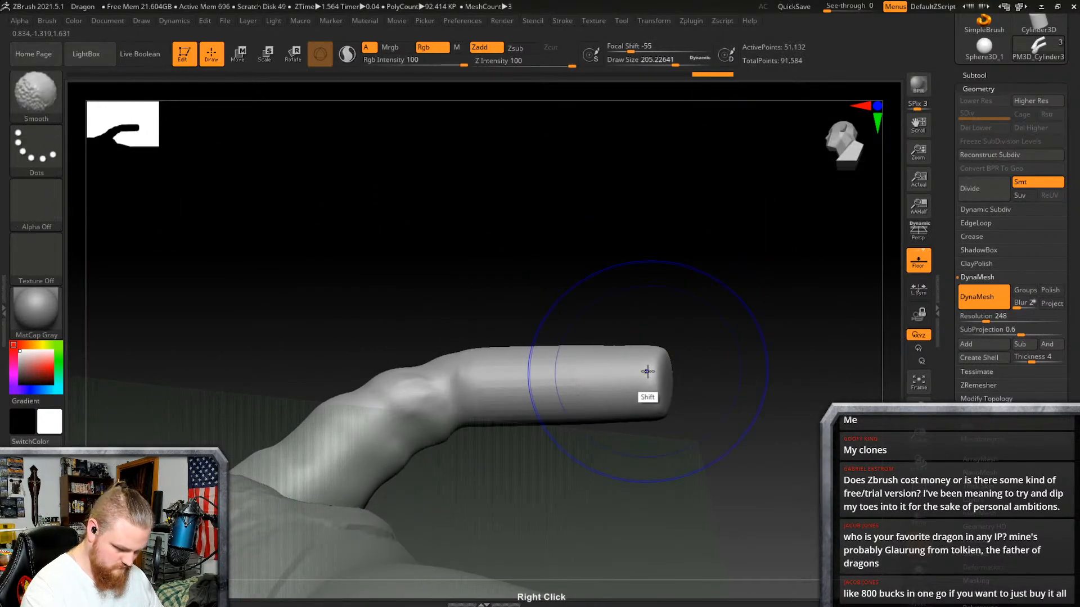
pyautogui.moveTo(511, 372)
pyautogui.keyDown('shift'); pyautogui.mouseDown(button='right')
pyautogui.moveTo(606, 448)
pyautogui.moveTo(680, 373)
pyautogui.mouseUp(button='right'); pyautogui.keyUp('shift')
pyautogui.keyDown('shift'); pyautogui.moveTo(663, 389); pyautogui.dragTo(697, 377); pyautogui.keyUp('shift')
pyautogui.moveTo(710, 394); pyautogui.dragTo(710, 427, button='right')
pyautogui.moveTo(717, 354)
pyautogui.keyDown('shift'); pyautogui.mouseDown()
pyautogui.moveTo(684, 342)
pyautogui.moveTo(741, 309)
pyautogui.mouseUp(); pyautogui.keyUp('shift')
pyautogui.moveTo(748, 284); pyautogui.dragTo(489, 344, button='right')
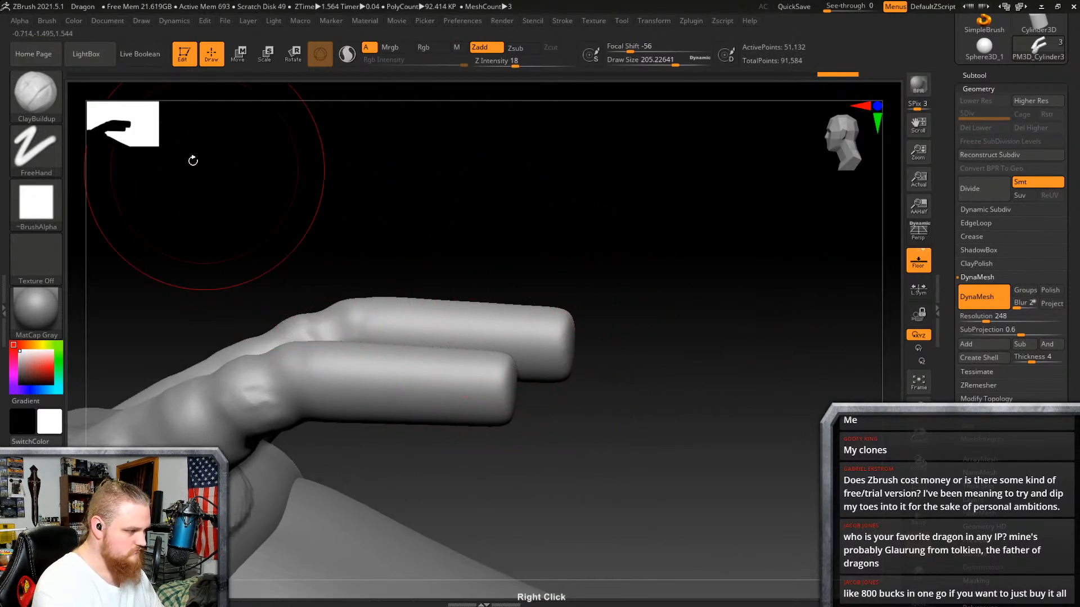
# Step: Switch to the Move brush and pull the rounded ends of the horns outward to lengthen them
pyautogui.press('b')
pyautogui.click(267, 103)
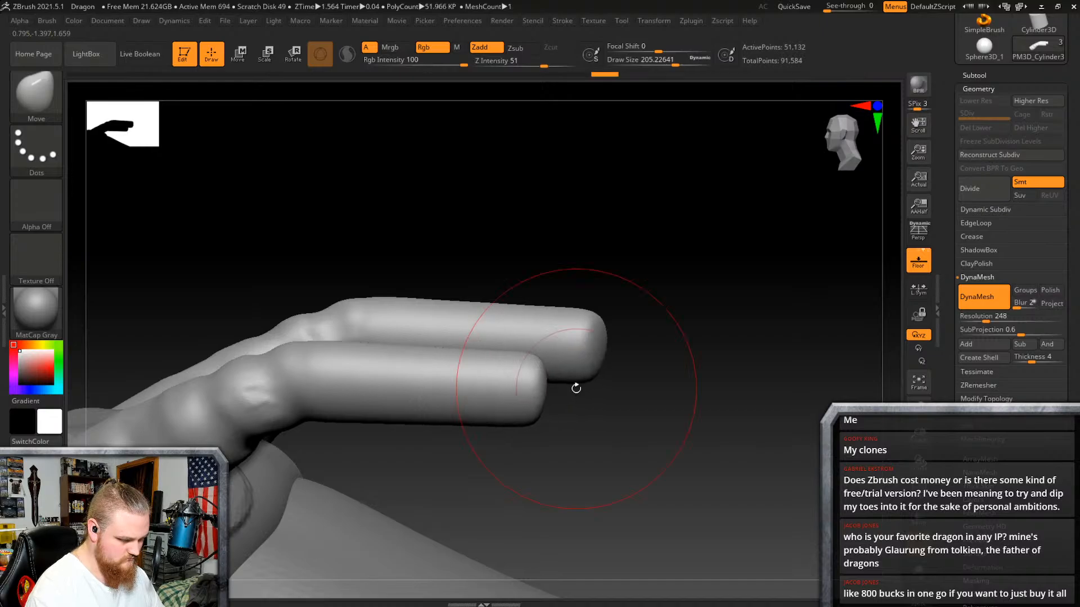
pyautogui.moveTo(574, 386)
pyautogui.mouseDown(button='right')
pyautogui.moveTo(600, 497)
pyautogui.moveTo(592, 298)
pyautogui.moveTo(559, 386)
pyautogui.moveTo(603, 305)
pyautogui.moveTo(562, 360)
pyautogui.moveTo(495, 384)
pyautogui.moveTo(622, 518)
pyautogui.moveTo(652, 368)
pyautogui.moveTo(578, 379)
pyautogui.moveTo(574, 403)
pyautogui.moveTo(593, 391)
pyautogui.moveTo(568, 363)
pyautogui.mouseUp(button='right')
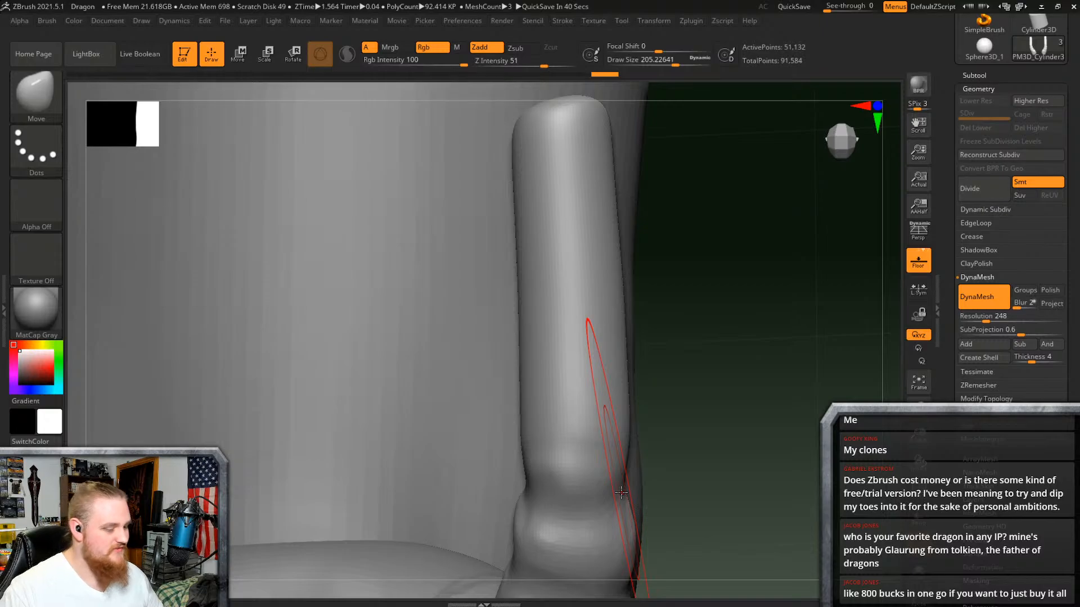
# Step: Reduce the draw size to about 106 and push in the sides near the horn ends to taper their width toward the tips
pyautogui.keyDown('alt'); pyautogui.moveTo(684, 340); pyautogui.dragTo(742, 403, button='right'); pyautogui.keyUp('alt')
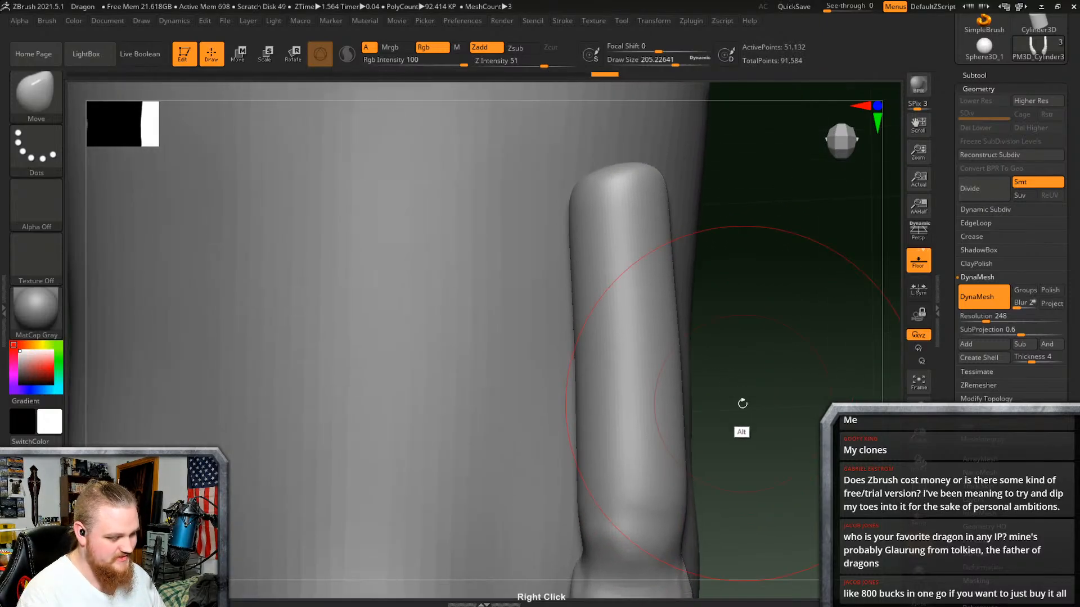
pyautogui.rightClick(623, 376)
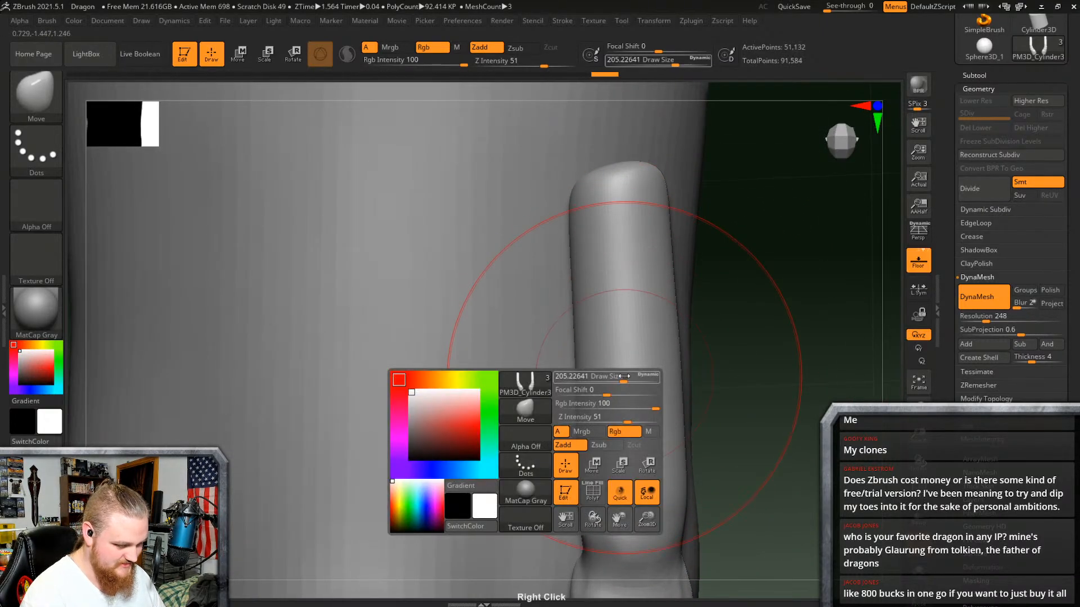
pyautogui.moveTo(624, 377); pyautogui.dragTo(603, 381)
pyautogui.moveTo(675, 384); pyautogui.dragTo(654, 375)
pyautogui.moveTo(654, 376); pyautogui.dragTo(650, 386, button='right')
pyautogui.moveTo(616, 158); pyautogui.dragTo(615, 111)
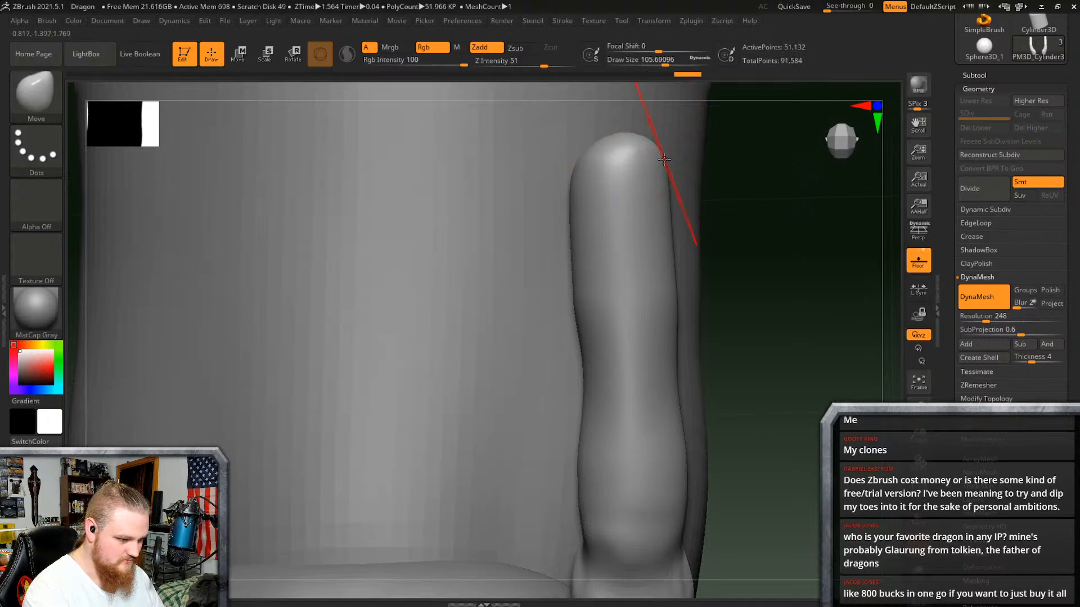
pyautogui.moveTo(663, 160); pyautogui.dragTo(646, 169)
pyautogui.moveTo(578, 186); pyautogui.dragTo(596, 179)
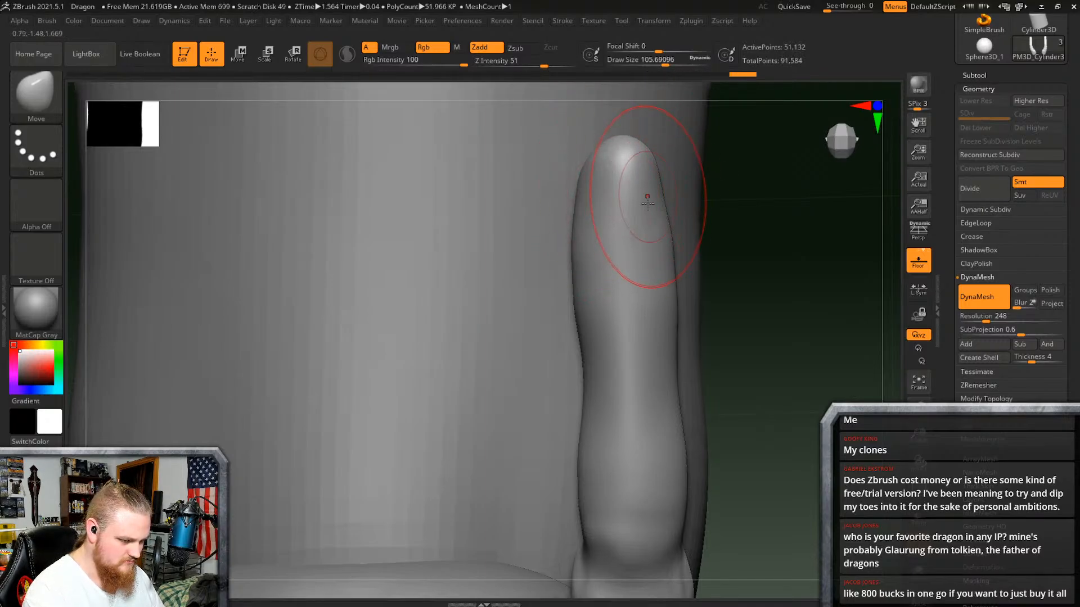
pyautogui.moveTo(659, 256); pyautogui.dragTo(648, 258)
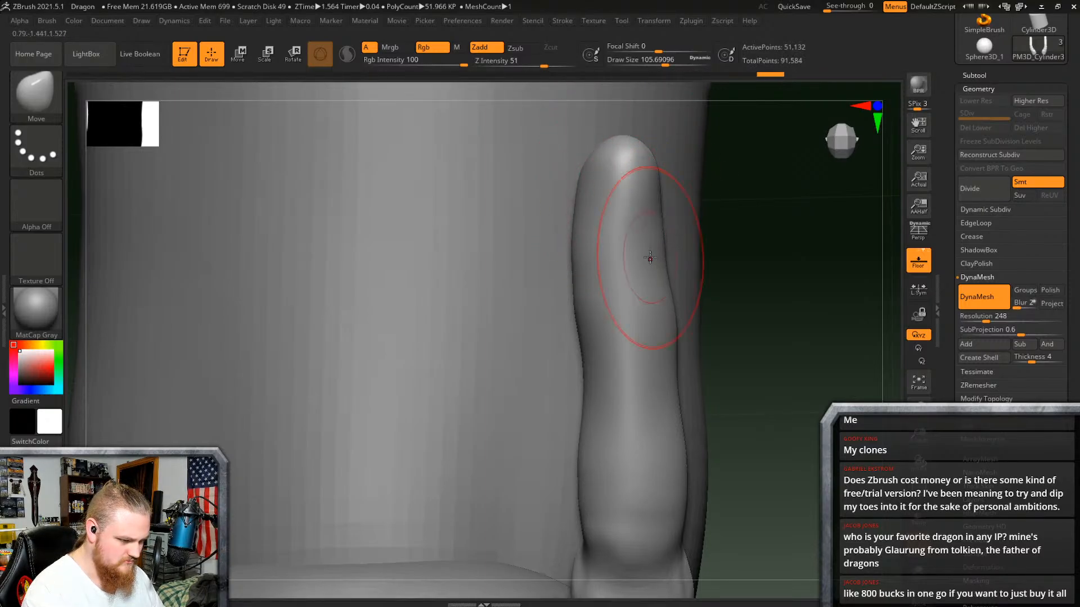
pyautogui.moveTo(574, 251); pyautogui.dragTo(596, 254)
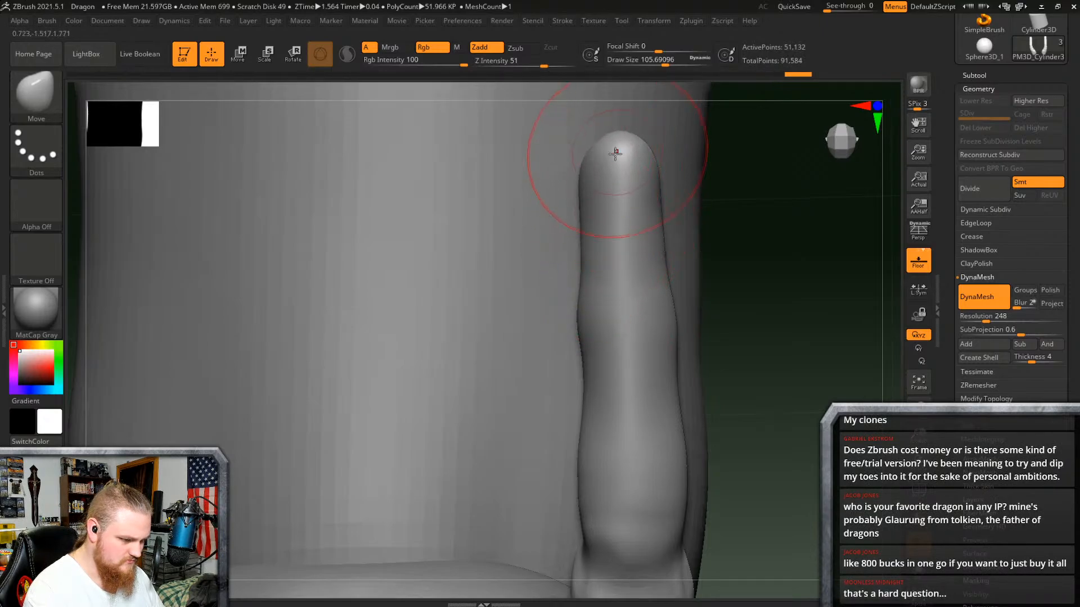
pyautogui.moveTo(600, 171); pyautogui.dragTo(626, 159)
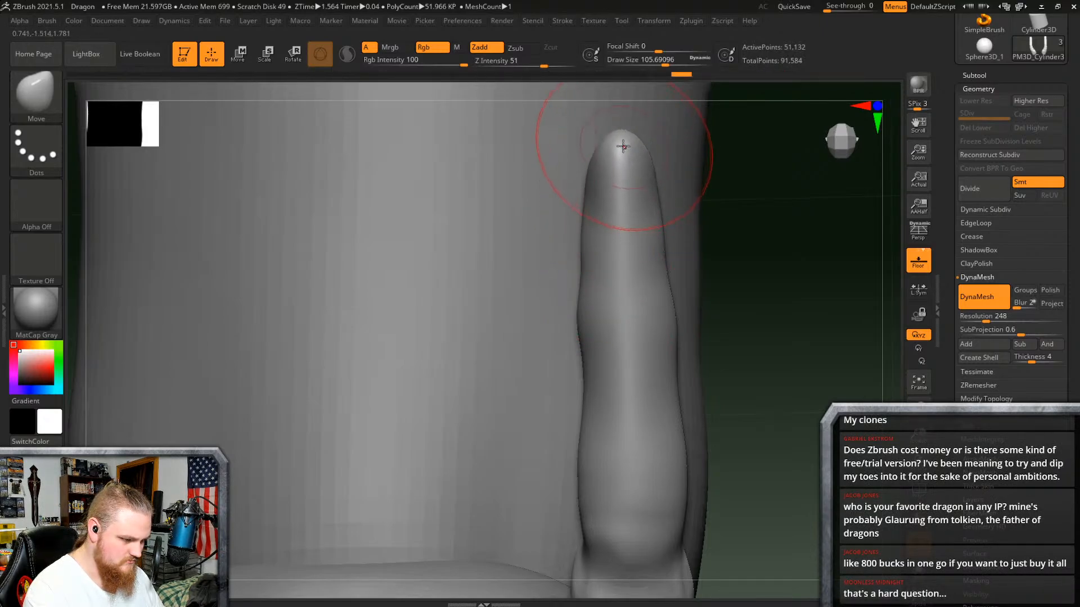
# Step: Slim the middle stretch of the horn extensions in both width and height with the Move brush
pyautogui.moveTo(630, 180); pyautogui.dragTo(627, 268, button='right')
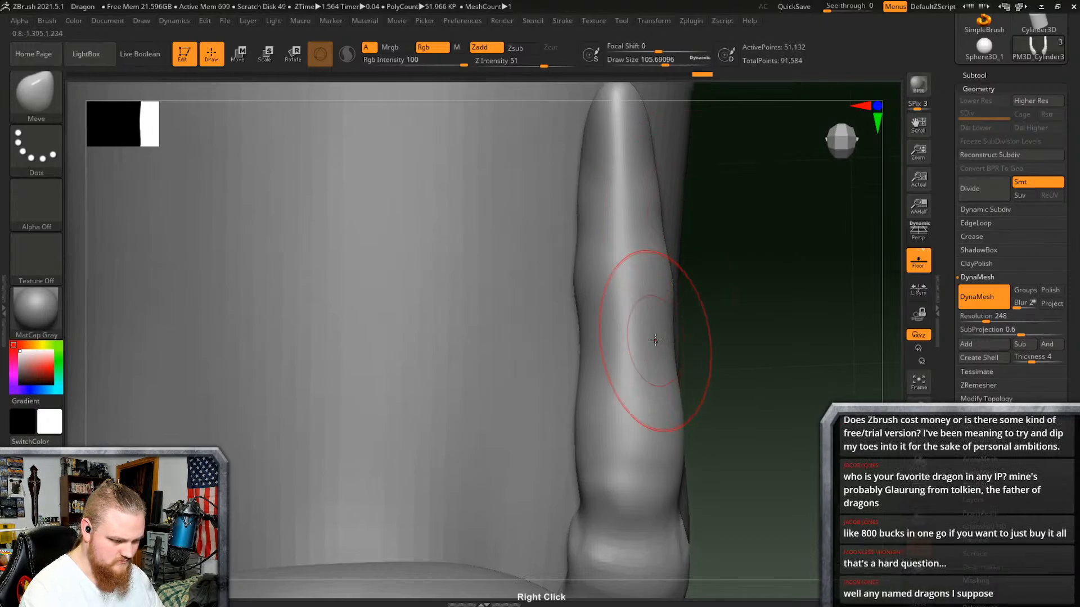
pyautogui.moveTo(661, 279); pyautogui.dragTo(651, 285)
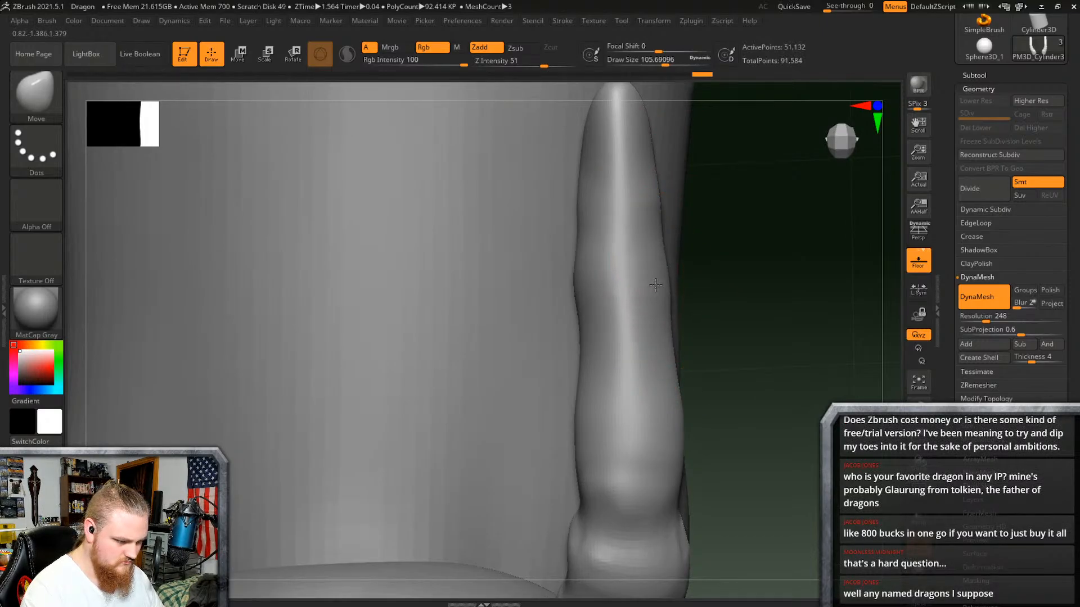
pyautogui.moveTo(580, 312); pyautogui.dragTo(589, 291)
pyautogui.moveTo(591, 291)
pyautogui.mouseDown(button='right')
pyautogui.moveTo(666, 294)
pyautogui.moveTo(646, 296)
pyautogui.moveTo(646, 335)
pyautogui.moveTo(675, 367)
pyautogui.moveTo(532, 335)
pyautogui.moveTo(677, 340)
pyautogui.moveTo(648, 323)
pyautogui.moveTo(631, 216)
pyautogui.moveTo(670, 301)
pyautogui.moveTo(658, 301)
pyautogui.mouseUp(button='right')
pyautogui.moveTo(475, 318); pyautogui.dragTo(482, 333)
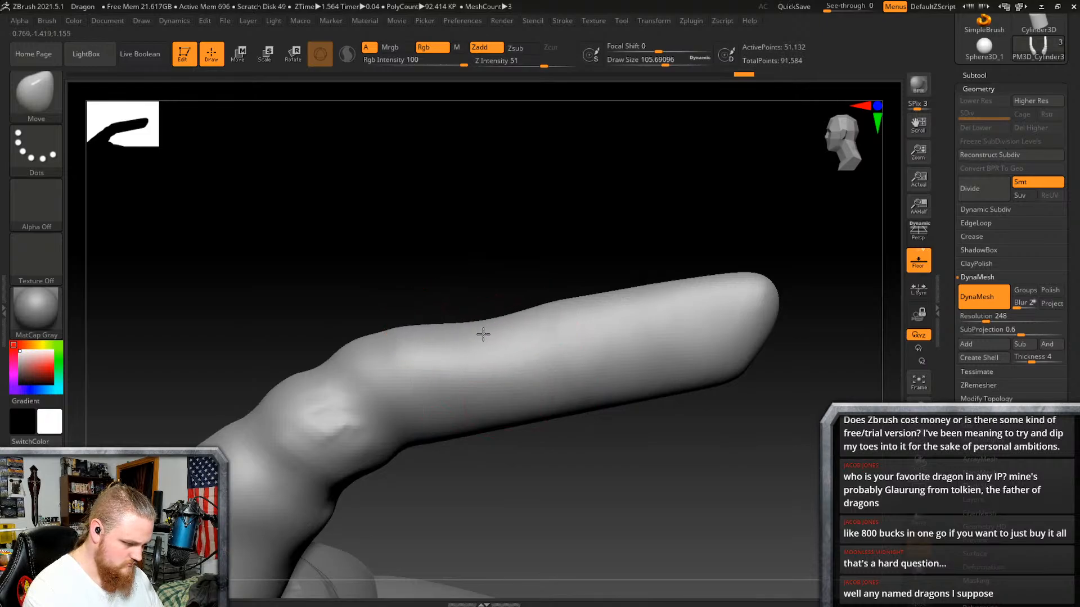
pyautogui.moveTo(512, 410)
pyautogui.mouseDown()
pyautogui.moveTo(514, 396)
pyautogui.moveTo(531, 433)
pyautogui.moveTo(507, 428)
pyautogui.moveTo(505, 410)
pyautogui.mouseUp()
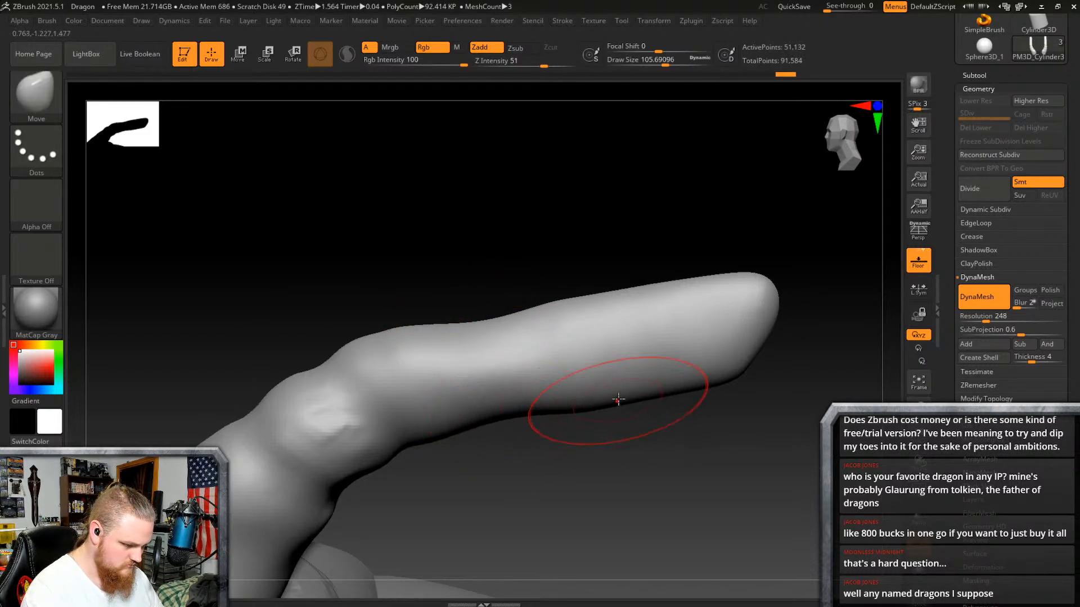
# Step: Taper the outer half of the horns in profile and draw the tips out into narrower ends
pyautogui.moveTo(607, 295); pyautogui.dragTo(612, 314)
pyautogui.moveTo(619, 399); pyautogui.dragTo(616, 378)
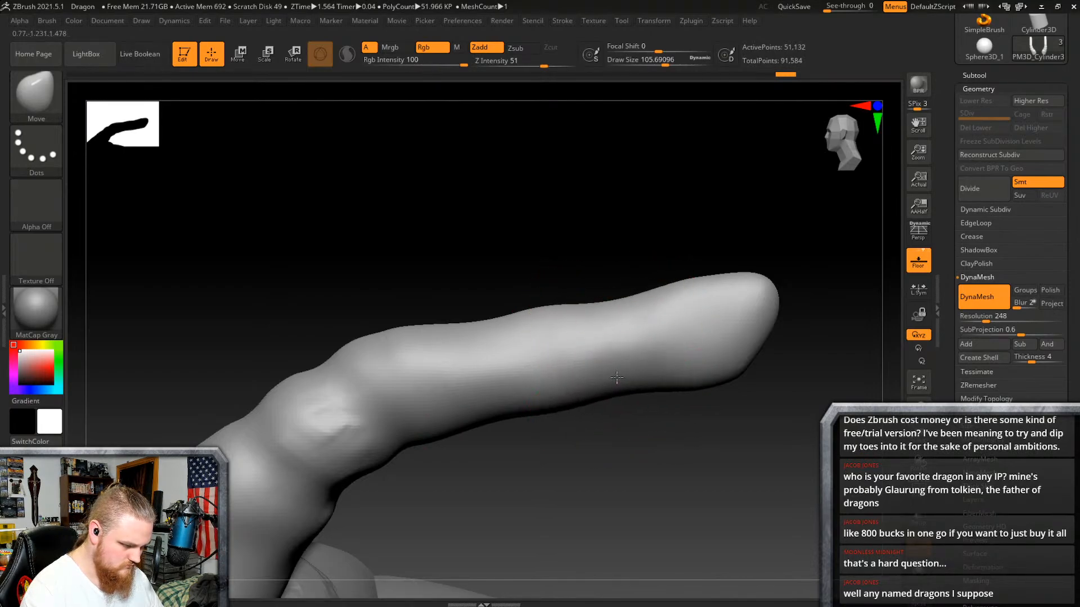
pyautogui.moveTo(769, 270); pyautogui.dragTo(768, 293)
pyautogui.moveTo(743, 369); pyautogui.dragTo(710, 344)
pyautogui.moveTo(769, 295); pyautogui.dragTo(812, 292)
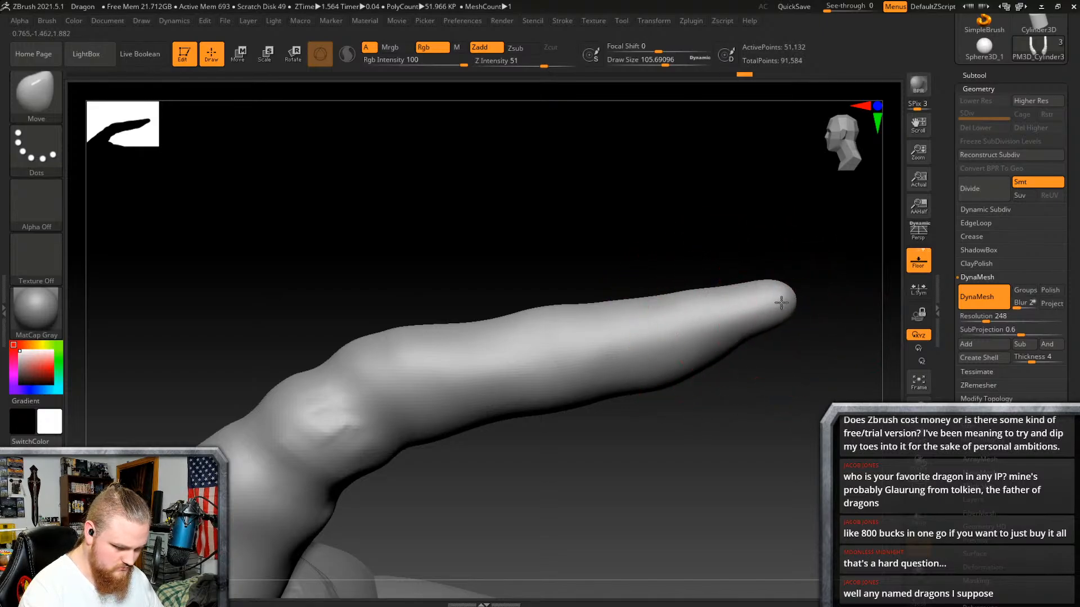
# Step: Refine the horn tips from several angles with the Move brush, drawing them out into slimmer points
pyautogui.moveTo(786, 294)
pyautogui.mouseDown(button='right')
pyautogui.moveTo(733, 362)
pyautogui.moveTo(709, 337)
pyautogui.moveTo(694, 388)
pyautogui.moveTo(721, 245)
pyautogui.moveTo(777, 349)
pyautogui.moveTo(701, 386)
pyautogui.moveTo(706, 414)
pyautogui.moveTo(776, 379)
pyautogui.mouseUp(button='right')
pyautogui.press('shift')
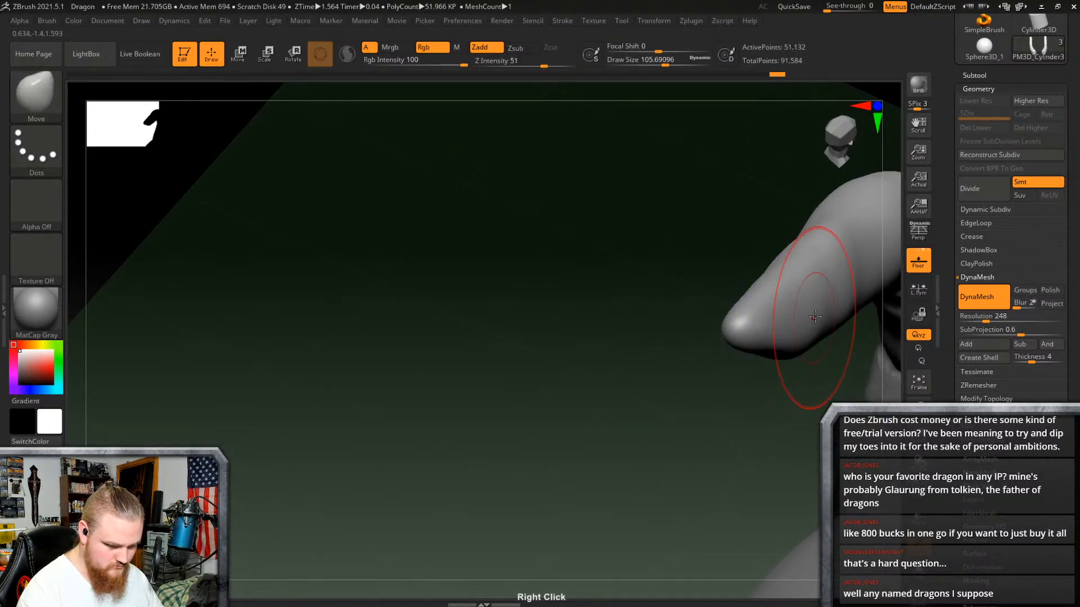
pyautogui.moveTo(814, 316)
pyautogui.mouseDown(button='right')
pyautogui.moveTo(863, 285)
pyautogui.moveTo(668, 366)
pyautogui.moveTo(727, 313)
pyautogui.moveTo(597, 362)
pyautogui.moveTo(633, 342)
pyautogui.moveTo(638, 369)
pyautogui.mouseUp(button='right')
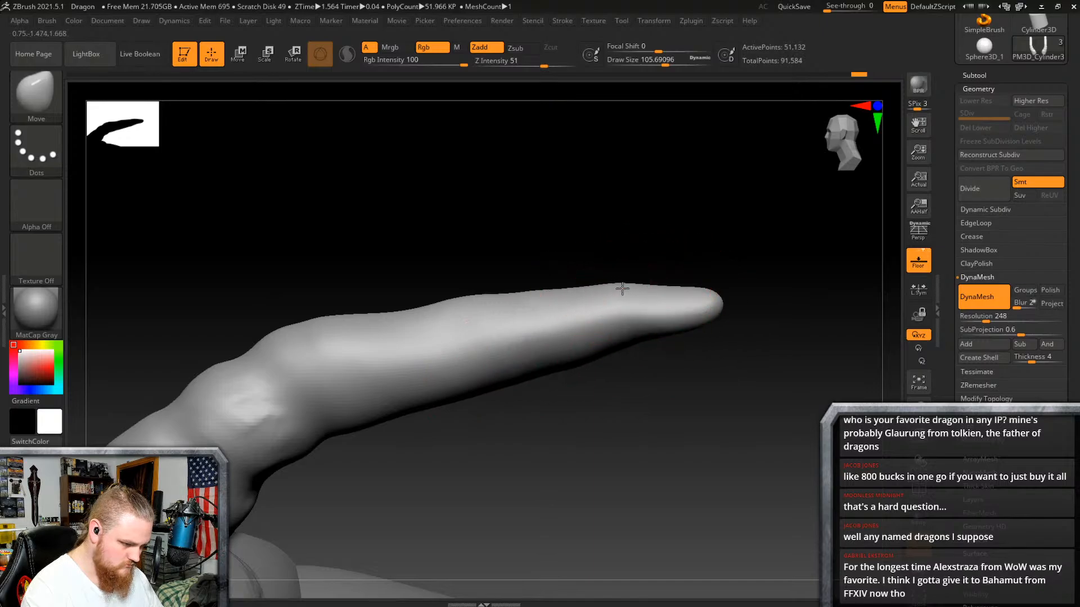
pyautogui.moveTo(682, 301); pyautogui.dragTo(627, 344, button='right')
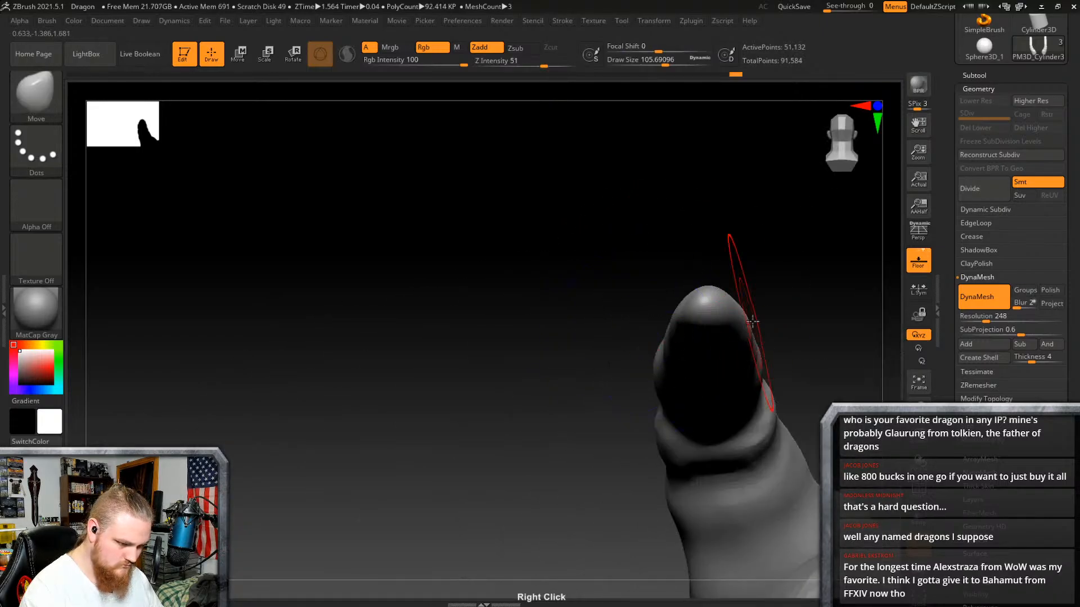
pyautogui.moveTo(668, 313); pyautogui.dragTo(682, 314, button='right')
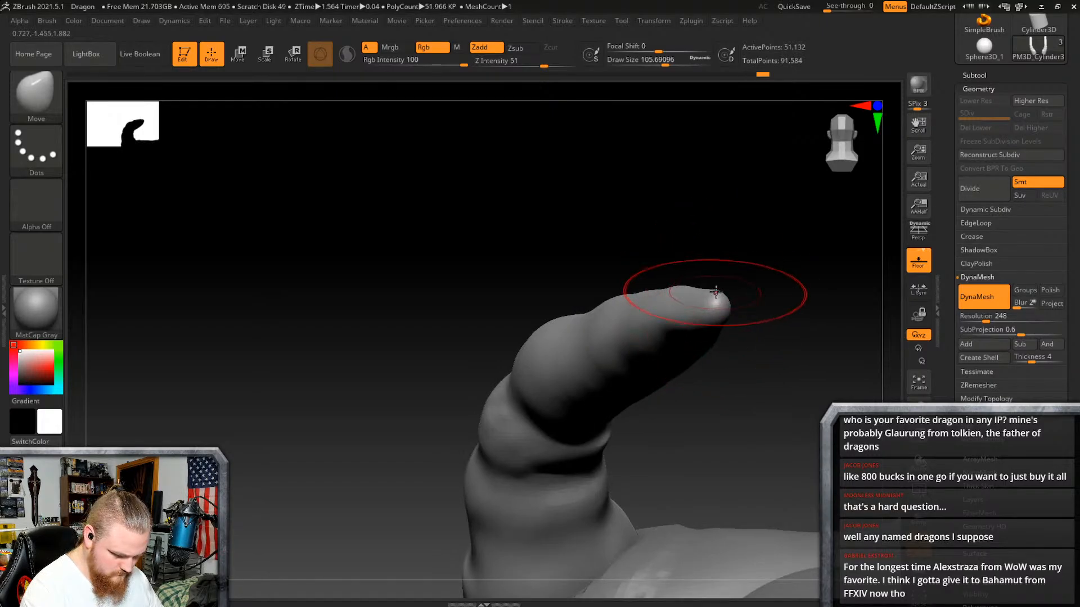
pyautogui.moveTo(717, 309)
pyautogui.mouseDown(button='right')
pyautogui.moveTo(786, 313)
pyautogui.moveTo(716, 356)
pyautogui.moveTo(677, 439)
pyautogui.moveTo(721, 345)
pyautogui.moveTo(528, 328)
pyautogui.moveTo(631, 515)
pyautogui.moveTo(691, 384)
pyautogui.moveTo(692, 357)
pyautogui.moveTo(646, 295)
pyautogui.moveTo(713, 326)
pyautogui.moveTo(658, 325)
pyautogui.moveTo(669, 374)
pyautogui.moveTo(761, 361)
pyautogui.moveTo(686, 337)
pyautogui.mouseUp(button='right')
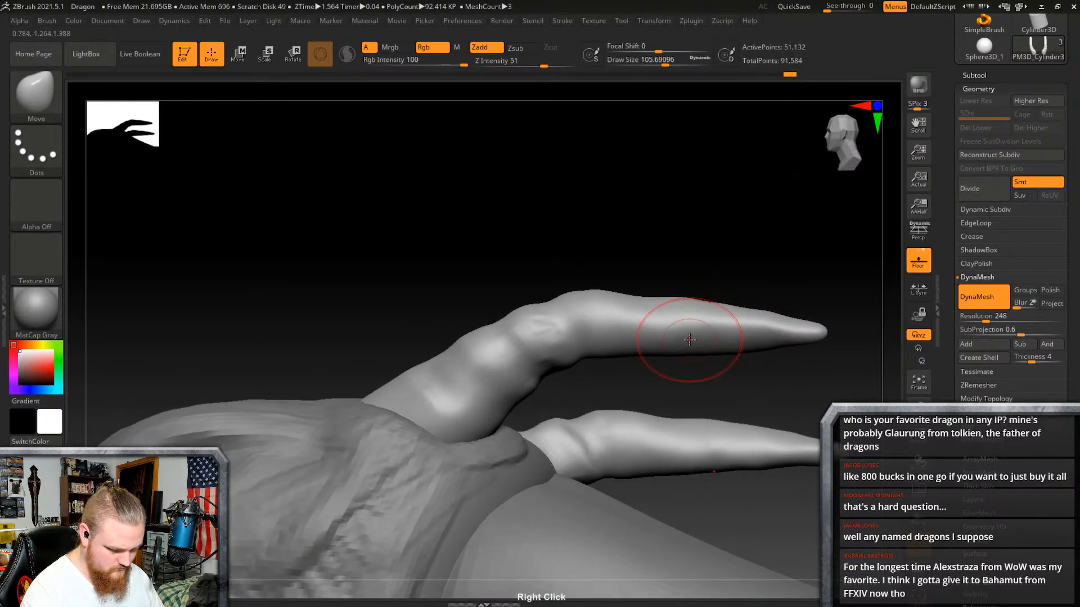
# Step: Set the draw size to about 198 and bend the horns into a backward-sweeping curve with slightly upturned tips
pyautogui.rightClick(691, 344)
pyautogui.moveTo(691, 344); pyautogui.dragTo(701, 344)
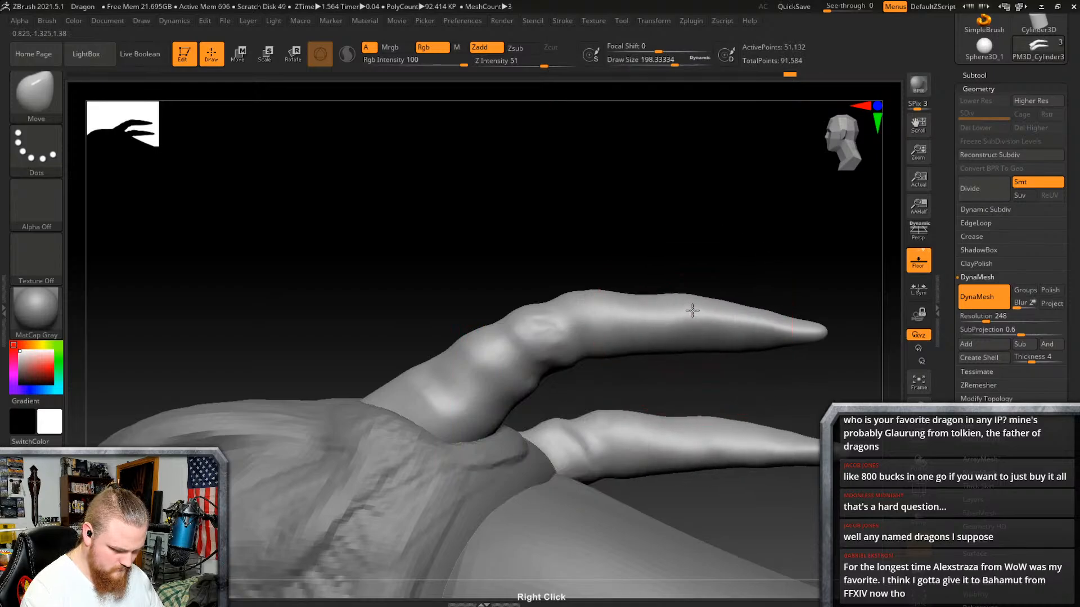
pyautogui.moveTo(736, 353); pyautogui.dragTo(738, 366, button='right')
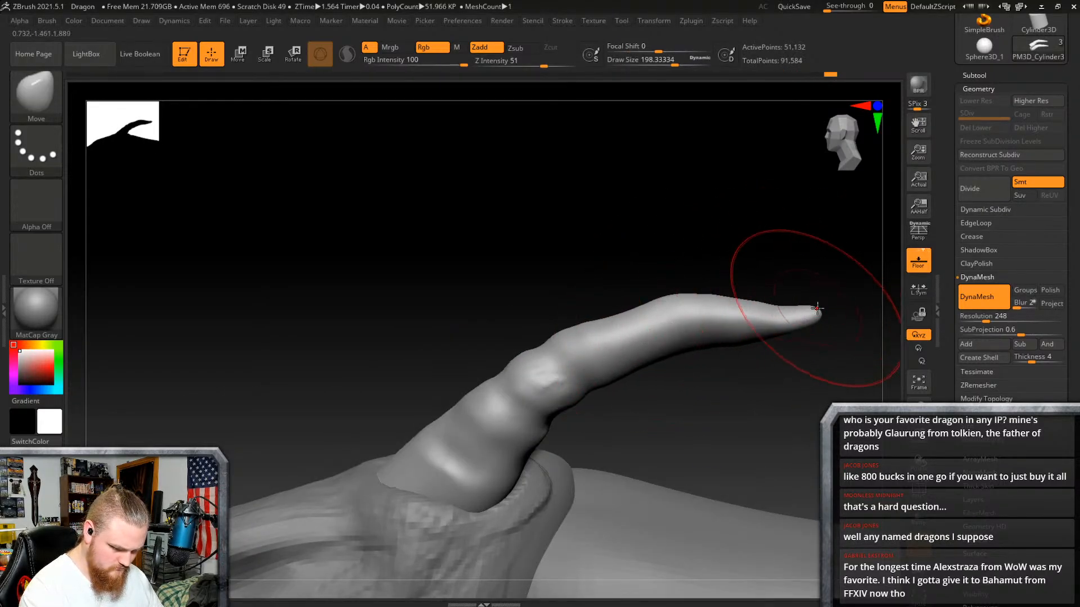
pyautogui.moveTo(798, 295); pyautogui.dragTo(817, 328, button='right')
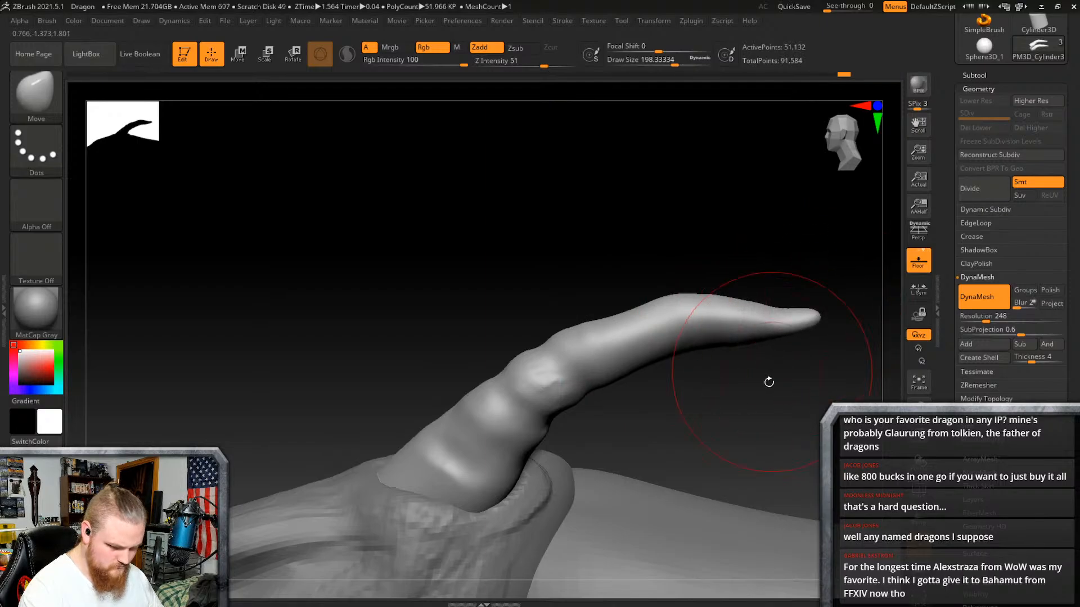
pyautogui.moveTo(769, 382)
pyautogui.mouseDown(button='right')
pyautogui.moveTo(759, 345)
pyautogui.moveTo(692, 354)
pyautogui.moveTo(708, 352)
pyautogui.moveTo(682, 393)
pyautogui.moveTo(434, 393)
pyautogui.moveTo(684, 396)
pyautogui.moveTo(728, 380)
pyautogui.moveTo(656, 329)
pyautogui.moveTo(707, 357)
pyautogui.moveTo(691, 380)
pyautogui.moveTo(726, 357)
pyautogui.moveTo(756, 307)
pyautogui.moveTo(697, 378)
pyautogui.moveTo(730, 302)
pyautogui.moveTo(692, 381)
pyautogui.mouseUp(button='right')
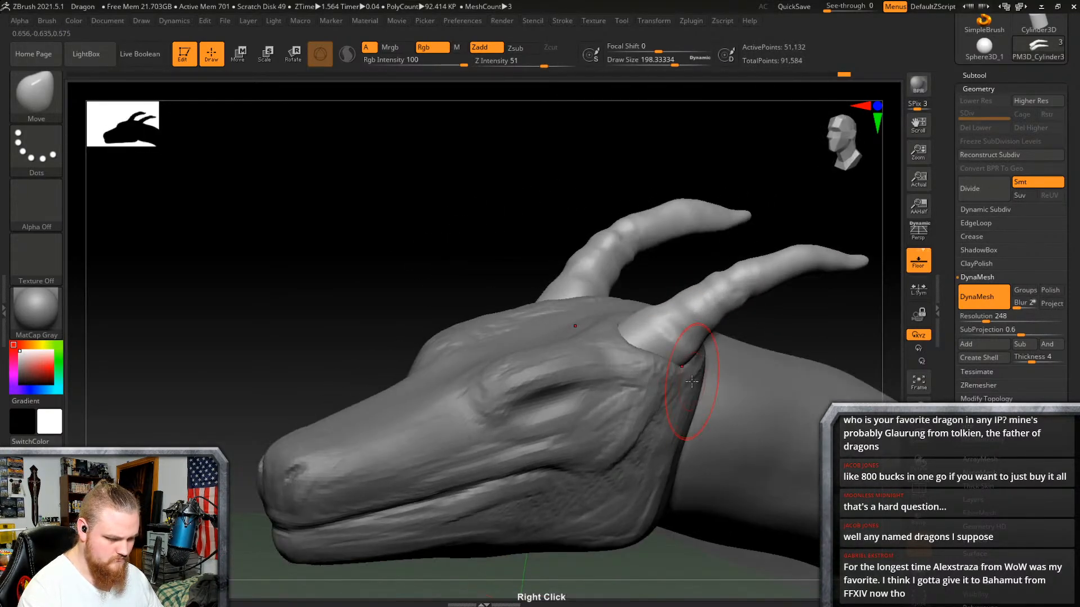
pyautogui.moveTo(792, 325); pyautogui.dragTo(759, 311, button='right')
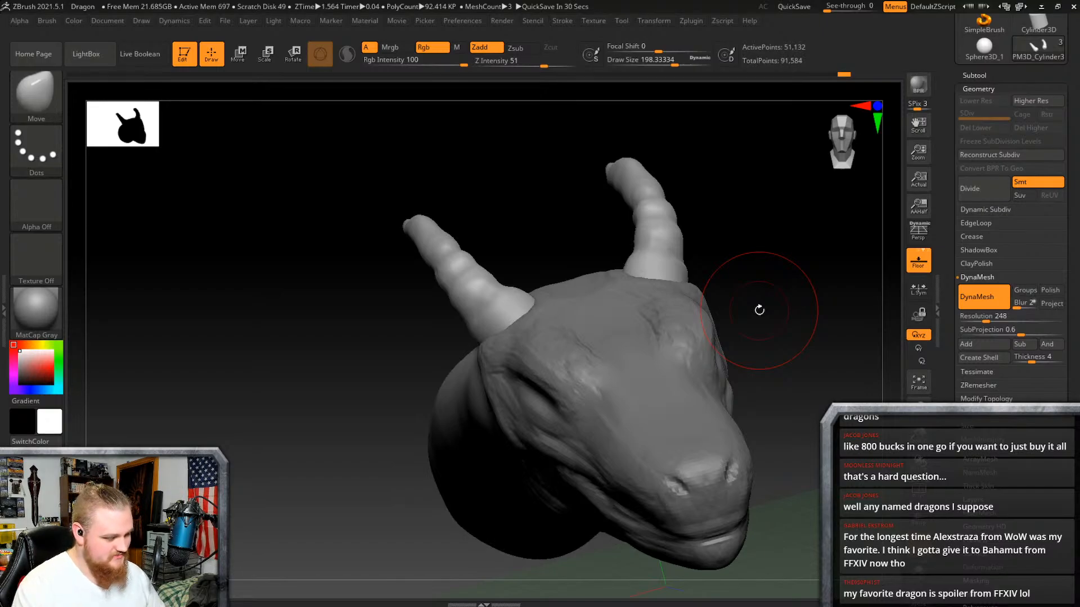
# Step: Select the dragon's head subtool and divide its mesh to subdivision level 3
pyautogui.moveTo(801, 306)
pyautogui.mouseDown(button='right')
pyautogui.moveTo(748, 306)
pyautogui.moveTo(777, 243)
pyautogui.moveTo(764, 299)
pyautogui.moveTo(805, 281)
pyautogui.moveTo(639, 338)
pyautogui.moveTo(683, 386)
pyautogui.moveTo(770, 322)
pyautogui.moveTo(759, 258)
pyautogui.moveTo(694, 350)
pyautogui.moveTo(628, 321)
pyautogui.moveTo(690, 298)
pyautogui.moveTo(572, 366)
pyautogui.moveTo(632, 441)
pyautogui.moveTo(702, 248)
pyautogui.moveTo(706, 265)
pyautogui.moveTo(545, 295)
pyautogui.moveTo(710, 336)
pyautogui.moveTo(694, 367)
pyautogui.moveTo(663, 377)
pyautogui.moveTo(685, 357)
pyautogui.moveTo(761, 337)
pyautogui.moveTo(705, 314)
pyautogui.moveTo(742, 352)
pyautogui.mouseUp(button='right')
pyautogui.keyDown('alt'); pyautogui.moveTo(713, 348); pyautogui.dragTo(797, 329, button='right'); pyautogui.keyUp('alt')
pyautogui.keyDown('alt'); pyautogui.click(757, 367); pyautogui.keyUp('alt')
pyautogui.moveTo(715, 375); pyautogui.dragTo(525, 487, button='right')
pyautogui.keyDown('alt'); pyautogui.moveTo(656, 419); pyautogui.dragTo(544, 419, button='right'); pyautogui.keyUp('alt')
pyautogui.hotkey('ctrl', 'd')
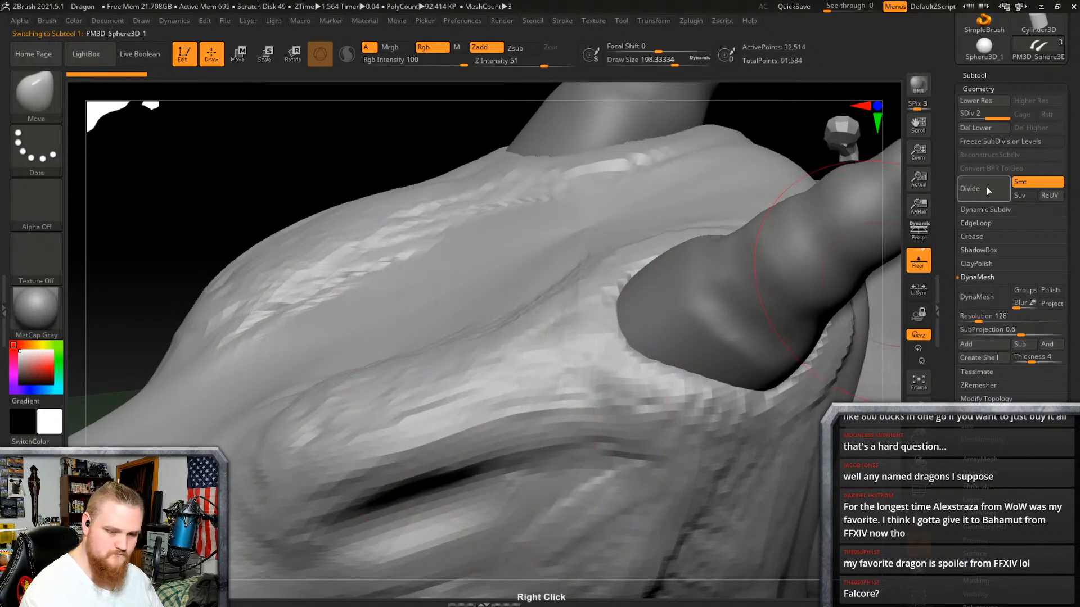
# Step: Switch to the ClayBuildup brush for sculpting the head around the horn bases
pyautogui.keyDown('alt'); pyautogui.moveTo(709, 406); pyautogui.dragTo(669, 412, button='right'); pyautogui.keyUp('alt')
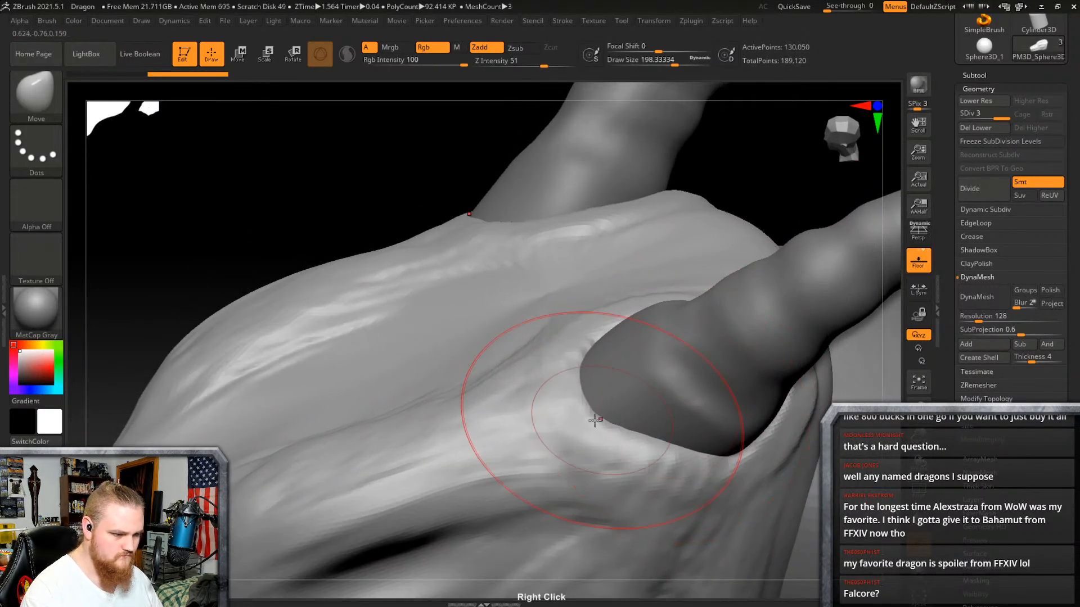
pyautogui.click(36, 93)
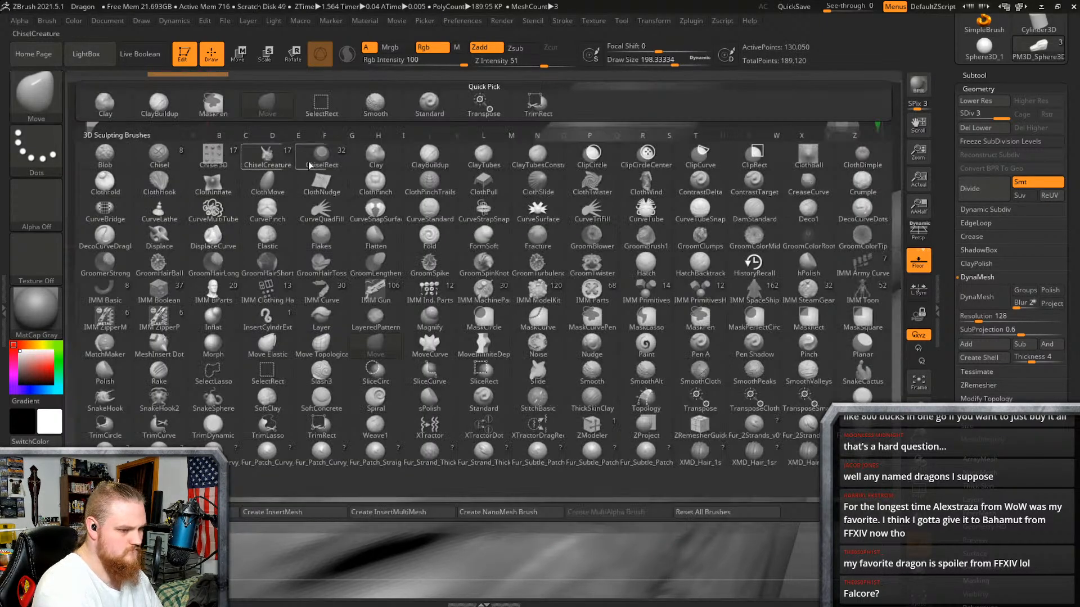
pyautogui.click(159, 103)
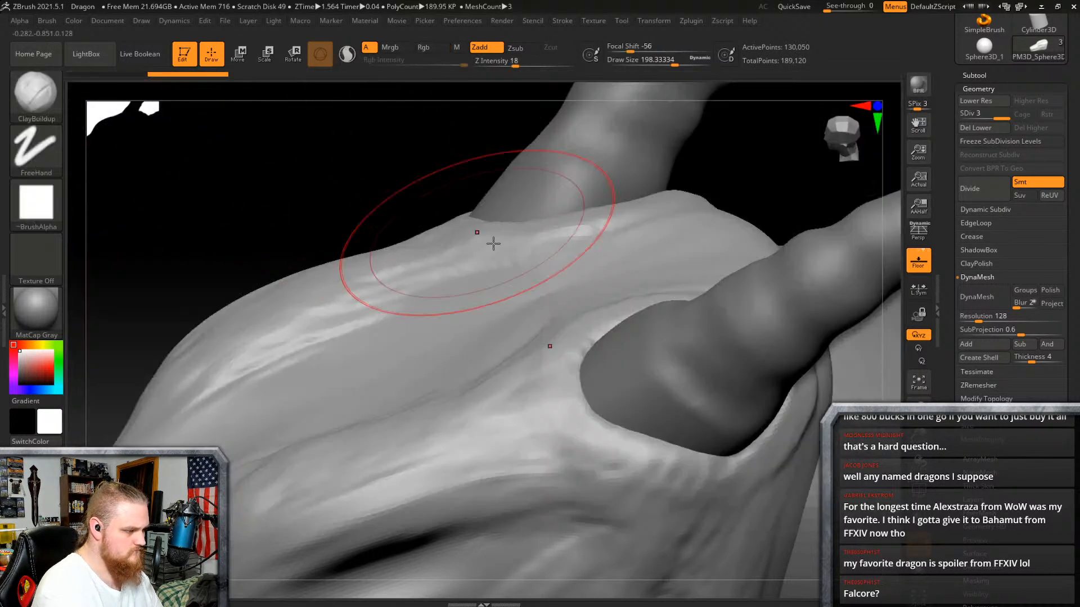
# Step: Set the draw size to about 69 and build up a raised clay rim around the front and outer side of the horn base
pyautogui.rightClick(633, 332)
pyautogui.moveTo(640, 398); pyautogui.dragTo(626, 401)
pyautogui.moveTo(579, 386)
pyautogui.mouseDown(button='right')
pyautogui.moveTo(711, 418)
pyautogui.moveTo(700, 300)
pyautogui.moveTo(647, 326)
pyautogui.moveTo(554, 333)
pyautogui.mouseUp(button='right')
pyautogui.moveTo(537, 338); pyautogui.dragTo(575, 416)
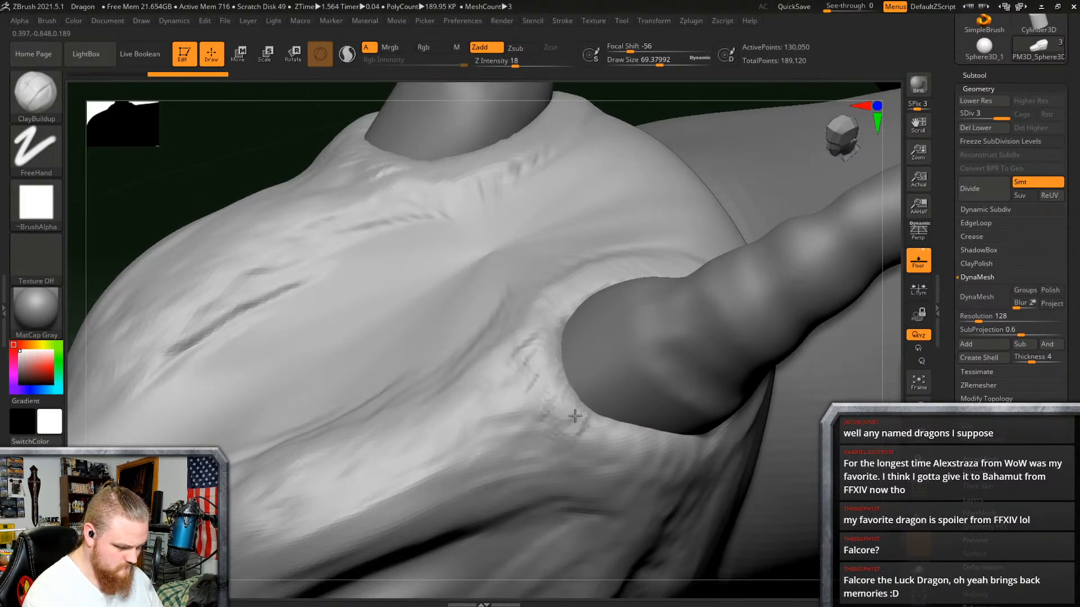
pyautogui.moveTo(651, 362); pyautogui.dragTo(591, 325, button='right')
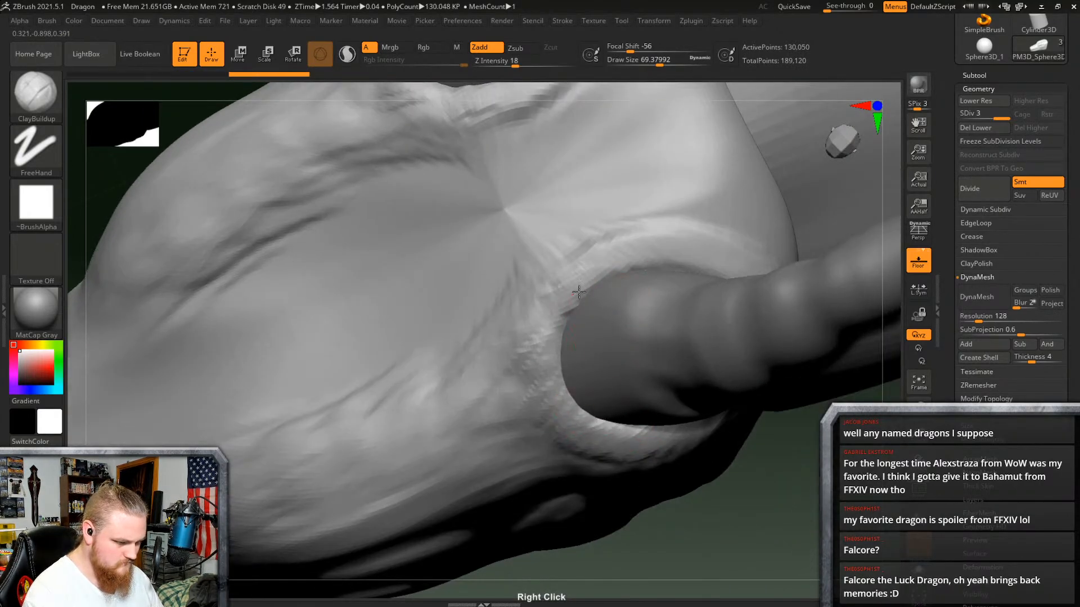
pyautogui.moveTo(549, 315); pyautogui.dragTo(582, 409)
pyautogui.moveTo(718, 335)
pyautogui.mouseDown(button='right')
pyautogui.moveTo(681, 219)
pyautogui.moveTo(698, 261)
pyautogui.moveTo(781, 342)
pyautogui.moveTo(783, 318)
pyautogui.mouseUp(button='right')
pyautogui.moveTo(745, 374); pyautogui.dragTo(683, 425)
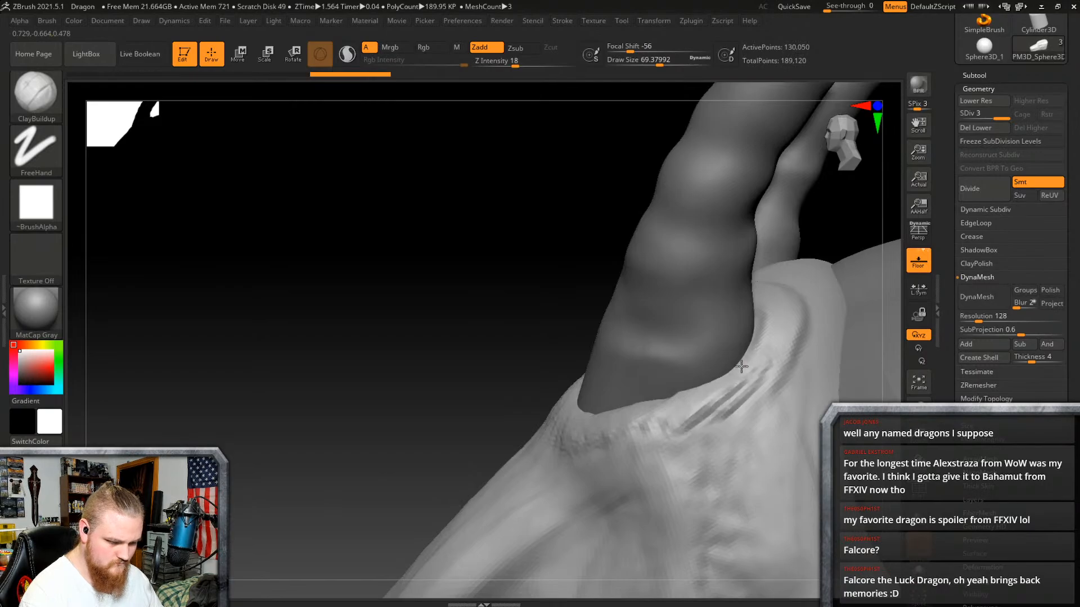
# Step: Extend the clay rim around the inner and rear sides of the horn bases
pyautogui.moveTo(741, 366); pyautogui.dragTo(844, 315, button='right')
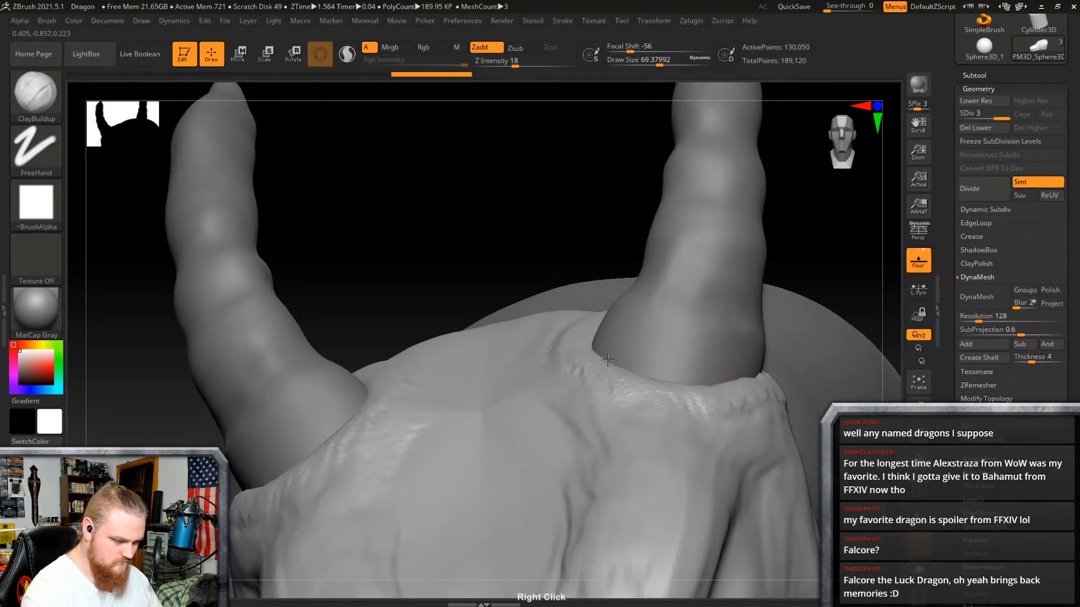
pyautogui.moveTo(608, 360)
pyautogui.mouseDown()
pyautogui.moveTo(720, 393)
pyautogui.moveTo(762, 375)
pyautogui.mouseUp()
pyautogui.moveTo(671, 326); pyautogui.dragTo(748, 360, button='right')
pyautogui.moveTo(568, 332); pyautogui.dragTo(632, 369)
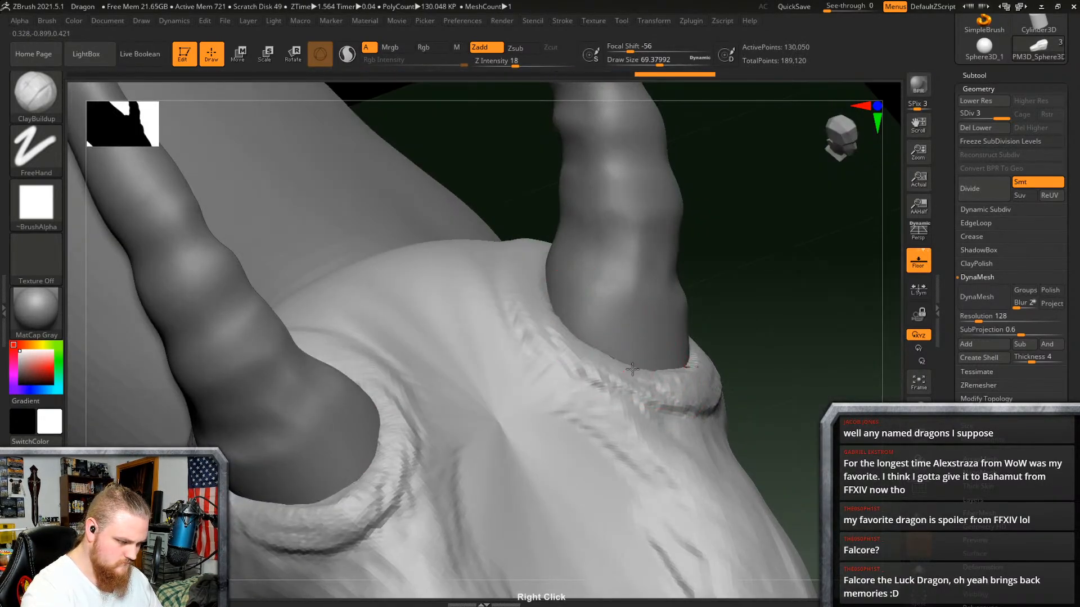
pyautogui.moveTo(518, 278); pyautogui.dragTo(520, 256, button='right')
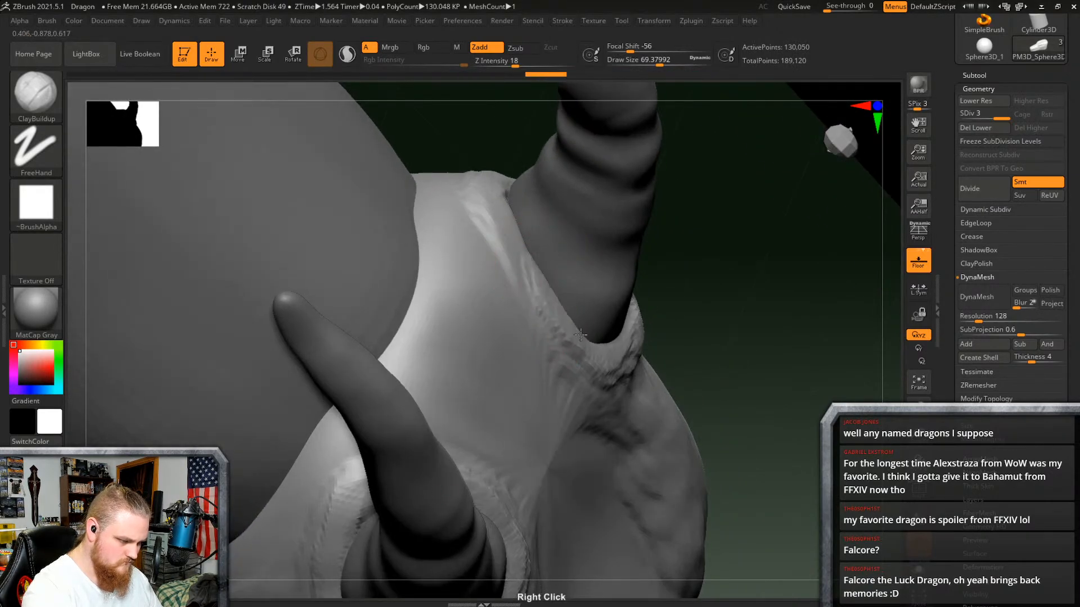
pyautogui.moveTo(506, 212)
pyautogui.mouseDown(button='right')
pyautogui.moveTo(542, 218)
pyautogui.moveTo(500, 228)
pyautogui.mouseUp(button='right')
# Step: Smooth the raised rim of skin all the way around the horn base
pyautogui.press('shift')
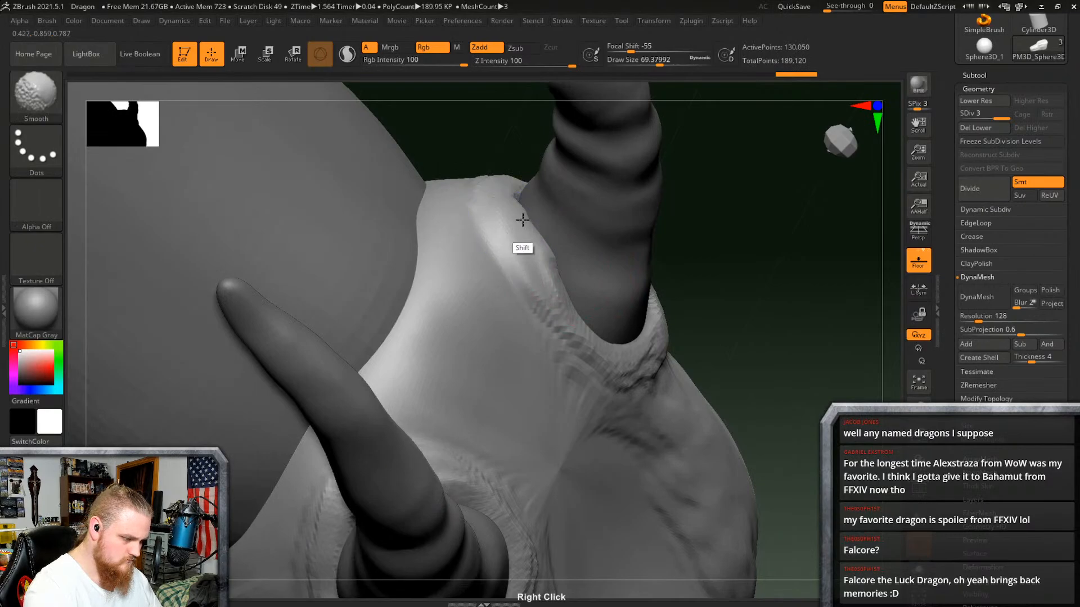
pyautogui.moveTo(582, 331); pyautogui.dragTo(557, 306, button='right')
pyautogui.keyDown('shift'); pyautogui.moveTo(556, 306); pyautogui.dragTo(622, 332); pyautogui.keyUp('shift')
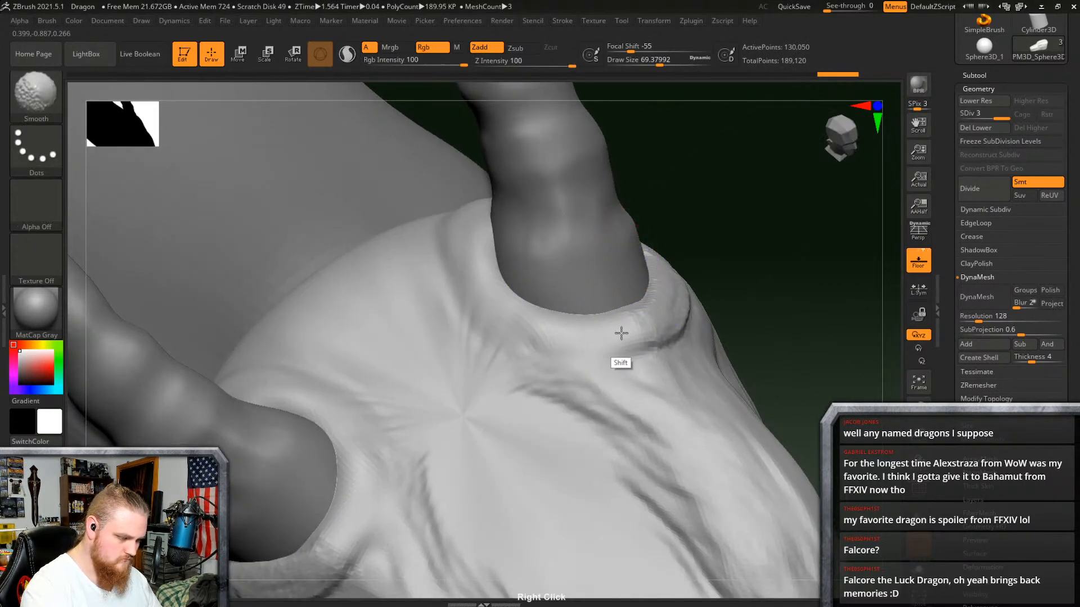
pyautogui.moveTo(622, 333)
pyautogui.mouseDown(button='right')
pyautogui.moveTo(613, 289)
pyautogui.moveTo(651, 280)
pyautogui.mouseUp(button='right')
pyautogui.moveTo(652, 280)
pyautogui.keyDown('shift'); pyautogui.mouseDown()
pyautogui.moveTo(647, 298)
pyautogui.moveTo(693, 295)
pyautogui.mouseUp(); pyautogui.keyUp('shift')
pyautogui.moveTo(723, 221); pyautogui.dragTo(753, 216, button='right')
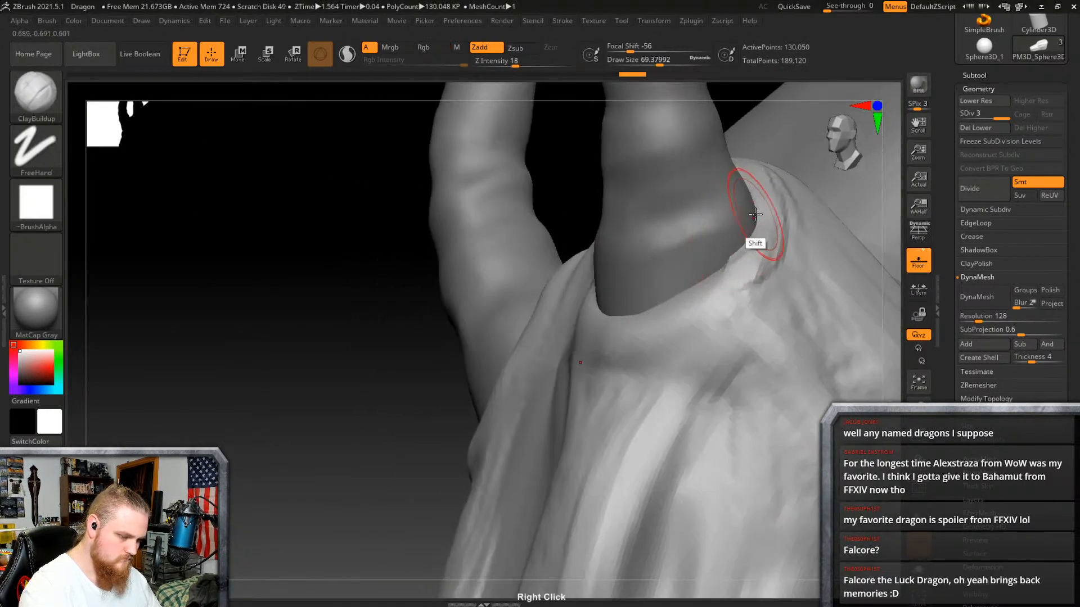
pyautogui.keyDown('shift'); pyautogui.moveTo(745, 287); pyautogui.dragTo(769, 170); pyautogui.keyUp('shift')
# Step: Add ClayBuildup strokes along the side and bridge of the dragon's snout
pyautogui.moveTo(682, 333)
pyautogui.mouseDown(button='right')
pyautogui.moveTo(771, 248)
pyautogui.moveTo(776, 335)
pyautogui.moveTo(646, 345)
pyautogui.mouseUp(button='right')
pyautogui.moveTo(699, 387); pyautogui.dragTo(521, 421, button='right')
pyautogui.moveTo(686, 346); pyautogui.dragTo(662, 332, button='right')
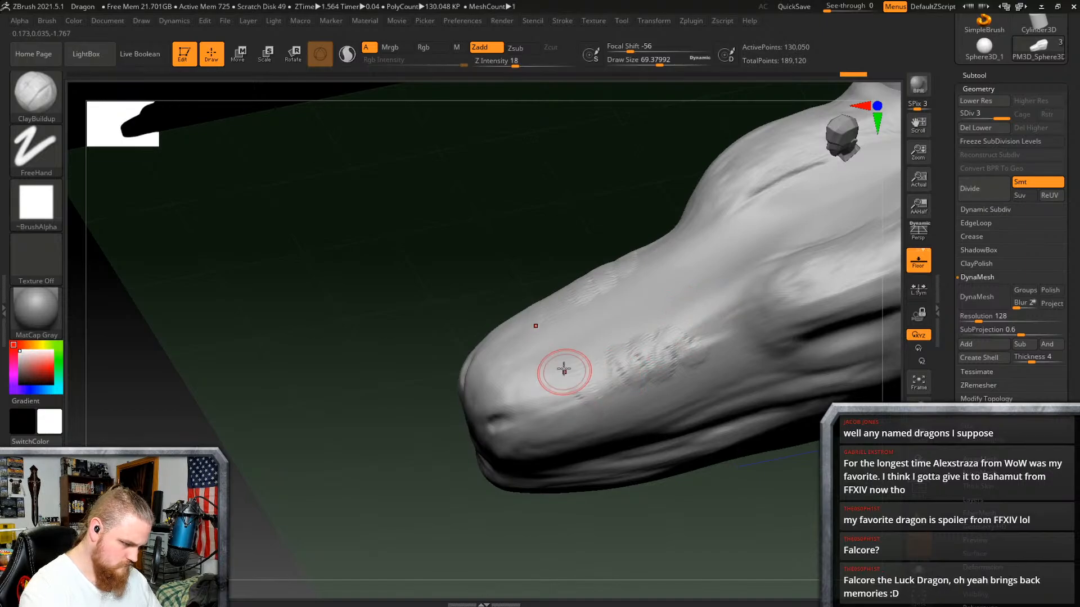
pyautogui.moveTo(686, 334)
pyautogui.mouseDown(button='right')
pyautogui.moveTo(761, 219)
pyautogui.moveTo(701, 320)
pyautogui.moveTo(660, 357)
pyautogui.moveTo(646, 305)
pyautogui.moveTo(685, 318)
pyautogui.moveTo(716, 355)
pyautogui.moveTo(760, 377)
pyautogui.moveTo(684, 390)
pyautogui.moveTo(734, 363)
pyautogui.moveTo(754, 323)
pyautogui.moveTo(828, 385)
pyautogui.moveTo(672, 292)
pyautogui.moveTo(738, 321)
pyautogui.moveTo(469, 338)
pyautogui.mouseUp(button='right')
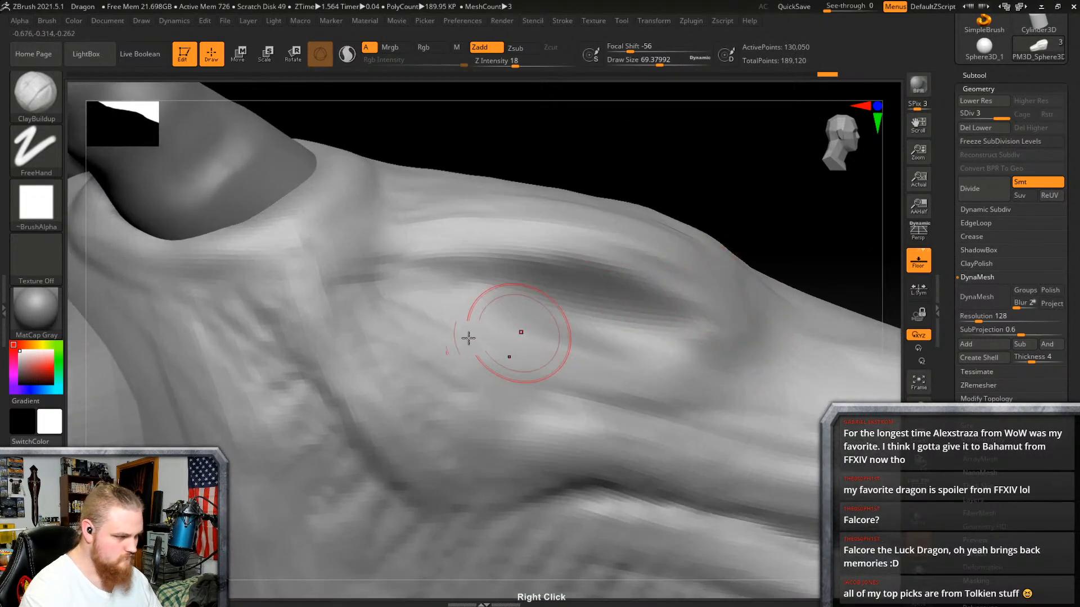
# Step: Switch to the Move brush with draw size about 97 and reshape the brow ridge and eye socket
pyautogui.press('b')
pyautogui.press('m')
pyautogui.press('v')
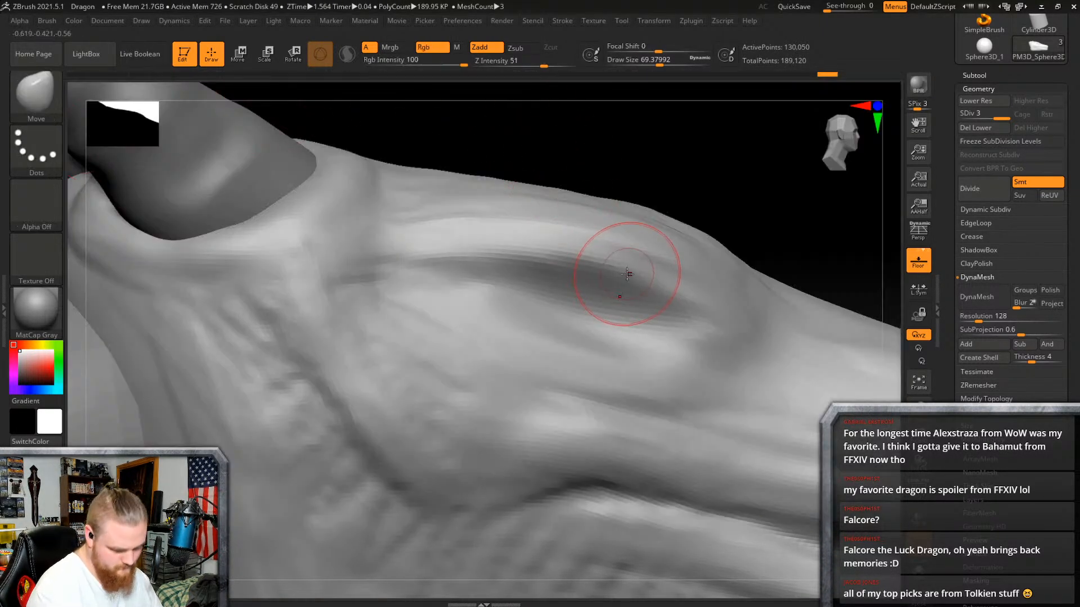
pyautogui.moveTo(655, 263); pyautogui.dragTo(653, 270, button='right')
pyautogui.rightClick(653, 270)
pyautogui.moveTo(653, 270); pyautogui.dragTo(659, 273)
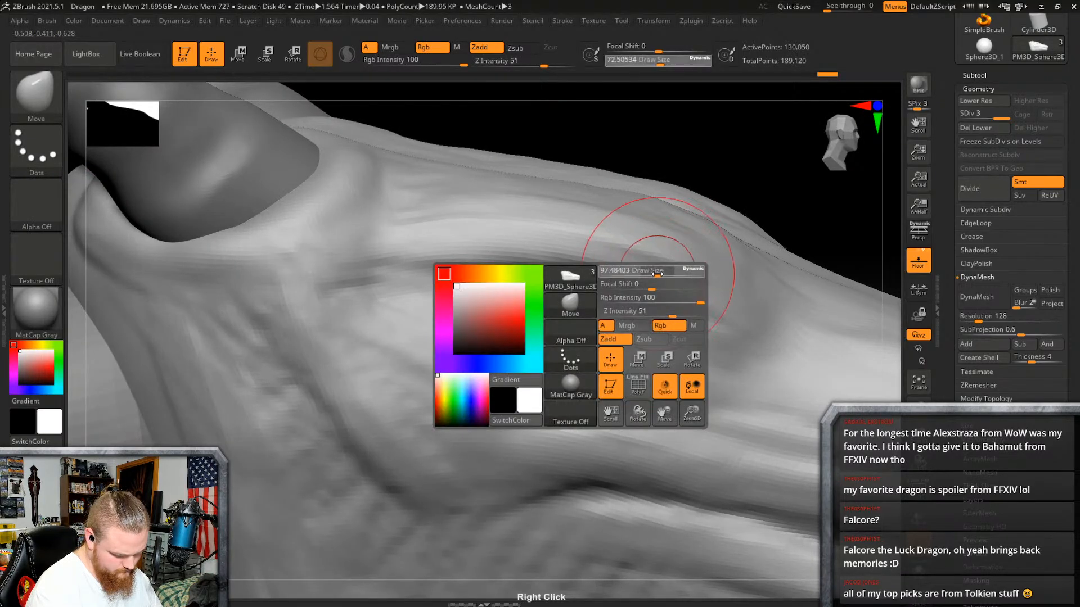
pyautogui.moveTo(653, 259)
pyautogui.mouseDown(button='right')
pyautogui.moveTo(678, 217)
pyautogui.moveTo(673, 242)
pyautogui.mouseUp(button='right')
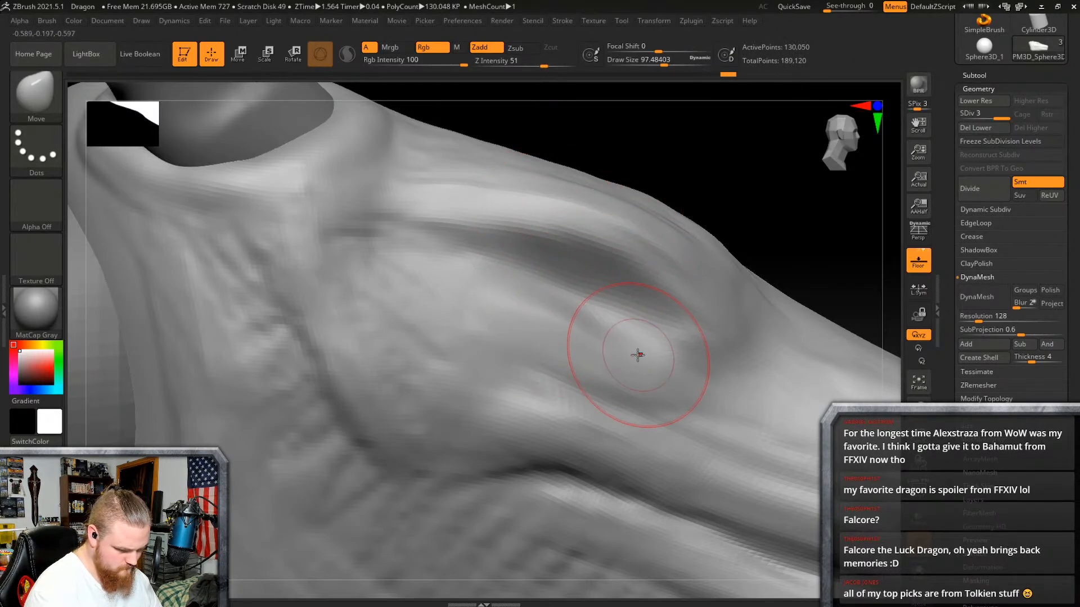
pyautogui.moveTo(694, 307)
pyautogui.mouseDown(button='right')
pyautogui.moveTo(683, 270)
pyautogui.moveTo(675, 275)
pyautogui.mouseUp(button='right')
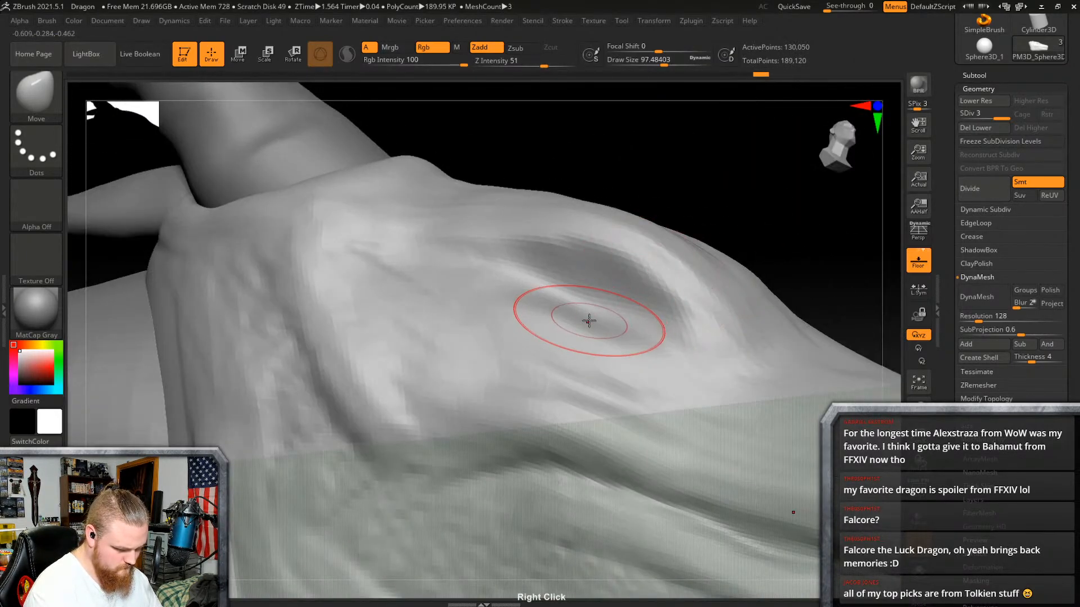
pyautogui.moveTo(595, 314); pyautogui.dragTo(571, 320, button='right')
# Step: Reduce the Move brush's draw size to about 73, adjust the eye socket's form and smooth the area below it
pyautogui.rightClick(570, 323)
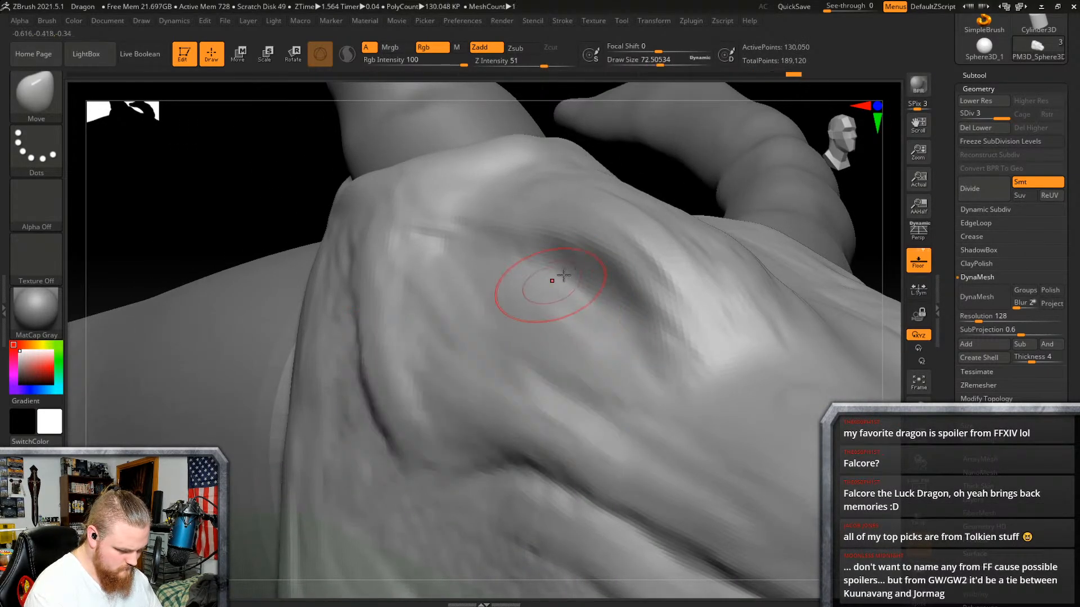
pyautogui.moveTo(564, 275)
pyautogui.mouseDown(button='right')
pyautogui.moveTo(648, 304)
pyautogui.moveTo(643, 338)
pyautogui.mouseUp(button='right')
pyautogui.press('shift')
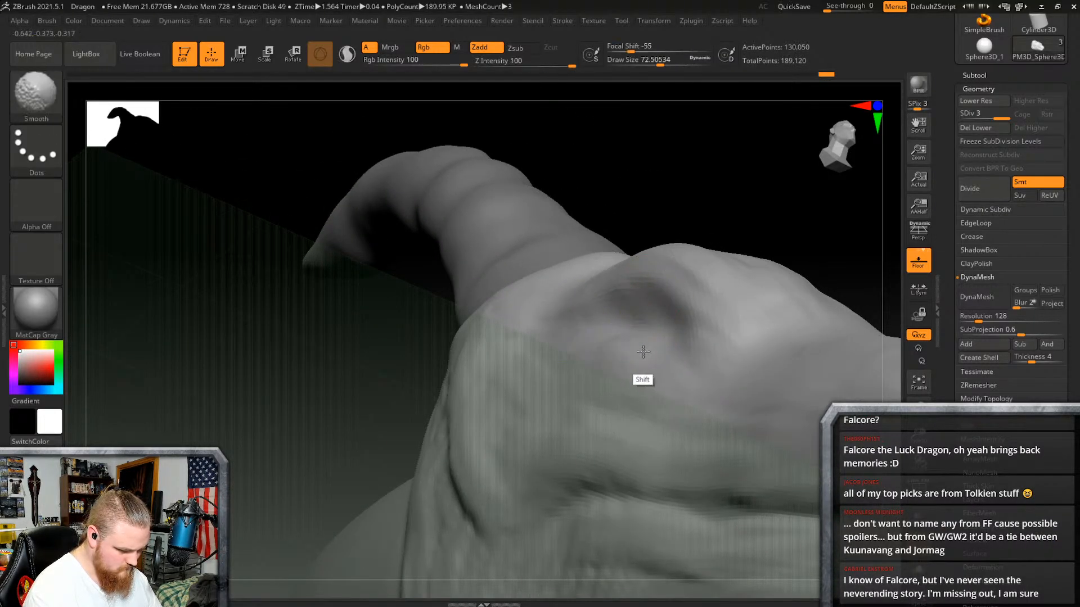
pyautogui.keyDown('shift'); pyautogui.moveTo(643, 352); pyautogui.dragTo(626, 347); pyautogui.keyUp('shift')
pyautogui.moveTo(664, 351)
pyautogui.mouseDown(button='right')
pyautogui.moveTo(728, 349)
pyautogui.moveTo(689, 390)
pyautogui.moveTo(663, 313)
pyautogui.moveTo(682, 280)
pyautogui.moveTo(706, 308)
pyautogui.moveTo(608, 313)
pyautogui.moveTo(477, 362)
pyautogui.moveTo(647, 335)
pyautogui.moveTo(636, 342)
pyautogui.moveTo(646, 376)
pyautogui.moveTo(736, 306)
pyautogui.moveTo(699, 366)
pyautogui.moveTo(709, 351)
pyautogui.moveTo(648, 344)
pyautogui.moveTo(714, 324)
pyautogui.moveTo(701, 320)
pyautogui.moveTo(731, 357)
pyautogui.mouseUp(button='right')
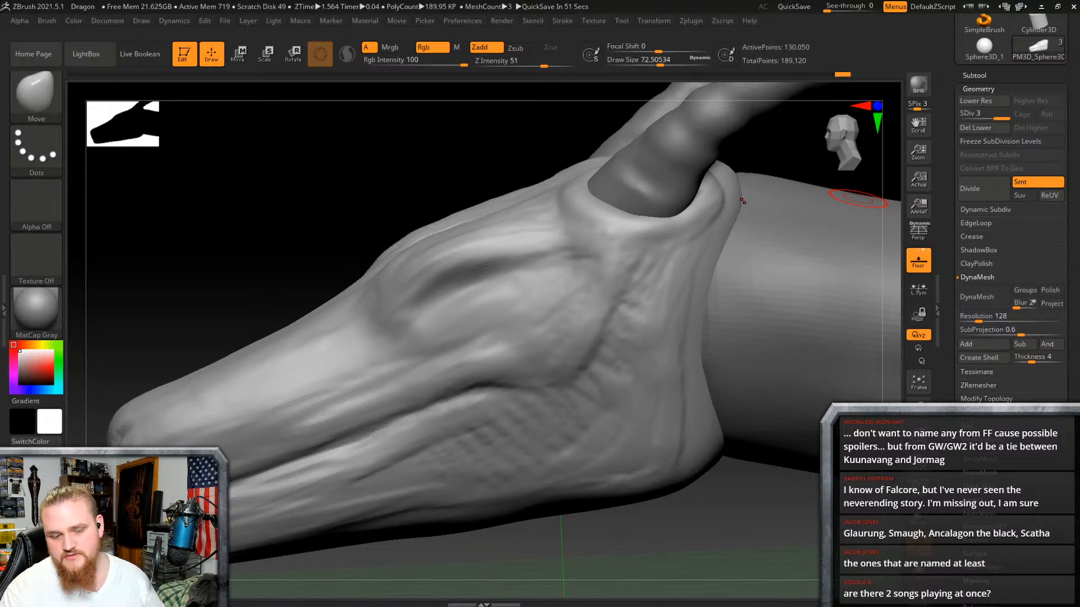
pyautogui.press('super+d')
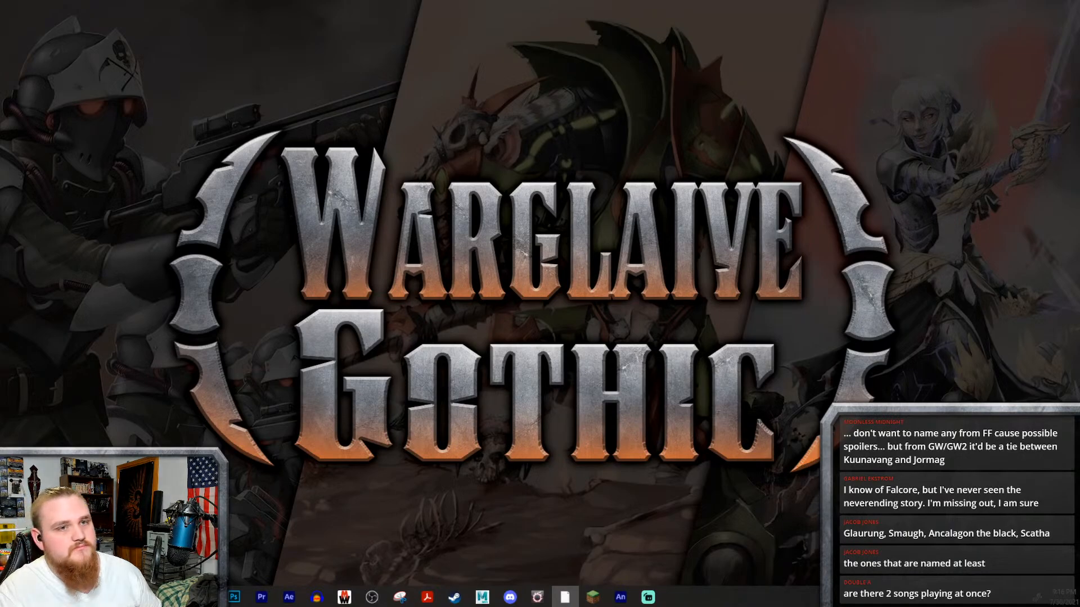
pyautogui.press('super+d')
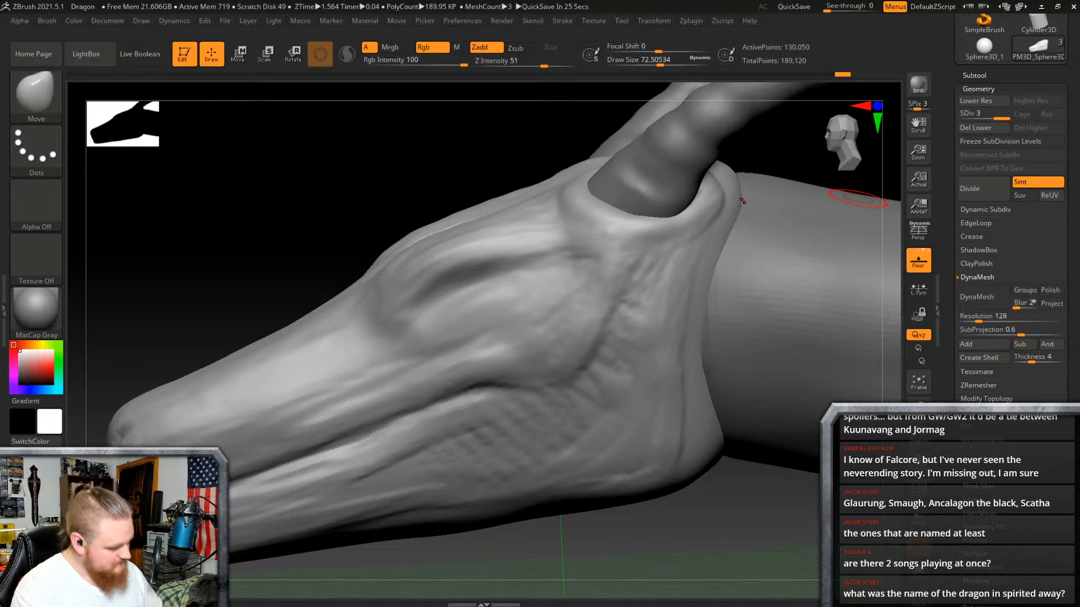
# Step: Select the horns subtool and switch to the ClayBuildup brush with a draw size of about 37
pyautogui.moveTo(858, 198); pyautogui.dragTo(791, 412, button='right')
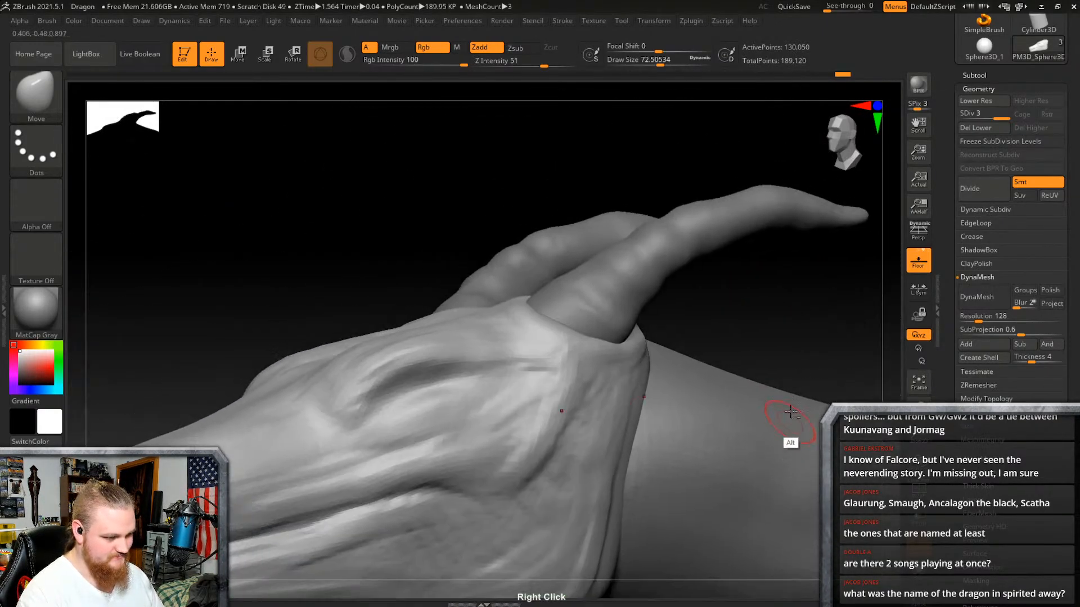
pyautogui.keyDown('alt'); pyautogui.click(621, 281); pyautogui.keyUp('alt')
pyautogui.moveTo(625, 318)
pyautogui.keyDown('alt'); pyautogui.mouseDown(button='right')
pyautogui.moveTo(639, 363)
pyautogui.moveTo(647, 346)
pyautogui.moveTo(711, 364)
pyautogui.moveTo(663, 289)
pyautogui.mouseUp(button='right'); pyautogui.keyUp('alt')
pyautogui.press('b')
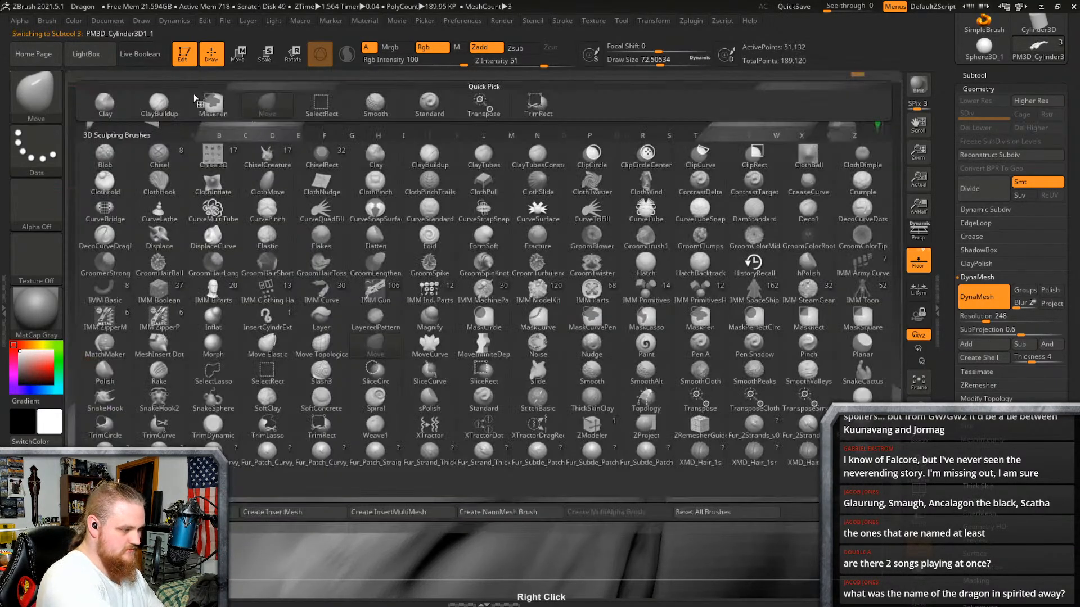
pyautogui.press('c')
pyautogui.press('b')
pyautogui.rightClick(567, 352)
pyautogui.moveTo(565, 341)
pyautogui.mouseDown()
pyautogui.moveTo(590, 364)
pyautogui.moveTo(502, 295)
pyautogui.moveTo(535, 324)
pyautogui.mouseUp()
pyautogui.moveTo(618, 373)
pyautogui.mouseDown(button='right')
pyautogui.moveTo(677, 304)
pyautogui.moveTo(670, 290)
pyautogui.moveTo(665, 308)
pyautogui.moveTo(682, 313)
pyautogui.moveTo(646, 306)
pyautogui.moveTo(591, 360)
pyautogui.mouseUp(button='right')
pyautogui.rightClick(547, 413)
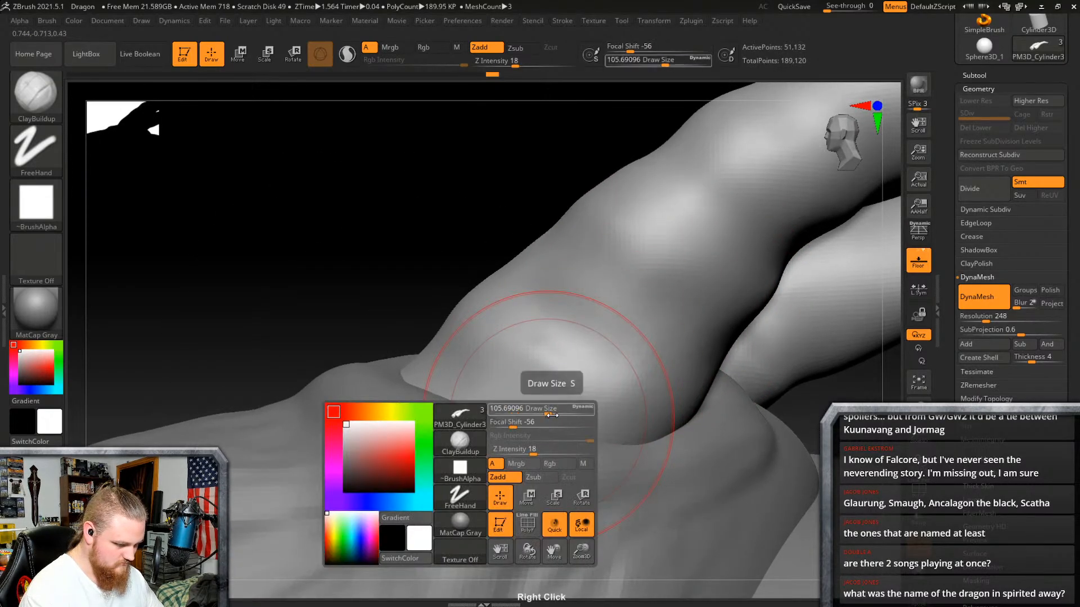
pyautogui.moveTo(547, 412)
pyautogui.mouseDown()
pyautogui.moveTo(559, 412)
pyautogui.moveTo(535, 412)
pyautogui.mouseUp()
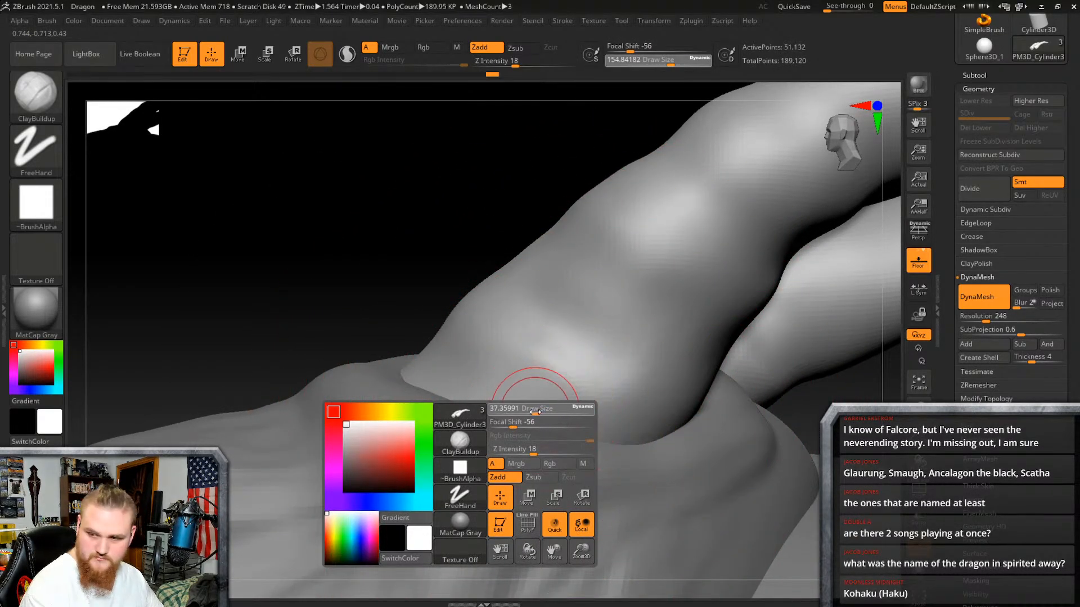
# Step: Carve a recessed band into the horn just above the skin rim and smooth it
pyautogui.moveTo(571, 398)
pyautogui.mouseDown(button='right')
pyautogui.moveTo(714, 369)
pyautogui.moveTo(730, 323)
pyautogui.moveTo(570, 325)
pyautogui.mouseUp(button='right')
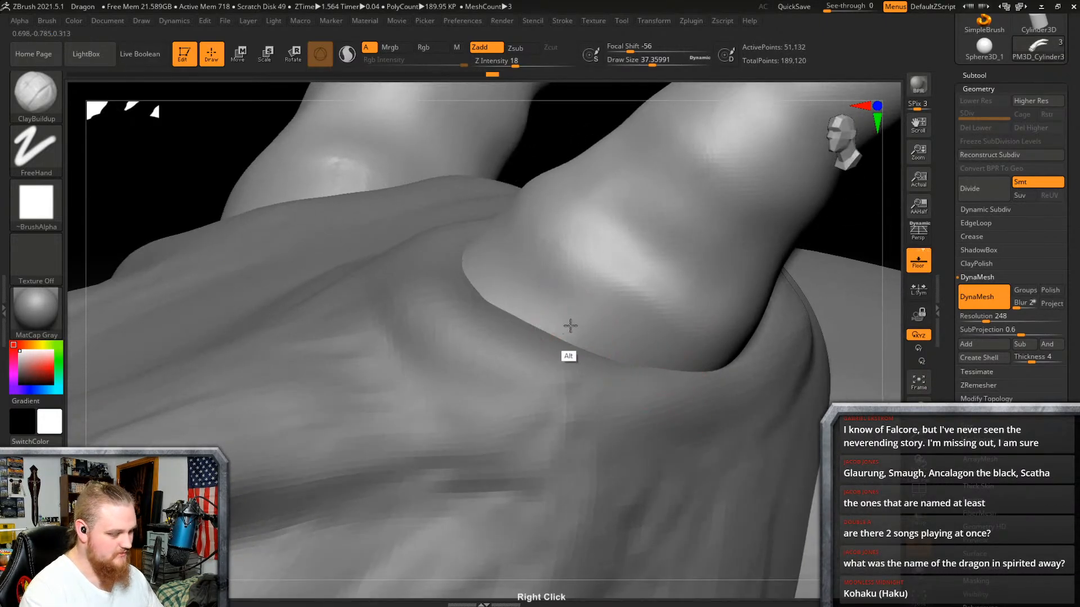
pyautogui.keyDown('alt'); pyautogui.moveTo(614, 373); pyautogui.dragTo(638, 349); pyautogui.keyUp('alt')
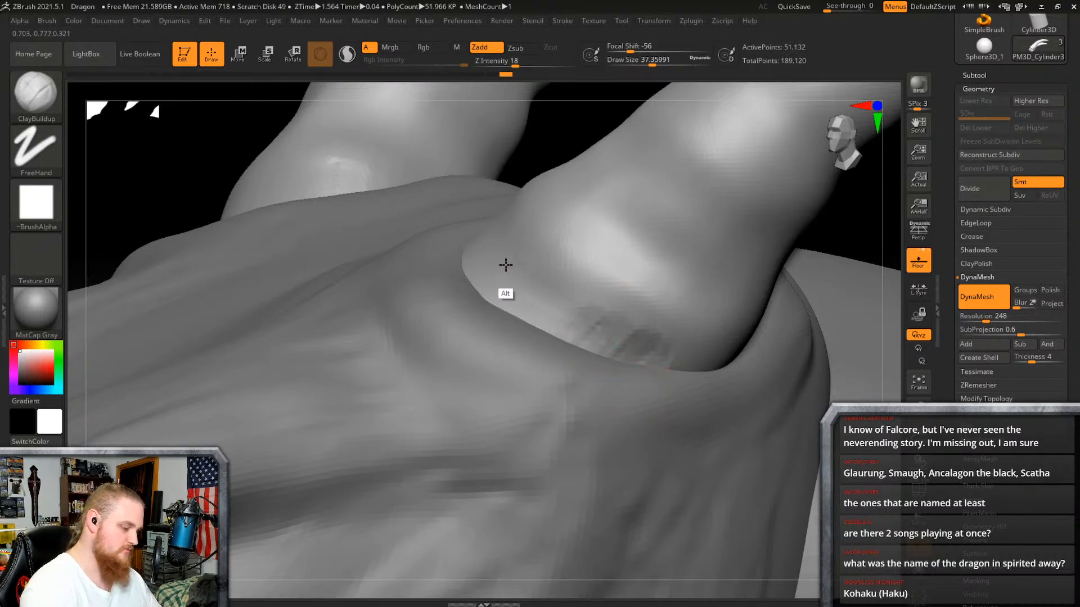
pyautogui.moveTo(505, 265)
pyautogui.keyDown('alt'); pyautogui.mouseDown()
pyautogui.moveTo(622, 347)
pyautogui.moveTo(516, 287)
pyautogui.moveTo(610, 325)
pyautogui.mouseUp(); pyautogui.keyUp('alt')
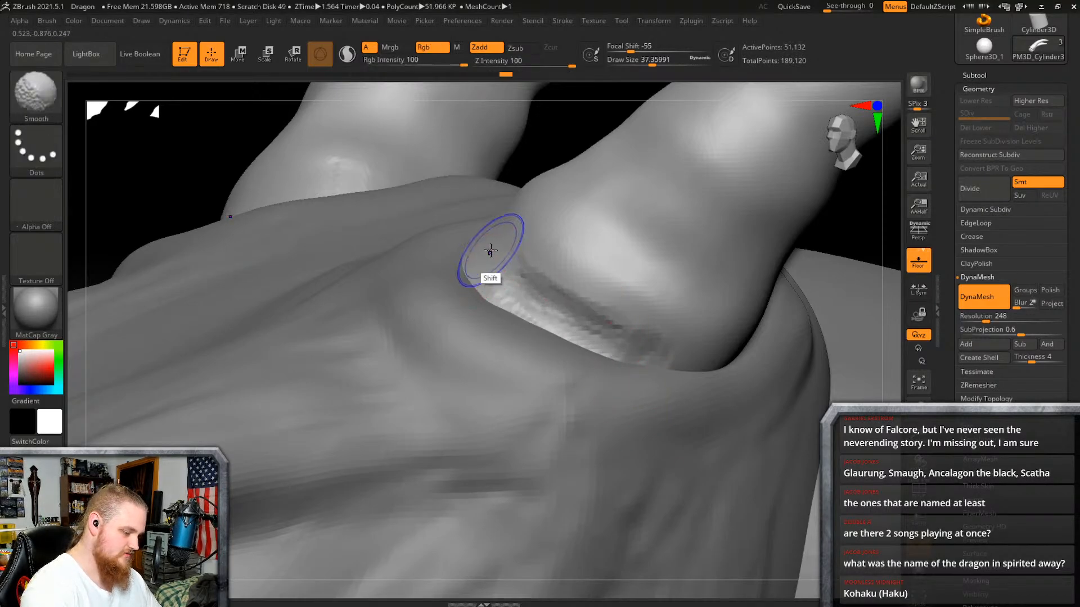
pyautogui.moveTo(490, 251)
pyautogui.keyDown('shift'); pyautogui.mouseDown()
pyautogui.moveTo(552, 315)
pyautogui.moveTo(622, 355)
pyautogui.mouseUp(); pyautogui.keyUp('shift')
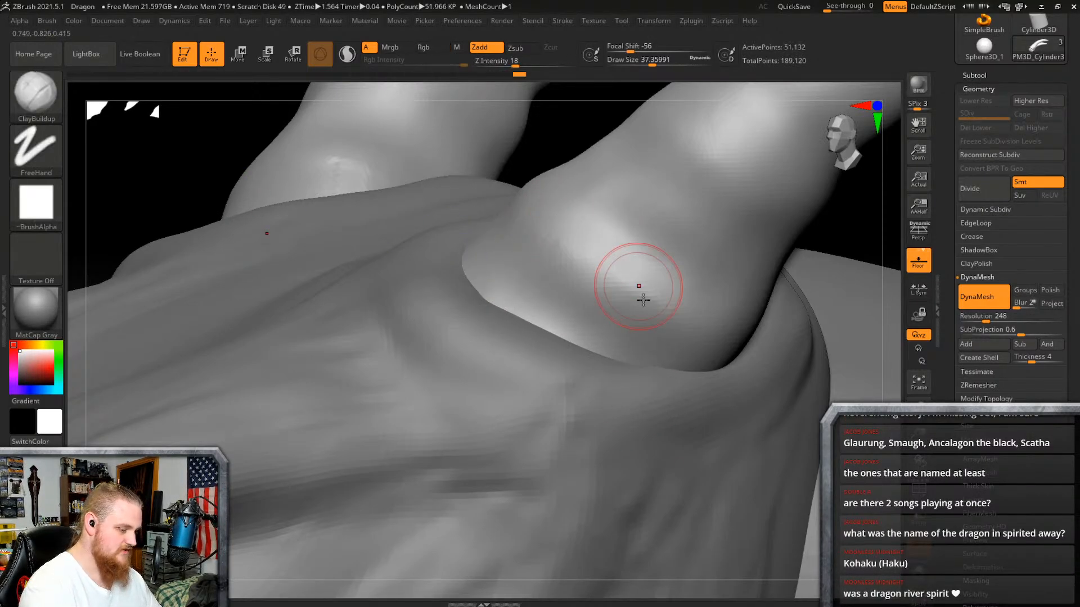
# Step: Deepen the groove along the outer side of the horn base and smooth the carved strokes
pyautogui.moveTo(643, 300); pyautogui.dragTo(725, 349, button='right')
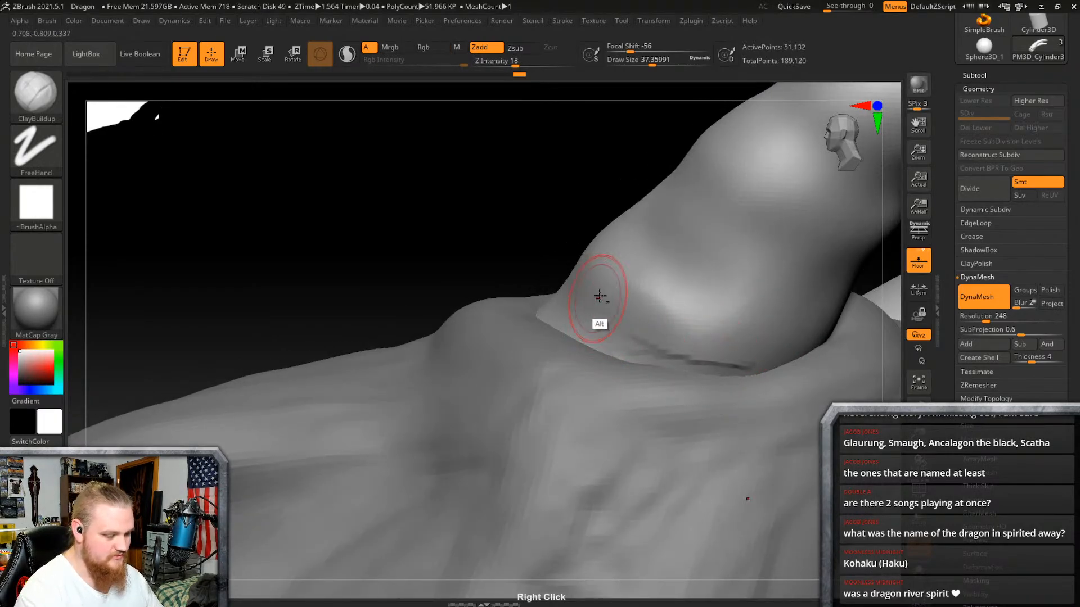
pyautogui.moveTo(599, 296)
pyautogui.keyDown('alt'); pyautogui.mouseDown()
pyautogui.moveTo(603, 327)
pyautogui.moveTo(745, 370)
pyautogui.mouseUp(); pyautogui.keyUp('alt')
pyautogui.keyDown('alt'); pyautogui.moveTo(566, 295); pyautogui.dragTo(613, 315); pyautogui.keyUp('alt')
pyautogui.moveTo(586, 304)
pyautogui.keyDown('shift'); pyautogui.mouseDown()
pyautogui.moveTo(590, 325)
pyautogui.moveTo(658, 355)
pyautogui.moveTo(751, 372)
pyautogui.mouseUp(); pyautogui.keyUp('shift')
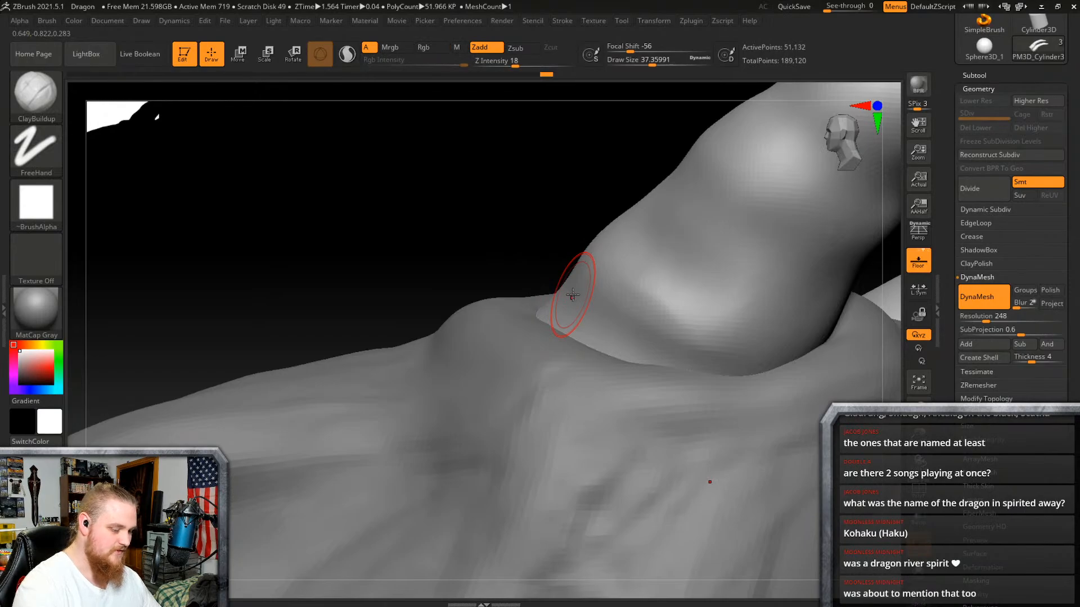
# Step: Continue the carved band around the front of the horn base and blend it smooth
pyautogui.moveTo(572, 295)
pyautogui.mouseDown(button='right')
pyautogui.moveTo(632, 315)
pyautogui.moveTo(602, 340)
pyautogui.moveTo(512, 308)
pyautogui.mouseUp(button='right')
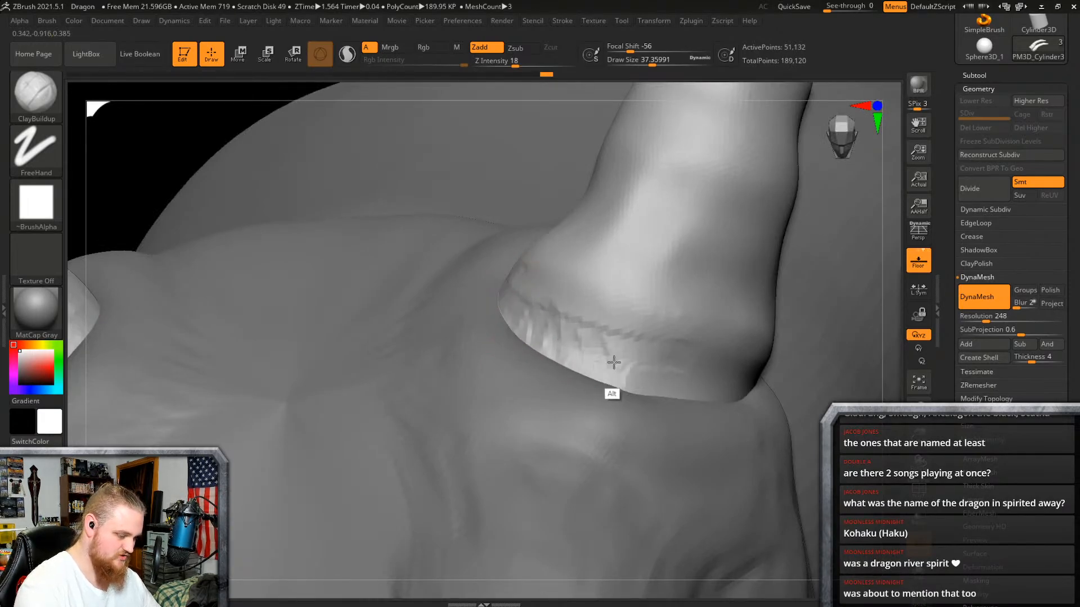
pyautogui.press('shift')
pyautogui.moveTo(533, 325)
pyautogui.mouseDown(button='right')
pyautogui.moveTo(596, 337)
pyautogui.moveTo(542, 309)
pyautogui.mouseUp(button='right')
pyautogui.moveTo(594, 348)
pyautogui.mouseDown(button='right')
pyautogui.moveTo(501, 270)
pyautogui.moveTo(742, 282)
pyautogui.moveTo(658, 316)
pyautogui.moveTo(676, 340)
pyautogui.moveTo(683, 315)
pyautogui.moveTo(618, 315)
pyautogui.moveTo(578, 337)
pyautogui.moveTo(586, 398)
pyautogui.moveTo(622, 318)
pyautogui.moveTo(585, 334)
pyautogui.mouseUp(button='right')
pyautogui.press('shift')
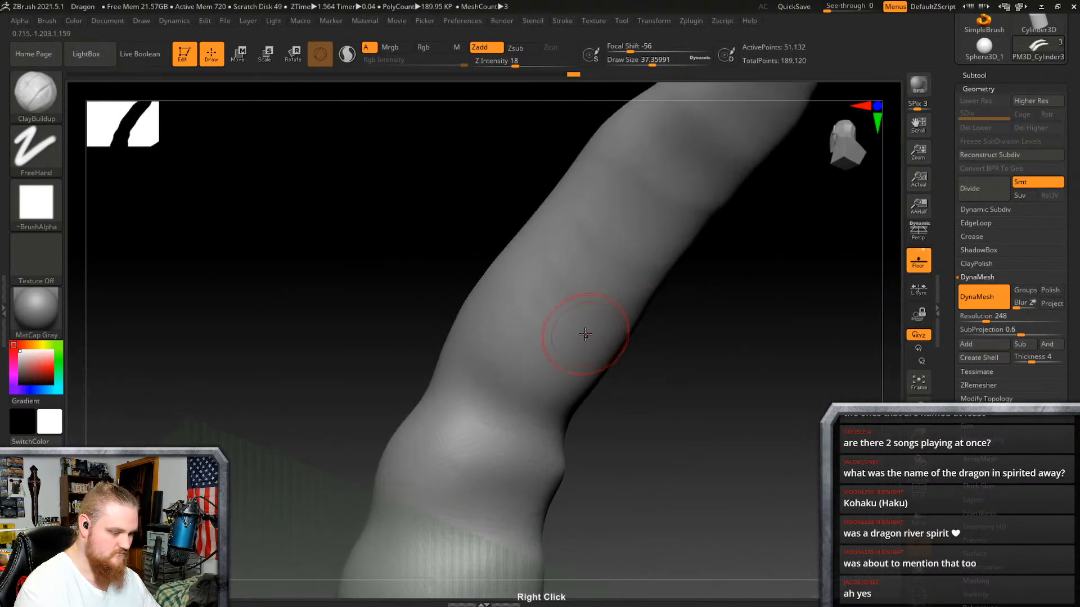
# Step: Carve a new groove across the side of the horn's middle section, above the swelling near its base
pyautogui.moveTo(539, 331)
pyautogui.keyDown('alt'); pyautogui.mouseDown()
pyautogui.moveTo(621, 365)
pyautogui.moveTo(600, 348)
pyautogui.mouseUp(); pyautogui.keyUp('alt')
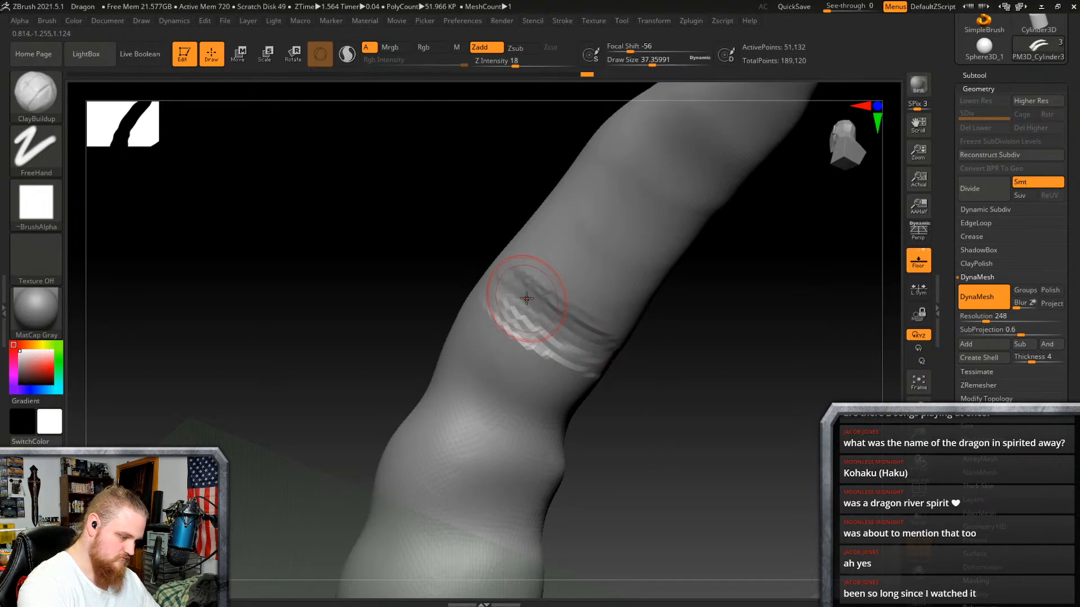
pyautogui.moveTo(527, 298); pyautogui.dragTo(572, 350, button='right')
pyautogui.moveTo(513, 241); pyautogui.dragTo(515, 289, button='right')
pyautogui.keyDown('alt'); pyautogui.moveTo(570, 346); pyautogui.dragTo(537, 287); pyautogui.keyUp('alt')
pyautogui.moveTo(554, 304); pyautogui.dragTo(632, 365, button='right')
pyautogui.moveTo(494, 277)
pyautogui.keyDown('alt'); pyautogui.mouseDown()
pyautogui.moveTo(567, 294)
pyautogui.moveTo(507, 269)
pyautogui.mouseUp(); pyautogui.keyUp('alt')
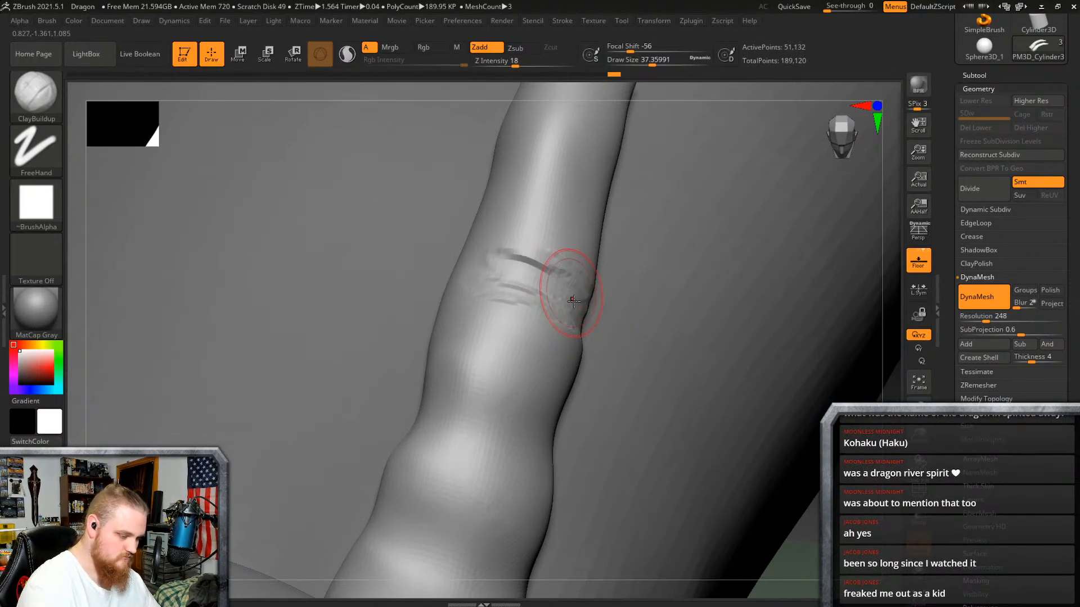
# Step: Continue the mid-horn groove around the remaining sides until it rings the horn
pyautogui.moveTo(564, 289); pyautogui.dragTo(735, 373, button='right')
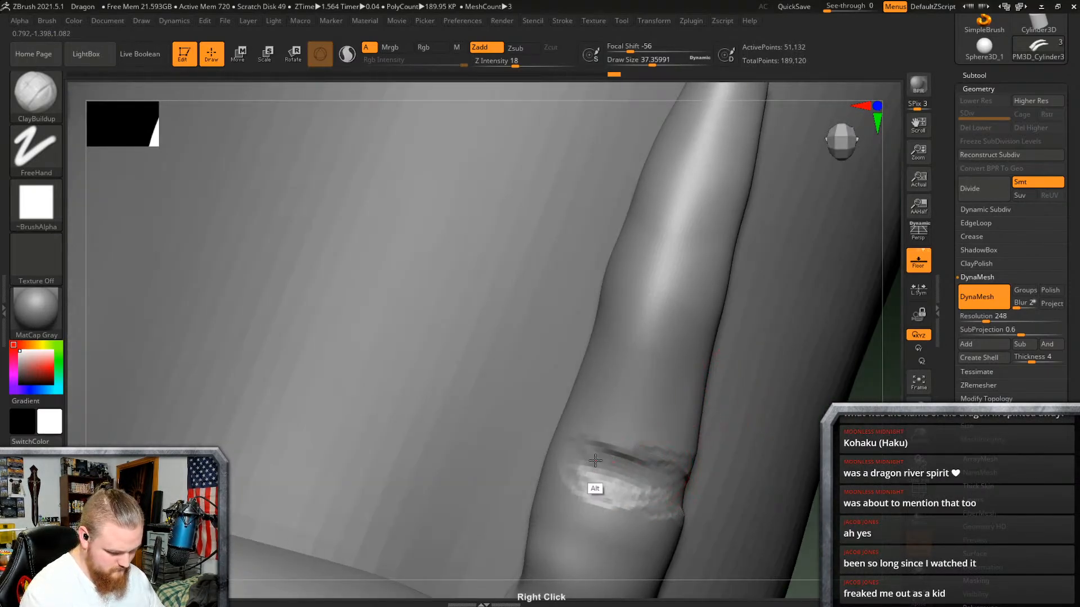
pyautogui.keyDown('alt'); pyautogui.moveTo(595, 461); pyautogui.dragTo(605, 448); pyautogui.keyUp('alt')
pyautogui.moveTo(605, 448); pyautogui.dragTo(643, 458, button='right')
pyautogui.keyDown('alt'); pyautogui.moveTo(555, 477); pyautogui.dragTo(511, 469); pyautogui.keyUp('alt')
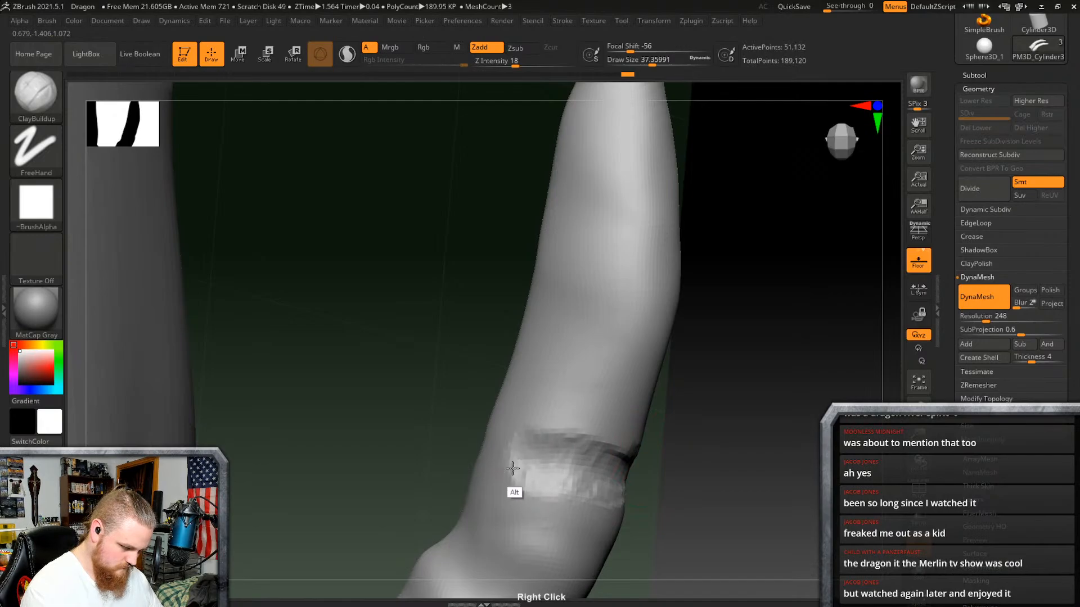
pyautogui.moveTo(511, 469); pyautogui.dragTo(582, 444, button='right')
pyautogui.moveTo(505, 440)
pyautogui.keyDown('alt'); pyautogui.mouseDown()
pyautogui.moveTo(504, 471)
pyautogui.moveTo(475, 436)
pyautogui.moveTo(451, 462)
pyautogui.mouseUp(); pyautogui.keyUp('alt')
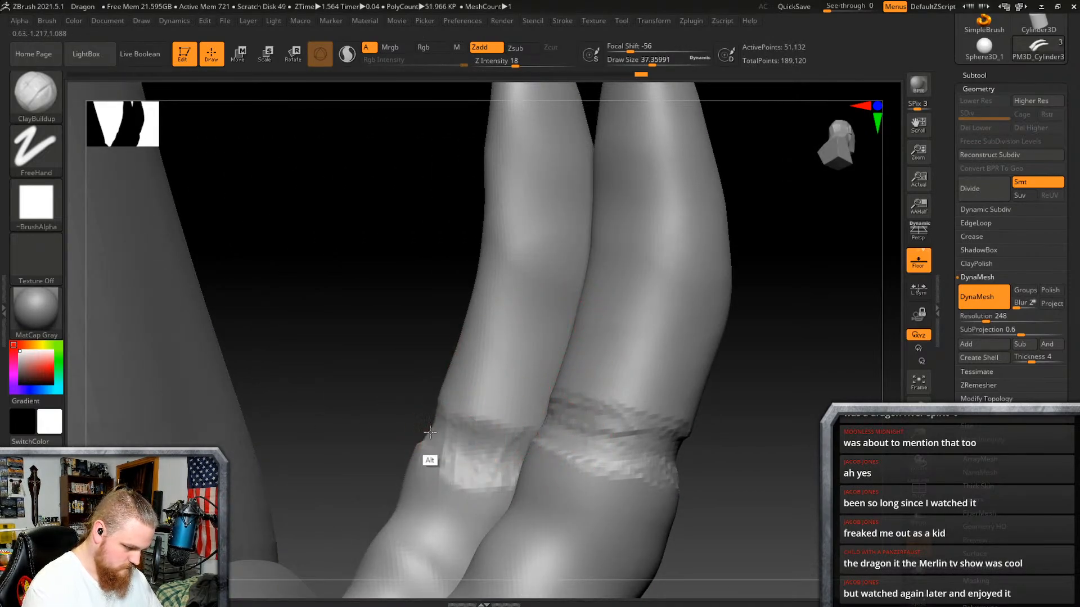
pyautogui.moveTo(579, 410)
pyautogui.mouseDown(button='right')
pyautogui.moveTo(568, 438)
pyautogui.moveTo(624, 393)
pyautogui.mouseUp(button='right')
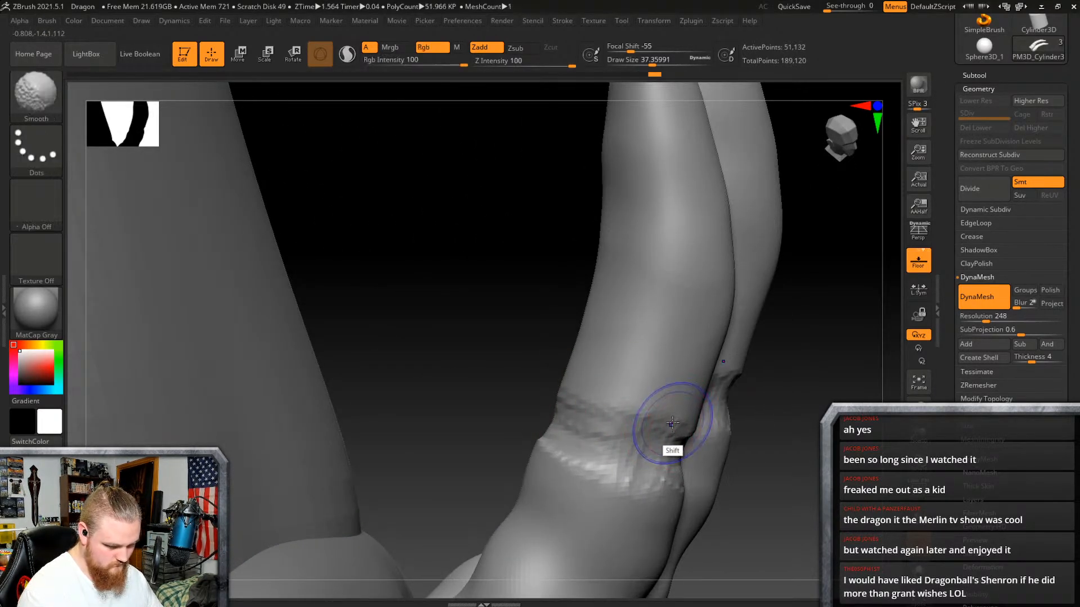
# Step: Smooth the rough carved strokes of the mid-horn groove all the way around
pyautogui.moveTo(672, 423)
pyautogui.keyDown('shift'); pyautogui.mouseDown()
pyautogui.moveTo(641, 474)
pyautogui.moveTo(590, 388)
pyautogui.mouseUp(); pyautogui.keyUp('shift')
pyautogui.moveTo(591, 388)
pyautogui.mouseDown(button='right')
pyautogui.moveTo(625, 435)
pyautogui.moveTo(555, 434)
pyautogui.mouseUp(button='right')
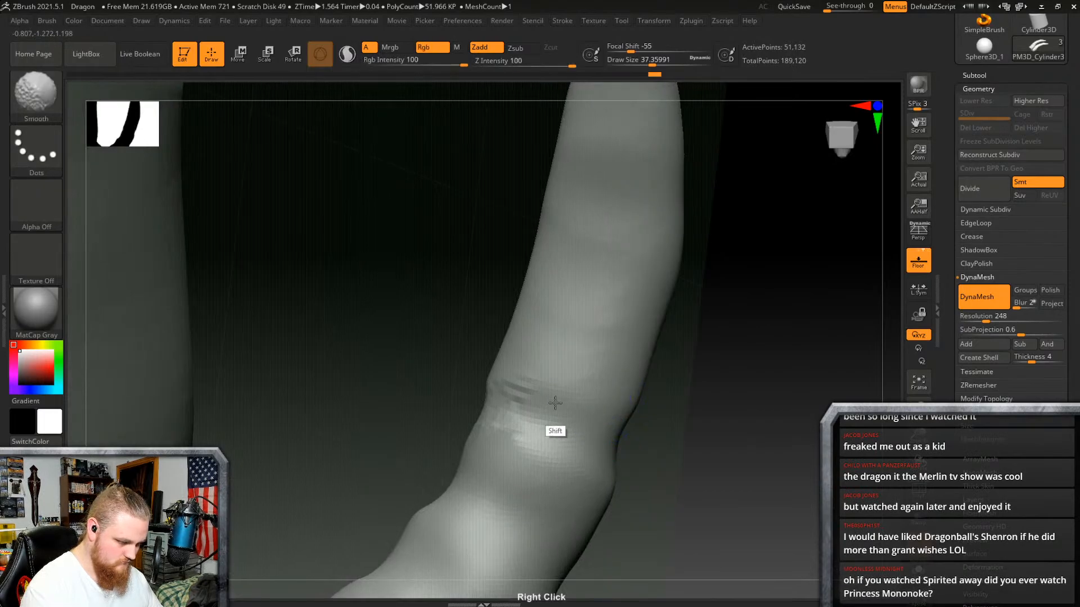
pyautogui.moveTo(501, 386); pyautogui.dragTo(610, 417, button='right')
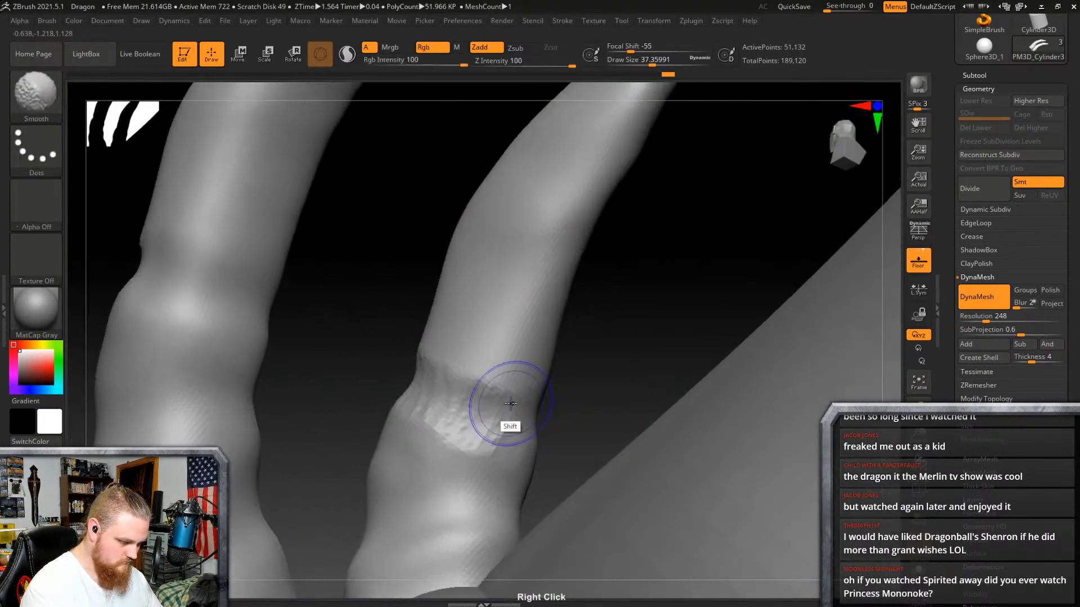
pyautogui.moveTo(510, 408)
pyautogui.keyDown('shift'); pyautogui.mouseDown()
pyautogui.moveTo(434, 394)
pyautogui.moveTo(432, 343)
pyautogui.mouseUp(); pyautogui.keyUp('shift')
pyautogui.moveTo(432, 343)
pyautogui.mouseDown(button='right')
pyautogui.moveTo(479, 386)
pyautogui.moveTo(518, 372)
pyautogui.mouseUp(button='right')
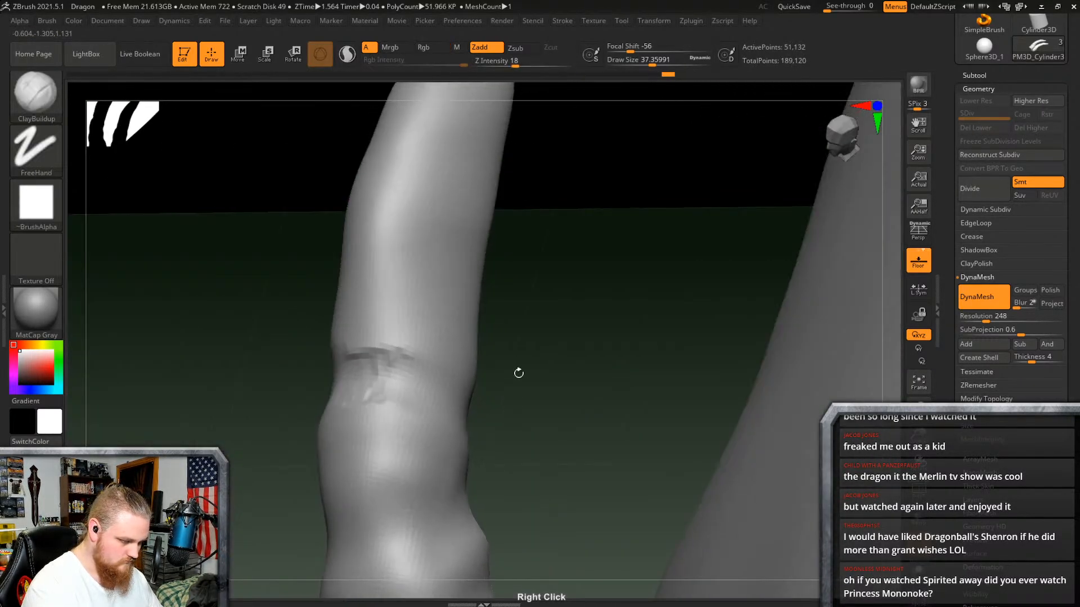
pyautogui.moveTo(417, 336)
pyautogui.keyDown('shift'); pyautogui.mouseDown()
pyautogui.moveTo(397, 338)
pyautogui.moveTo(347, 383)
pyautogui.mouseUp(); pyautogui.keyUp('shift')
pyautogui.moveTo(563, 364); pyautogui.dragTo(671, 396, button='right')
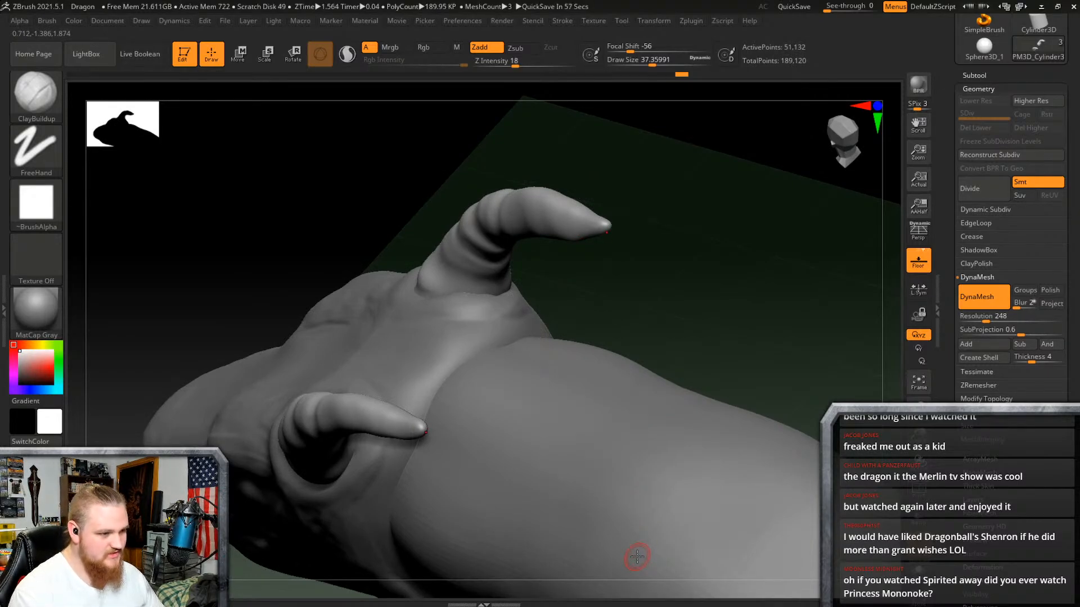
# Step: Set the draw size to about 50 and carve another groove farther up the horn, starting to smooth its strokes
pyautogui.moveTo(702, 364)
pyautogui.mouseDown(button='right')
pyautogui.moveTo(704, 294)
pyautogui.moveTo(675, 320)
pyautogui.moveTo(660, 380)
pyautogui.moveTo(667, 390)
pyautogui.moveTo(710, 369)
pyautogui.moveTo(683, 378)
pyautogui.moveTo(639, 336)
pyautogui.moveTo(619, 338)
pyautogui.moveTo(636, 357)
pyautogui.moveTo(682, 366)
pyautogui.moveTo(612, 370)
pyautogui.moveTo(631, 343)
pyautogui.moveTo(639, 357)
pyautogui.moveTo(624, 342)
pyautogui.moveTo(605, 352)
pyautogui.mouseUp(button='right')
pyautogui.press('shift')
pyautogui.rightClick(605, 352)
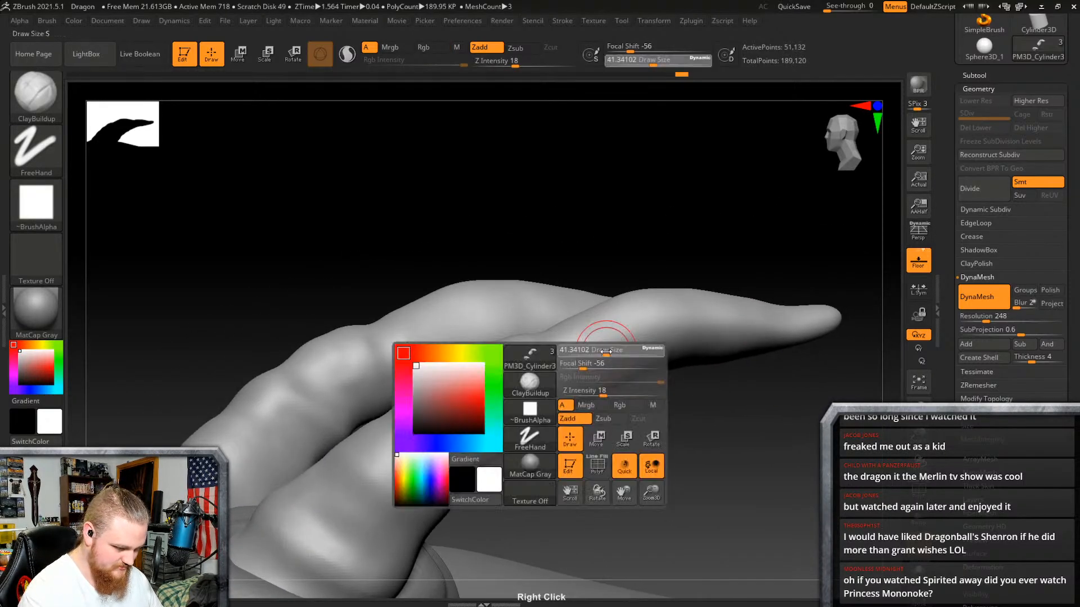
pyautogui.moveTo(609, 352); pyautogui.dragTo(610, 353)
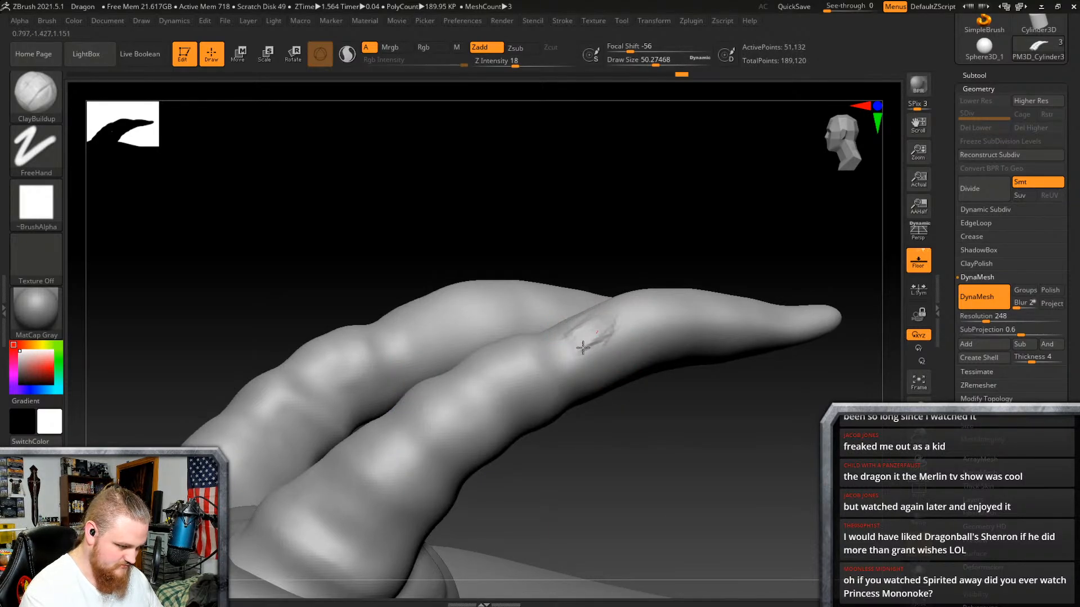
pyautogui.moveTo(616, 331)
pyautogui.mouseDown(button='right')
pyautogui.moveTo(625, 386)
pyautogui.moveTo(576, 344)
pyautogui.moveTo(546, 286)
pyautogui.moveTo(528, 181)
pyautogui.moveTo(552, 181)
pyautogui.moveTo(563, 260)
pyautogui.mouseUp(button='right')
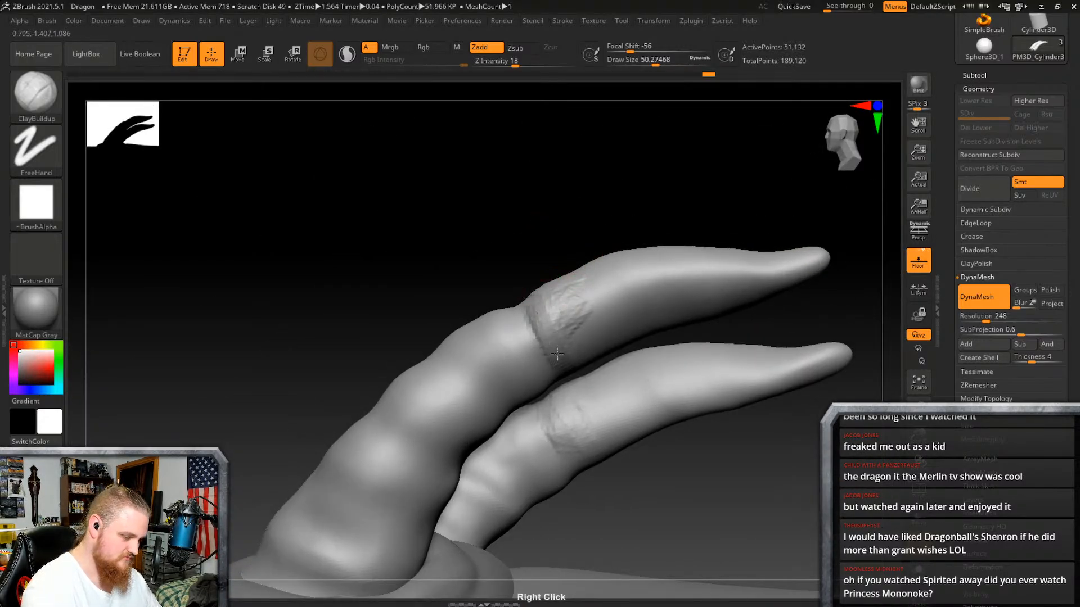
pyautogui.moveTo(565, 299); pyautogui.dragTo(588, 280, button='right')
pyautogui.moveTo(588, 279)
pyautogui.keyDown('shift'); pyautogui.mouseDown()
pyautogui.moveTo(554, 333)
pyautogui.moveTo(588, 321)
pyautogui.mouseUp(); pyautogui.keyUp('shift')
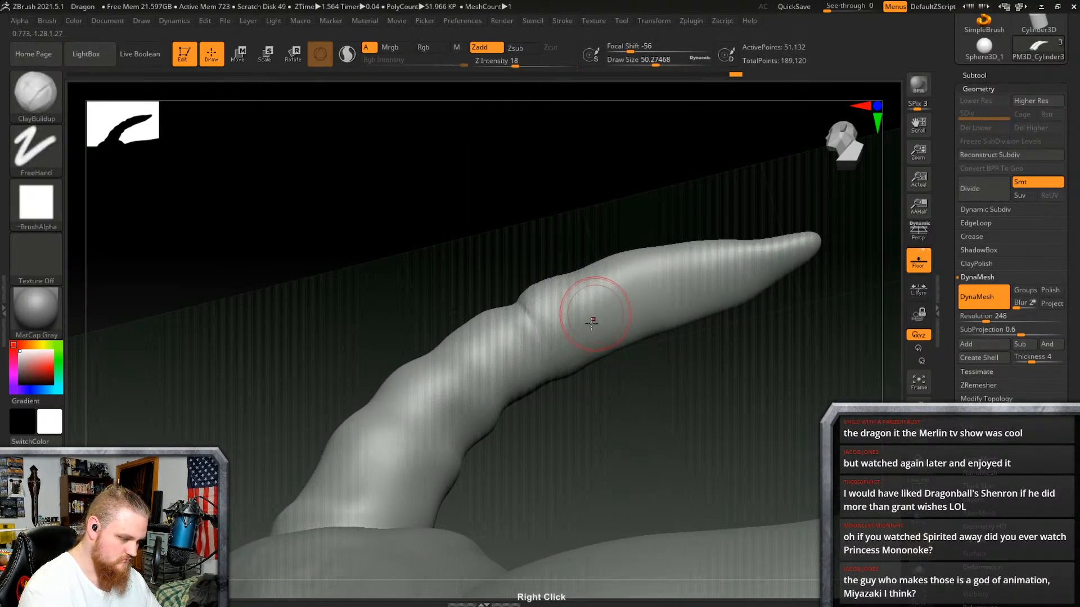
# Step: Smooth the upper groove from all sides so it blends into the horn's surface
pyautogui.moveTo(588, 321); pyautogui.dragTo(576, 277, button='right')
pyautogui.keyDown('shift'); pyautogui.moveTo(576, 277); pyautogui.dragTo(537, 272); pyautogui.keyUp('shift')
pyautogui.moveTo(537, 273); pyautogui.dragTo(568, 281, button='right')
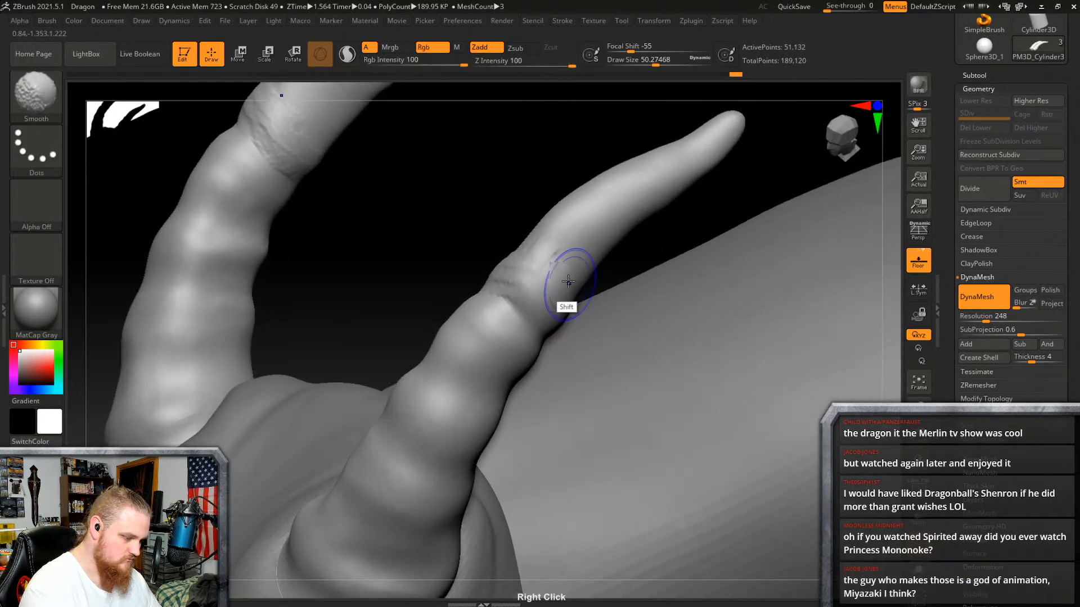
pyautogui.keyDown('shift'); pyautogui.moveTo(516, 265); pyautogui.dragTo(567, 267); pyautogui.keyUp('shift')
pyautogui.moveTo(567, 267); pyautogui.dragTo(585, 304, button='right')
pyautogui.keyDown('shift'); pyautogui.moveTo(537, 258); pyautogui.dragTo(509, 227); pyautogui.keyUp('shift')
pyautogui.moveTo(509, 228); pyautogui.dragTo(557, 315, button='right')
pyautogui.keyDown('shift'); pyautogui.moveTo(503, 250); pyautogui.dragTo(463, 242); pyautogui.keyUp('shift')
pyautogui.moveTo(590, 208)
pyautogui.mouseDown(button='right')
pyautogui.moveTo(593, 236)
pyautogui.moveTo(613, 232)
pyautogui.moveTo(561, 366)
pyautogui.moveTo(579, 295)
pyautogui.moveTo(588, 338)
pyautogui.moveTo(535, 366)
pyautogui.moveTo(618, 336)
pyautogui.mouseUp(button='right')
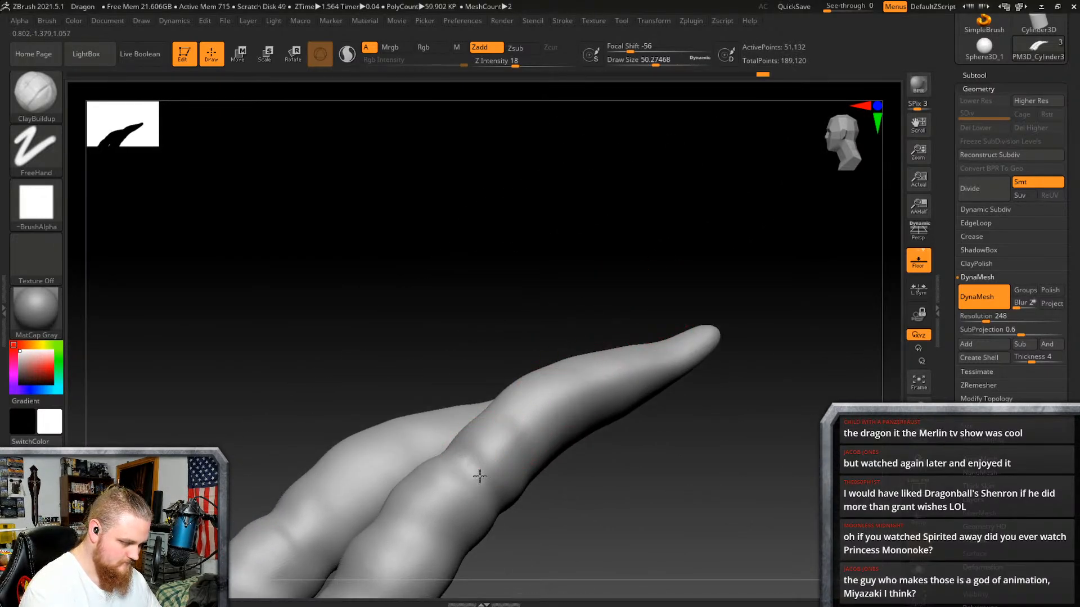
# Step: Soften the groove nearest the horn's tip section and carve a further shallow indentation above it
pyautogui.moveTo(471, 424); pyautogui.dragTo(523, 460, button='right')
pyautogui.moveTo(482, 450)
pyautogui.keyDown('shift'); pyautogui.mouseDown()
pyautogui.moveTo(475, 458)
pyautogui.moveTo(497, 439)
pyautogui.mouseUp(); pyautogui.keyUp('shift')
pyautogui.moveTo(496, 439)
pyautogui.mouseDown(button='right')
pyautogui.moveTo(585, 422)
pyautogui.moveTo(723, 349)
pyautogui.mouseUp(button='right')
pyautogui.moveTo(622, 446); pyautogui.dragTo(632, 386, button='right')
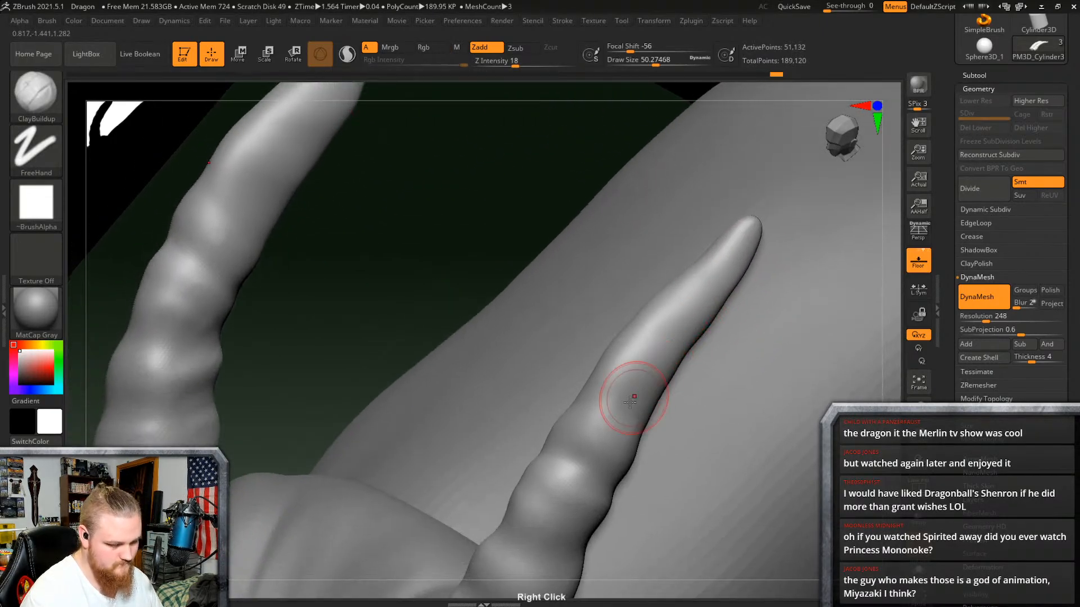
pyautogui.moveTo(616, 411)
pyautogui.keyDown('alt'); pyautogui.mouseDown()
pyautogui.moveTo(638, 418)
pyautogui.moveTo(600, 411)
pyautogui.mouseUp(); pyautogui.keyUp('alt')
pyautogui.moveTo(612, 373)
pyautogui.mouseDown(button='right')
pyautogui.moveTo(660, 287)
pyautogui.moveTo(679, 371)
pyautogui.moveTo(704, 377)
pyautogui.moveTo(654, 392)
pyautogui.moveTo(666, 408)
pyautogui.moveTo(651, 418)
pyautogui.moveTo(647, 388)
pyautogui.moveTo(702, 328)
pyautogui.moveTo(660, 321)
pyautogui.moveTo(726, 338)
pyautogui.moveTo(787, 329)
pyautogui.moveTo(628, 370)
pyautogui.mouseUp(button='right')
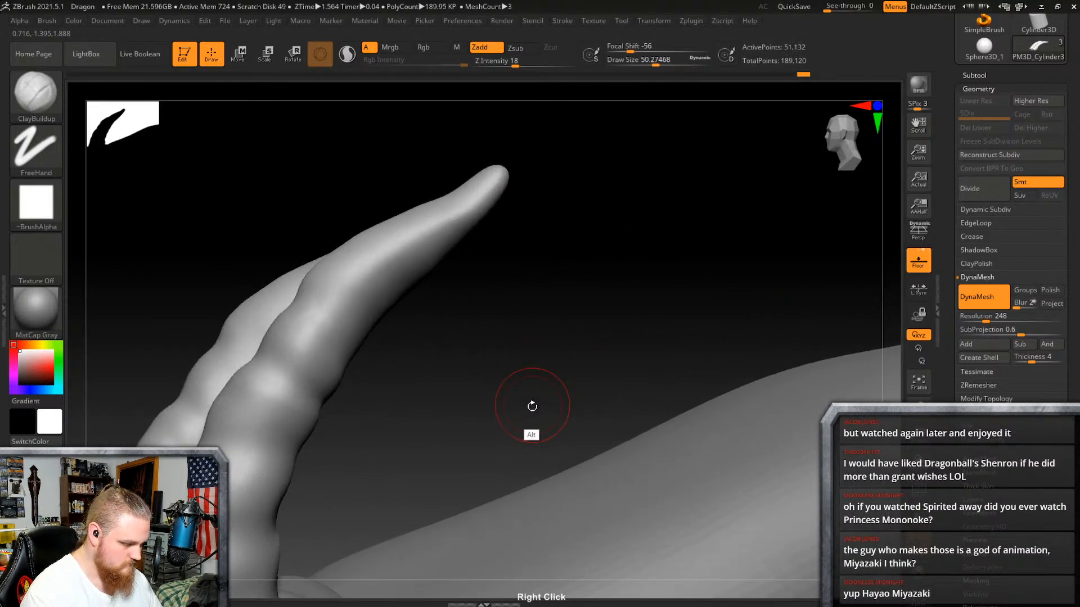
pyautogui.moveTo(532, 406)
pyautogui.mouseDown(button='right')
pyautogui.moveTo(730, 315)
pyautogui.moveTo(763, 386)
pyautogui.mouseUp(button='right')
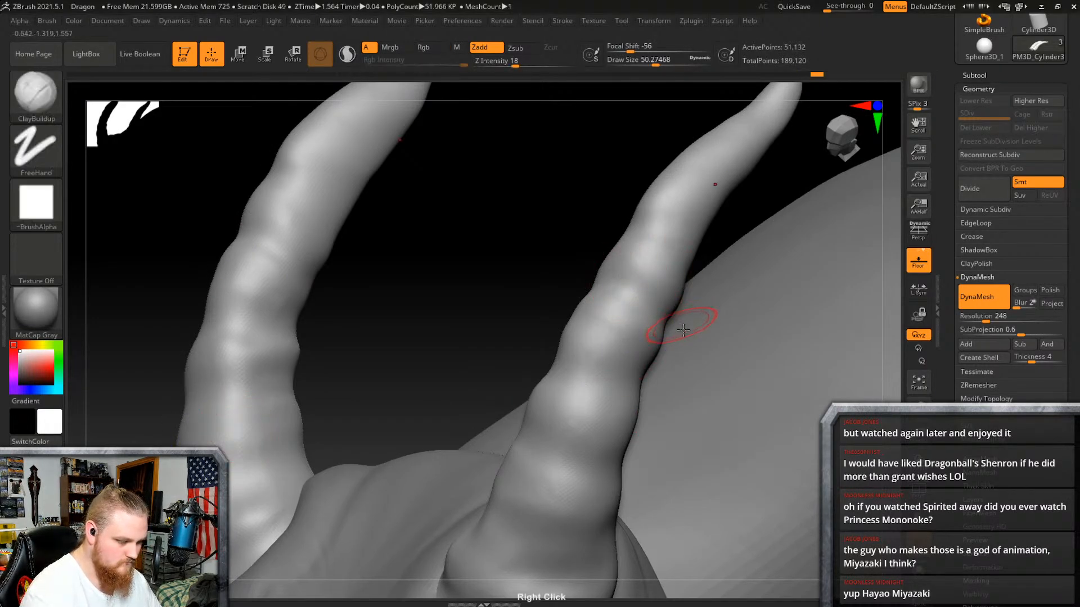
# Step: Set the draw size to about 46 and build up a ring of clay around the horn's base along the skin
pyautogui.moveTo(683, 330)
pyautogui.mouseDown(button='right')
pyautogui.moveTo(585, 365)
pyautogui.moveTo(699, 374)
pyautogui.moveTo(727, 394)
pyautogui.moveTo(709, 390)
pyautogui.moveTo(703, 379)
pyautogui.moveTo(782, 415)
pyautogui.moveTo(697, 313)
pyautogui.moveTo(691, 385)
pyautogui.moveTo(636, 409)
pyautogui.mouseUp(button='right')
pyautogui.rightClick(635, 409)
pyautogui.moveTo(631, 408)
pyautogui.mouseDown()
pyautogui.moveTo(640, 407)
pyautogui.moveTo(626, 405)
pyautogui.mouseUp()
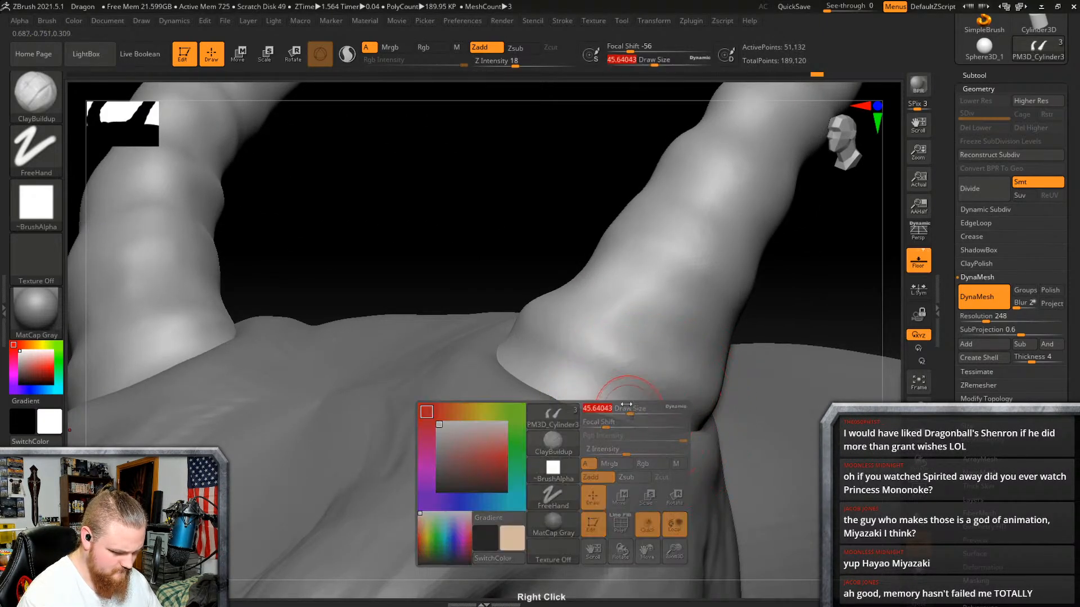
pyautogui.moveTo(508, 356); pyautogui.dragTo(573, 401)
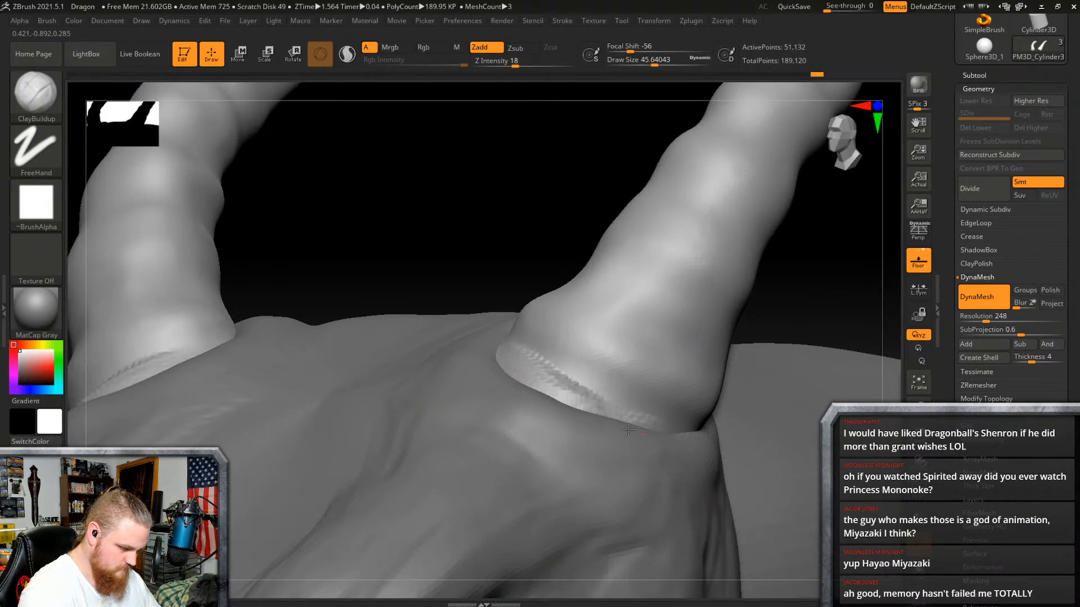
pyautogui.moveTo(628, 429); pyautogui.dragTo(650, 433, button='right')
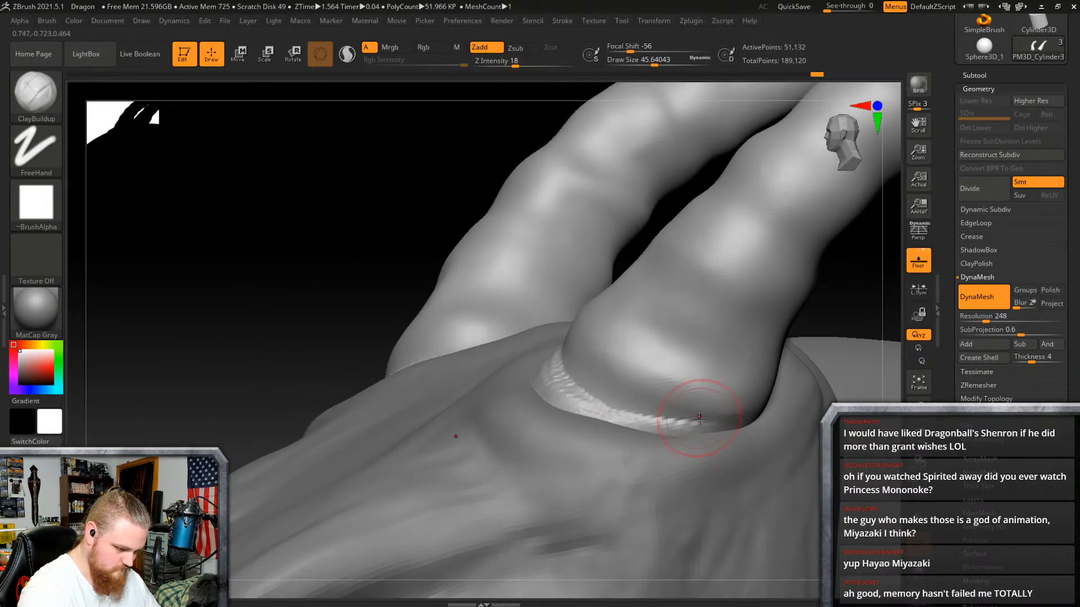
pyautogui.moveTo(754, 419); pyautogui.dragTo(748, 407, button='right')
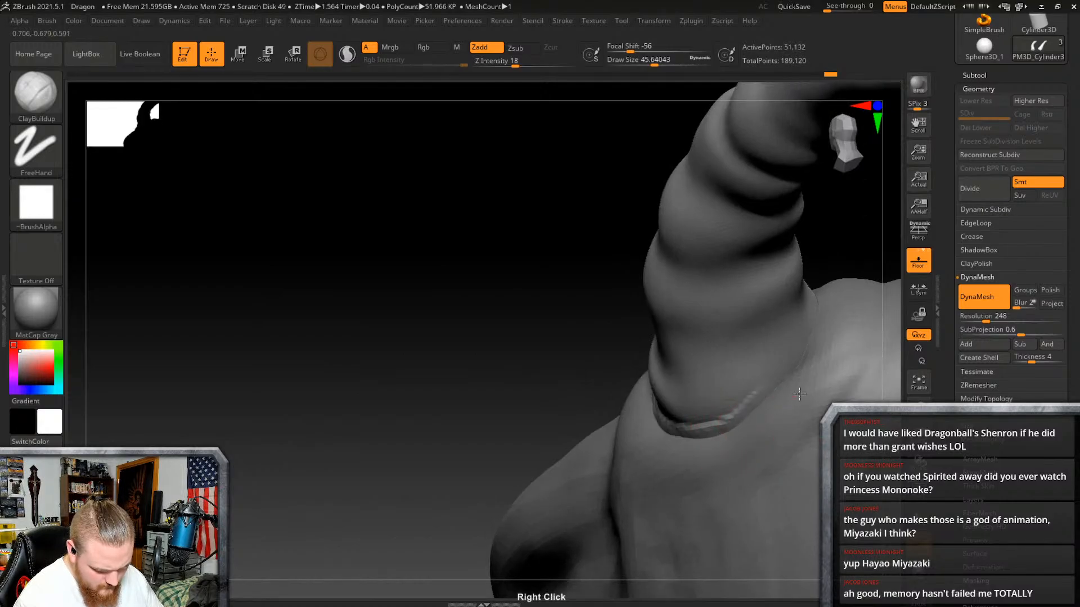
pyautogui.moveTo(817, 367); pyautogui.dragTo(775, 367, button='right')
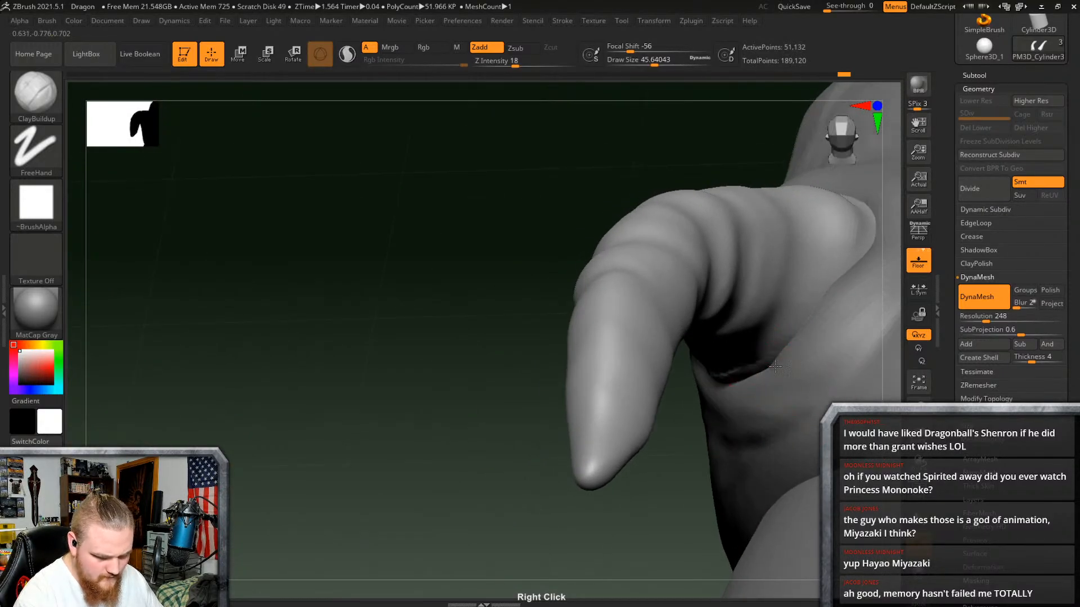
pyautogui.moveTo(768, 364); pyautogui.dragTo(827, 310)
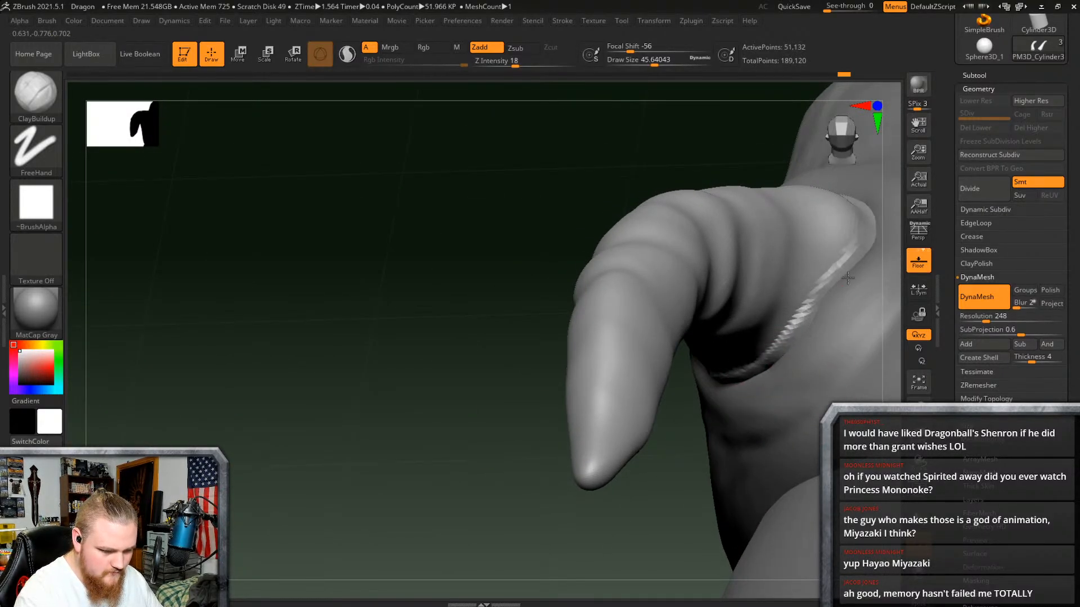
pyautogui.moveTo(847, 278); pyautogui.dragTo(682, 307, button='right')
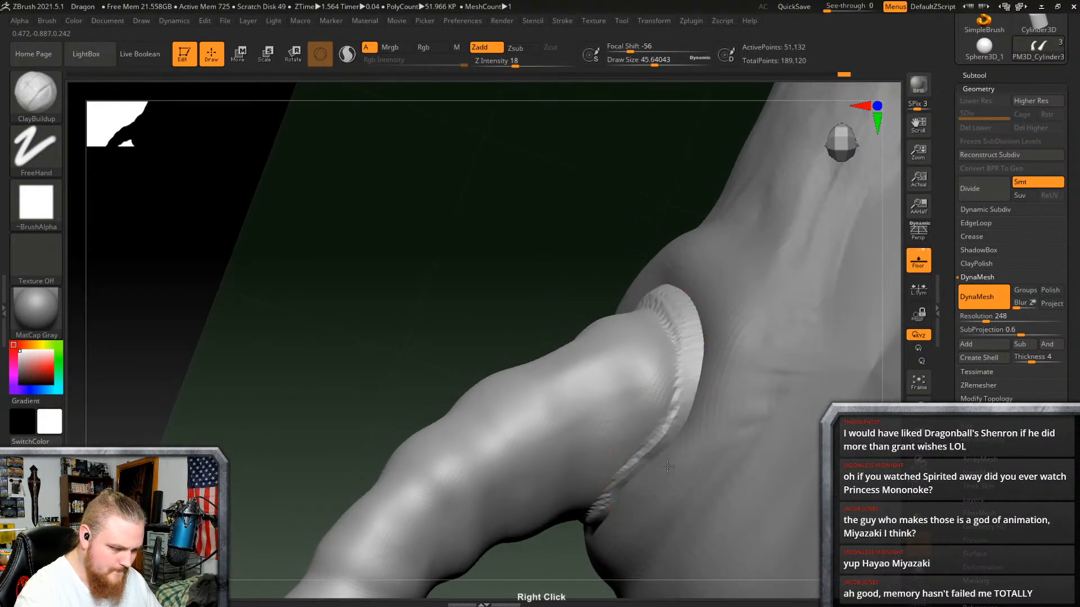
# Step: Smooth the built-up ring around the horn's base into the horn's surface
pyautogui.moveTo(684, 356)
pyautogui.keyDown('shift'); pyautogui.mouseDown()
pyautogui.moveTo(651, 458)
pyautogui.moveTo(665, 376)
pyautogui.mouseUp(); pyautogui.keyUp('shift')
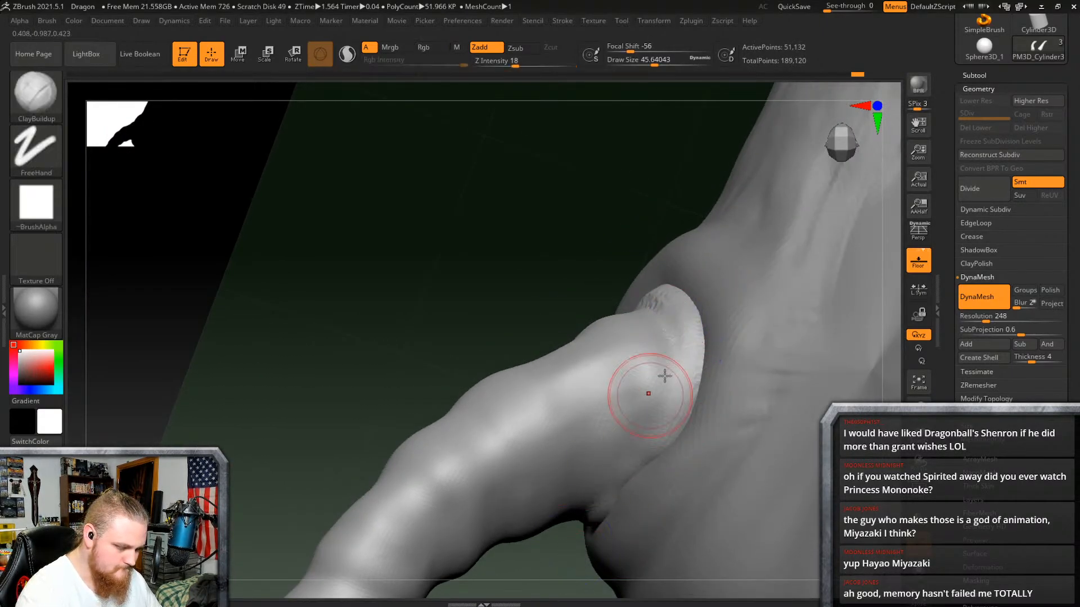
pyautogui.moveTo(665, 376)
pyautogui.mouseDown(button='right')
pyautogui.moveTo(699, 337)
pyautogui.moveTo(687, 441)
pyautogui.mouseUp(button='right')
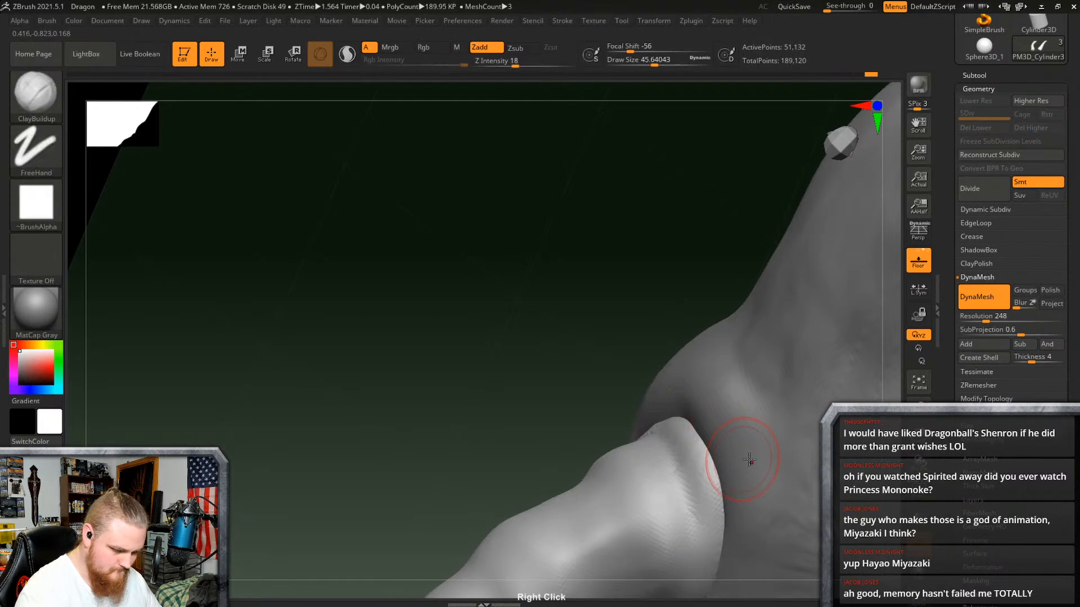
pyautogui.moveTo(749, 460); pyautogui.dragTo(808, 482, button='right')
pyautogui.keyDown('shift'); pyautogui.moveTo(713, 490); pyautogui.dragTo(569, 453); pyautogui.keyUp('shift')
pyautogui.moveTo(569, 453)
pyautogui.mouseDown(button='right')
pyautogui.moveTo(684, 426)
pyautogui.moveTo(663, 356)
pyautogui.moveTo(635, 334)
pyautogui.mouseUp(button='right')
pyautogui.keyDown('shift'); pyautogui.moveTo(636, 334); pyautogui.dragTo(593, 378); pyautogui.keyUp('shift')
pyautogui.moveTo(593, 378)
pyautogui.mouseDown(button='right')
pyautogui.moveTo(617, 371)
pyautogui.moveTo(591, 393)
pyautogui.mouseUp(button='right')
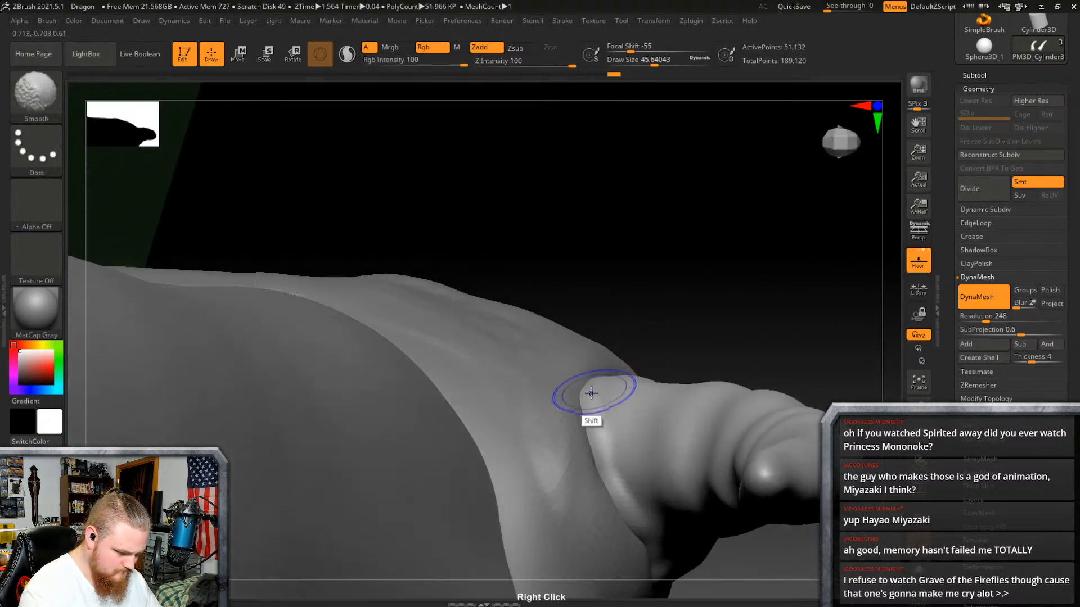
pyautogui.moveTo(658, 472)
pyautogui.mouseDown(button='right')
pyautogui.moveTo(569, 360)
pyautogui.moveTo(690, 383)
pyautogui.moveTo(628, 355)
pyautogui.moveTo(682, 306)
pyautogui.moveTo(718, 309)
pyautogui.moveTo(665, 270)
pyautogui.moveTo(714, 369)
pyautogui.moveTo(742, 349)
pyautogui.moveTo(691, 308)
pyautogui.mouseUp(button='right')
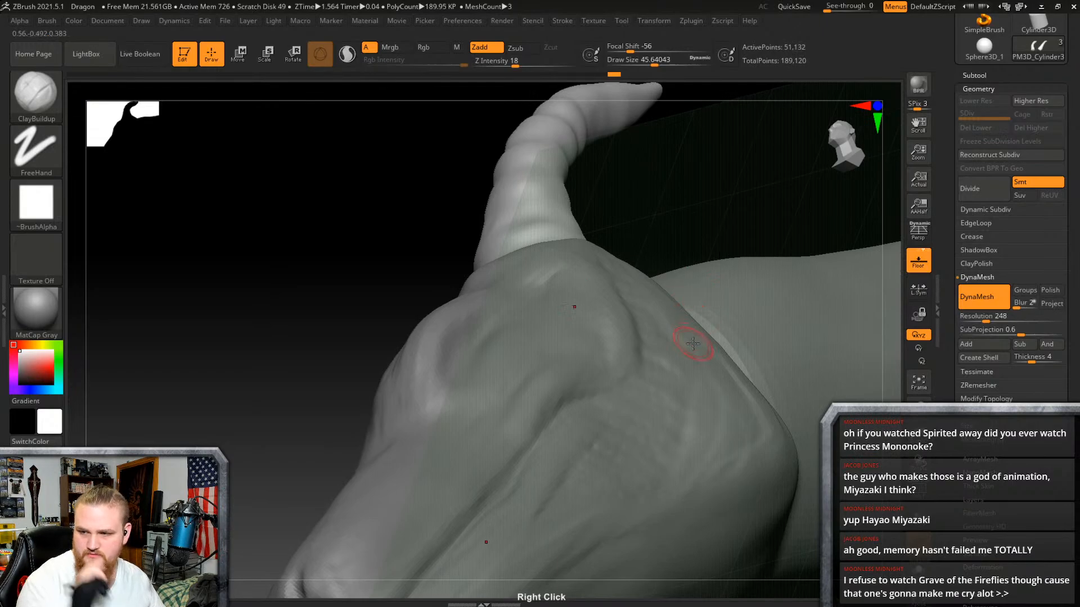
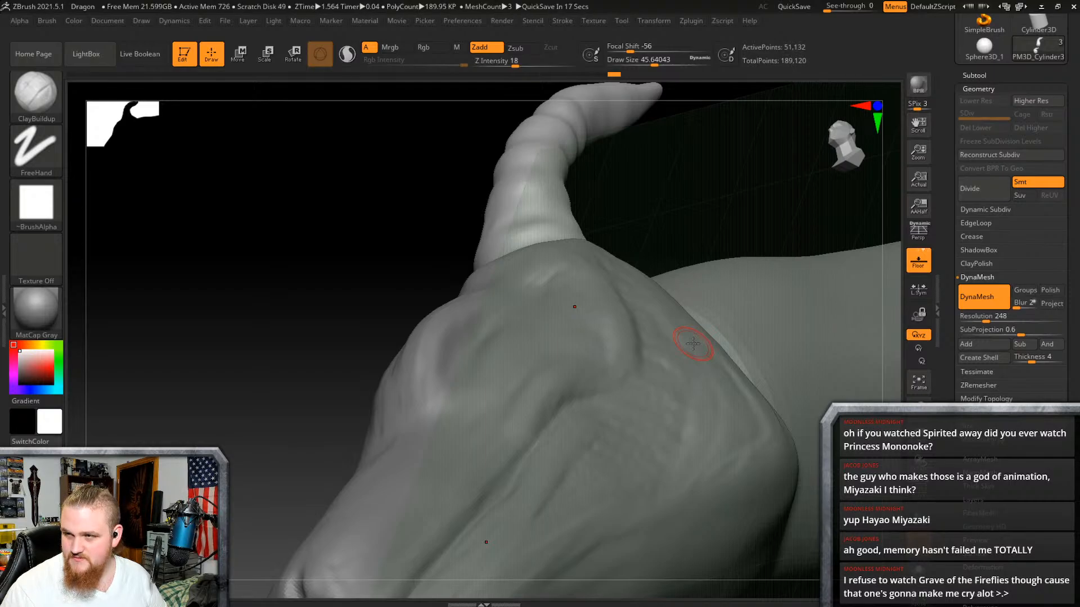
# Step: Switch to the head mesh, set the draw size to about 29 and build up clay around the nostril rims
pyautogui.moveTo(693, 344); pyautogui.dragTo(664, 290, button='right')
pyautogui.moveTo(675, 334); pyautogui.dragTo(632, 321, button='right')
pyautogui.keyDown('alt'); pyautogui.click(730, 443); pyautogui.keyUp('alt')
pyautogui.rightClick(675, 416)
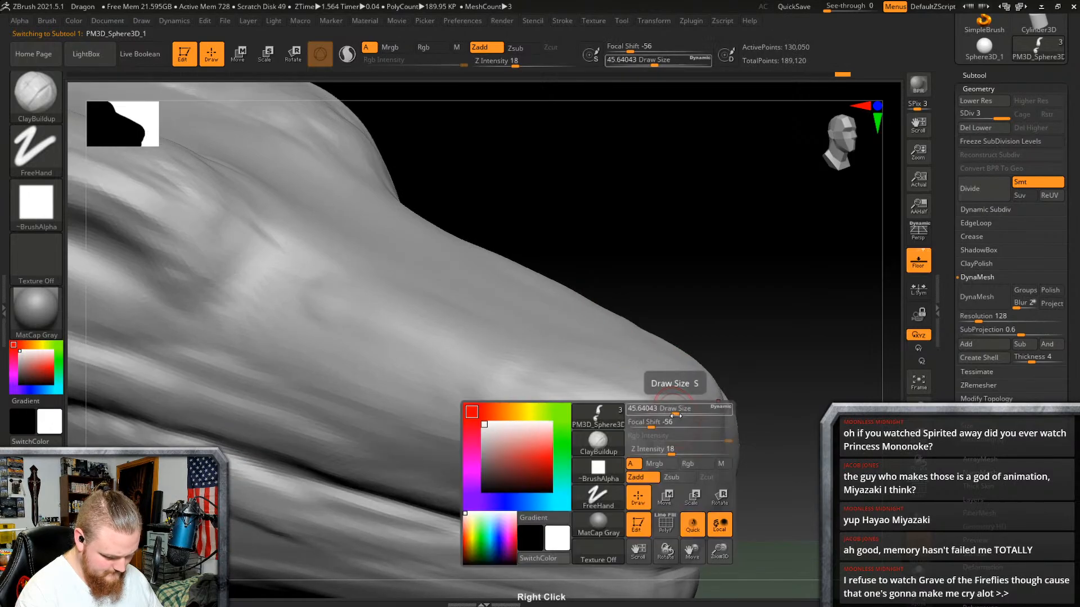
pyautogui.moveTo(675, 414); pyautogui.dragTo(663, 452)
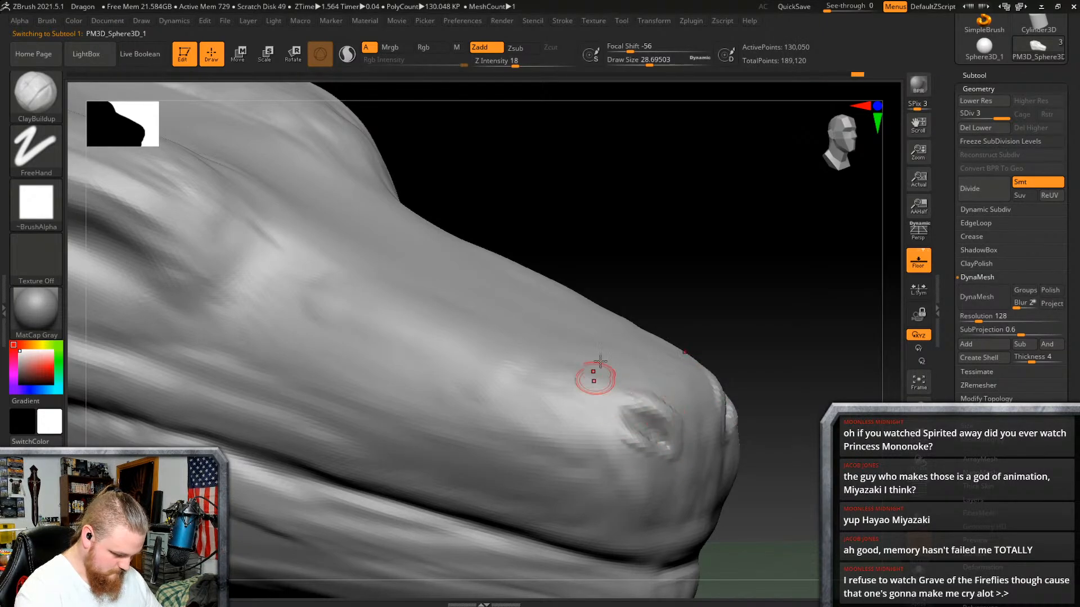
pyautogui.moveTo(600, 361); pyautogui.dragTo(671, 344, button='right')
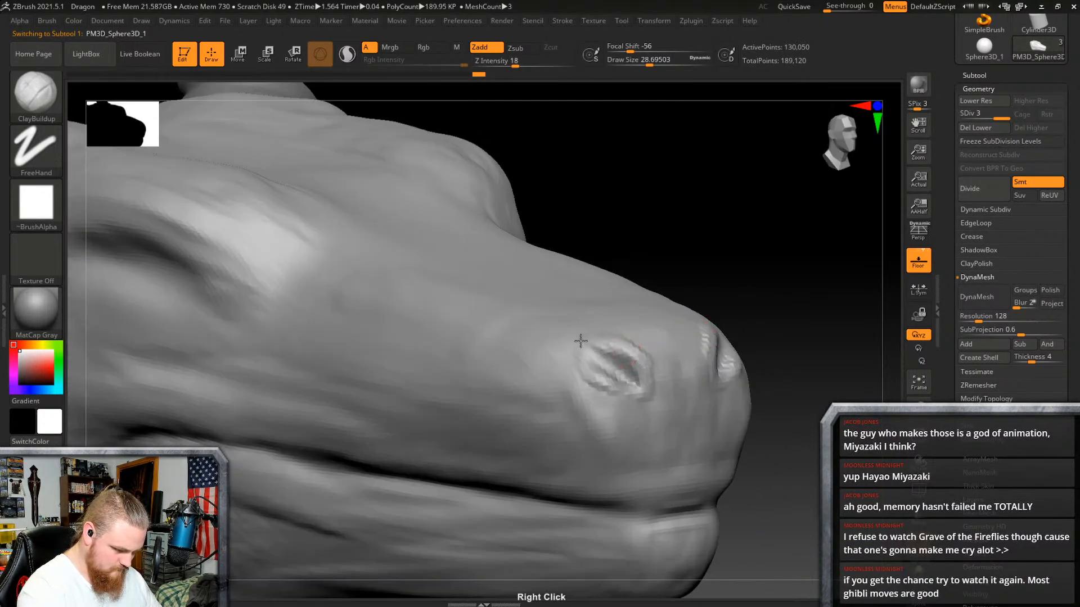
pyautogui.moveTo(599, 361)
pyautogui.mouseDown()
pyautogui.moveTo(572, 349)
pyautogui.moveTo(574, 369)
pyautogui.mouseUp()
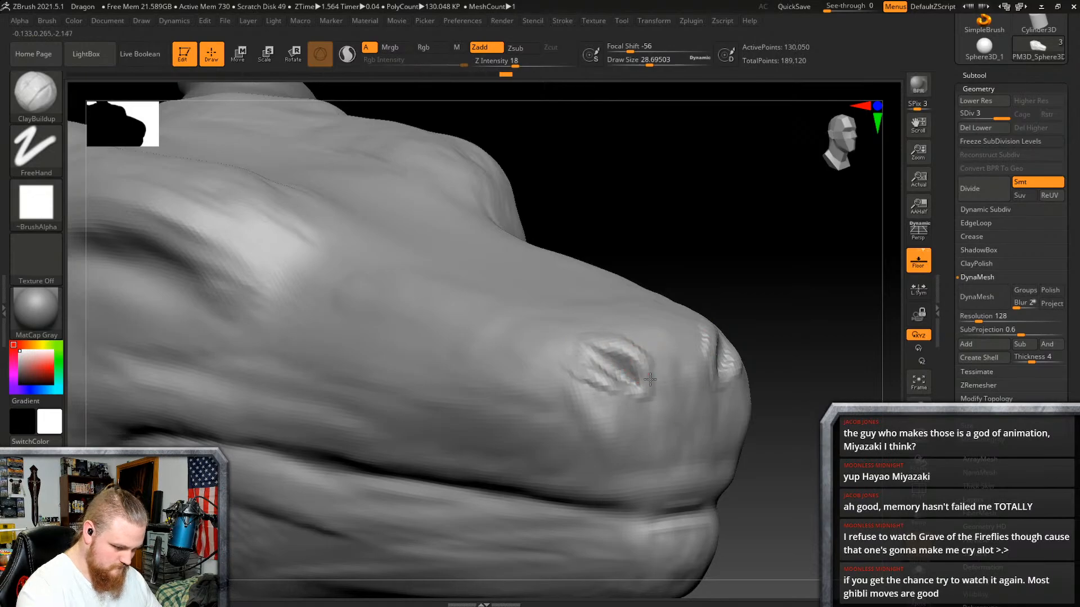
# Step: Smooth the upper and rear edges of the nostril rims into the snout
pyautogui.moveTo(637, 344); pyautogui.dragTo(603, 338, button='right')
pyautogui.moveTo(603, 338)
pyautogui.keyDown('shift'); pyautogui.mouseDown()
pyautogui.moveTo(584, 330)
pyautogui.moveTo(588, 385)
pyautogui.moveTo(577, 372)
pyautogui.mouseUp(); pyautogui.keyUp('shift')
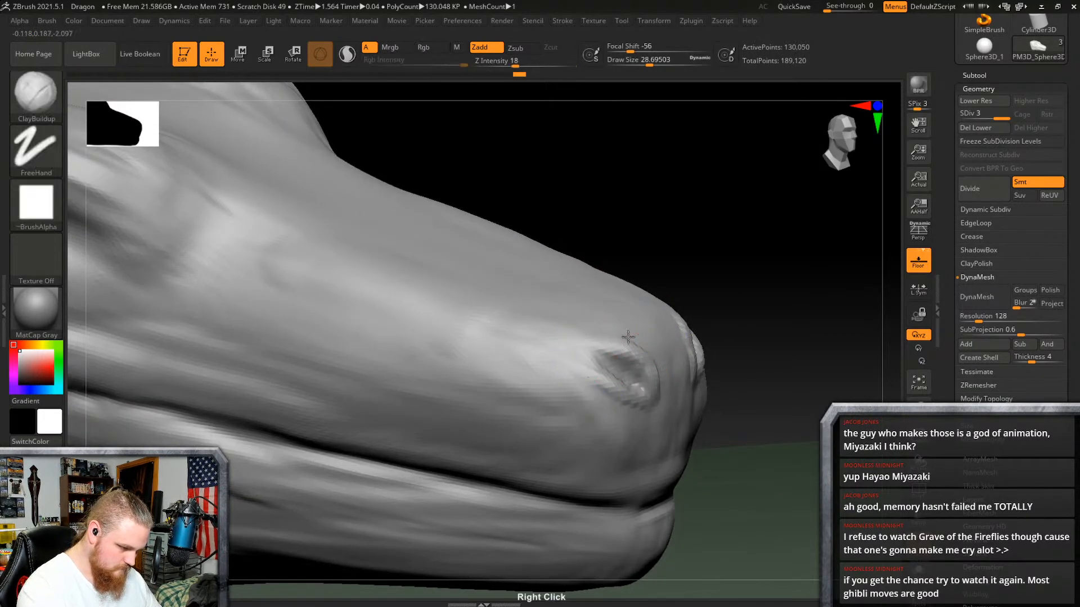
pyautogui.moveTo(630, 340); pyautogui.dragTo(575, 376, button='right')
pyautogui.moveTo(576, 376)
pyautogui.keyDown('shift'); pyautogui.mouseDown()
pyautogui.moveTo(608, 407)
pyautogui.moveTo(600, 357)
pyautogui.moveTo(609, 365)
pyautogui.mouseUp(); pyautogui.keyUp('shift')
pyautogui.moveTo(666, 360); pyautogui.dragTo(624, 342, button='right')
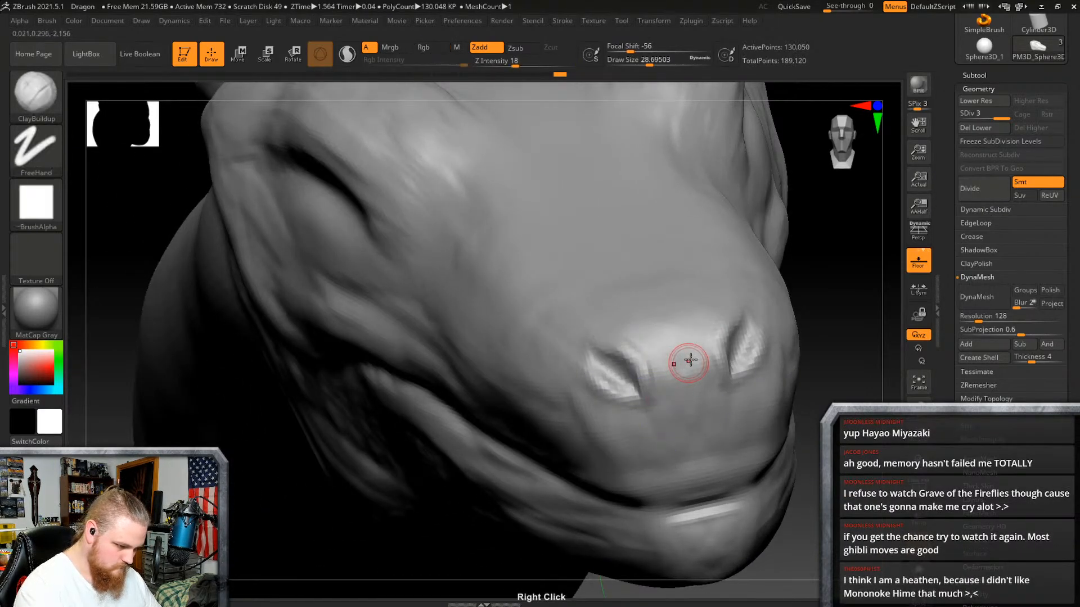
# Step: Carve a crease from each nostril down to the middle of the upper lip and soften both creases
pyautogui.moveTo(686, 356)
pyautogui.mouseDown(button='right')
pyautogui.moveTo(726, 320)
pyautogui.moveTo(715, 272)
pyautogui.moveTo(704, 373)
pyautogui.mouseUp(button='right')
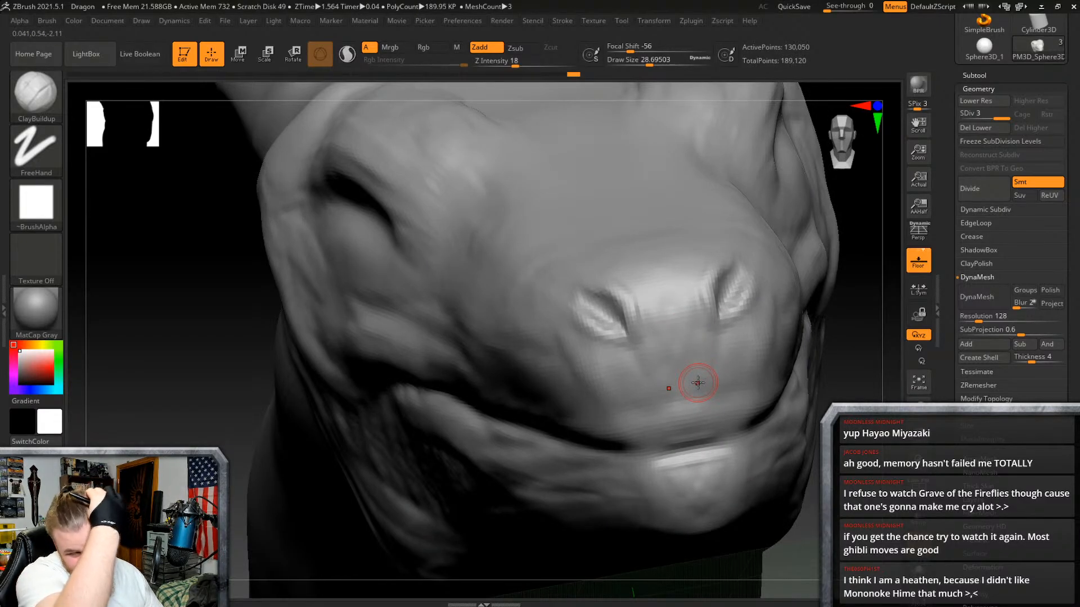
pyautogui.moveTo(711, 306); pyautogui.dragTo(709, 356, button='right')
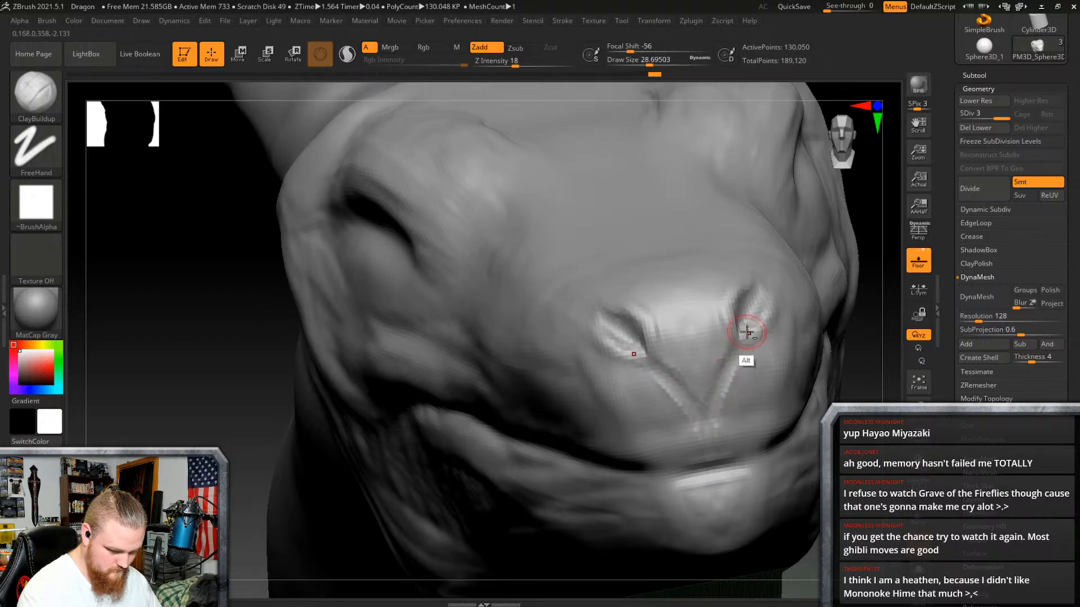
pyautogui.press('shift')
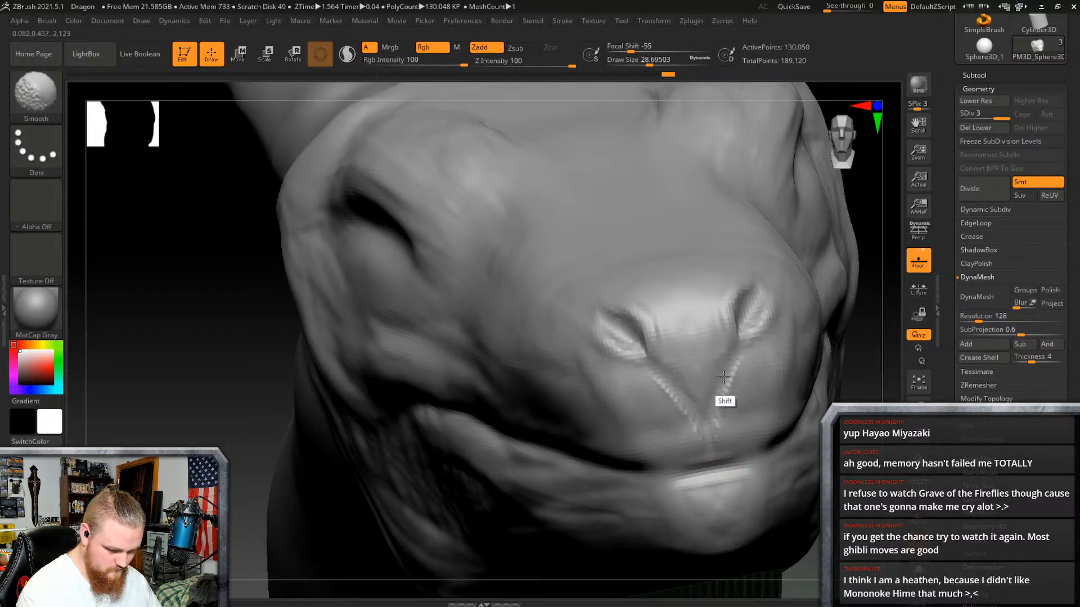
pyautogui.moveTo(707, 449); pyautogui.dragTo(703, 434, button='right')
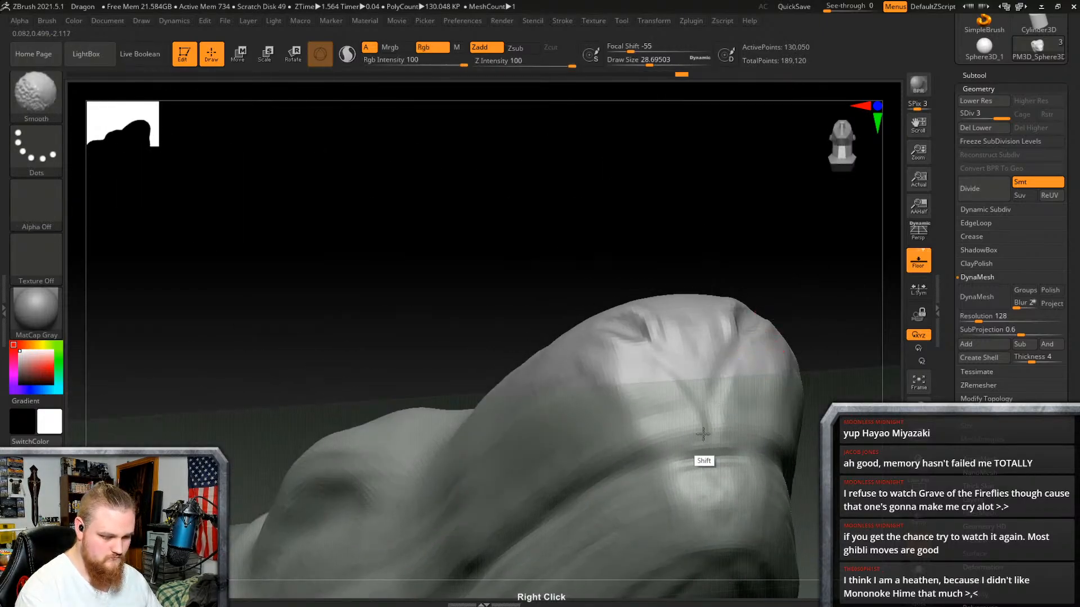
# Step: Shape the lower rim of the nostrils and smooth their rear corners into the side of the snout
pyautogui.moveTo(724, 343)
pyautogui.mouseDown(button='right')
pyautogui.moveTo(747, 357)
pyautogui.moveTo(761, 420)
pyautogui.moveTo(721, 387)
pyautogui.moveTo(737, 354)
pyautogui.moveTo(778, 386)
pyautogui.moveTo(713, 337)
pyautogui.moveTo(751, 423)
pyautogui.moveTo(671, 358)
pyautogui.moveTo(721, 373)
pyautogui.mouseUp(button='right')
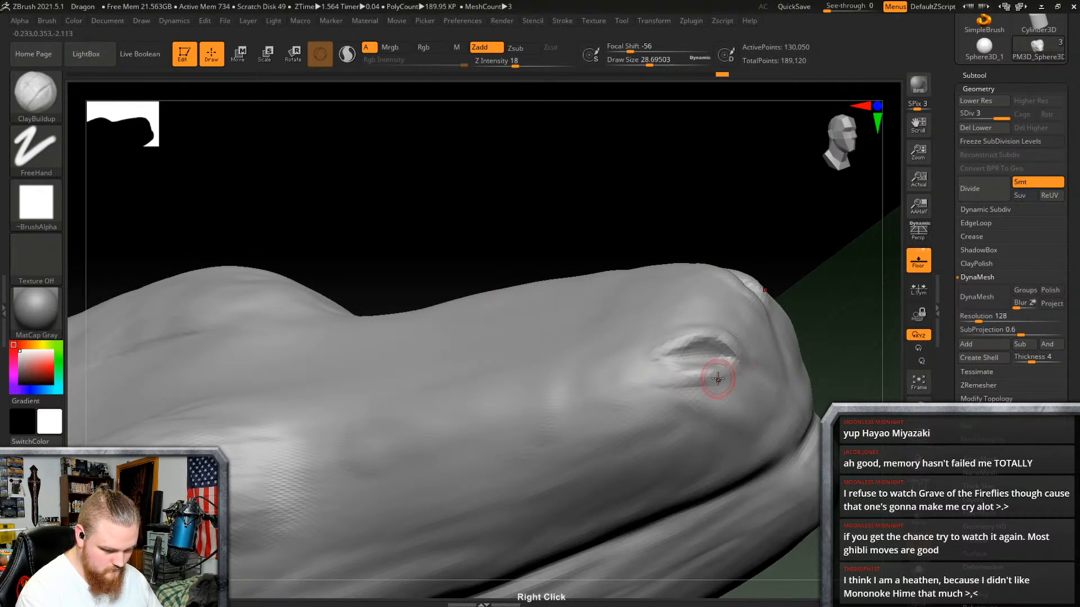
pyautogui.press('shift')
pyautogui.moveTo(787, 340); pyautogui.dragTo(731, 365, button='right')
pyautogui.keyDown('shift'); pyautogui.moveTo(731, 366); pyautogui.dragTo(684, 365); pyautogui.keyUp('shift')
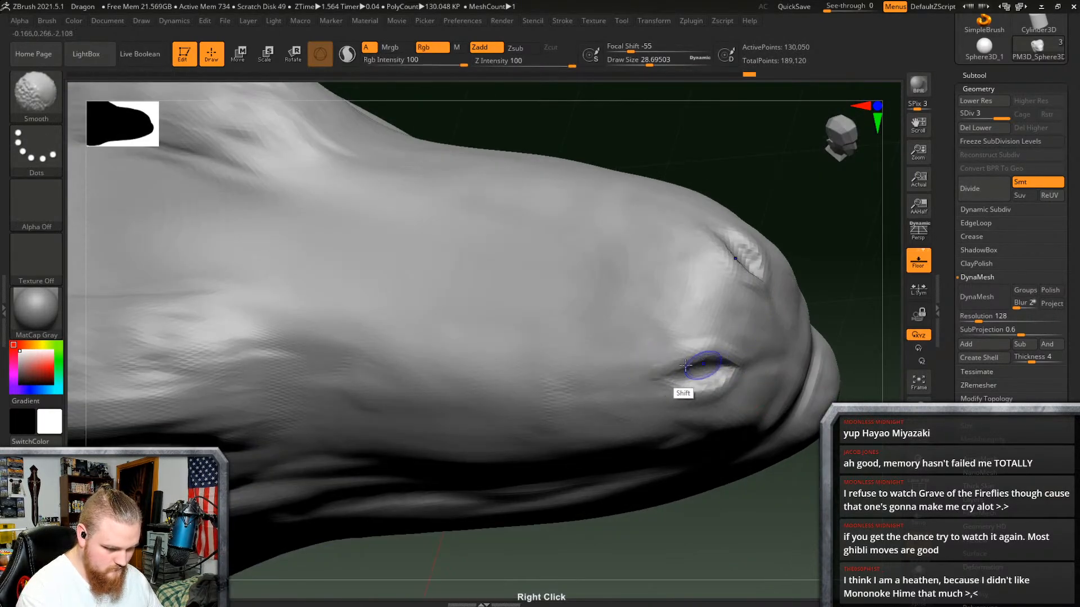
pyautogui.moveTo(685, 364)
pyautogui.mouseDown(button='right')
pyautogui.moveTo(792, 340)
pyautogui.moveTo(692, 374)
pyautogui.moveTo(813, 368)
pyautogui.moveTo(718, 345)
pyautogui.mouseUp(button='right')
# Step: Set the draw size to about 66, build up the upper snout just ahead of the eye sockets and smooth it
pyautogui.rightClick(617, 393)
pyautogui.moveTo(617, 394); pyautogui.dragTo(626, 394)
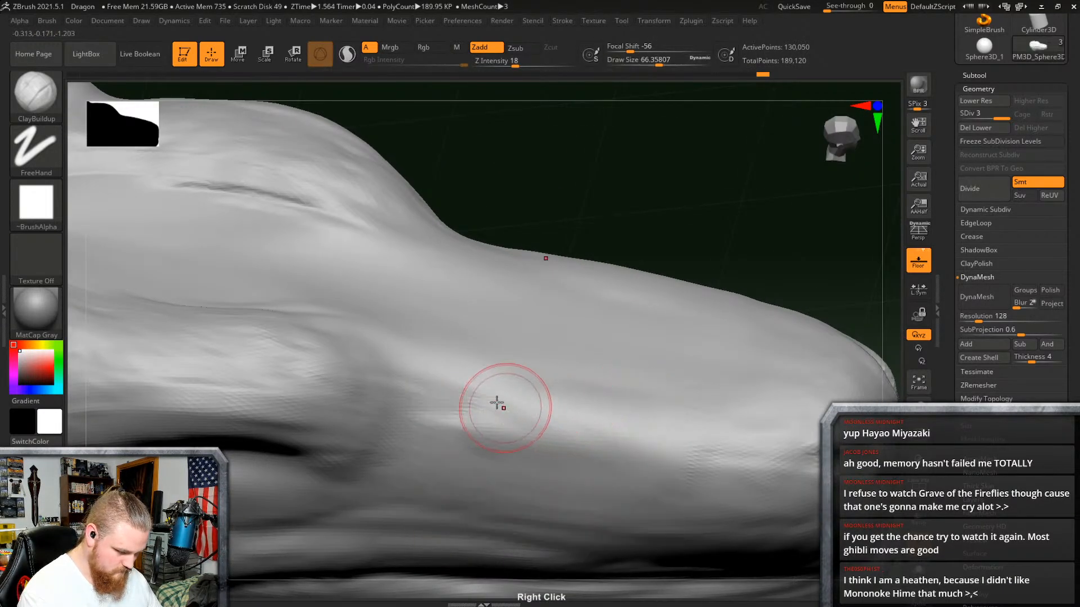
pyautogui.moveTo(450, 345); pyautogui.dragTo(444, 431)
pyautogui.moveTo(484, 354); pyautogui.dragTo(480, 398)
pyautogui.moveTo(481, 399)
pyautogui.mouseDown(button='right')
pyautogui.moveTo(622, 313)
pyautogui.moveTo(571, 308)
pyautogui.moveTo(578, 298)
pyautogui.moveTo(618, 316)
pyautogui.moveTo(697, 315)
pyautogui.moveTo(665, 402)
pyautogui.moveTo(656, 362)
pyautogui.moveTo(585, 338)
pyautogui.moveTo(554, 297)
pyautogui.mouseUp(button='right')
pyautogui.moveTo(519, 281)
pyautogui.keyDown('shift'); pyautogui.mouseDown()
pyautogui.moveTo(499, 270)
pyautogui.moveTo(566, 285)
pyautogui.mouseUp(); pyautogui.keyUp('shift')
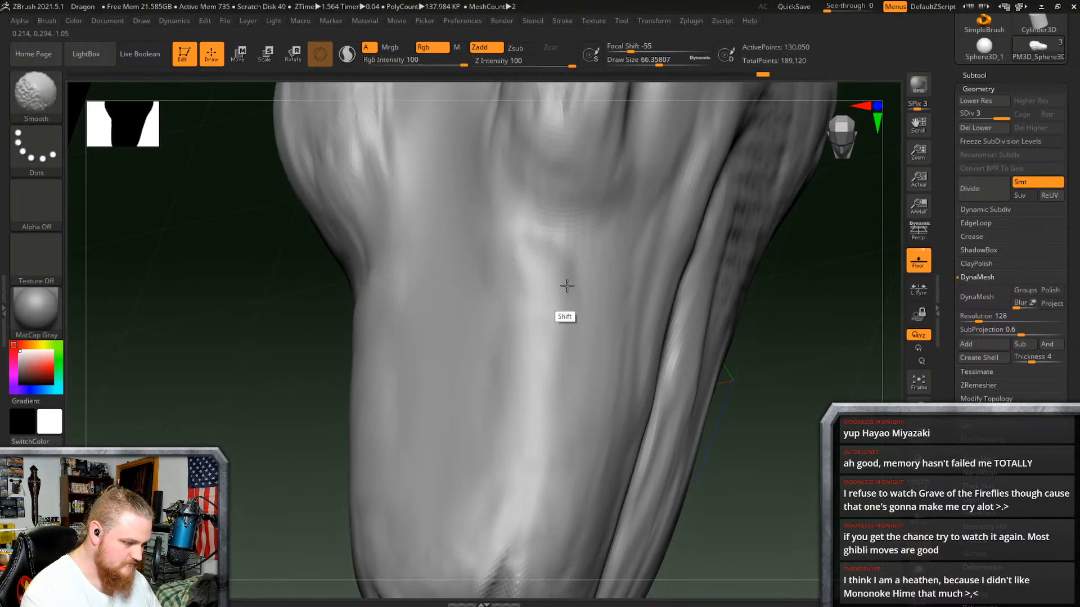
# Step: Add a pair of short clay ridges on the bridge of the snout and smooth them into the surface
pyautogui.moveTo(566, 285)
pyautogui.mouseDown(button='right')
pyautogui.moveTo(668, 229)
pyautogui.moveTo(683, 241)
pyautogui.mouseUp(button='right')
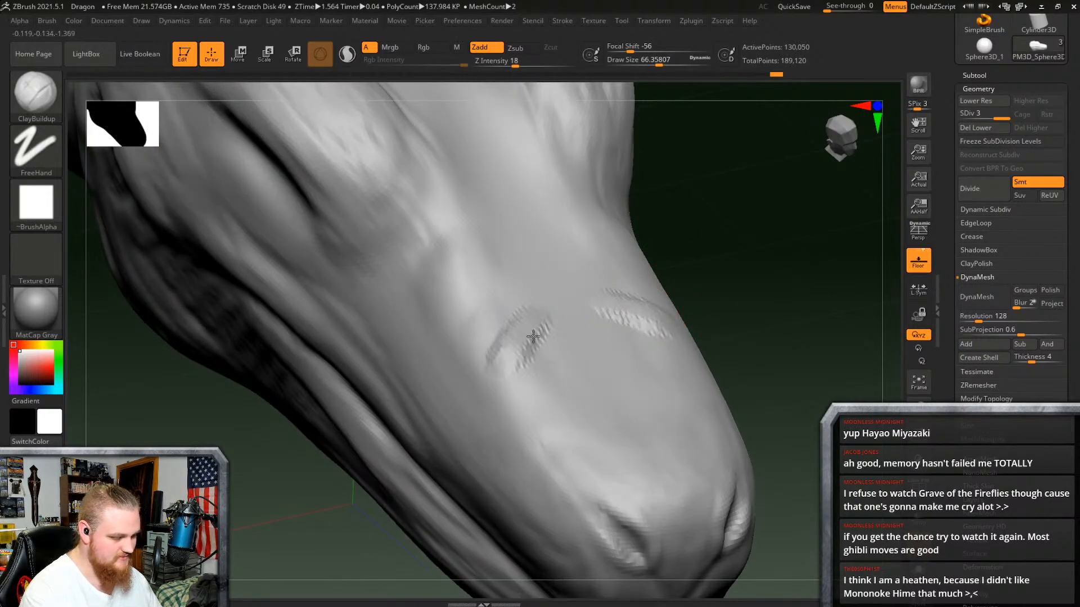
pyautogui.moveTo(569, 355)
pyautogui.keyDown('shift'); pyautogui.mouseDown()
pyautogui.moveTo(550, 339)
pyautogui.moveTo(579, 332)
pyautogui.mouseUp(); pyautogui.keyUp('shift')
pyautogui.moveTo(580, 332)
pyautogui.mouseDown(button='right')
pyautogui.moveTo(619, 314)
pyautogui.moveTo(633, 281)
pyautogui.mouseUp(button='right')
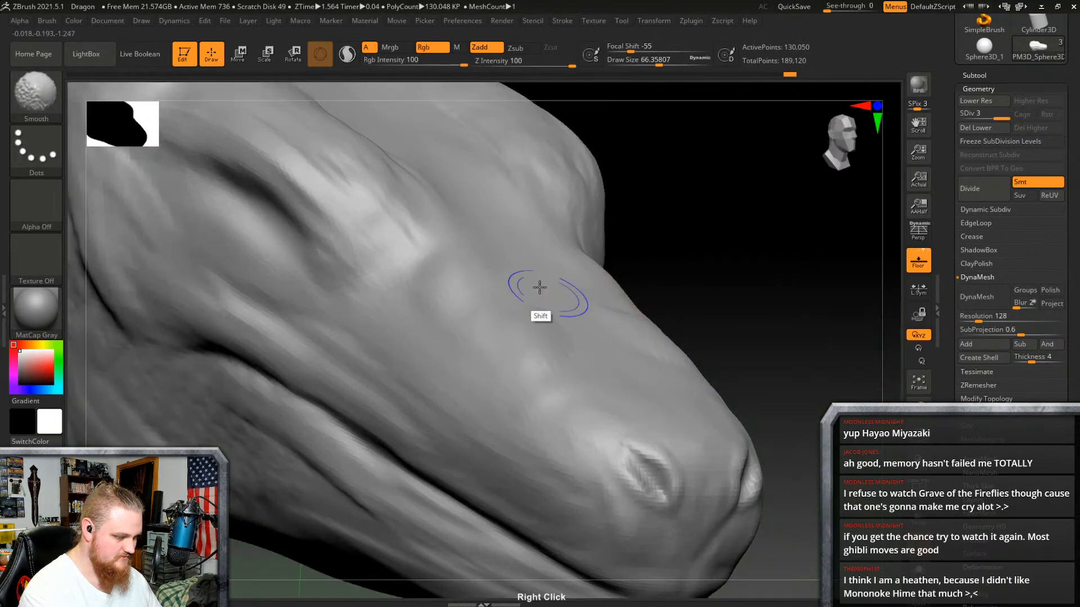
pyautogui.keyDown('shift'); pyautogui.moveTo(540, 287); pyautogui.dragTo(600, 331); pyautogui.keyUp('shift')
pyautogui.moveTo(600, 330)
pyautogui.mouseDown(button='right')
pyautogui.moveTo(661, 304)
pyautogui.moveTo(511, 292)
pyautogui.mouseUp(button='right')
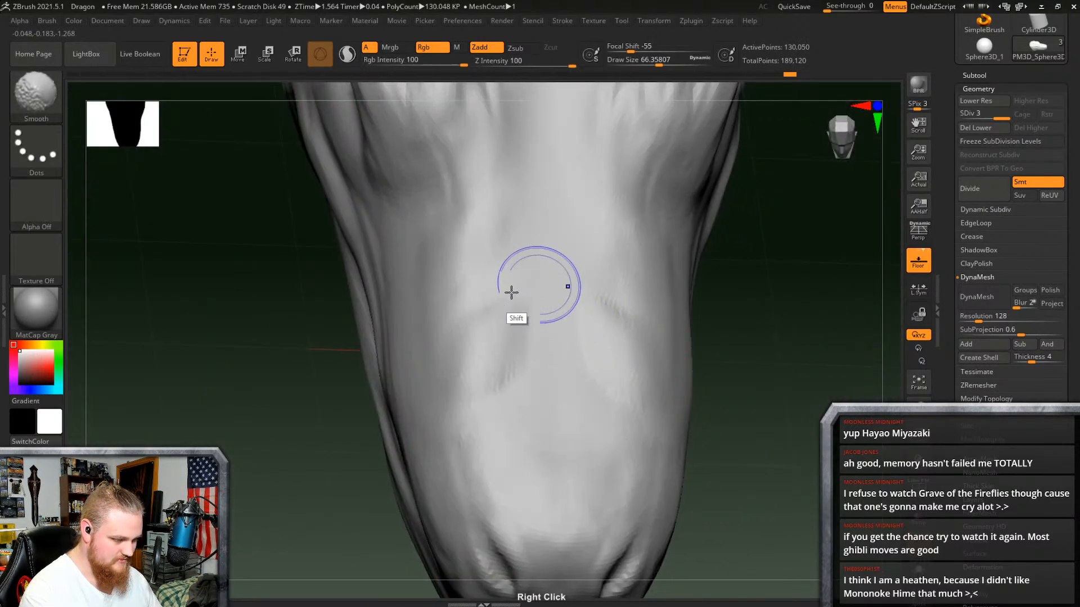
# Step: Build a V-shaped band of clay across the snout behind the nostrils, extend it towards the brow and smooth its upper part
pyautogui.moveTo(501, 388)
pyautogui.mouseDown(button='right')
pyautogui.moveTo(641, 315)
pyautogui.moveTo(658, 345)
pyautogui.moveTo(623, 361)
pyautogui.mouseUp(button='right')
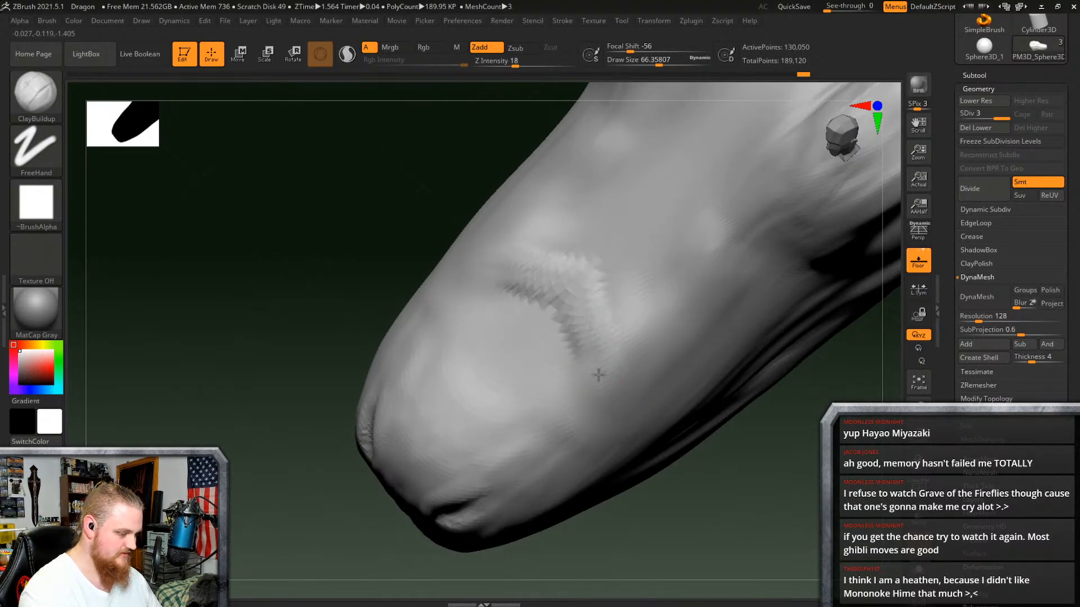
pyautogui.moveTo(643, 253); pyautogui.dragTo(660, 237, button='right')
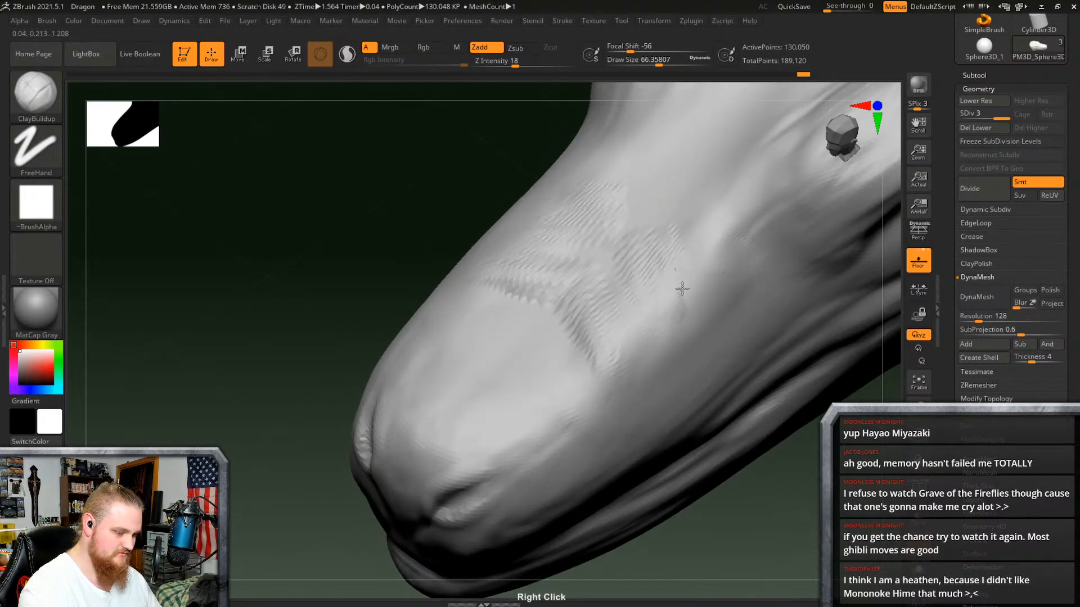
pyautogui.press('shift')
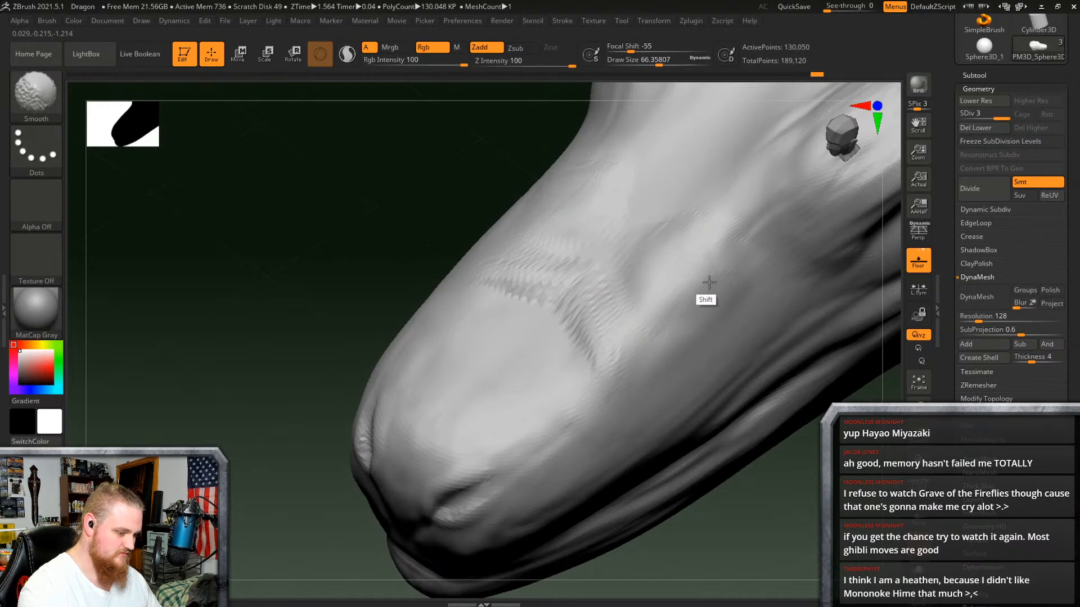
pyautogui.press('shift')
# Step: Smooth the V-shaped band and work lengthwise strokes along the centre of the snout's bridge
pyautogui.moveTo(554, 482)
pyautogui.mouseDown(button='right')
pyautogui.moveTo(716, 299)
pyautogui.moveTo(588, 383)
pyautogui.mouseUp(button='right')
pyautogui.press('shift')
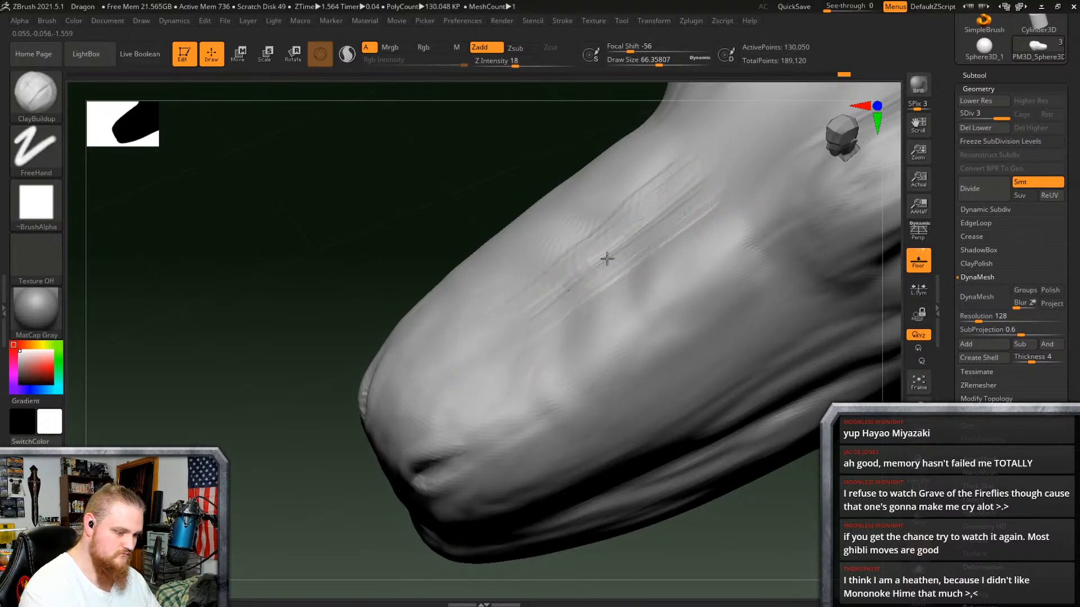
pyautogui.press('shift')
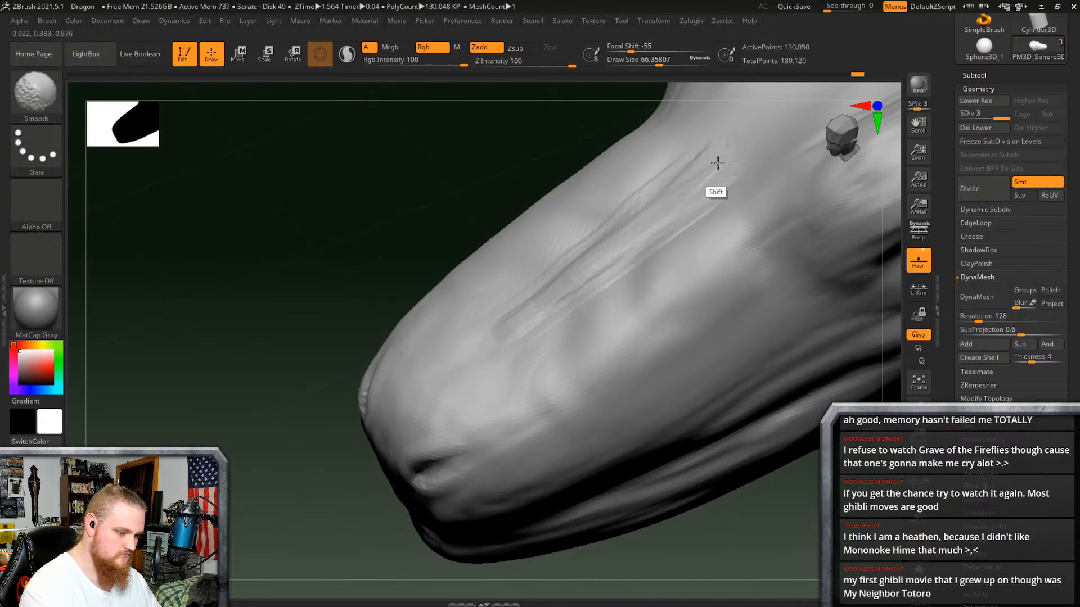
# Step: Build a series of paired slanted ridges along both sides of the snout's bridge up towards the brow
pyautogui.moveTo(706, 212)
pyautogui.mouseDown(button='right')
pyautogui.moveTo(745, 160)
pyautogui.moveTo(653, 279)
pyautogui.moveTo(642, 273)
pyautogui.moveTo(724, 181)
pyautogui.moveTo(655, 386)
pyautogui.moveTo(634, 410)
pyautogui.mouseUp(button='right')
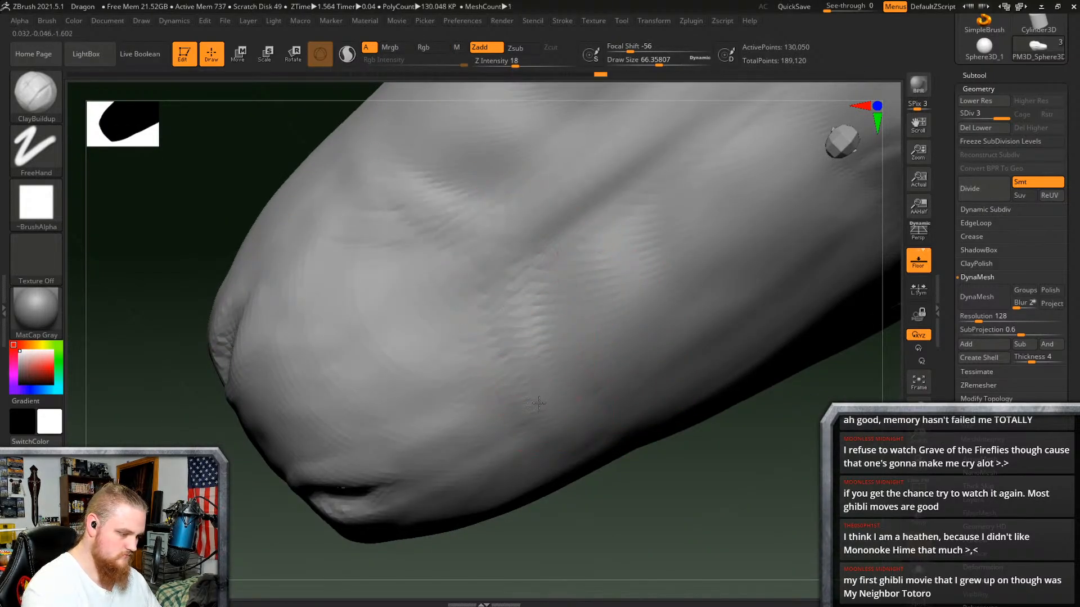
pyautogui.moveTo(627, 277); pyautogui.dragTo(593, 304, button='right')
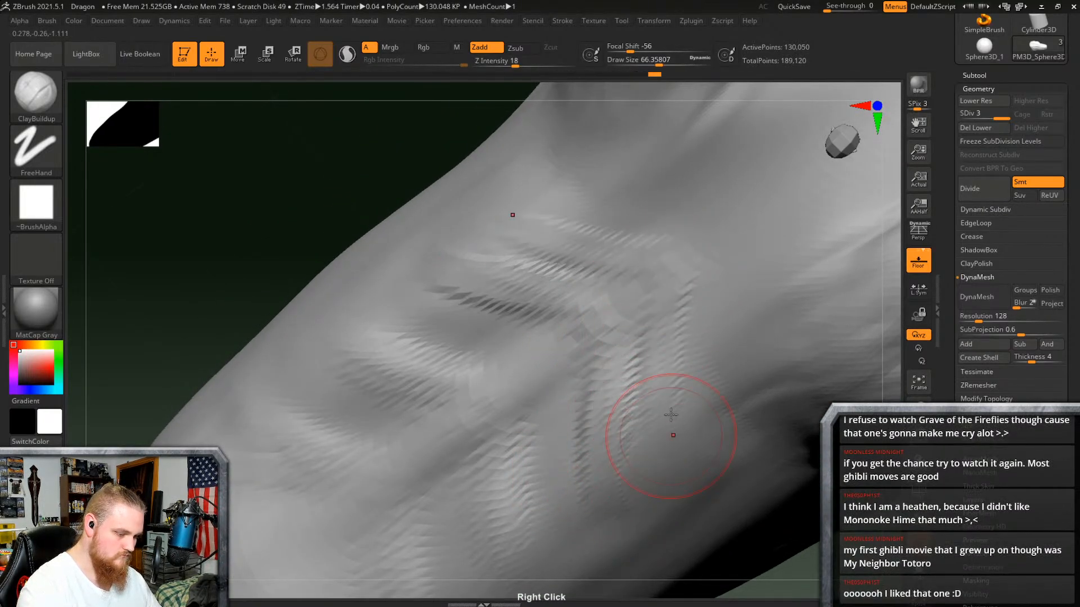
pyautogui.moveTo(685, 313); pyautogui.dragTo(680, 246, button='right')
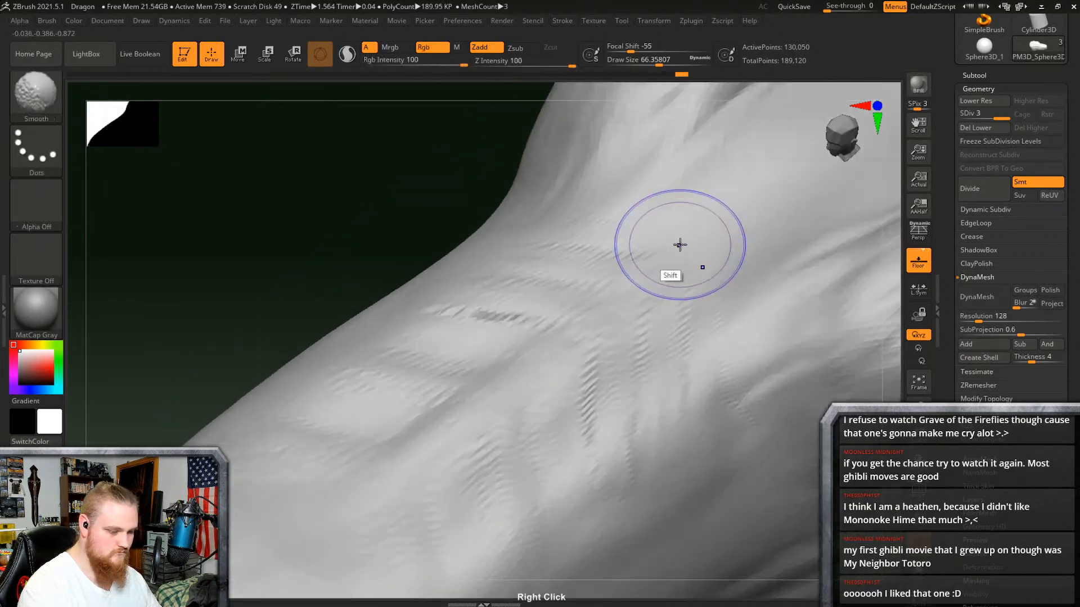
# Step: Smooth the slanted ridges along the whole bridge of the snout into soft folds
pyautogui.keyDown('shift'); pyautogui.moveTo(675, 246); pyautogui.dragTo(399, 416); pyautogui.keyUp('shift')
pyautogui.keyDown('alt'); pyautogui.moveTo(689, 312); pyautogui.dragTo(685, 252, button='right'); pyautogui.keyUp('alt')
pyautogui.moveTo(737, 231)
pyautogui.keyDown('shift'); pyautogui.mouseDown()
pyautogui.moveTo(588, 366)
pyautogui.moveTo(464, 534)
pyautogui.mouseUp(); pyautogui.keyUp('shift')
pyautogui.keyDown('shift'); pyautogui.moveTo(668, 262); pyautogui.dragTo(396, 437); pyautogui.keyUp('shift')
pyautogui.moveTo(687, 313)
pyautogui.keyDown('alt'); pyautogui.mouseDown(button='right')
pyautogui.moveTo(656, 272)
pyautogui.moveTo(624, 332)
pyautogui.mouseUp(button='right'); pyautogui.keyUp('alt')
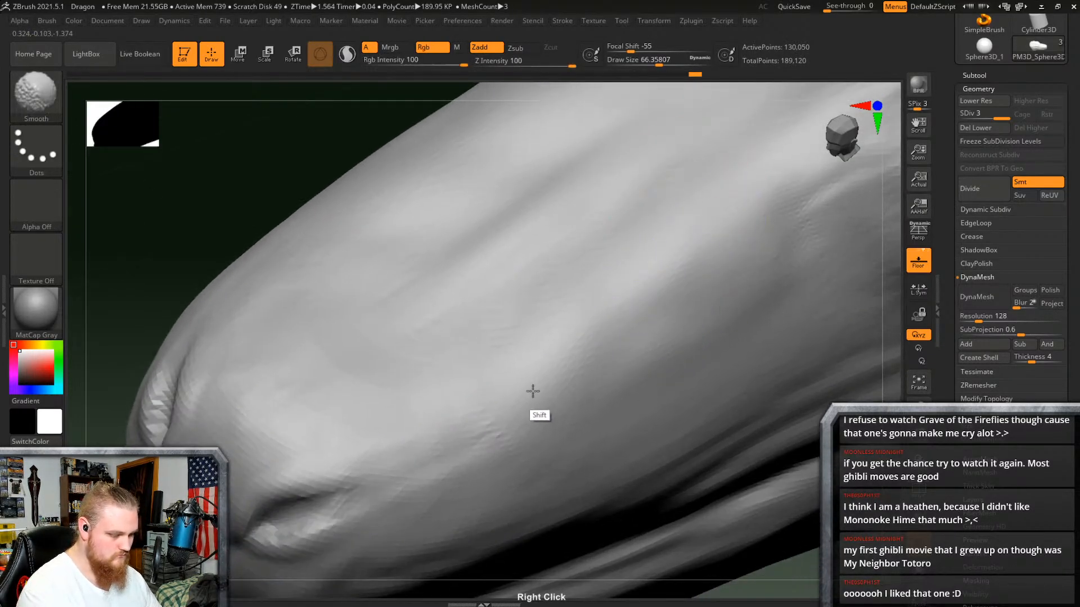
pyautogui.keyDown('shift'); pyautogui.moveTo(533, 390); pyautogui.dragTo(472, 342); pyautogui.keyUp('shift')
pyautogui.moveTo(651, 270)
pyautogui.mouseDown(button='right')
pyautogui.moveTo(621, 347)
pyautogui.moveTo(638, 256)
pyautogui.moveTo(656, 299)
pyautogui.moveTo(480, 306)
pyautogui.moveTo(672, 371)
pyautogui.moveTo(697, 294)
pyautogui.moveTo(742, 286)
pyautogui.mouseUp(button='right')
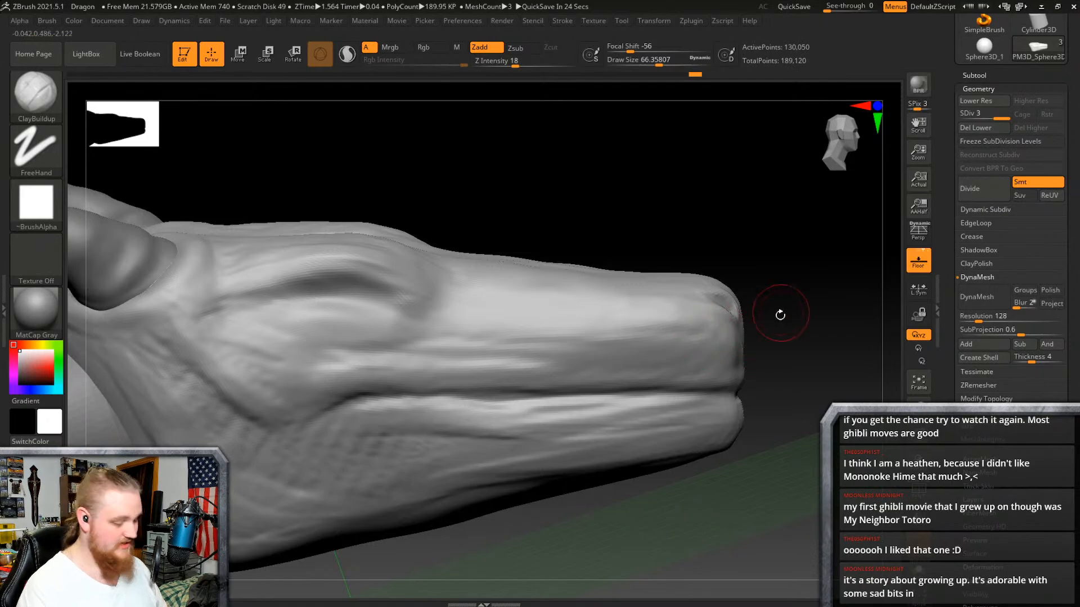
# Step: Set the draw size to about 110 and sculpt long strokes along the underside of the lower jaw
pyautogui.moveTo(780, 315); pyautogui.dragTo(704, 294, button='right')
pyautogui.rightClick(703, 311)
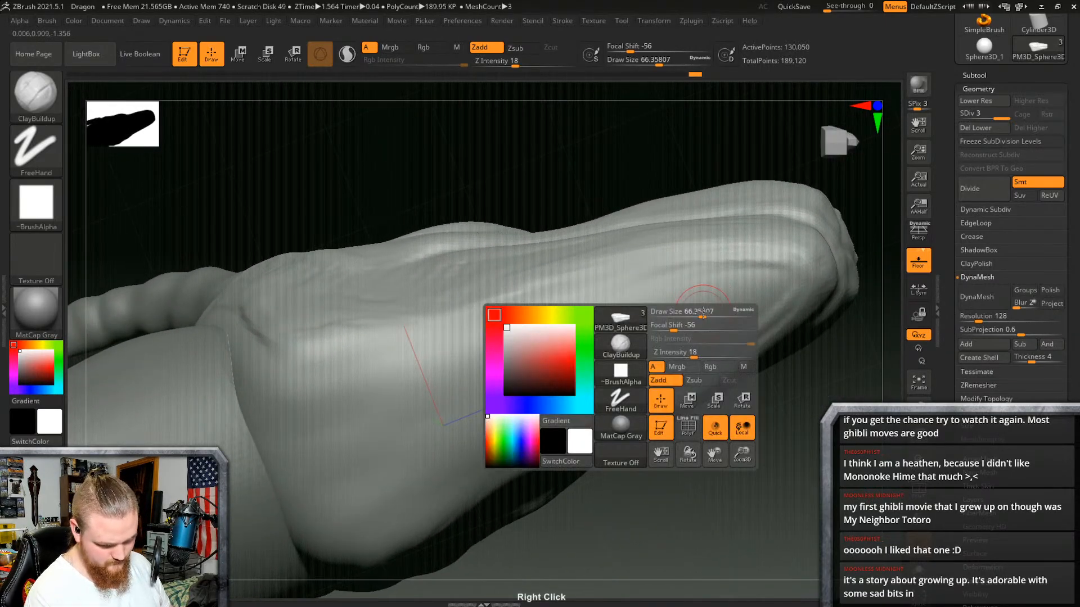
pyautogui.moveTo(703, 313)
pyautogui.mouseDown()
pyautogui.moveTo(674, 347)
pyautogui.moveTo(709, 346)
pyautogui.moveTo(612, 380)
pyautogui.moveTo(583, 371)
pyautogui.moveTo(664, 352)
pyautogui.moveTo(491, 439)
pyautogui.moveTo(533, 387)
pyautogui.moveTo(622, 324)
pyautogui.moveTo(613, 297)
pyautogui.moveTo(556, 316)
pyautogui.moveTo(504, 411)
pyautogui.moveTo(357, 452)
pyautogui.moveTo(356, 442)
pyautogui.mouseUp()
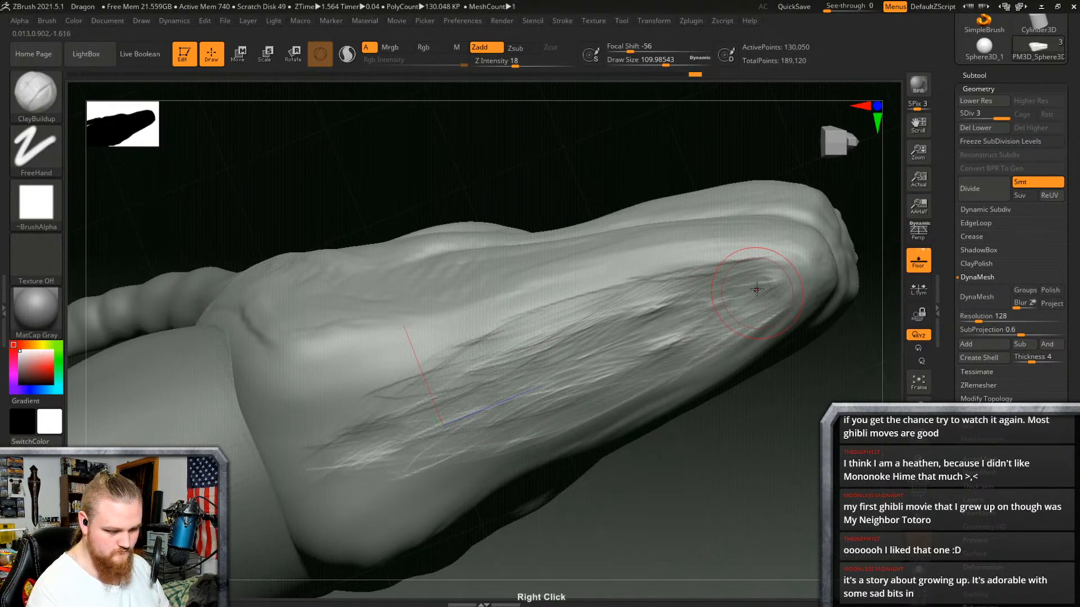
# Step: Smooth the underside of the lower jaw, finishing with a draw size of about 172
pyautogui.moveTo(757, 290); pyautogui.dragTo(658, 336, button='right')
pyautogui.press('shift')
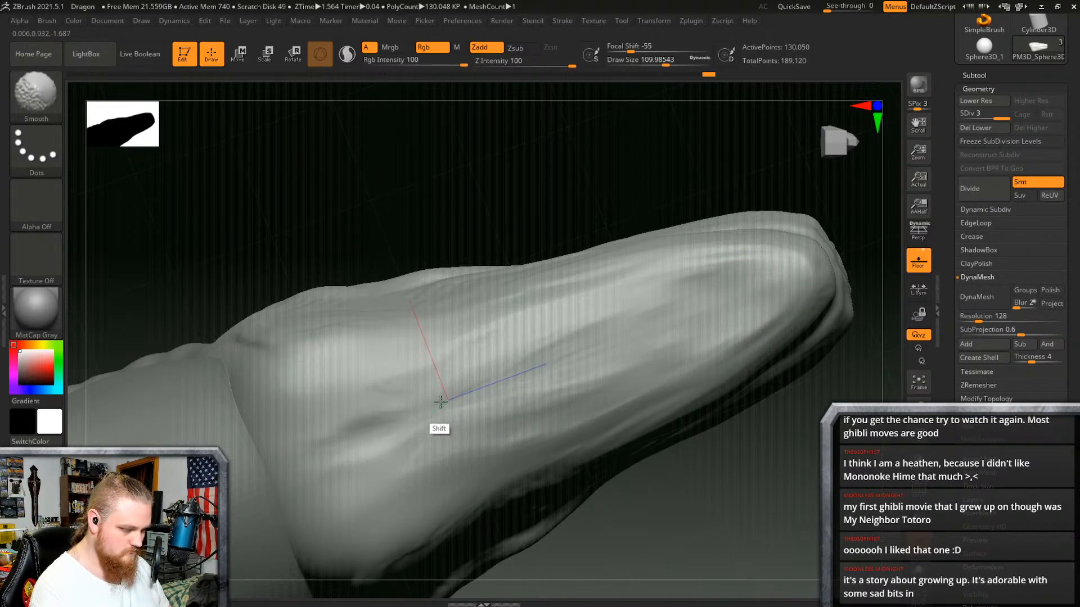
pyautogui.moveTo(441, 402)
pyautogui.mouseDown(button='right')
pyautogui.moveTo(694, 373)
pyautogui.moveTo(624, 352)
pyautogui.mouseUp(button='right')
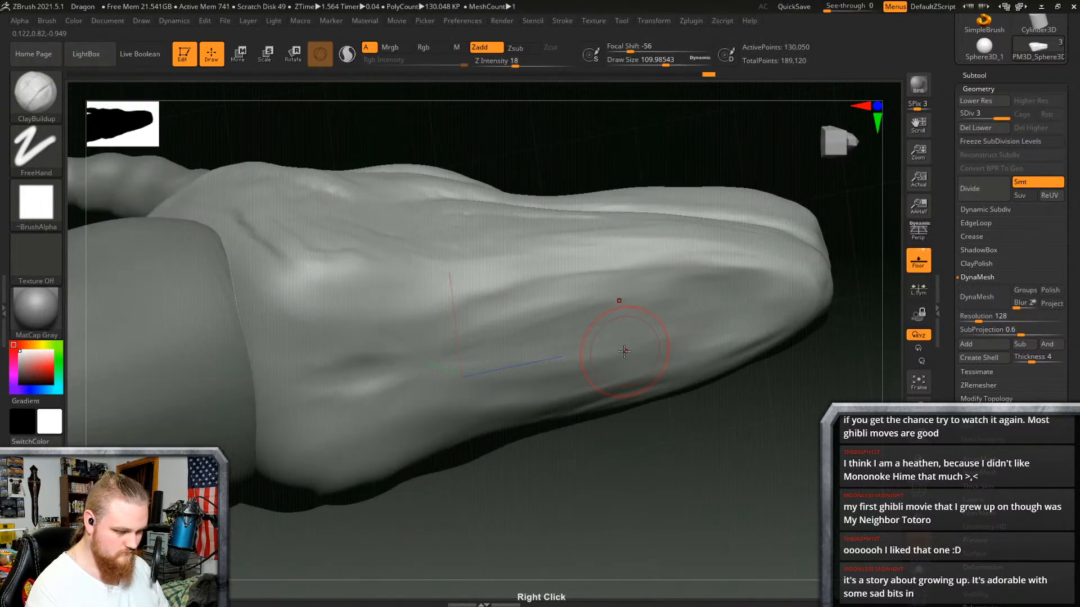
pyautogui.rightClick(624, 352)
pyautogui.press('shift')
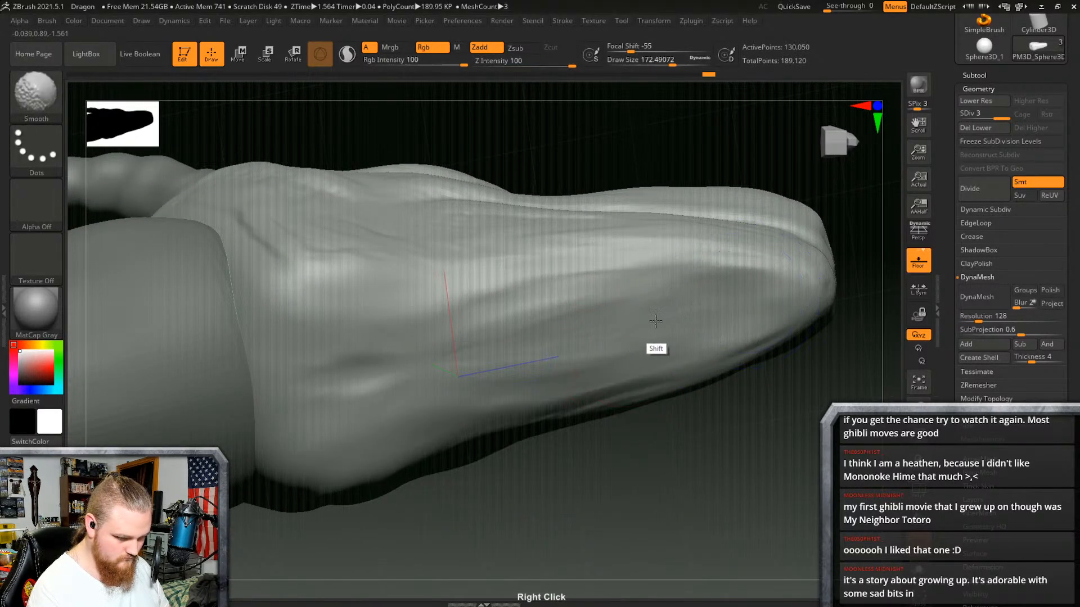
# Step: Reshape the sides of the head around the horn bases and brow with the Move brush at a draw size of about 267
pyautogui.moveTo(723, 338)
pyautogui.mouseDown(button='right')
pyautogui.moveTo(726, 346)
pyautogui.moveTo(687, 333)
pyautogui.moveTo(718, 317)
pyautogui.moveTo(356, 572)
pyautogui.moveTo(579, 268)
pyautogui.moveTo(711, 221)
pyautogui.moveTo(672, 287)
pyautogui.moveTo(718, 309)
pyautogui.moveTo(749, 304)
pyautogui.moveTo(750, 251)
pyautogui.moveTo(751, 308)
pyautogui.moveTo(755, 253)
pyautogui.moveTo(740, 251)
pyautogui.moveTo(733, 373)
pyautogui.moveTo(694, 298)
pyautogui.mouseUp(button='right')
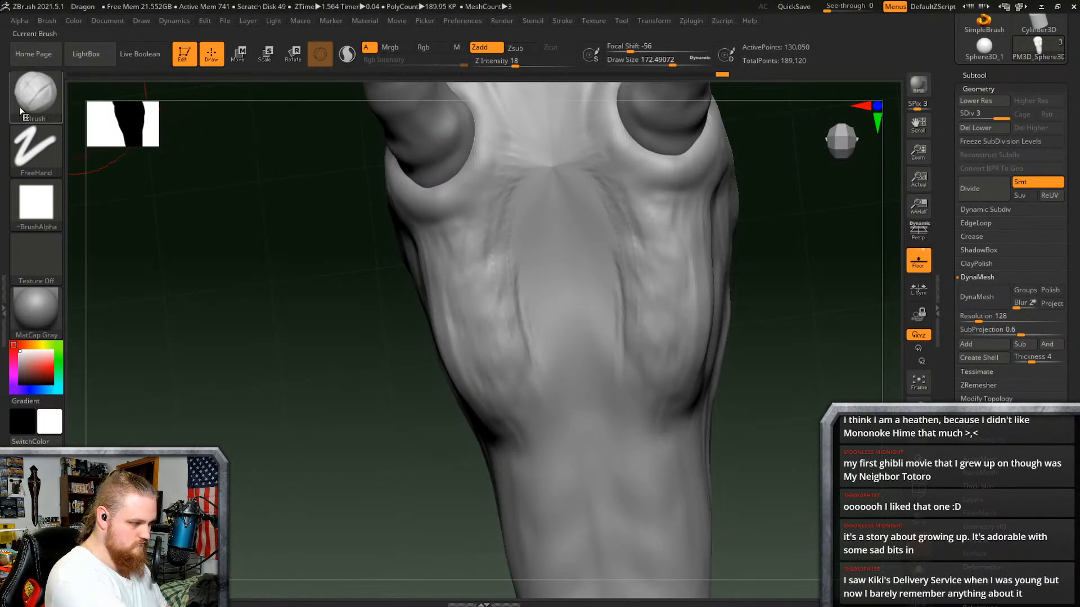
pyautogui.click(19, 106)
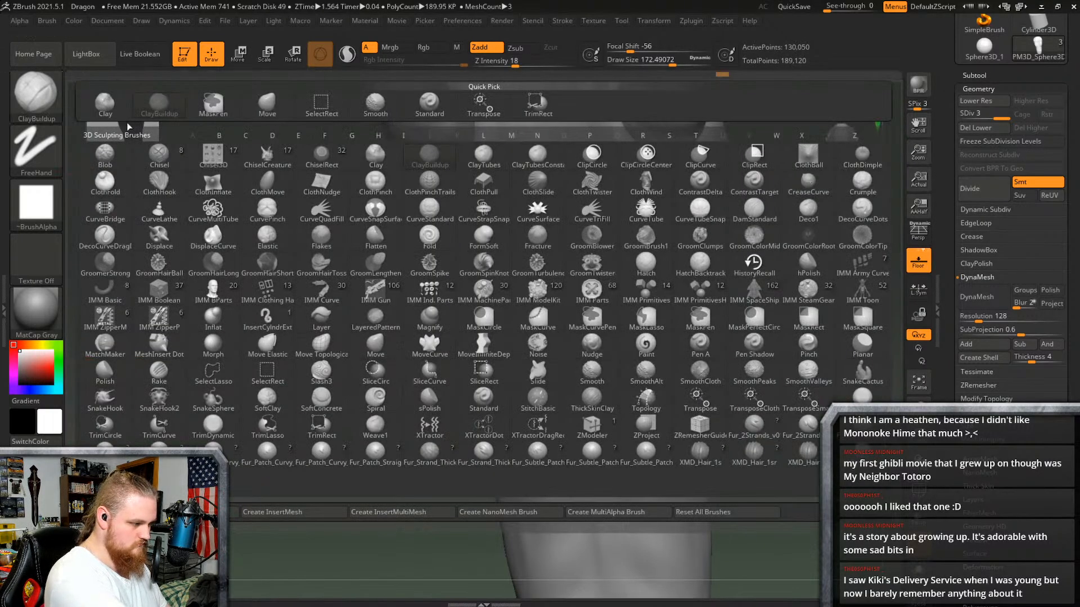
pyautogui.click(276, 108)
pyautogui.rightClick(670, 240)
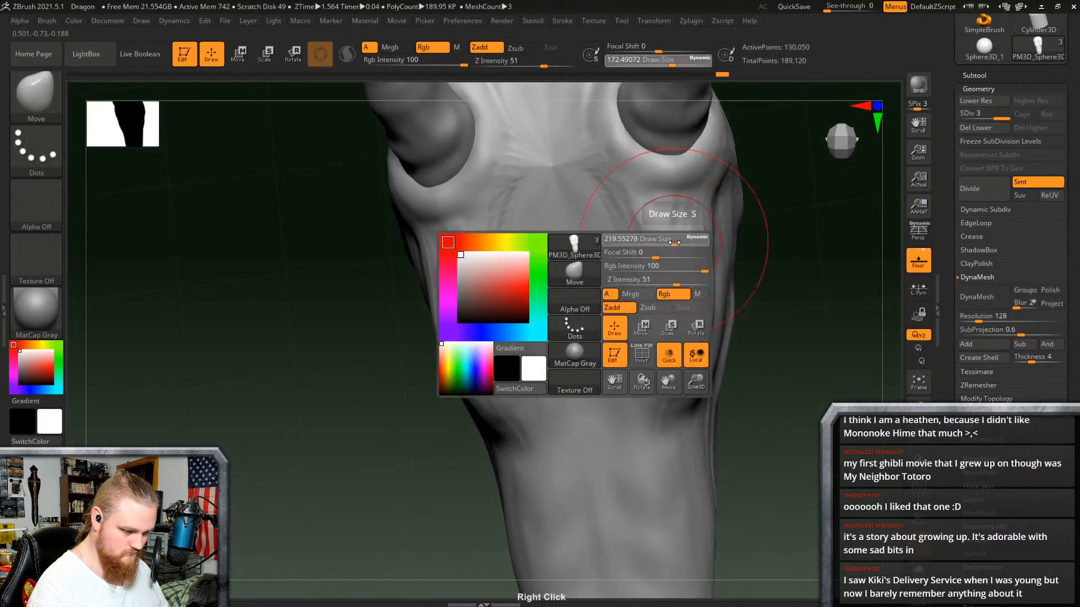
pyautogui.moveTo(674, 243); pyautogui.dragTo(677, 243)
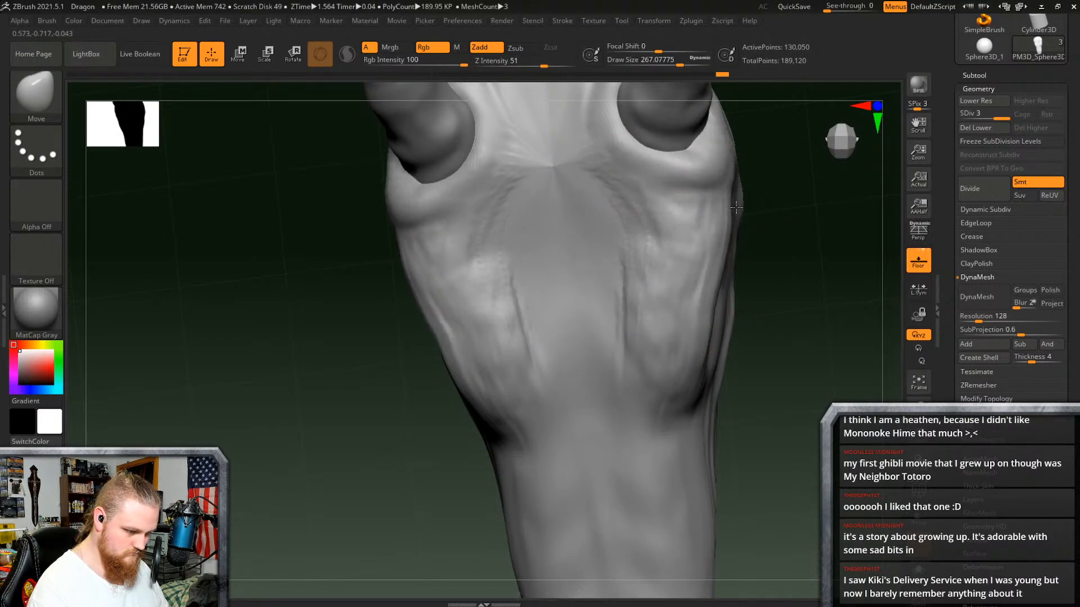
pyautogui.moveTo(736, 207); pyautogui.dragTo(708, 179, button='right')
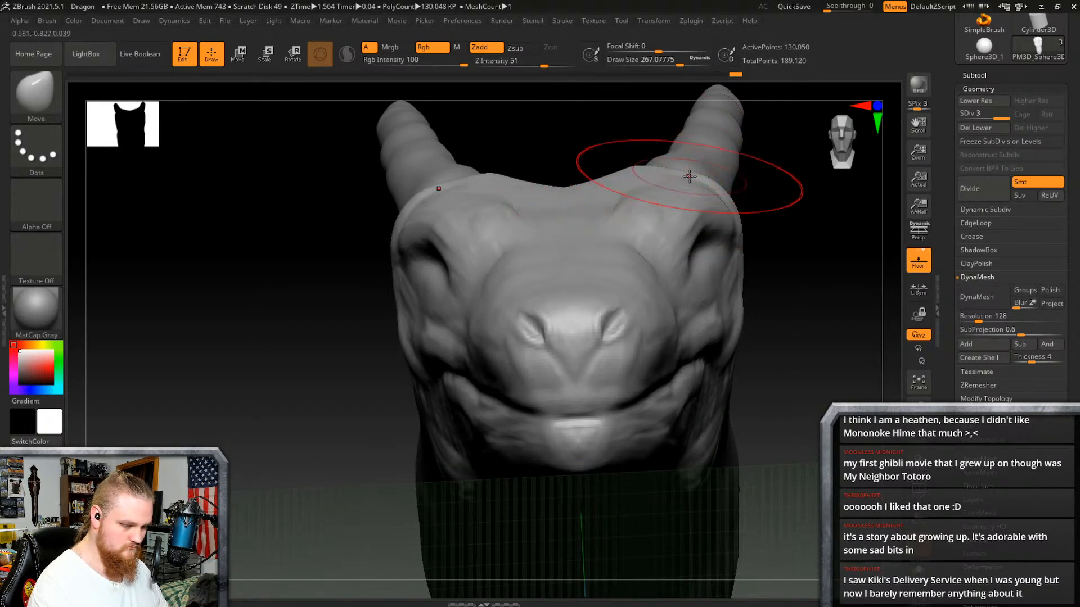
pyautogui.moveTo(689, 176); pyautogui.dragTo(729, 210, button='right')
pyautogui.keyDown('alt'); pyautogui.moveTo(775, 233); pyautogui.dragTo(514, 378, button='right'); pyautogui.keyUp('alt')
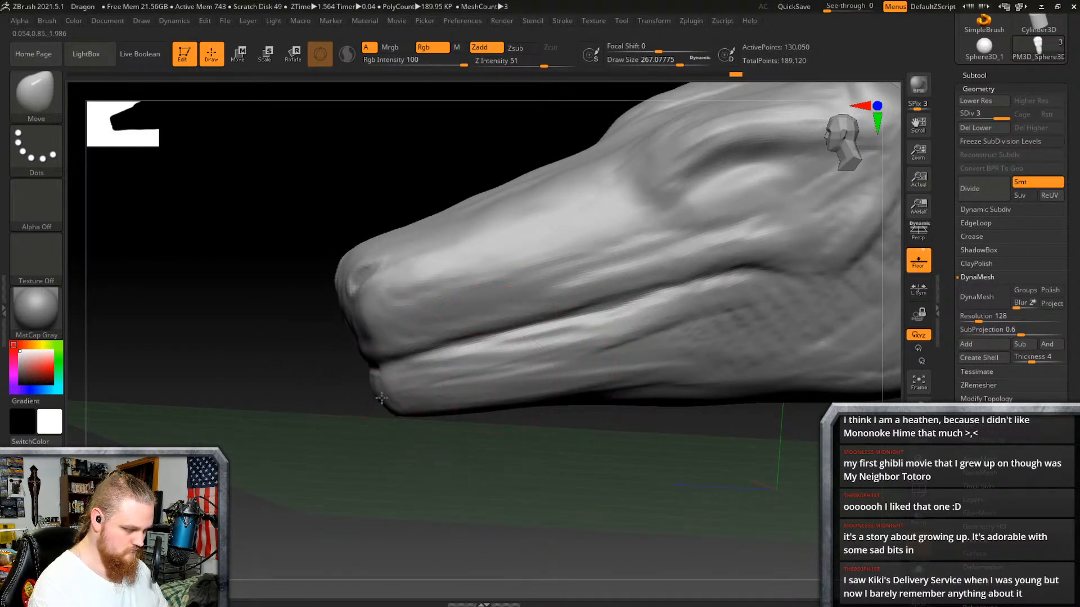
# Step: Reshape the tip of the lower jaw with the Move brush, reducing the draw size to about 97 and settling on about 133
pyautogui.rightClick(400, 404)
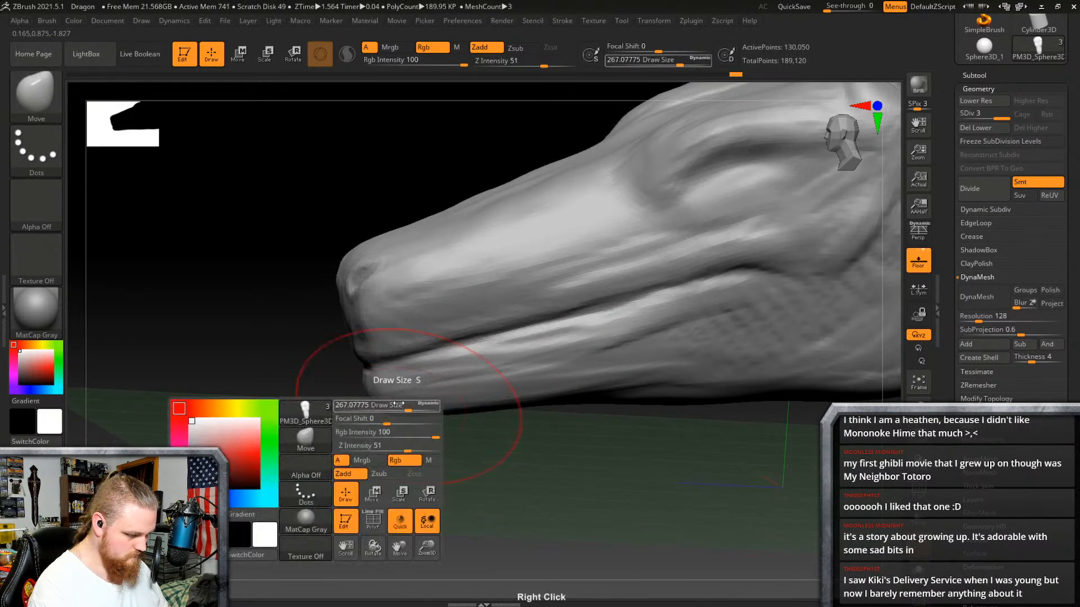
pyautogui.moveTo(395, 405); pyautogui.dragTo(369, 409)
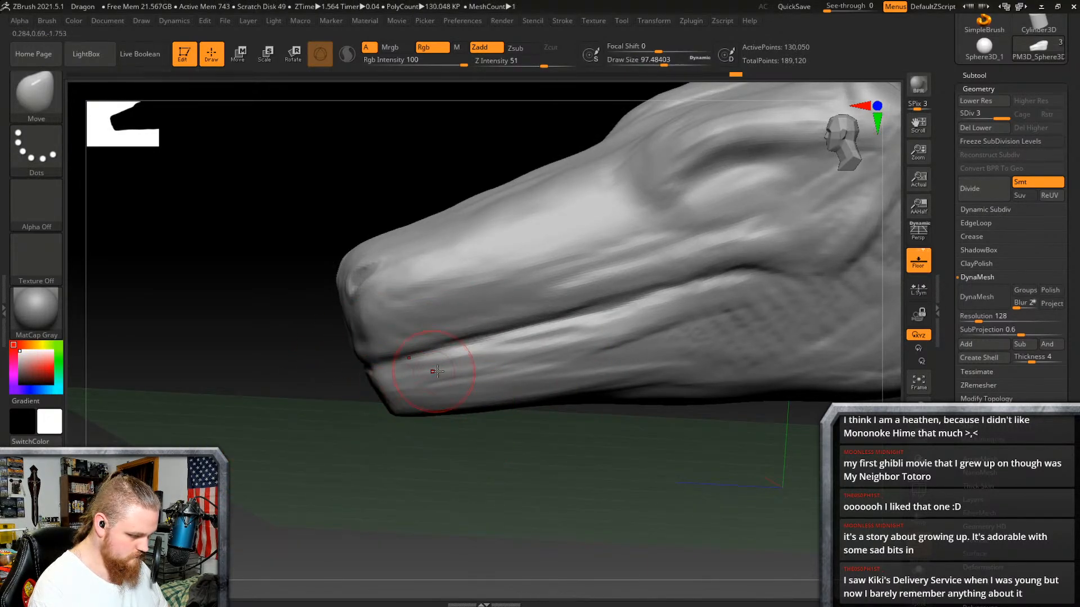
pyautogui.press('ctrl')
pyautogui.rightClick(392, 405)
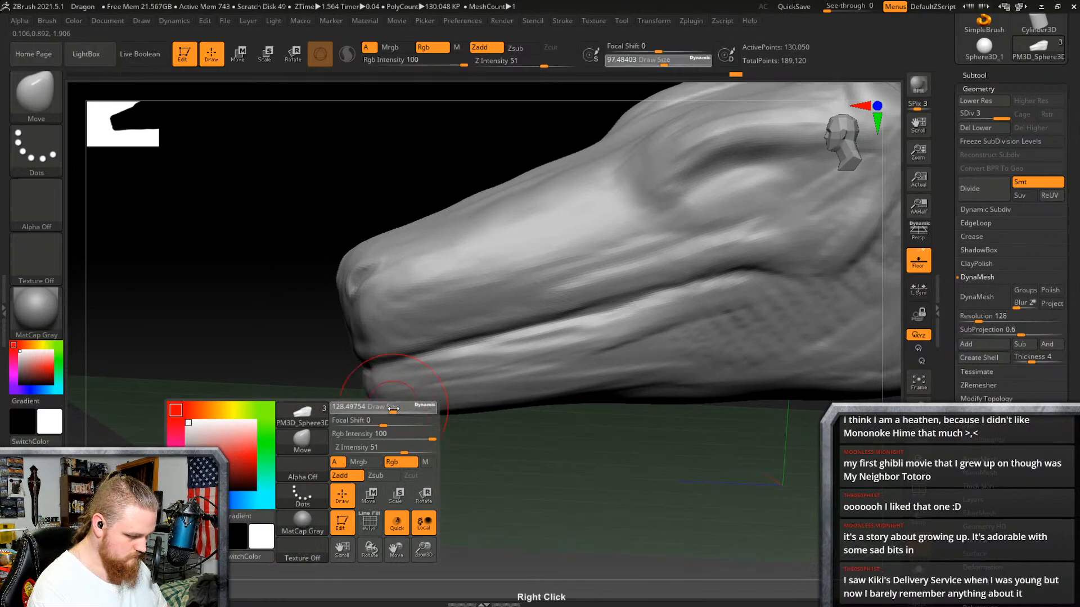
pyautogui.moveTo(394, 409); pyautogui.dragTo(383, 403)
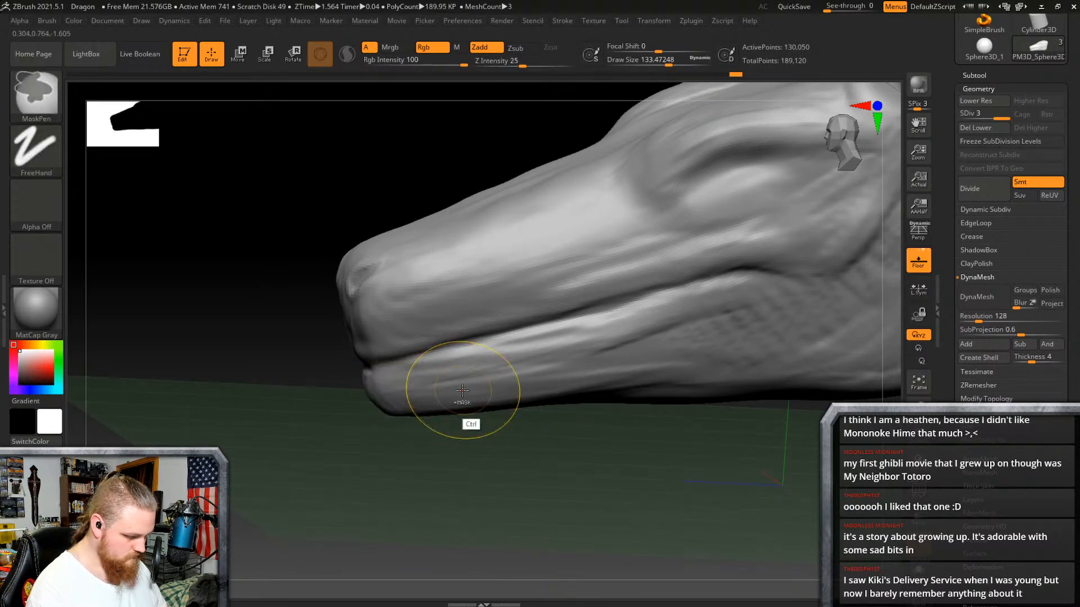
pyautogui.keyDown('shift'); pyautogui.moveTo(457, 393); pyautogui.dragTo(449, 401, button='right'); pyautogui.keyUp('shift')
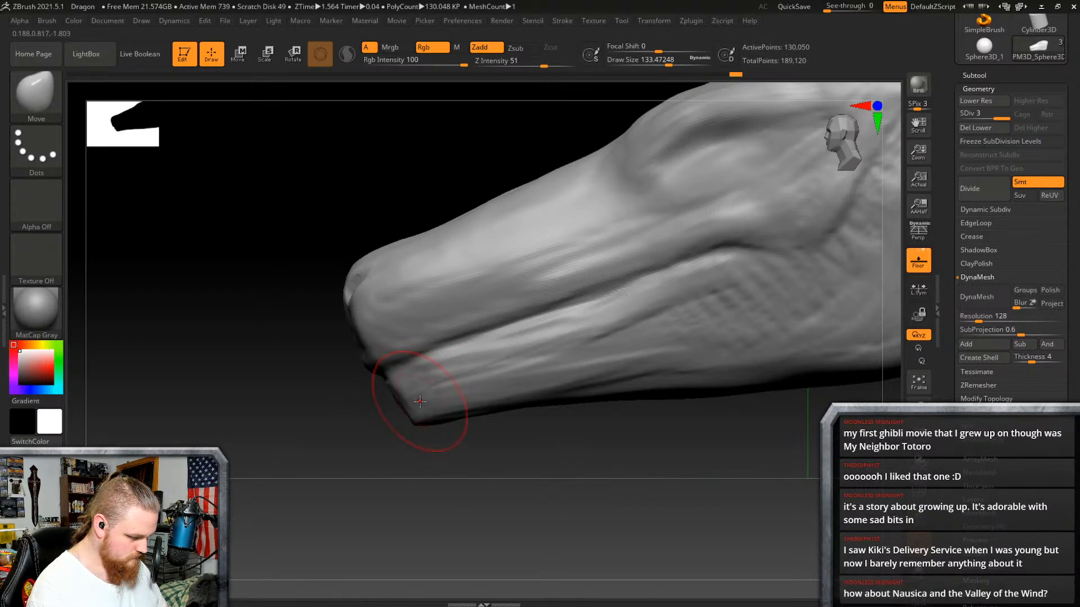
pyautogui.keyDown('shift'); pyautogui.moveTo(420, 401); pyautogui.dragTo(431, 390, button='right'); pyautogui.keyUp('shift')
# Step: Adjust the chin and the underside of the lower jaw with the Move brush, raising the draw size to about 179
pyautogui.moveTo(381, 419)
pyautogui.mouseDown(button='right')
pyautogui.moveTo(518, 338)
pyautogui.moveTo(624, 326)
pyautogui.moveTo(631, 262)
pyautogui.moveTo(596, 280)
pyautogui.moveTo(644, 218)
pyautogui.moveTo(549, 239)
pyautogui.moveTo(664, 254)
pyautogui.mouseUp(button='right')
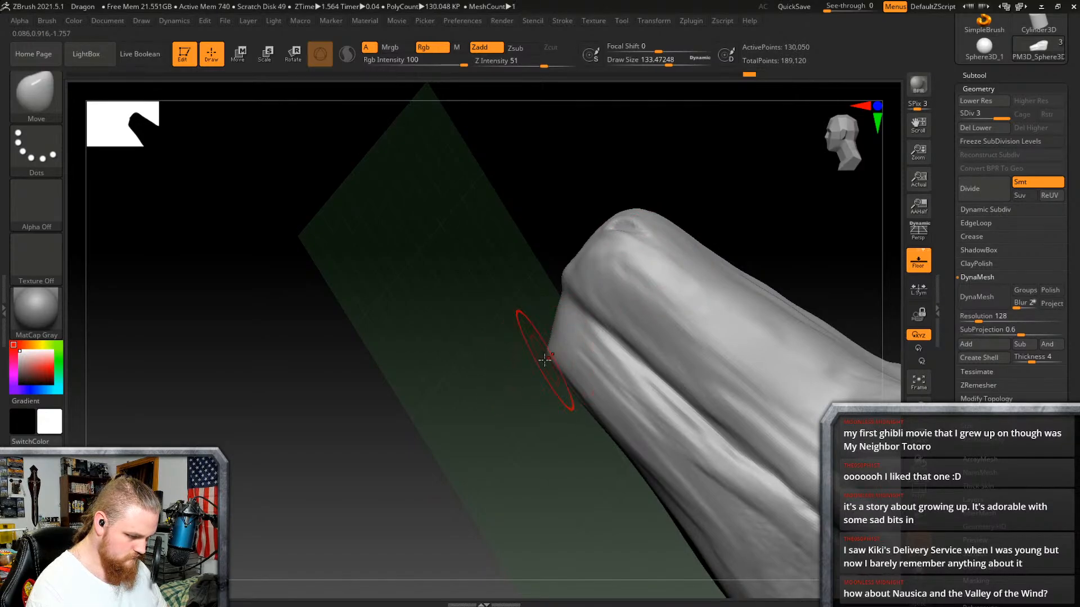
pyautogui.moveTo(553, 361)
pyautogui.mouseDown(button='right')
pyautogui.moveTo(553, 351)
pyautogui.moveTo(630, 373)
pyautogui.moveTo(706, 366)
pyautogui.moveTo(748, 321)
pyautogui.moveTo(730, 212)
pyautogui.moveTo(757, 200)
pyautogui.moveTo(752, 221)
pyautogui.moveTo(731, 210)
pyautogui.moveTo(742, 166)
pyautogui.mouseUp(button='right')
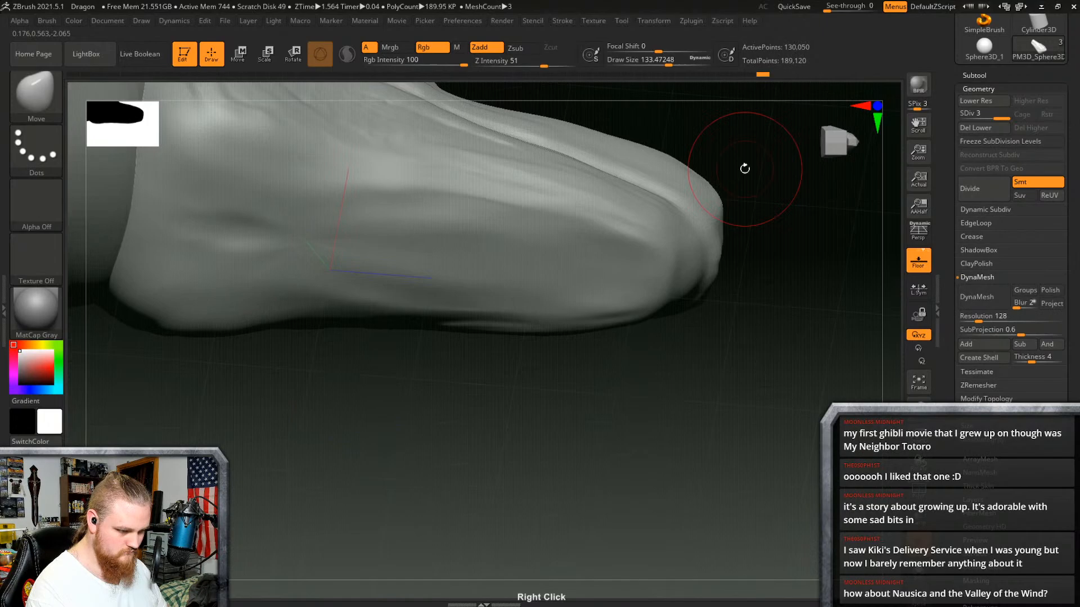
pyautogui.rightClick(654, 222)
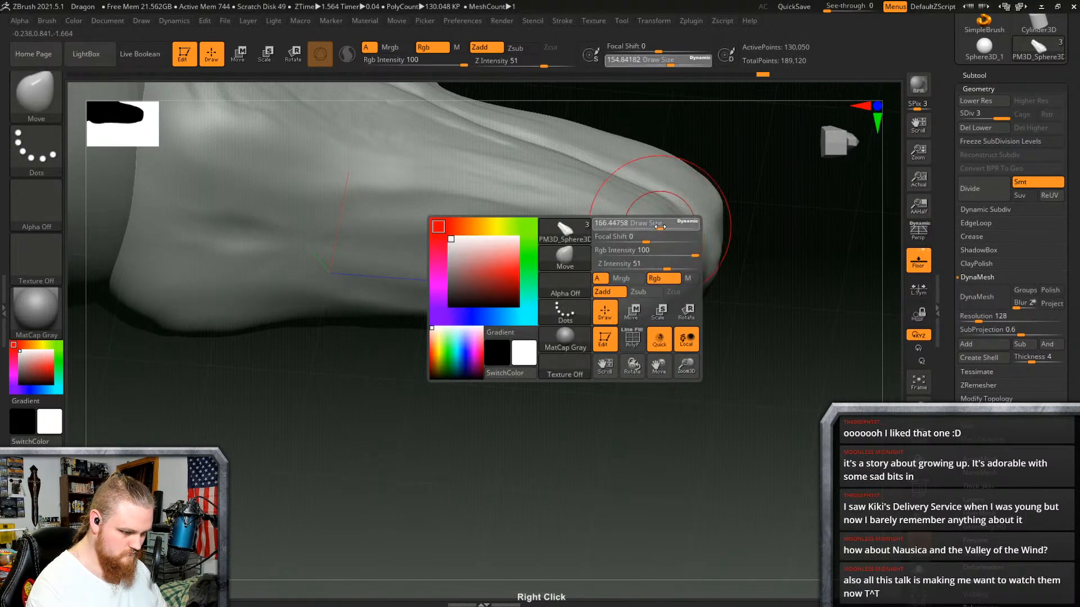
pyautogui.moveTo(659, 226); pyautogui.dragTo(660, 218)
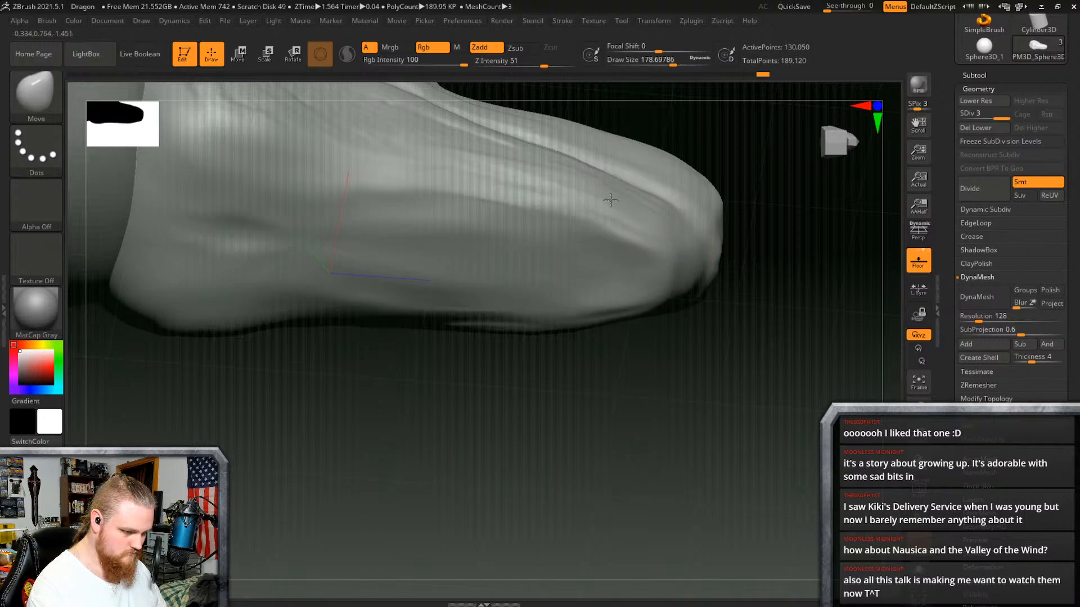
pyautogui.moveTo(542, 182); pyautogui.dragTo(700, 295, button='right')
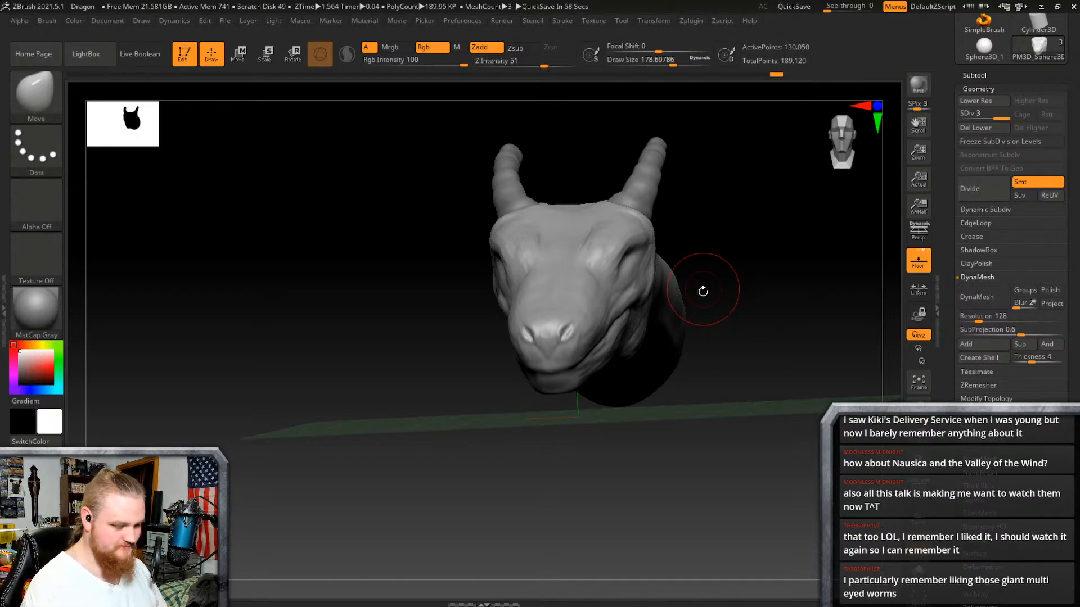
pyautogui.moveTo(703, 291)
pyautogui.mouseDown(button='right')
pyautogui.moveTo(682, 302)
pyautogui.moveTo(692, 306)
pyautogui.moveTo(699, 282)
pyautogui.moveTo(669, 379)
pyautogui.moveTo(764, 360)
pyautogui.moveTo(770, 281)
pyautogui.moveTo(744, 285)
pyautogui.moveTo(783, 299)
pyautogui.moveTo(767, 302)
pyautogui.mouseUp(button='right')
# Step: Set the draw size to about 149 and smooth the cheek, the area behind the mouth corner and the side of the snout
pyautogui.rightClick(702, 334)
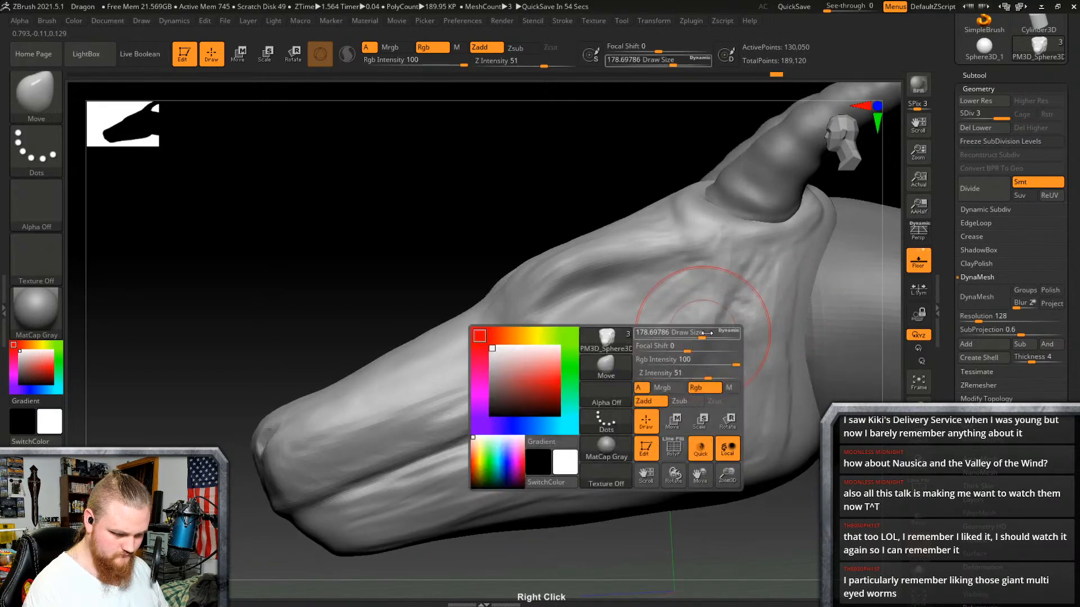
pyautogui.moveTo(704, 336); pyautogui.dragTo(731, 308)
pyautogui.rightClick(737, 306)
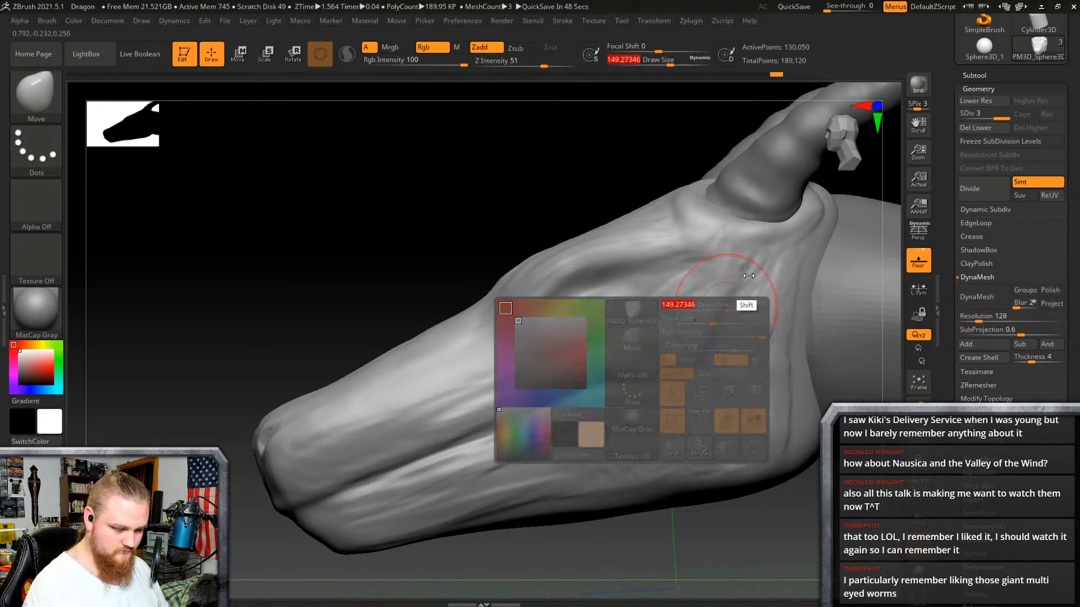
pyautogui.press('shift')
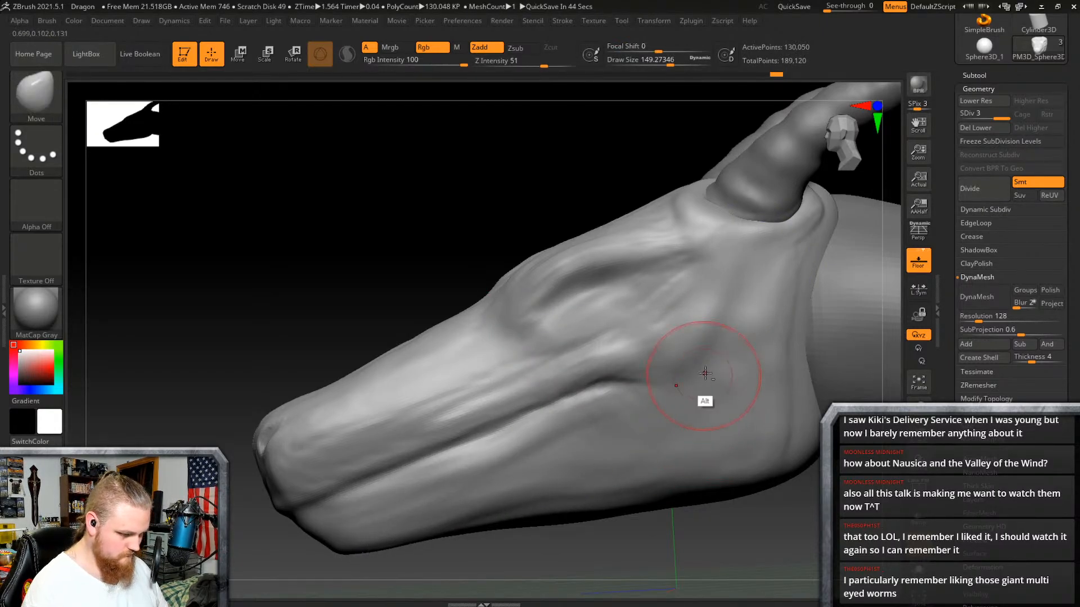
pyautogui.moveTo(701, 397)
pyautogui.mouseDown(button='right')
pyautogui.moveTo(735, 282)
pyautogui.moveTo(676, 330)
pyautogui.moveTo(706, 243)
pyautogui.moveTo(728, 319)
pyautogui.mouseUp(button='right')
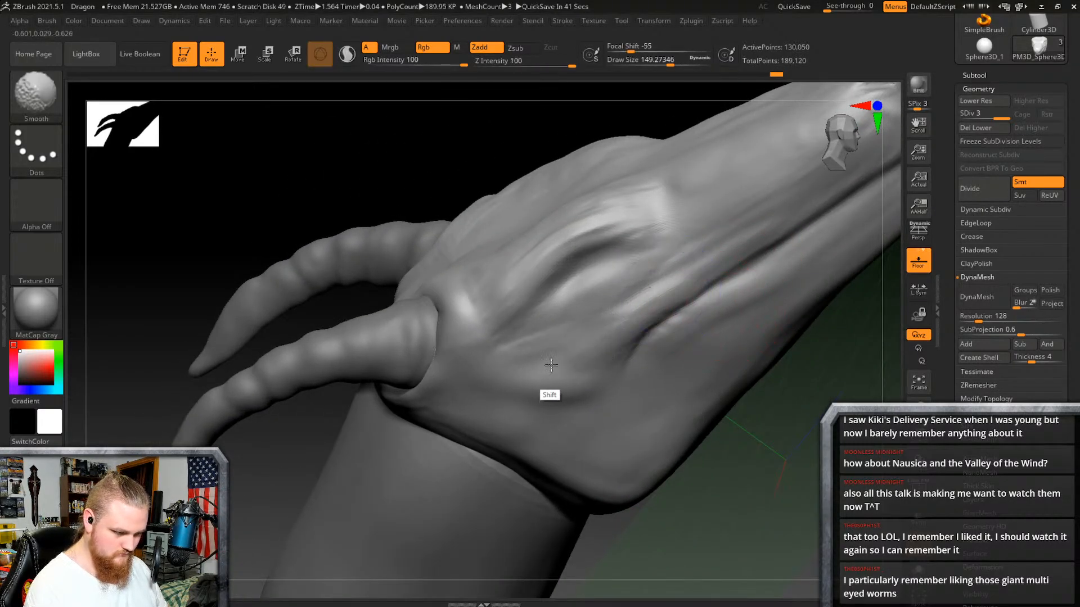
pyautogui.moveTo(591, 289)
pyautogui.mouseDown(button='right')
pyautogui.moveTo(740, 217)
pyautogui.moveTo(724, 282)
pyautogui.moveTo(735, 338)
pyautogui.moveTo(439, 456)
pyautogui.moveTo(629, 366)
pyautogui.mouseUp(button='right')
pyautogui.press('shift')
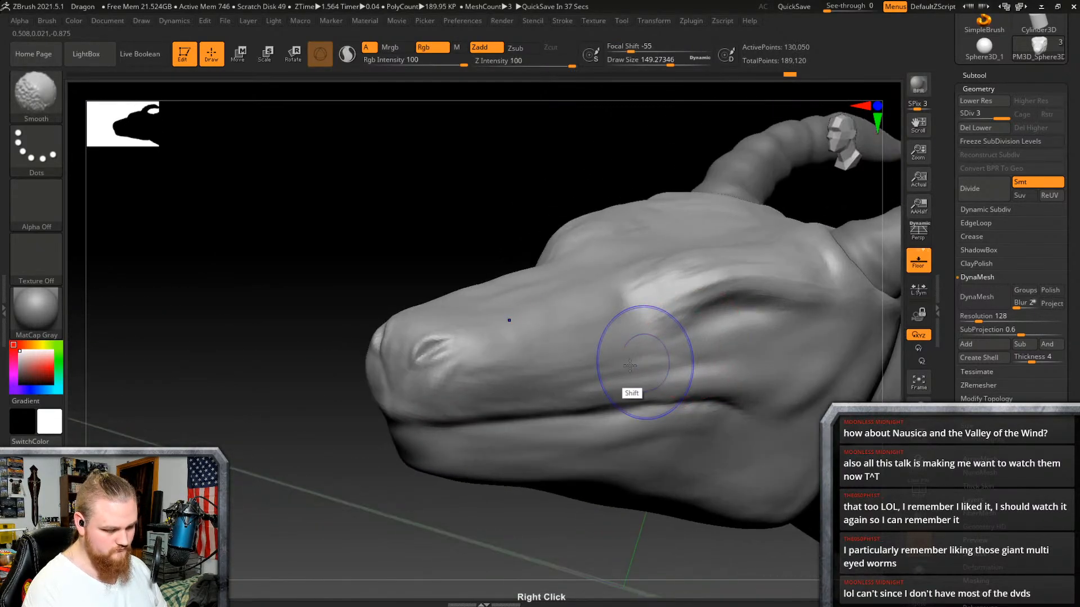
pyautogui.moveTo(578, 337)
pyautogui.mouseDown(button='right')
pyautogui.moveTo(590, 349)
pyautogui.moveTo(687, 313)
pyautogui.moveTo(680, 342)
pyautogui.moveTo(798, 360)
pyautogui.moveTo(748, 394)
pyautogui.moveTo(656, 402)
pyautogui.moveTo(549, 444)
pyautogui.moveTo(735, 352)
pyautogui.moveTo(752, 307)
pyautogui.moveTo(735, 330)
pyautogui.moveTo(757, 349)
pyautogui.moveTo(786, 299)
pyautogui.moveTo(670, 337)
pyautogui.moveTo(699, 321)
pyautogui.moveTo(723, 350)
pyautogui.moveTo(663, 361)
pyautogui.moveTo(568, 563)
pyautogui.moveTo(622, 327)
pyautogui.moveTo(598, 360)
pyautogui.moveTo(656, 308)
pyautogui.moveTo(644, 354)
pyautogui.moveTo(662, 274)
pyautogui.moveTo(663, 290)
pyautogui.mouseUp(button='right')
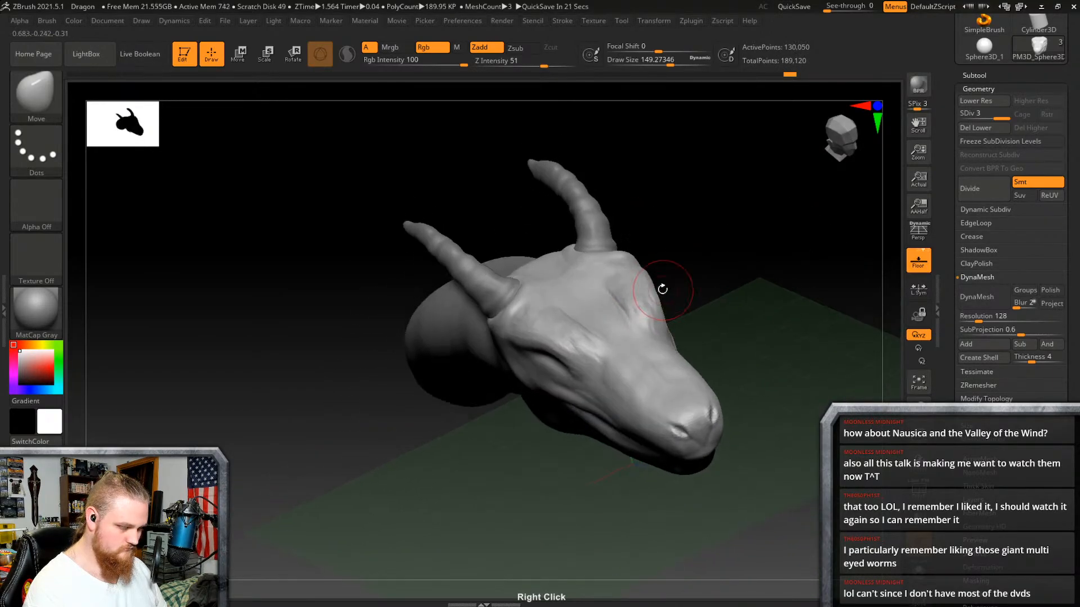
# Step: Select the horns and duplicate their subtool
pyautogui.keyDown('alt'); pyautogui.click(582, 208); pyautogui.keyUp('alt')
pyautogui.moveTo(1074, 253); pyautogui.dragTo(1070, 310, button='right')
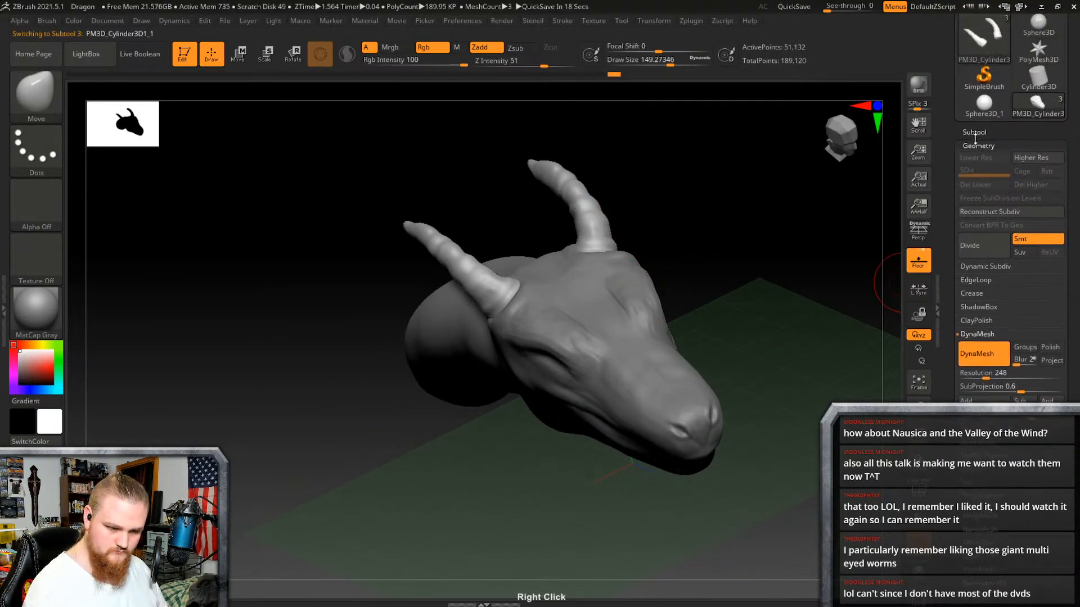
pyautogui.click(973, 133)
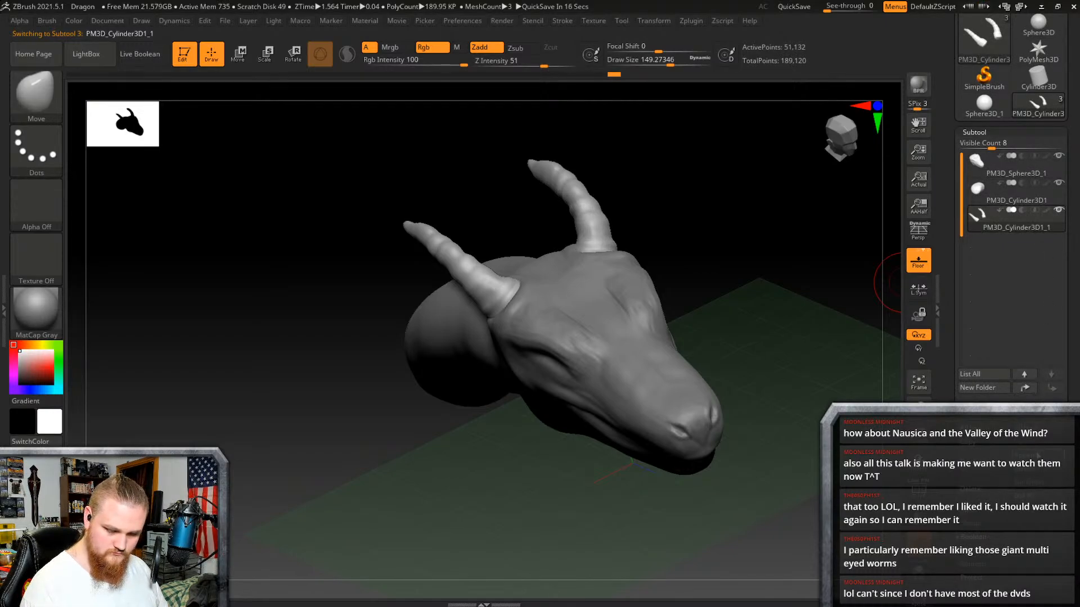
pyautogui.click(983, 455)
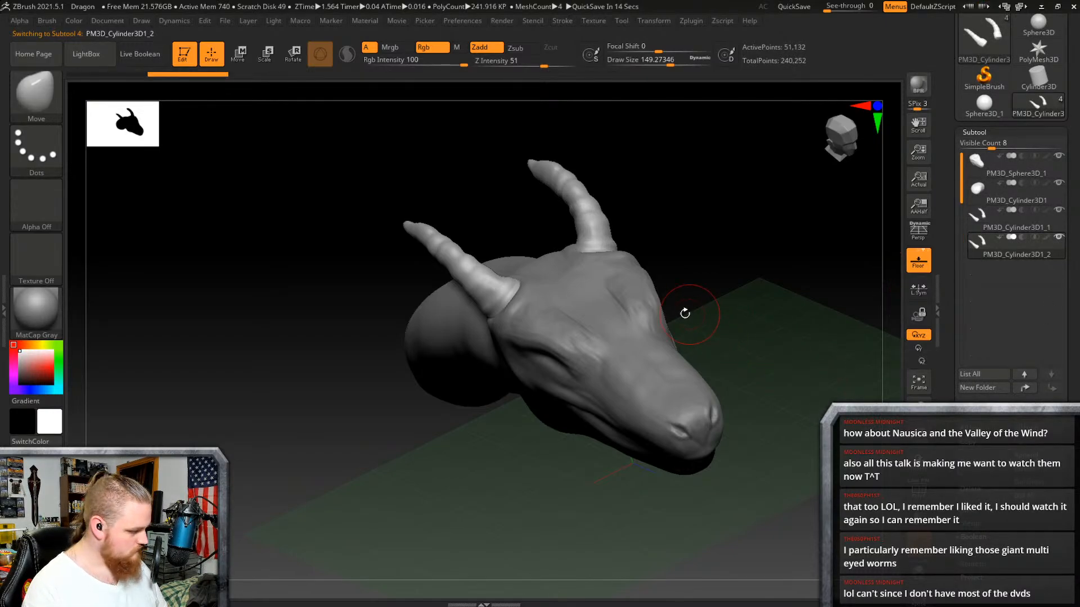
# Step: Move the duplicated horns down by about 0.30 and scale them up evenly
pyautogui.press('w')
pyautogui.moveTo(573, 159); pyautogui.dragTo(580, 184)
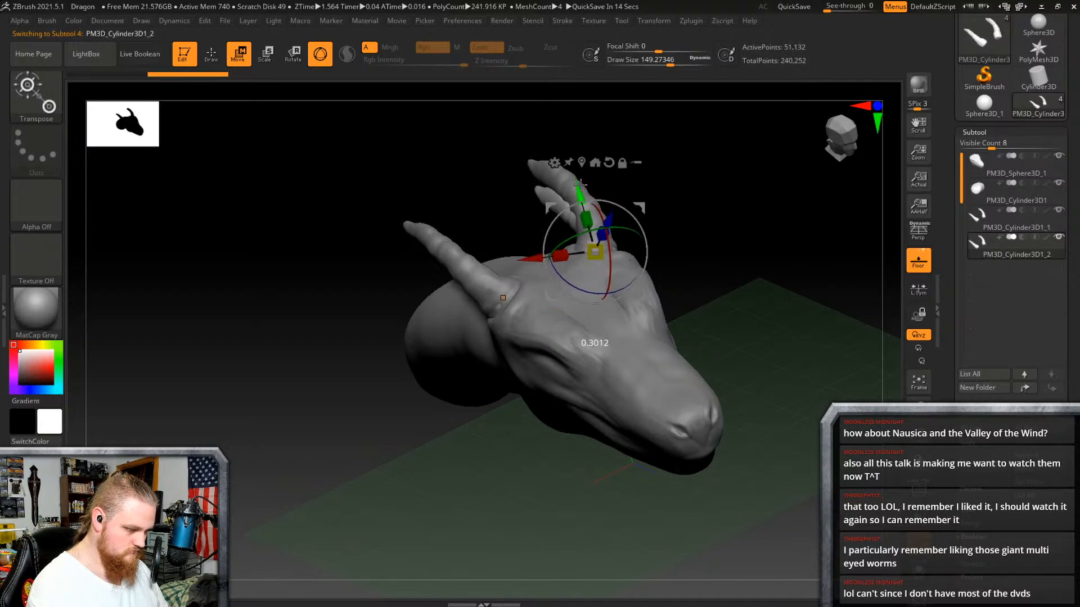
pyautogui.moveTo(582, 179); pyautogui.dragTo(649, 208, button='right')
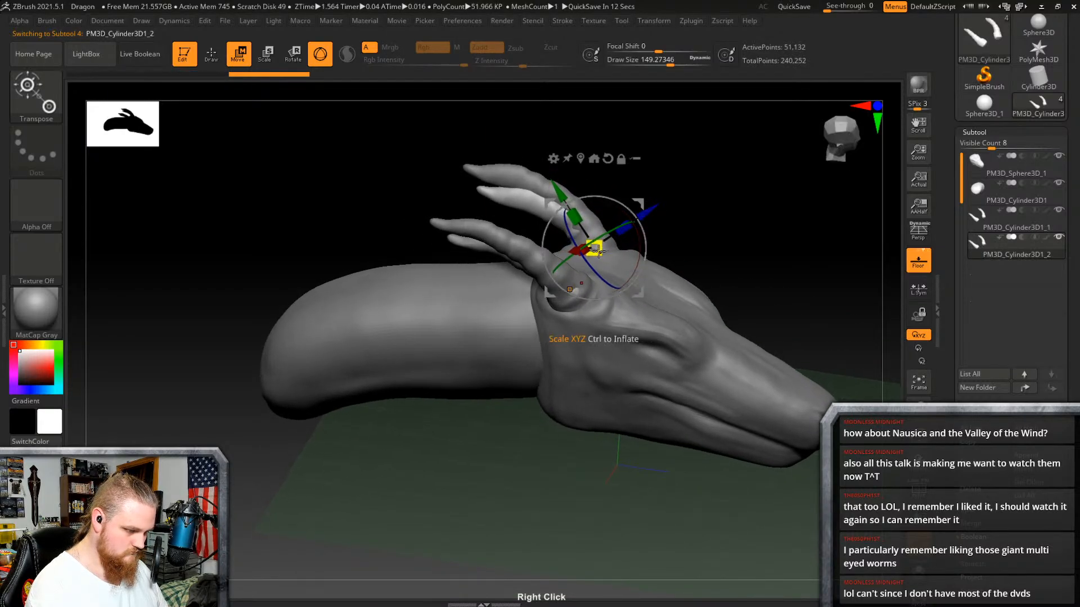
pyautogui.moveTo(594, 247); pyautogui.dragTo(628, 256)
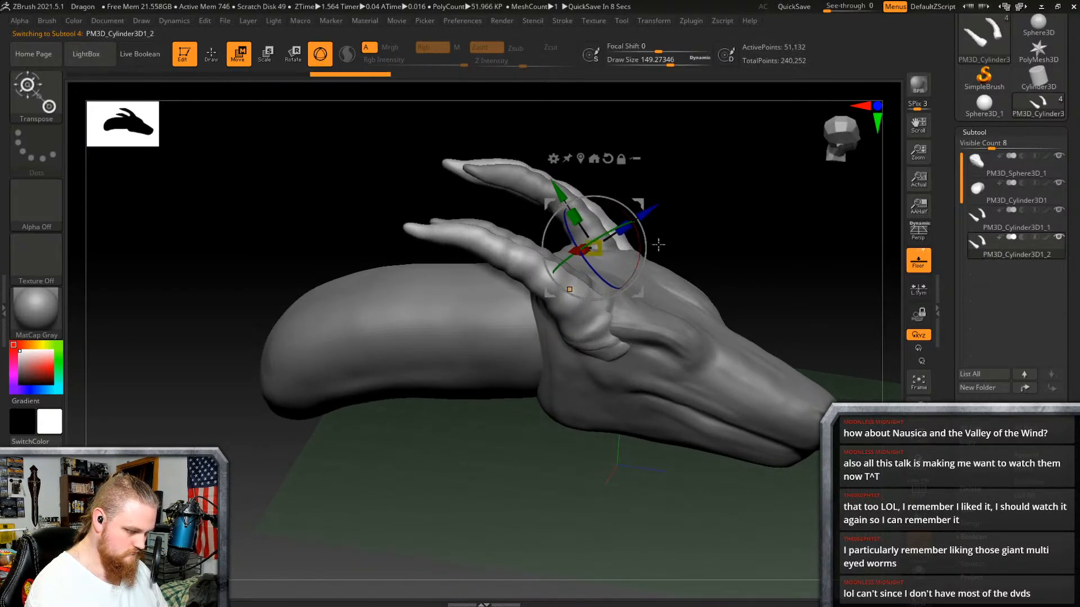
pyautogui.moveTo(658, 246); pyautogui.dragTo(632, 320, button='right')
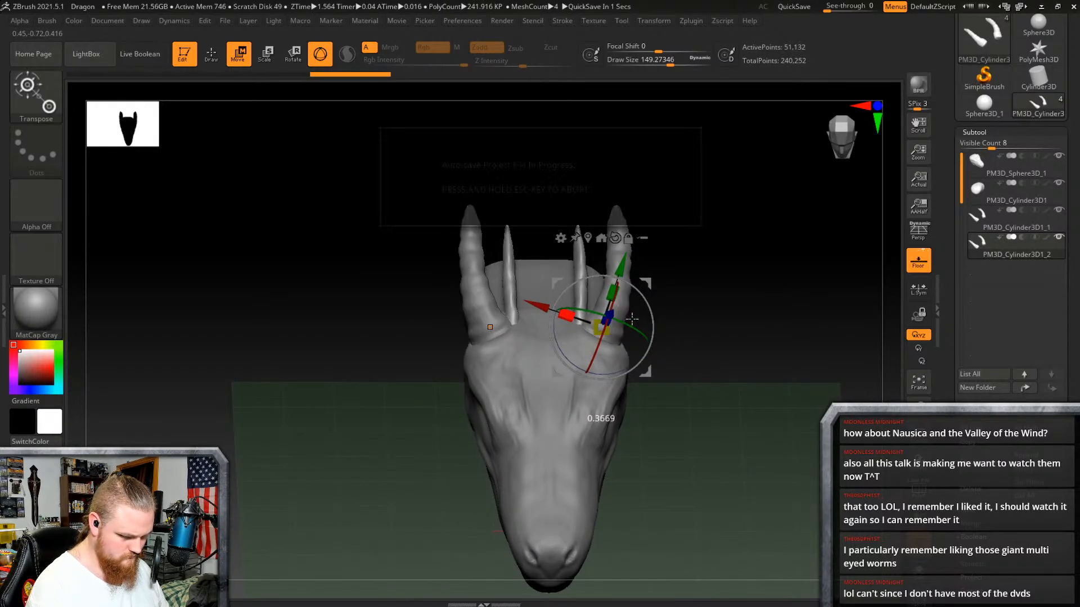
# Step: Undo the last transformation of the duplicated horns and spread them outward to both sides of the head
pyautogui.hotkey('ctrl', 'z')
pyautogui.moveTo(565, 315); pyautogui.dragTo(605, 330)
pyautogui.moveTo(752, 277); pyautogui.dragTo(691, 360, button='right')
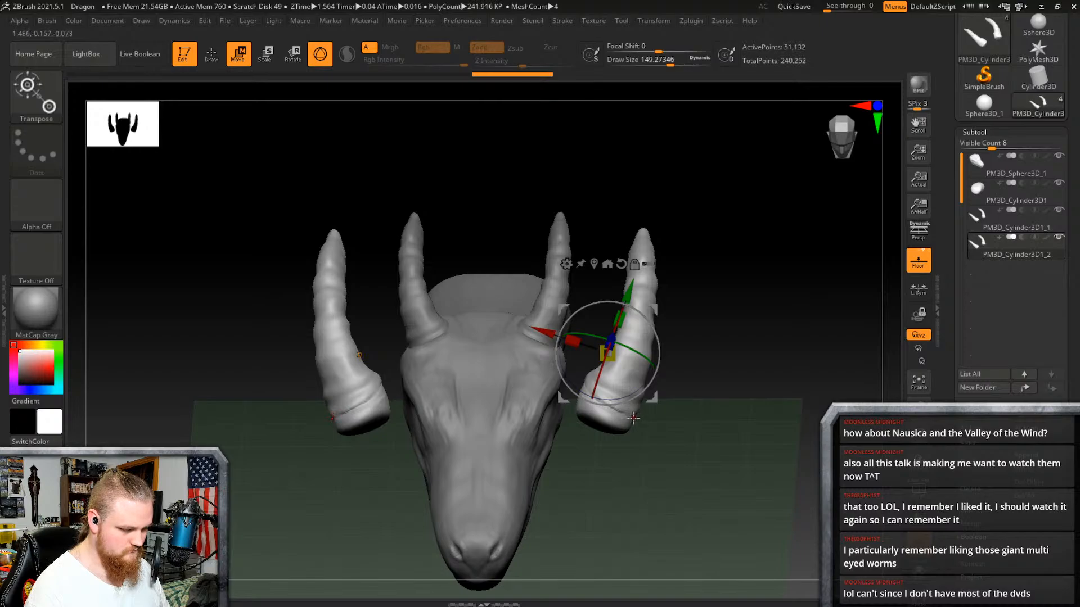
pyautogui.moveTo(634, 418); pyautogui.dragTo(733, 389, button='right')
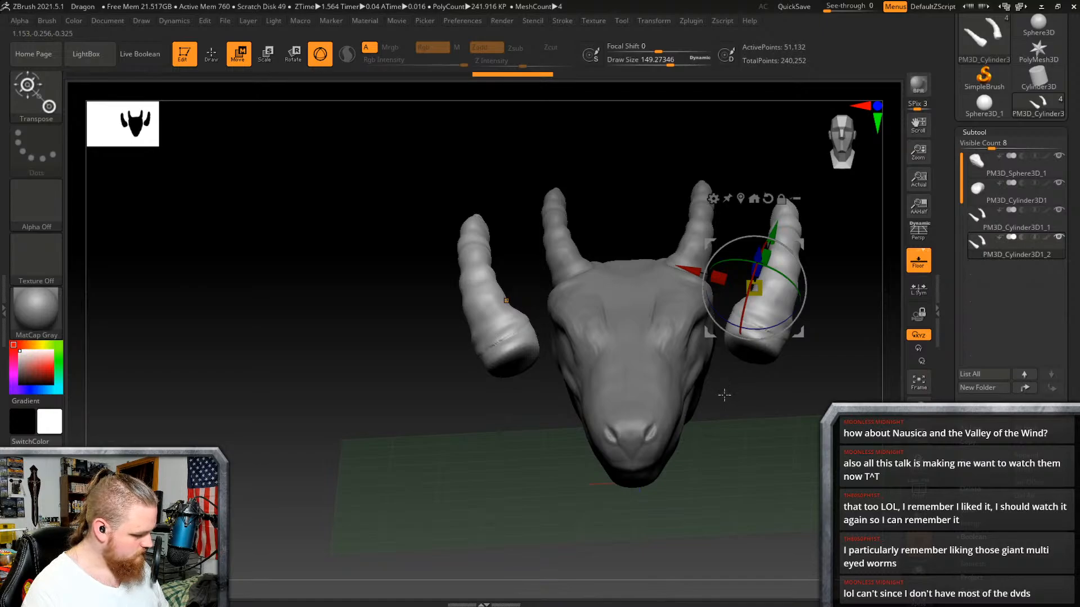
# Step: Try to isolate one of the duplicated horns with a rectangular selection, switching to Draw mode for a second attempt
pyautogui.hotkey('ctrl', 'shift')
pyautogui.moveTo(366, 176)
pyautogui.keyDown('ctrl'); pyautogui.keyDown('shift'); pyautogui.mouseDown()
pyautogui.moveTo(484, 279)
pyautogui.moveTo(571, 394)
pyautogui.mouseUp(); pyautogui.keyUp('shift'); pyautogui.keyUp('ctrl')
pyautogui.hotkey('ctrl', 'shift')
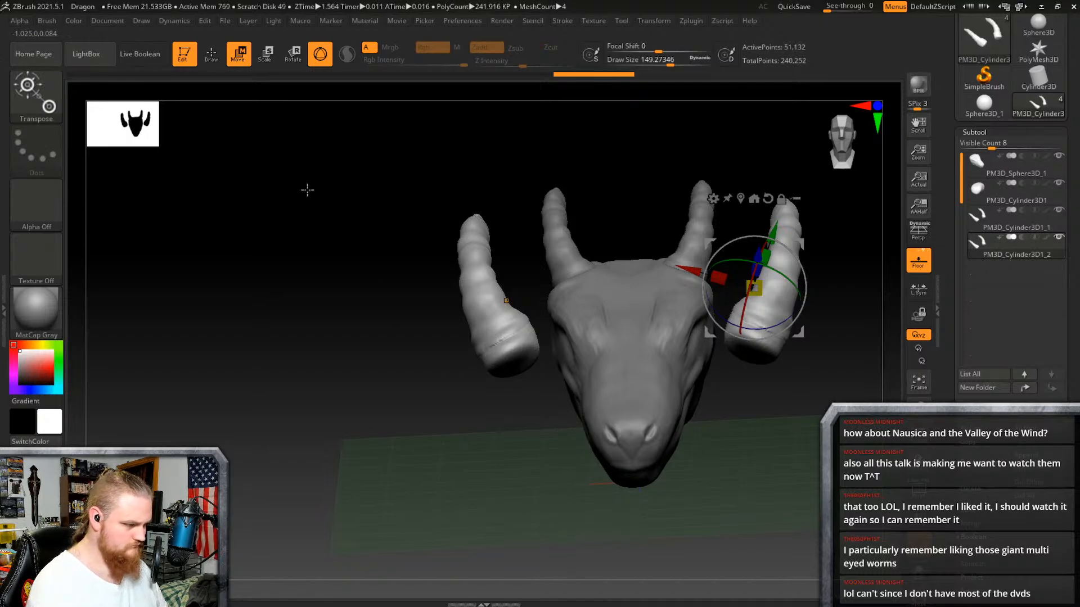
pyautogui.click(211, 52)
pyautogui.keyDown('ctrl'); pyautogui.keyDown('shift'); pyautogui.moveTo(419, 189); pyautogui.dragTo(546, 406); pyautogui.keyUp('shift'); pyautogui.keyUp('ctrl')
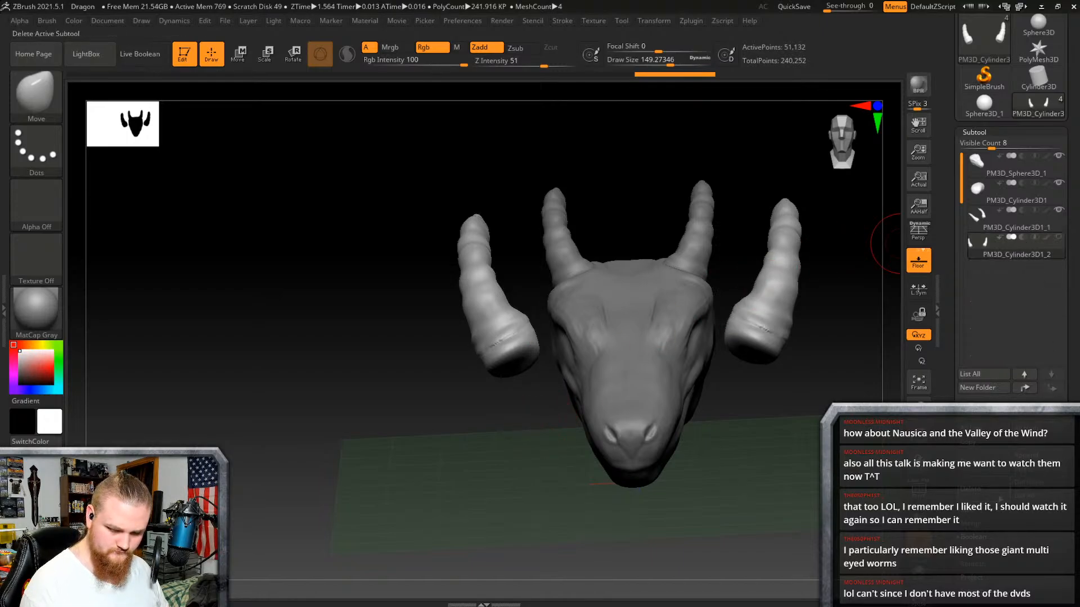
# Step: Delete the duplicated horns' subtool, keeping only the original pair
pyautogui.click(999, 497)
pyautogui.press('Return')
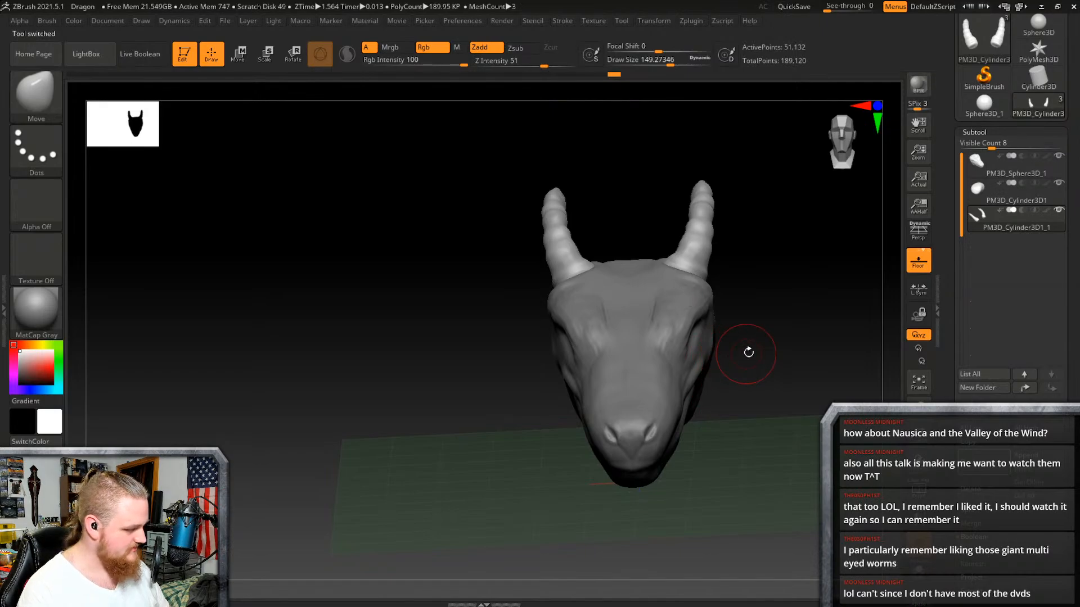
pyautogui.moveTo(781, 340); pyautogui.dragTo(755, 319, button='right')
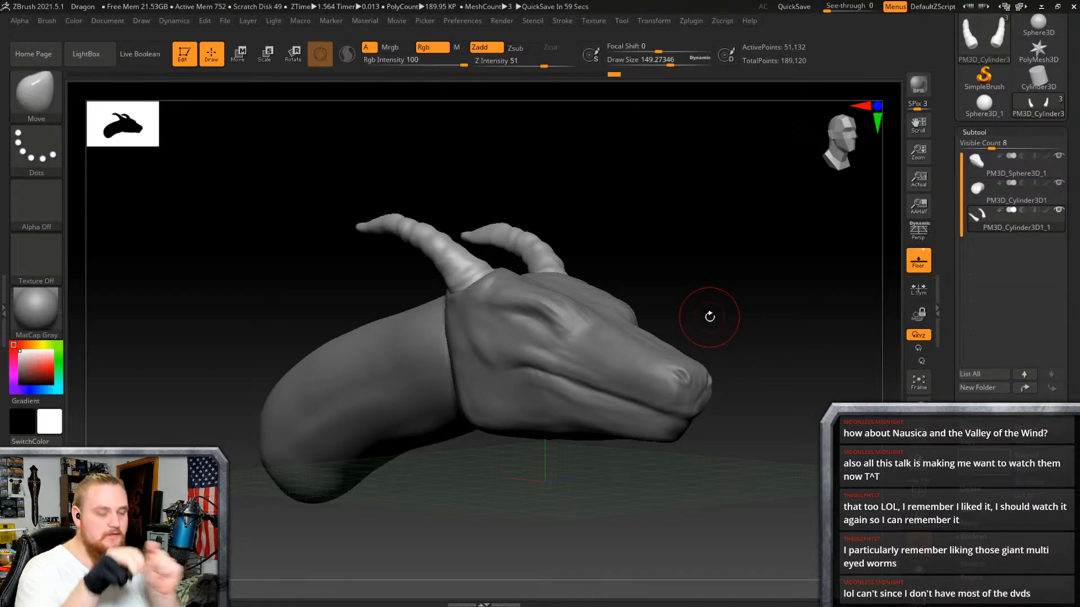
# Step: Append the Sphere3D_1 sphere from the tool picks as a new subtool and make it the active mesh
pyautogui.moveTo(720, 318); pyautogui.dragTo(591, 362, button='right')
pyautogui.keyDown('alt'); pyautogui.moveTo(649, 380); pyautogui.dragTo(717, 365, button='right'); pyautogui.keyUp('alt')
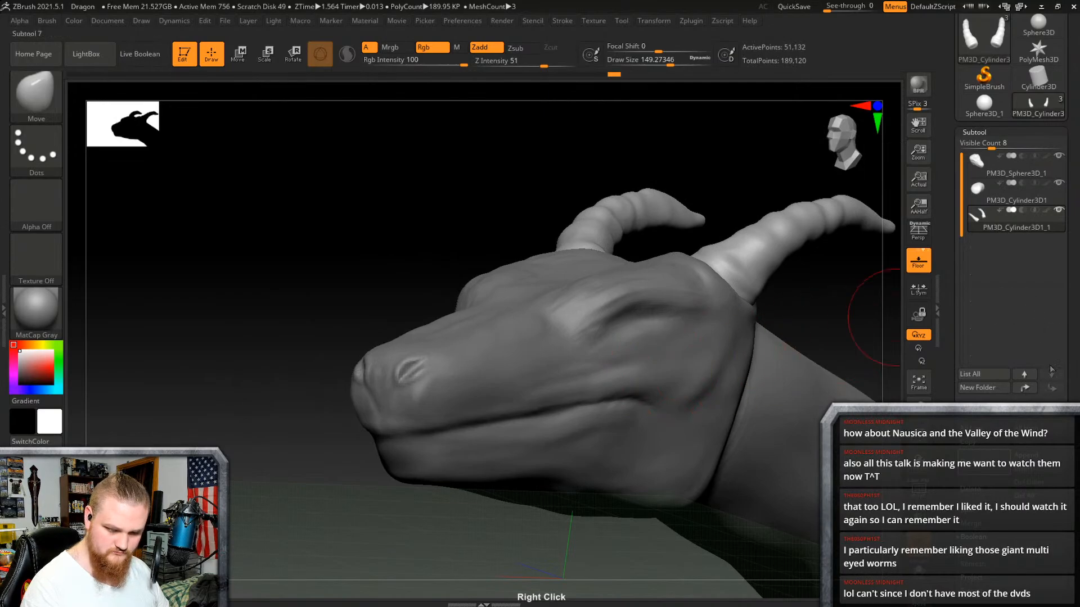
pyautogui.click(1026, 455)
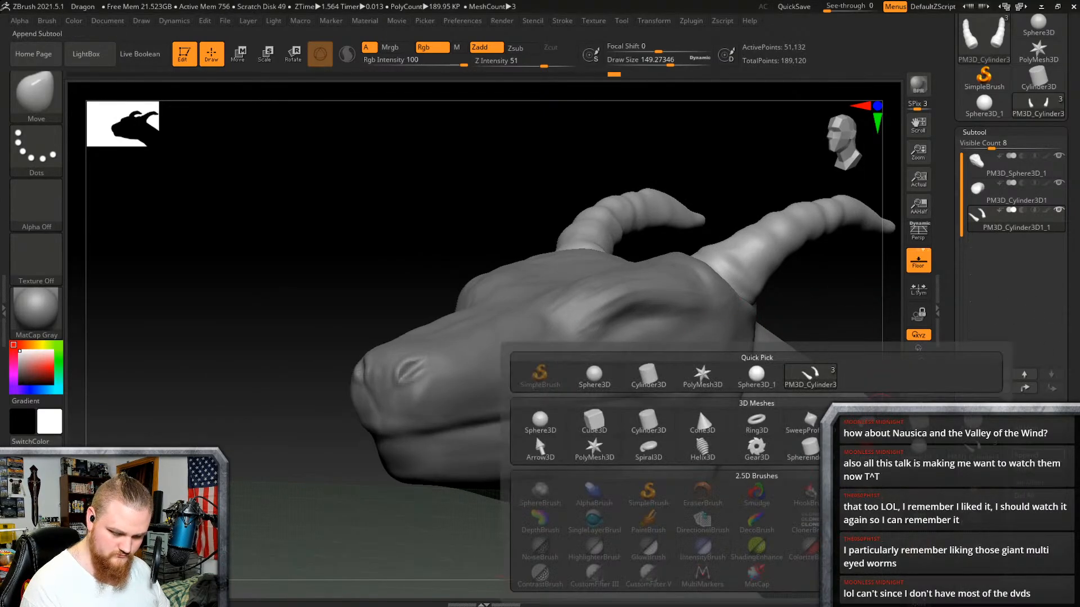
pyautogui.click(758, 376)
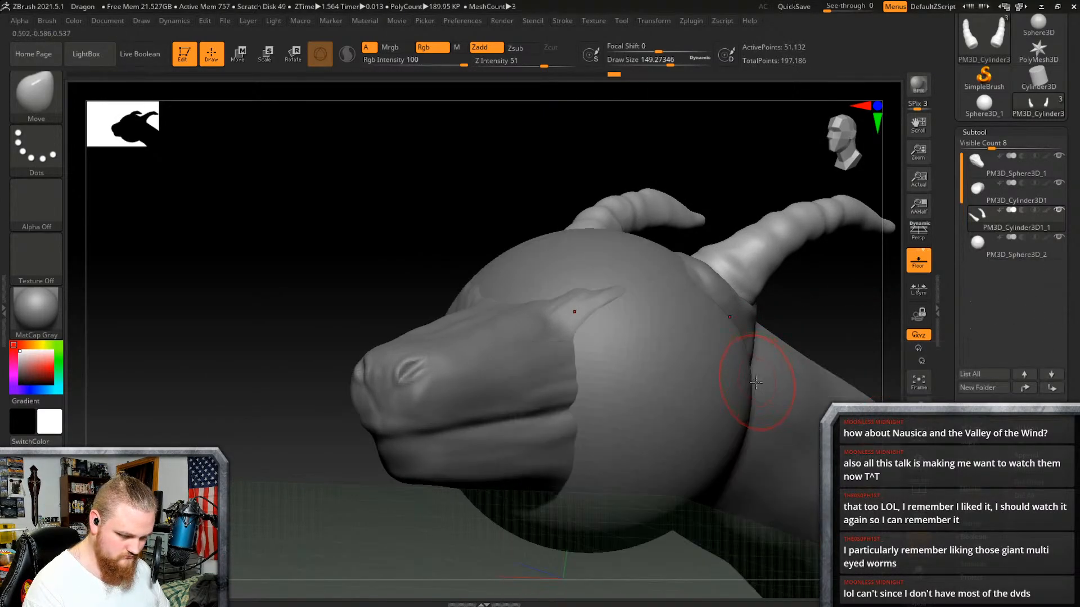
pyautogui.keyDown('alt'); pyautogui.click(657, 422); pyautogui.keyUp('alt')
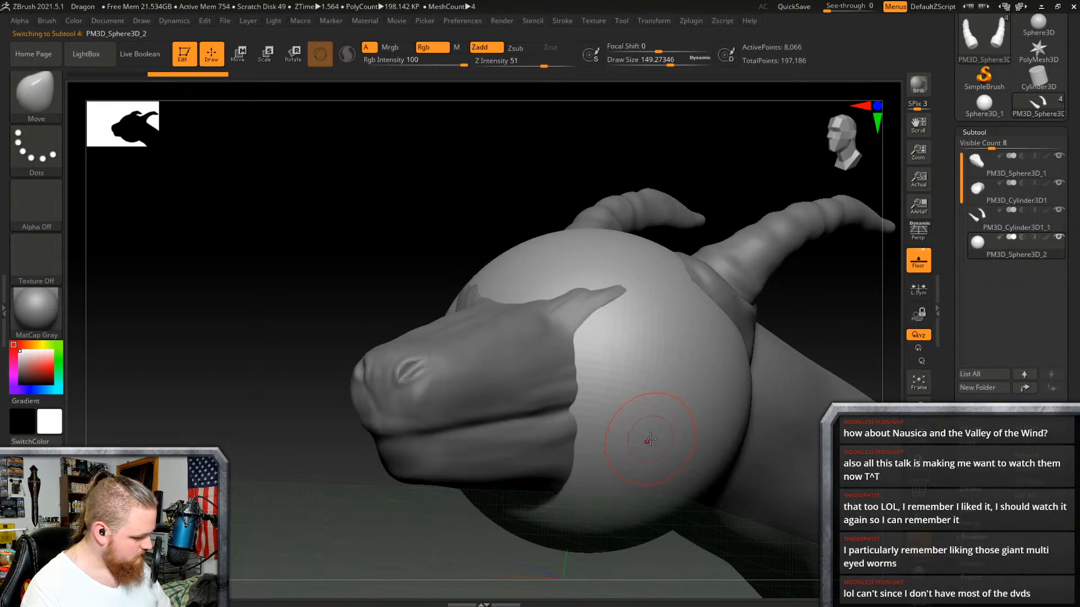
# Step: Scale the sphere down evenly to eyeball size and move it to the eye socket on one side of the head
pyautogui.press('e')
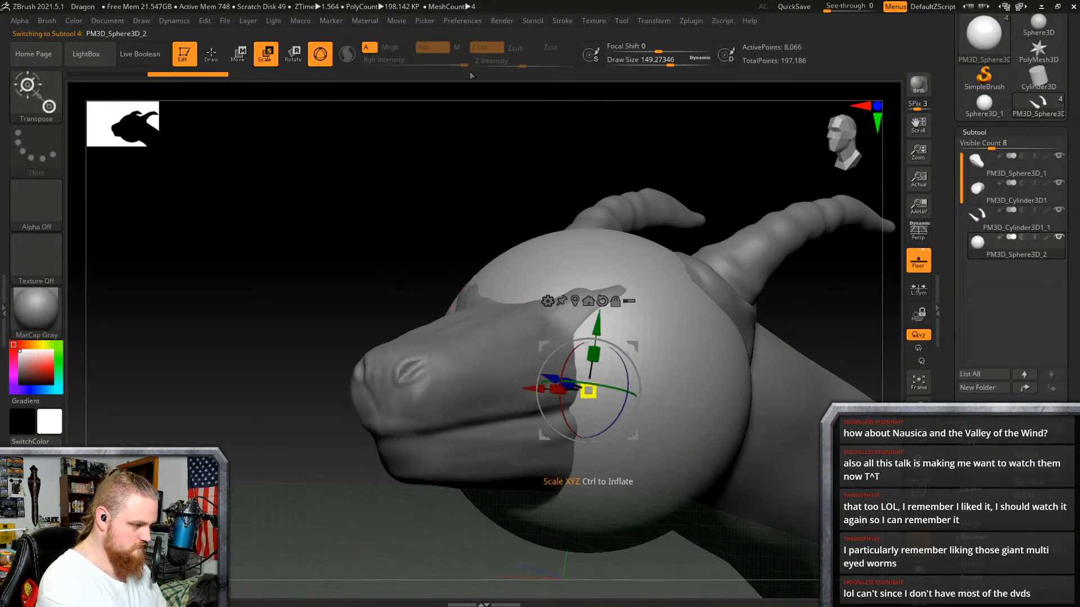
pyautogui.moveTo(595, 376); pyautogui.dragTo(579, 425)
pyautogui.hotkey('ctrl', 'z')
pyautogui.moveTo(652, 327); pyautogui.dragTo(661, 259)
pyautogui.moveTo(605, 319); pyautogui.dragTo(633, 321)
pyautogui.moveTo(634, 321); pyautogui.dragTo(680, 332, button='right')
pyautogui.moveTo(681, 332); pyautogui.dragTo(595, 334)
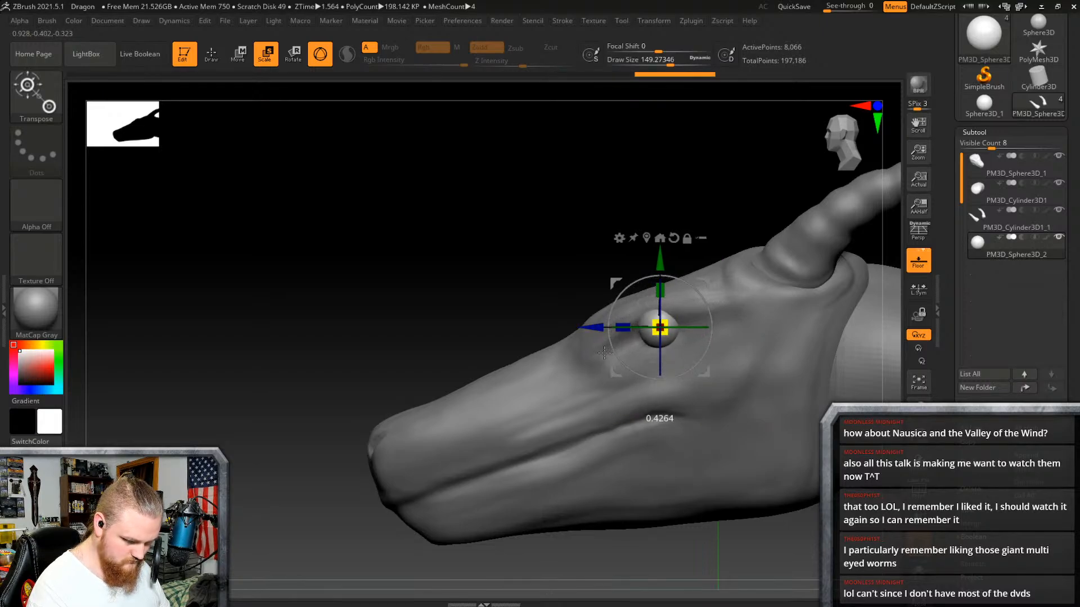
# Step: Resize the eyeball and push it sideways and vertically so it sits inside the eye socket under the brow
pyautogui.moveTo(634, 350); pyautogui.dragTo(745, 297, button='right')
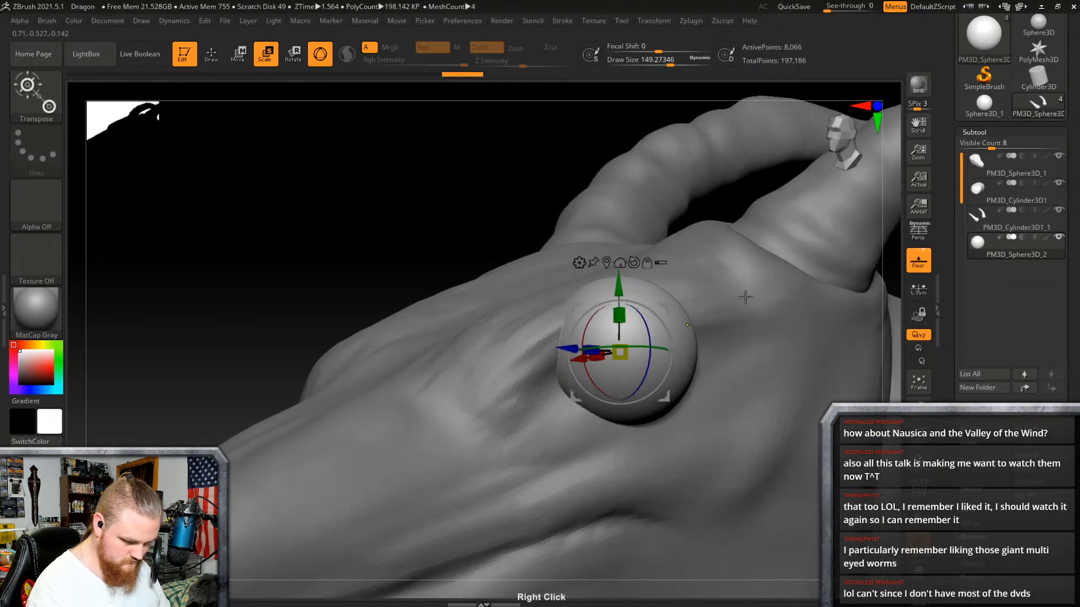
pyautogui.moveTo(628, 353); pyautogui.dragTo(596, 370)
pyautogui.moveTo(655, 347); pyautogui.dragTo(544, 362, button='right')
pyautogui.moveTo(544, 362); pyautogui.dragTo(533, 365)
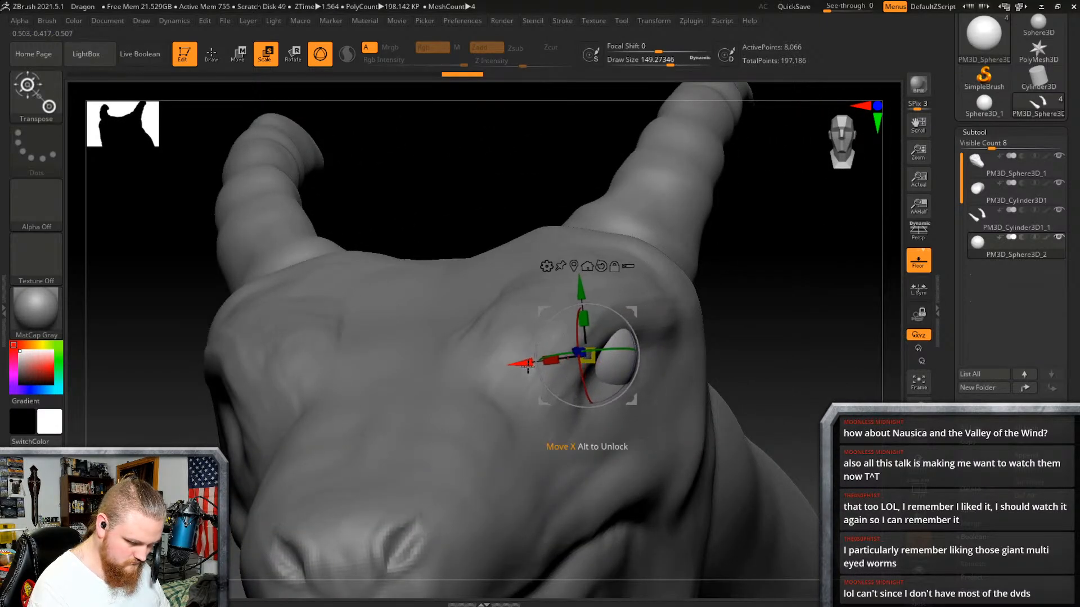
pyautogui.moveTo(528, 365); pyautogui.dragTo(600, 318, button='right')
pyautogui.moveTo(553, 277); pyautogui.dragTo(554, 283)
pyautogui.moveTo(555, 288)
pyautogui.mouseDown(button='right')
pyautogui.moveTo(638, 346)
pyautogui.moveTo(624, 348)
pyautogui.mouseUp(button='right')
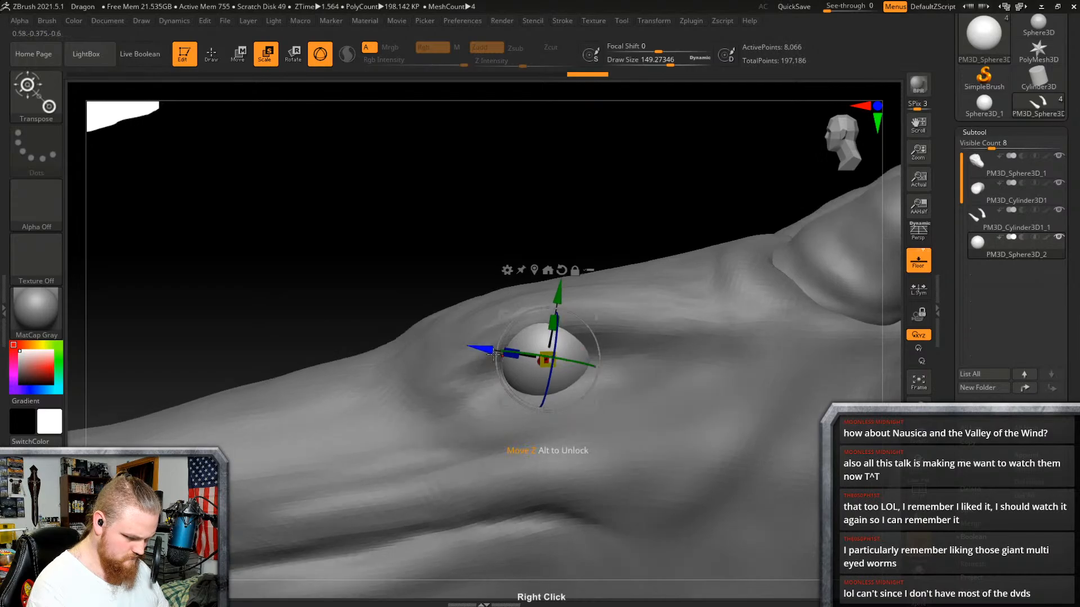
# Step: Shift the eyeball about 0.03 along the length of the head and adjust its size and depth to fit the socket
pyautogui.keyDown('shift'); pyautogui.moveTo(505, 336); pyautogui.dragTo(664, 326, button='right'); pyautogui.keyUp('shift')
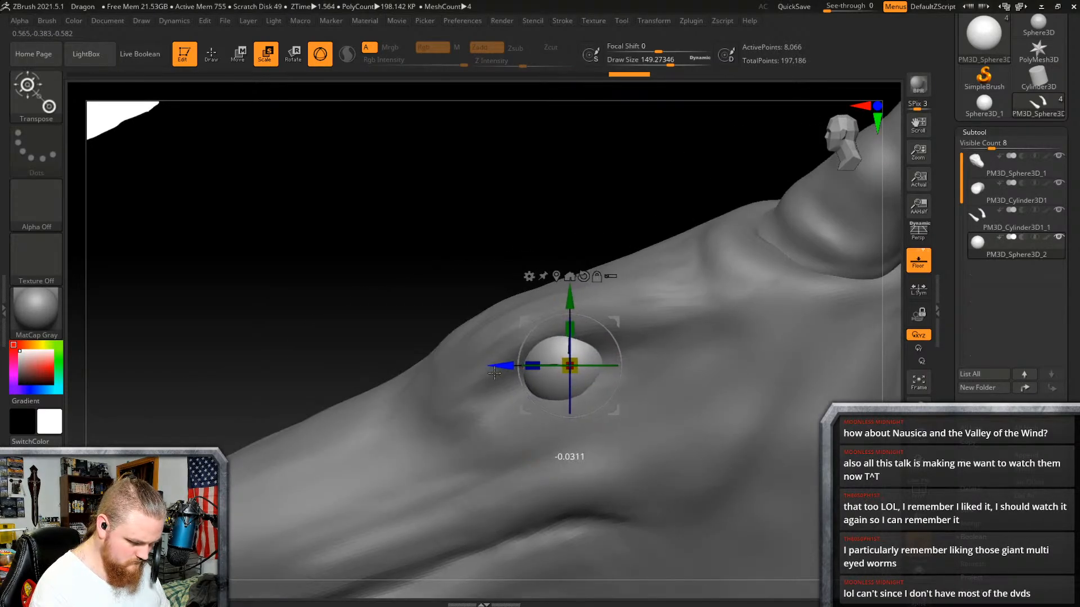
pyautogui.moveTo(495, 373); pyautogui.dragTo(714, 331, button='right')
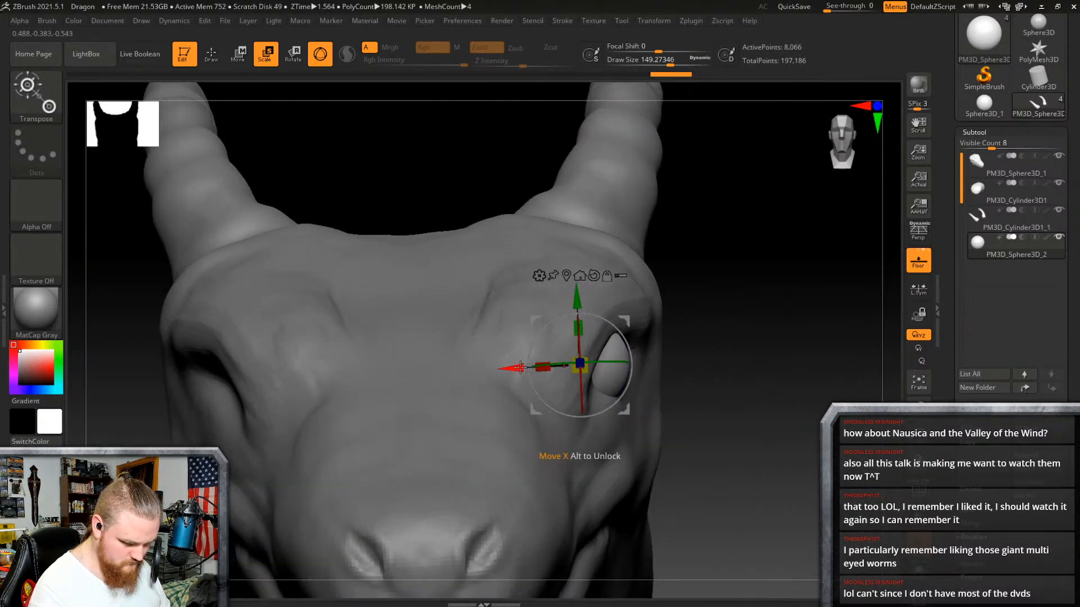
pyautogui.moveTo(504, 371); pyautogui.dragTo(656, 325, button='right')
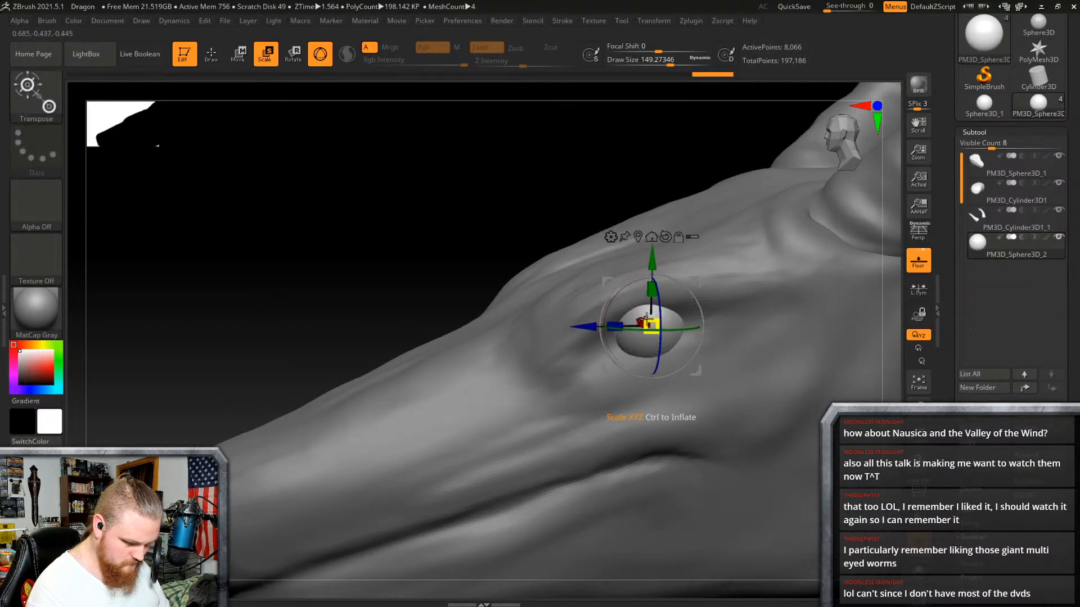
pyautogui.moveTo(653, 326); pyautogui.dragTo(579, 319, button='right')
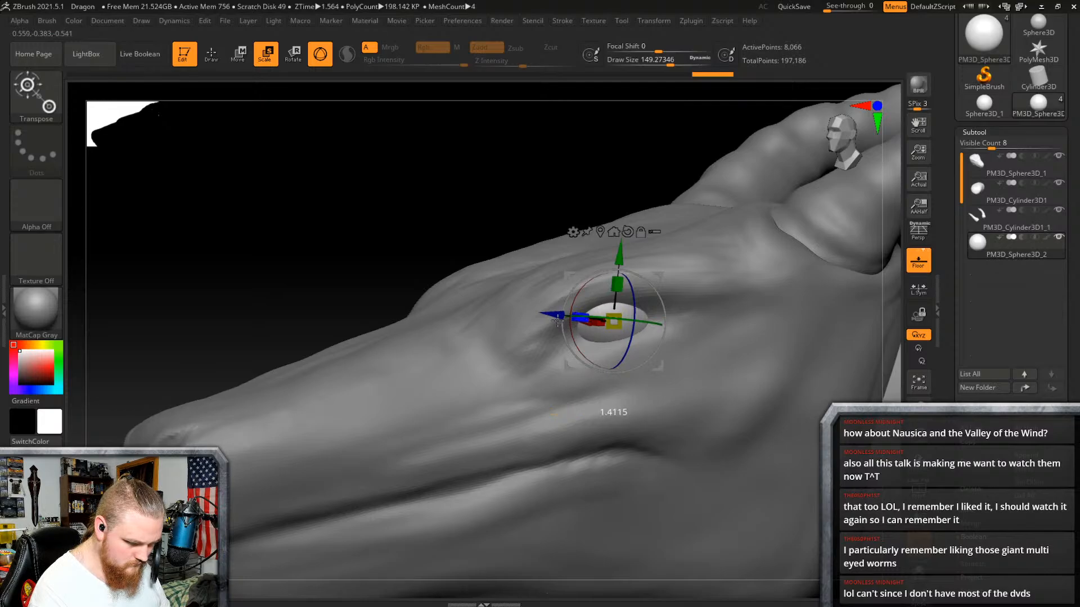
pyautogui.moveTo(675, 280); pyautogui.dragTo(668, 286, button='right')
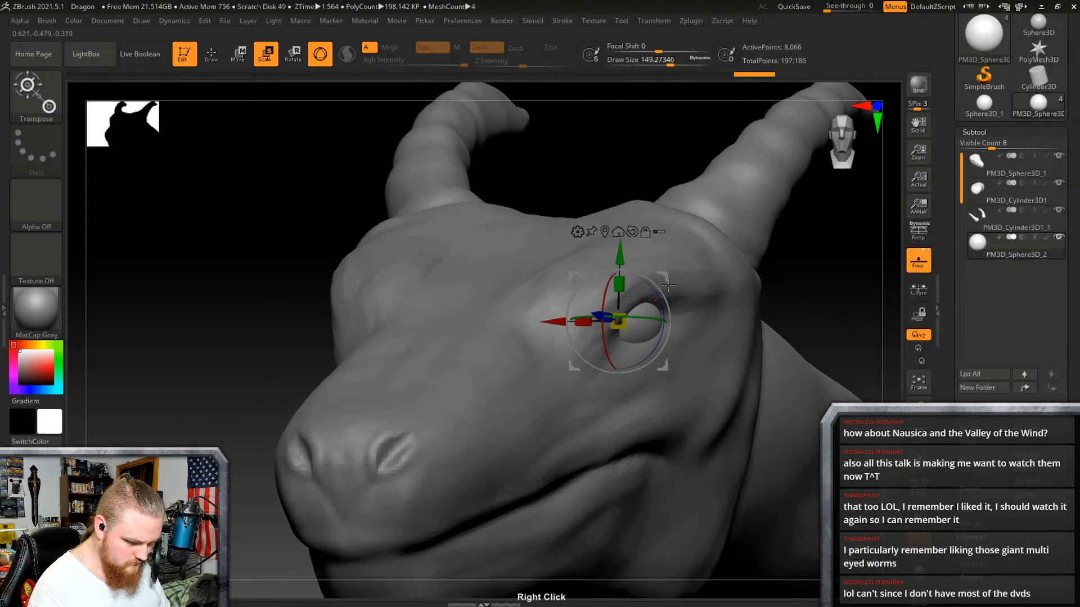
# Step: Fine-tune the eyeball's sideways position in the socket with small X-axis moves, the last one about 0.006
pyautogui.moveTo(602, 314); pyautogui.dragTo(737, 230, button='right')
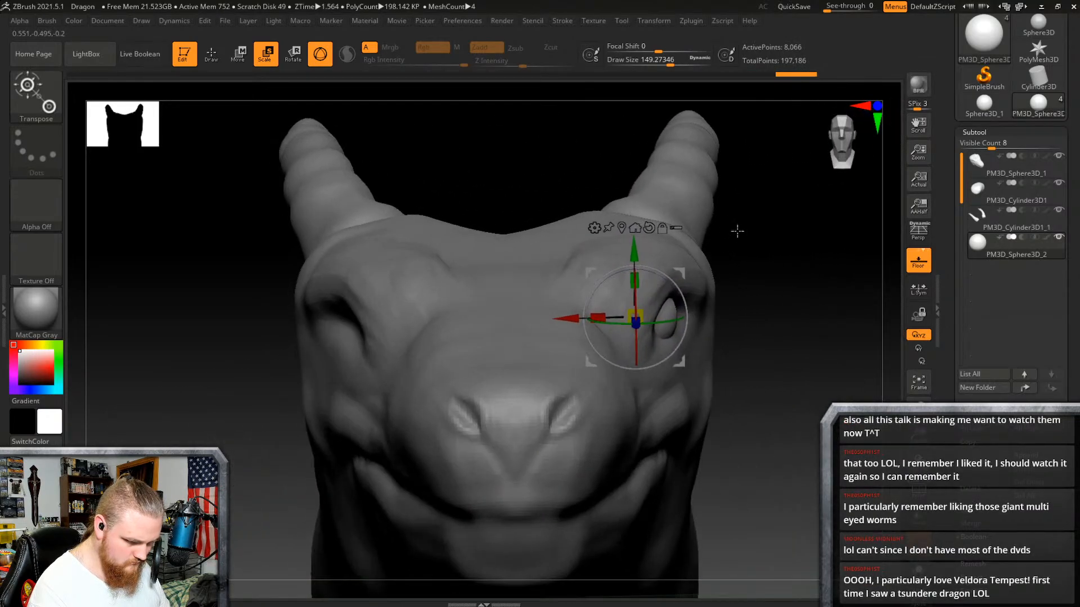
pyautogui.moveTo(567, 319); pyautogui.dragTo(562, 319)
pyautogui.moveTo(660, 313); pyautogui.dragTo(708, 299, button='right')
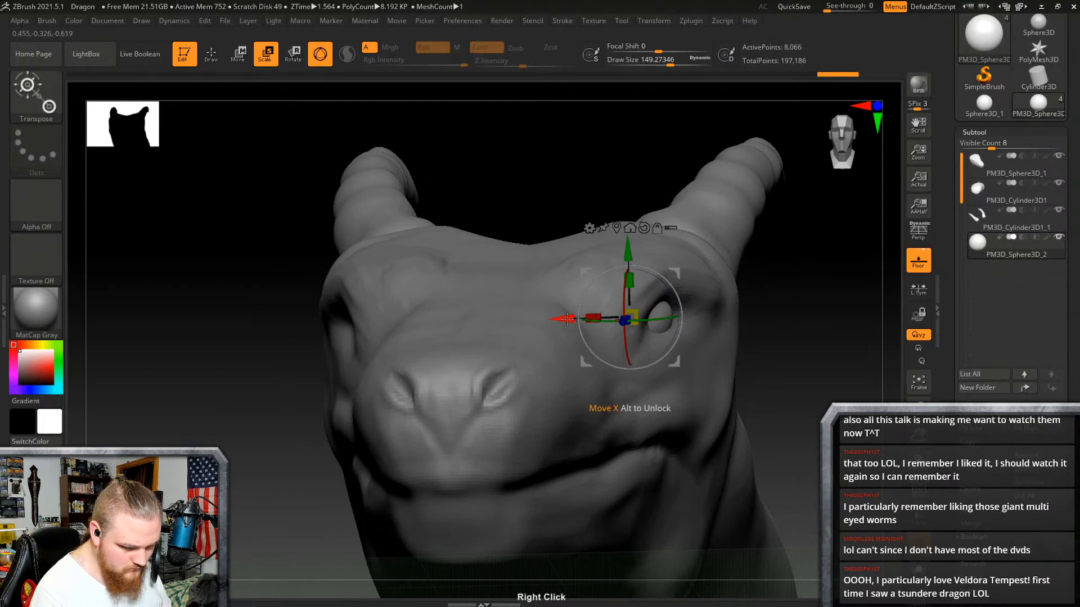
pyautogui.moveTo(567, 319); pyautogui.dragTo(570, 319)
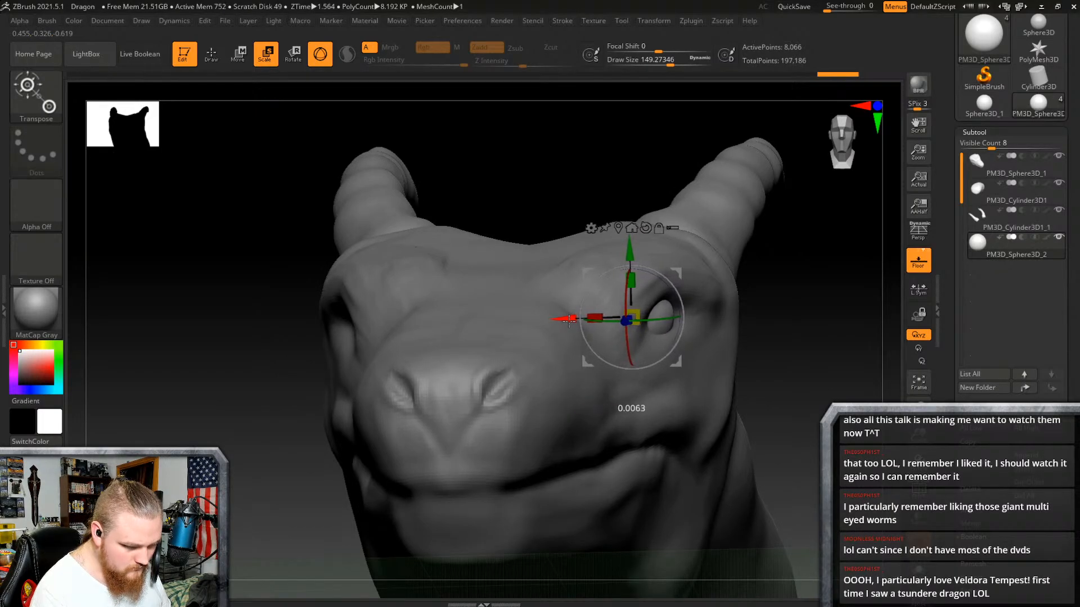
pyautogui.moveTo(694, 314); pyautogui.dragTo(592, 303, button='right')
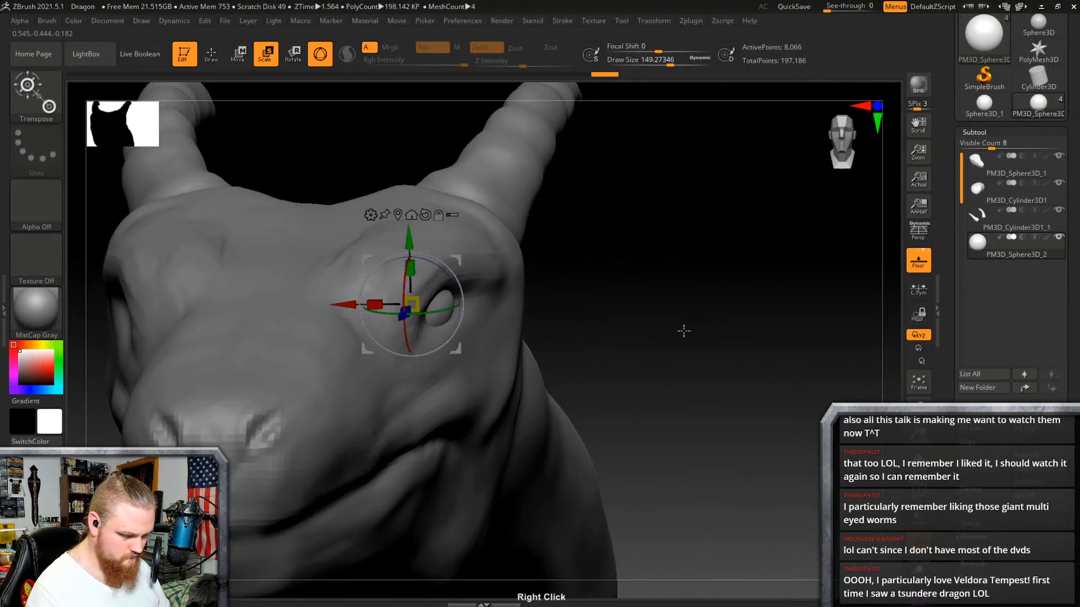
pyautogui.keyDown('alt'); pyautogui.moveTo(683, 330); pyautogui.dragTo(663, 464, button='right'); pyautogui.keyUp('alt')
# Step: Copy the eyeball to the opposite eye socket with the Mirror And Weld geometry operation
pyautogui.moveTo(1073, 384); pyautogui.dragTo(1069, 294)
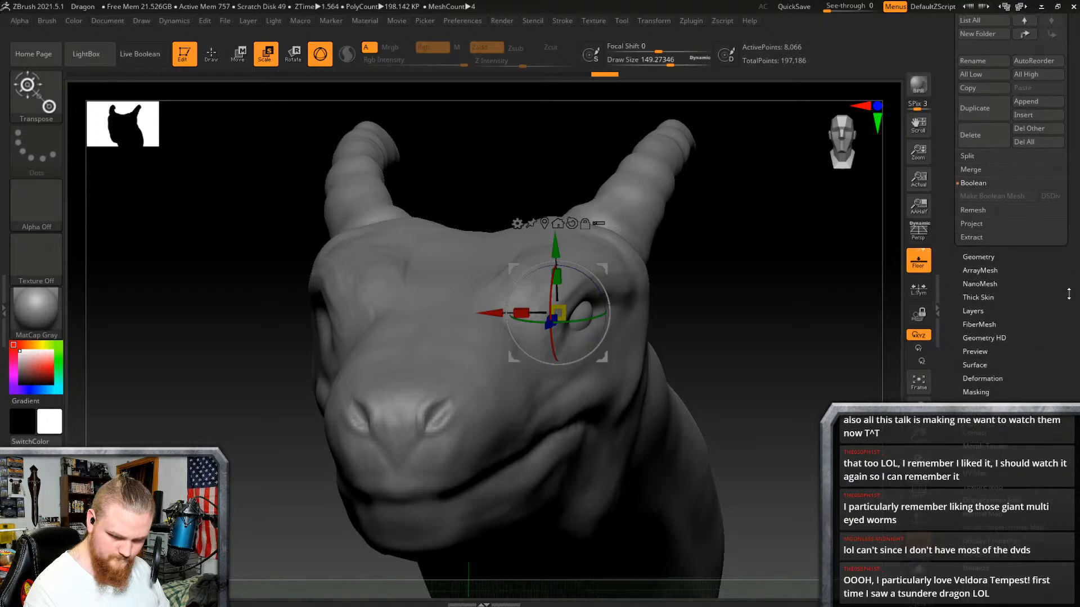
pyautogui.click(979, 257)
pyautogui.moveTo(1073, 279); pyautogui.dragTo(1073, 345, button='right')
pyautogui.click(1009, 232)
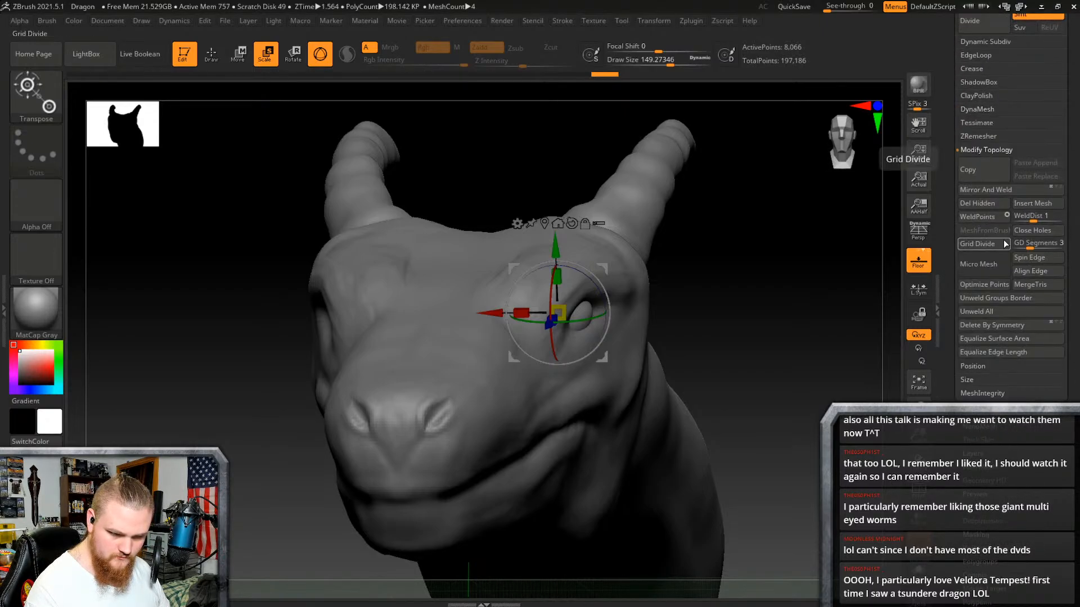
# Step: Make the head the active mesh and build up eyelid ridges above and below the eyeball with ClayBuildup at a draw size of about 29
pyautogui.moveTo(755, 334)
pyautogui.mouseDown(button='right')
pyautogui.moveTo(810, 335)
pyautogui.moveTo(720, 337)
pyautogui.moveTo(691, 388)
pyautogui.moveTo(695, 371)
pyautogui.moveTo(770, 335)
pyautogui.moveTo(771, 306)
pyautogui.moveTo(744, 360)
pyautogui.moveTo(706, 333)
pyautogui.moveTo(781, 274)
pyautogui.mouseUp(button='right')
pyautogui.keyDown('alt'); pyautogui.click(694, 374); pyautogui.keyUp('alt')
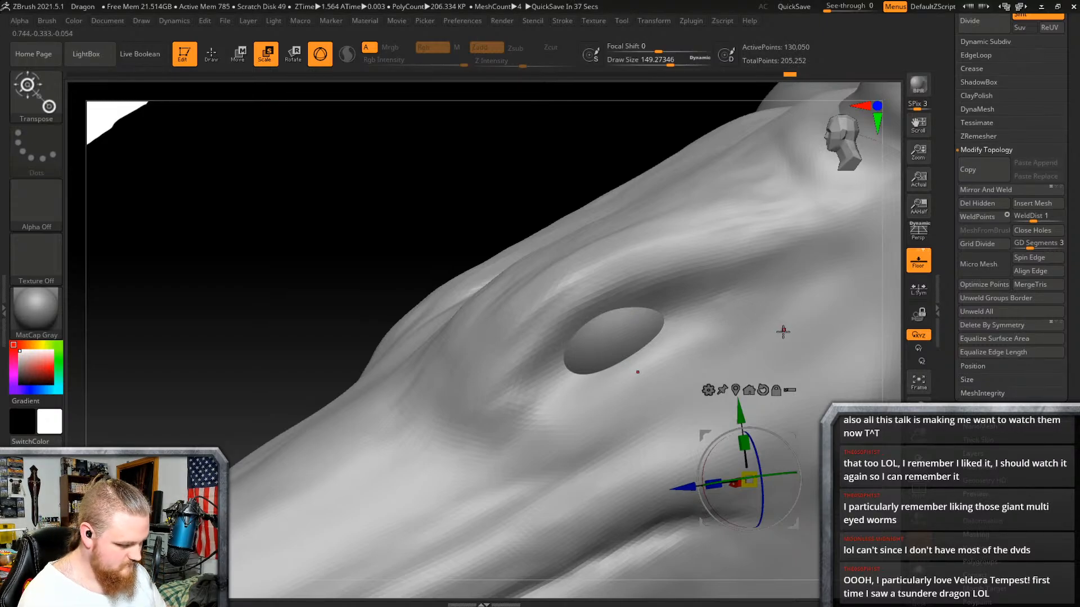
pyautogui.moveTo(785, 330)
pyautogui.mouseDown(button='right')
pyautogui.moveTo(784, 345)
pyautogui.moveTo(795, 318)
pyautogui.moveTo(595, 242)
pyautogui.moveTo(682, 299)
pyautogui.moveTo(815, 309)
pyautogui.moveTo(771, 311)
pyautogui.mouseUp(button='right')
pyautogui.click(211, 54)
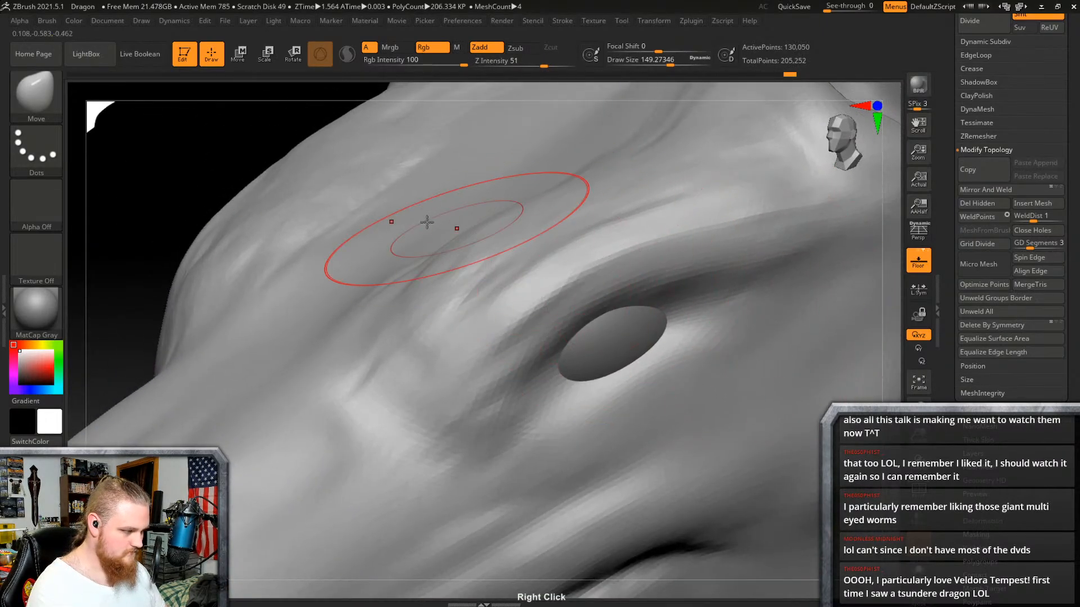
pyautogui.press('b')
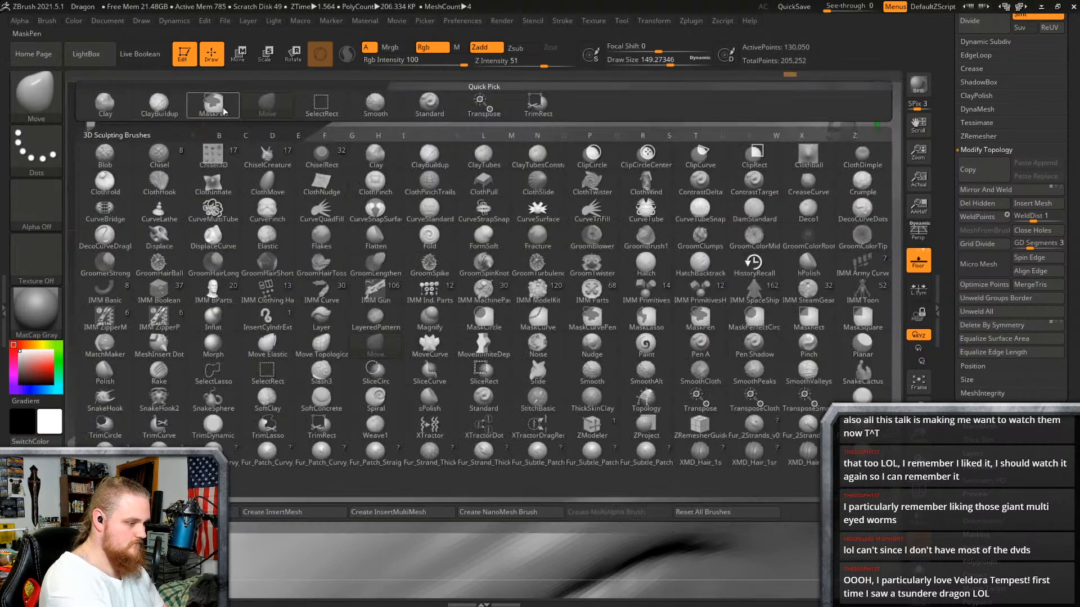
pyautogui.click(159, 103)
pyautogui.moveTo(752, 316); pyautogui.dragTo(739, 303, button='right')
pyautogui.rightClick(739, 302)
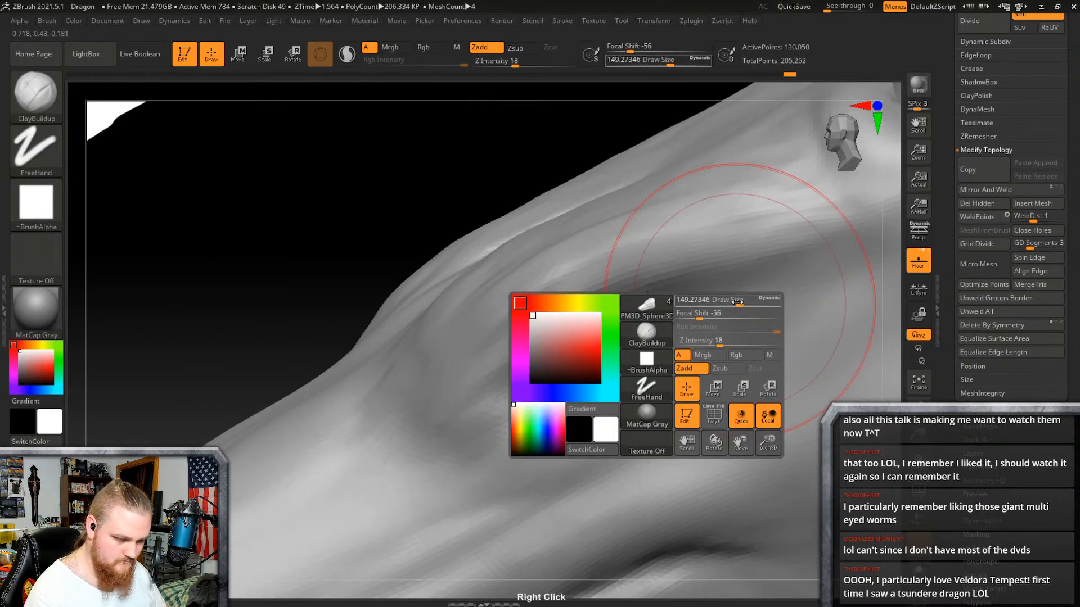
pyautogui.moveTo(739, 302); pyautogui.dragTo(690, 301)
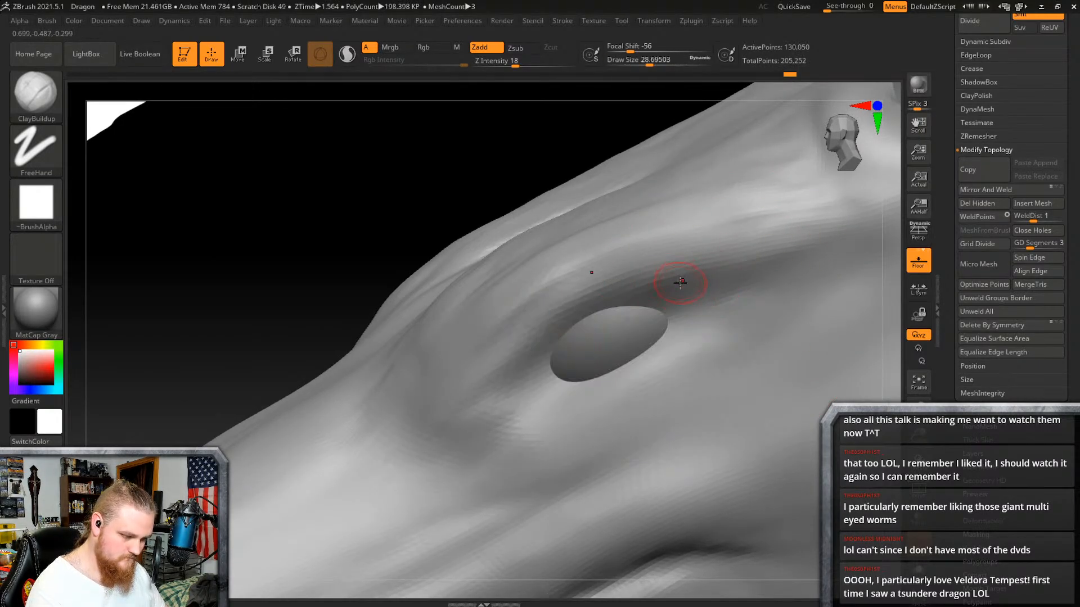
pyautogui.moveTo(681, 282); pyautogui.dragTo(534, 372, button='right')
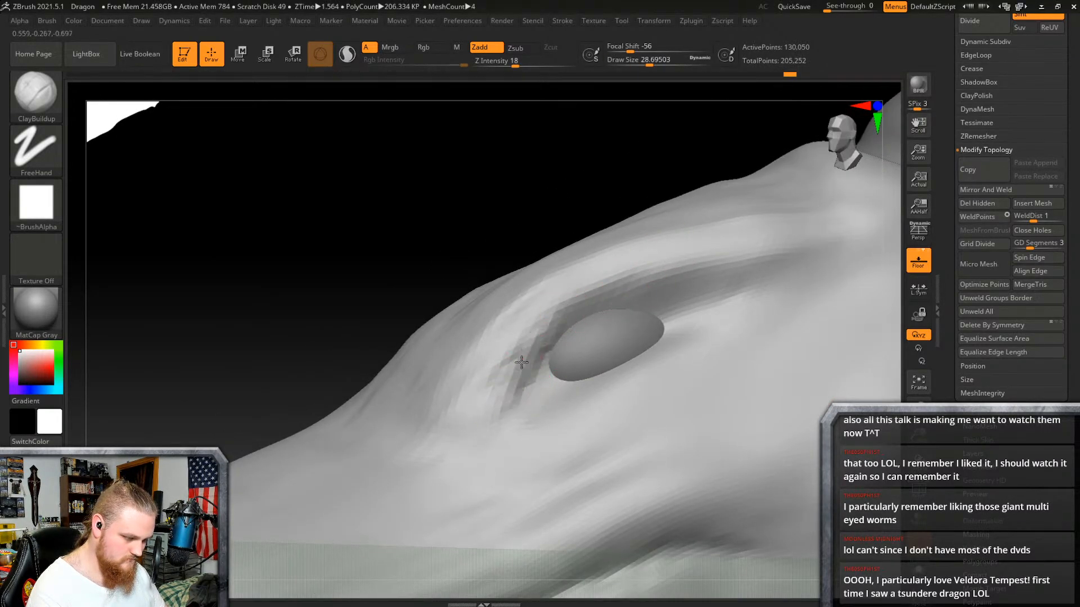
pyautogui.moveTo(639, 286); pyautogui.dragTo(689, 285)
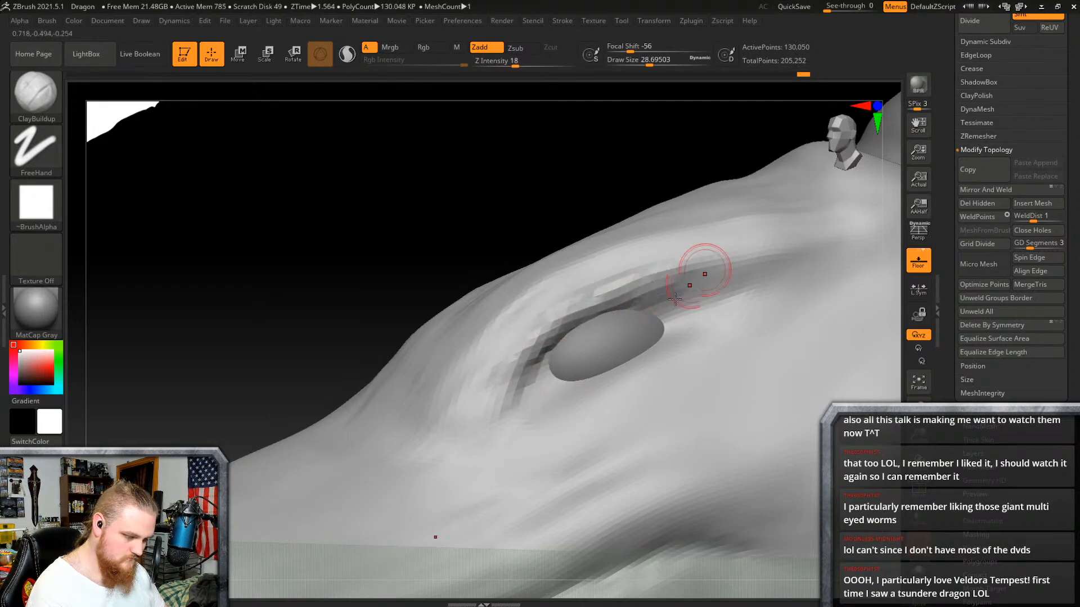
pyautogui.moveTo(656, 356); pyautogui.dragTo(632, 386, button='right')
pyautogui.moveTo(632, 387)
pyautogui.mouseDown()
pyautogui.moveTo(550, 429)
pyautogui.moveTo(643, 370)
pyautogui.mouseUp()
pyautogui.moveTo(673, 341)
pyautogui.mouseDown(button='right')
pyautogui.moveTo(687, 305)
pyautogui.moveTo(675, 316)
pyautogui.moveTo(706, 369)
pyautogui.moveTo(657, 310)
pyautogui.moveTo(596, 368)
pyautogui.mouseUp(button='right')
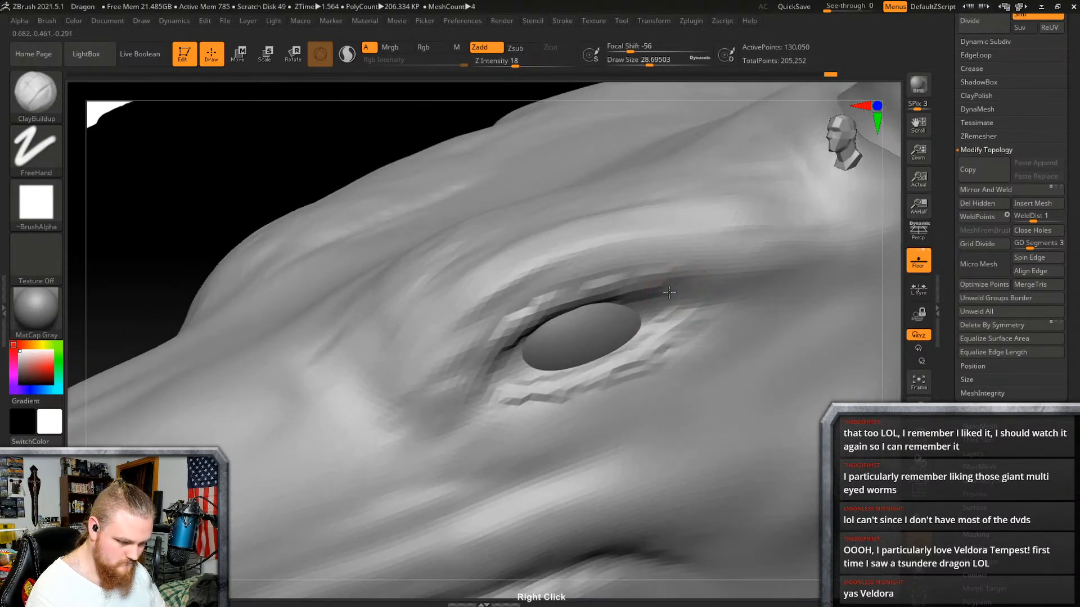
# Step: Enlarge the ClayBuildup brush to a draw size of about 48 and thicken the brow and both eyelids around the eye
pyautogui.rightClick(596, 367)
pyautogui.moveTo(668, 296); pyautogui.dragTo(674, 296)
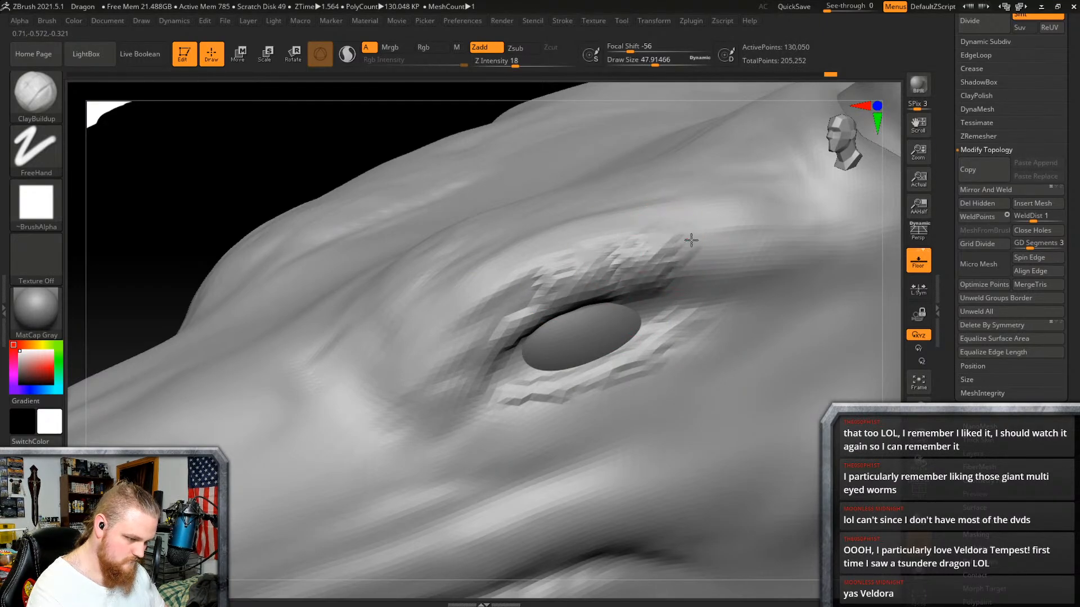
pyautogui.moveTo(682, 274)
pyautogui.mouseDown(button='right')
pyautogui.moveTo(691, 253)
pyautogui.moveTo(658, 506)
pyautogui.mouseUp(button='right')
pyautogui.rightClick(493, 440)
pyautogui.moveTo(668, 197)
pyautogui.mouseDown(button='right')
pyautogui.moveTo(654, 174)
pyautogui.moveTo(613, 217)
pyautogui.mouseUp(button='right')
pyautogui.moveTo(526, 217)
pyautogui.mouseDown(button='right')
pyautogui.moveTo(559, 176)
pyautogui.moveTo(627, 176)
pyautogui.moveTo(645, 275)
pyautogui.moveTo(518, 289)
pyautogui.mouseUp(button='right')
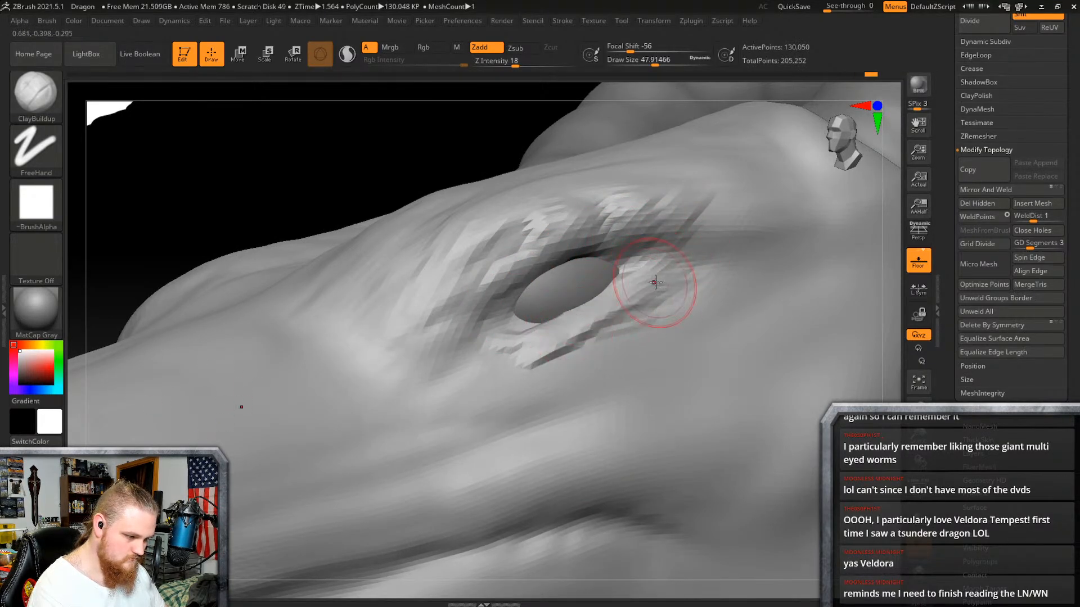
# Step: Smooth the clay strokes on the lower eyelid, upper eyelid and brow around the eye
pyautogui.moveTo(534, 363)
pyautogui.keyDown('shift'); pyautogui.mouseDown()
pyautogui.moveTo(700, 299)
pyautogui.moveTo(675, 329)
pyautogui.mouseUp(); pyautogui.keyUp('shift')
pyautogui.moveTo(711, 238); pyautogui.dragTo(683, 287, button='right')
pyautogui.moveTo(518, 279)
pyautogui.keyDown('shift'); pyautogui.mouseDown()
pyautogui.moveTo(582, 219)
pyautogui.moveTo(603, 226)
pyautogui.moveTo(710, 190)
pyautogui.mouseUp(); pyautogui.keyUp('shift')
pyautogui.keyDown('shift'); pyautogui.moveTo(632, 168); pyautogui.dragTo(454, 243); pyautogui.keyUp('shift')
pyautogui.moveTo(397, 250)
pyautogui.mouseDown(button='right')
pyautogui.moveTo(663, 193)
pyautogui.moveTo(672, 203)
pyautogui.moveTo(622, 345)
pyautogui.mouseUp(button='right')
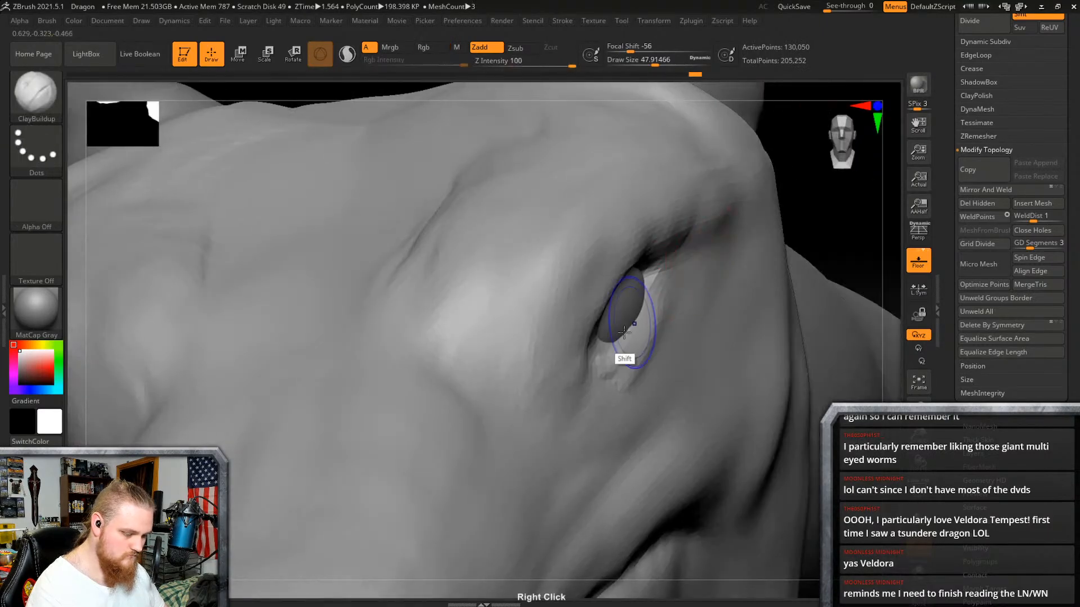
pyautogui.moveTo(598, 410); pyautogui.dragTo(606, 383, button='right')
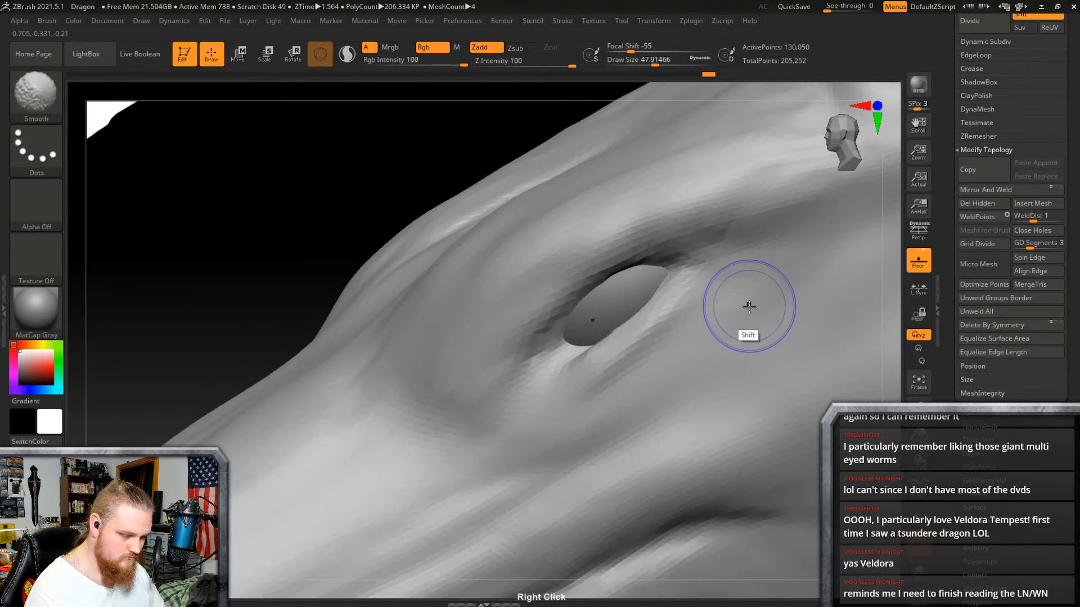
# Step: Add more clay along the upper eyelid fold and smooth it into the skin around the eye
pyautogui.moveTo(752, 306)
pyautogui.mouseDown(button='right')
pyautogui.moveTo(694, 285)
pyautogui.moveTo(683, 222)
pyautogui.mouseUp(button='right')
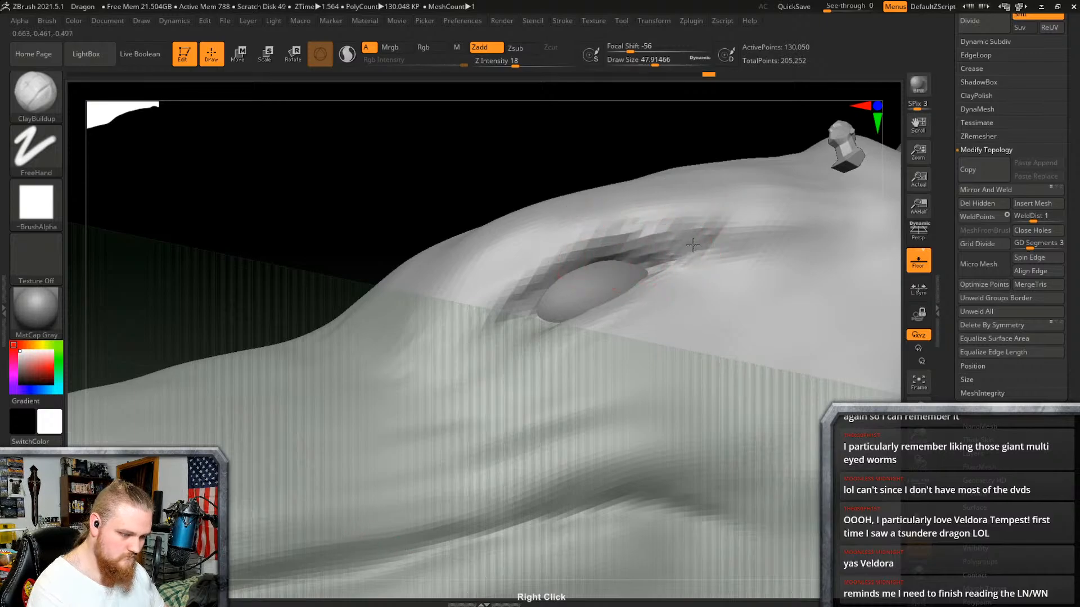
pyautogui.keyDown('shift'); pyautogui.moveTo(761, 241); pyautogui.dragTo(737, 301, button='right'); pyautogui.keyUp('shift')
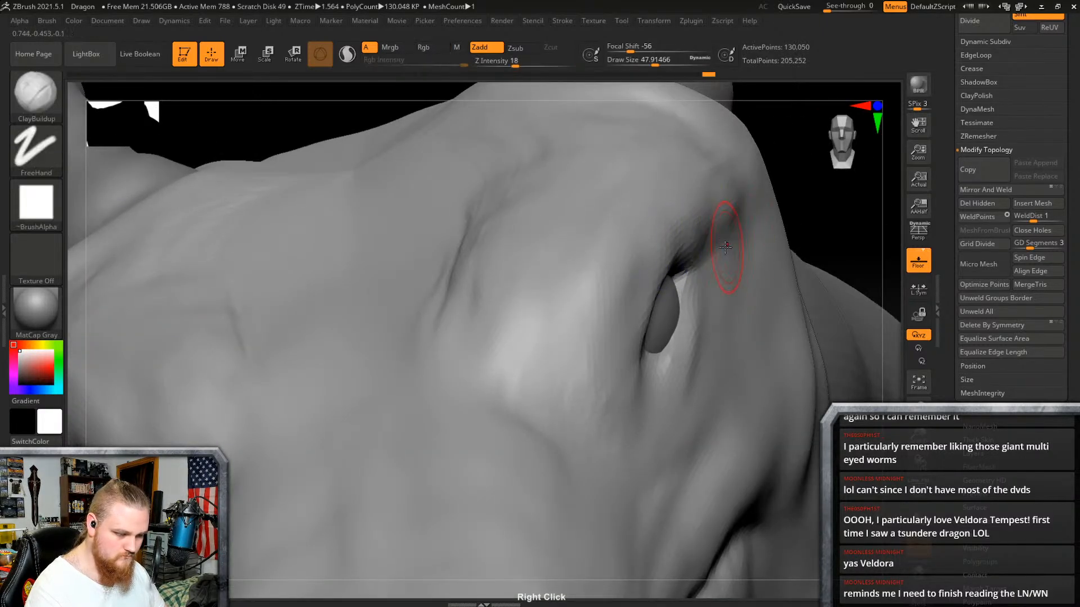
pyautogui.moveTo(725, 247)
pyautogui.mouseDown(button='right')
pyautogui.moveTo(706, 242)
pyautogui.moveTo(694, 272)
pyautogui.moveTo(635, 301)
pyautogui.mouseUp(button='right')
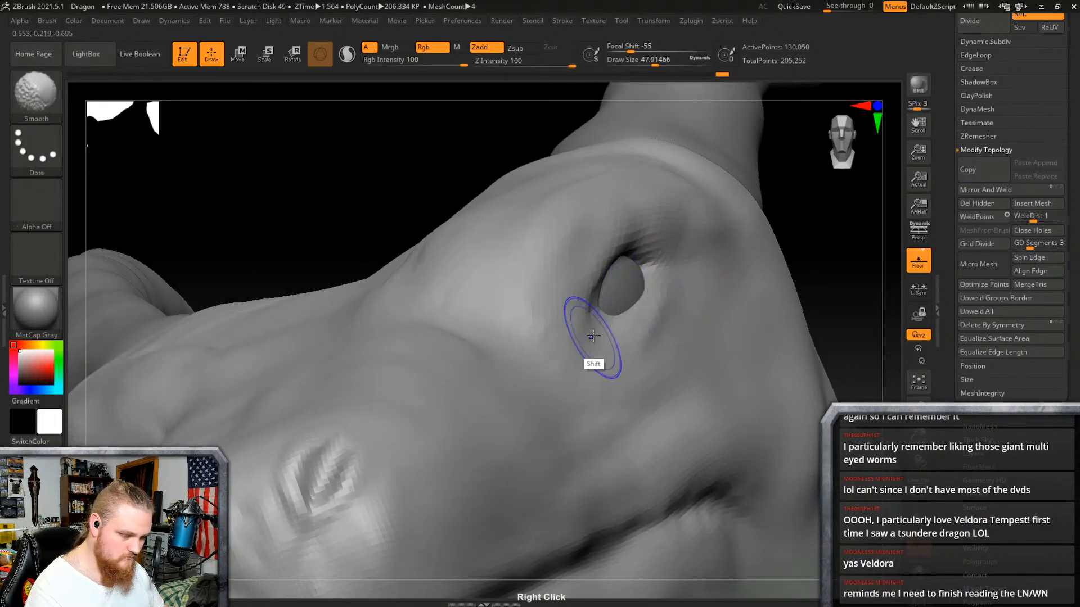
# Step: Subdivide the dragon's head mesh once more, to subdivision level 4
pyautogui.moveTo(593, 336)
pyautogui.mouseDown(button='right')
pyautogui.moveTo(683, 265)
pyautogui.moveTo(735, 294)
pyautogui.moveTo(671, 309)
pyautogui.moveTo(680, 313)
pyautogui.mouseUp(button='right')
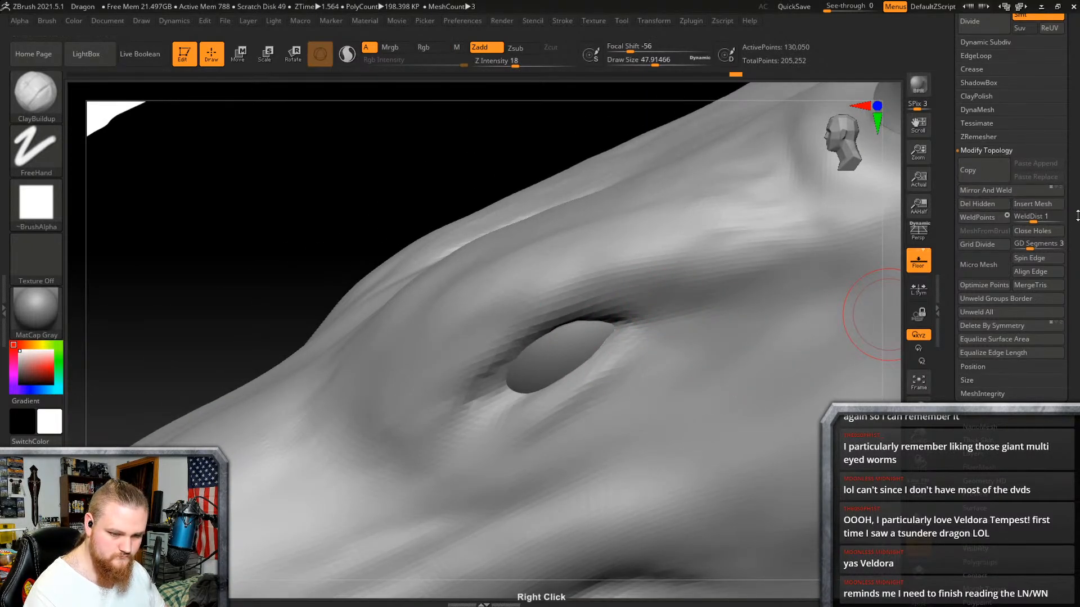
pyautogui.scroll(5, 1078, 216)
pyautogui.click(970, 257)
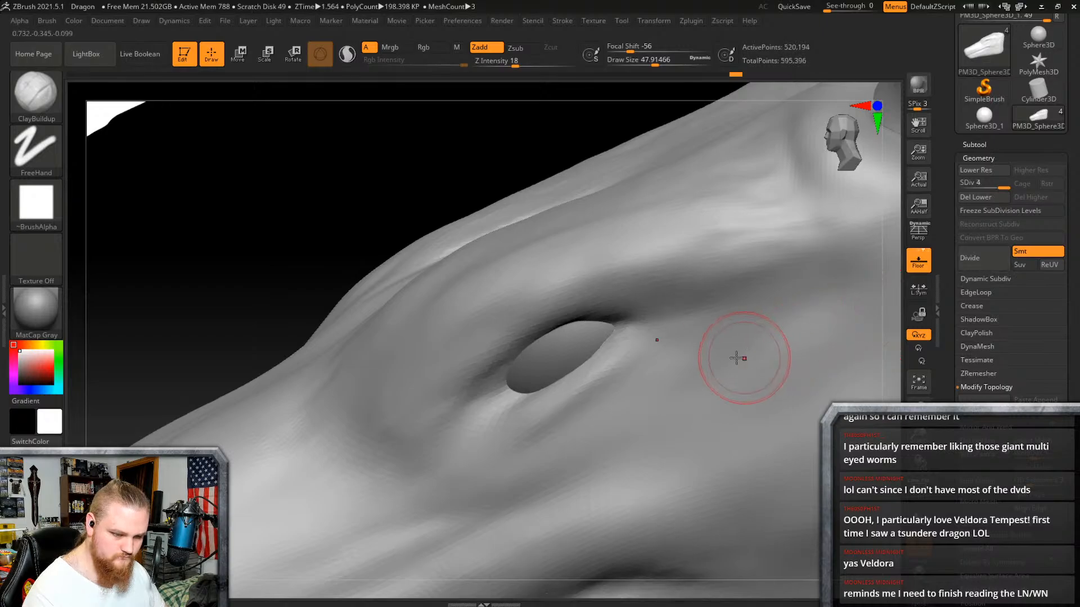
# Step: Build up ClayBuildup strokes along the upper eyelid and the fold above it, smoothing them into the brow
pyautogui.moveTo(736, 359)
pyautogui.mouseDown(button='right')
pyautogui.moveTo(692, 337)
pyautogui.moveTo(699, 326)
pyautogui.moveTo(748, 331)
pyautogui.moveTo(737, 313)
pyautogui.moveTo(695, 315)
pyautogui.mouseUp(button='right')
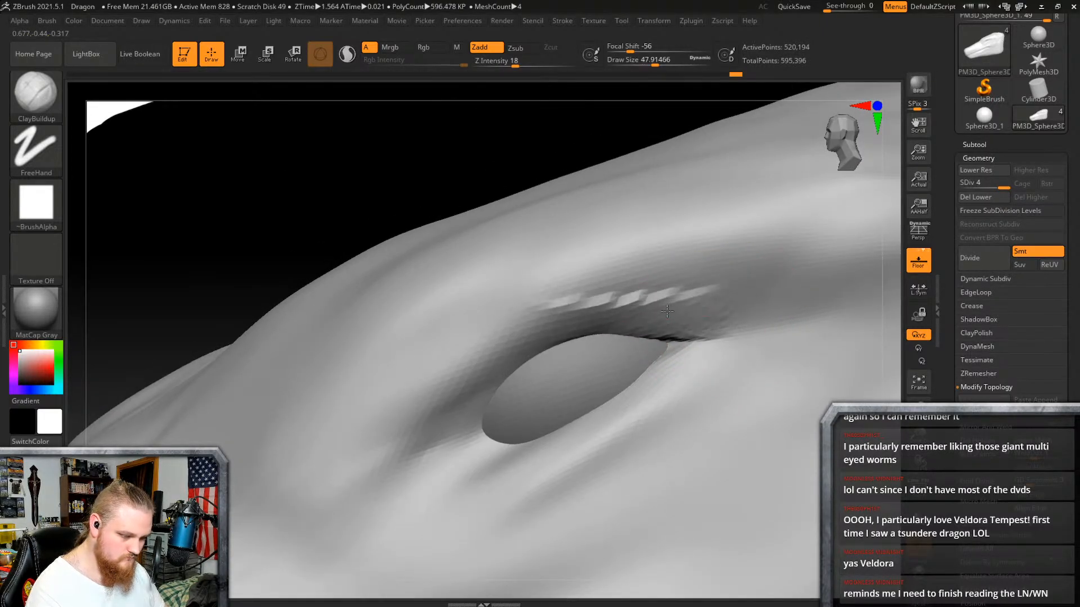
pyautogui.moveTo(583, 292); pyautogui.dragTo(723, 278)
pyautogui.press('shift')
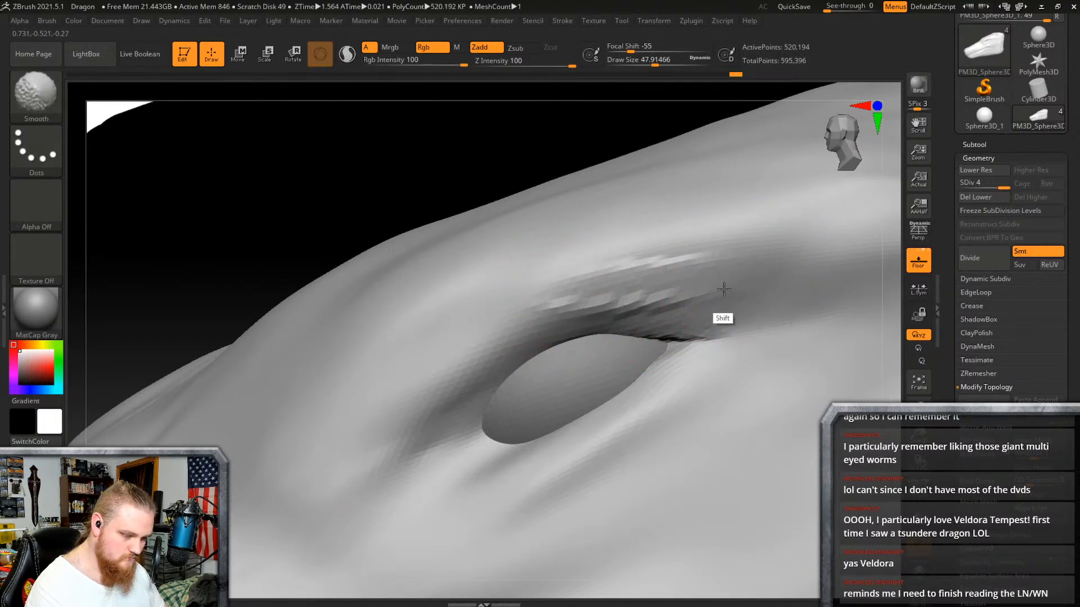
pyautogui.moveTo(790, 304)
pyautogui.mouseDown(button='right')
pyautogui.moveTo(776, 278)
pyautogui.moveTo(728, 313)
pyautogui.moveTo(643, 344)
pyautogui.mouseUp(button='right')
pyautogui.moveTo(563, 304)
pyautogui.mouseDown()
pyautogui.moveTo(480, 415)
pyautogui.moveTo(562, 320)
pyautogui.mouseUp()
pyautogui.moveTo(693, 320); pyautogui.dragTo(638, 416, button='right')
# Step: Add clay around the front corner of the eye, along the lower eyelid and up the front of the upper lid
pyautogui.moveTo(501, 450)
pyautogui.mouseDown()
pyautogui.moveTo(535, 453)
pyautogui.moveTo(524, 463)
pyautogui.moveTo(514, 454)
pyautogui.moveTo(550, 448)
pyautogui.mouseUp()
pyautogui.moveTo(550, 448)
pyautogui.mouseDown(button='right')
pyautogui.moveTo(770, 378)
pyautogui.moveTo(651, 421)
pyautogui.mouseUp(button='right')
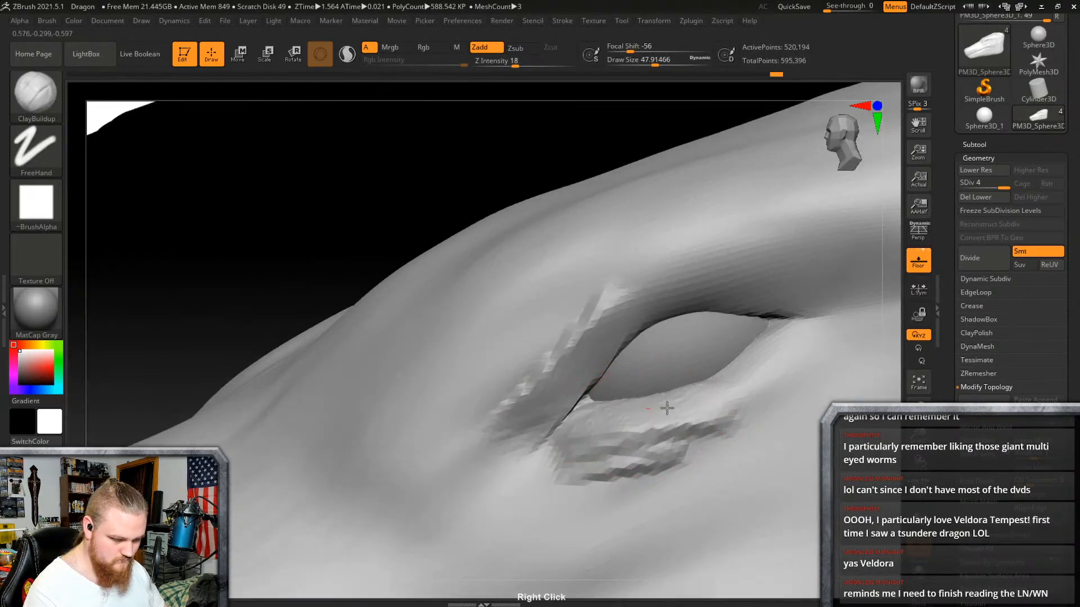
pyautogui.moveTo(633, 399); pyautogui.dragTo(786, 377)
pyautogui.moveTo(785, 377)
pyautogui.mouseDown(button='right')
pyautogui.moveTo(807, 412)
pyautogui.moveTo(693, 381)
pyautogui.moveTo(547, 443)
pyautogui.mouseUp(button='right')
pyautogui.moveTo(547, 442); pyautogui.dragTo(632, 317)
pyautogui.moveTo(630, 455); pyautogui.dragTo(699, 415, button='right')
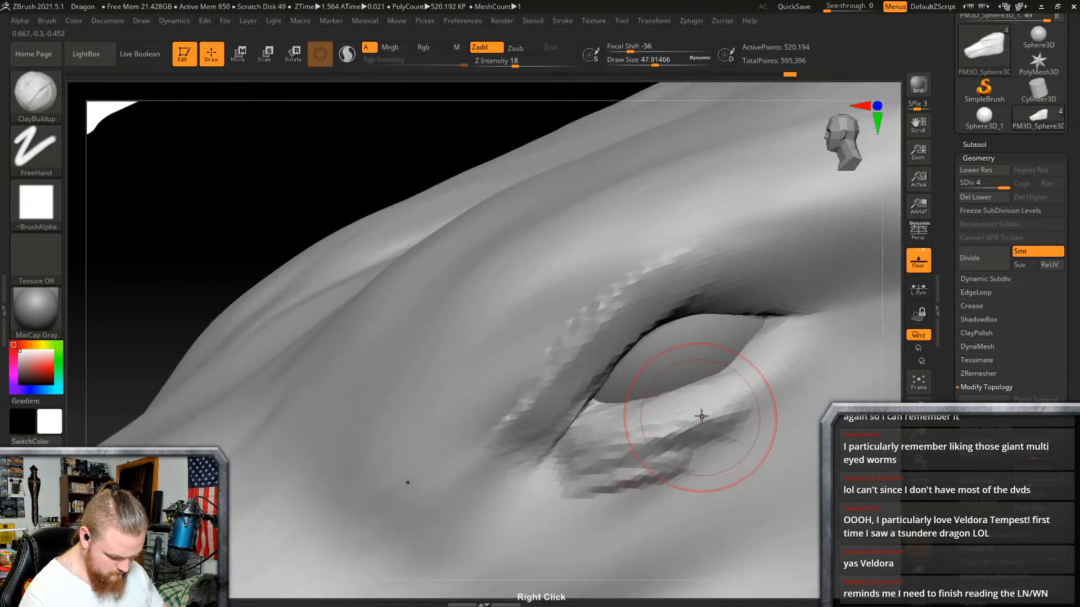
# Step: Smooth the fresh clay on the lower eyelid and the front part of the upper lid into the surrounding skin
pyautogui.press('shift')
pyautogui.keyDown('shift'); pyautogui.moveTo(672, 470); pyautogui.dragTo(502, 409); pyautogui.keyUp('shift')
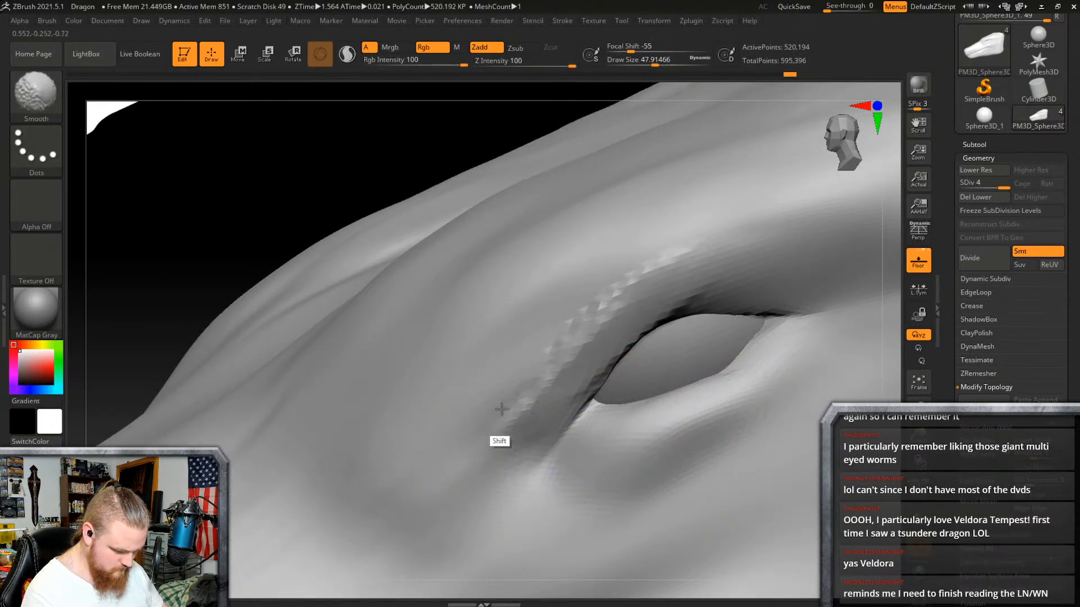
pyautogui.moveTo(795, 330)
pyautogui.mouseDown(button='right')
pyautogui.moveTo(809, 313)
pyautogui.moveTo(619, 304)
pyautogui.moveTo(815, 345)
pyautogui.moveTo(694, 332)
pyautogui.moveTo(759, 332)
pyautogui.moveTo(791, 306)
pyautogui.moveTo(641, 318)
pyautogui.moveTo(650, 308)
pyautogui.moveTo(802, 326)
pyautogui.moveTo(634, 322)
pyautogui.moveTo(699, 284)
pyautogui.moveTo(761, 306)
pyautogui.moveTo(723, 309)
pyautogui.moveTo(709, 269)
pyautogui.moveTo(776, 294)
pyautogui.moveTo(433, 482)
pyautogui.moveTo(704, 333)
pyautogui.moveTo(795, 337)
pyautogui.moveTo(787, 328)
pyautogui.mouseUp(button='right')
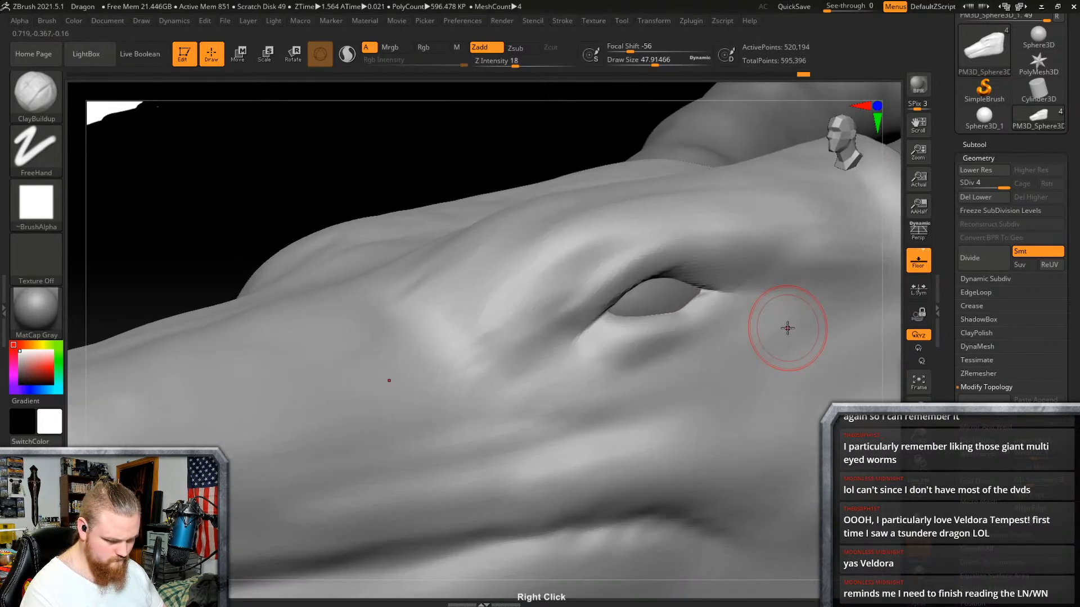
# Step: Switch to the Move brush, enlarge it to a draw size of about 110 and adjust the eyelids around the eye opening
pyautogui.click(59, 106)
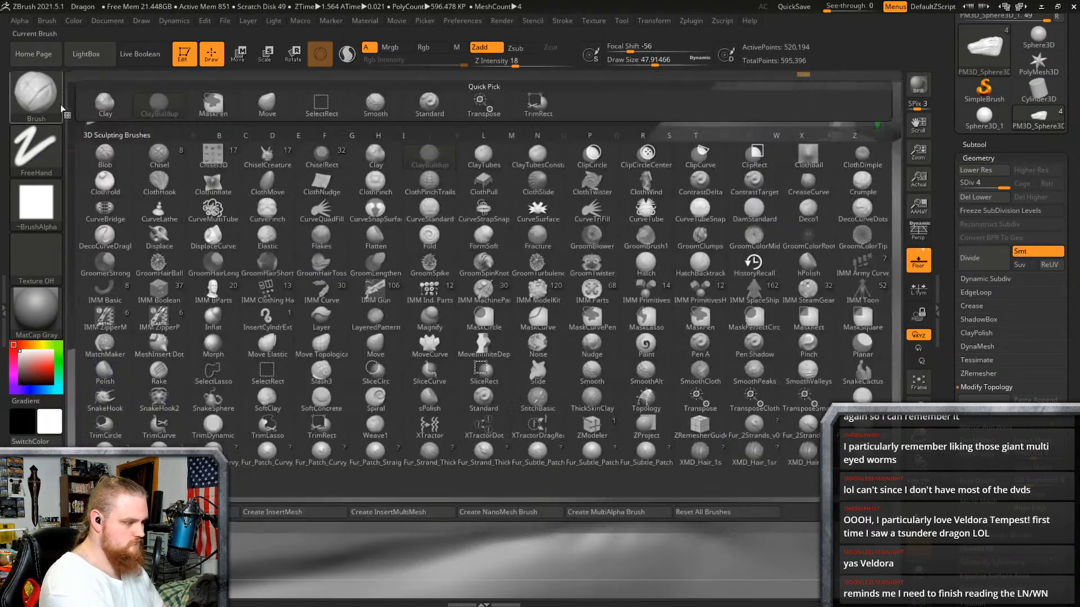
pyautogui.click(266, 107)
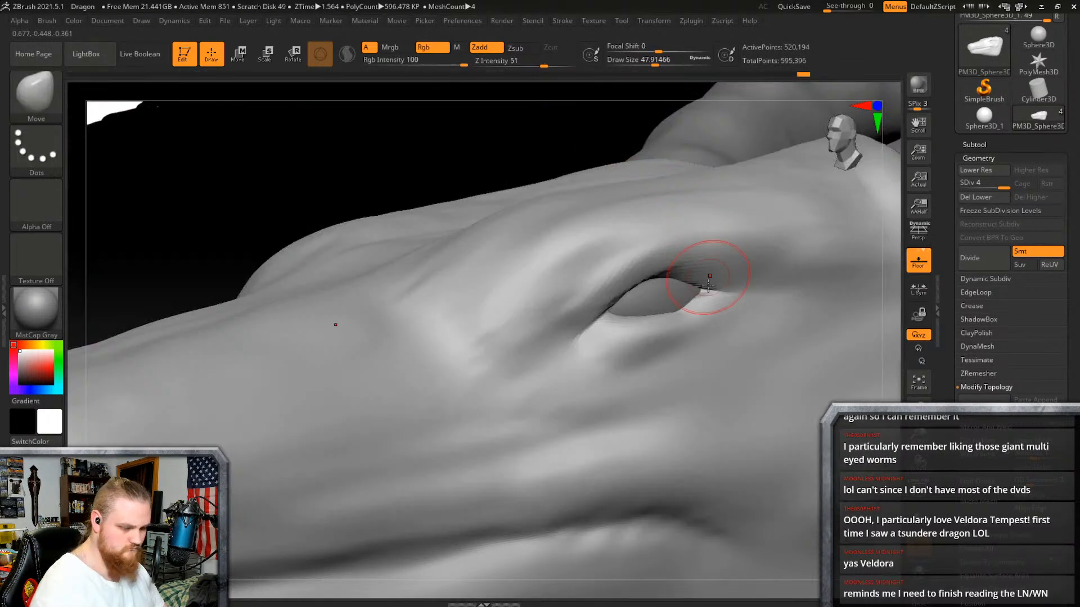
pyautogui.moveTo(679, 339); pyautogui.dragTo(647, 352, button='right')
pyautogui.rightClick(627, 359)
pyautogui.moveTo(626, 359); pyautogui.dragTo(638, 359)
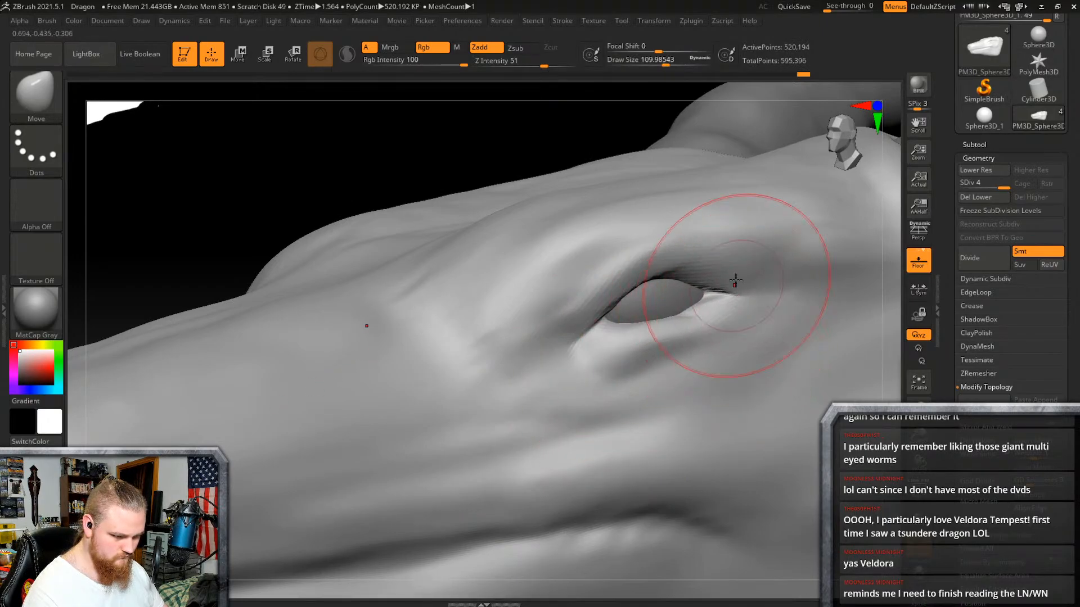
pyautogui.moveTo(587, 289)
pyautogui.mouseDown(button='right')
pyautogui.moveTo(716, 292)
pyautogui.moveTo(713, 313)
pyautogui.mouseUp(button='right')
# Step: Make the eyeballs the active mesh, switch to the Scale gizmo and delete one eyeball of the mirrored pair
pyautogui.keyDown('alt'); pyautogui.click(650, 300); pyautogui.keyUp('alt')
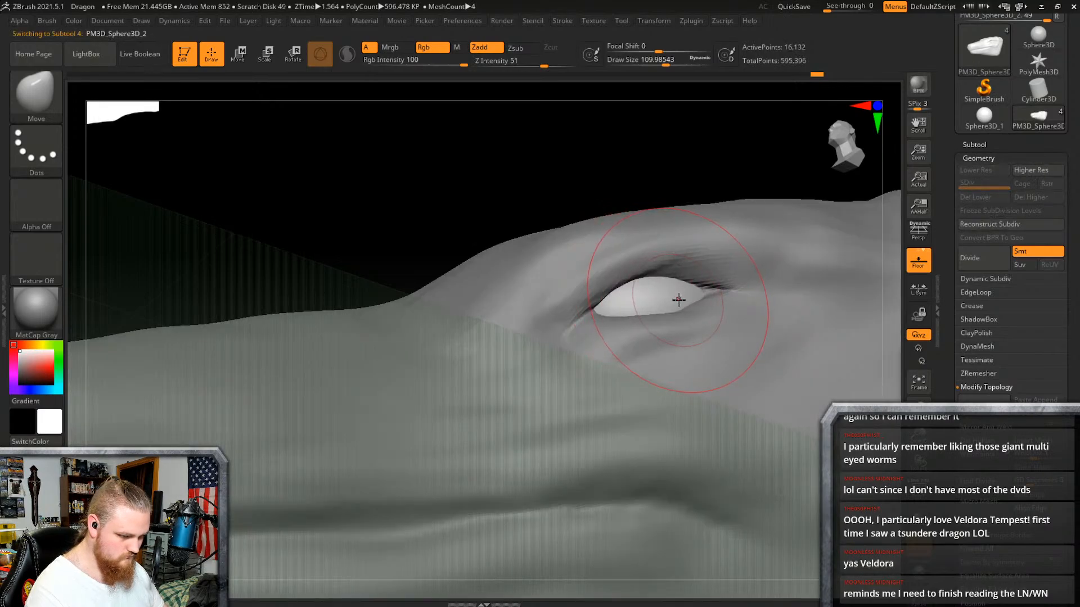
pyautogui.click(264, 55)
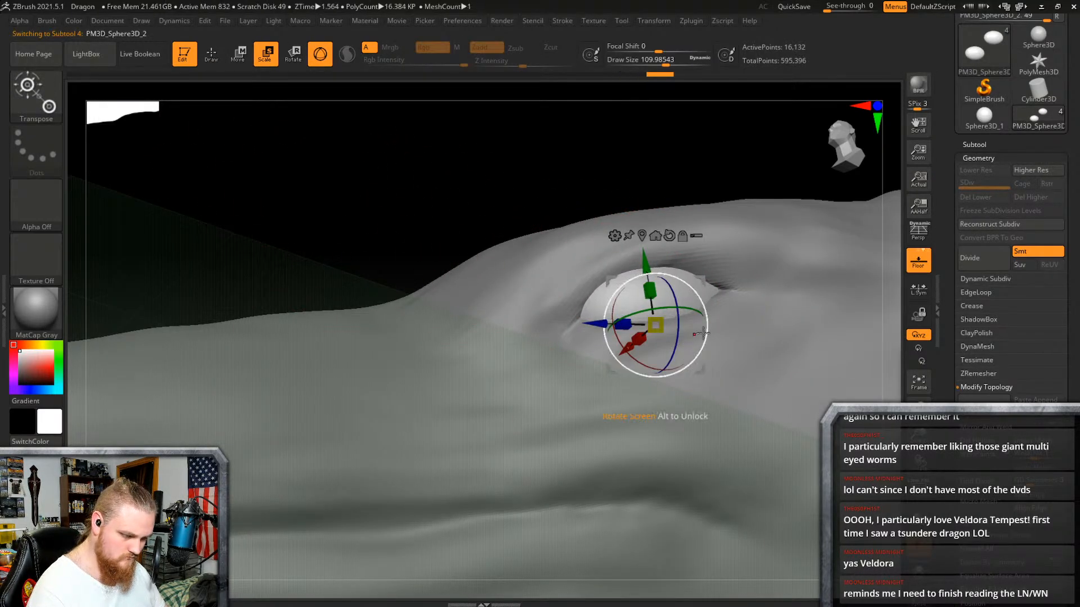
pyautogui.moveTo(703, 334)
pyautogui.mouseDown(button='right')
pyautogui.moveTo(717, 372)
pyautogui.moveTo(755, 352)
pyautogui.moveTo(748, 318)
pyautogui.moveTo(727, 379)
pyautogui.moveTo(772, 320)
pyautogui.moveTo(811, 370)
pyautogui.moveTo(771, 364)
pyautogui.moveTo(742, 391)
pyautogui.moveTo(676, 403)
pyautogui.moveTo(731, 415)
pyautogui.mouseUp(button='right')
pyautogui.press('ctrl')
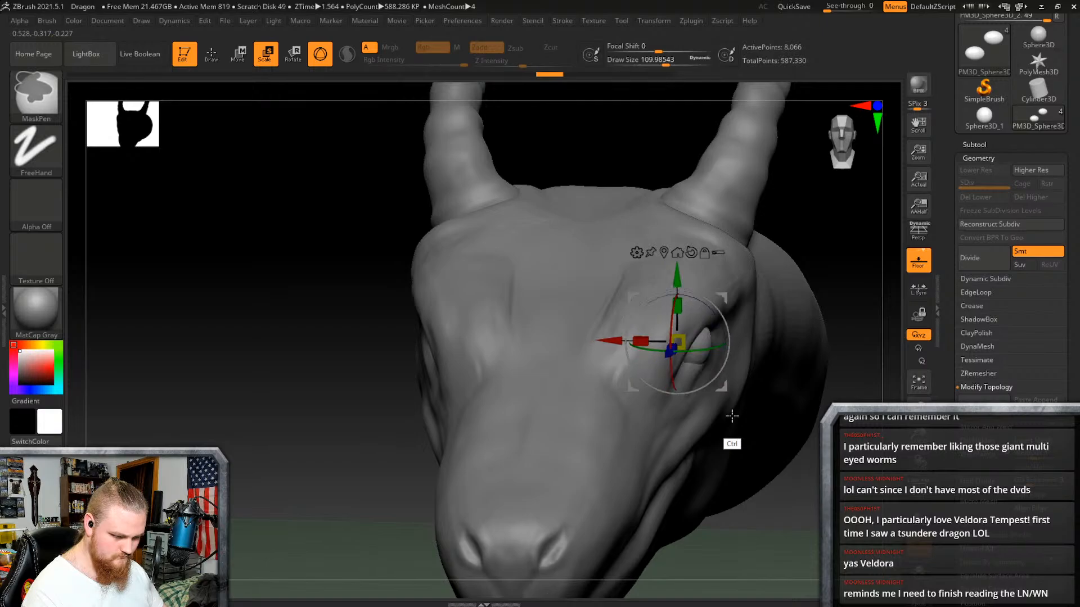
# Step: Scale, rotate and reposition the remaining eyeball with the gizmo so that it fits between the eyelids
pyautogui.moveTo(730, 414); pyautogui.dragTo(616, 309, button='right')
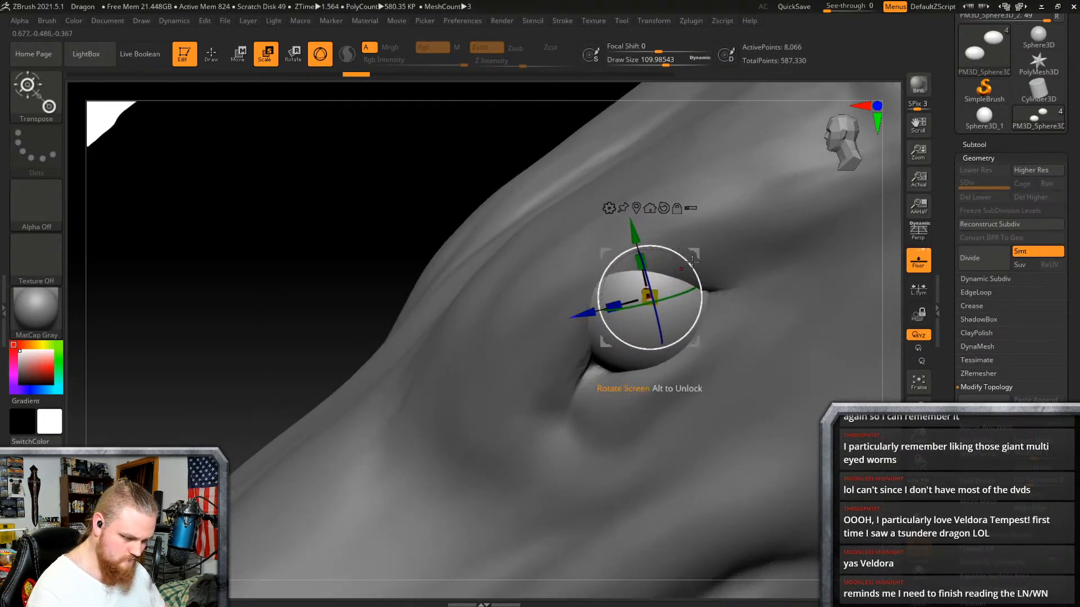
pyautogui.moveTo(586, 318); pyautogui.dragTo(588, 293, button='right')
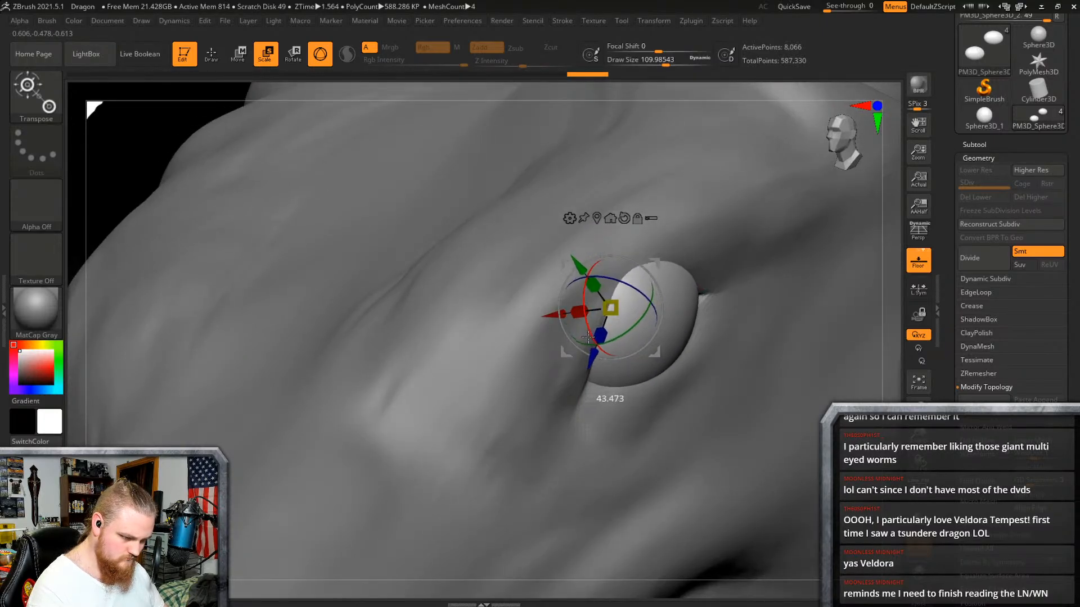
pyautogui.moveTo(587, 337); pyautogui.dragTo(732, 245, button='right')
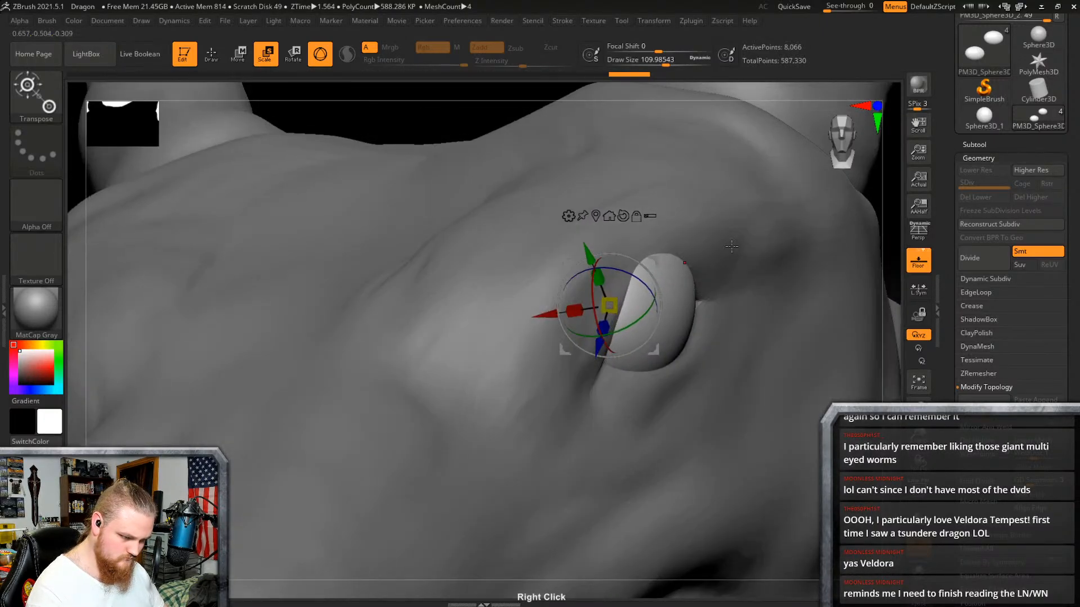
pyautogui.moveTo(660, 279); pyautogui.dragTo(796, 337, button='right')
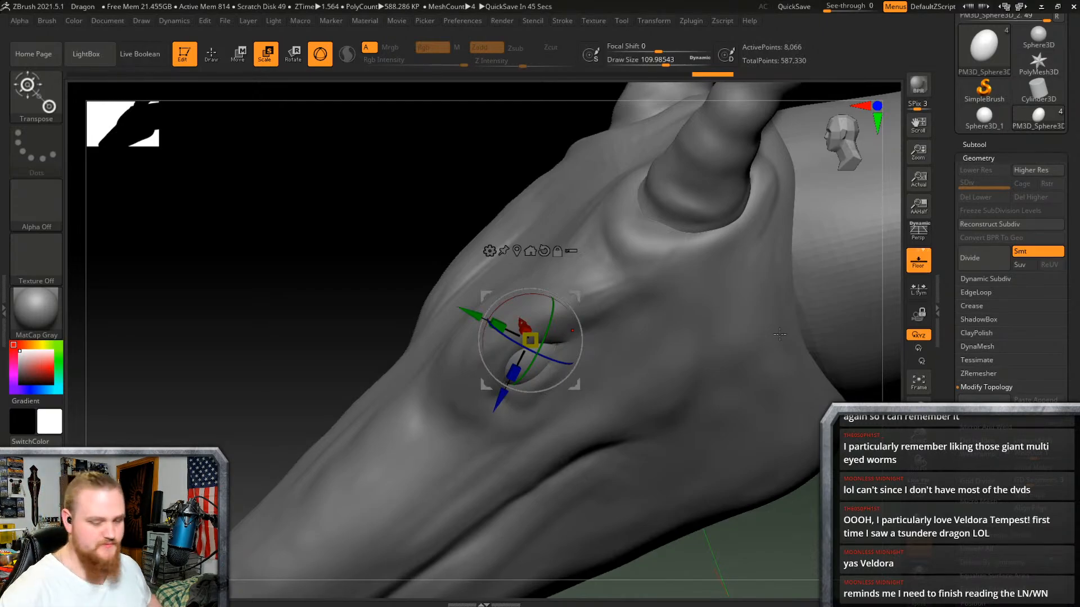
pyautogui.moveTo(705, 362); pyautogui.dragTo(705, 289, button='right')
pyautogui.moveTo(557, 270); pyautogui.dragTo(577, 231)
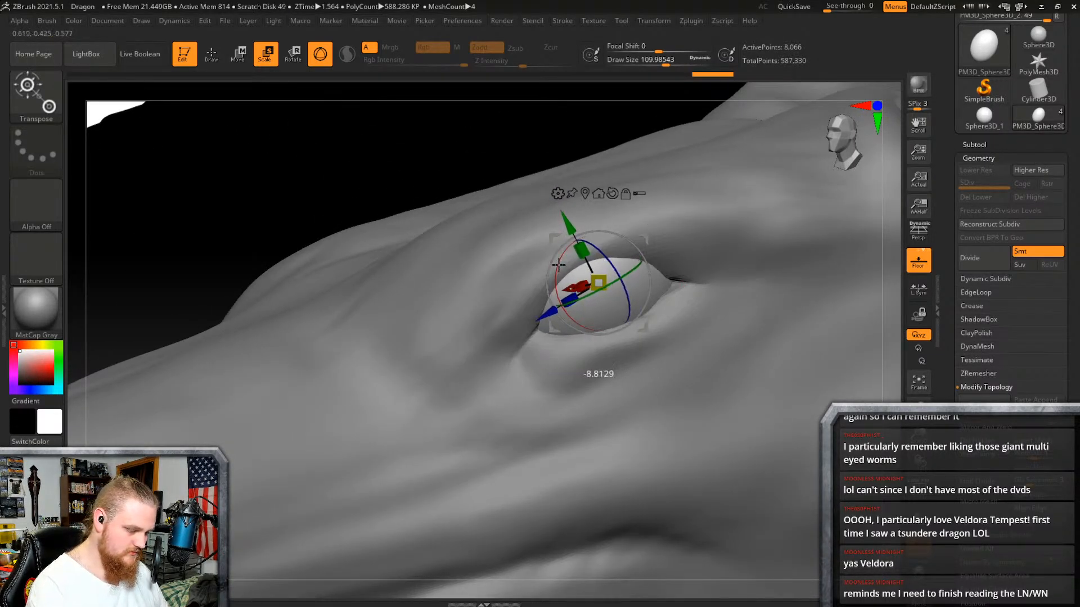
# Step: Mirror and weld the adjusted eyeball to the opposite side of the head and return to Draw mode
pyautogui.moveTo(675, 197); pyautogui.dragTo(666, 337, button='right')
pyautogui.scroll(-3, 1006, 282)
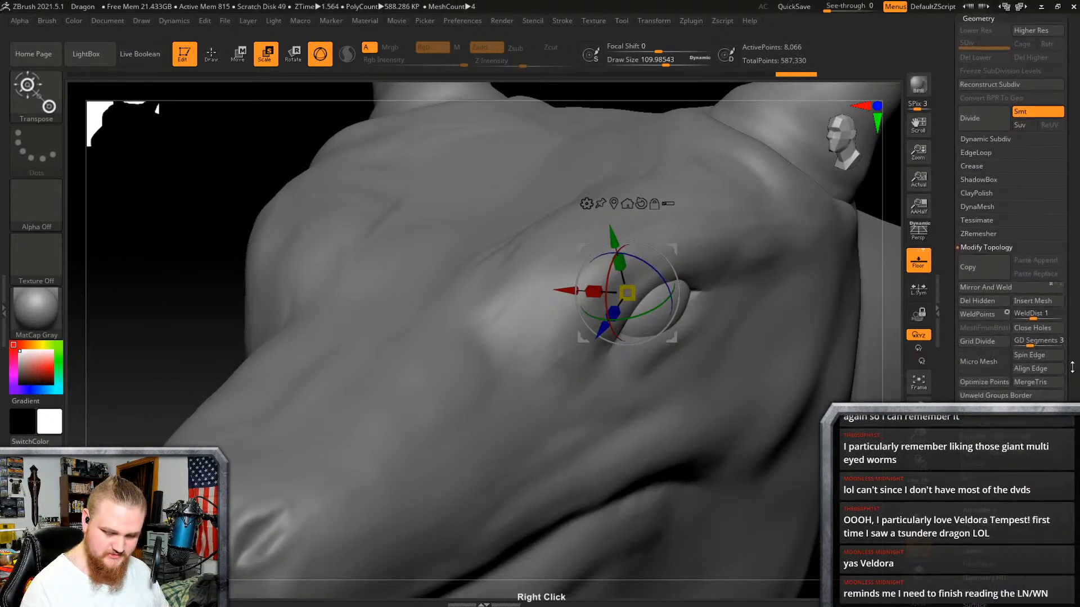
pyautogui.click(990, 281)
pyautogui.moveTo(709, 392)
pyautogui.mouseDown(button='right')
pyautogui.moveTo(721, 403)
pyautogui.moveTo(646, 358)
pyautogui.moveTo(802, 349)
pyautogui.moveTo(770, 368)
pyautogui.mouseUp(button='right')
pyautogui.press('q')
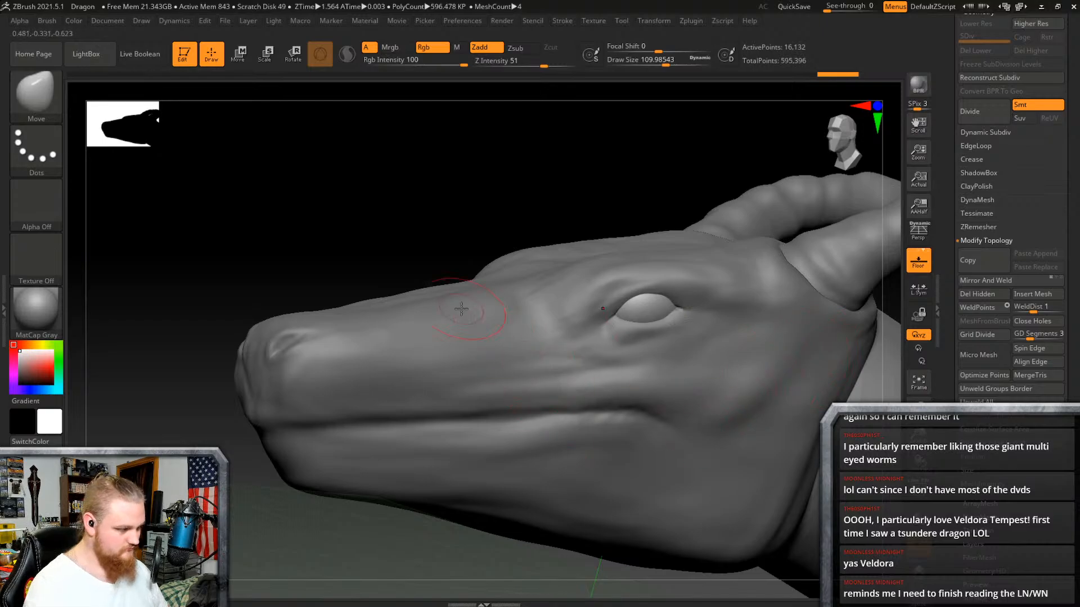
# Step: Make the head the active mesh and thicken the upper eyelid with ClayBuildup at a draw size of about 110
pyautogui.moveTo(565, 366); pyautogui.dragTo(513, 308, button='right')
pyautogui.click(26, 100)
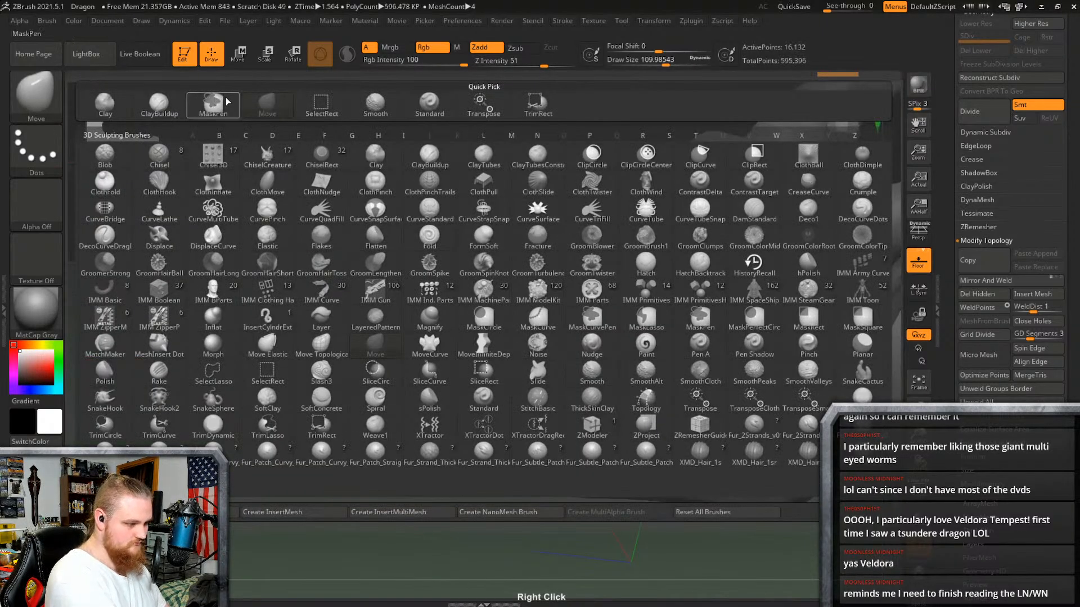
pyautogui.click(159, 104)
pyautogui.moveTo(651, 169)
pyautogui.mouseDown(button='right')
pyautogui.moveTo(771, 217)
pyautogui.moveTo(755, 357)
pyautogui.moveTo(716, 387)
pyautogui.moveTo(788, 354)
pyautogui.moveTo(744, 360)
pyautogui.mouseUp(button='right')
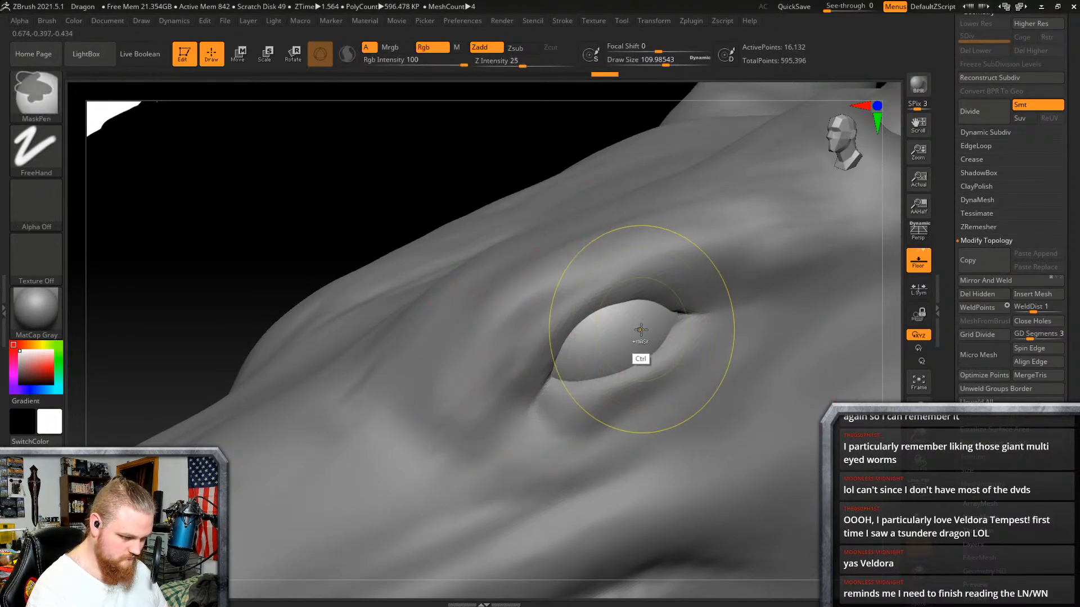
pyautogui.keyDown('alt'); pyautogui.click(685, 463); pyautogui.keyUp('alt')
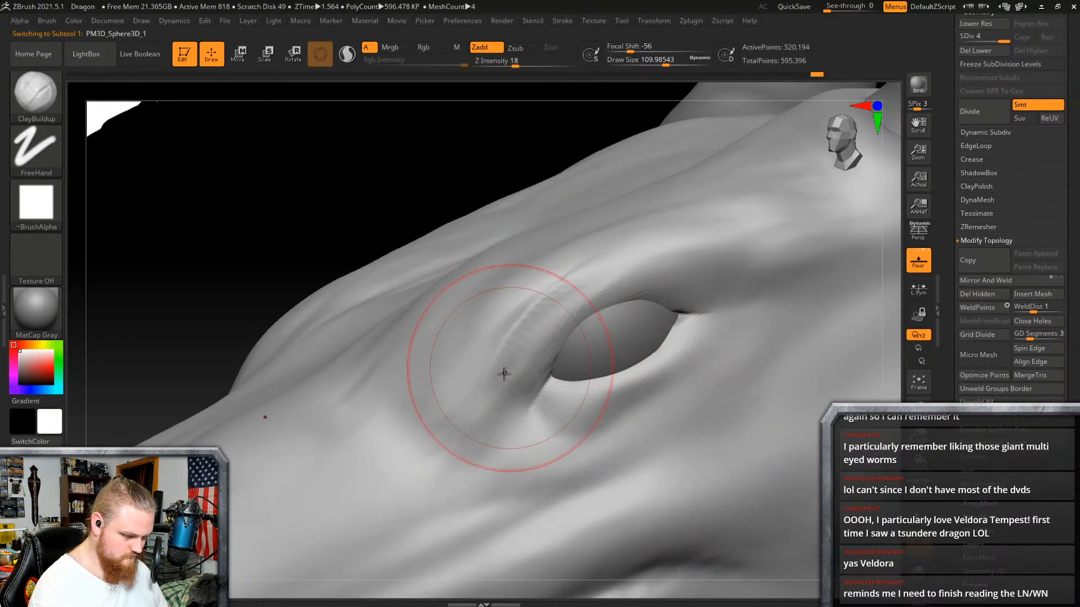
pyautogui.moveTo(504, 373)
pyautogui.mouseDown()
pyautogui.moveTo(535, 298)
pyautogui.moveTo(591, 292)
pyautogui.mouseUp()
pyautogui.moveTo(518, 326); pyautogui.dragTo(609, 273)
pyautogui.moveTo(609, 273); pyautogui.dragTo(592, 295)
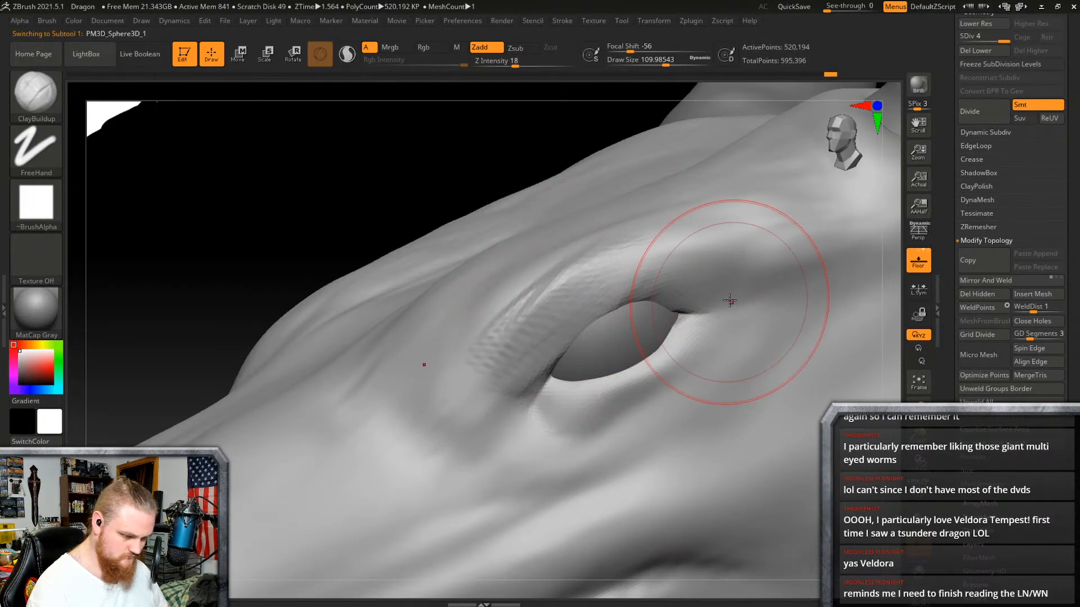
# Step: Build up the dragon's lower eyelid with ClayBuildup at a draw size of about 58
pyautogui.moveTo(729, 301); pyautogui.dragTo(680, 368, button='right')
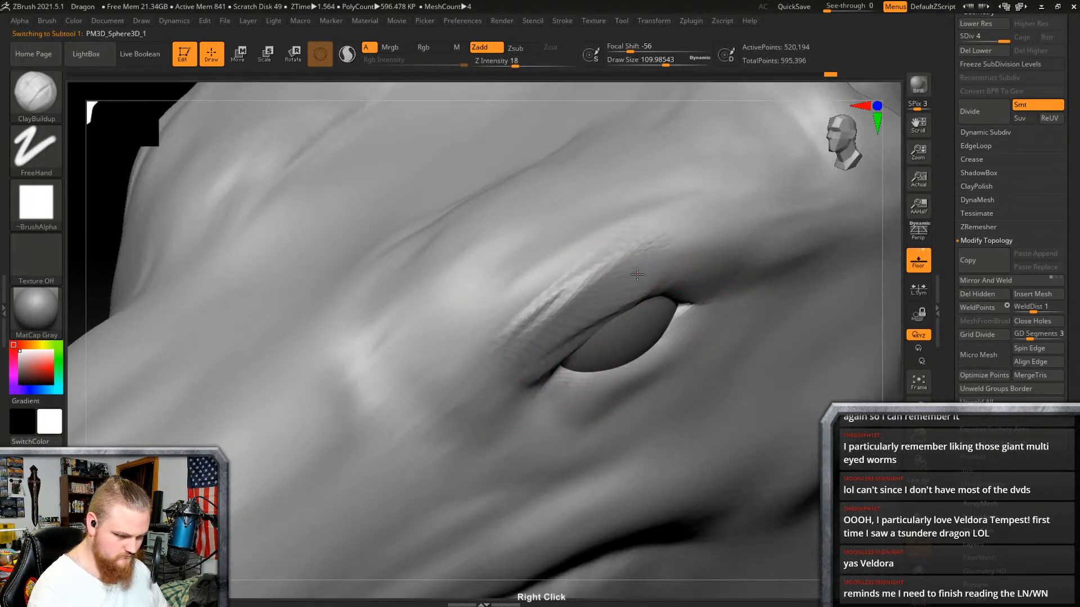
pyautogui.moveTo(621, 293); pyautogui.dragTo(744, 272, button='right')
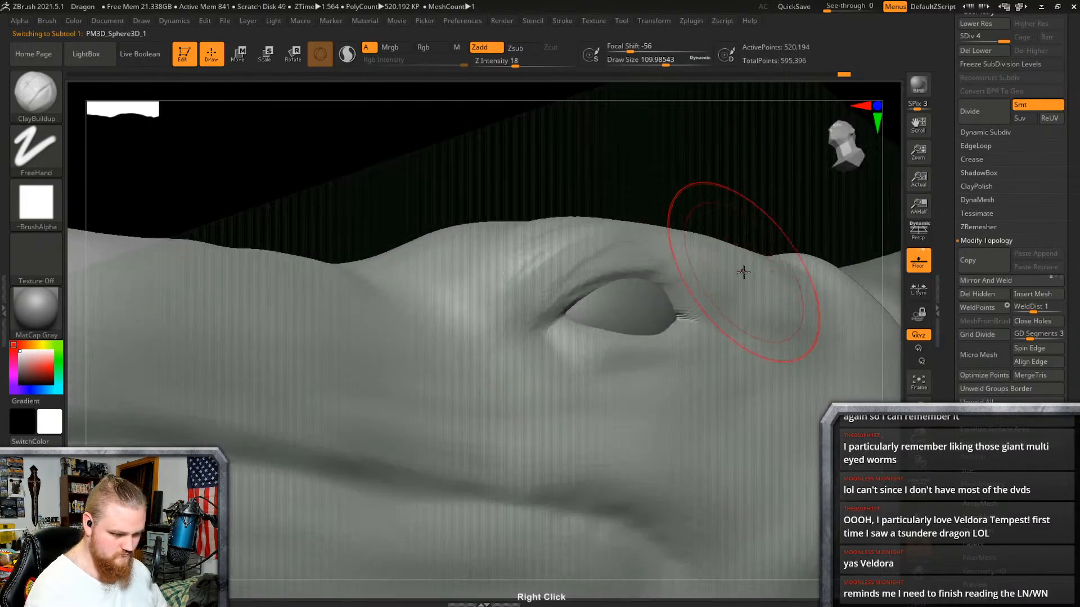
pyautogui.moveTo(669, 319); pyautogui.dragTo(825, 272, button='right')
pyautogui.rightClick(785, 326)
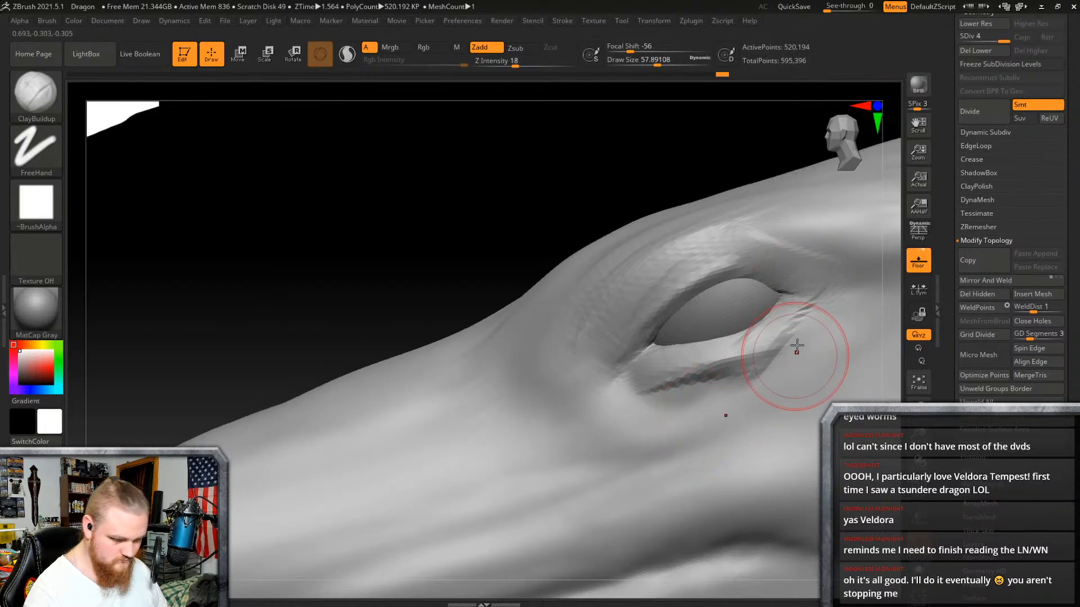
pyautogui.press('shift')
# Step: Smooth the rough clay strokes on the brow above the eye and around its front corner
pyautogui.moveTo(793, 369)
pyautogui.mouseDown(button='right')
pyautogui.moveTo(785, 386)
pyautogui.moveTo(779, 363)
pyautogui.moveTo(688, 363)
pyautogui.moveTo(760, 338)
pyautogui.moveTo(718, 301)
pyautogui.moveTo(795, 328)
pyautogui.moveTo(738, 349)
pyautogui.moveTo(726, 304)
pyautogui.moveTo(756, 339)
pyautogui.moveTo(743, 344)
pyautogui.mouseUp(button='right')
pyautogui.press('shift')
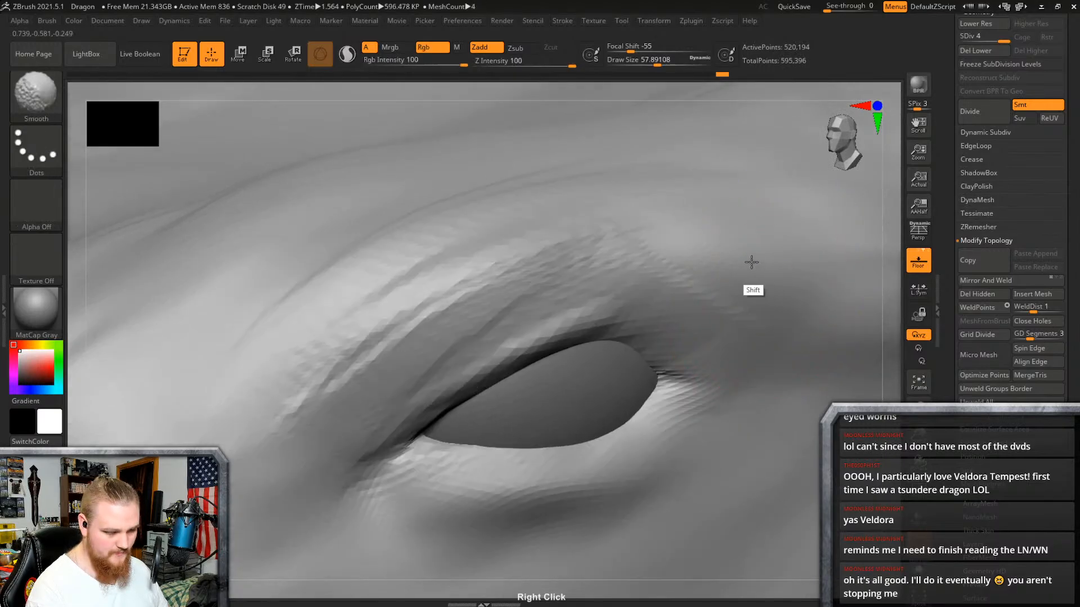
pyautogui.keyDown('shift'); pyautogui.moveTo(444, 304); pyautogui.dragTo(329, 373); pyautogui.keyUp('shift')
pyautogui.keyDown('shift'); pyautogui.moveTo(305, 414); pyautogui.dragTo(285, 548); pyautogui.keyUp('shift')
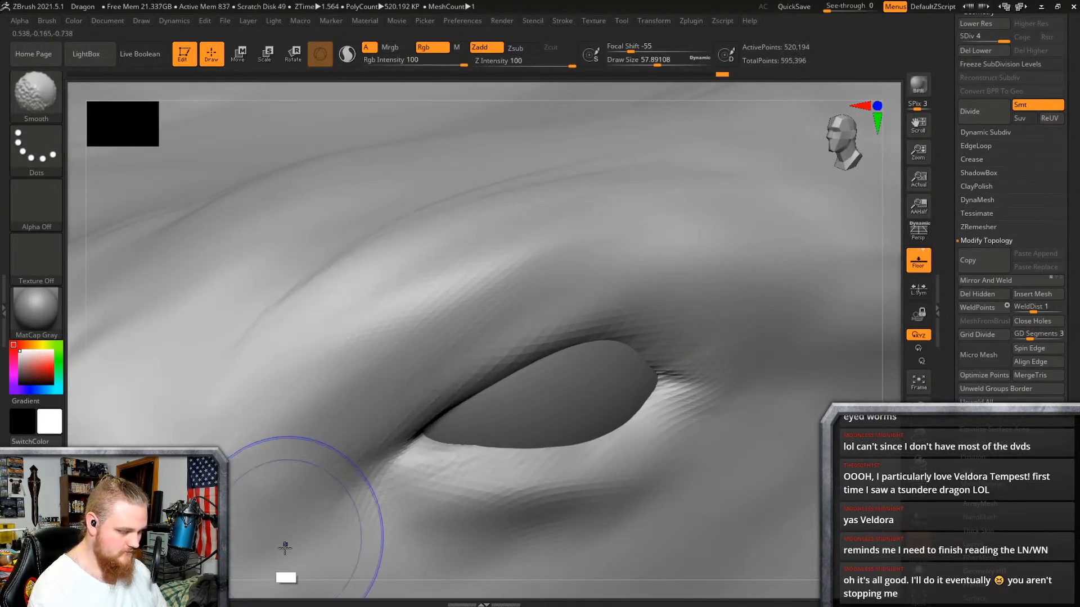
# Step: Build up the upper eyelid toward the rear corner of the eye with ClayBuildup and smooth it
pyautogui.moveTo(719, 305)
pyautogui.keyDown('alt'); pyautogui.mouseDown(button='right')
pyautogui.moveTo(771, 259)
pyautogui.moveTo(641, 322)
pyautogui.moveTo(711, 211)
pyautogui.mouseUp(button='right'); pyautogui.keyUp('alt')
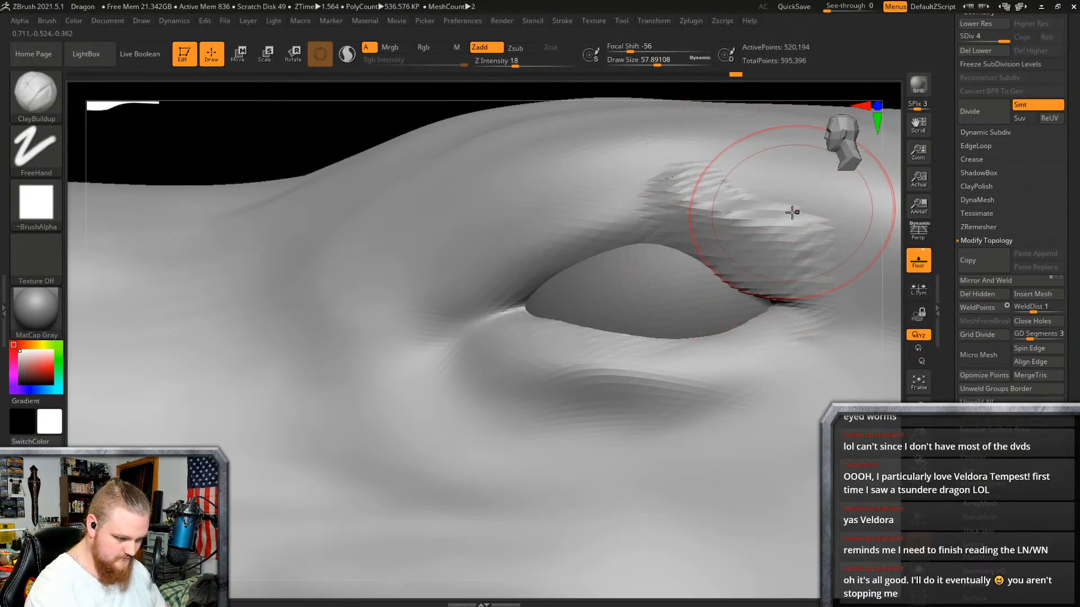
pyautogui.press('ctrl')
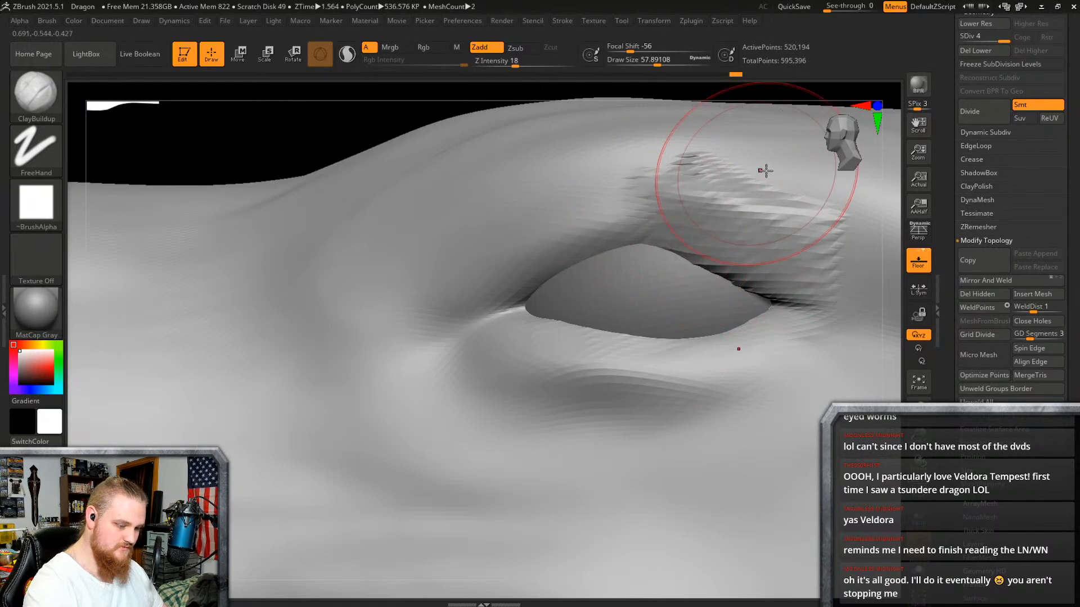
pyautogui.press('shift')
pyautogui.keyDown('shift'); pyautogui.moveTo(807, 220); pyautogui.dragTo(742, 281, button='right'); pyautogui.keyUp('shift')
pyautogui.moveTo(795, 234)
pyautogui.mouseDown(button='right')
pyautogui.moveTo(742, 305)
pyautogui.moveTo(566, 321)
pyautogui.moveTo(729, 320)
pyautogui.moveTo(733, 297)
pyautogui.moveTo(707, 287)
pyautogui.moveTo(759, 301)
pyautogui.moveTo(765, 290)
pyautogui.moveTo(602, 429)
pyautogui.moveTo(728, 376)
pyautogui.moveTo(771, 340)
pyautogui.moveTo(703, 309)
pyautogui.moveTo(757, 304)
pyautogui.moveTo(754, 289)
pyautogui.moveTo(735, 318)
pyautogui.moveTo(613, 323)
pyautogui.moveTo(738, 263)
pyautogui.moveTo(726, 313)
pyautogui.moveTo(734, 337)
pyautogui.moveTo(745, 314)
pyautogui.moveTo(741, 362)
pyautogui.moveTo(727, 383)
pyautogui.mouseUp(button='right')
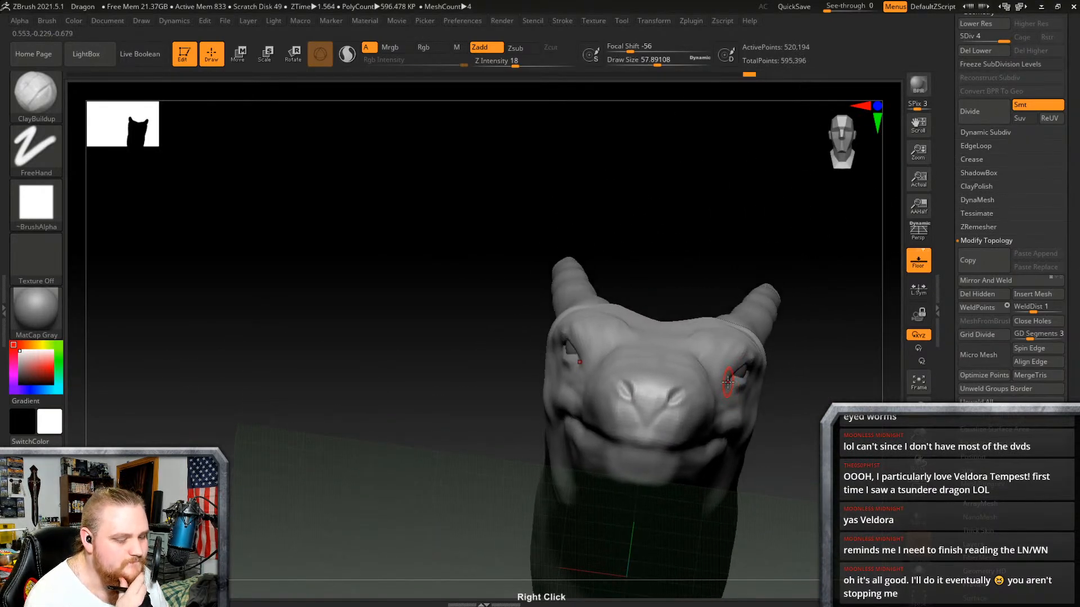
# Step: Set the draw size to about 106 and refine and smooth the forehead beside the brow ridges
pyautogui.moveTo(789, 323)
pyautogui.mouseDown(button='right')
pyautogui.moveTo(777, 264)
pyautogui.moveTo(807, 296)
pyautogui.moveTo(812, 286)
pyautogui.moveTo(718, 313)
pyautogui.moveTo(776, 249)
pyautogui.moveTo(742, 287)
pyautogui.moveTo(756, 278)
pyautogui.moveTo(832, 303)
pyautogui.moveTo(785, 328)
pyautogui.moveTo(779, 386)
pyautogui.moveTo(803, 309)
pyautogui.moveTo(647, 291)
pyautogui.mouseUp(button='right')
pyautogui.press('shift')
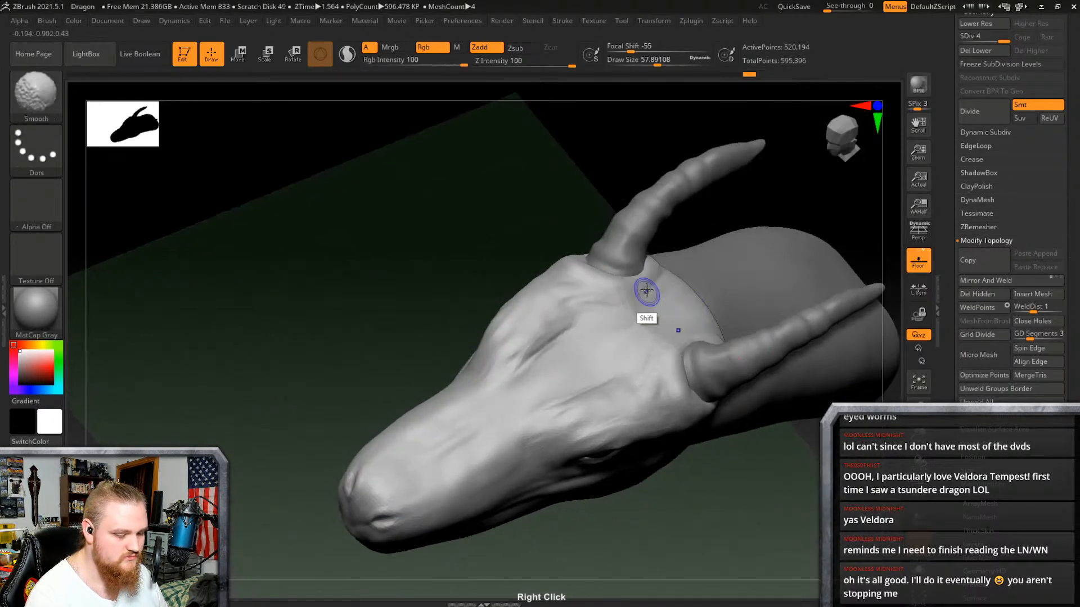
pyautogui.moveTo(581, 318); pyautogui.dragTo(632, 332, button='right')
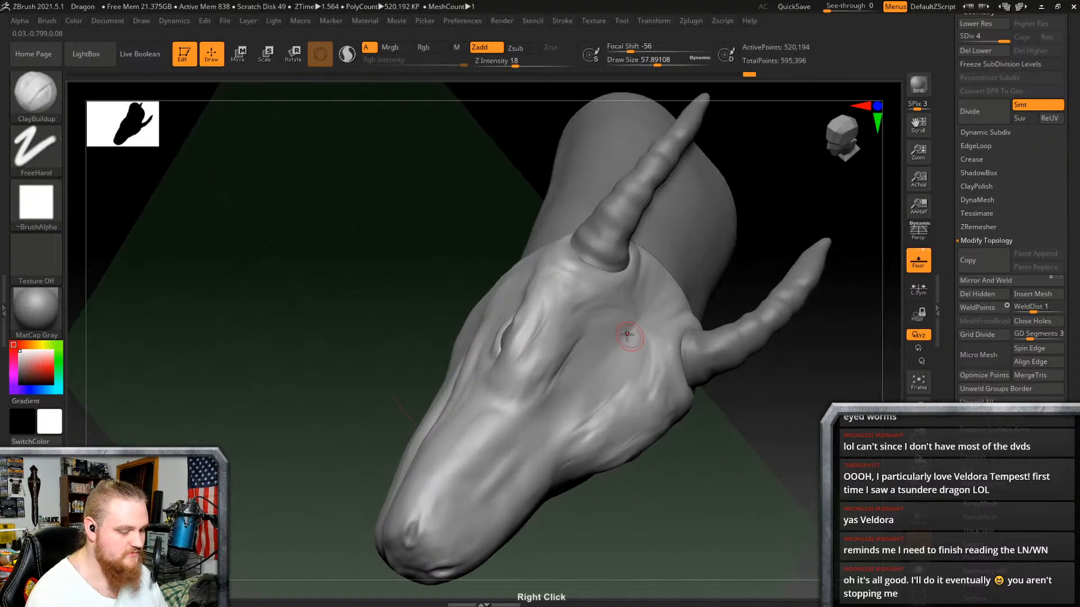
pyautogui.rightClick(501, 419)
pyautogui.moveTo(582, 345); pyautogui.dragTo(591, 345)
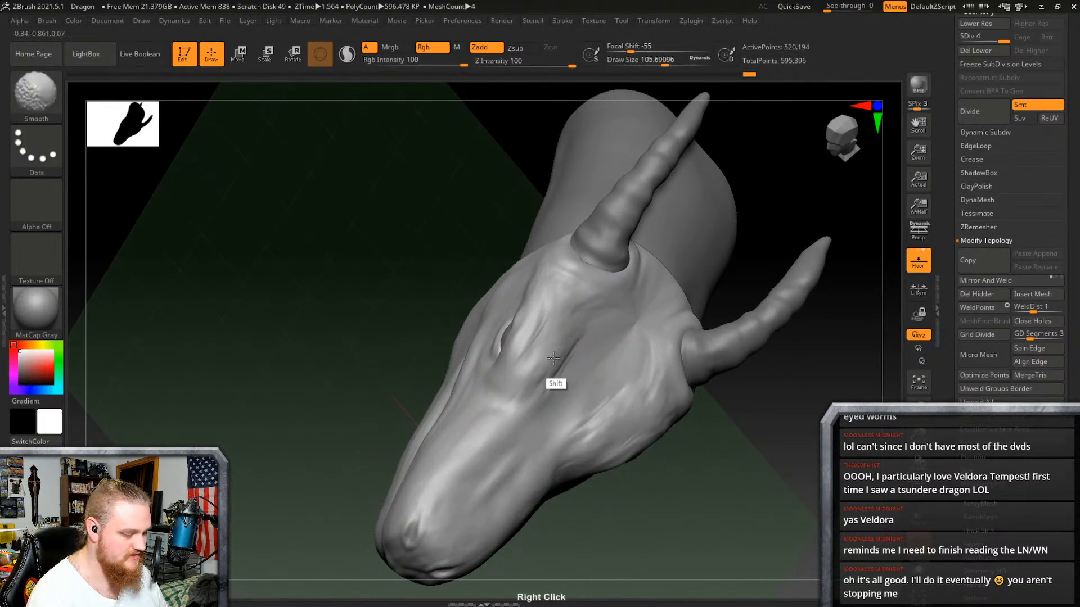
# Step: Build up a raised skin rim around the horn bases with ClayBuildup and smooth it into the skull
pyautogui.moveTo(562, 361)
pyautogui.mouseDown(button='right')
pyautogui.moveTo(672, 236)
pyautogui.moveTo(615, 352)
pyautogui.moveTo(652, 284)
pyautogui.moveTo(635, 319)
pyautogui.moveTo(622, 313)
pyautogui.moveTo(615, 369)
pyautogui.moveTo(614, 341)
pyautogui.moveTo(557, 354)
pyautogui.mouseUp(button='right')
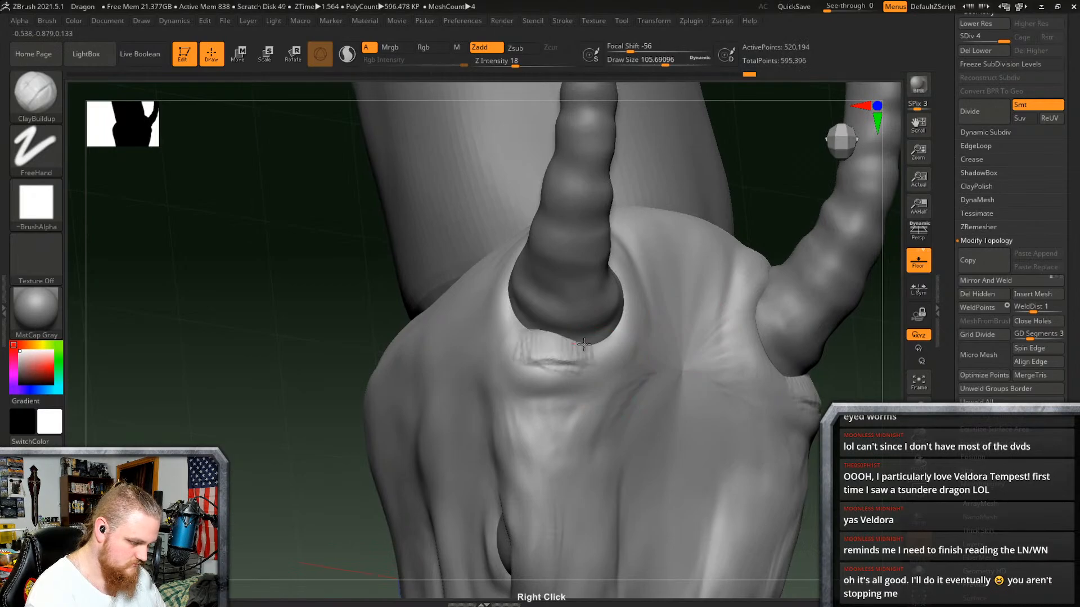
pyautogui.moveTo(625, 247); pyautogui.dragTo(615, 338, button='right')
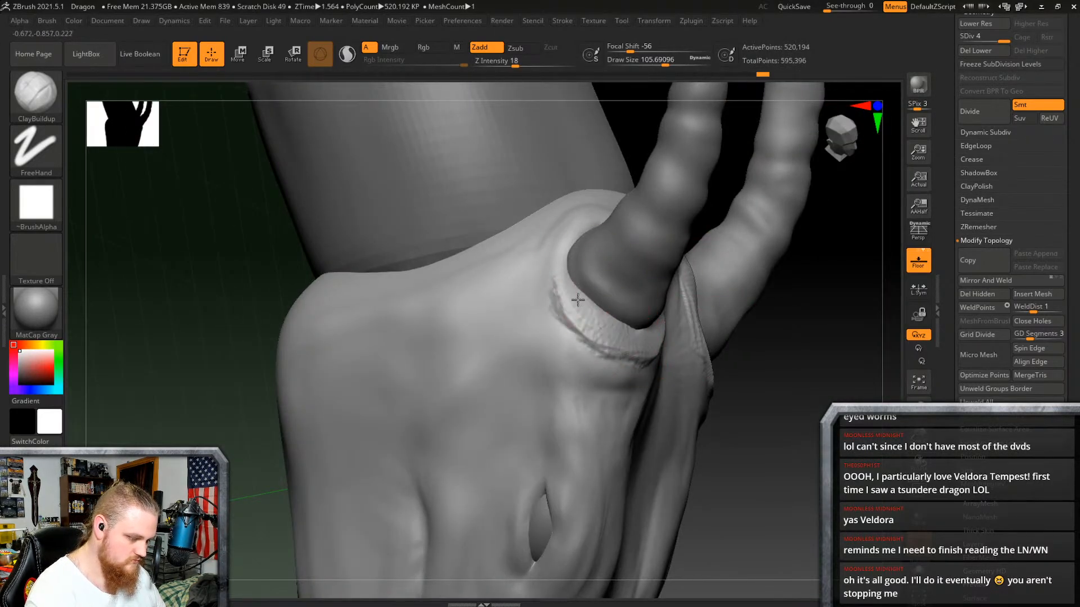
pyautogui.press('shift')
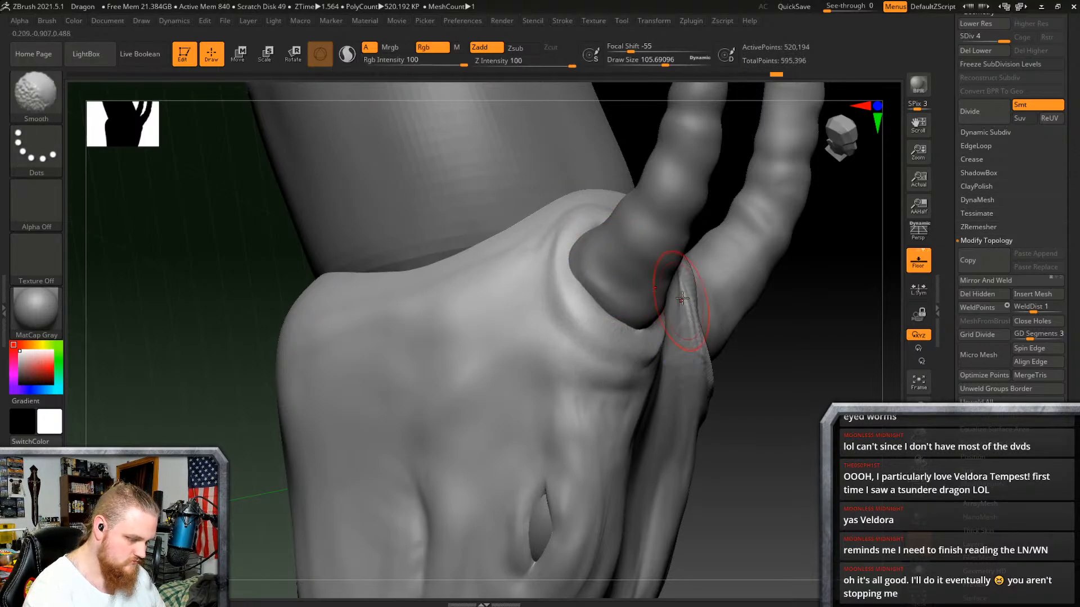
pyautogui.keyDown('shift'); pyautogui.moveTo(682, 299); pyautogui.dragTo(651, 258, button='right'); pyautogui.keyUp('shift')
pyautogui.press('shift')
# Step: Reshape the skin around the horn bases with the Move brush at a draw size of about 220
pyautogui.moveTo(590, 241); pyautogui.dragTo(614, 227, button='right')
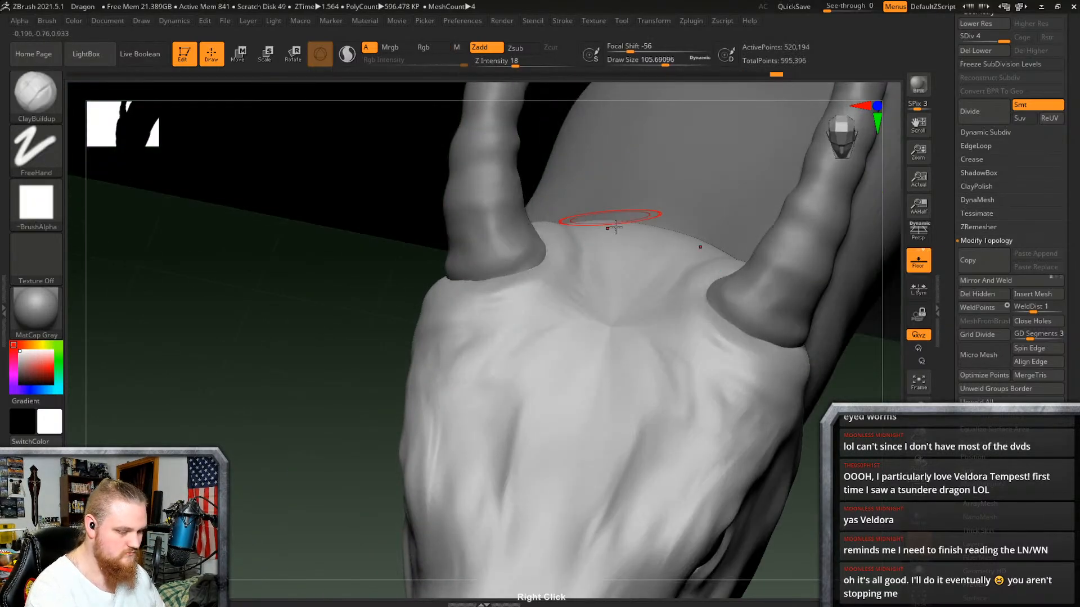
pyautogui.moveTo(825, 296); pyautogui.dragTo(791, 309, button='right')
pyautogui.moveTo(721, 297); pyautogui.dragTo(69, 117, button='right')
pyautogui.click(35, 93)
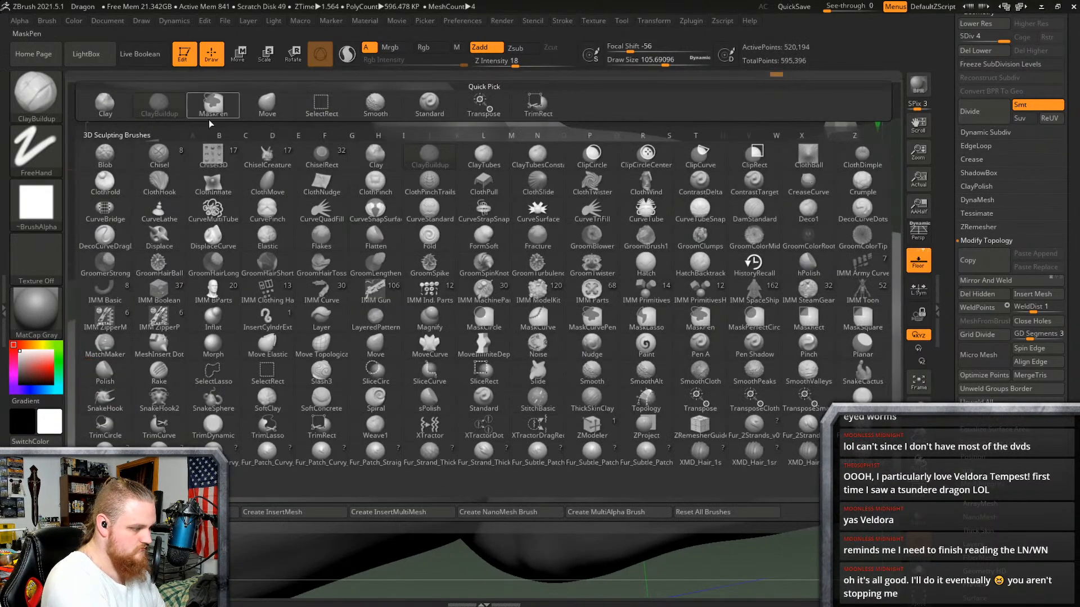
pyautogui.click(266, 104)
pyautogui.rightClick(577, 293)
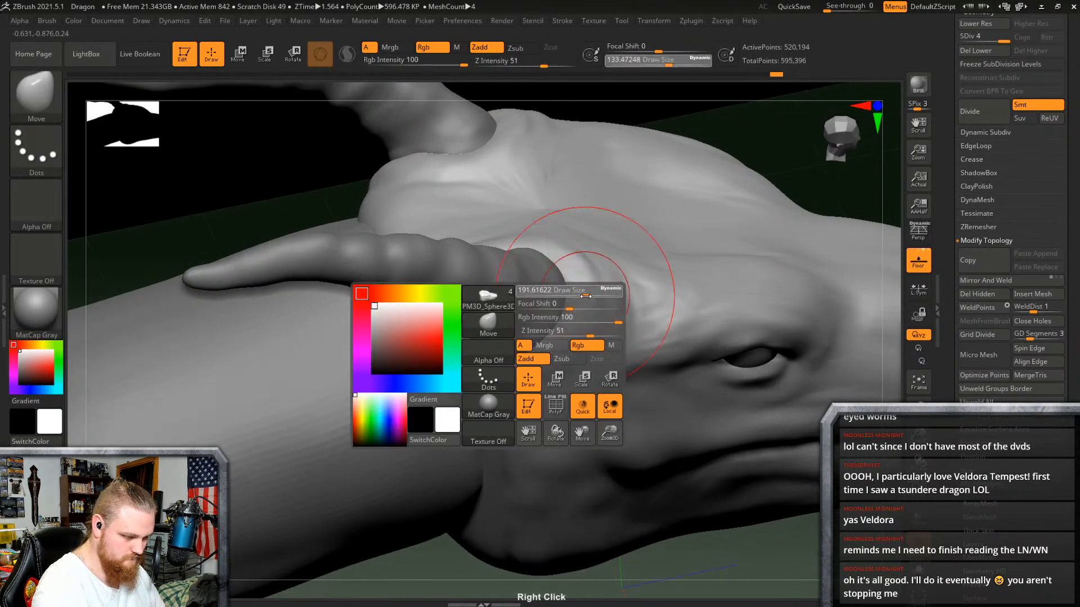
pyautogui.moveTo(585, 296); pyautogui.dragTo(591, 302)
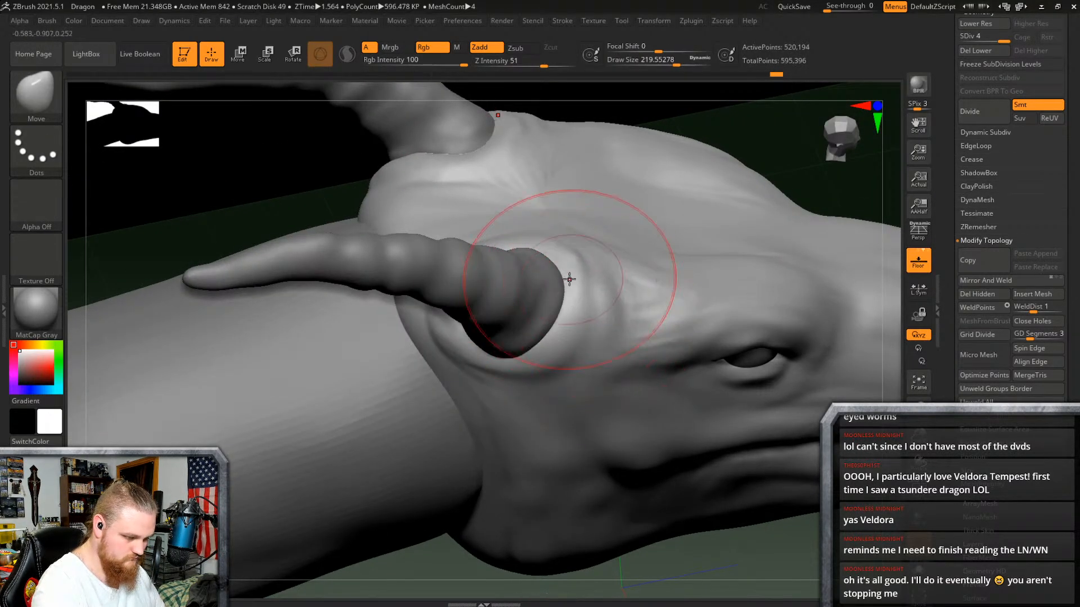
pyautogui.moveTo(570, 279); pyautogui.dragTo(567, 239, button='right')
pyautogui.moveTo(571, 283); pyautogui.dragTo(592, 219, button='right')
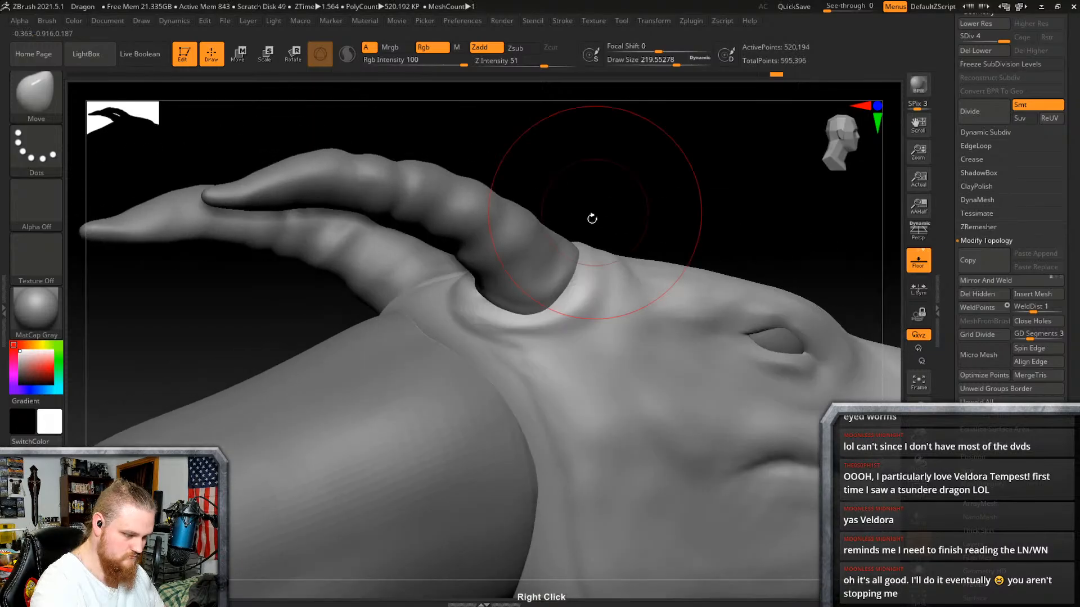
pyautogui.moveTo(543, 329); pyautogui.dragTo(436, 317, button='right')
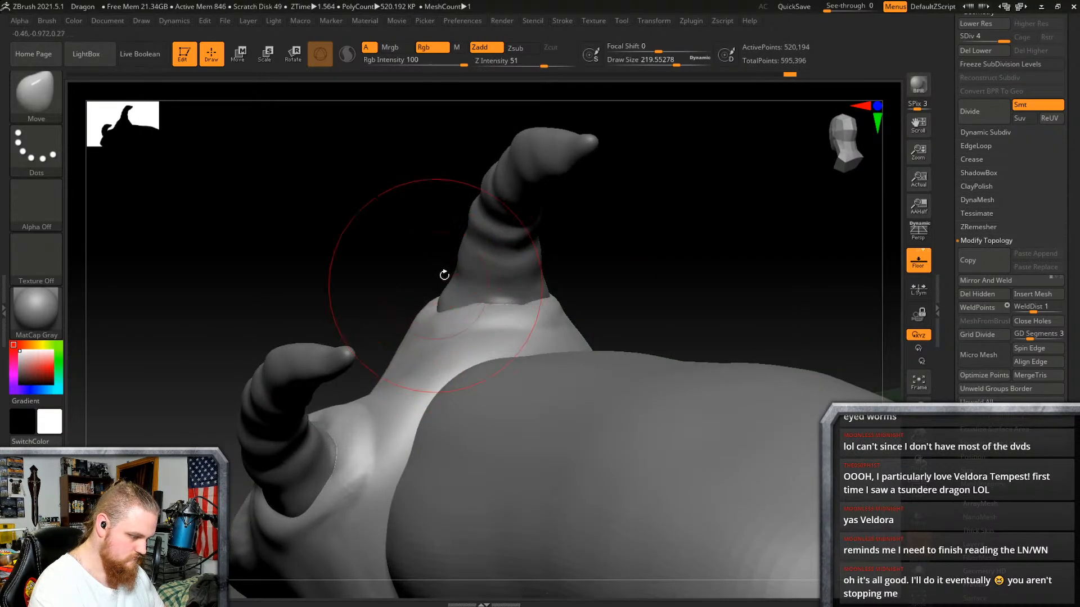
pyautogui.moveTo(443, 277)
pyautogui.mouseDown(button='right')
pyautogui.moveTo(566, 240)
pyautogui.moveTo(585, 315)
pyautogui.moveTo(638, 282)
pyautogui.moveTo(559, 333)
pyautogui.moveTo(665, 305)
pyautogui.moveTo(641, 314)
pyautogui.moveTo(740, 361)
pyautogui.moveTo(589, 337)
pyautogui.moveTo(647, 292)
pyautogui.moveTo(706, 268)
pyautogui.moveTo(758, 293)
pyautogui.moveTo(700, 304)
pyautogui.mouseUp(button='right')
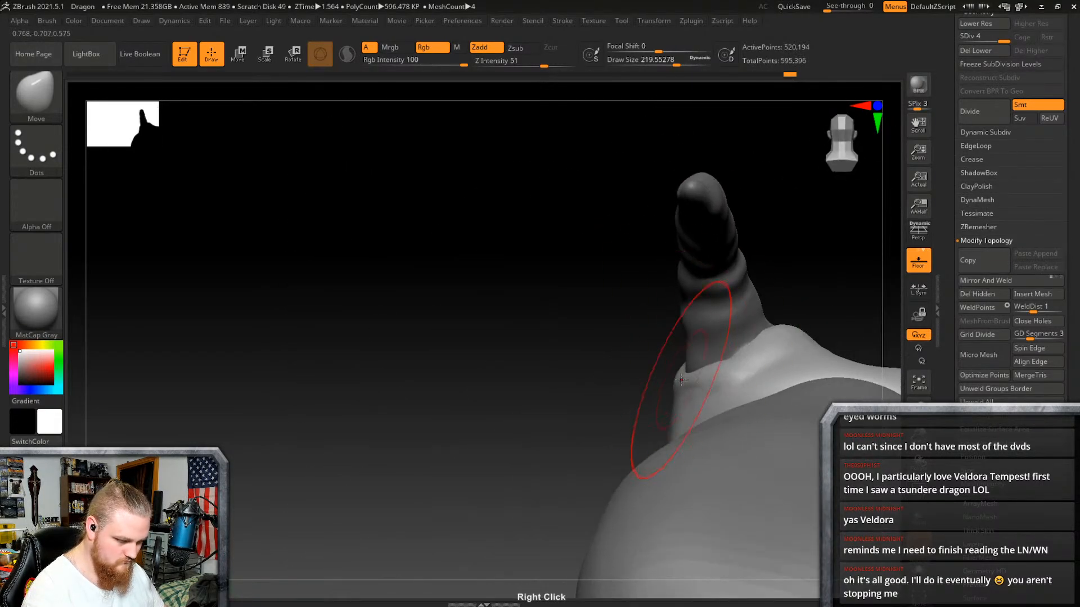
pyautogui.moveTo(674, 369)
pyautogui.mouseDown(button='right')
pyautogui.moveTo(691, 362)
pyautogui.moveTo(767, 385)
pyautogui.moveTo(781, 325)
pyautogui.moveTo(716, 309)
pyautogui.moveTo(716, 289)
pyautogui.moveTo(767, 289)
pyautogui.moveTo(772, 255)
pyautogui.moveTo(450, 371)
pyautogui.moveTo(682, 337)
pyautogui.moveTo(742, 294)
pyautogui.moveTo(783, 299)
pyautogui.moveTo(738, 270)
pyautogui.moveTo(711, 287)
pyautogui.moveTo(697, 338)
pyautogui.moveTo(788, 282)
pyautogui.moveTo(755, 250)
pyautogui.moveTo(723, 378)
pyautogui.moveTo(752, 306)
pyautogui.moveTo(735, 273)
pyautogui.moveTo(757, 257)
pyautogui.moveTo(724, 261)
pyautogui.moveTo(718, 272)
pyautogui.moveTo(743, 281)
pyautogui.moveTo(732, 342)
pyautogui.moveTo(736, 307)
pyautogui.moveTo(793, 278)
pyautogui.mouseUp(button='right')
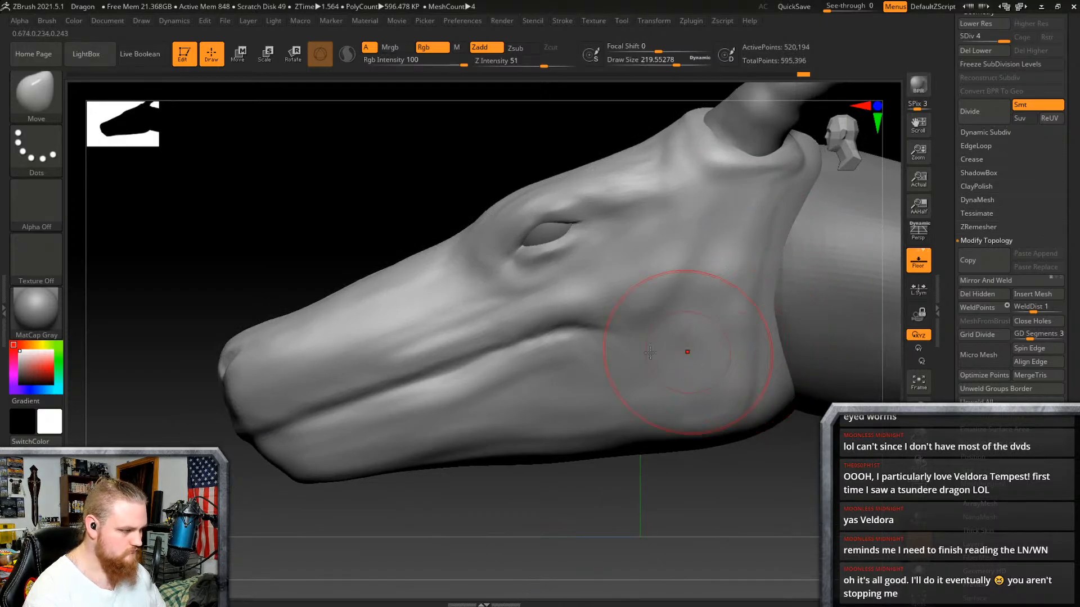
# Step: Push the underside of the lower jaw upward with the Move brush at a draw size of about 583
pyautogui.rightClick(602, 443)
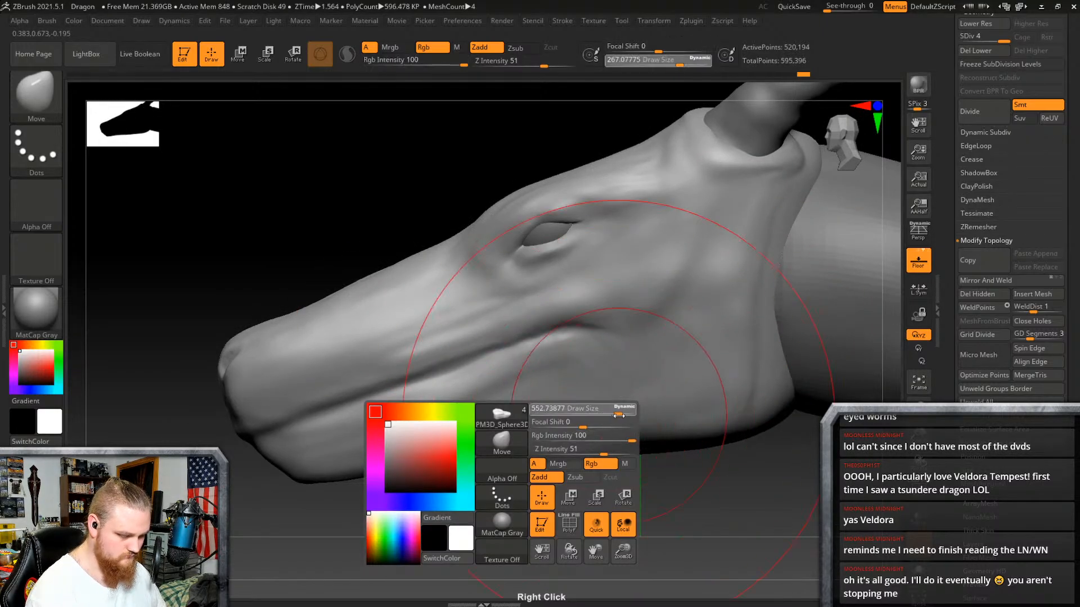
pyautogui.moveTo(619, 415); pyautogui.dragTo(595, 449)
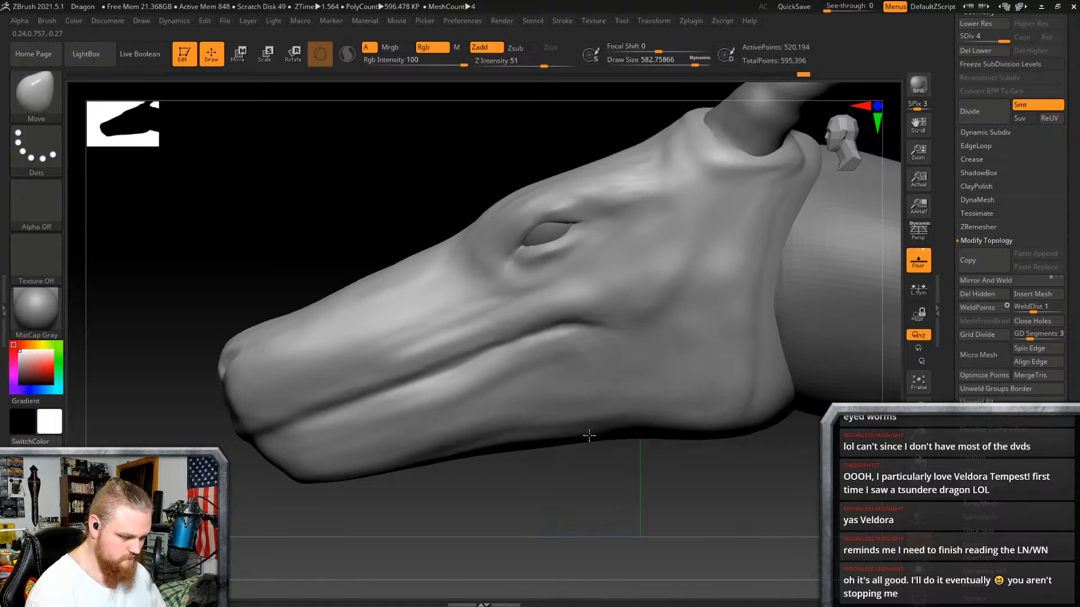
pyautogui.moveTo(627, 417); pyautogui.dragTo(667, 433, button='right')
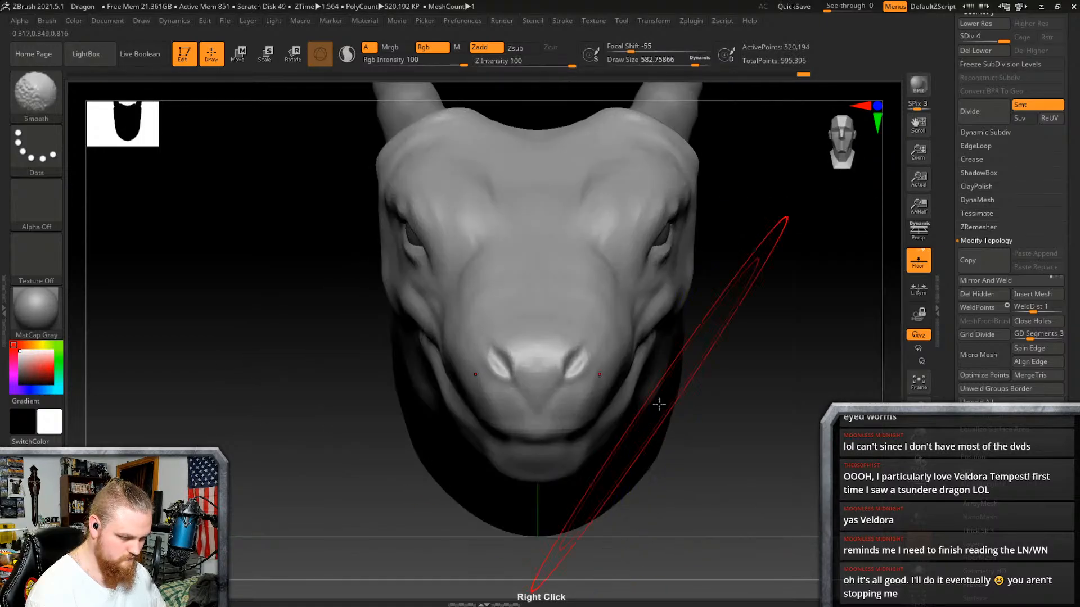
pyautogui.moveTo(648, 393); pyautogui.dragTo(1015, 208, button='right')
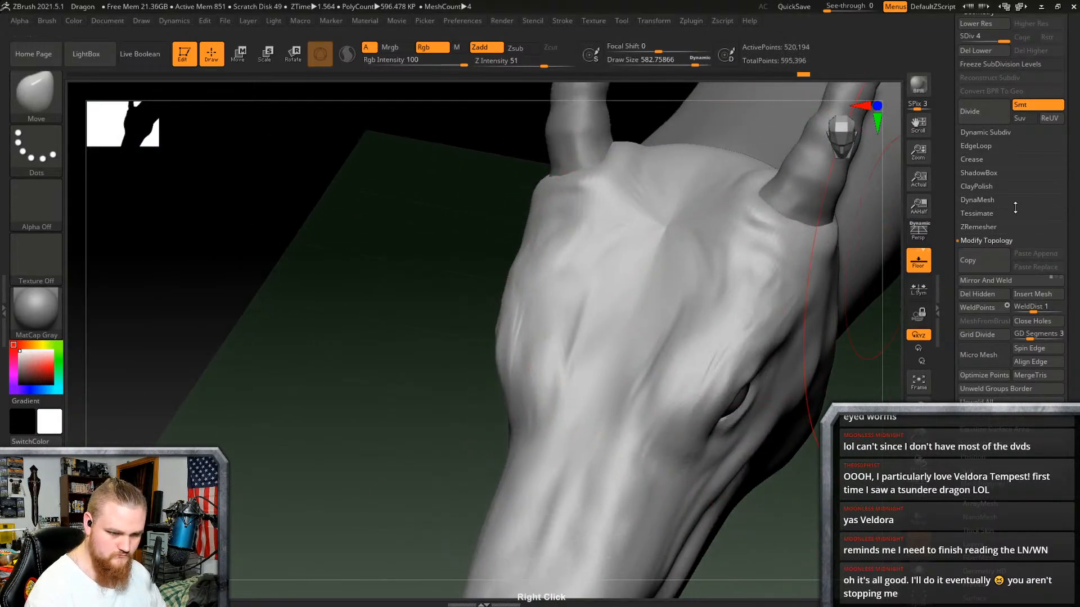
# Step: Lower the head to subdivision level 3 and adjust the upper head shape with Move at a draw size of about 149
pyautogui.click(986, 37)
pyautogui.moveTo(793, 236); pyautogui.dragTo(769, 253, button='right')
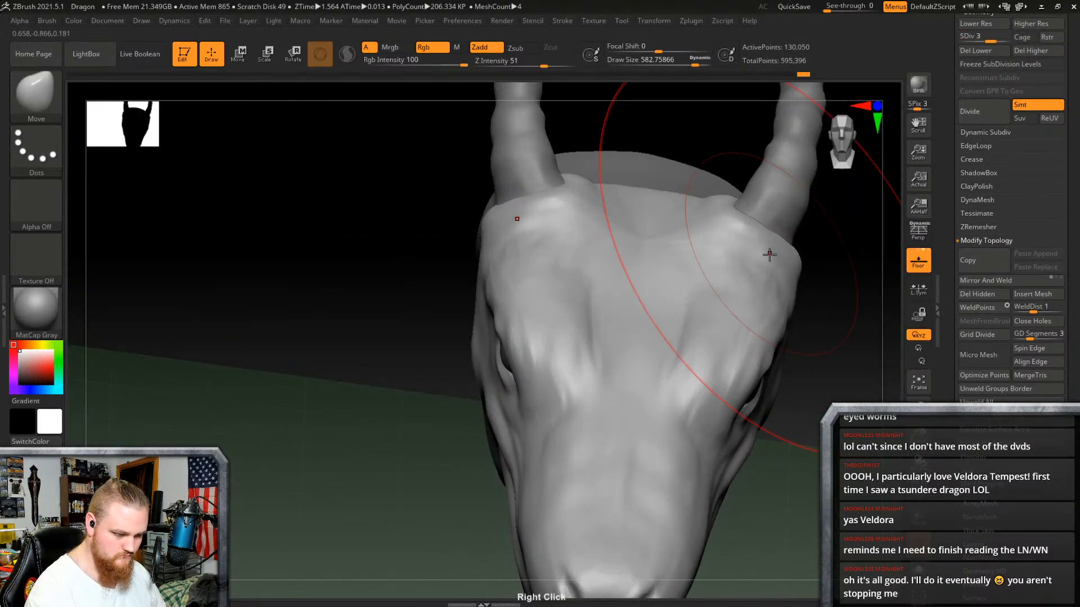
pyautogui.rightClick(696, 335)
pyautogui.moveTo(696, 333); pyautogui.dragTo(694, 313)
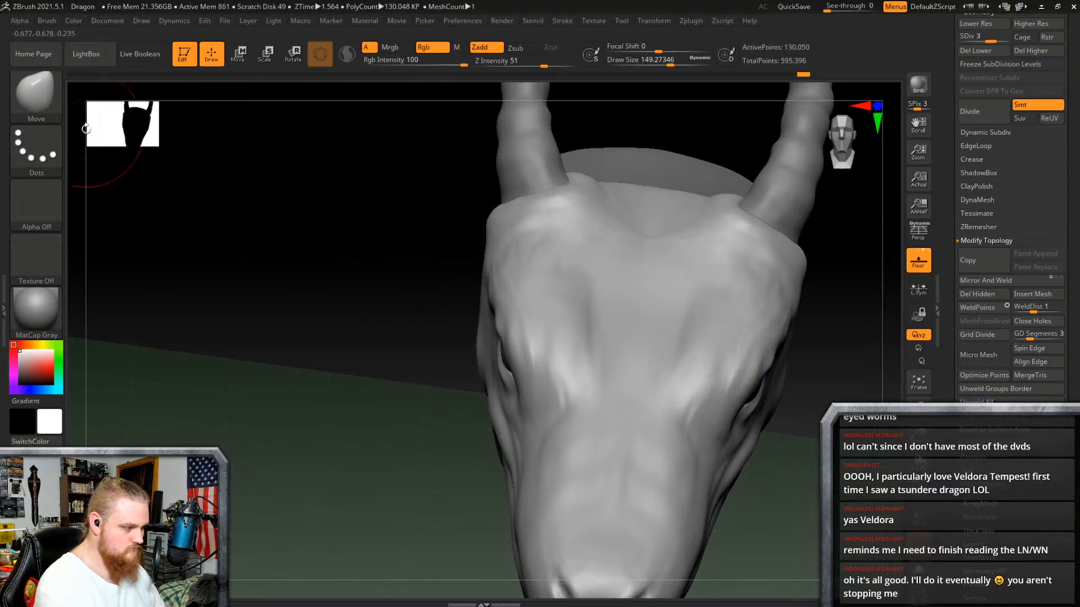
# Step: Build up the front edge of the upper lip with ClayBuildup at a draw size of about 43 and smooth it
pyautogui.click(36, 93)
pyautogui.click(172, 98)
pyautogui.moveTo(649, 360)
pyautogui.mouseDown(button='right')
pyautogui.moveTo(737, 320)
pyautogui.moveTo(783, 326)
pyautogui.moveTo(684, 305)
pyautogui.moveTo(754, 316)
pyautogui.moveTo(762, 272)
pyautogui.moveTo(663, 345)
pyautogui.moveTo(745, 310)
pyautogui.moveTo(694, 285)
pyautogui.moveTo(610, 335)
pyautogui.moveTo(665, 291)
pyautogui.moveTo(730, 336)
pyautogui.moveTo(769, 241)
pyautogui.mouseUp(button='right')
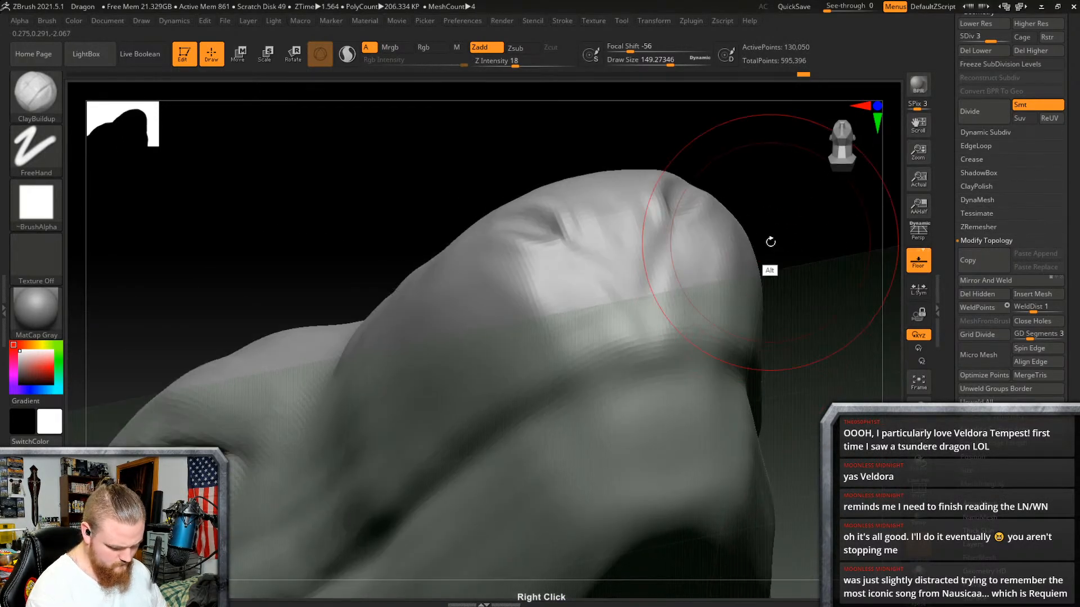
pyautogui.rightClick(660, 332)
pyautogui.moveTo(667, 333); pyautogui.dragTo(663, 337)
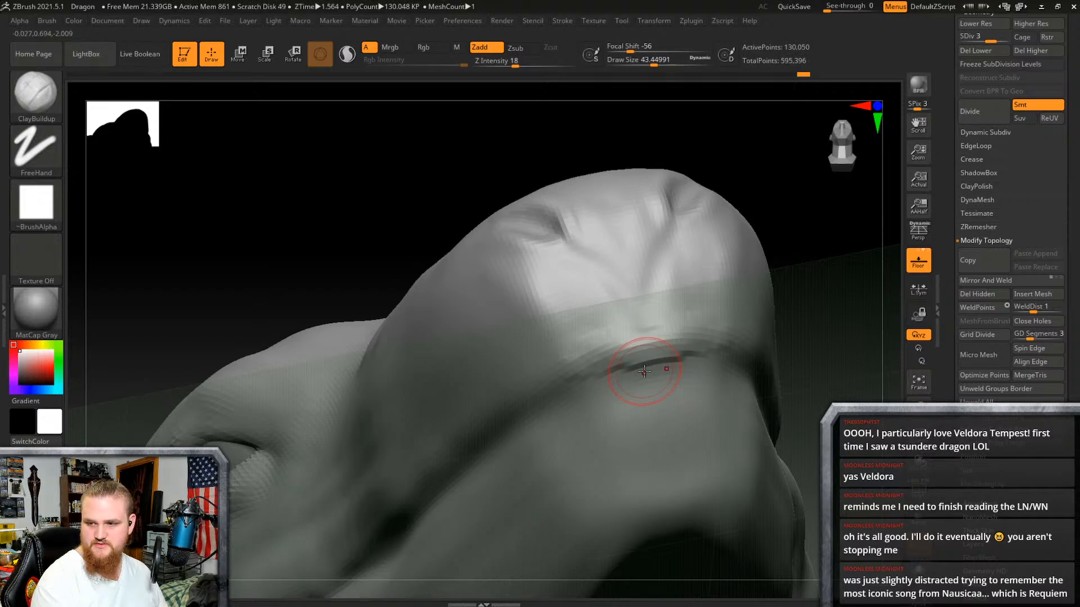
pyautogui.moveTo(677, 345); pyautogui.dragTo(647, 326, button='right')
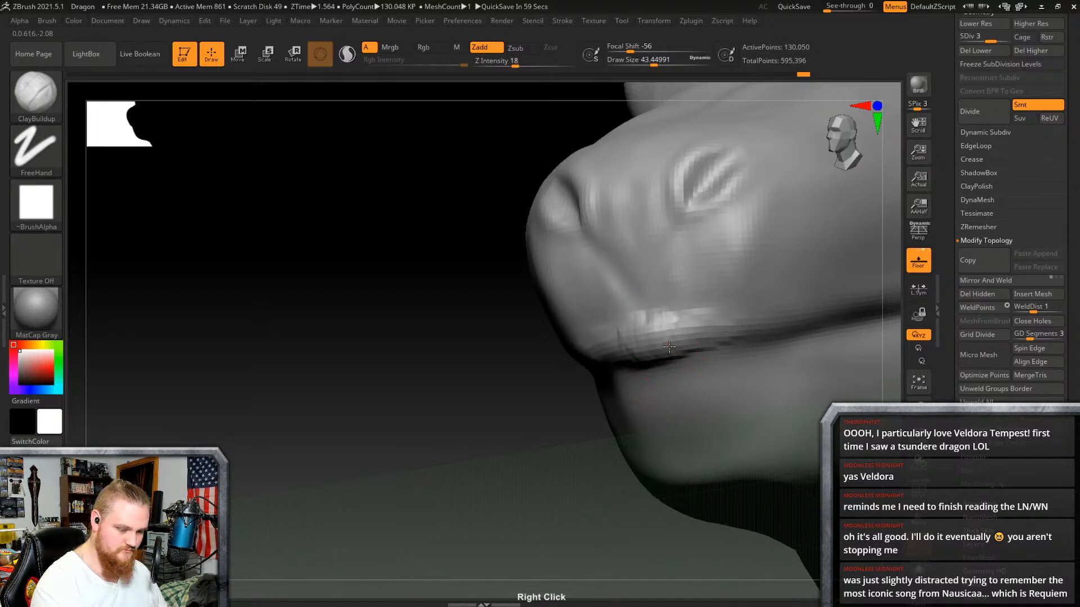
pyautogui.moveTo(760, 289)
pyautogui.mouseDown(button='right')
pyautogui.moveTo(736, 304)
pyautogui.moveTo(767, 285)
pyautogui.mouseUp(button='right')
pyautogui.press('shift')
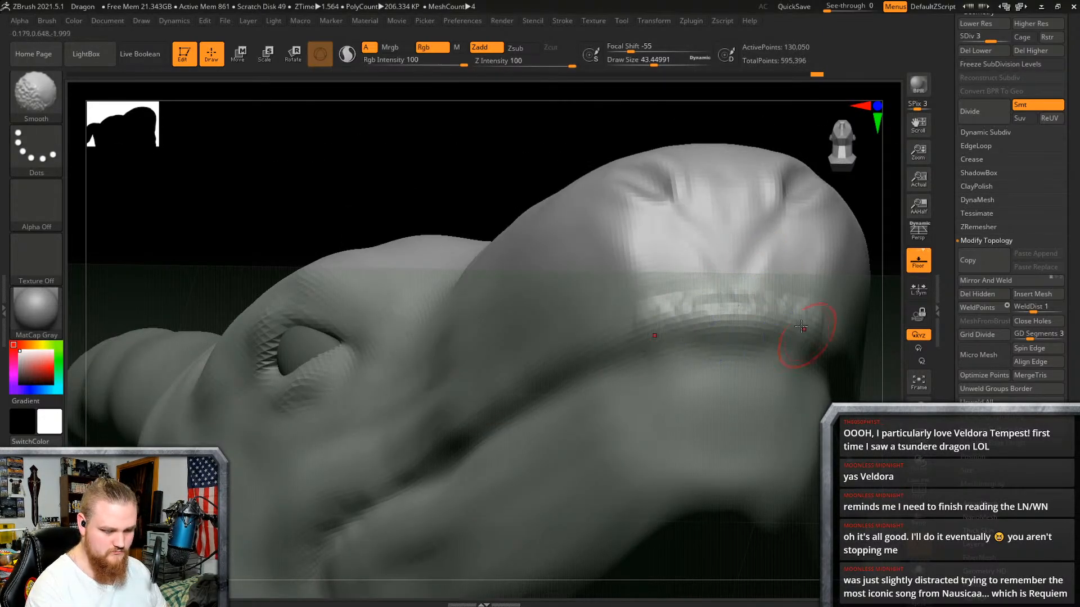
# Step: Build up the upper lip edge along the side of the mouth with ClayBuildup at a draw size of about 43 and smooth it
pyautogui.moveTo(800, 327); pyautogui.dragTo(819, 318, button='right')
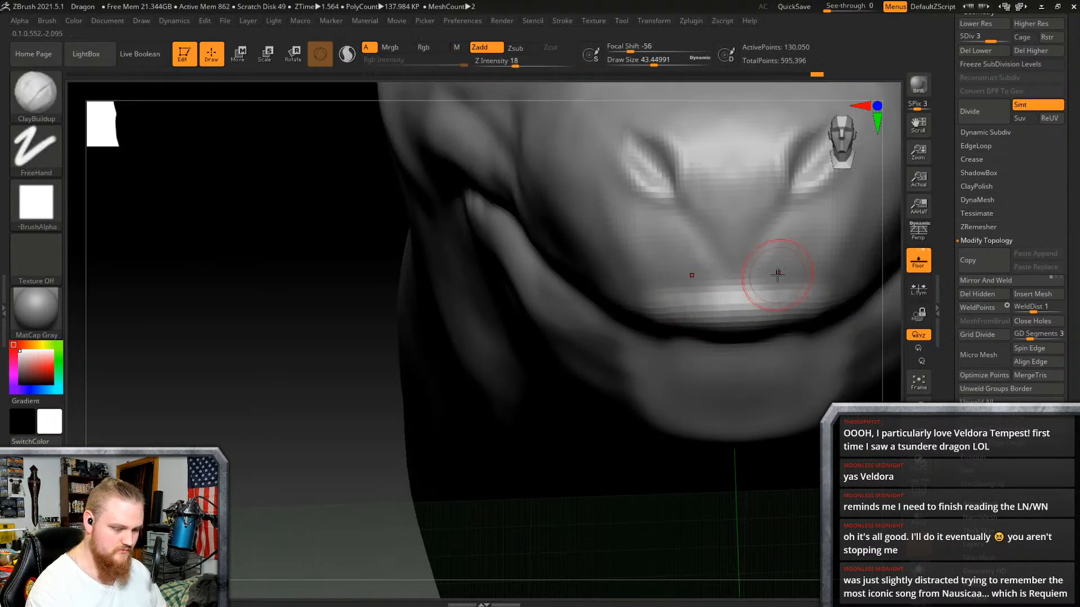
pyautogui.moveTo(777, 275); pyautogui.dragTo(790, 253, button='right')
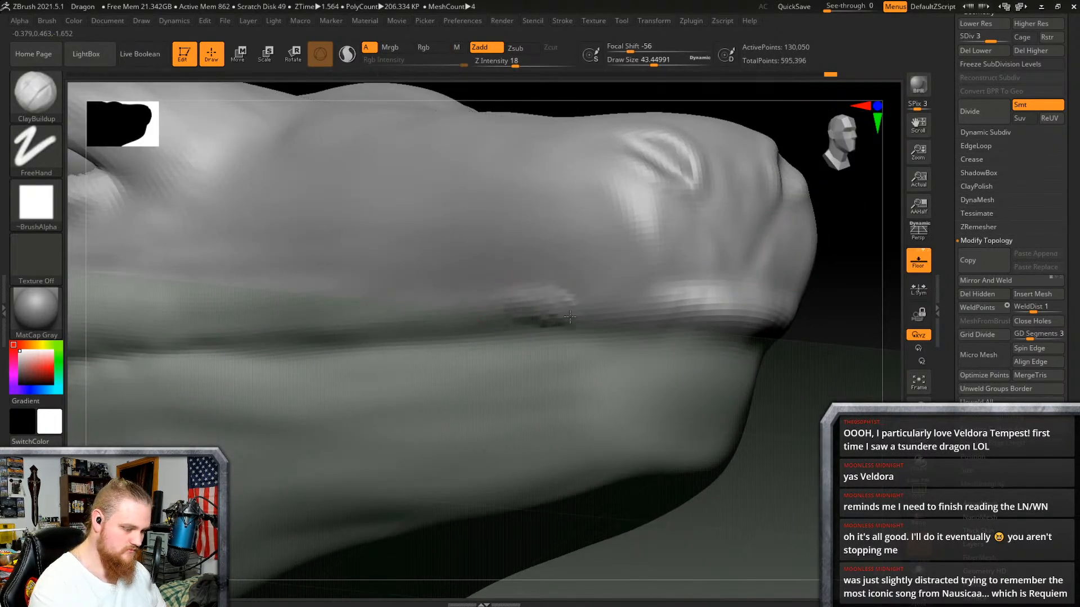
pyautogui.moveTo(752, 253); pyautogui.dragTo(771, 329, button='right')
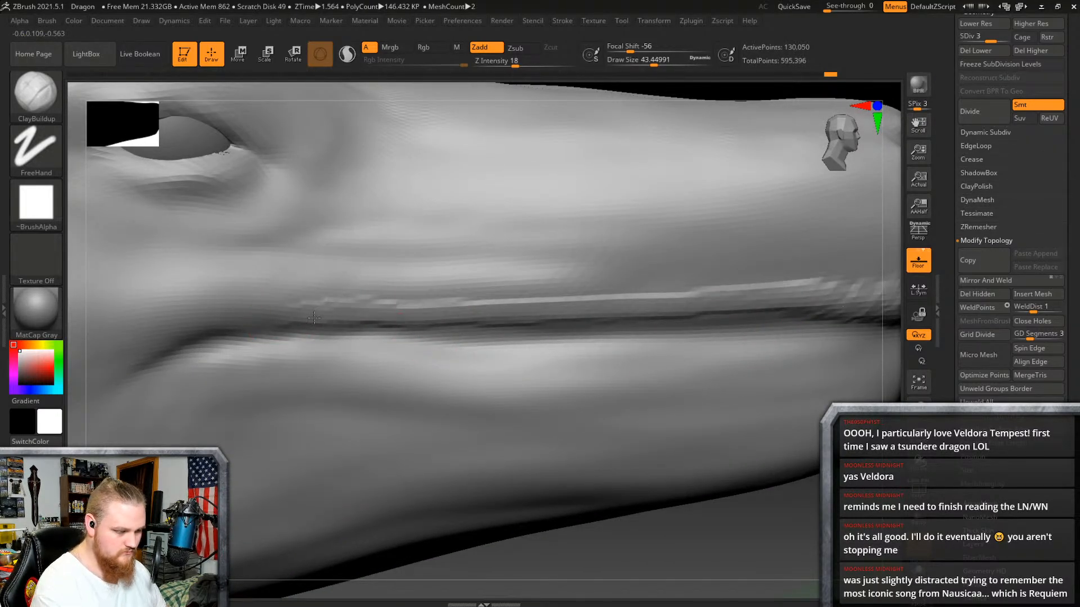
pyautogui.moveTo(314, 319); pyautogui.dragTo(851, 299)
pyautogui.press('shift')
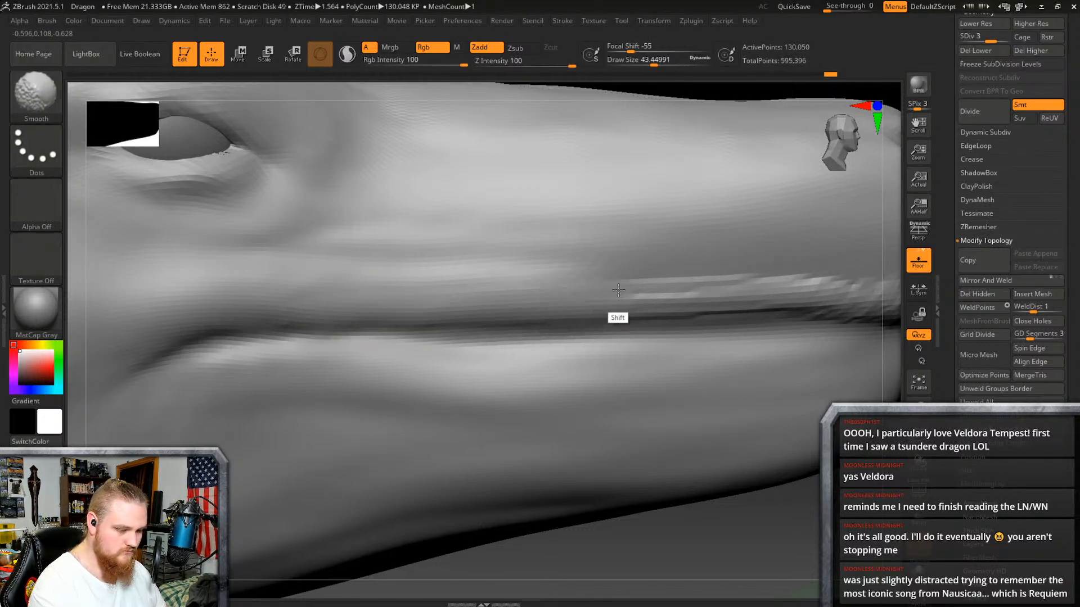
pyautogui.moveTo(855, 301); pyautogui.dragTo(585, 362, button='right')
pyautogui.press('shift')
pyautogui.moveTo(818, 304)
pyautogui.mouseDown(button='right')
pyautogui.moveTo(824, 221)
pyautogui.moveTo(804, 299)
pyautogui.moveTo(662, 397)
pyautogui.moveTo(663, 376)
pyautogui.moveTo(624, 478)
pyautogui.mouseUp(button='right')
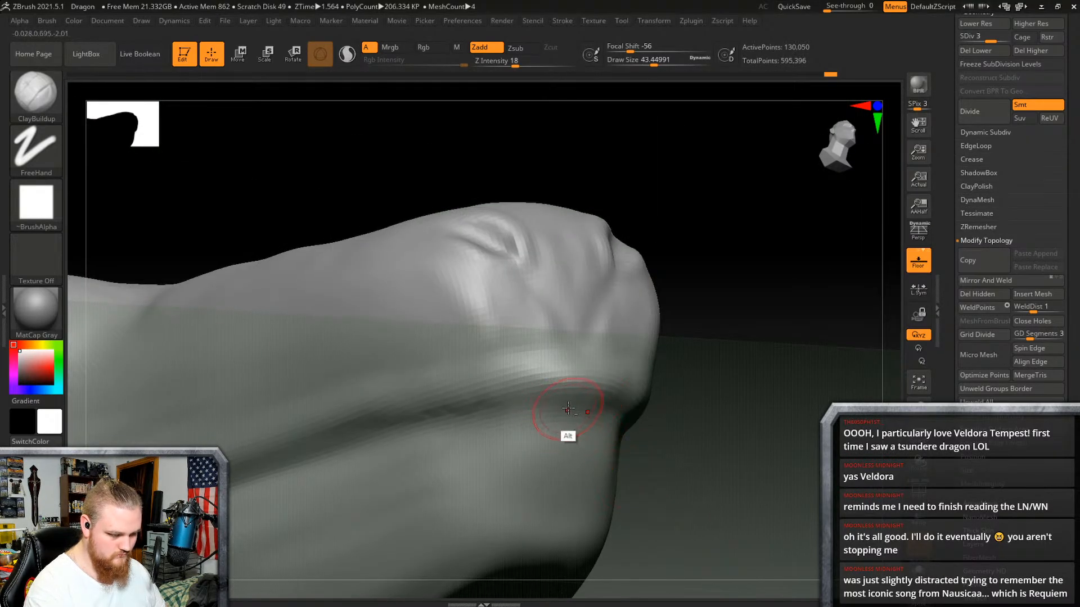
# Step: Shape the front edge of the lower lip with ClayBuildup at a draw size of about 43 and smooth it
pyautogui.press('shift')
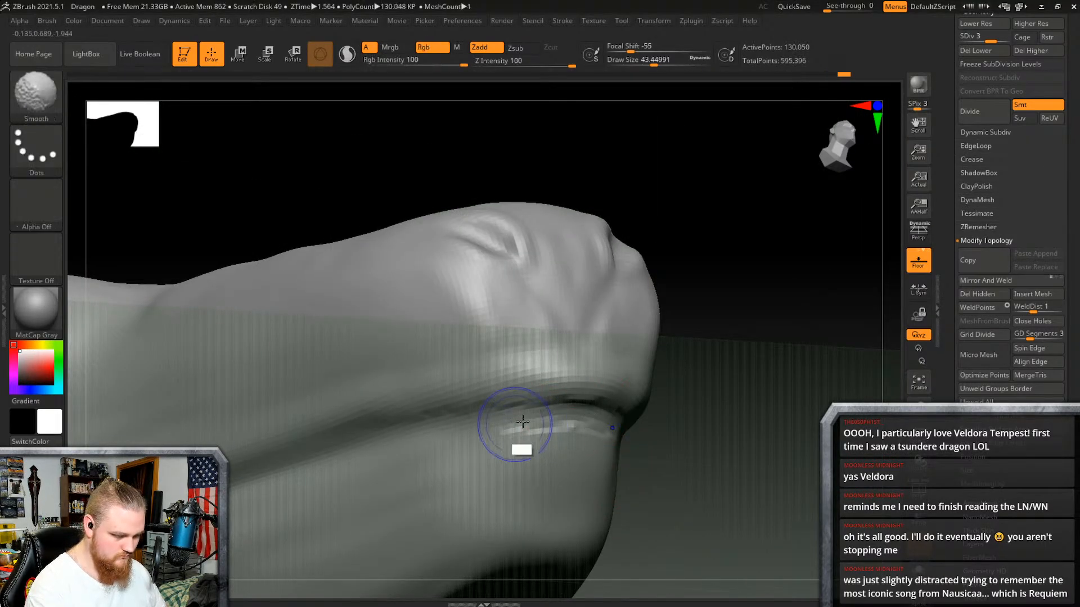
pyautogui.moveTo(511, 430)
pyautogui.mouseDown(button='right')
pyautogui.moveTo(658, 393)
pyautogui.moveTo(557, 446)
pyautogui.moveTo(591, 427)
pyautogui.moveTo(656, 349)
pyautogui.moveTo(814, 401)
pyautogui.moveTo(639, 325)
pyautogui.moveTo(686, 349)
pyautogui.moveTo(723, 341)
pyautogui.moveTo(742, 309)
pyautogui.moveTo(673, 393)
pyautogui.moveTo(732, 356)
pyautogui.moveTo(557, 511)
pyautogui.moveTo(581, 441)
pyautogui.moveTo(763, 302)
pyautogui.moveTo(699, 326)
pyautogui.moveTo(820, 358)
pyautogui.mouseUp(button='right')
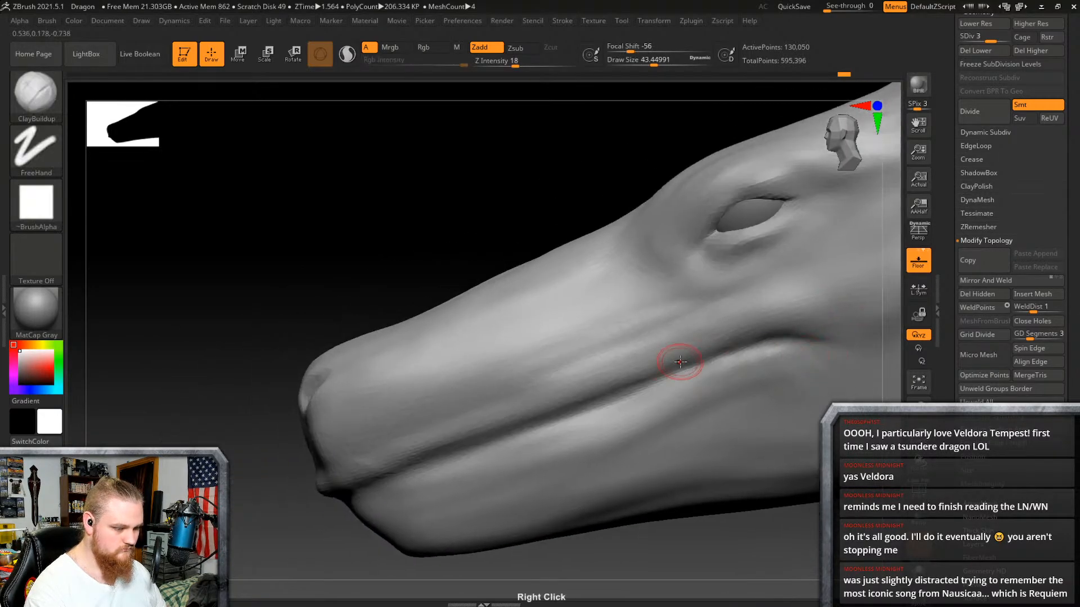
pyautogui.moveTo(680, 362); pyautogui.dragTo(731, 330, button='right')
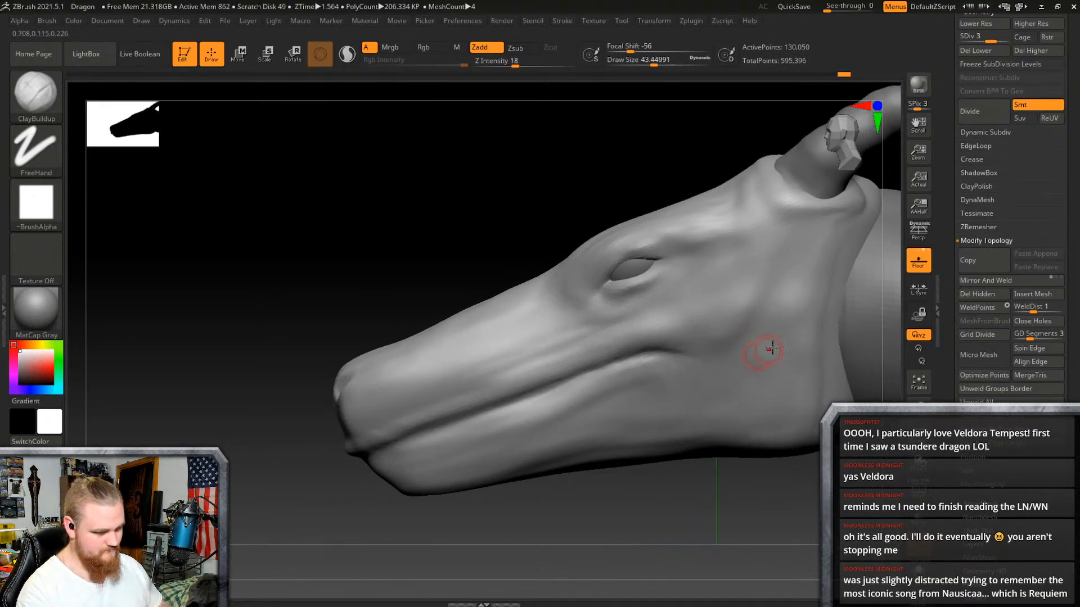
pyautogui.moveTo(779, 344); pyautogui.dragTo(682, 400, button='right')
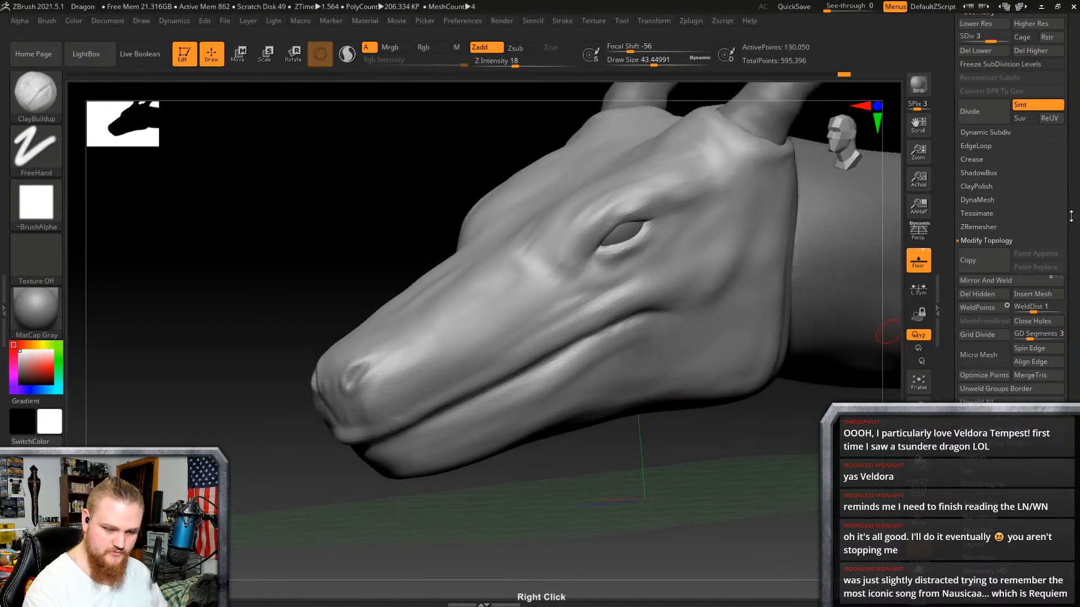
# Step: Append a Cone3D mesh as a new subtool and make it the active subtool
pyautogui.scroll(15, 1071, 216)
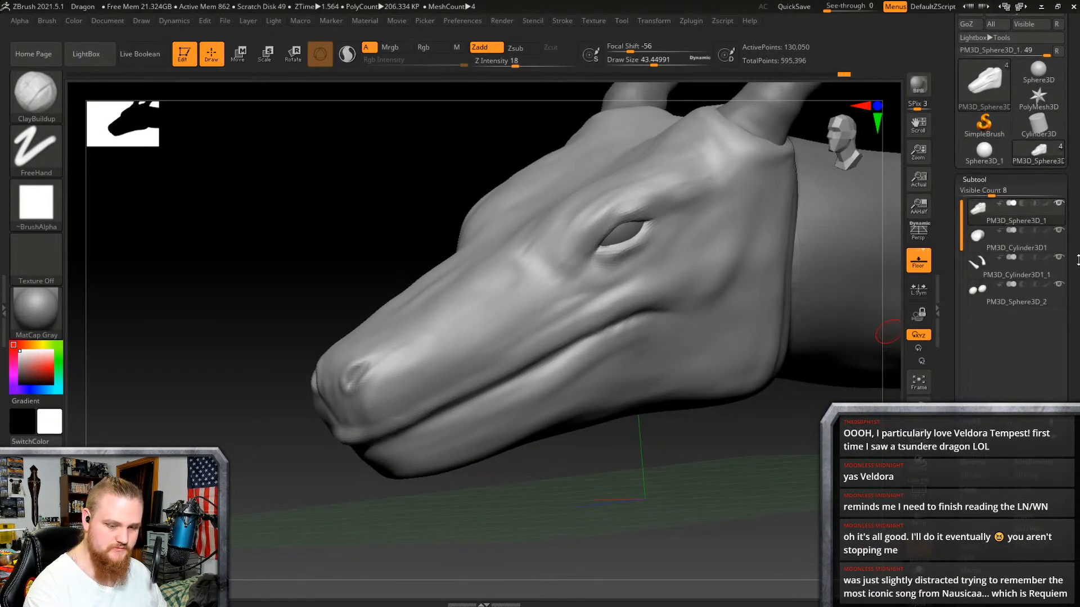
pyautogui.scroll(2, 1075, 280)
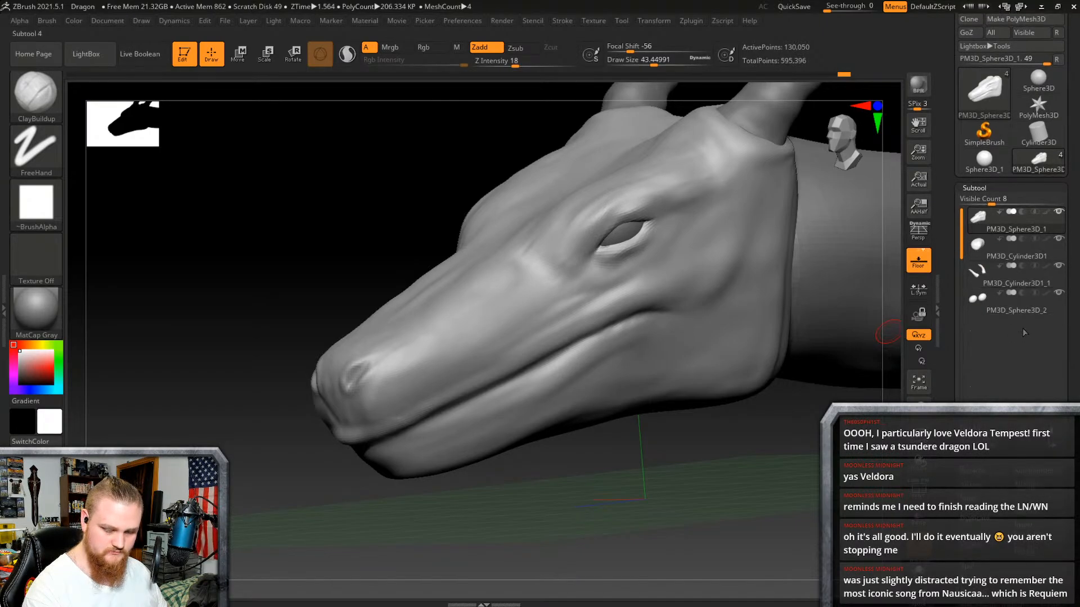
pyautogui.click(1029, 510)
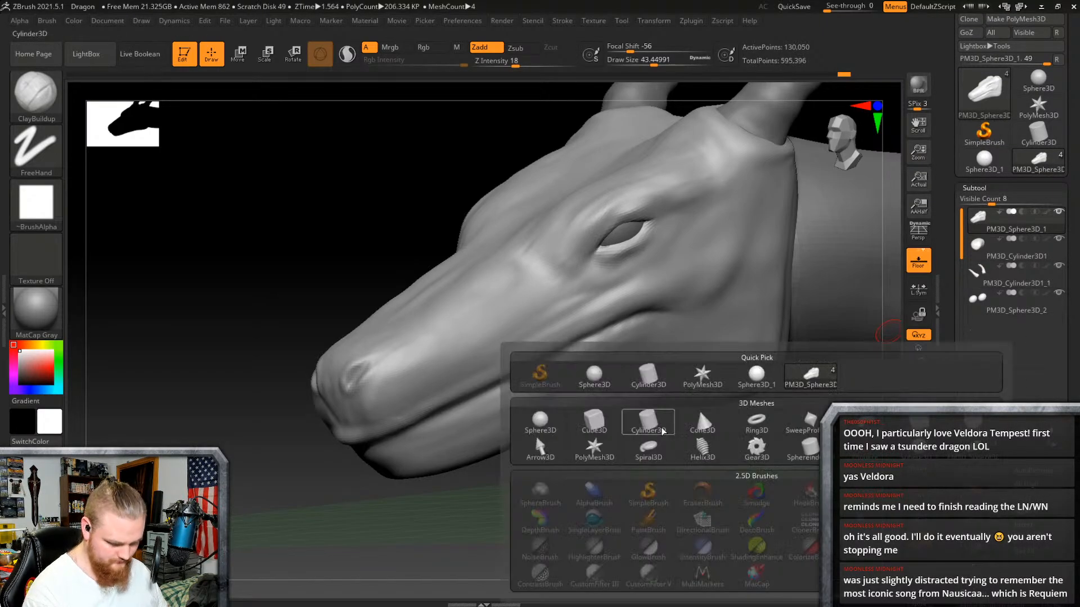
pyautogui.moveTo(744, 433)
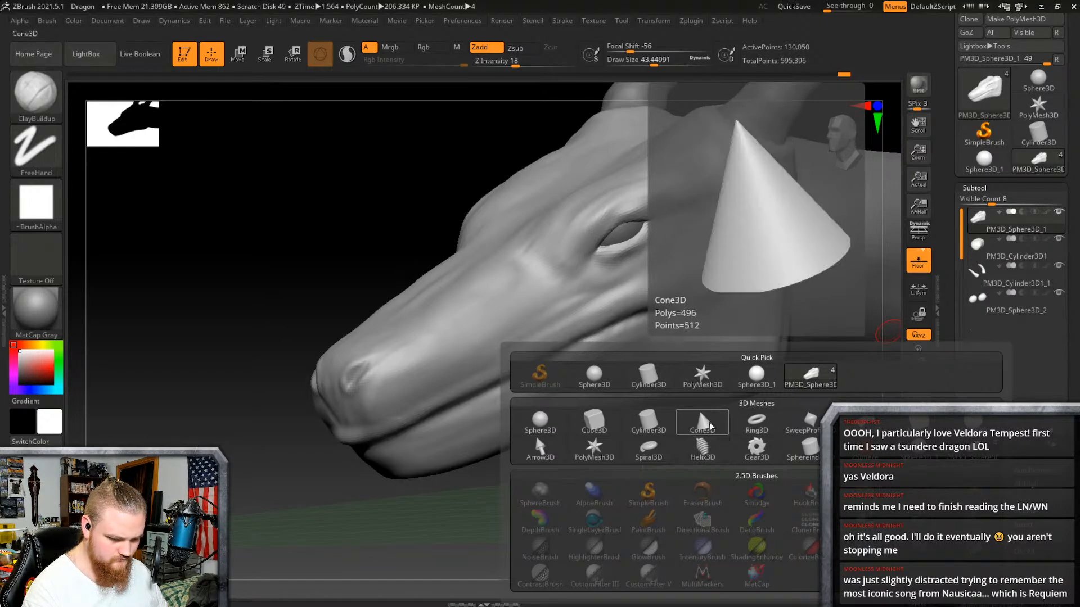
pyautogui.click(708, 424)
pyautogui.keyDown('alt'); pyautogui.click(716, 437); pyautogui.keyUp('alt')
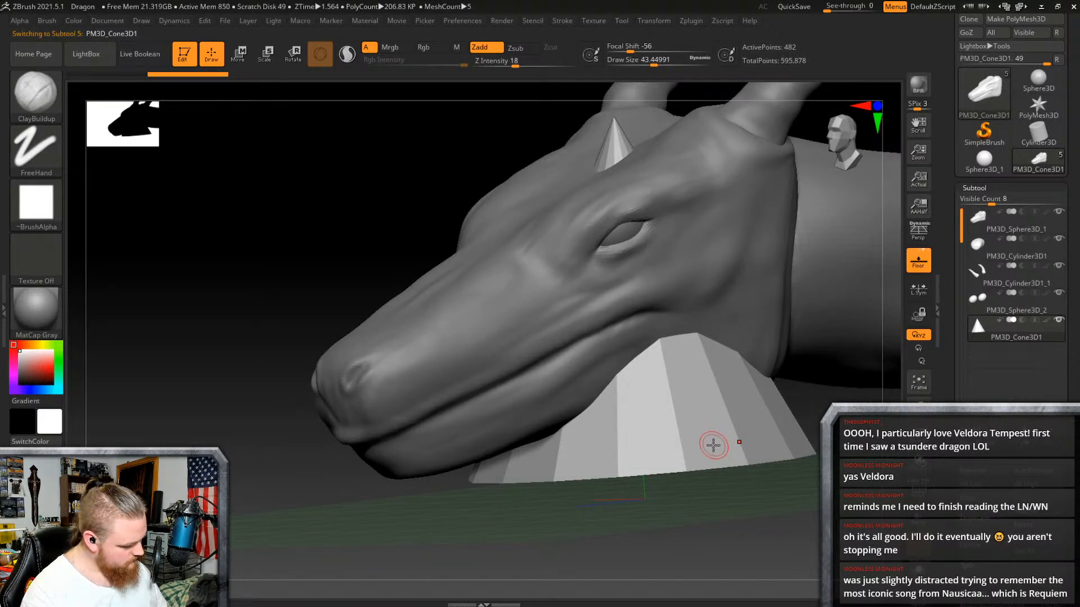
# Step: Delete the cone subtool
pyautogui.press('ctrl')
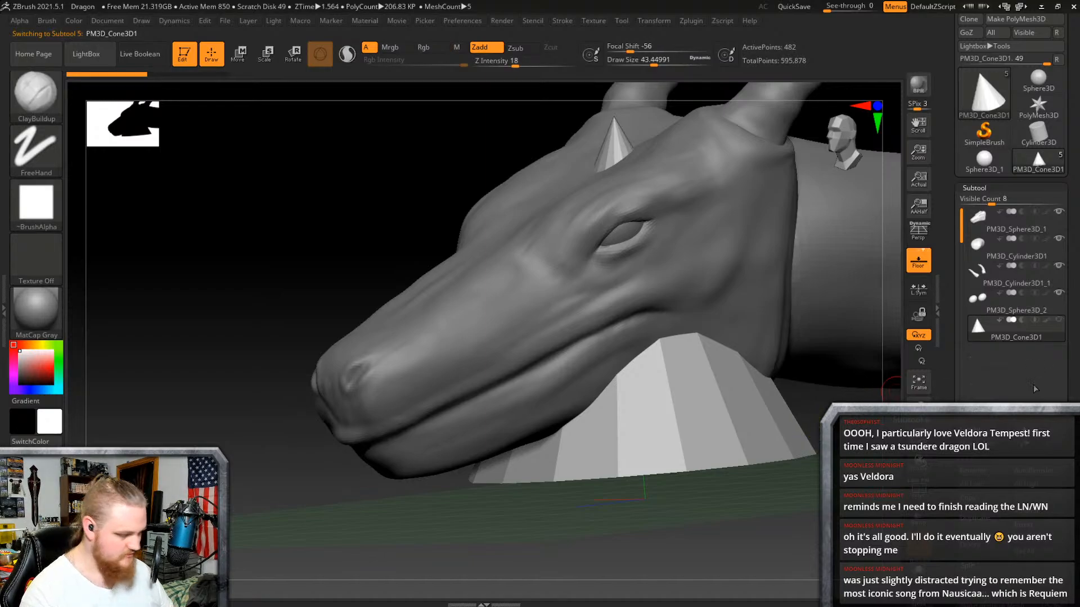
pyautogui.click(972, 546)
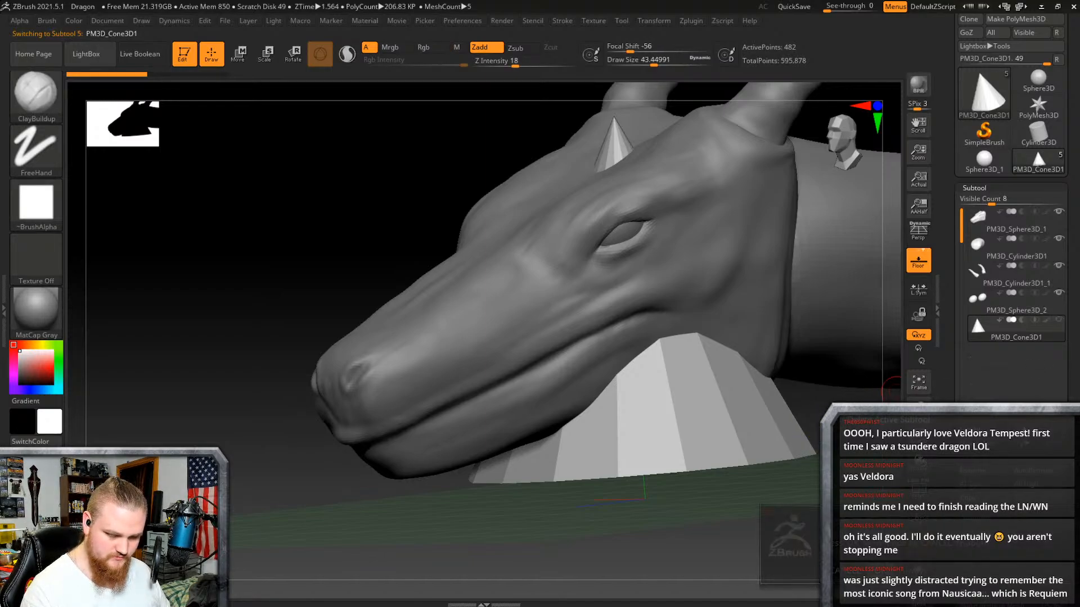
pyautogui.press('Return')
# Step: Append a Cylinder3D mesh as a new subtool and make it the active subtool
pyautogui.click(1028, 520)
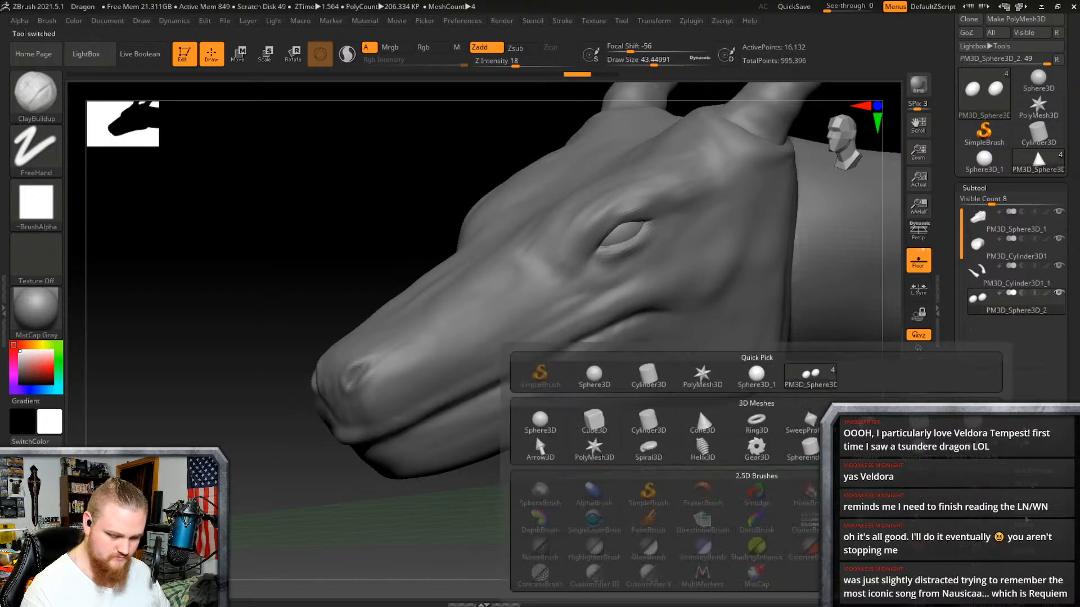
pyautogui.click(649, 422)
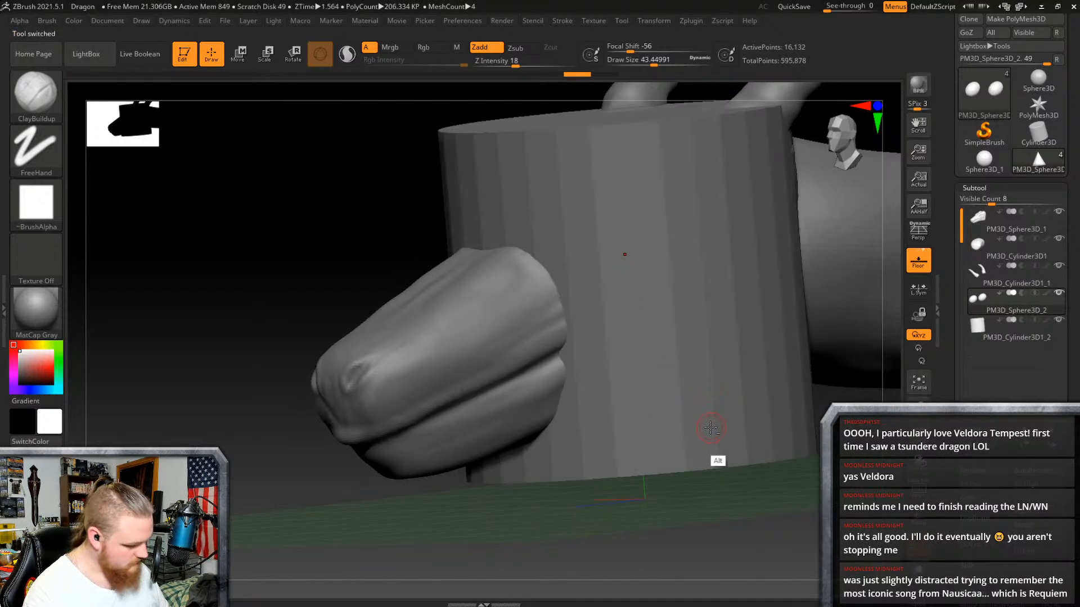
pyautogui.keyDown('alt'); pyautogui.click(711, 428); pyautogui.keyUp('alt')
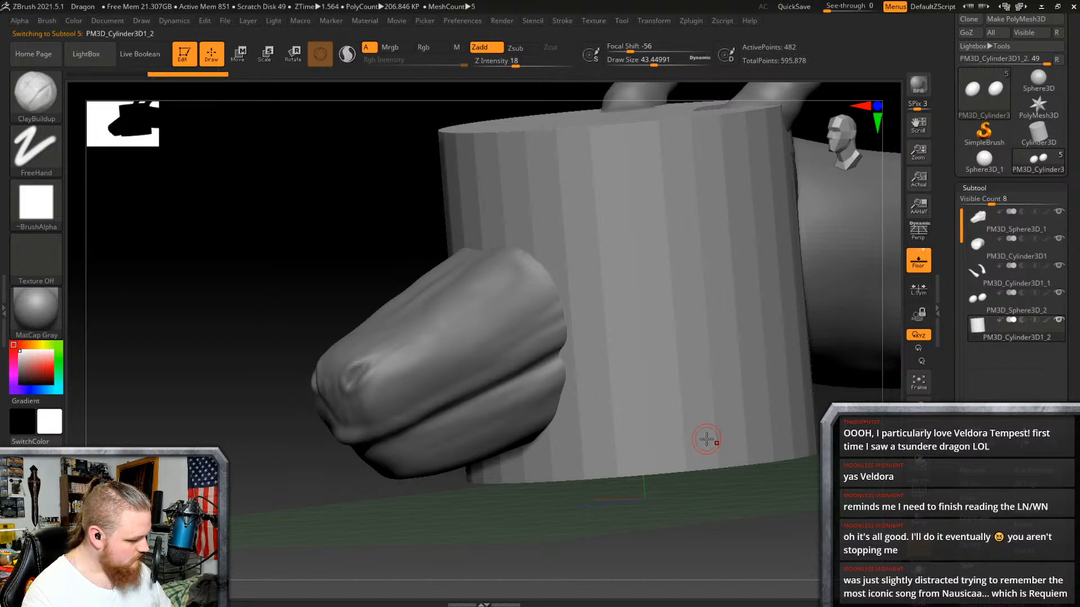
# Step: Scale the new cylinder down uniformly and lower it beneath the dragon's jaw
pyautogui.press('r')
pyautogui.moveTo(628, 291); pyautogui.dragTo(521, 342)
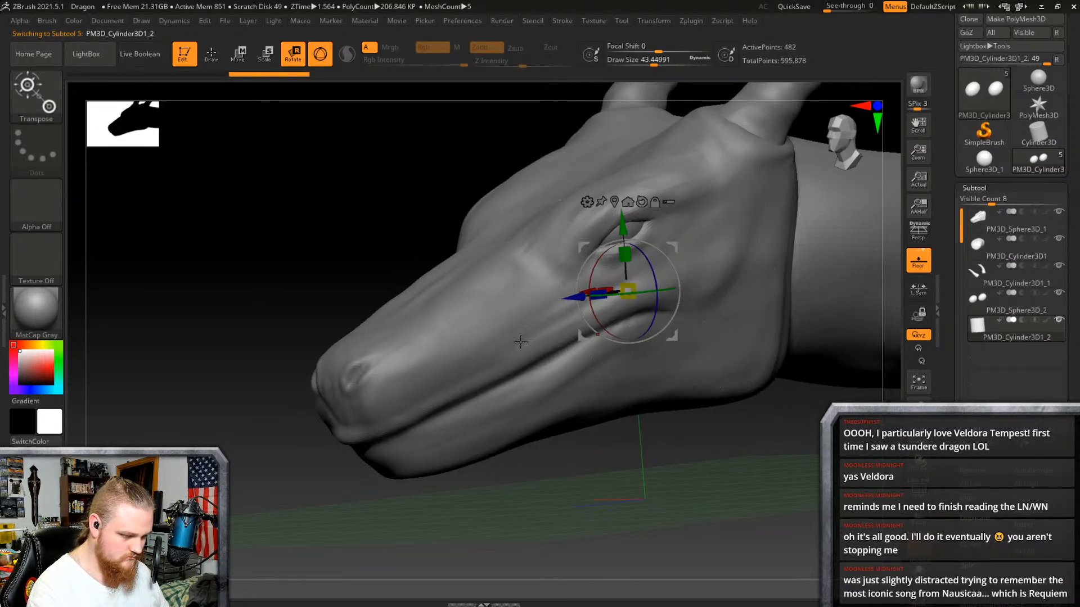
pyautogui.moveTo(631, 303); pyautogui.dragTo(634, 354)
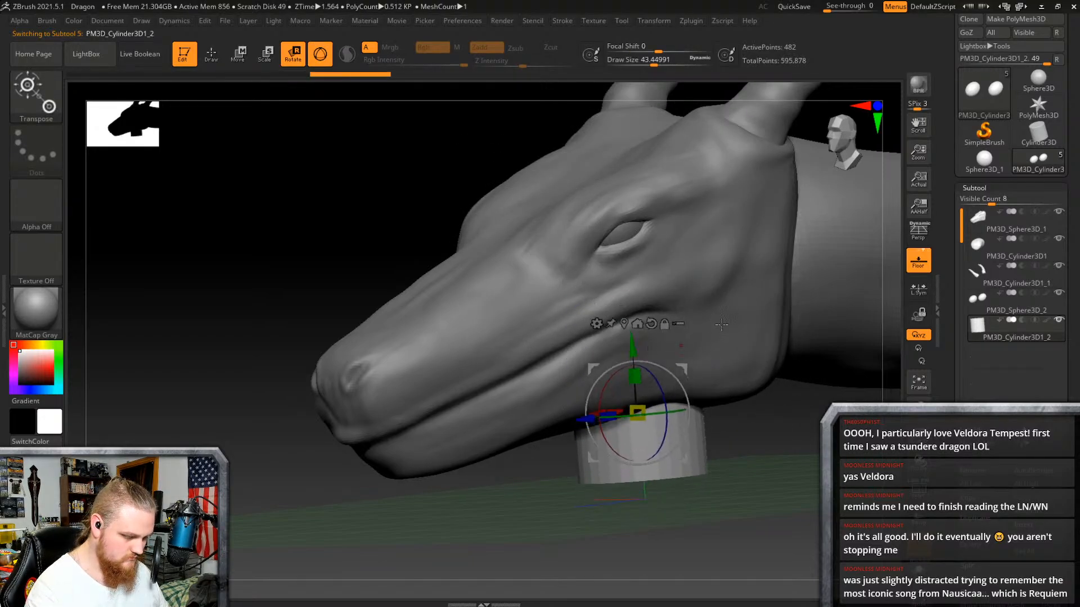
# Step: Shrink the cylinder further and move it forward into the open space in front of the snout
pyautogui.moveTo(723, 326); pyautogui.dragTo(647, 366, button='right')
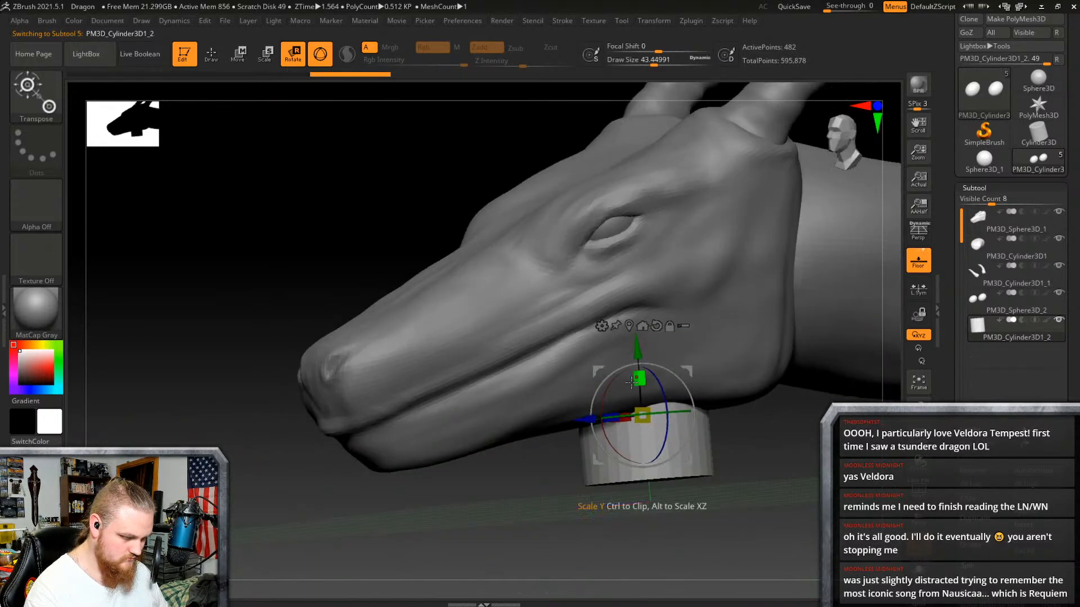
pyautogui.moveTo(584, 421); pyautogui.dragTo(390, 438)
pyautogui.moveTo(683, 366); pyautogui.dragTo(654, 336, button='right')
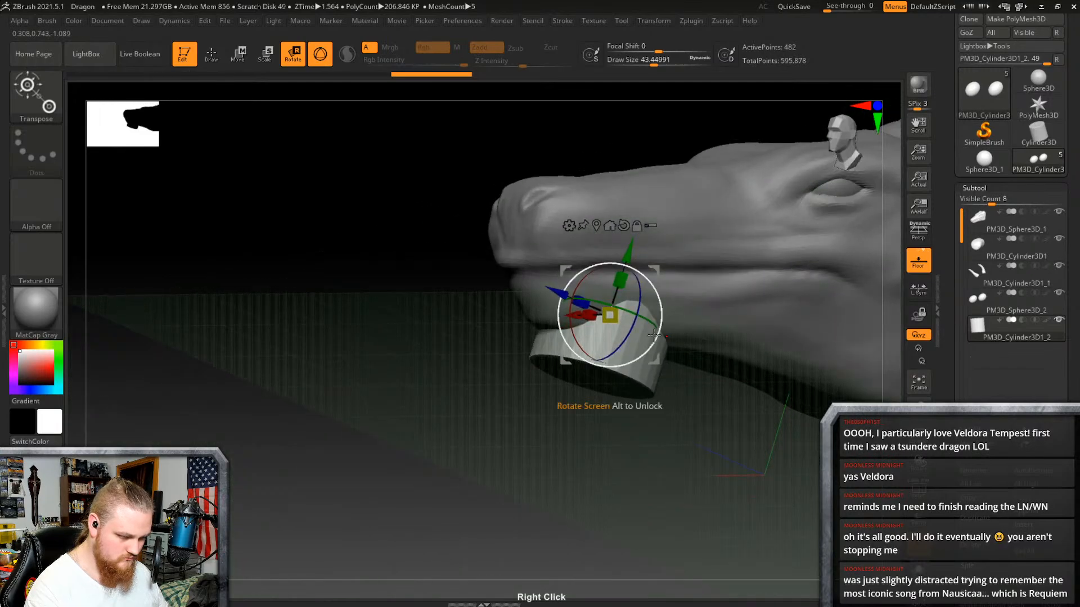
pyautogui.moveTo(483, 390); pyautogui.dragTo(579, 333)
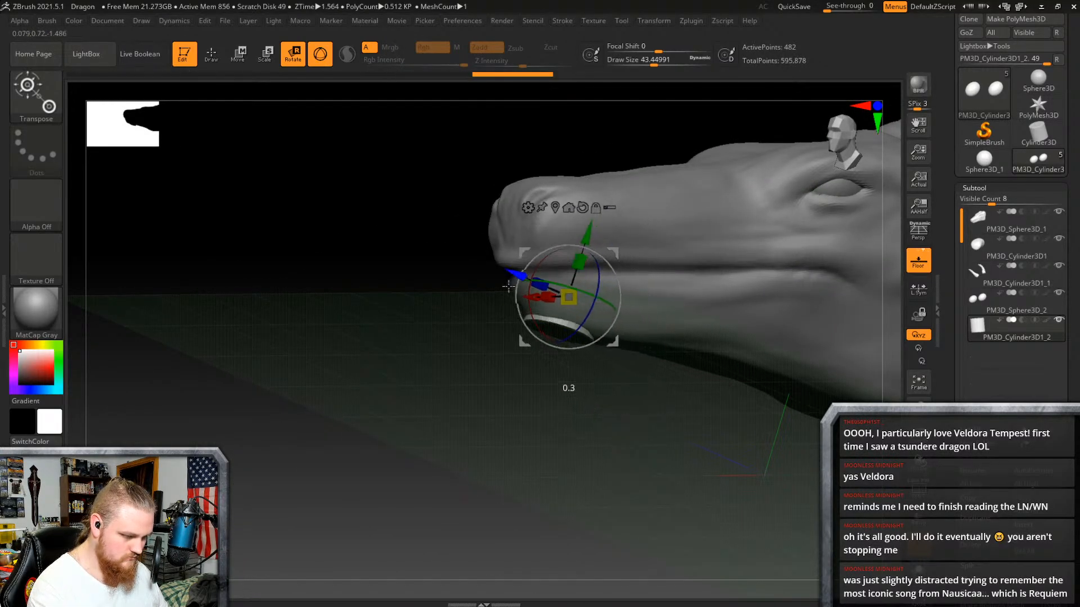
pyautogui.moveTo(588, 245); pyautogui.dragTo(567, 318)
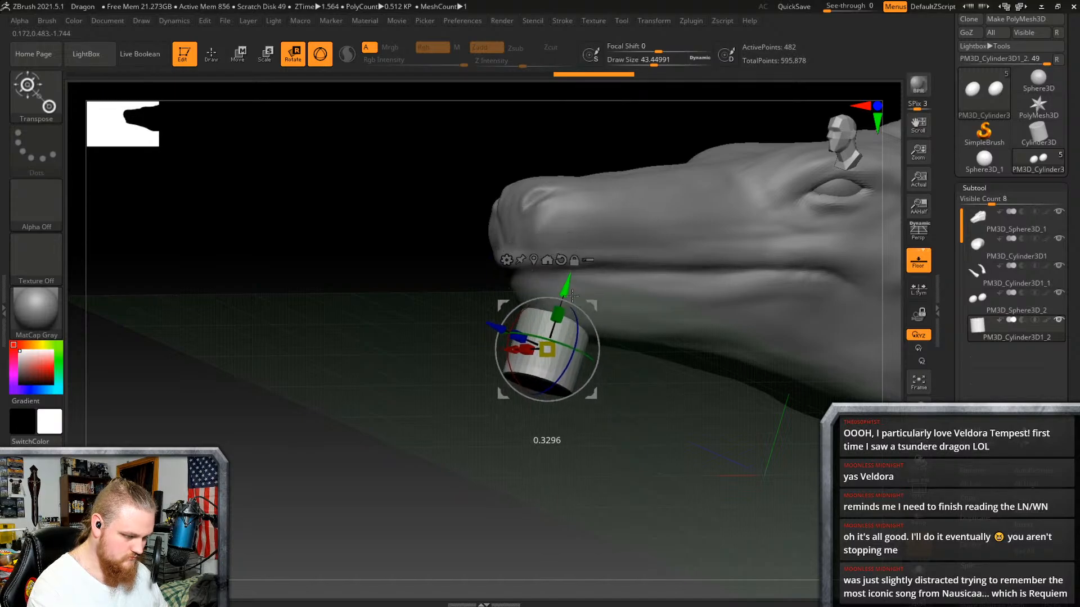
pyautogui.moveTo(572, 295); pyautogui.dragTo(791, 339, button='right')
pyautogui.moveTo(622, 418); pyautogui.dragTo(630, 528, button='right')
pyautogui.moveTo(562, 409); pyautogui.dragTo(388, 402)
pyautogui.moveTo(427, 416); pyautogui.dragTo(778, 419, button='right')
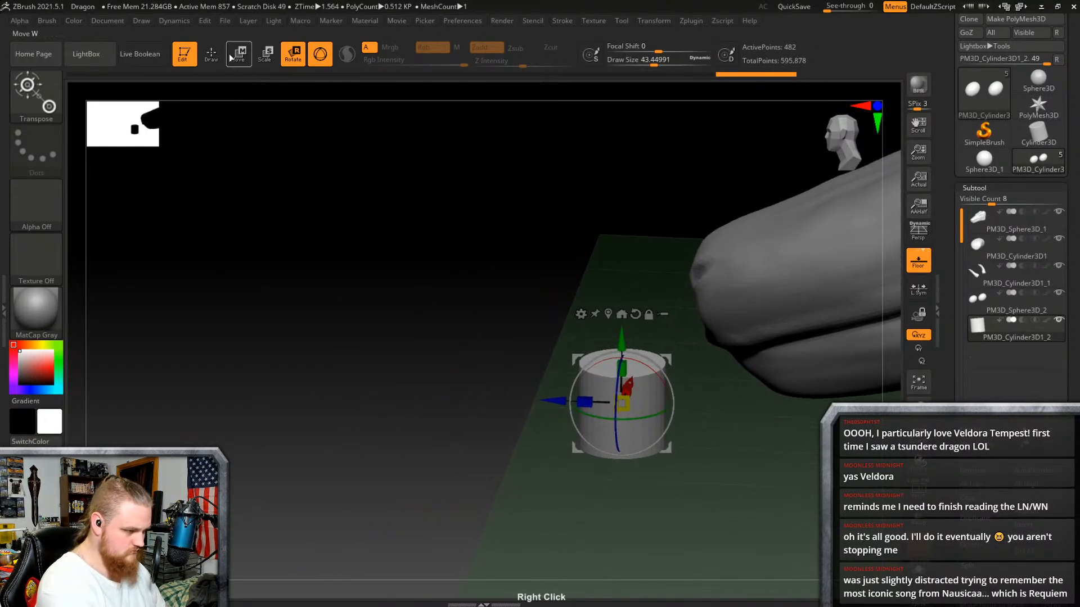
# Step: Smooth the top of the cylinder into a rounded dome at a draw size of about 97
pyautogui.click(211, 53)
pyautogui.rightClick(641, 378)
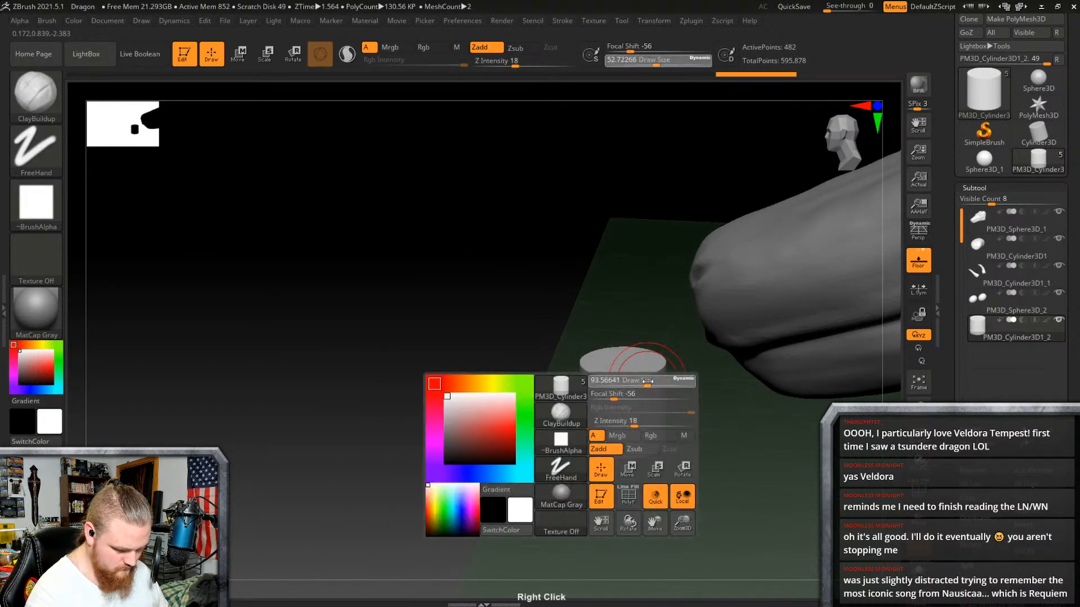
pyautogui.press('shift')
pyautogui.moveTo(583, 386)
pyautogui.mouseDown(button='right')
pyautogui.moveTo(671, 406)
pyautogui.moveTo(569, 381)
pyautogui.moveTo(577, 464)
pyautogui.moveTo(639, 414)
pyautogui.mouseUp(button='right')
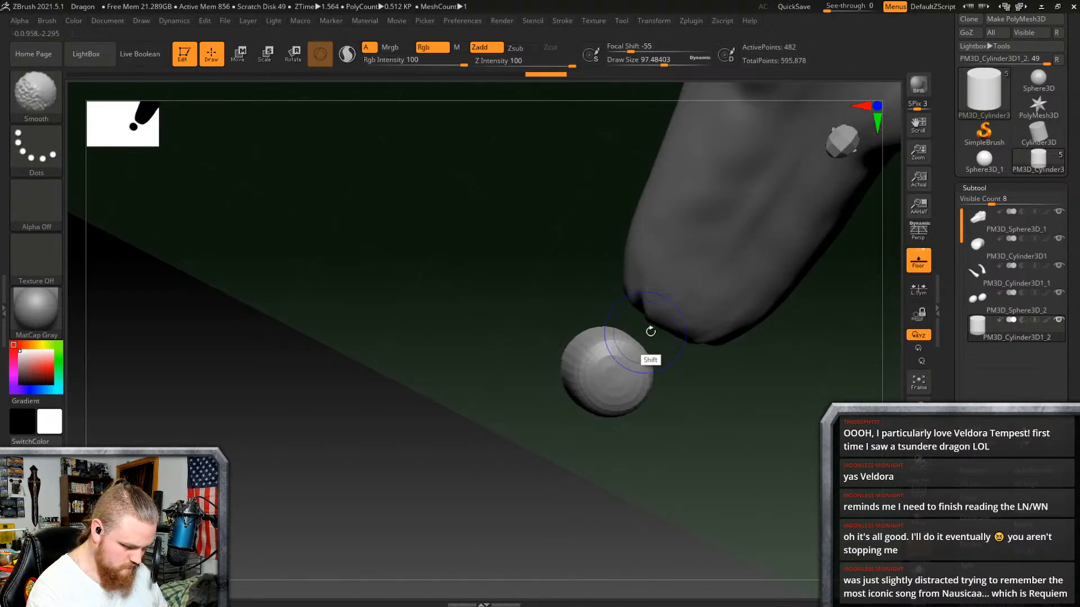
pyautogui.moveTo(651, 331)
pyautogui.mouseDown(button='right')
pyautogui.moveTo(666, 289)
pyautogui.moveTo(675, 374)
pyautogui.moveTo(702, 369)
pyautogui.moveTo(685, 343)
pyautogui.moveTo(680, 294)
pyautogui.moveTo(663, 420)
pyautogui.moveTo(638, 361)
pyautogui.moveTo(655, 361)
pyautogui.mouseUp(button='right')
pyautogui.moveTo(668, 307)
pyautogui.keyDown('shift'); pyautogui.mouseDown(button='right')
pyautogui.moveTo(643, 379)
pyautogui.moveTo(682, 313)
pyautogui.moveTo(649, 332)
pyautogui.moveTo(723, 265)
pyautogui.moveTo(639, 366)
pyautogui.moveTo(660, 352)
pyautogui.moveTo(639, 349)
pyautogui.moveTo(656, 326)
pyautogui.moveTo(688, 304)
pyautogui.mouseUp(button='right'); pyautogui.keyUp('shift')
# Step: Stretch the rounded cylinder along its Y axis by a factor of about 2.23
pyautogui.press('r')
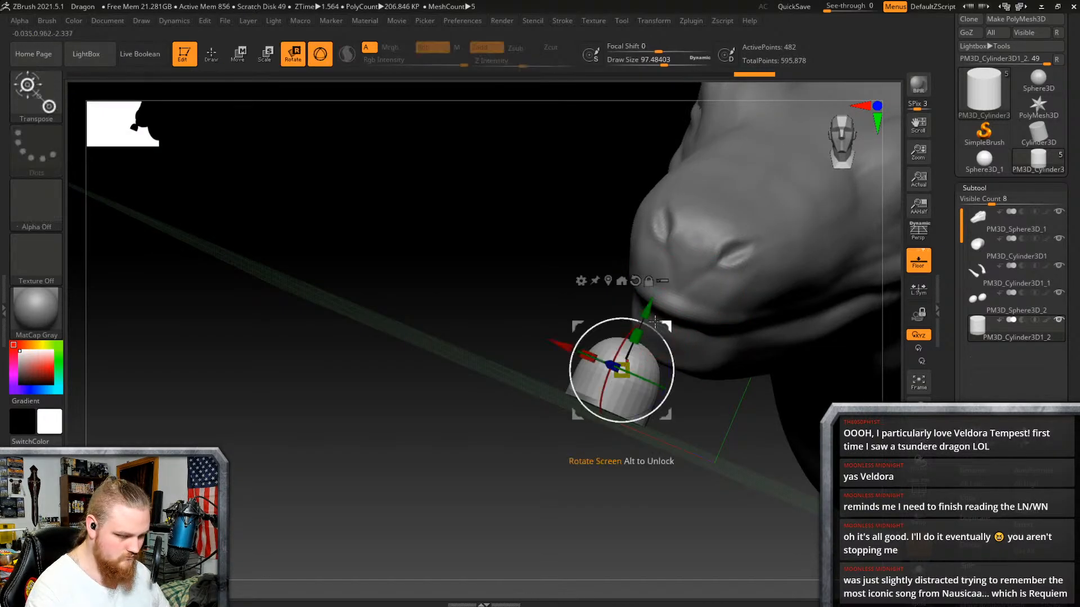
pyautogui.moveTo(638, 336); pyautogui.dragTo(675, 290)
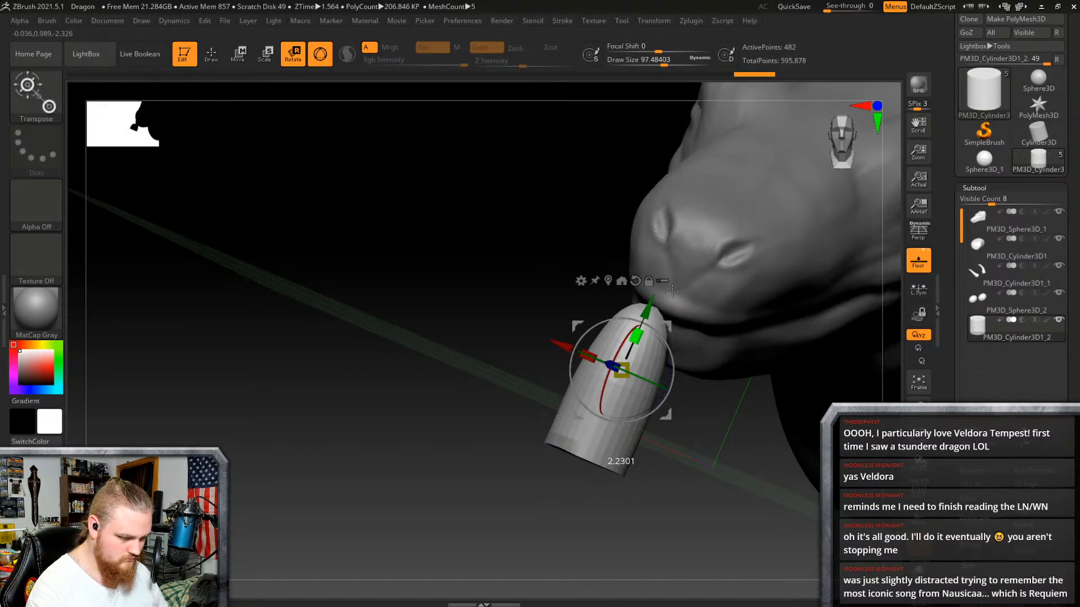
pyautogui.moveTo(669, 293); pyautogui.dragTo(697, 304, button='right')
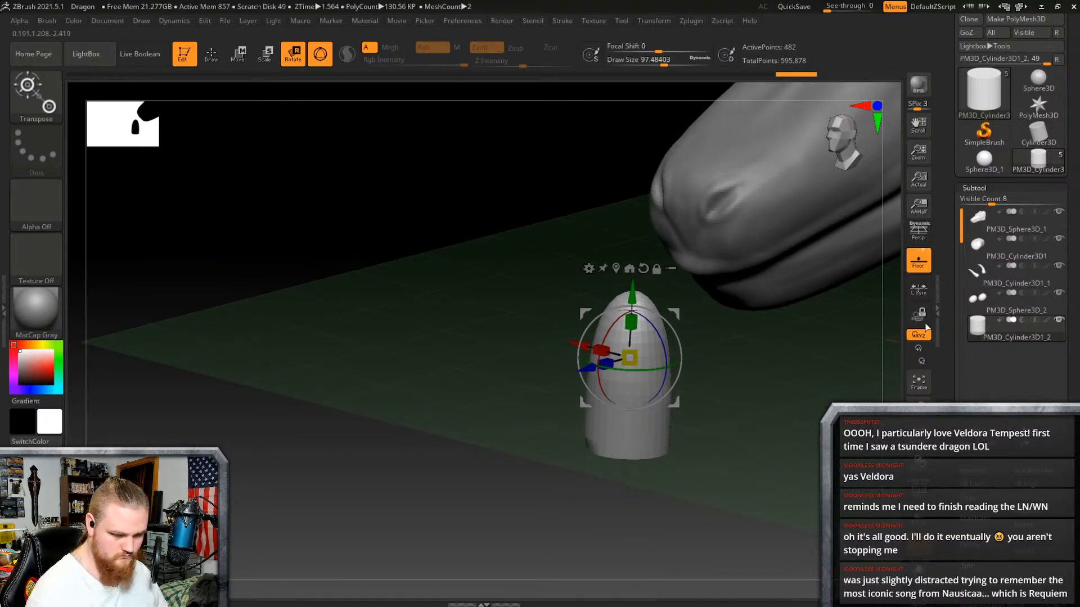
# Step: Smooth the upper end of the stretched cylinder into a narrow, tapered tip at a draw size of about 97
pyautogui.click(212, 54)
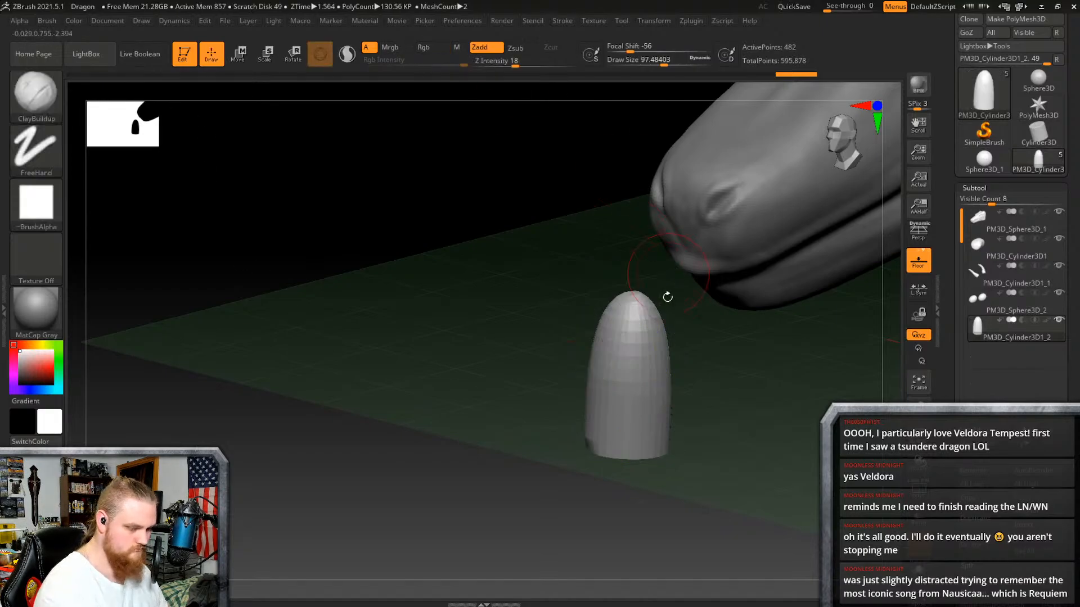
pyautogui.press('shift')
pyautogui.moveTo(617, 320)
pyautogui.mouseDown(button='right')
pyautogui.moveTo(677, 326)
pyautogui.moveTo(642, 335)
pyautogui.moveTo(698, 348)
pyautogui.moveTo(703, 378)
pyautogui.moveTo(668, 309)
pyautogui.moveTo(656, 350)
pyautogui.moveTo(651, 340)
pyautogui.mouseUp(button='right')
pyautogui.keyDown('shift'); pyautogui.rightClick(688, 351); pyautogui.keyUp('shift')
pyautogui.press('shift')
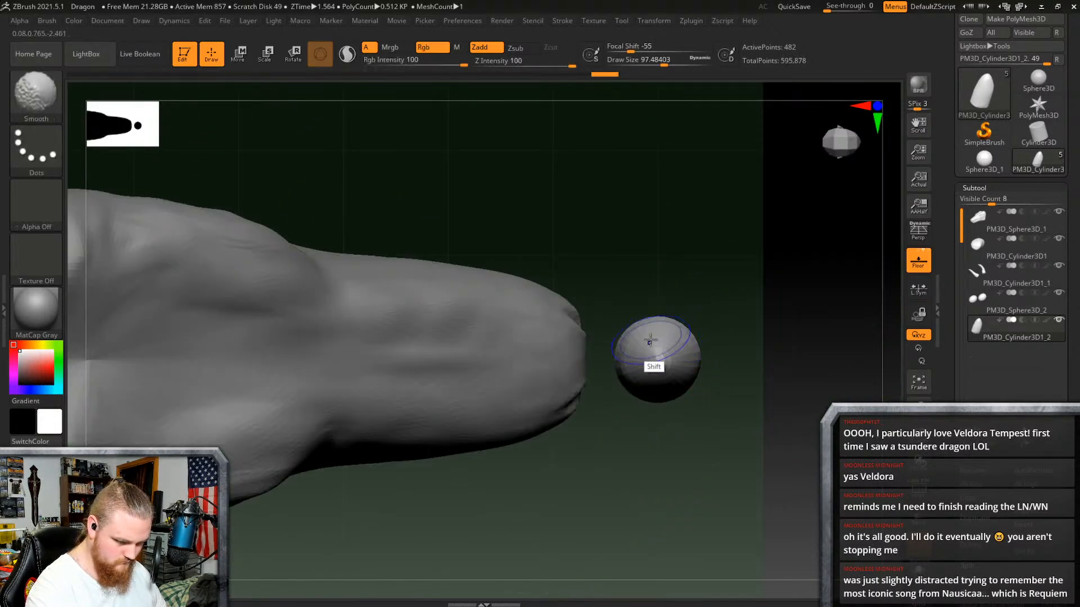
pyautogui.keyDown('shift'); pyautogui.moveTo(678, 302); pyautogui.dragTo(651, 386, button='right'); pyautogui.keyUp('shift')
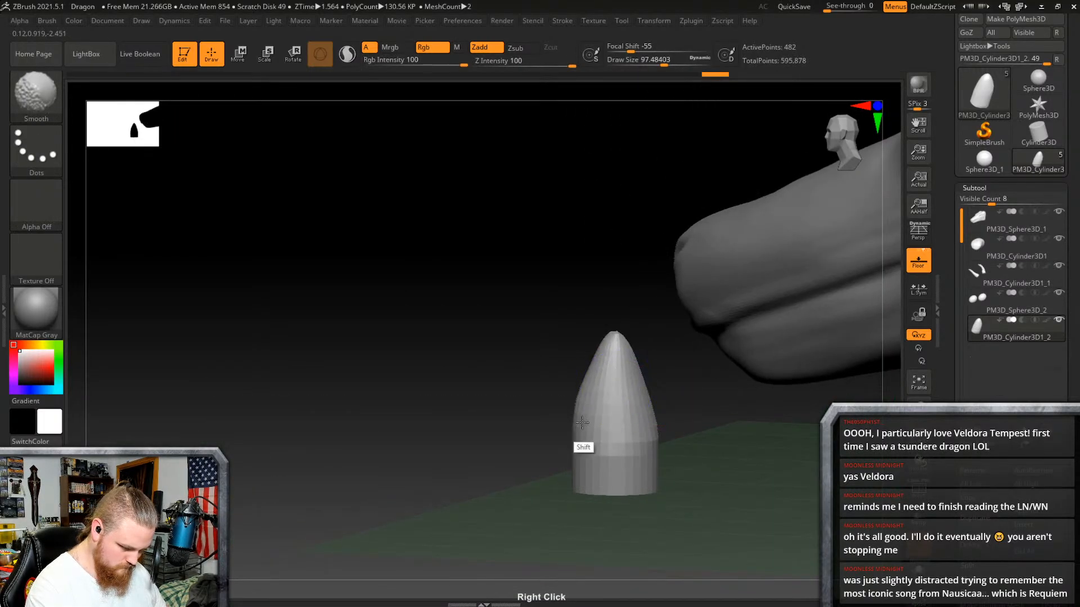
# Step: Smooth the lower sides of the tapered cylinder so the taper runs evenly down to its base
pyautogui.moveTo(590, 410)
pyautogui.keyDown('shift'); pyautogui.mouseDown(button='right')
pyautogui.moveTo(622, 388)
pyautogui.moveTo(617, 424)
pyautogui.moveTo(590, 410)
pyautogui.mouseUp(button='right'); pyautogui.keyUp('shift')
pyautogui.moveTo(612, 358)
pyautogui.mouseDown(button='right')
pyautogui.moveTo(646, 315)
pyautogui.moveTo(589, 419)
pyautogui.mouseUp(button='right')
pyautogui.press('shift')
pyautogui.keyDown('shift'); pyautogui.moveTo(540, 344); pyautogui.dragTo(552, 407, button='right'); pyautogui.keyUp('shift')
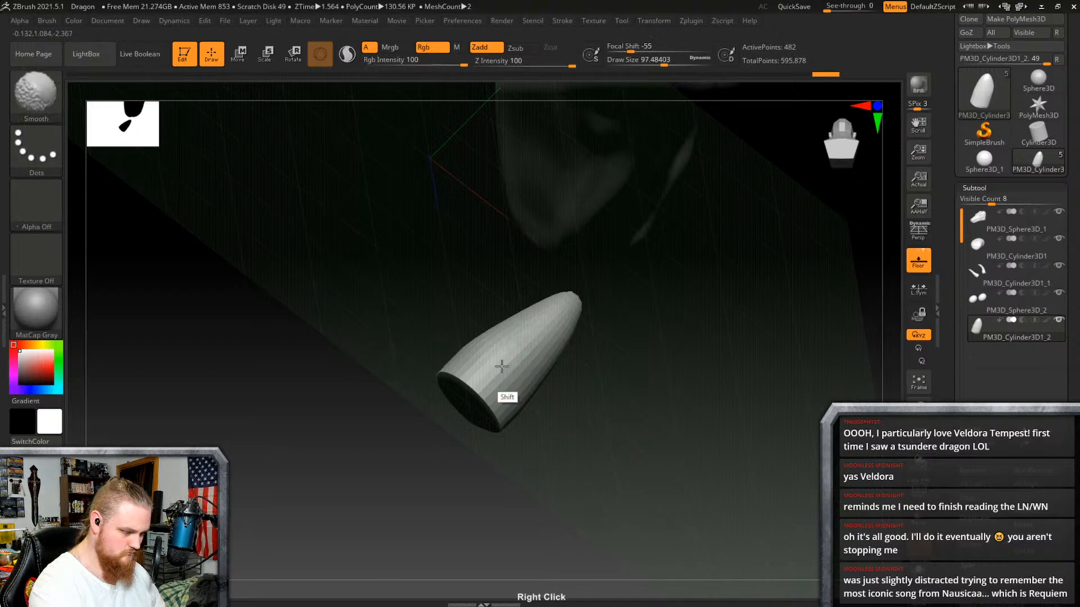
# Step: Smooth the hard rim around the tapered cylinder's wide base at a draw size of about 97
pyautogui.moveTo(502, 367); pyautogui.dragTo(480, 285, button='right')
pyautogui.keyDown('shift'); pyautogui.moveTo(495, 376); pyautogui.dragTo(512, 368); pyautogui.keyUp('shift')
pyautogui.keyDown('shift'); pyautogui.moveTo(549, 463); pyautogui.dragTo(506, 411); pyautogui.keyUp('shift')
pyautogui.moveTo(513, 375); pyautogui.dragTo(560, 305, button='right')
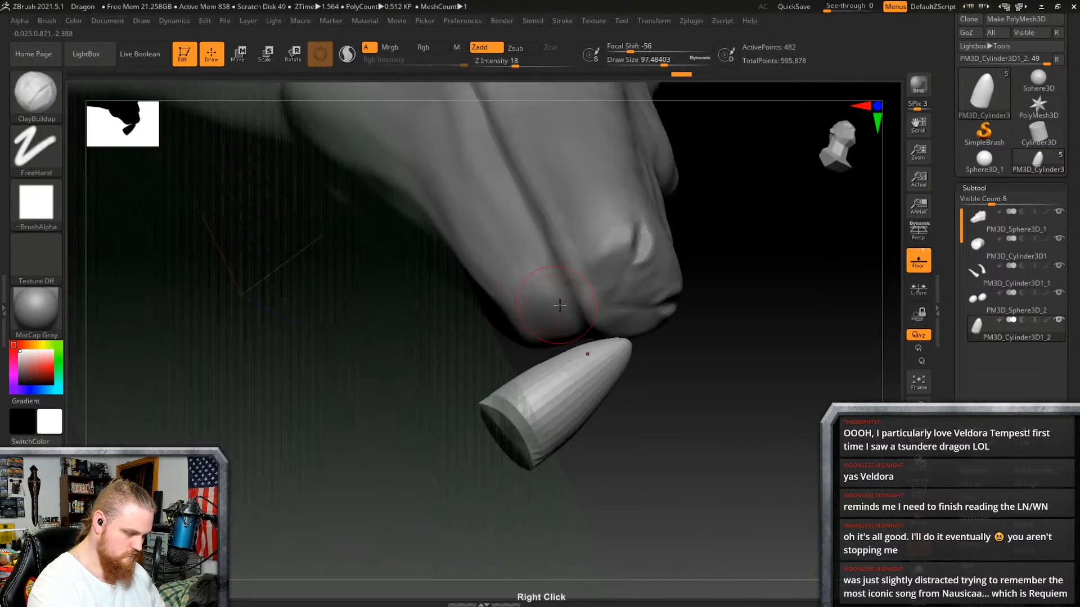
pyautogui.moveTo(579, 393); pyautogui.dragTo(625, 361, button='right')
pyautogui.keyDown('shift'); pyautogui.moveTo(559, 373); pyautogui.dragTo(515, 440); pyautogui.keyUp('shift')
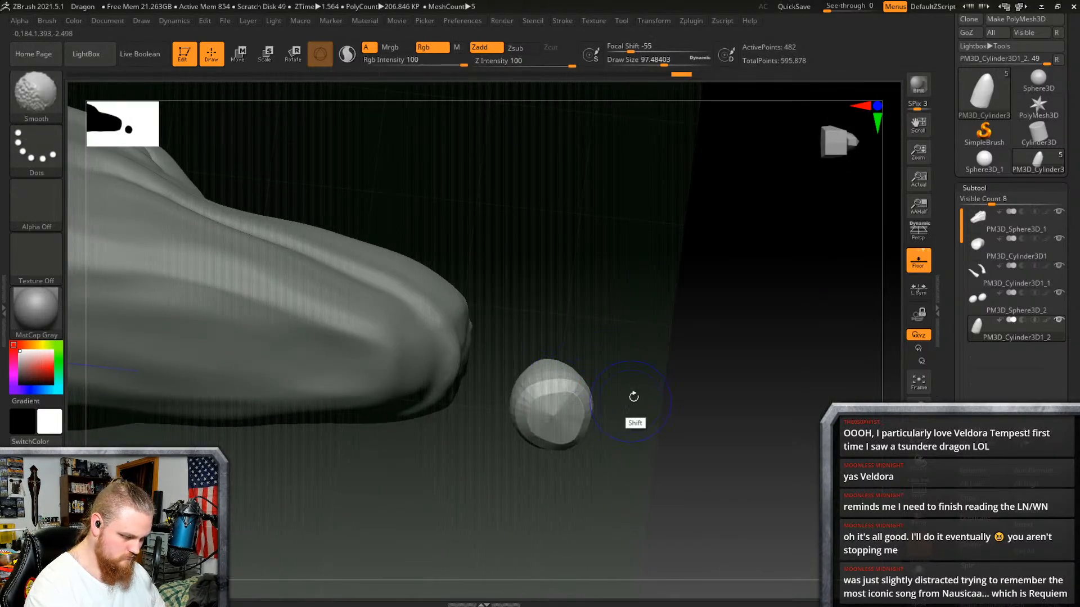
pyautogui.moveTo(650, 376)
pyautogui.mouseDown(button='right')
pyautogui.moveTo(681, 348)
pyautogui.moveTo(665, 275)
pyautogui.moveTo(699, 359)
pyautogui.moveTo(684, 311)
pyautogui.moveTo(707, 313)
pyautogui.mouseUp(button='right')
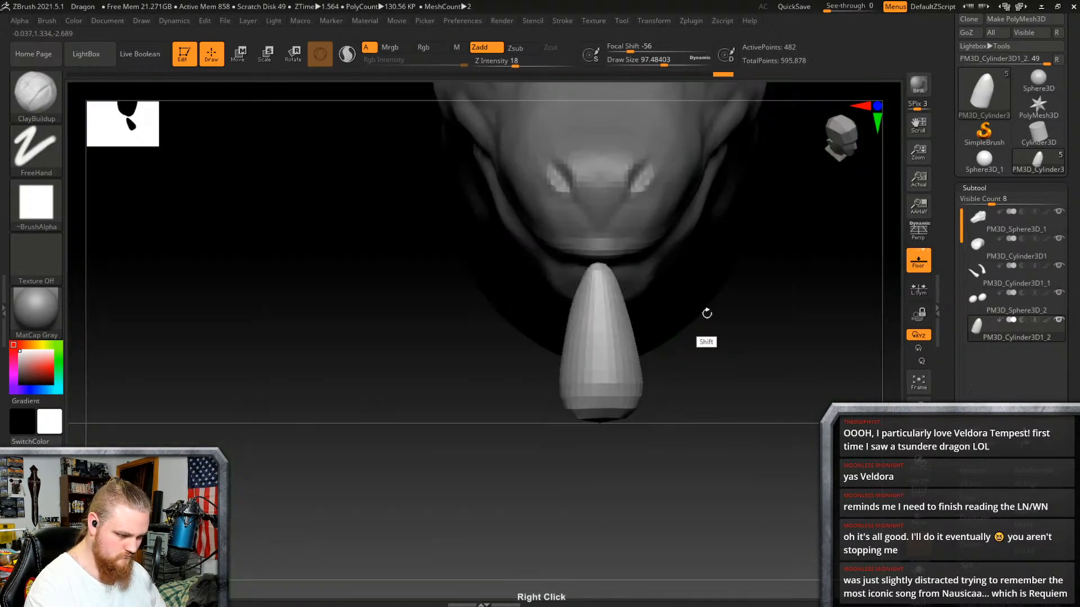
# Step: Subdivide the spike mesh twice with smoothing enabled, up to subdivision level 3
pyautogui.click(1057, 213)
pyautogui.scroll(-8, 1074, 195)
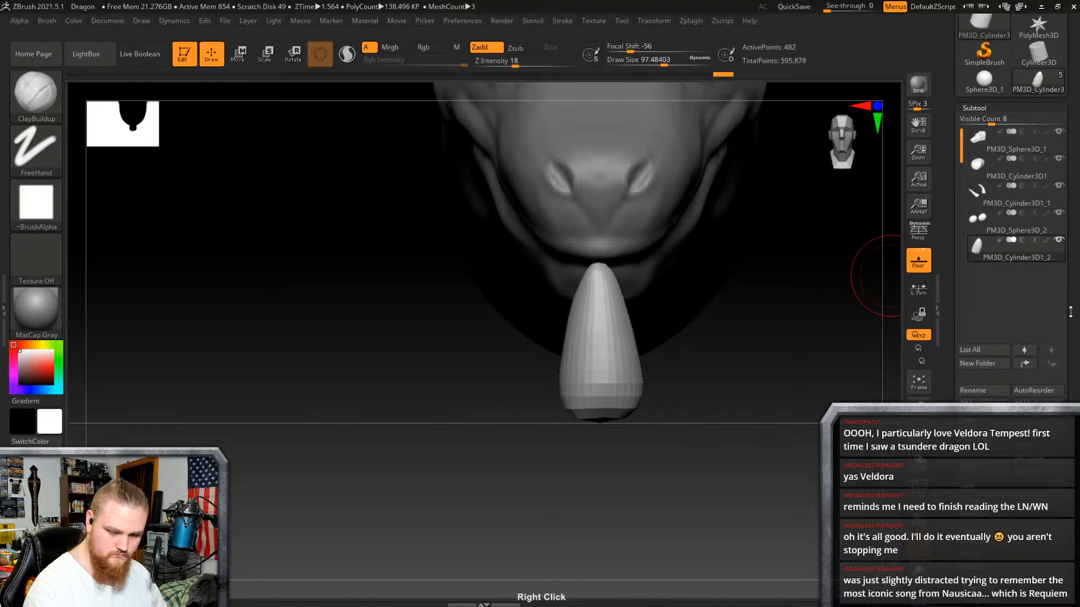
pyautogui.moveTo(1075, 205)
pyautogui.mouseDown()
pyautogui.moveTo(1075, 177)
pyautogui.moveTo(1075, 224)
pyautogui.mouseUp()
pyautogui.click(987, 281)
pyautogui.keyDown('alt'); pyautogui.moveTo(745, 315); pyautogui.dragTo(669, 383, button='right'); pyautogui.keyUp('alt')
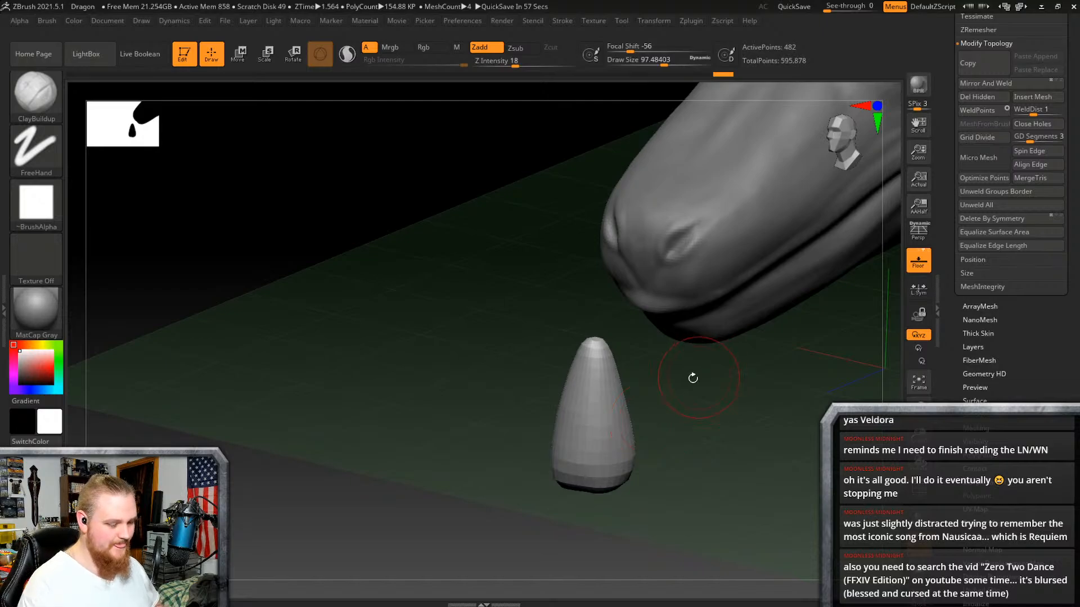
pyautogui.moveTo(709, 376)
pyautogui.mouseDown(button='right')
pyautogui.moveTo(779, 374)
pyautogui.moveTo(767, 352)
pyautogui.moveTo(800, 333)
pyautogui.moveTo(793, 315)
pyautogui.moveTo(786, 352)
pyautogui.moveTo(704, 390)
pyautogui.moveTo(708, 353)
pyautogui.moveTo(742, 362)
pyautogui.moveTo(883, 318)
pyautogui.mouseUp(button='right')
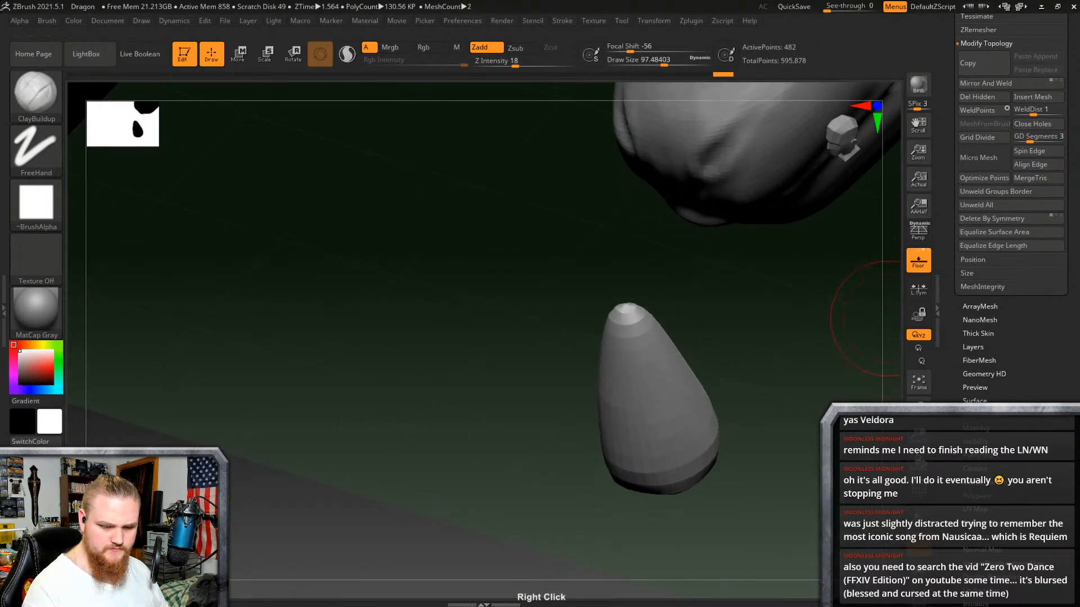
pyautogui.rightClick(1074, 301)
pyautogui.moveTo(1075, 302); pyautogui.dragTo(1072, 390)
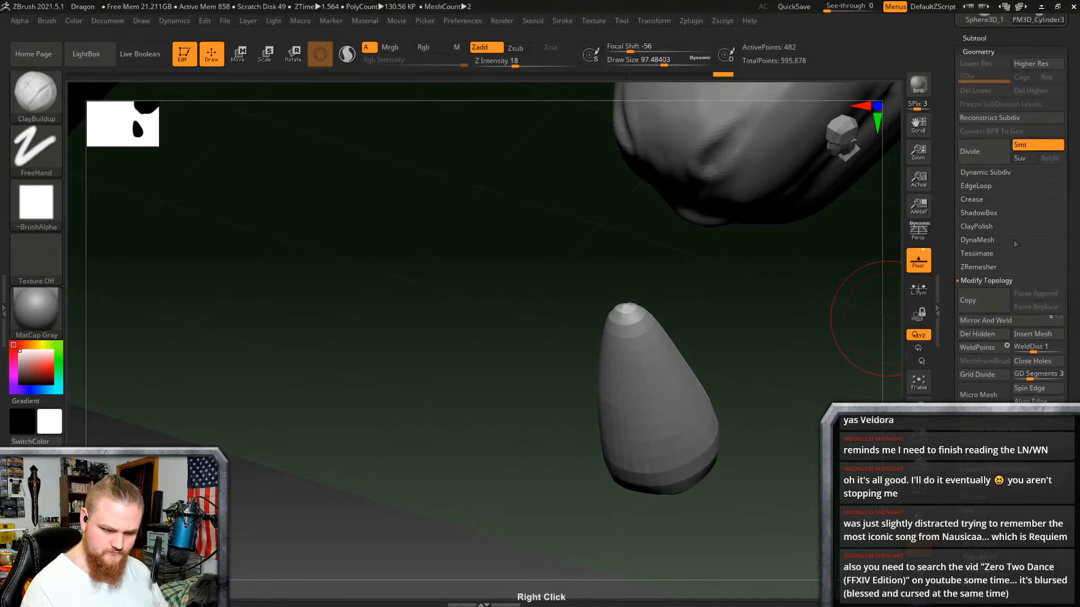
pyautogui.click(987, 150)
pyautogui.click(977, 150)
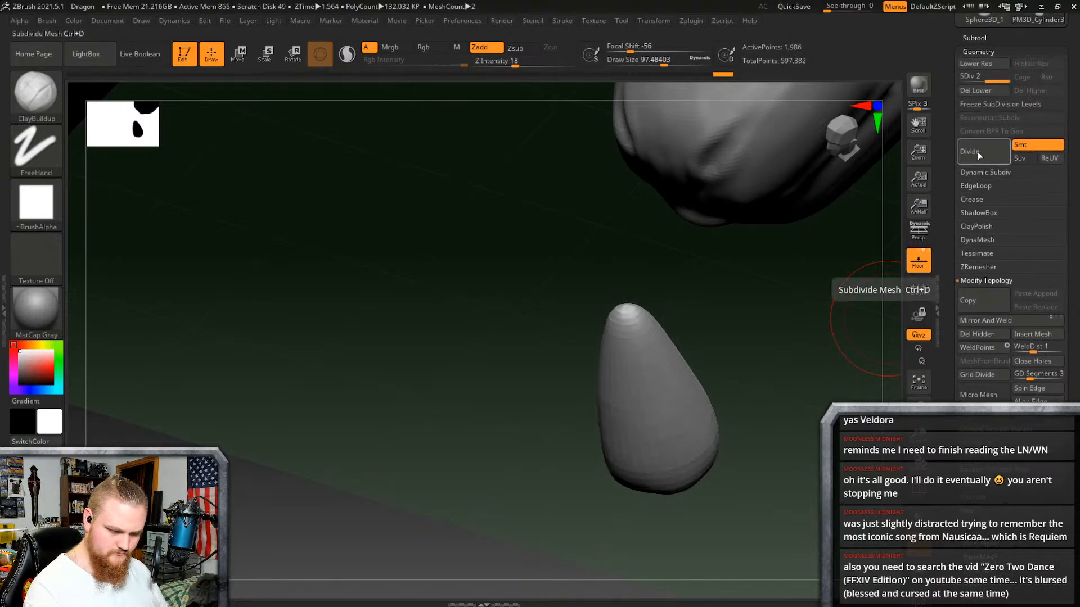
# Step: Refine the subdivided spike's tip with ClayBuildup and smooth its surface from several angles at a draw size of about 97
pyautogui.moveTo(778, 287); pyautogui.dragTo(722, 322, button='right')
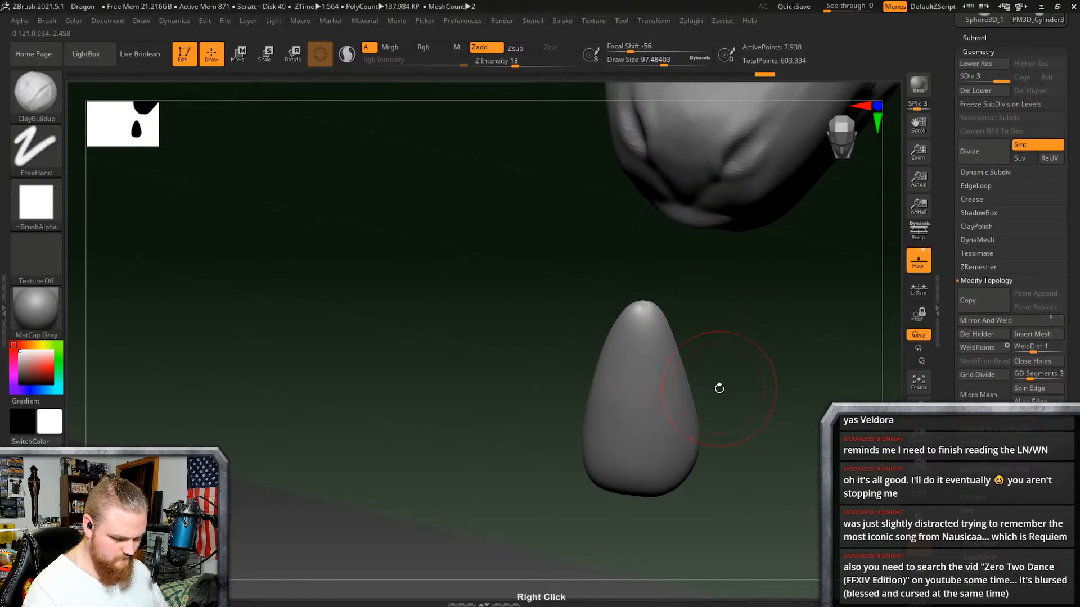
pyautogui.moveTo(718, 385); pyautogui.dragTo(706, 420, button='right')
pyautogui.press('shift')
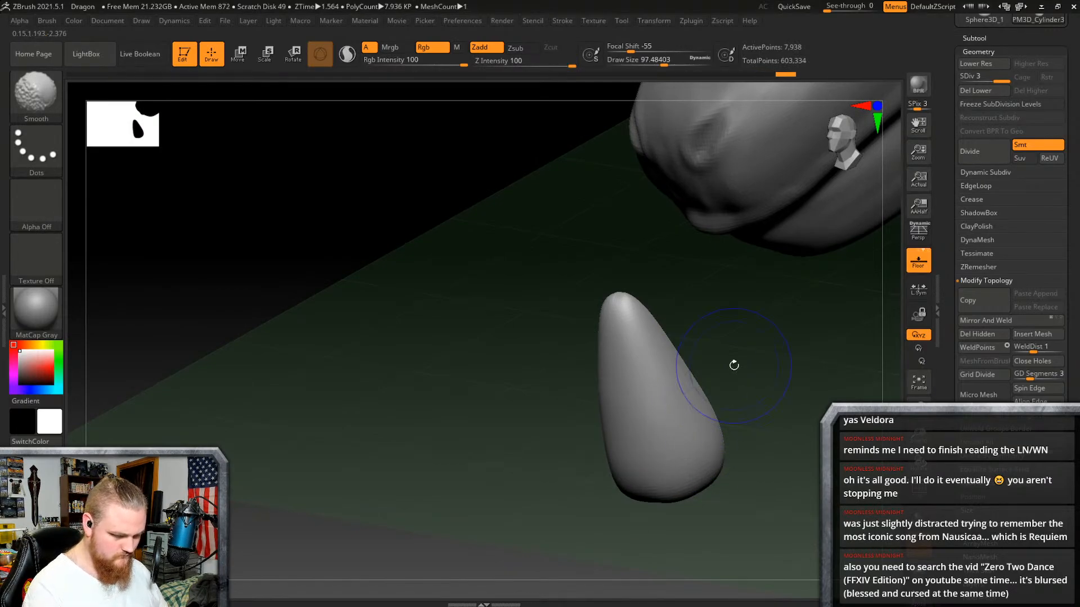
pyautogui.moveTo(734, 365)
pyautogui.mouseDown(button='right')
pyautogui.moveTo(641, 295)
pyautogui.moveTo(663, 287)
pyautogui.moveTo(668, 301)
pyautogui.moveTo(648, 340)
pyautogui.mouseUp(button='right')
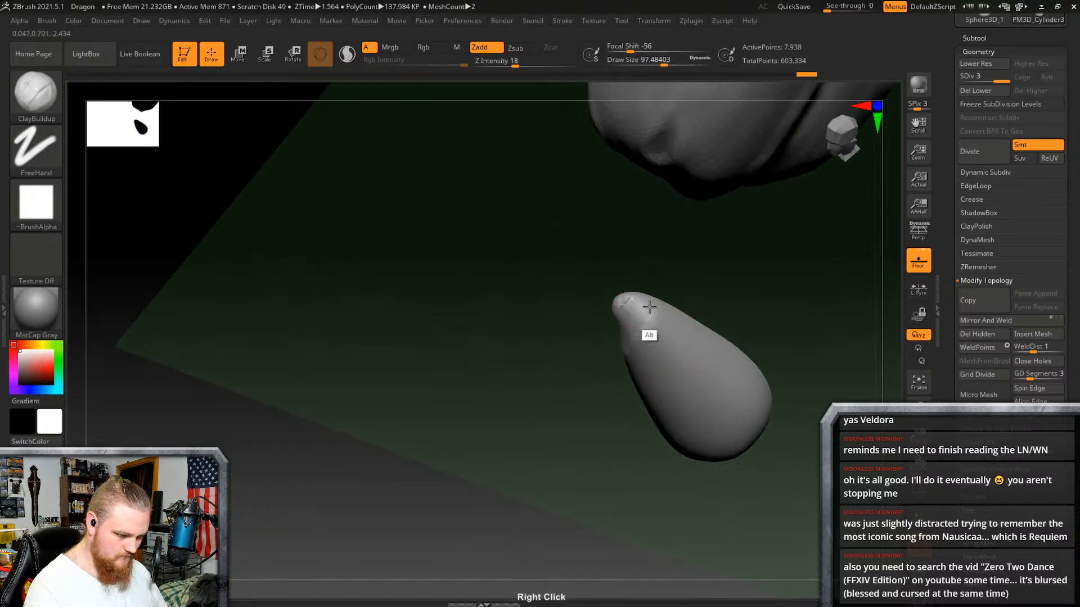
pyautogui.moveTo(729, 326); pyautogui.dragTo(731, 396, button='right')
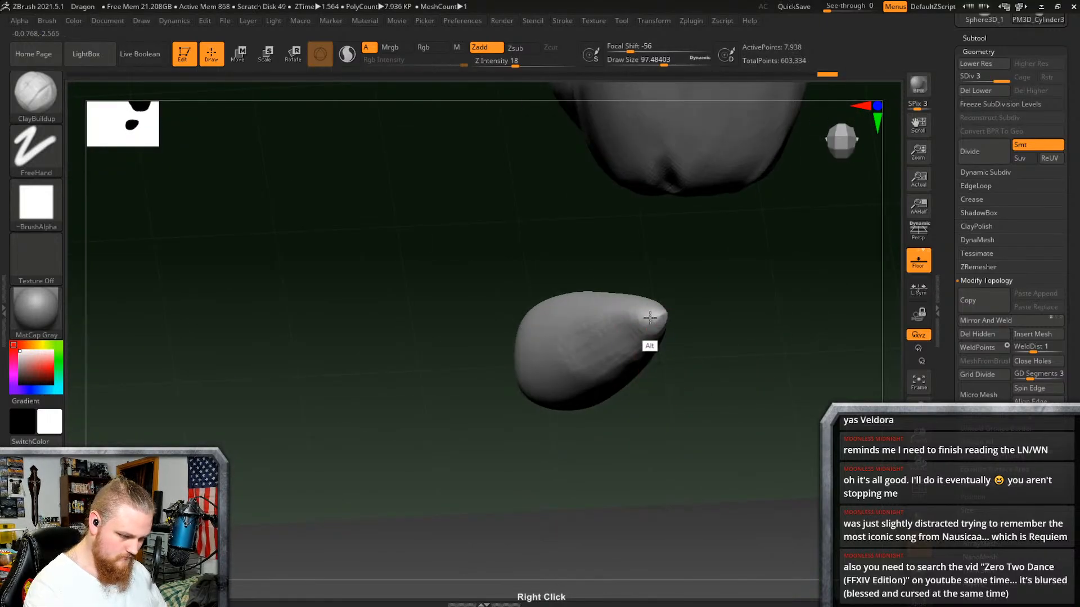
pyautogui.moveTo(650, 318); pyautogui.dragTo(639, 328, button='right')
pyautogui.press('shift')
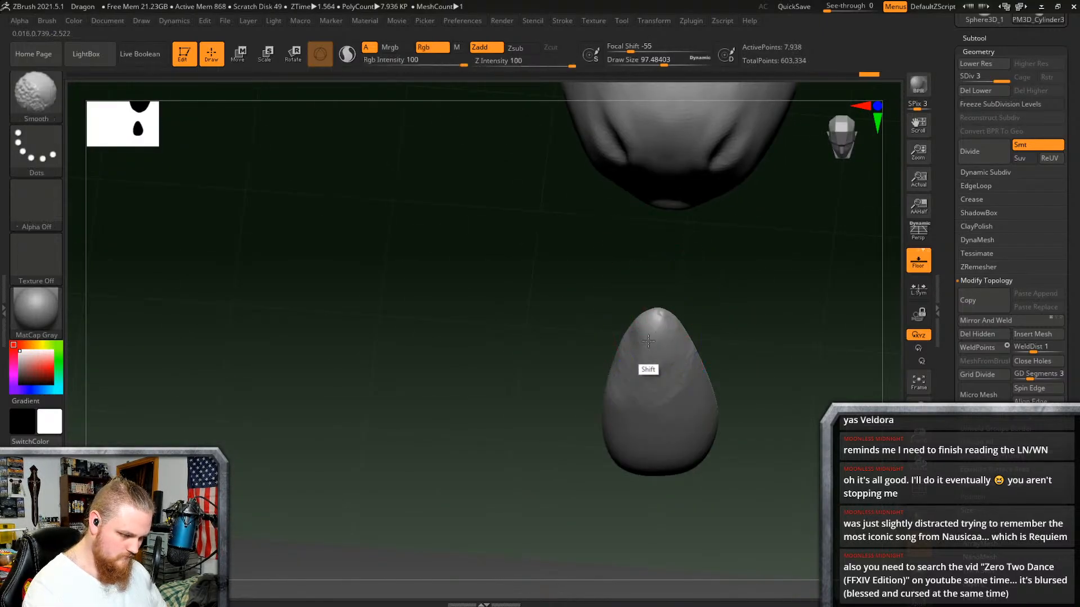
pyautogui.moveTo(637, 397)
pyautogui.mouseDown(button='right')
pyautogui.moveTo(721, 361)
pyautogui.moveTo(663, 362)
pyautogui.moveTo(699, 289)
pyautogui.moveTo(694, 325)
pyautogui.moveTo(711, 362)
pyautogui.moveTo(572, 357)
pyautogui.mouseUp(button='right')
# Step: Scale the spike down along its X and Z axes into a slimmer form
pyautogui.click(265, 53)
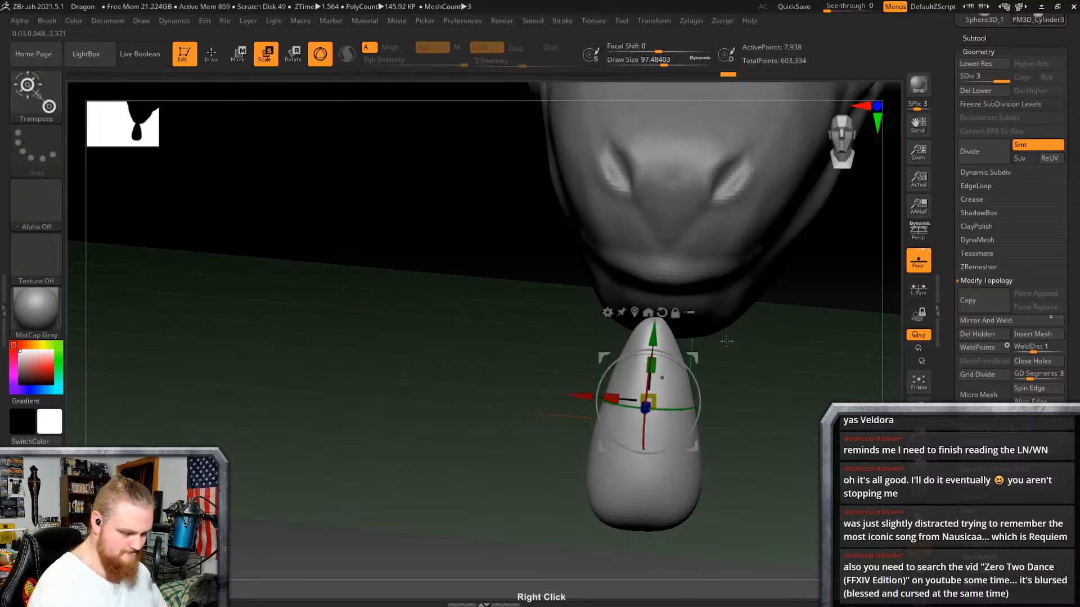
pyautogui.moveTo(609, 396); pyautogui.dragTo(638, 400)
pyautogui.moveTo(642, 399); pyautogui.dragTo(716, 416, button='right')
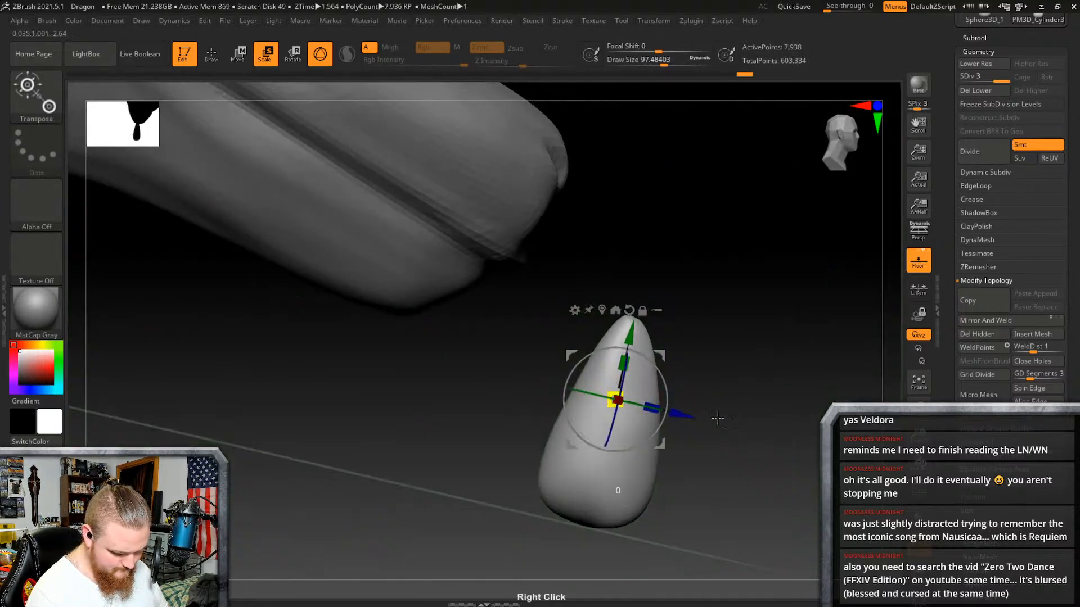
pyautogui.moveTo(651, 411); pyautogui.dragTo(632, 413)
pyautogui.moveTo(624, 410); pyautogui.dragTo(624, 416, button='right')
pyautogui.moveTo(633, 410); pyautogui.dragTo(617, 401)
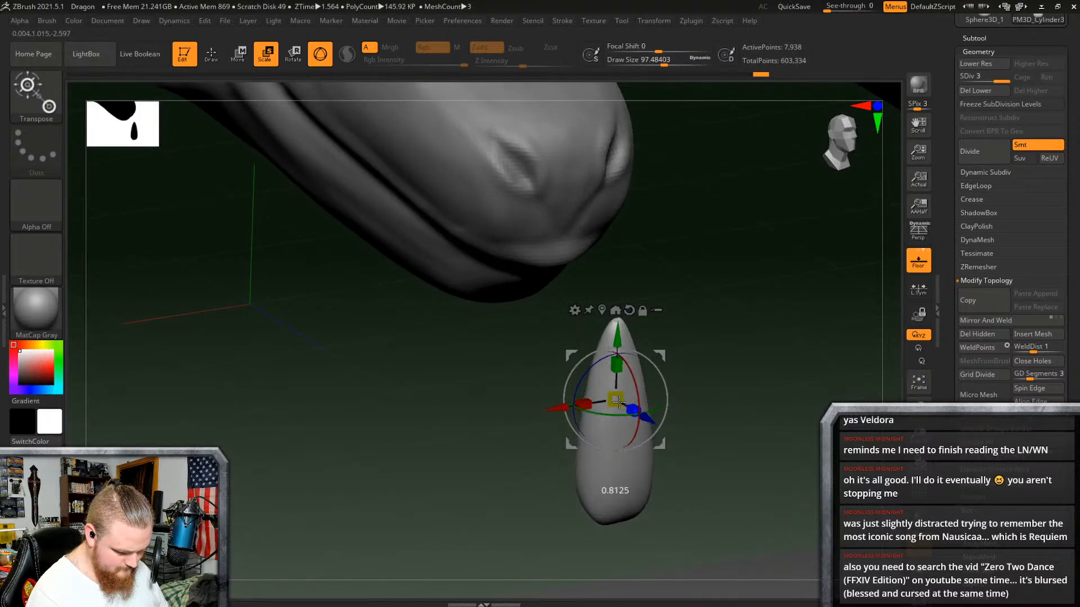
# Step: Move the spike along Z toward the front of the snout and rotate it so its tip points downward
pyautogui.moveTo(622, 406); pyautogui.dragTo(685, 356, button='right')
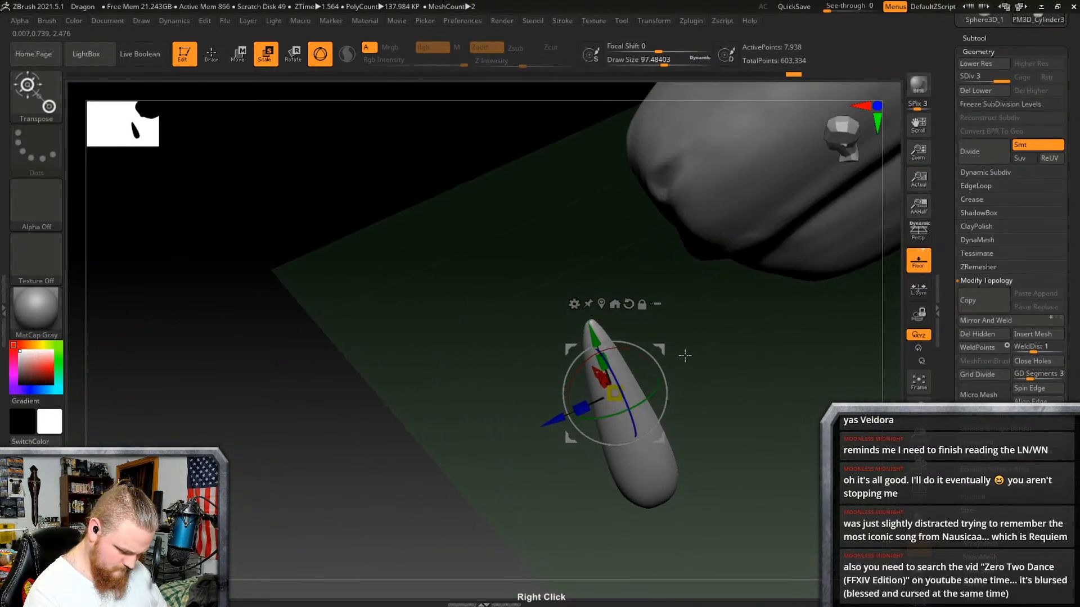
pyautogui.moveTo(596, 403); pyautogui.dragTo(566, 374, button='right')
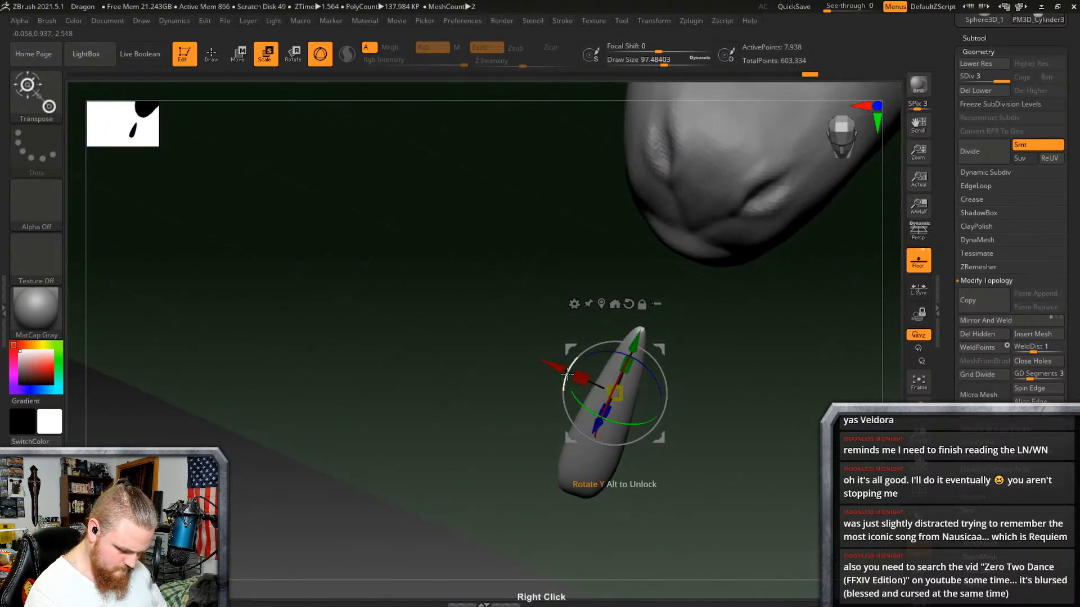
pyautogui.moveTo(645, 358); pyautogui.dragTo(671, 365, button='right')
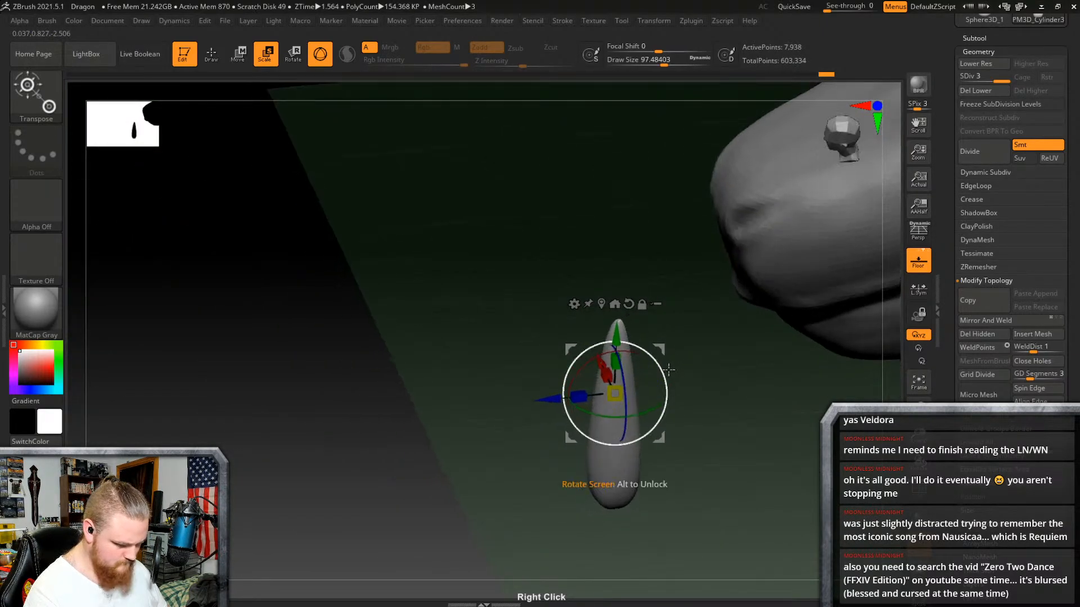
pyautogui.moveTo(550, 398); pyautogui.dragTo(664, 383)
pyautogui.keyDown('alt'); pyautogui.moveTo(756, 370); pyautogui.dragTo(474, 425, button='right'); pyautogui.keyUp('alt')
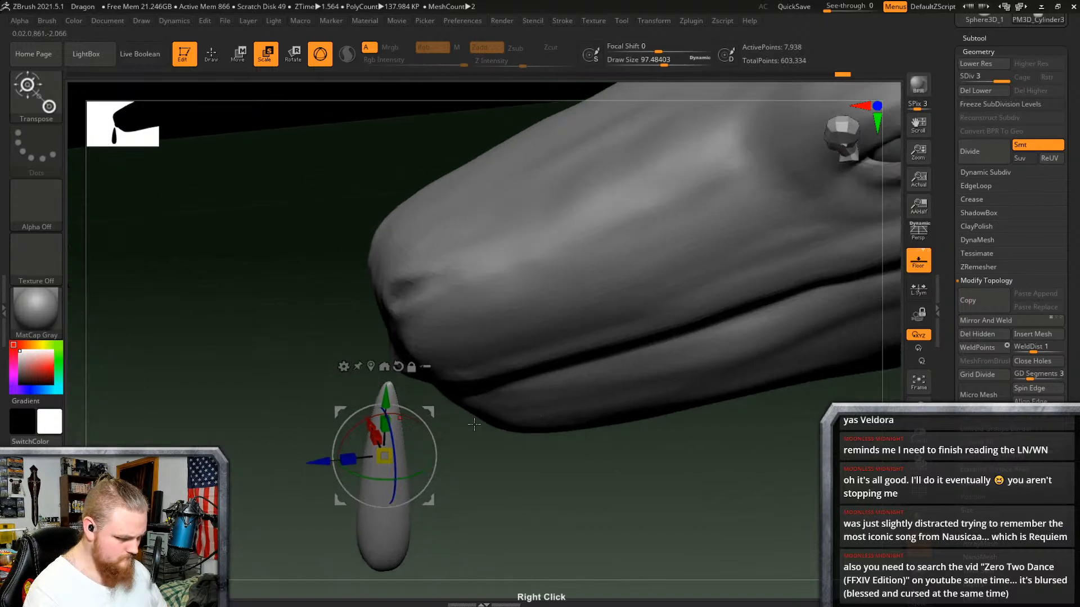
pyautogui.moveTo(356, 427); pyautogui.dragTo(419, 482)
pyautogui.keyDown('alt'); pyautogui.moveTo(549, 460); pyautogui.dragTo(549, 374, button='right'); pyautogui.keyUp('alt')
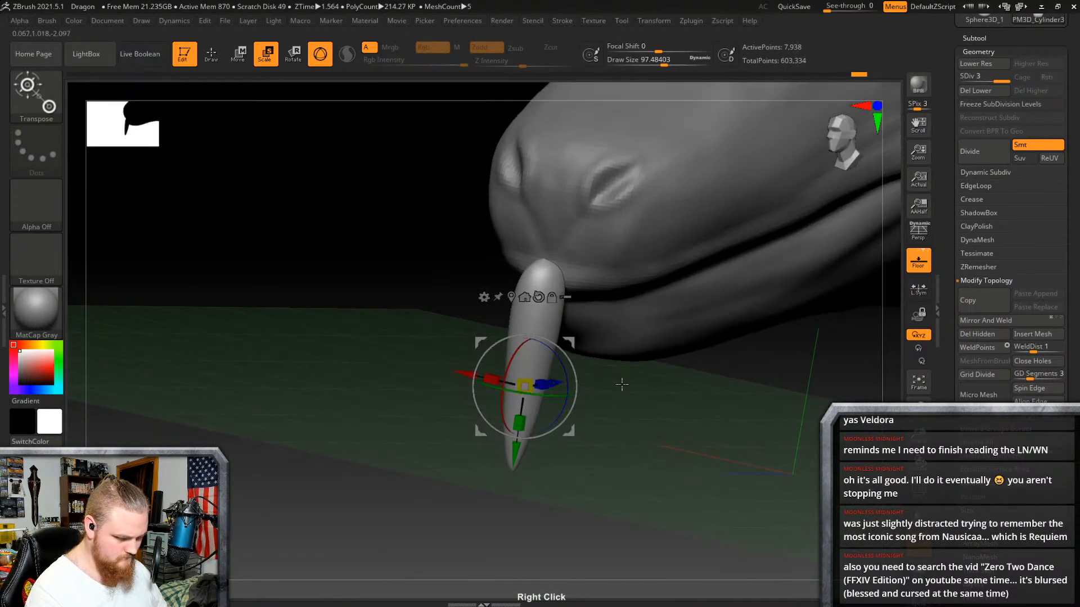
# Step: Move the spike back beneath the jaw, raise it to mouth level, and shift it toward the side of the head
pyautogui.moveTo(525, 386); pyautogui.dragTo(700, 364)
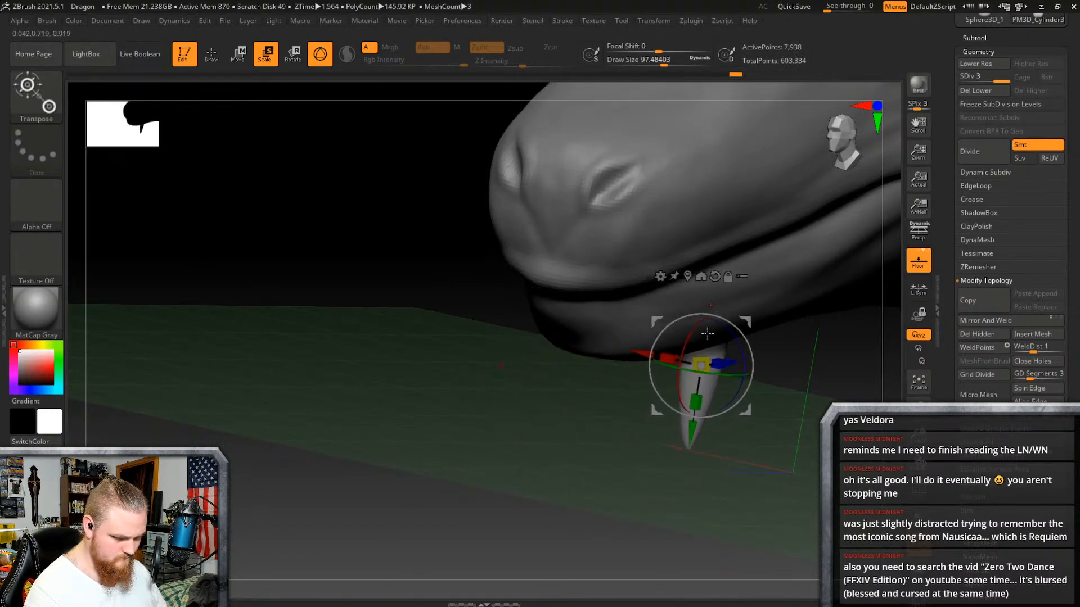
pyautogui.moveTo(696, 408); pyautogui.dragTo(717, 335)
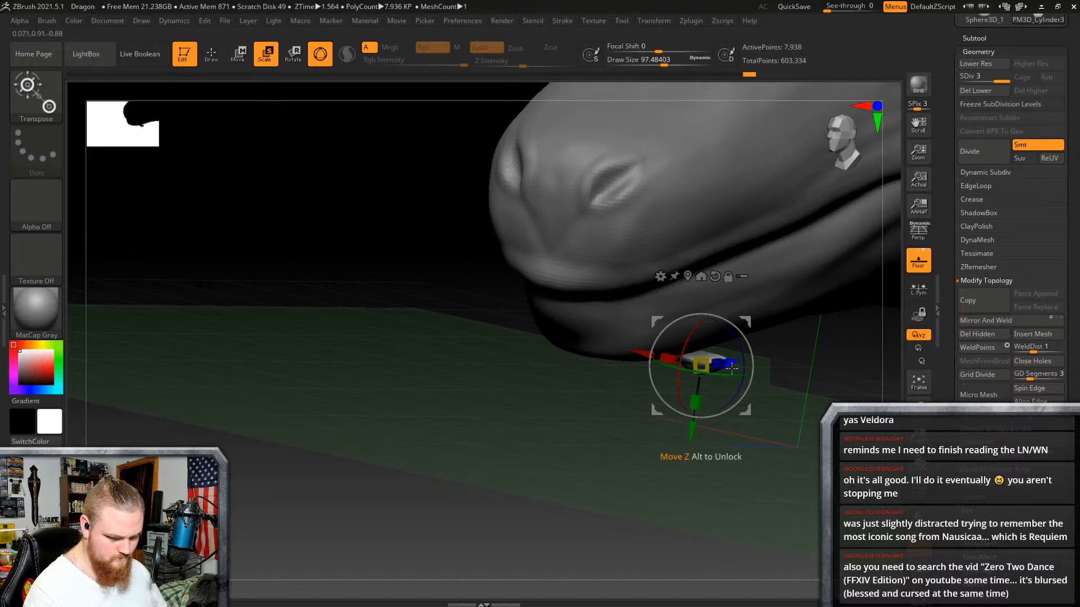
pyautogui.hotkey('ctrl', 'z')
pyautogui.moveTo(693, 429); pyautogui.dragTo(708, 322)
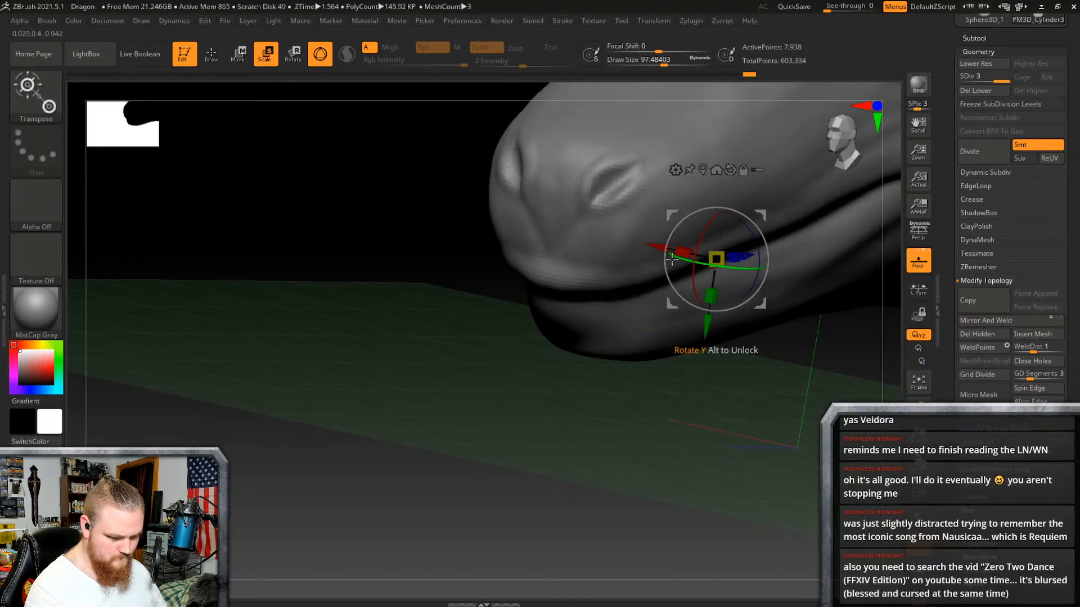
pyautogui.moveTo(654, 246); pyautogui.dragTo(740, 264)
# Step: Move the spike farther outward along X and raise it along Y to the side of the mouth
pyautogui.keyDown('alt'); pyautogui.moveTo(814, 315); pyautogui.dragTo(776, 251, button='right'); pyautogui.keyUp('alt')
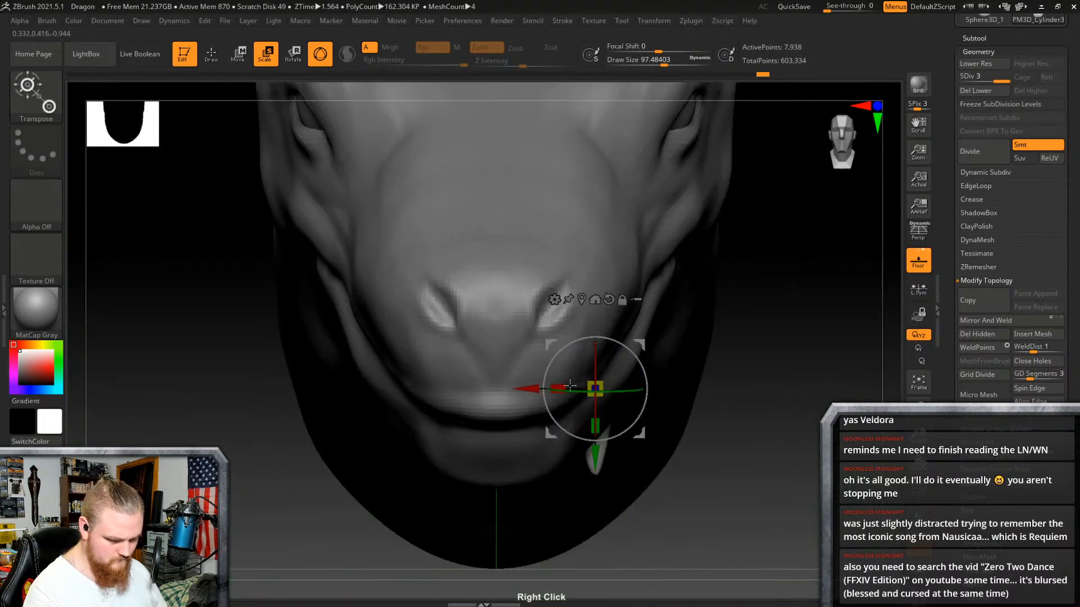
pyautogui.moveTo(535, 390); pyautogui.dragTo(580, 389)
pyautogui.moveTo(717, 368); pyautogui.dragTo(670, 352, button='right')
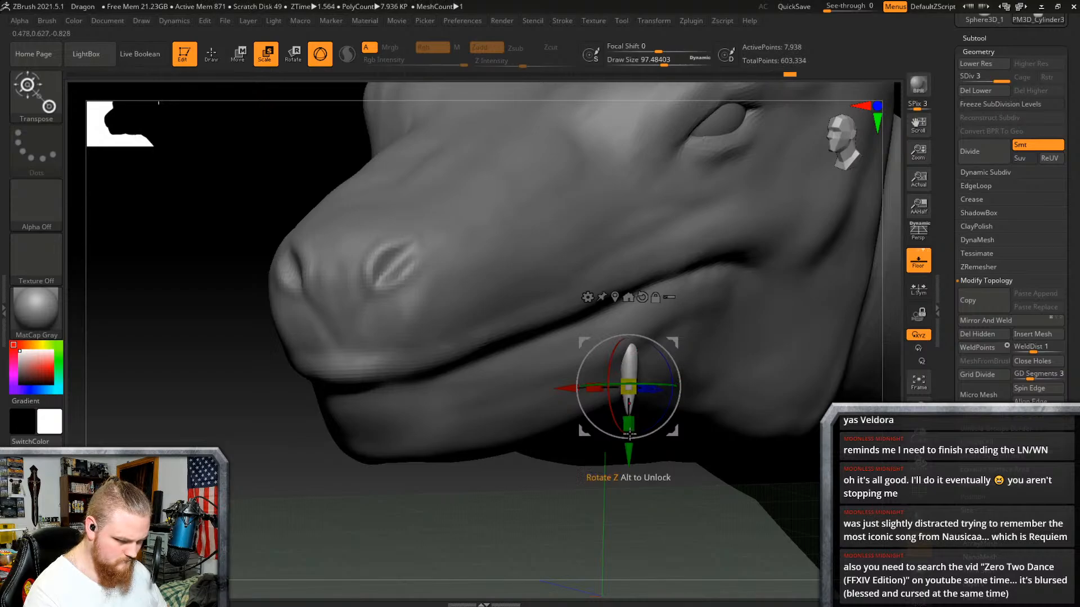
pyautogui.moveTo(629, 454); pyautogui.dragTo(645, 395)
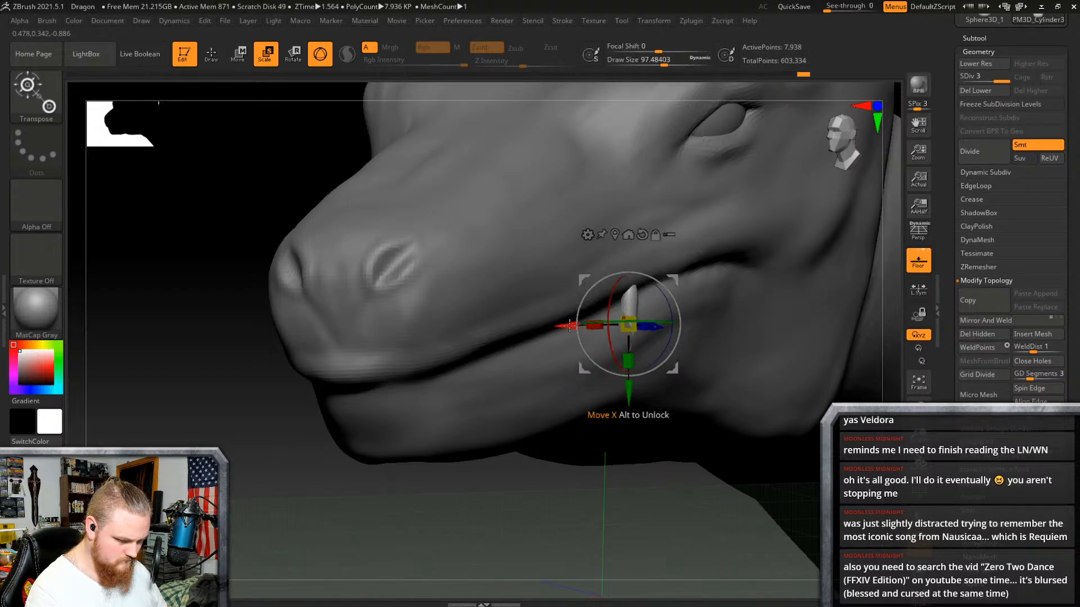
pyautogui.moveTo(569, 326); pyautogui.dragTo(614, 325)
# Step: Adjust the spike's sideways position and height so it hangs from the mouth line over the lower lip
pyautogui.moveTo(807, 278); pyautogui.dragTo(630, 396, button='right')
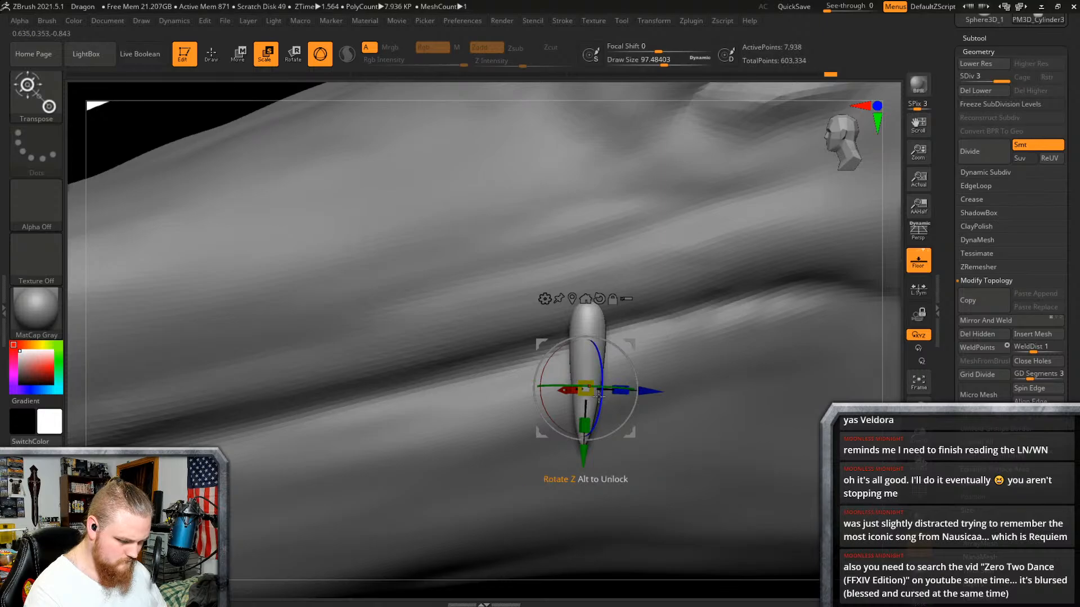
pyautogui.moveTo(644, 373); pyautogui.dragTo(629, 382, button='right')
pyautogui.moveTo(552, 404); pyautogui.dragTo(481, 423)
pyautogui.moveTo(480, 422); pyautogui.dragTo(579, 377, button='right')
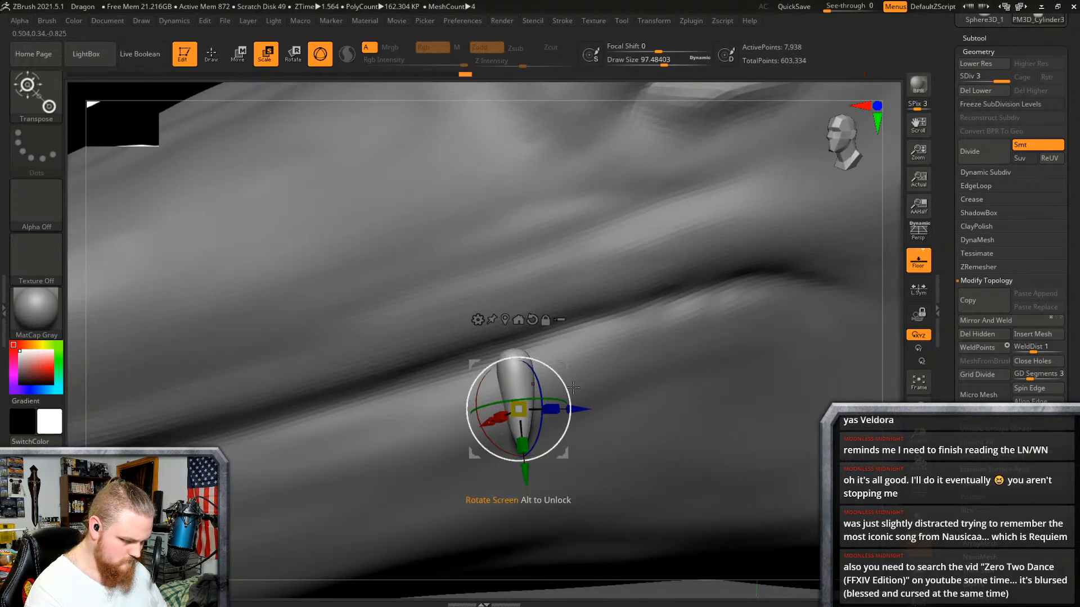
pyautogui.moveTo(573, 387); pyautogui.dragTo(639, 404, button='right')
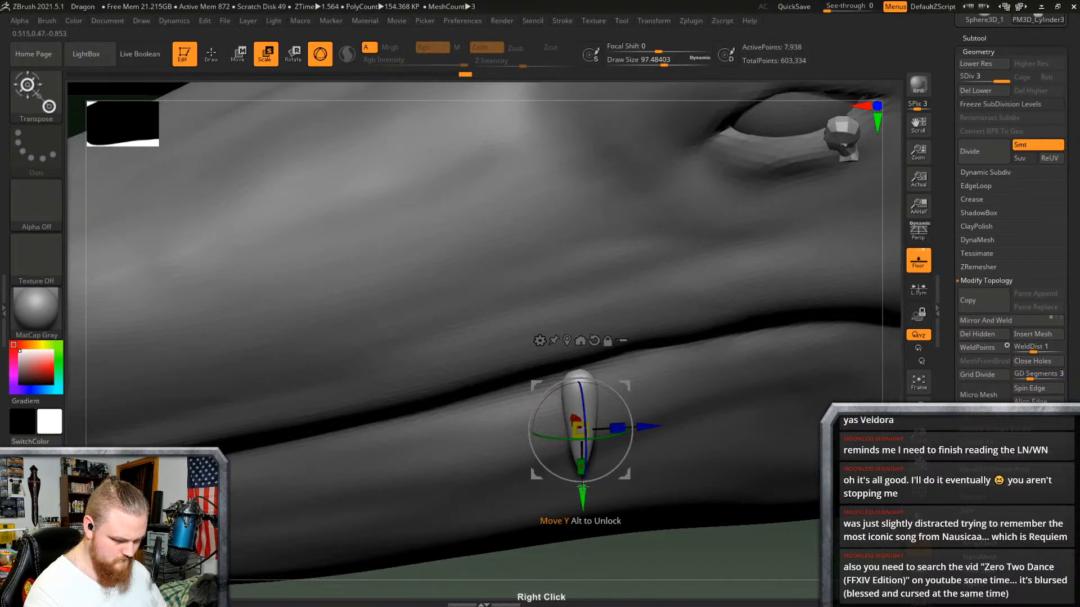
pyautogui.moveTo(587, 489); pyautogui.dragTo(585, 485)
# Step: Move the spike back along the mouth line to the corner of the mouth and adjust its sideways depth
pyautogui.moveTo(585, 450); pyautogui.dragTo(791, 359, button='right')
pyautogui.moveTo(723, 371); pyautogui.dragTo(860, 315)
pyautogui.keyDown('alt'); pyautogui.moveTo(804, 375); pyautogui.dragTo(648, 402, button='right'); pyautogui.keyUp('alt')
pyautogui.moveTo(600, 430); pyautogui.dragTo(611, 424)
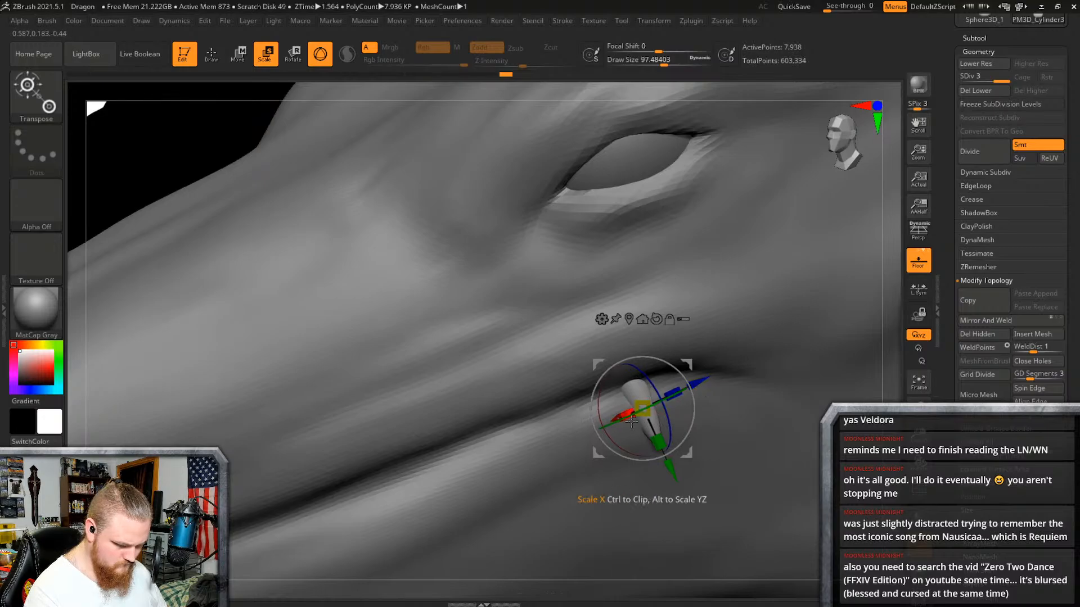
pyautogui.moveTo(631, 422); pyautogui.dragTo(691, 449, button='right')
pyautogui.keyDown('alt'); pyautogui.moveTo(692, 388); pyautogui.dragTo(754, 381, button='right'); pyautogui.keyUp('alt')
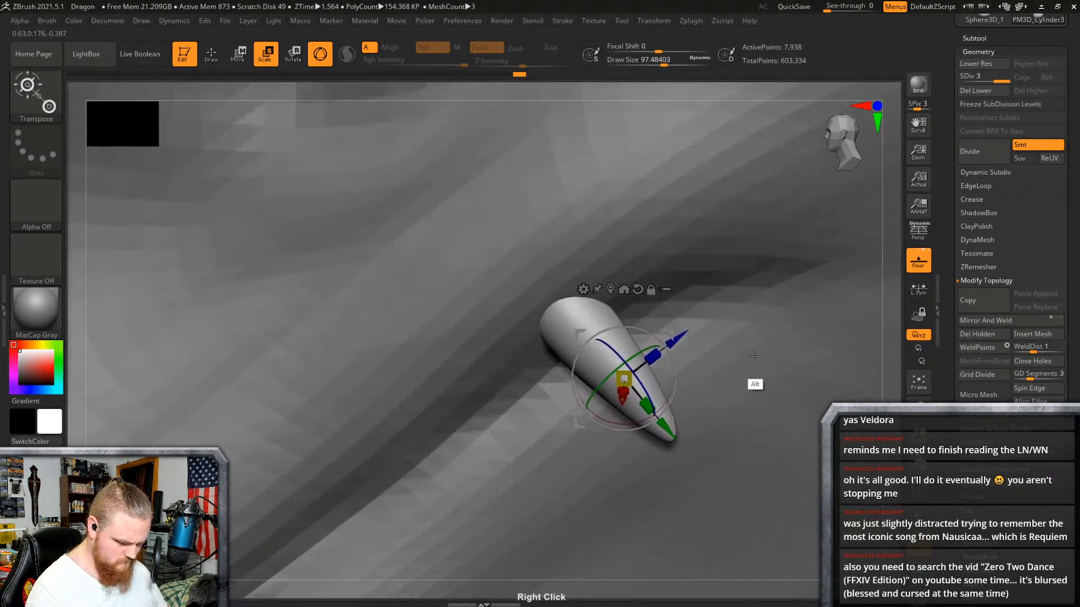
# Step: Return to sculpting the tooth with the Move brush at a draw size of about 30
pyautogui.press('q')
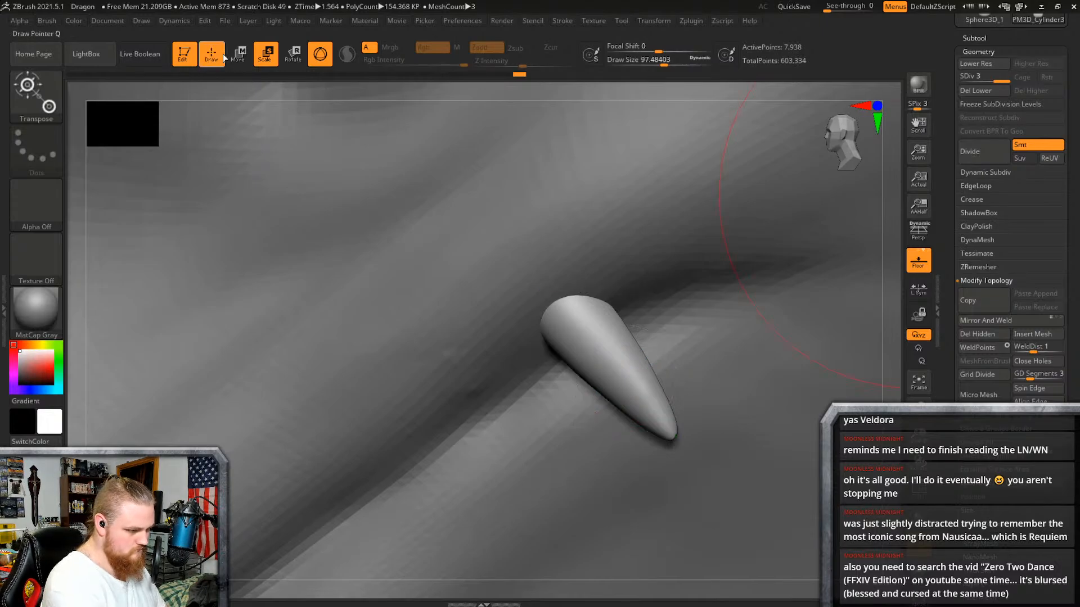
pyautogui.press('b')
pyautogui.click(265, 102)
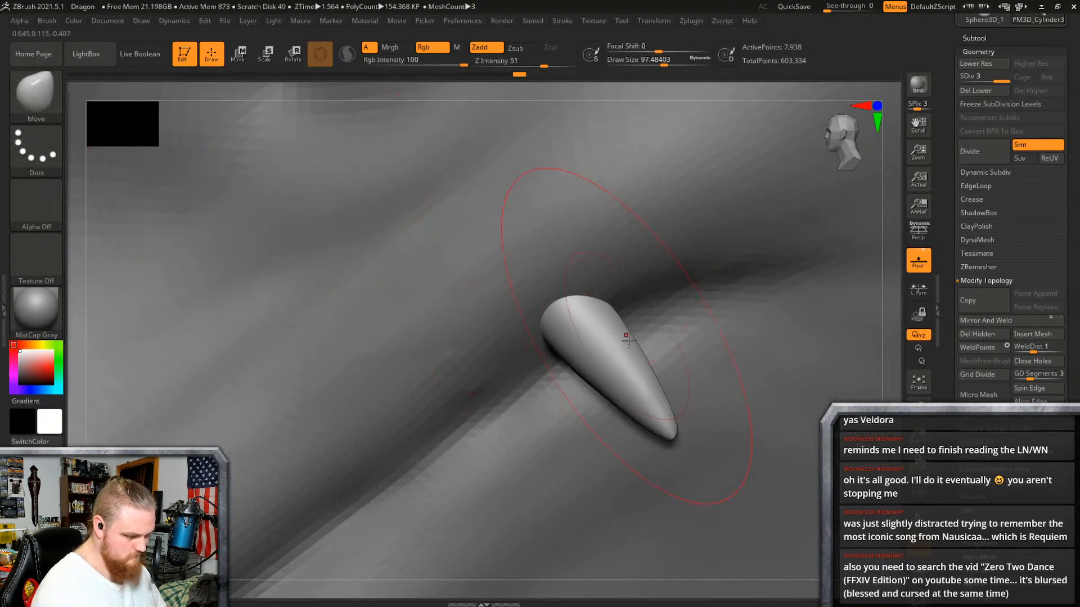
pyautogui.rightClick(641, 372)
pyautogui.moveTo(641, 358); pyautogui.dragTo(634, 359)
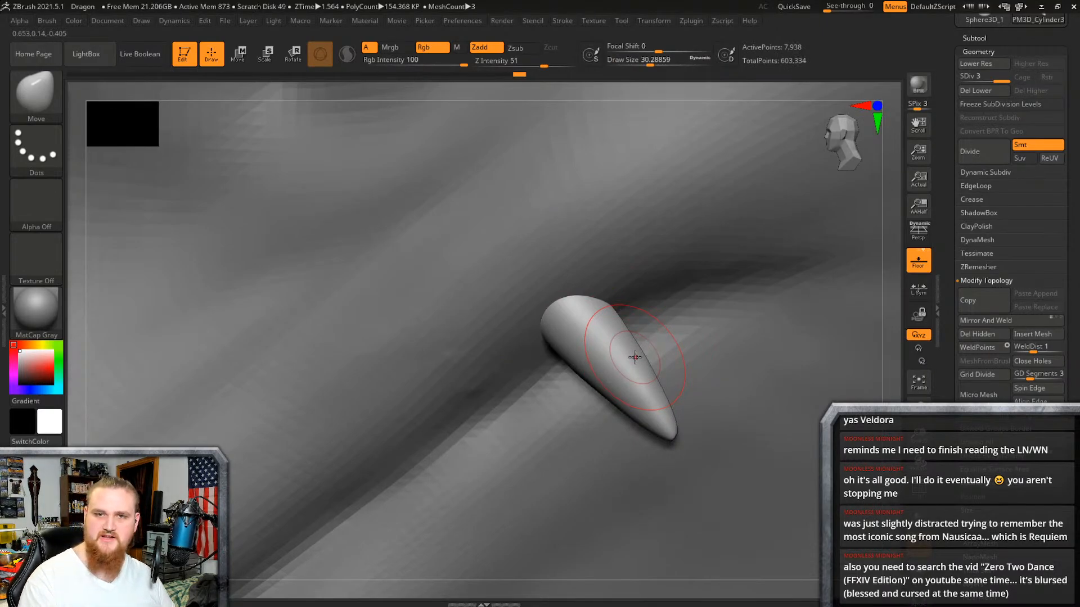
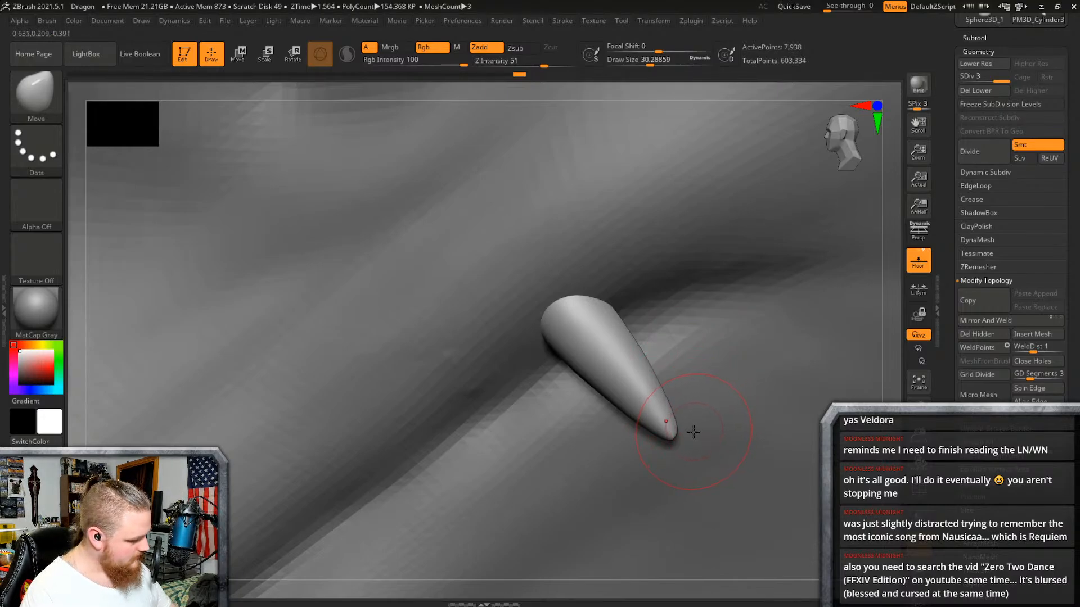
# Step: Rotate the tooth so its tip swings toward the back of the jaw, and return to the Move brush
pyautogui.press('e')
pyautogui.moveTo(609, 419); pyautogui.dragTo(679, 372)
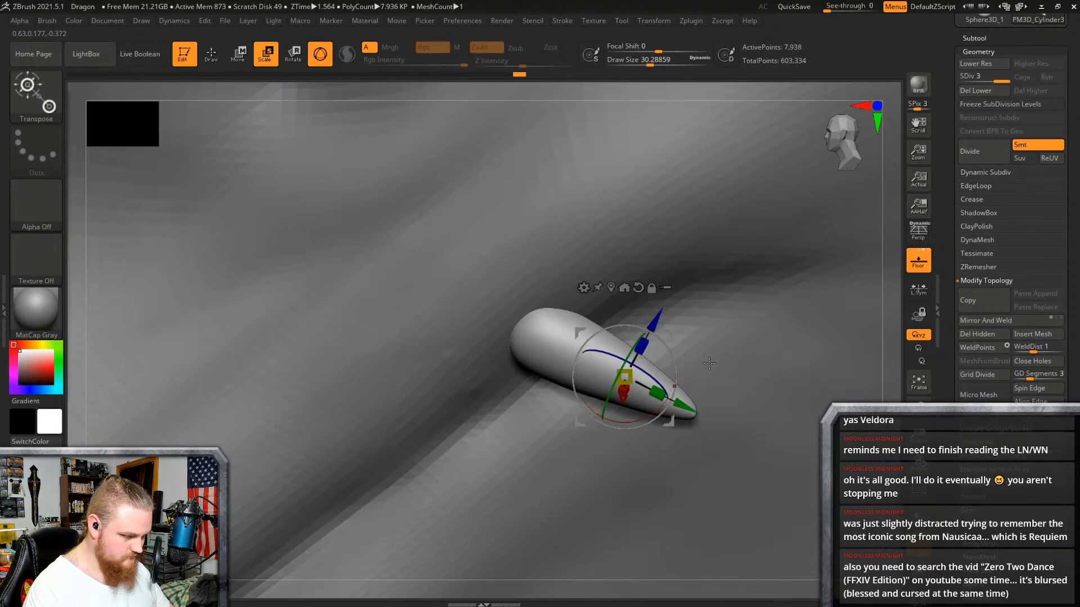
pyautogui.click(212, 55)
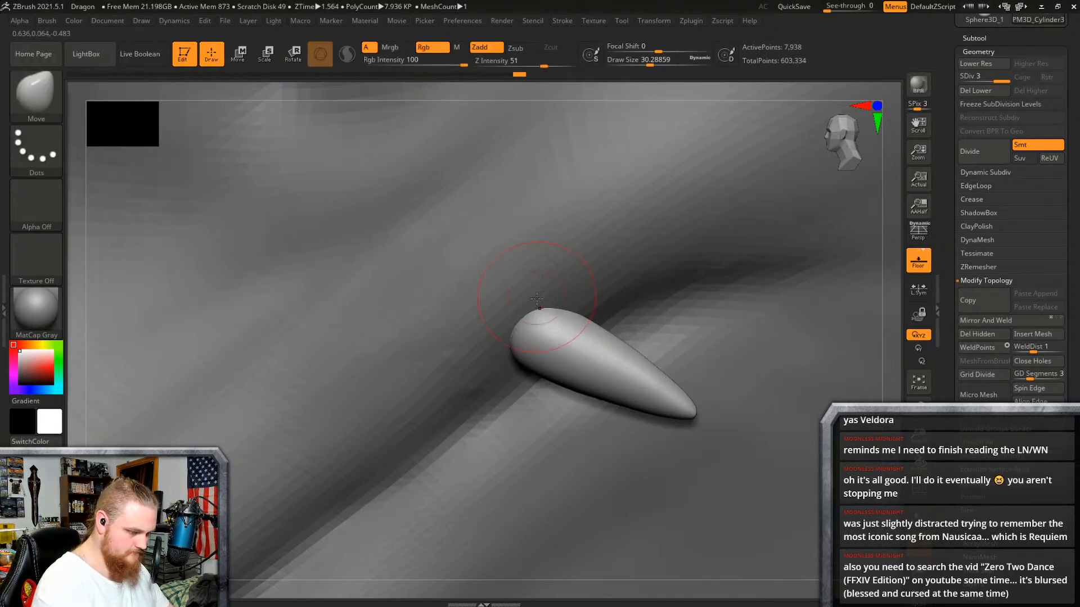
# Step: Enlarge the Move brush to about 66 and pull the tooth's root end to reshape it against the mouth crease
pyautogui.rightClick(527, 311)
pyautogui.moveTo(528, 311); pyautogui.dragTo(559, 284)
pyautogui.moveTo(612, 244); pyautogui.dragTo(569, 287, button='right')
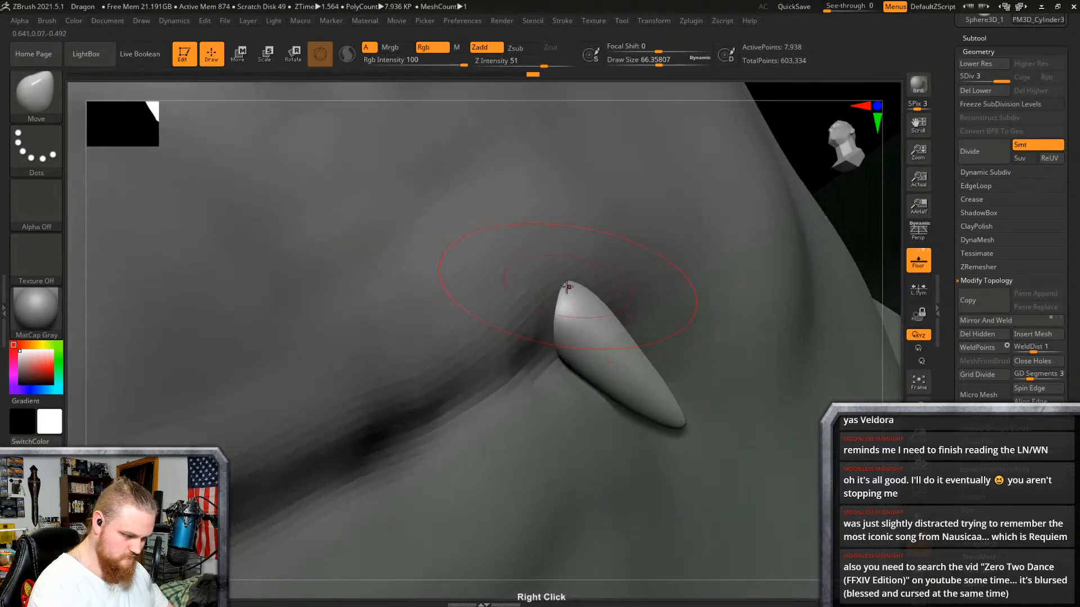
pyautogui.moveTo(567, 287); pyautogui.dragTo(542, 293)
# Step: Reduce the Move brush to about 19 and push the tooth's sides to give it a slight curve
pyautogui.moveTo(542, 293); pyautogui.dragTo(595, 366, button='right')
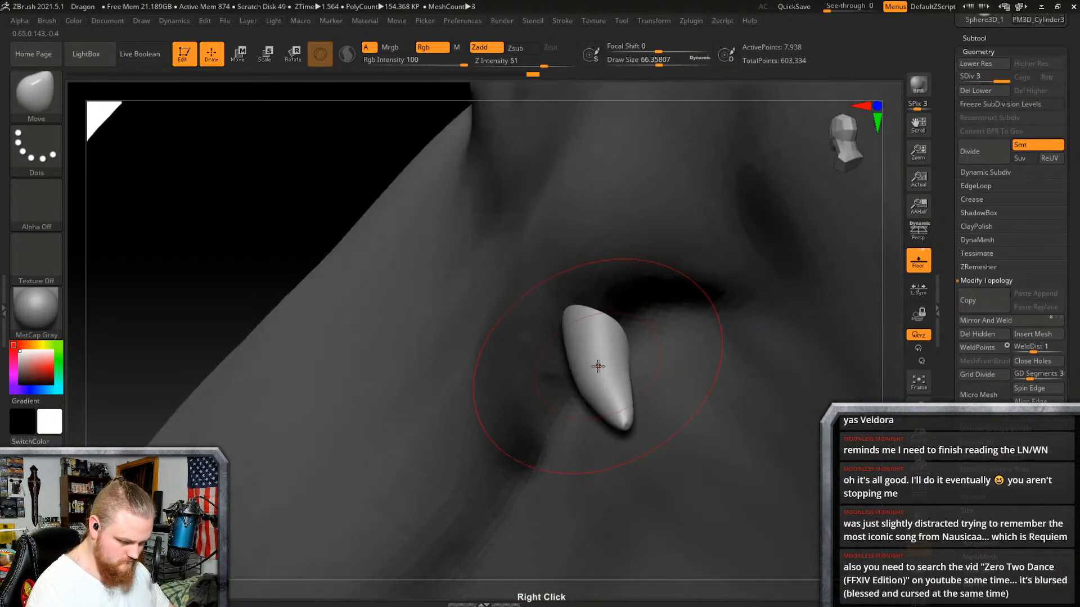
pyautogui.rightClick(599, 371)
pyautogui.moveTo(599, 371); pyautogui.dragTo(586, 374)
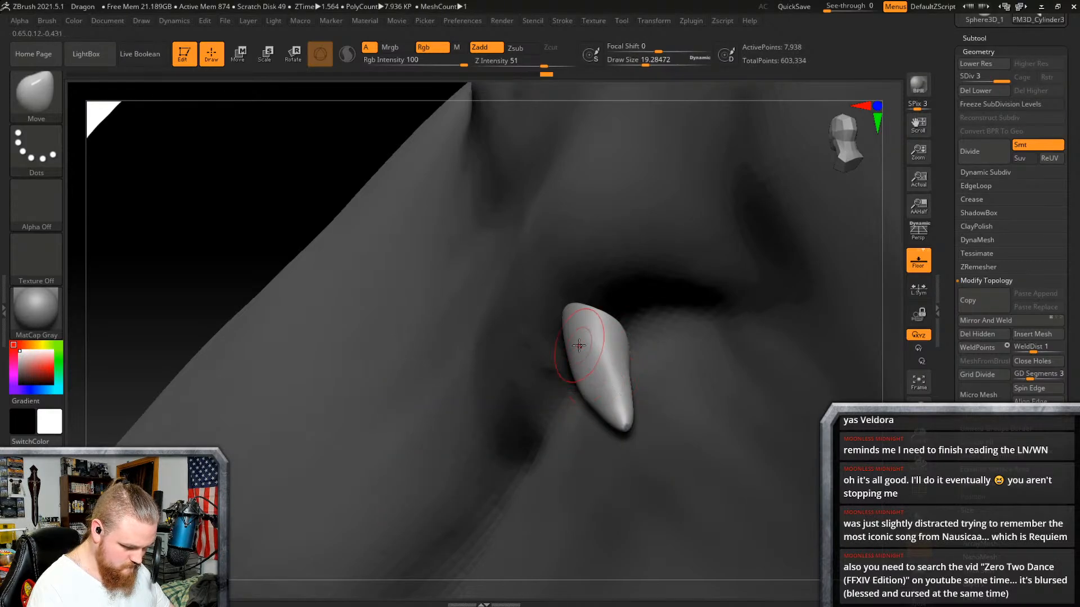
pyautogui.moveTo(635, 317); pyautogui.dragTo(668, 266, button='right')
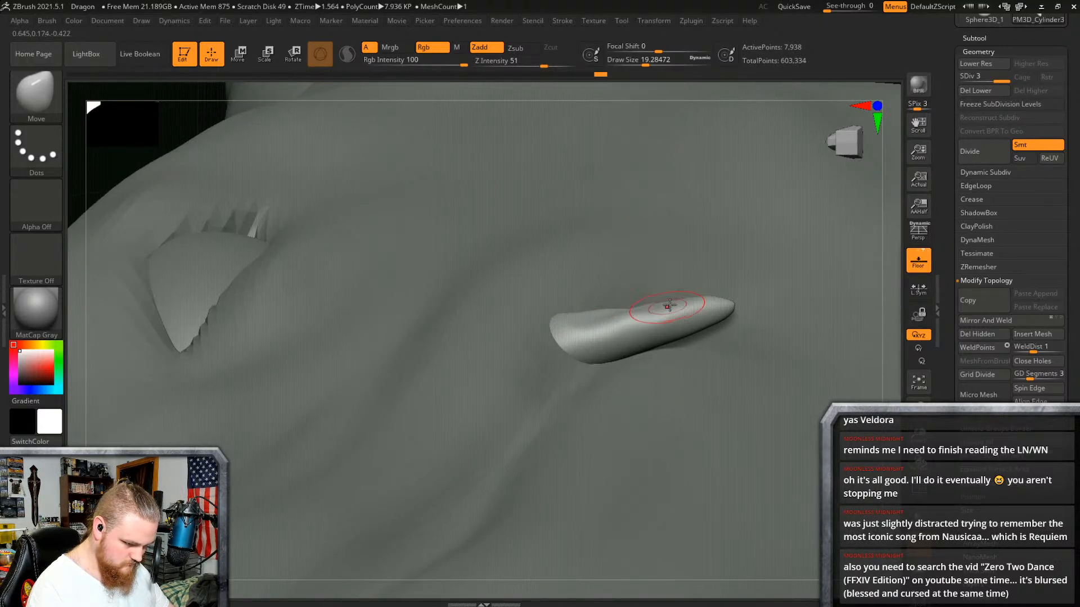
pyautogui.moveTo(669, 305); pyautogui.dragTo(681, 381, button='right')
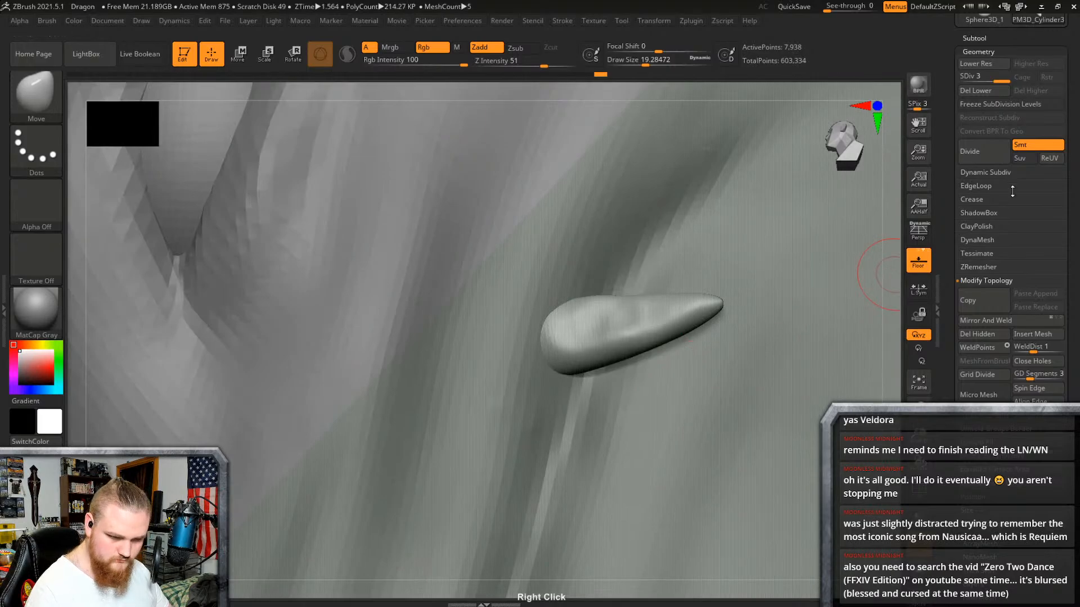
# Step: Drop the tooth to subdivision level 1 and smooth its bumpy surface and edges into a clean curved taper
pyautogui.moveTo(978, 81); pyautogui.dragTo(951, 82)
pyautogui.moveTo(617, 313)
pyautogui.keyDown('shift'); pyautogui.mouseDown()
pyautogui.moveTo(700, 310)
pyautogui.moveTo(594, 320)
pyautogui.mouseUp(); pyautogui.keyUp('shift')
pyautogui.moveTo(733, 265)
pyautogui.mouseDown(button='right')
pyautogui.moveTo(776, 287)
pyautogui.moveTo(787, 315)
pyautogui.moveTo(761, 410)
pyautogui.moveTo(788, 395)
pyautogui.moveTo(789, 405)
pyautogui.moveTo(806, 321)
pyautogui.moveTo(812, 360)
pyautogui.mouseUp(button='right')
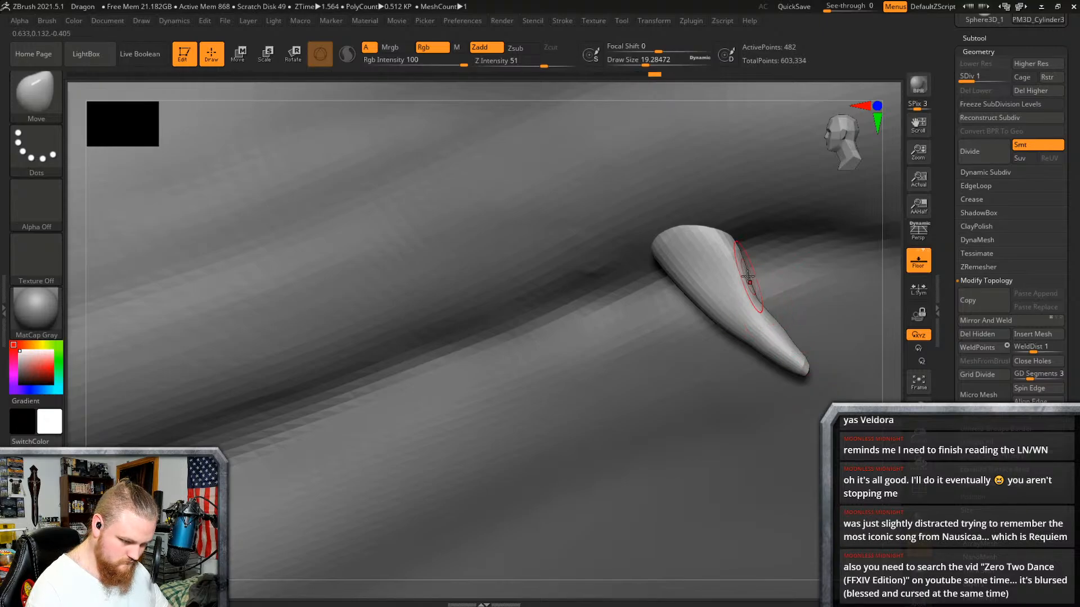
pyautogui.moveTo(801, 249); pyautogui.dragTo(762, 313, button='right')
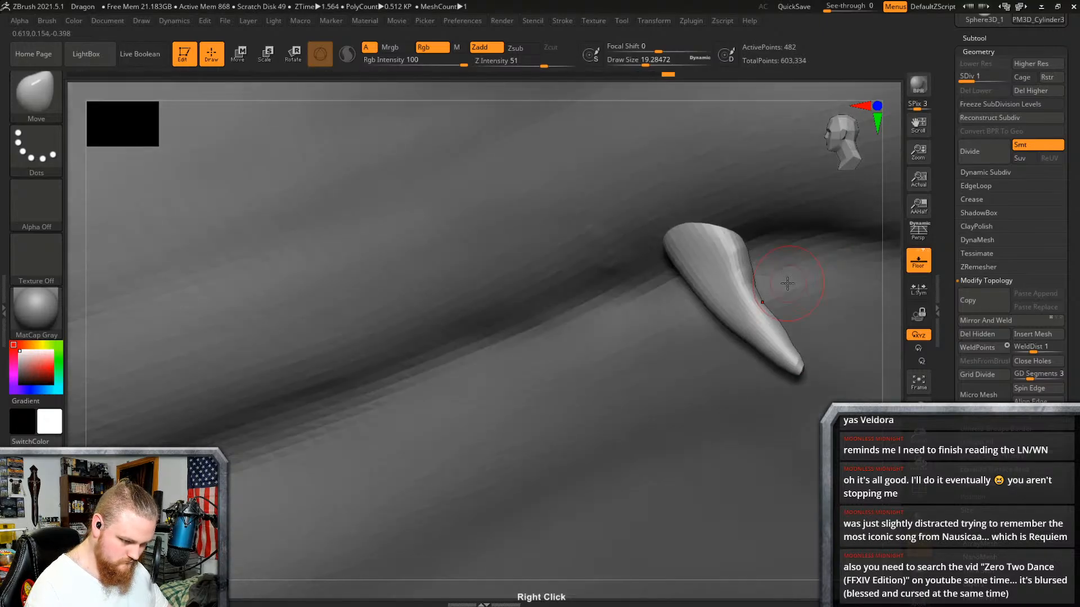
pyautogui.press('shift')
pyautogui.moveTo(819, 250)
pyautogui.mouseDown(button='right')
pyautogui.moveTo(803, 262)
pyautogui.moveTo(745, 265)
pyautogui.moveTo(757, 352)
pyautogui.mouseUp(button='right')
pyautogui.press('shift')
pyautogui.press('shift')
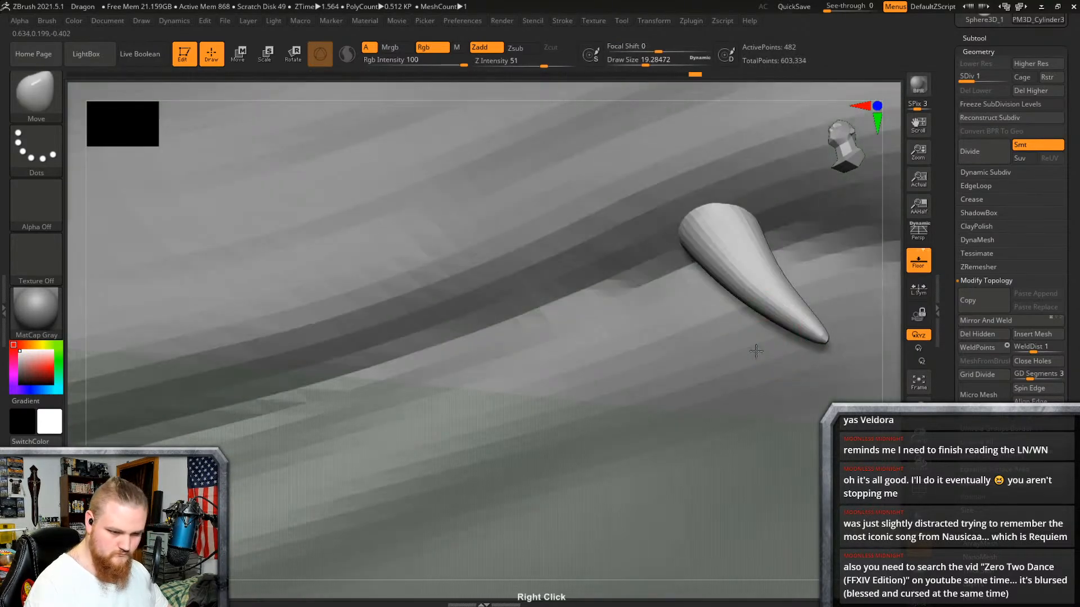
# Step: Raise the tooth to subdivision level 3 and smooth it from root to tip
pyautogui.moveTo(969, 81); pyautogui.dragTo(1001, 84)
pyautogui.moveTo(843, 225); pyautogui.dragTo(759, 281, button='right')
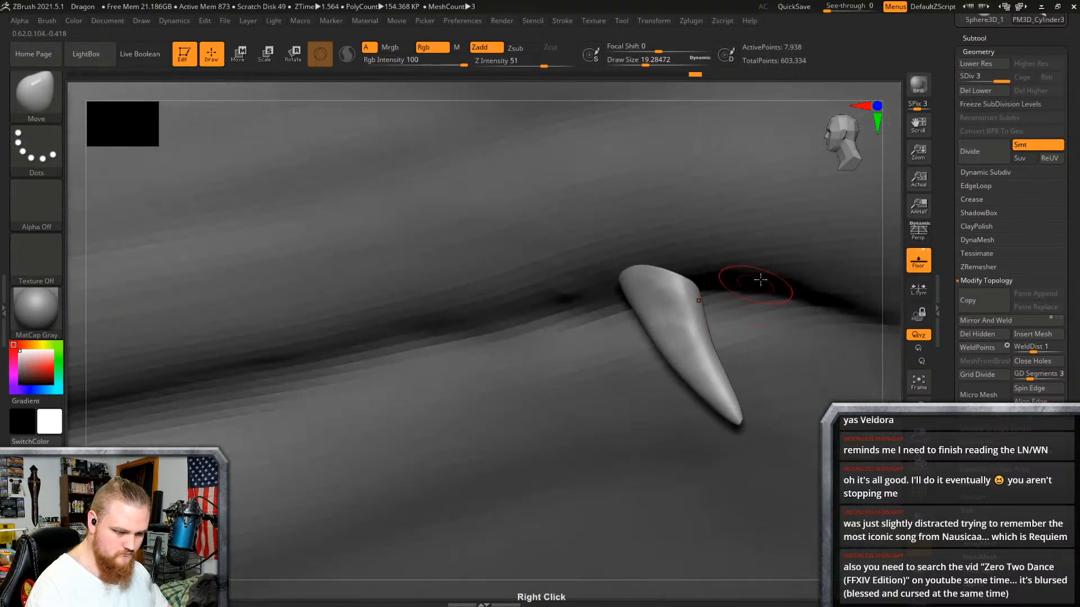
pyautogui.press('shift')
pyautogui.keyDown('shift'); pyautogui.moveTo(646, 275); pyautogui.dragTo(716, 390); pyautogui.keyUp('shift')
pyautogui.moveTo(716, 391)
pyautogui.mouseDown(button='right')
pyautogui.moveTo(721, 207)
pyautogui.moveTo(757, 241)
pyautogui.moveTo(608, 273)
pyautogui.moveTo(716, 299)
pyautogui.moveTo(791, 256)
pyautogui.moveTo(600, 321)
pyautogui.moveTo(733, 306)
pyautogui.moveTo(743, 294)
pyautogui.moveTo(720, 308)
pyautogui.moveTo(717, 344)
pyautogui.moveTo(750, 342)
pyautogui.moveTo(768, 360)
pyautogui.moveTo(805, 337)
pyautogui.mouseUp(button='right')
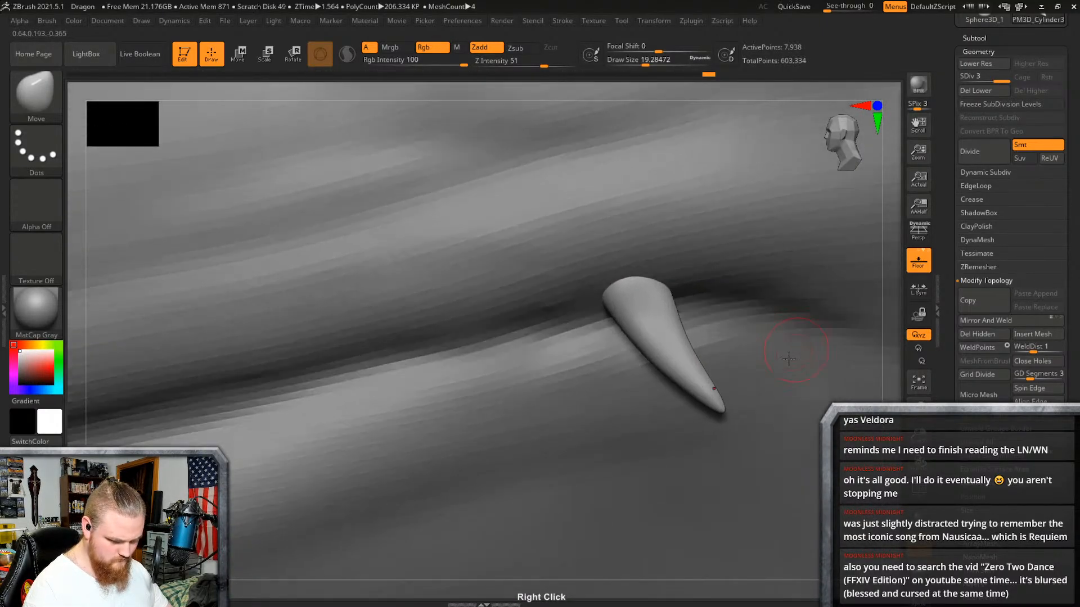
# Step: Step the tooth down to subdivision level 2, delete its higher and lower levels, and apply Mirror And Weld
pyautogui.click(1004, 323)
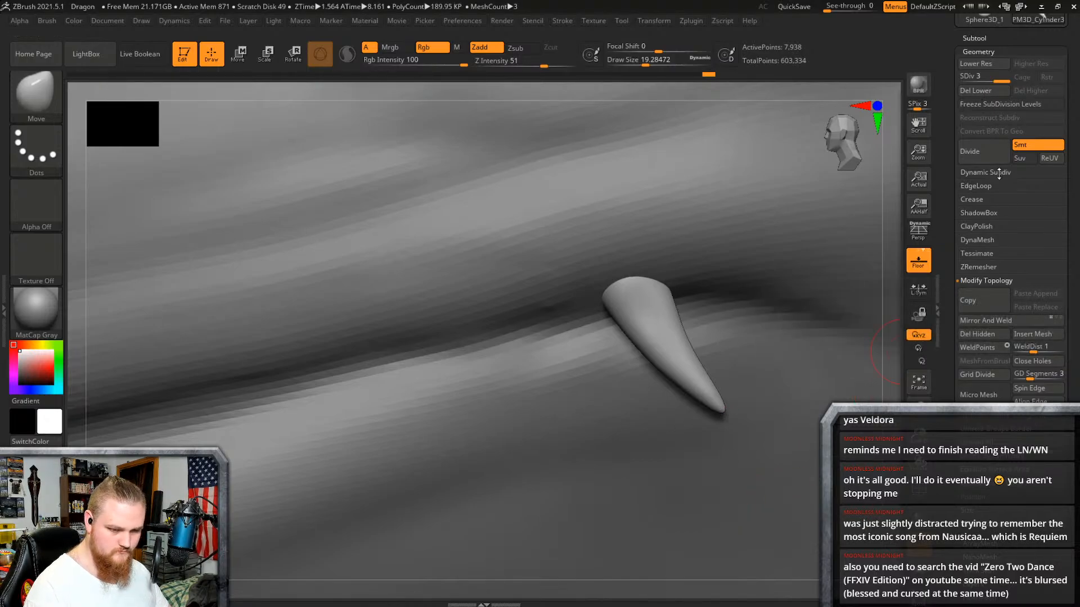
pyautogui.click(985, 64)
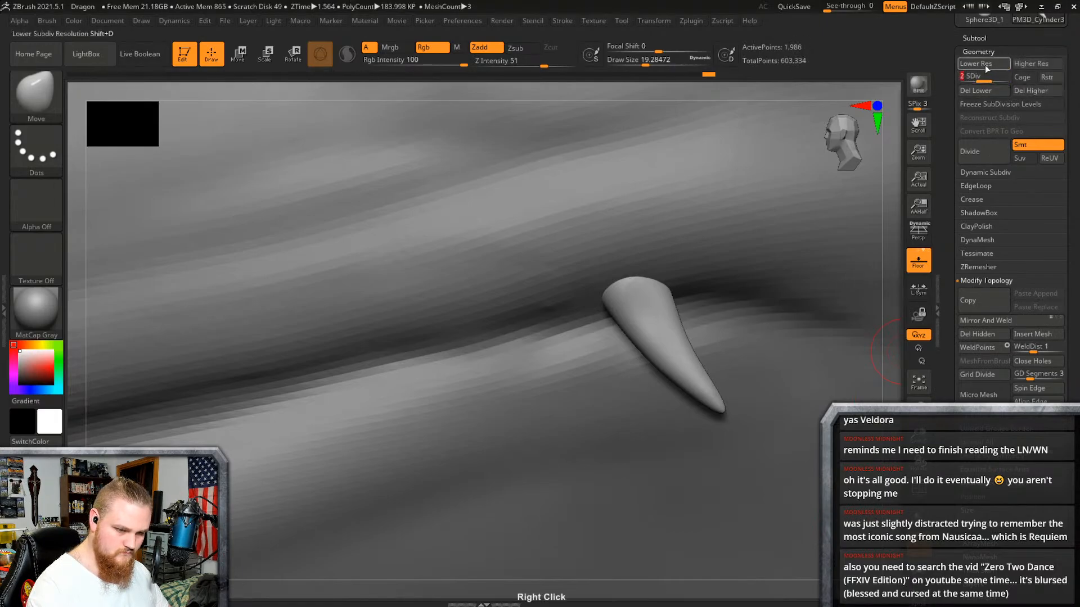
pyautogui.click(1031, 90)
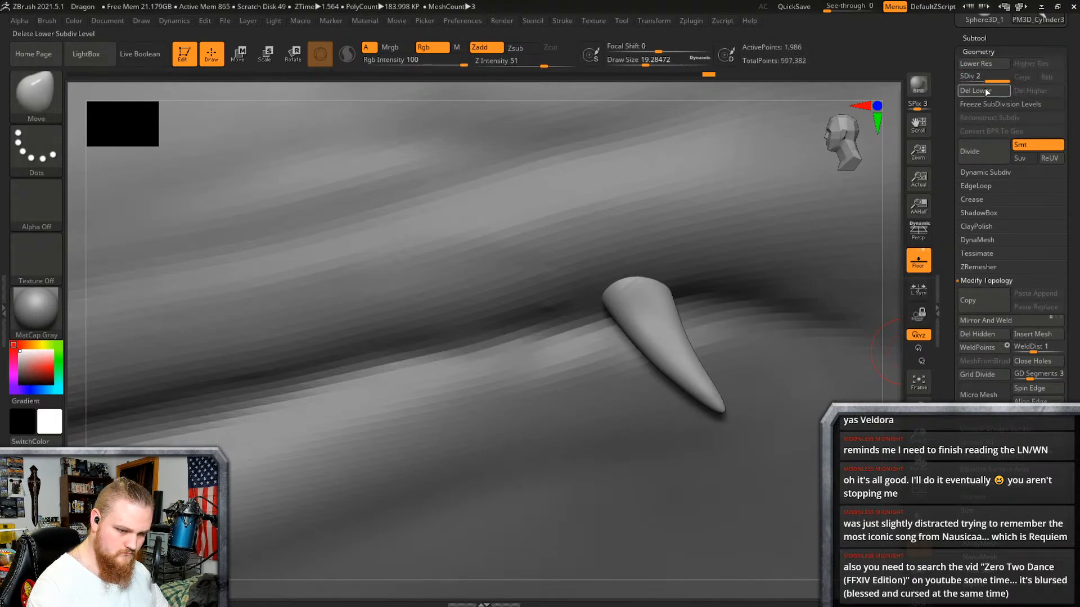
pyautogui.click(984, 89)
pyautogui.click(1011, 320)
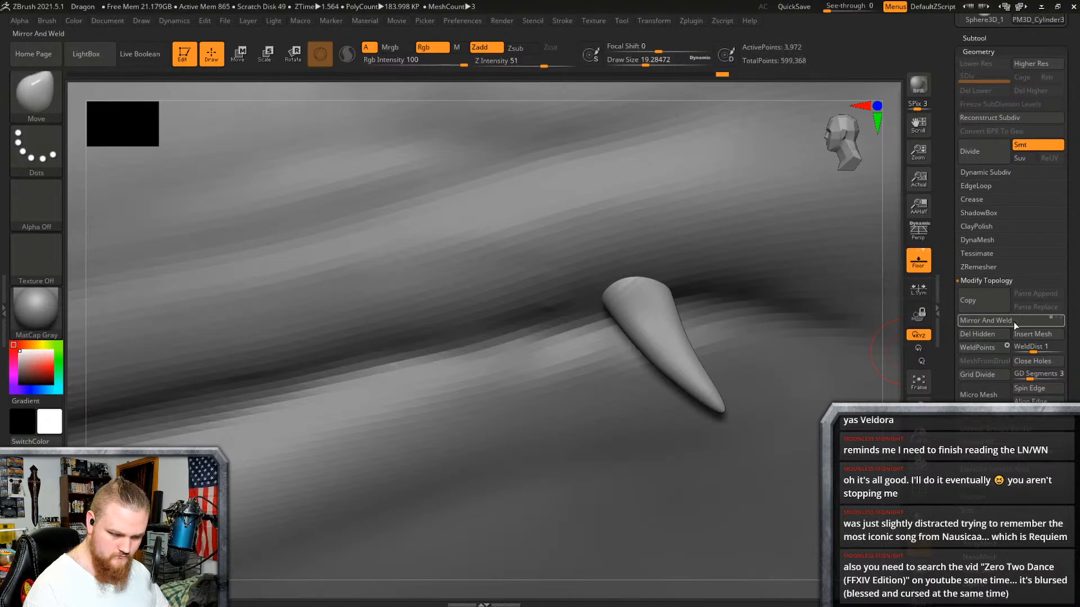
pyautogui.moveTo(801, 412); pyautogui.dragTo(836, 353, button='right')
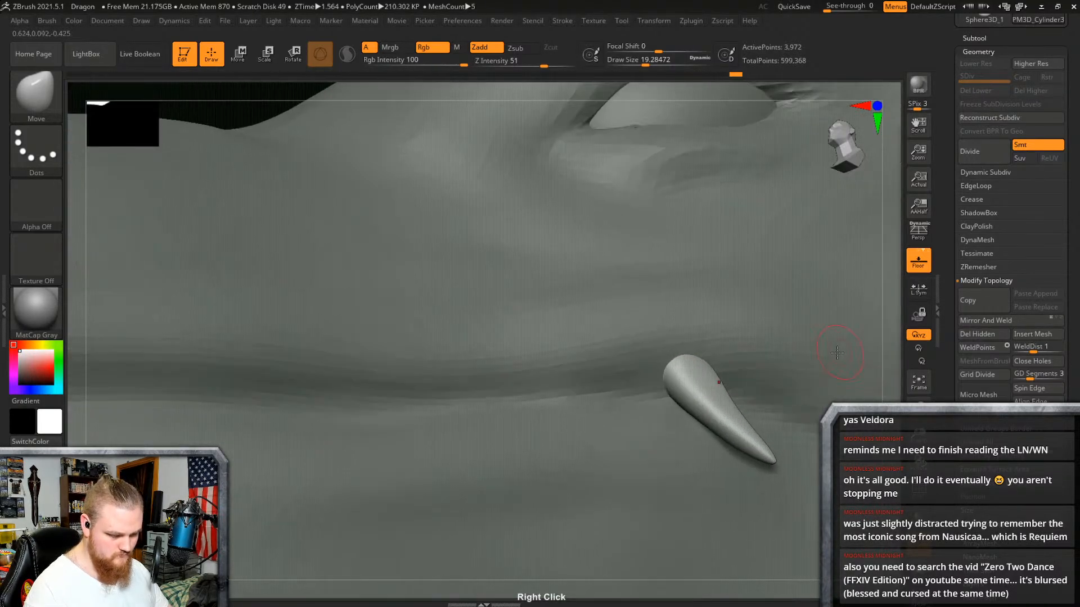
pyautogui.press('w')
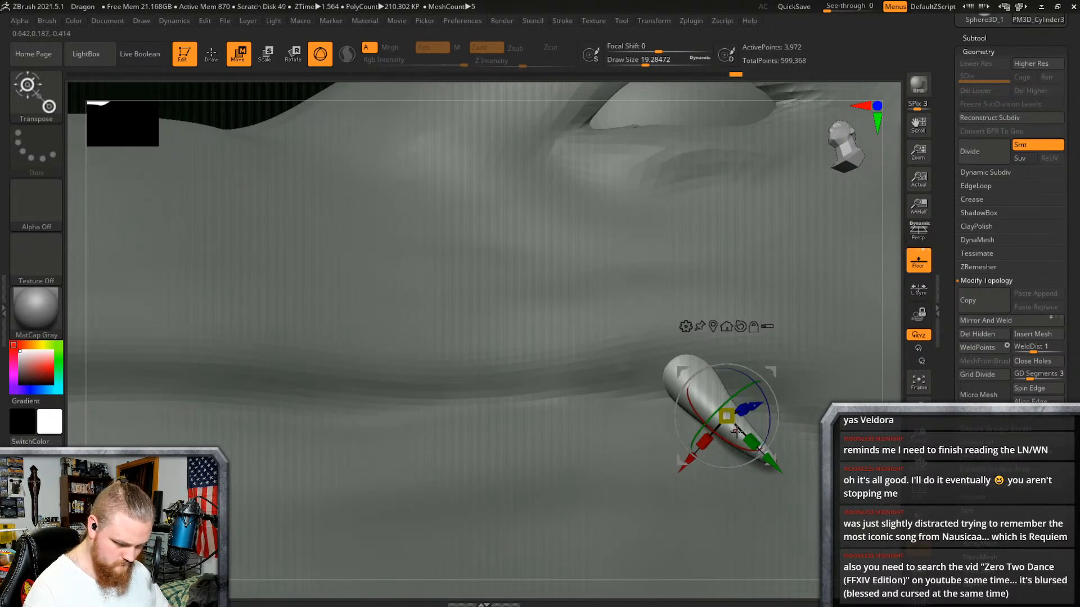
pyautogui.moveTo(784, 391); pyautogui.dragTo(826, 272, button='right')
pyautogui.press('q')
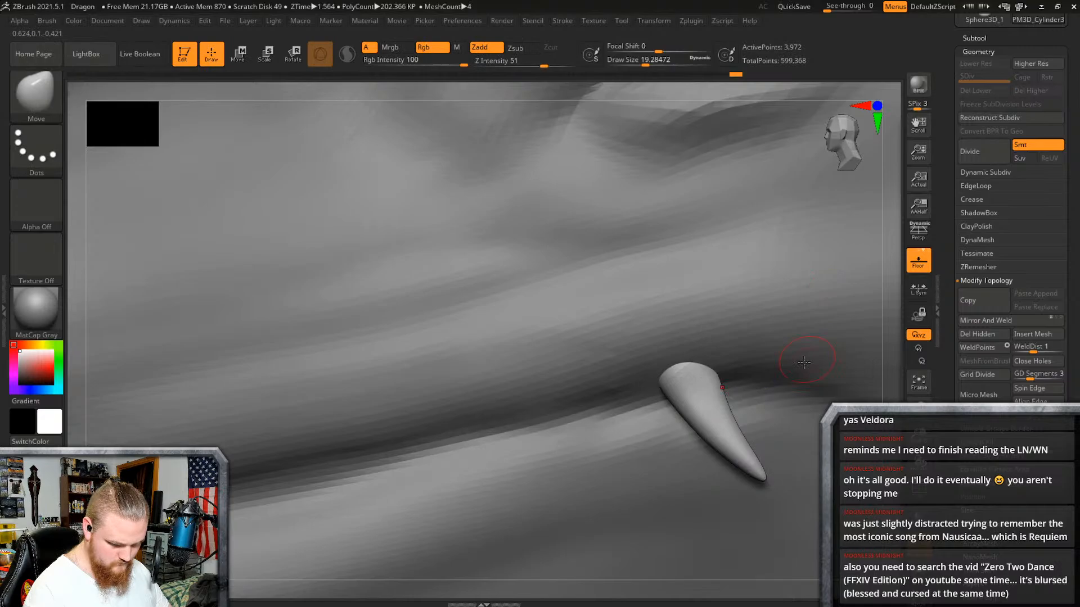
# Step: Select the head subtool and build up a gum ridge around the tooth's root with ClayBuildup at a draw size of about 12.5
pyautogui.keyDown('alt'); pyautogui.click(803, 281); pyautogui.keyUp('alt')
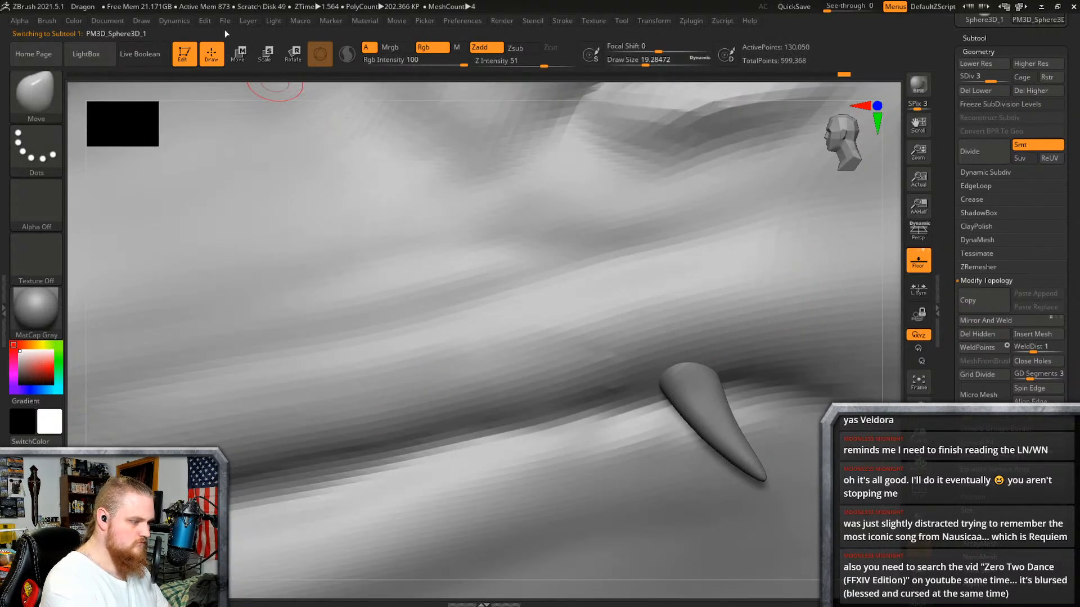
pyautogui.moveTo(803, 338)
pyautogui.mouseDown(button='right')
pyautogui.moveTo(816, 338)
pyautogui.moveTo(713, 225)
pyautogui.moveTo(735, 289)
pyautogui.moveTo(748, 278)
pyautogui.moveTo(622, 260)
pyautogui.moveTo(764, 286)
pyautogui.moveTo(810, 265)
pyautogui.moveTo(747, 262)
pyautogui.moveTo(810, 301)
pyautogui.moveTo(702, 258)
pyautogui.moveTo(757, 311)
pyautogui.moveTo(691, 320)
pyautogui.mouseUp(button='right')
pyautogui.click(34, 90)
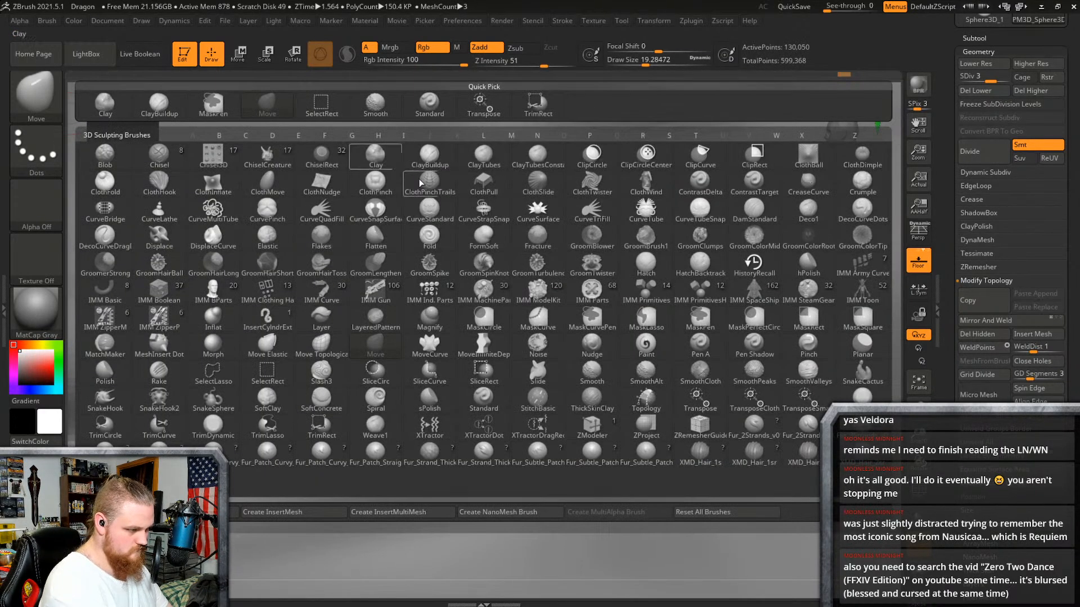
pyautogui.click(159, 103)
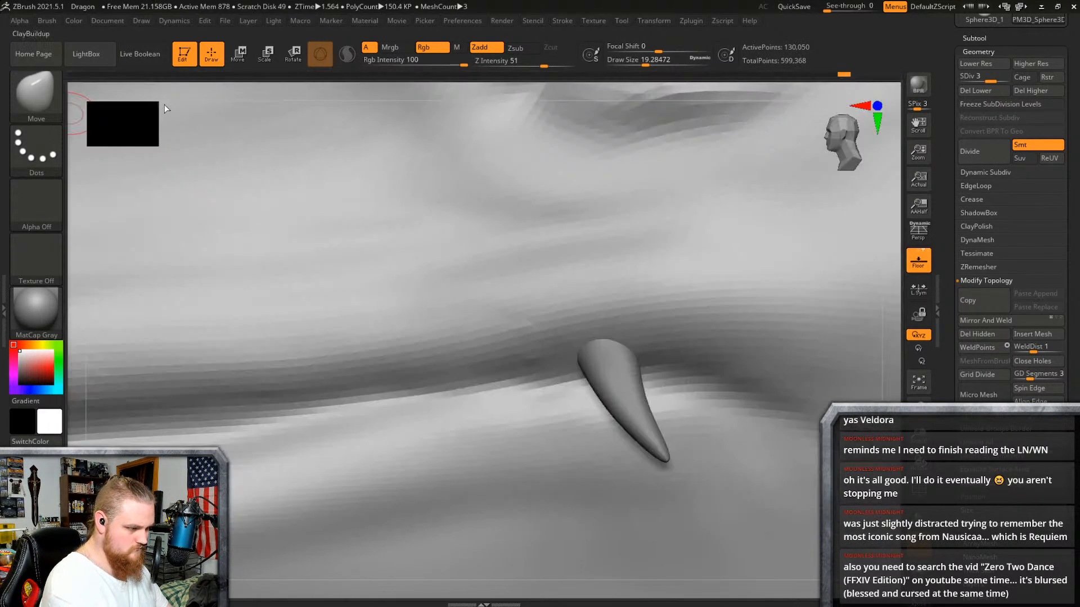
pyautogui.rightClick(672, 335)
pyautogui.moveTo(667, 340); pyautogui.dragTo(670, 340)
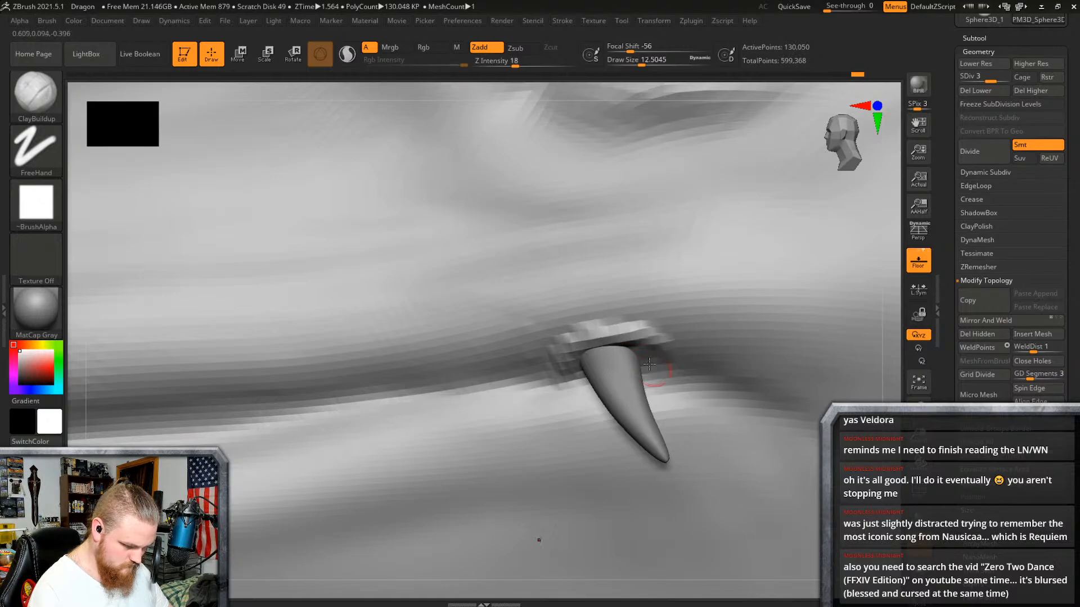
# Step: Smooth the clay ridge above the tooth's root
pyautogui.moveTo(643, 354); pyautogui.dragTo(689, 341, button='right')
pyautogui.keyDown('shift'); pyautogui.moveTo(568, 342); pyautogui.dragTo(583, 340); pyautogui.keyUp('shift')
pyautogui.moveTo(703, 306)
pyautogui.mouseDown(button='right')
pyautogui.moveTo(683, 302)
pyautogui.moveTo(711, 320)
pyautogui.moveTo(651, 272)
pyautogui.mouseUp(button='right')
pyautogui.moveTo(658, 340); pyautogui.dragTo(666, 290, button='right')
# Step: Enlarge the ClayBuildup brush to about 23 and add more volume to the gum over the tooth
pyautogui.rightClick(576, 422)
pyautogui.moveTo(640, 343); pyautogui.dragTo(647, 343)
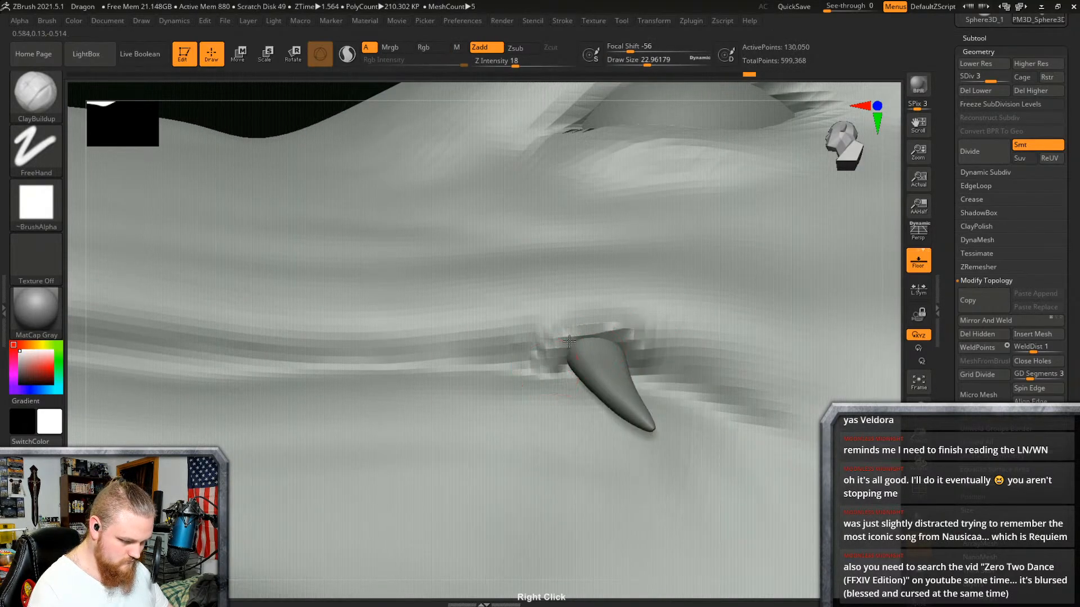
pyautogui.moveTo(643, 356)
pyautogui.mouseDown(button='right')
pyautogui.moveTo(730, 366)
pyautogui.moveTo(731, 336)
pyautogui.moveTo(691, 362)
pyautogui.mouseUp(button='right')
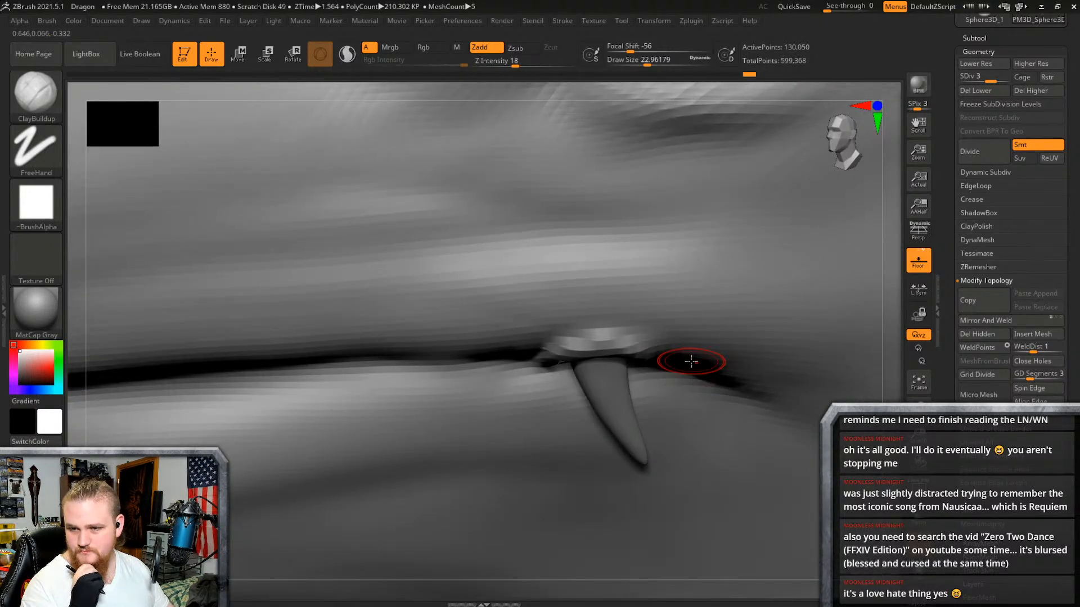
# Step: Smooth the thickened gum so it blends into the upper lip around the tooth
pyautogui.moveTo(707, 375); pyautogui.dragTo(647, 348, button='right')
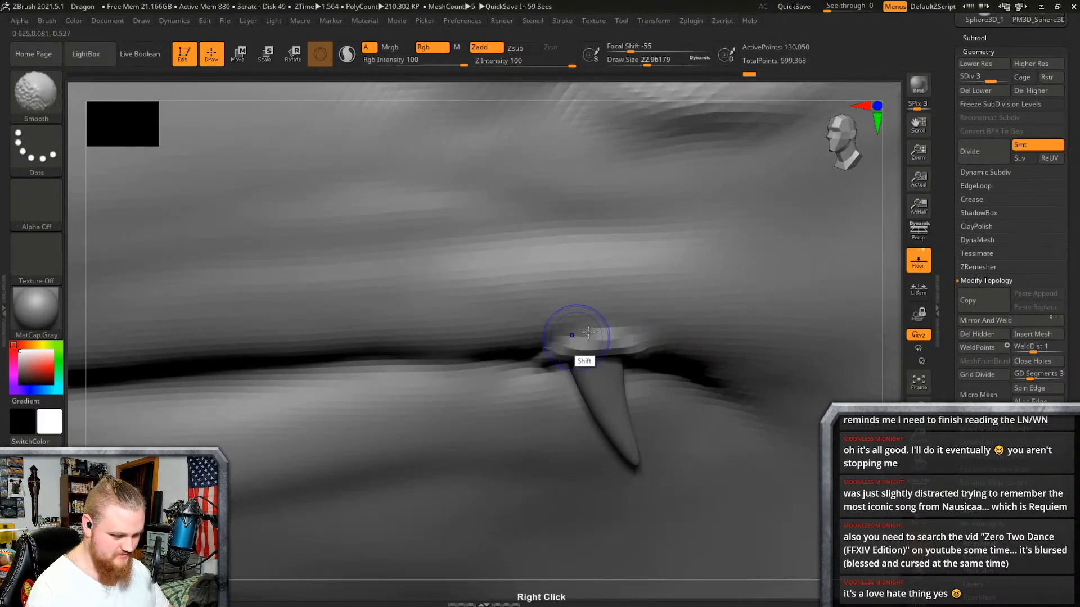
pyautogui.keyDown('shift'); pyautogui.moveTo(579, 337); pyautogui.dragTo(619, 332); pyautogui.keyUp('shift')
pyautogui.moveTo(647, 318); pyautogui.dragTo(591, 303, button='right')
pyautogui.moveTo(655, 330); pyautogui.dragTo(661, 393, button='right')
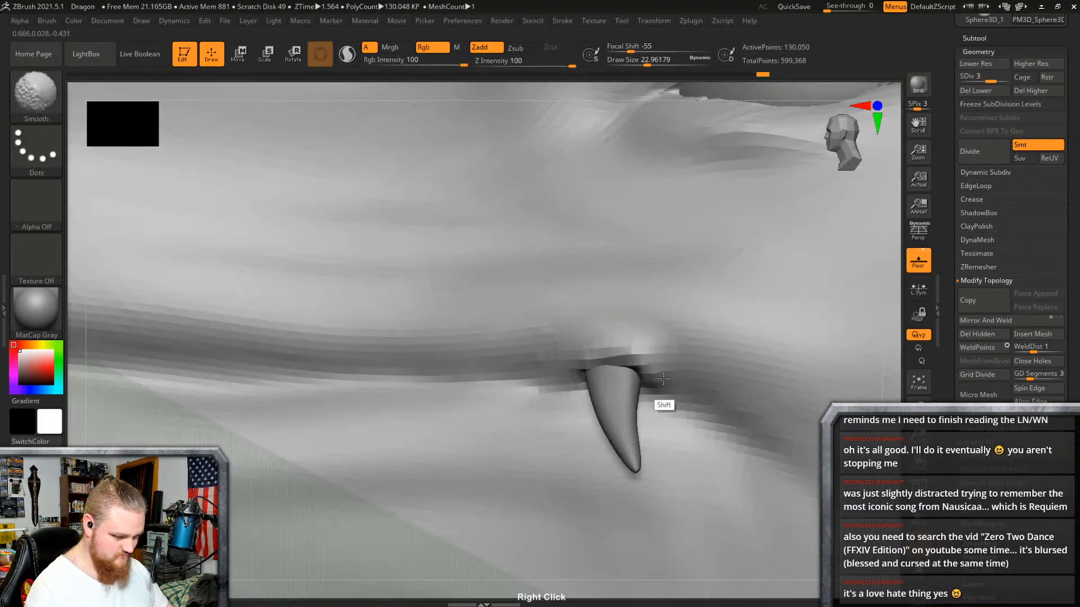
# Step: Select the tooth subtool and realign its transform gizmo so the axes run along and across the mouth line
pyautogui.moveTo(663, 353); pyautogui.dragTo(647, 406, button='right')
pyautogui.keyDown('alt'); pyautogui.click(662, 408); pyautogui.keyUp('alt')
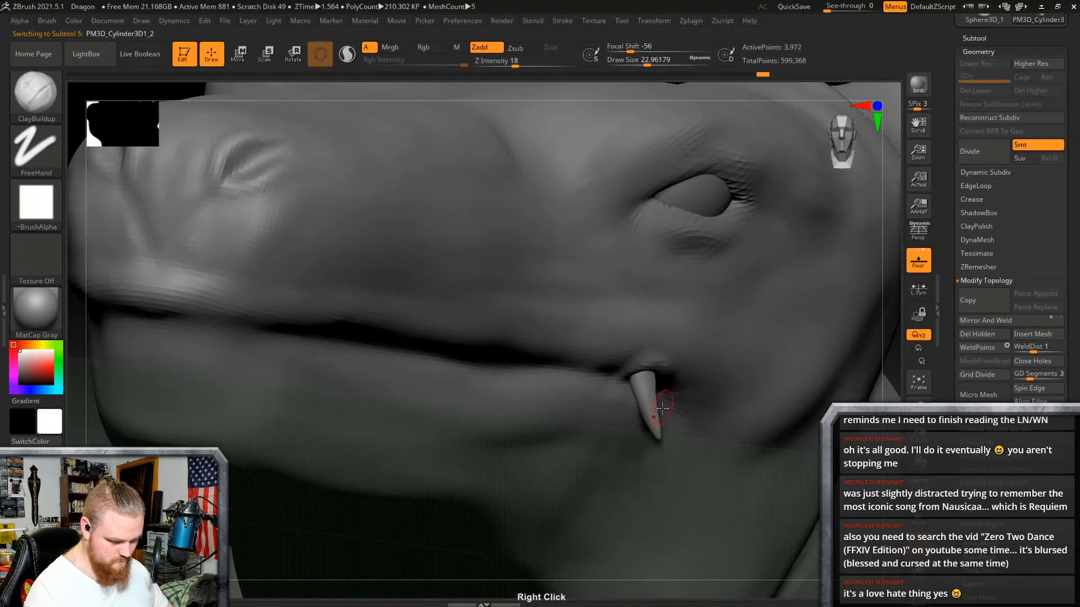
pyautogui.moveTo(698, 363); pyautogui.dragTo(642, 422, button='right')
pyautogui.press('w')
pyautogui.click(674, 313)
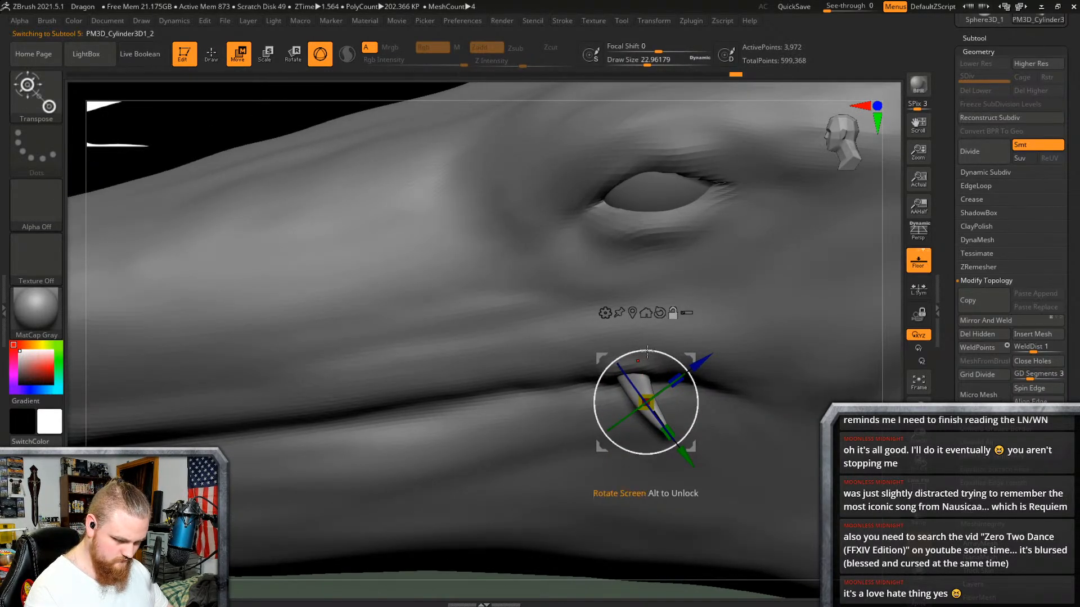
pyautogui.moveTo(650, 350); pyautogui.dragTo(612, 376)
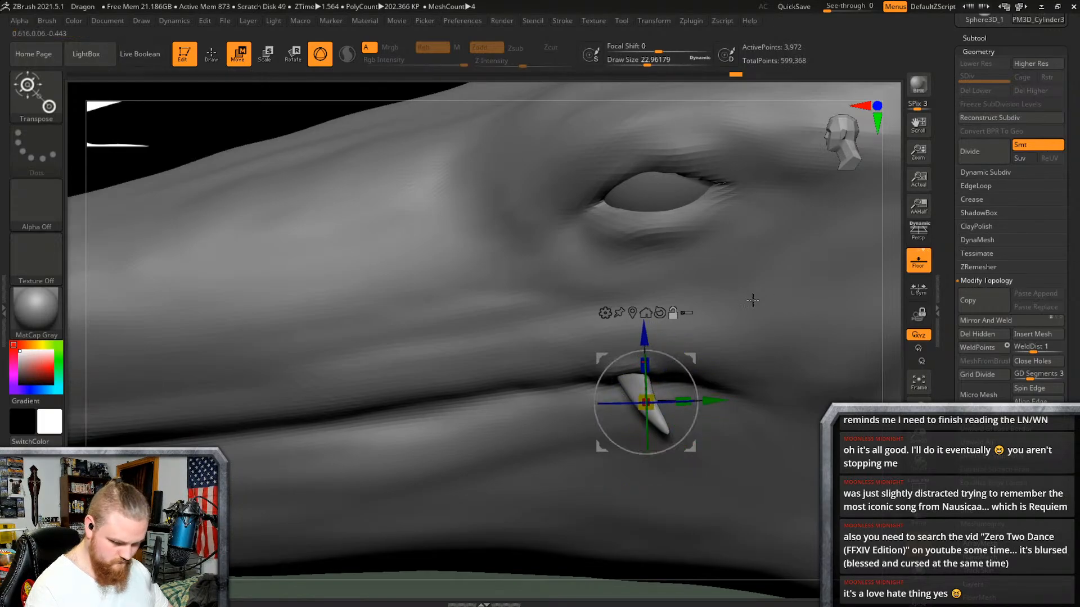
pyautogui.moveTo(747, 321); pyautogui.dragTo(733, 329, button='right')
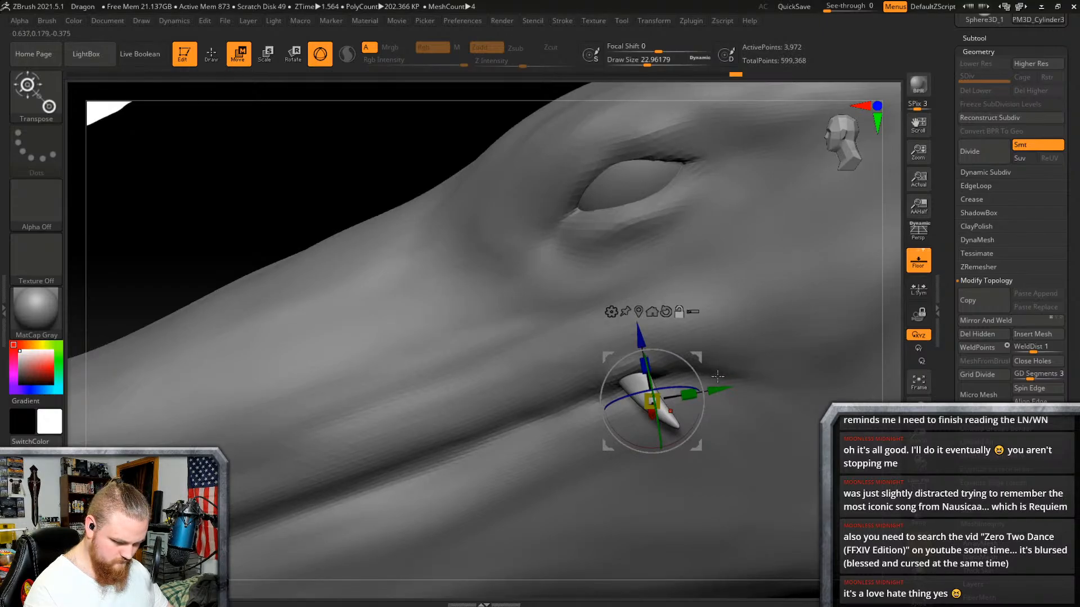
# Step: Rotate the tooth's gizmo further so its axes follow the mouth line, lock it, and duplicate the tooth subtool
pyautogui.moveTo(718, 376); pyautogui.dragTo(718, 429, button='right')
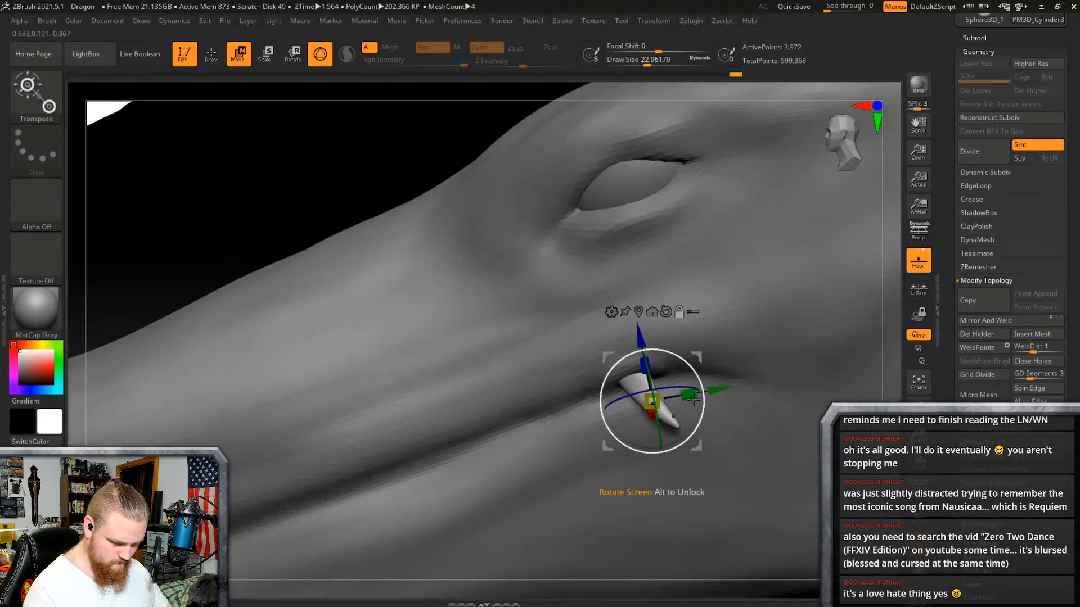
pyautogui.moveTo(651, 380); pyautogui.dragTo(652, 388)
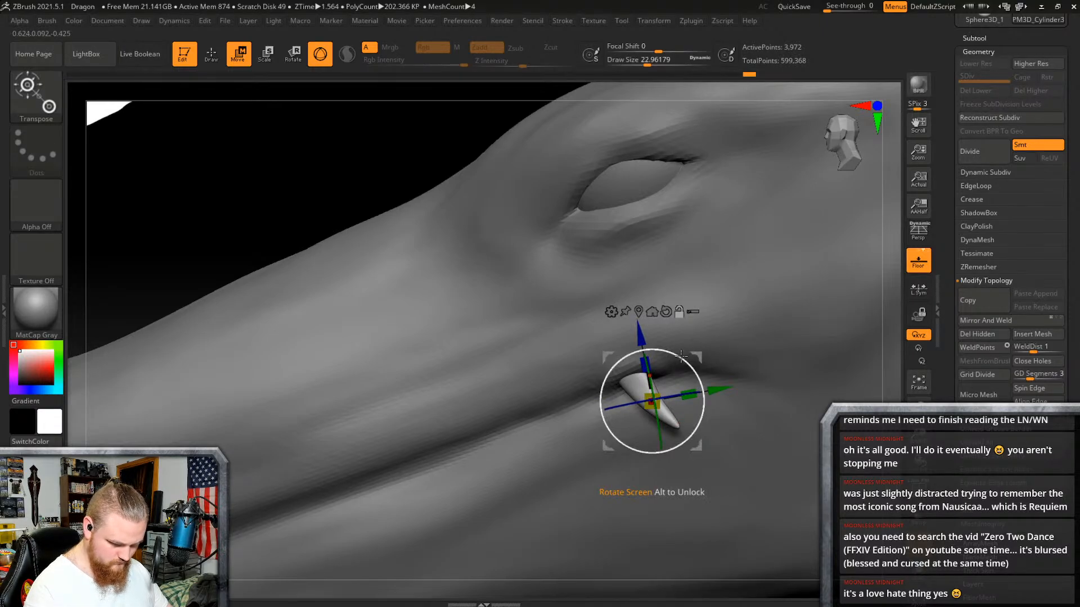
pyautogui.moveTo(679, 353); pyautogui.dragTo(666, 352)
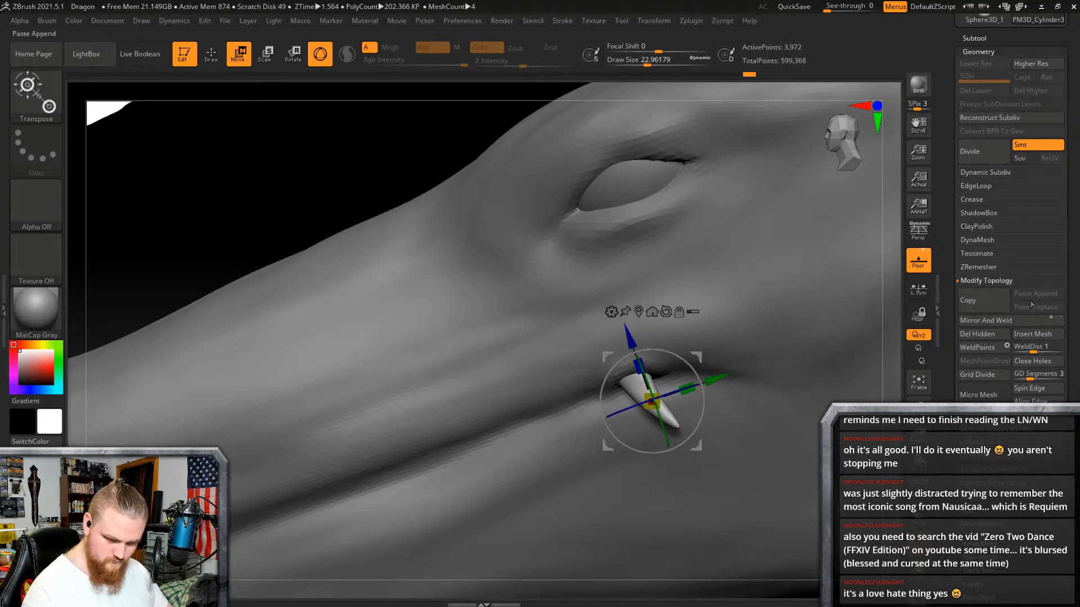
pyautogui.click(988, 39)
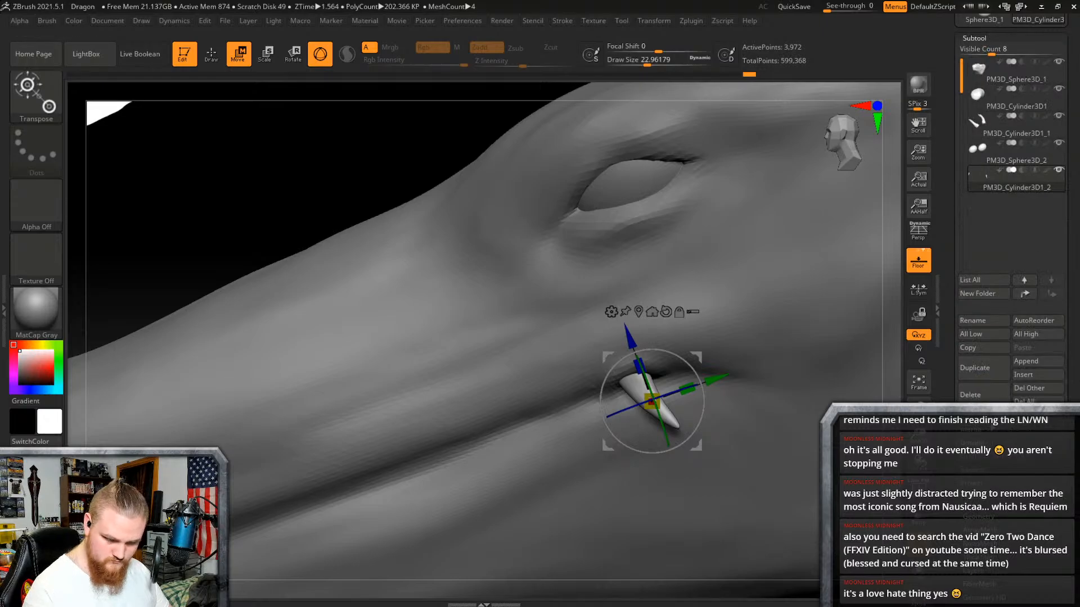
pyautogui.click(981, 372)
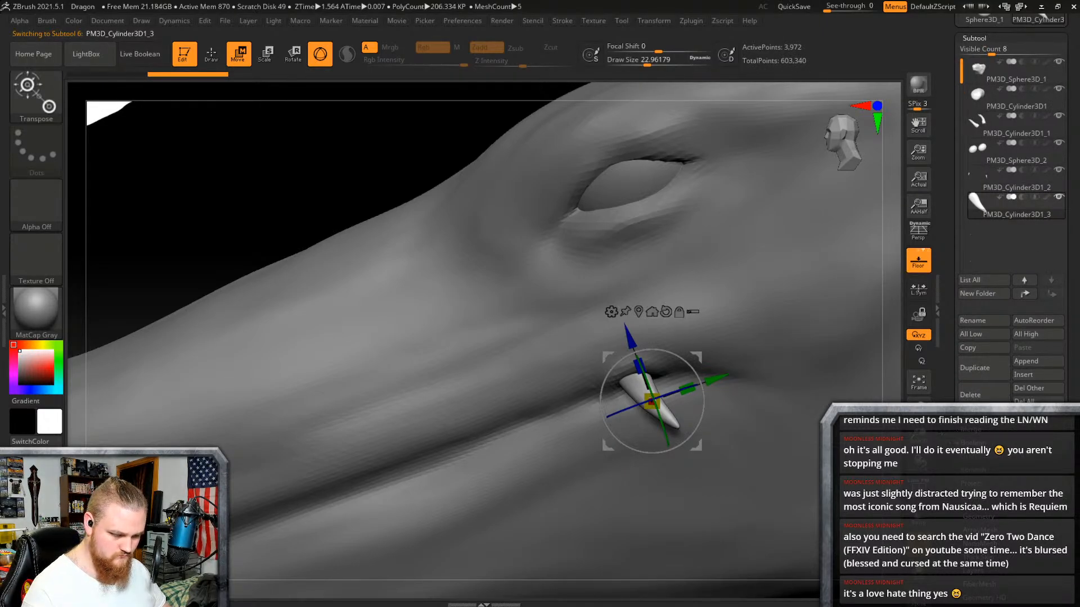
# Step: Move the duplicated tooth forward along the mouth line so it sits in front of the original
pyautogui.moveTo(724, 376); pyautogui.dragTo(641, 400)
pyautogui.moveTo(641, 401); pyautogui.dragTo(587, 403, button='right')
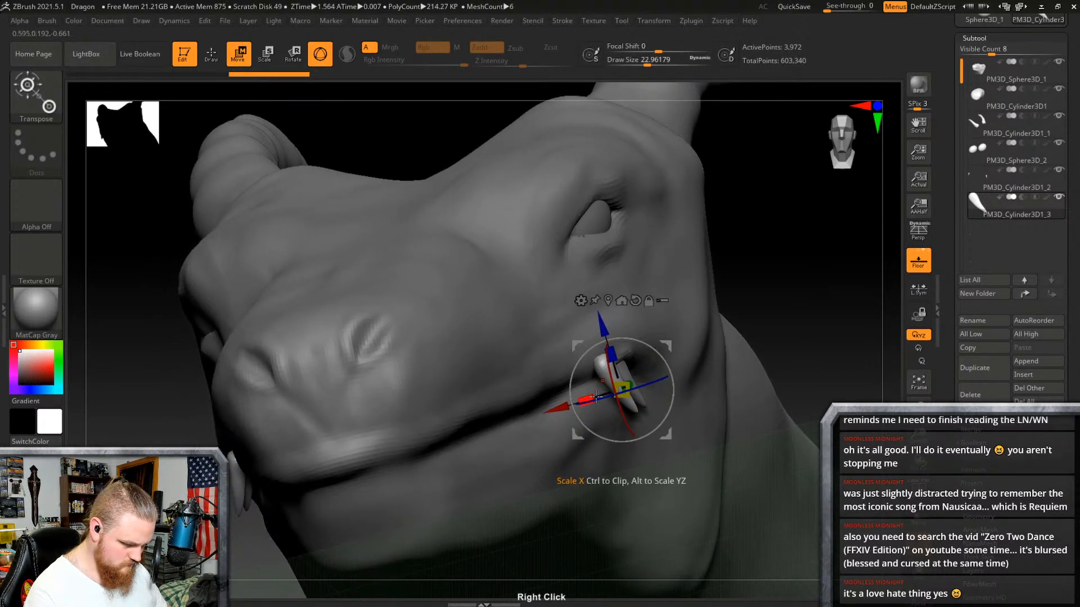
pyautogui.moveTo(595, 397); pyautogui.dragTo(598, 396)
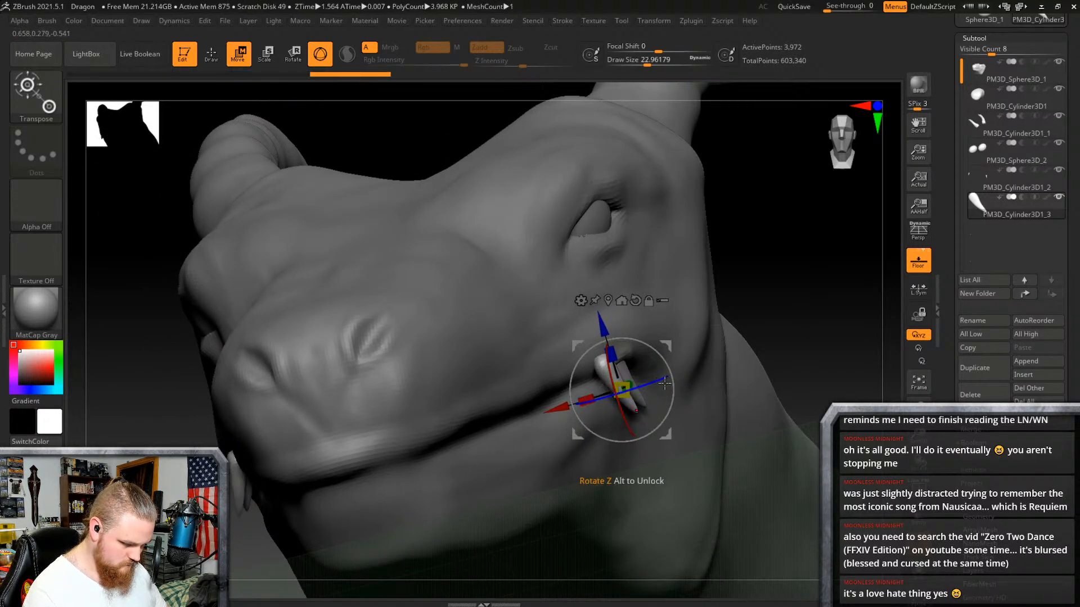
# Step: Unlock the duplicate's gizmo and move its pivot from the tooth to the middle of the snout
pyautogui.moveTo(622, 388); pyautogui.dragTo(657, 306, button='right')
pyautogui.click(657, 303)
pyautogui.keyDown('shift'); pyautogui.moveTo(718, 337); pyautogui.dragTo(699, 343, button='right'); pyautogui.keyUp('shift')
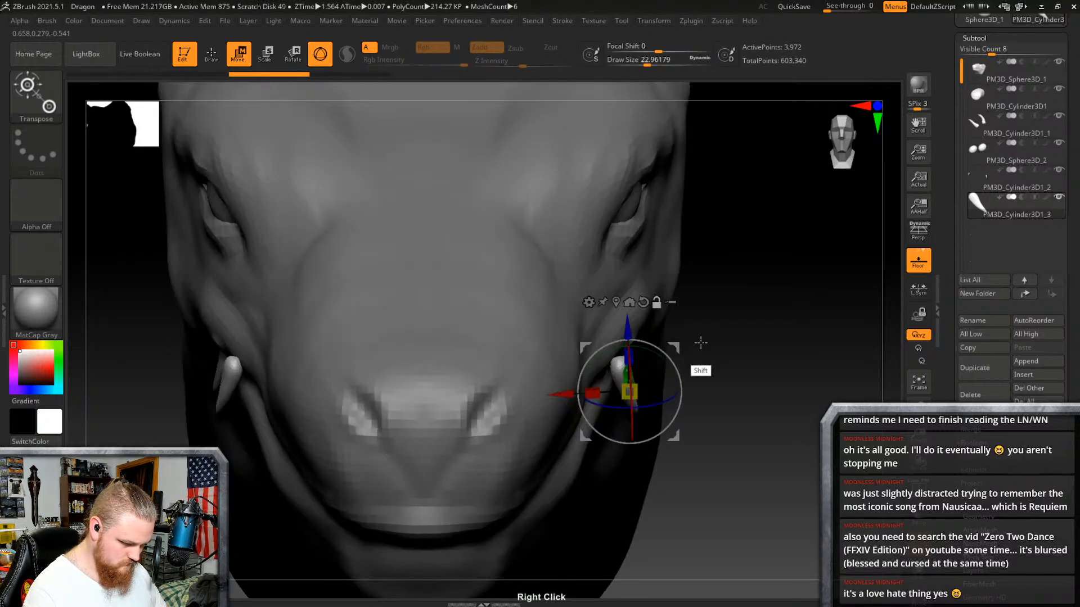
pyautogui.moveTo(550, 399); pyautogui.dragTo(396, 422)
pyautogui.keyDown('alt'); pyautogui.moveTo(395, 422); pyautogui.dragTo(755, 293, button='right'); pyautogui.keyUp('alt')
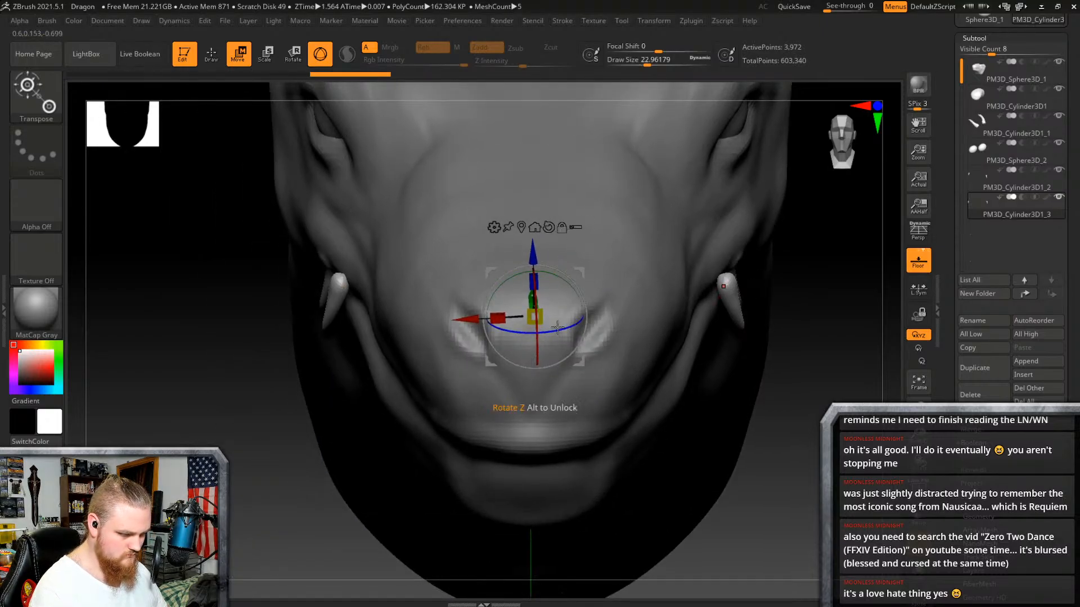
# Step: Rotate the unlocked gizmo around its Z axis so it squares up with the front of the head
pyautogui.moveTo(554, 330); pyautogui.dragTo(550, 334)
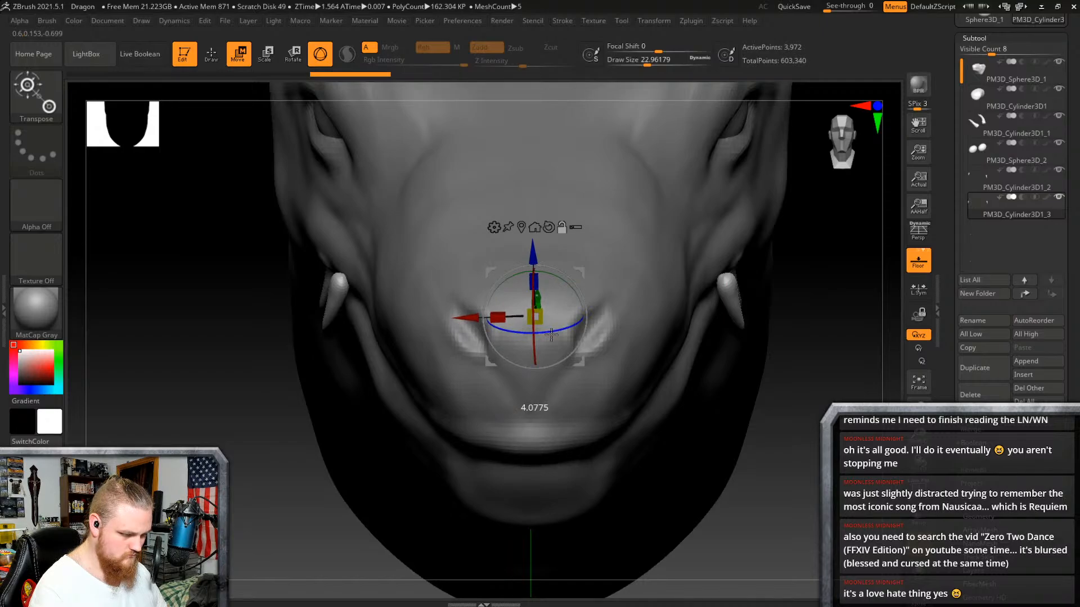
pyautogui.click(562, 235)
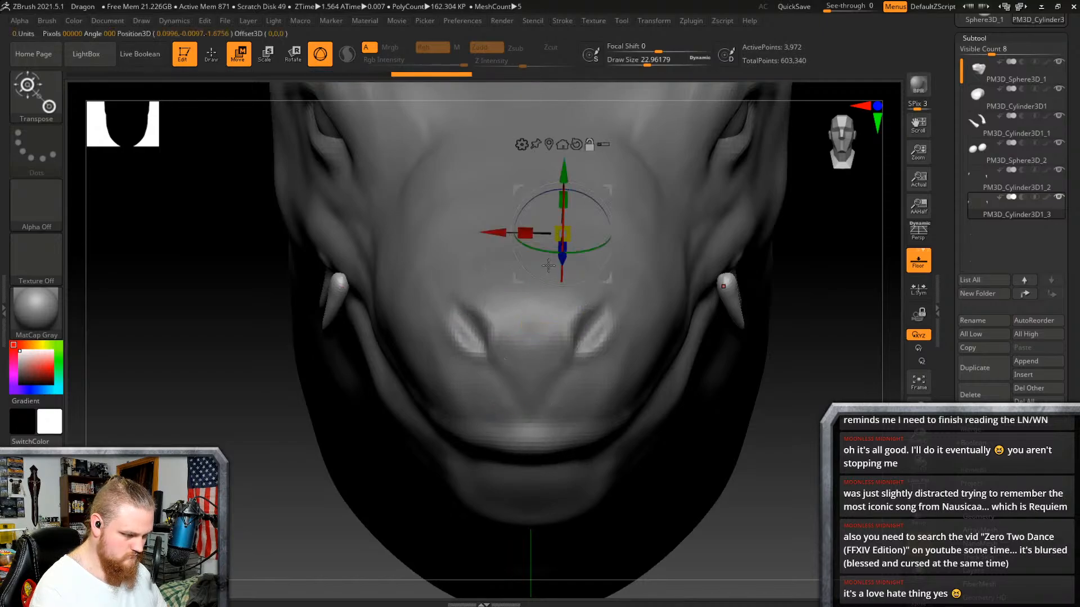
pyautogui.click(535, 318)
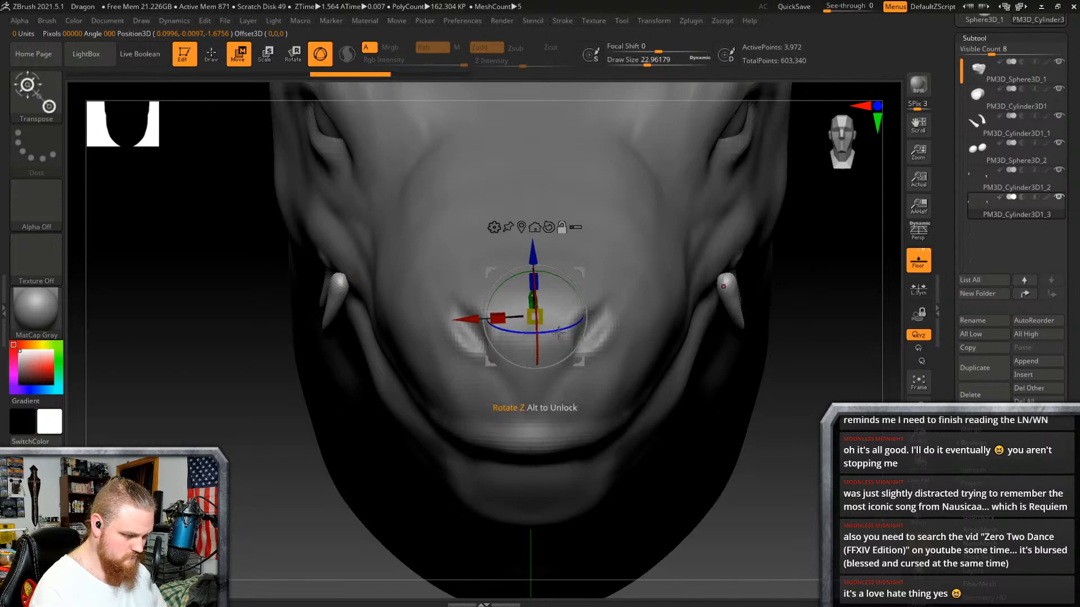
pyautogui.moveTo(560, 331); pyautogui.dragTo(555, 332)
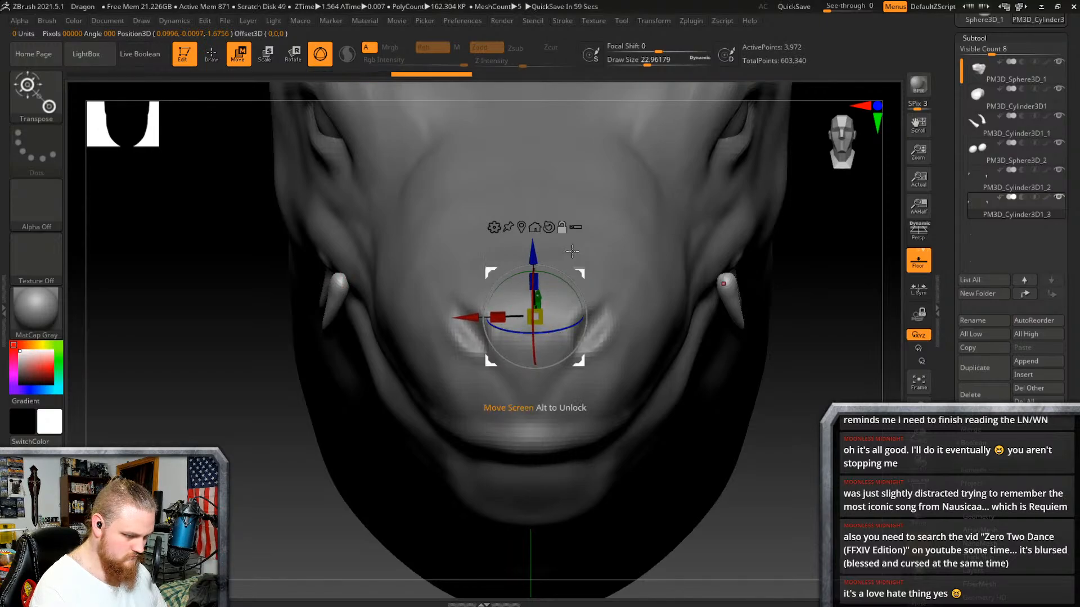
# Step: Lock the gizmo and scale the duplicated teeth along X to draw both sides inward against the jaw
pyautogui.moveTo(499, 313); pyautogui.dragTo(514, 316)
pyautogui.moveTo(514, 316)
pyautogui.mouseDown(button='right')
pyautogui.moveTo(631, 289)
pyautogui.moveTo(639, 262)
pyautogui.moveTo(516, 321)
pyautogui.mouseUp(button='right')
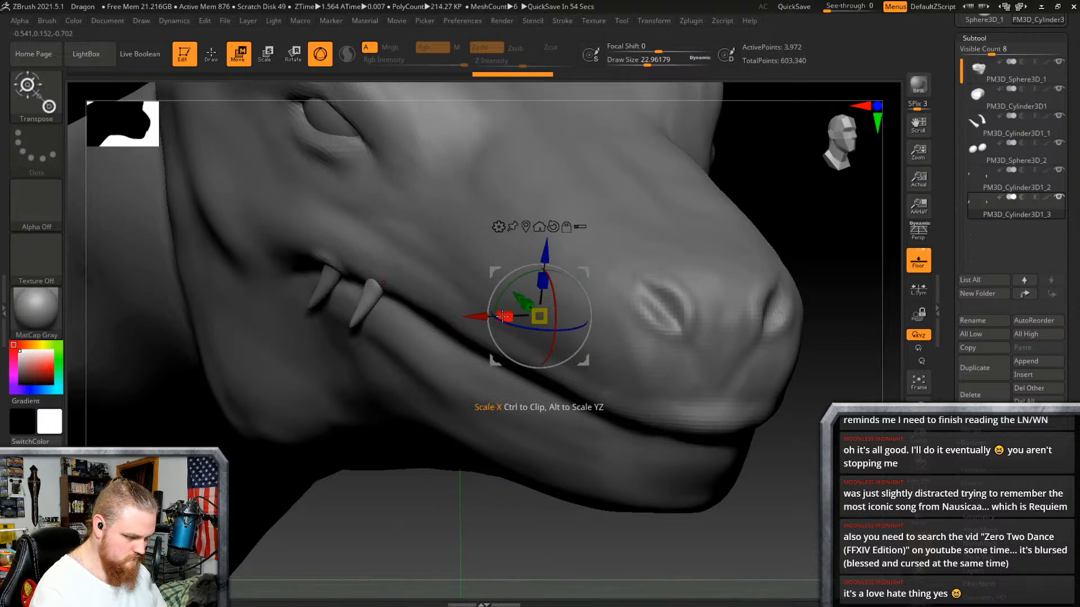
pyautogui.moveTo(502, 316); pyautogui.dragTo(517, 317)
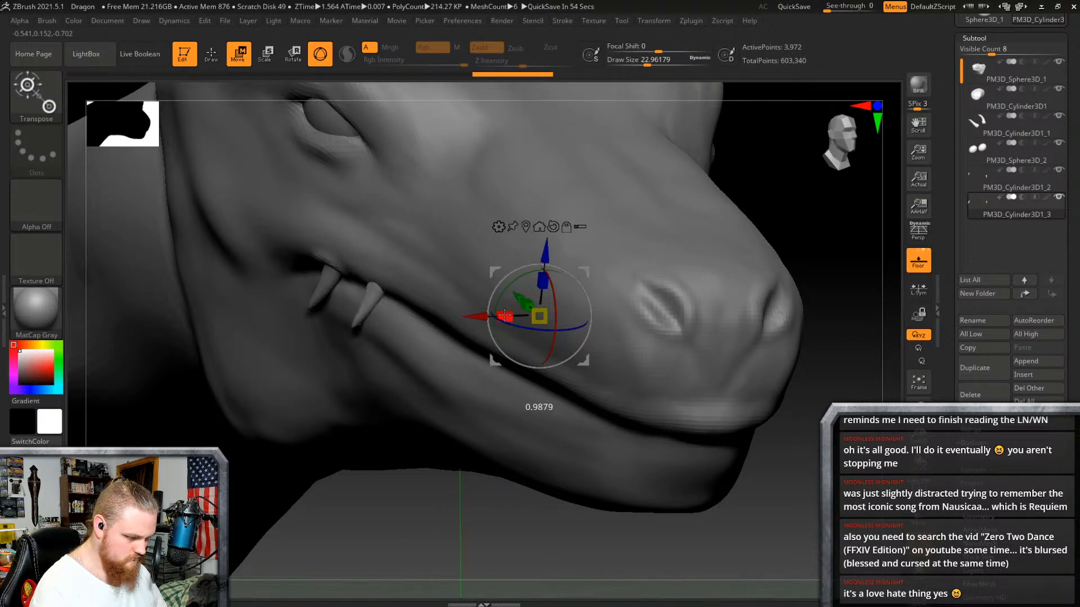
pyautogui.moveTo(505, 316); pyautogui.dragTo(534, 315, button='right')
pyautogui.moveTo(707, 296); pyautogui.dragTo(725, 372, button='right')
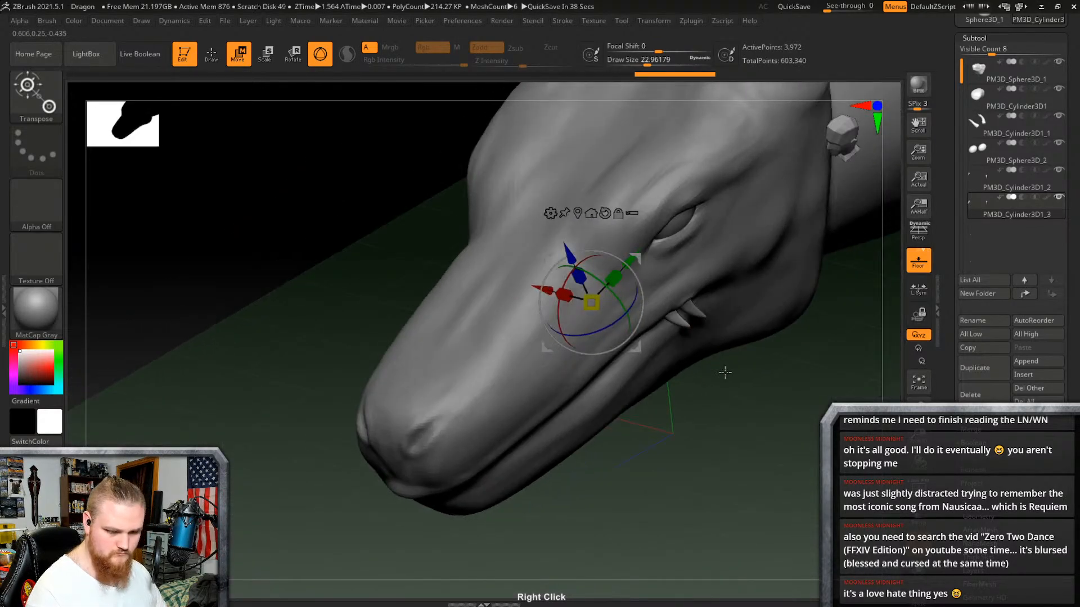
# Step: Nudge the front pair of teeth slightly along X to even their placement on both sides of the jaw
pyautogui.click(211, 53)
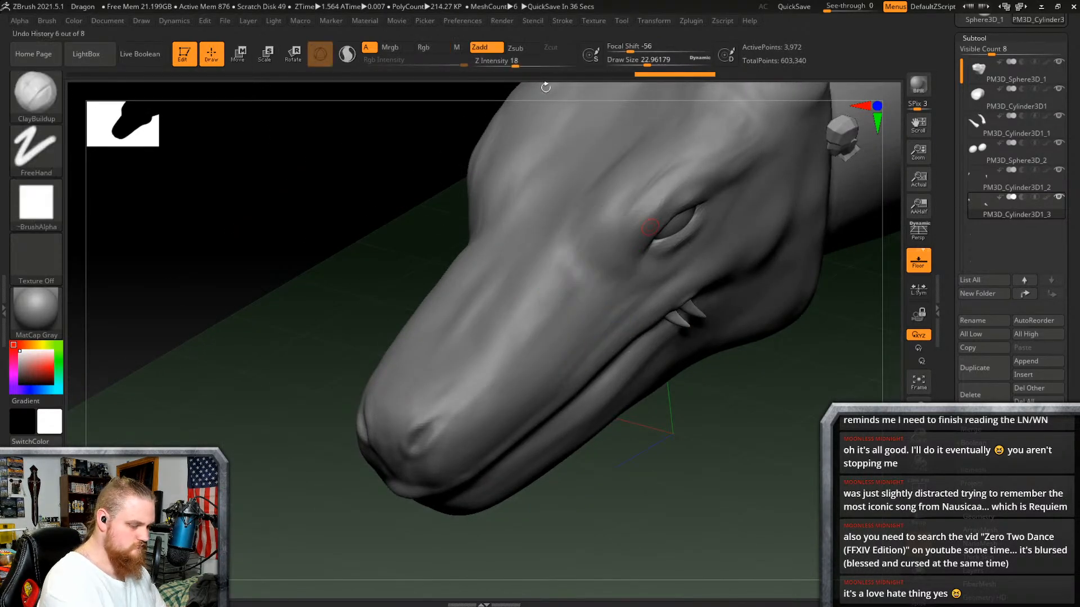
pyautogui.moveTo(686, 320); pyautogui.dragTo(485, 257, button='right')
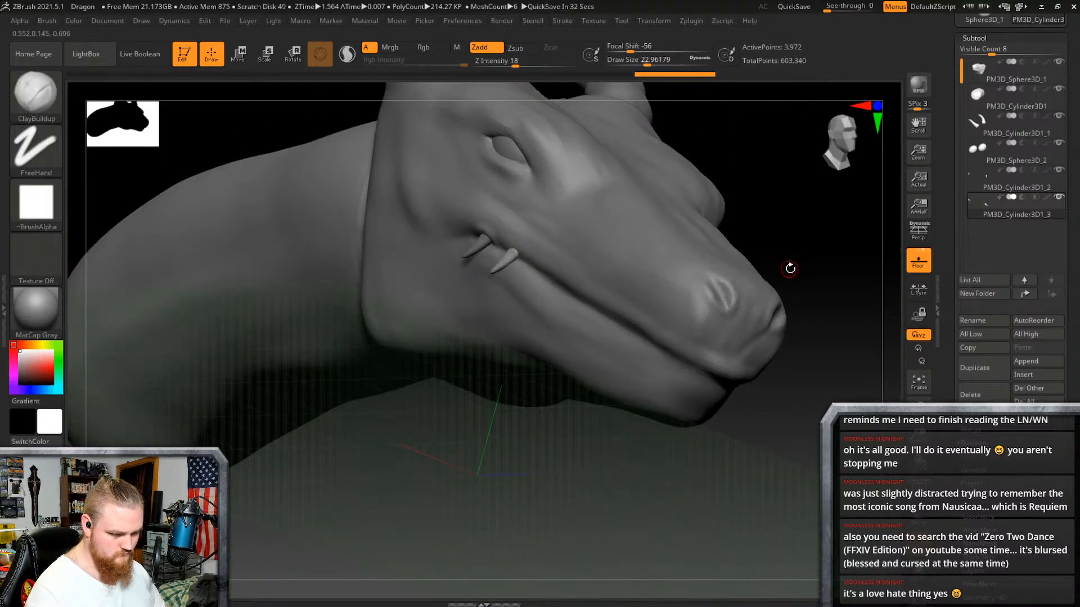
pyautogui.moveTo(765, 269)
pyautogui.mouseDown(button='right')
pyautogui.moveTo(786, 211)
pyautogui.moveTo(774, 248)
pyautogui.moveTo(745, 272)
pyautogui.mouseUp(button='right')
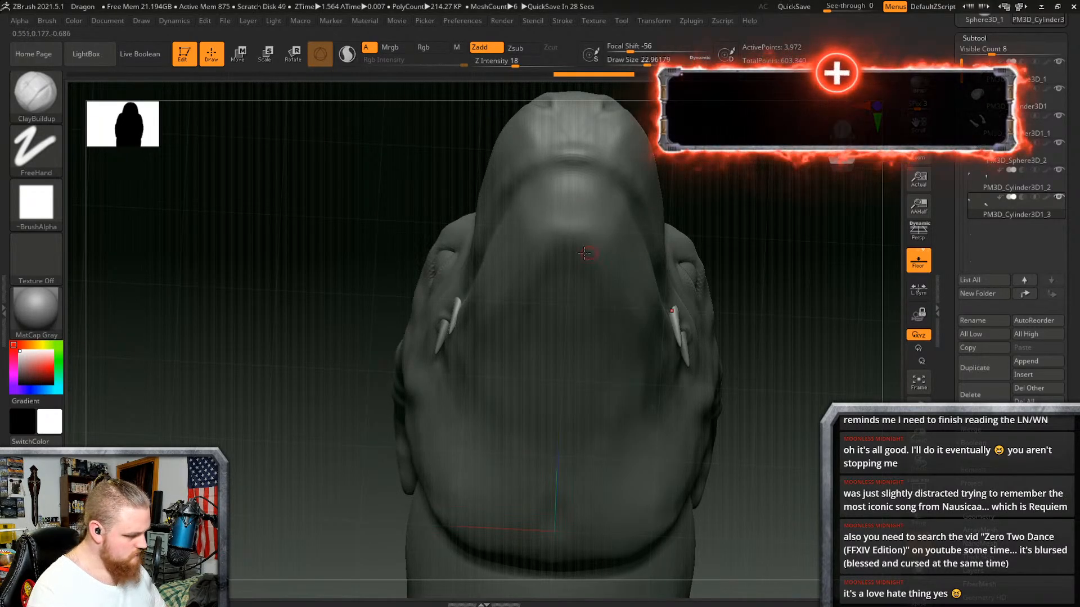
pyautogui.press('w')
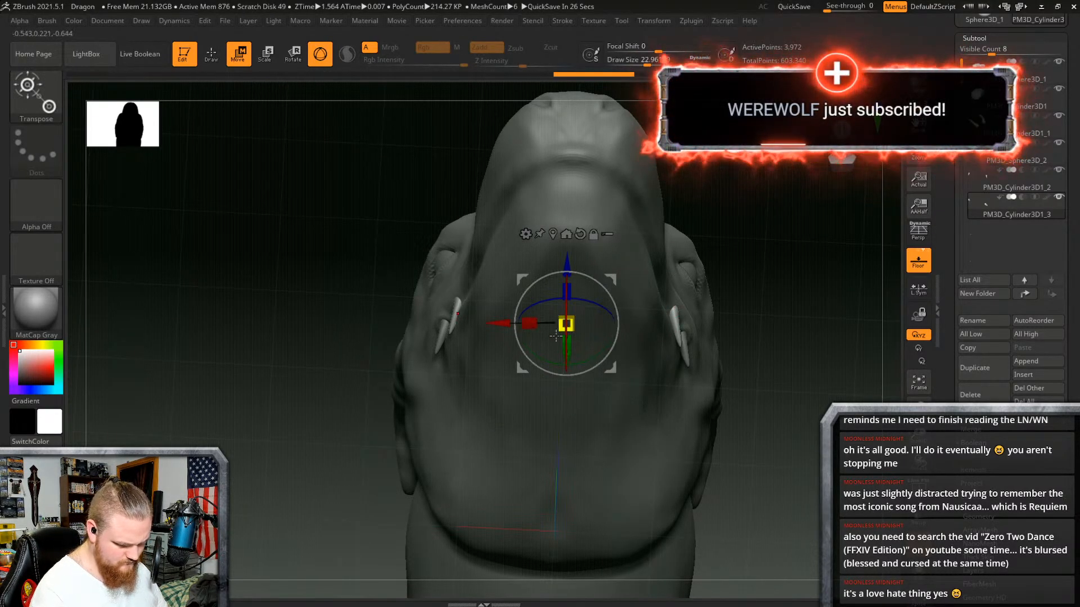
pyautogui.moveTo(498, 323); pyautogui.dragTo(495, 323)
pyautogui.moveTo(582, 363); pyautogui.dragTo(581, 364)
pyautogui.moveTo(594, 356); pyautogui.dragTo(613, 284, button='right')
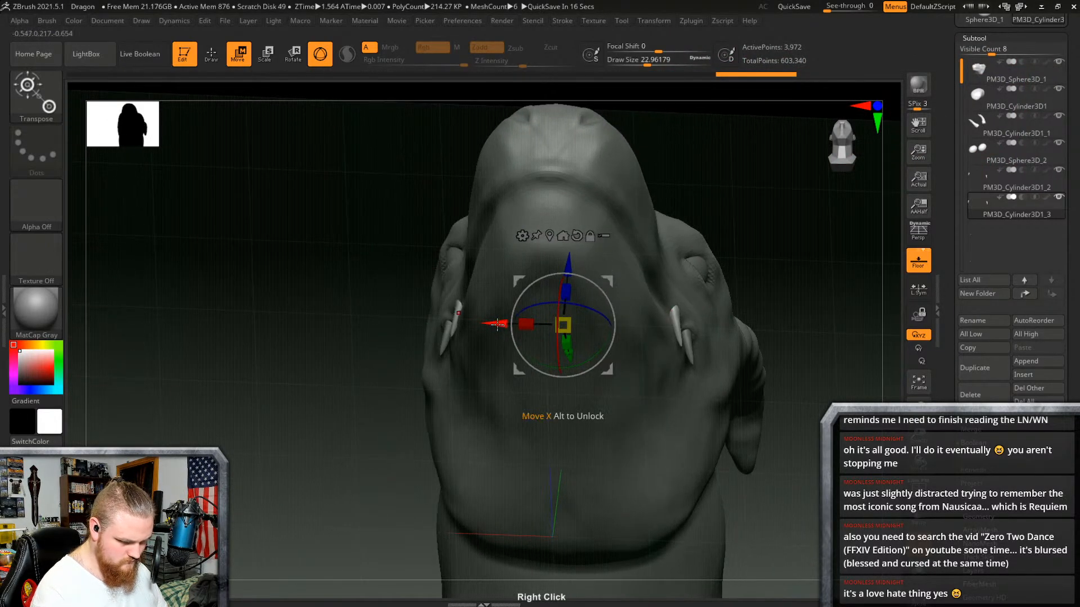
pyautogui.moveTo(497, 325); pyautogui.dragTo(496, 322)
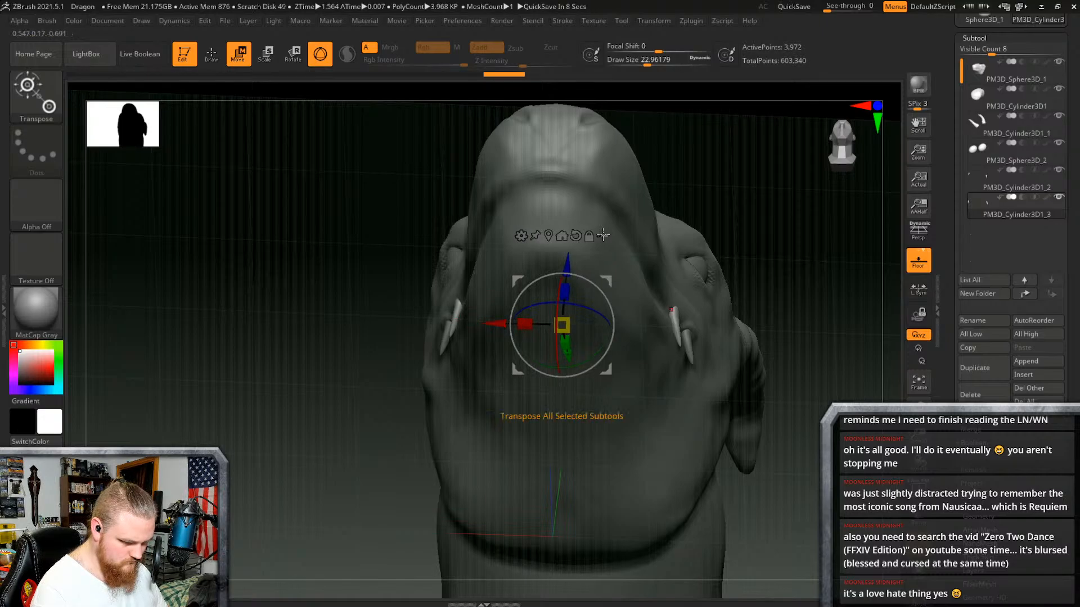
# Step: Try to reset the gizmo's orientation on the front pair of teeth
pyautogui.moveTo(589, 236); pyautogui.dragTo(646, 344, button='right')
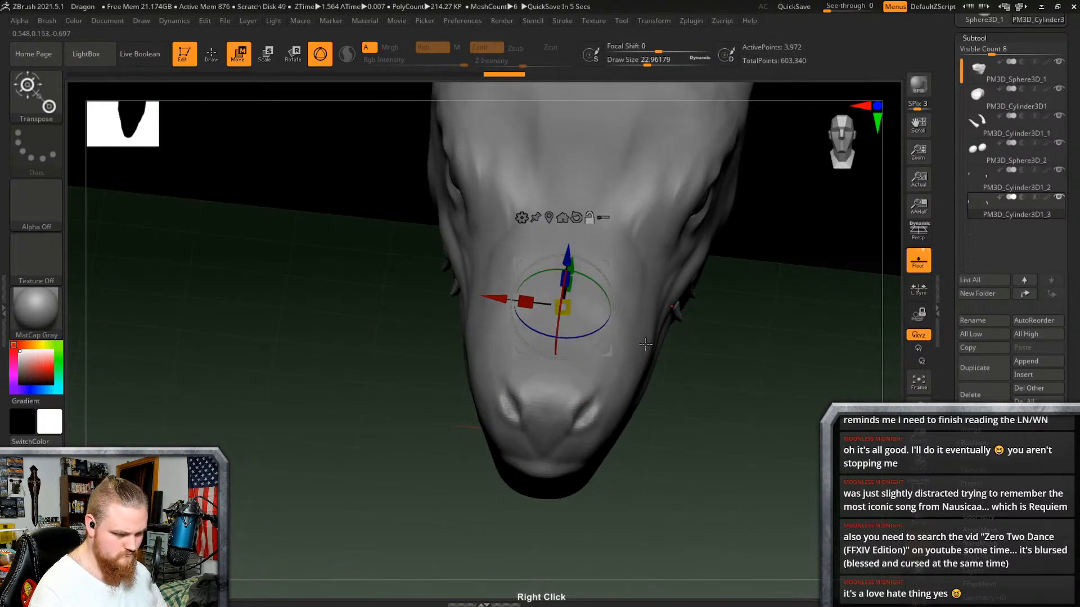
pyautogui.click(576, 218)
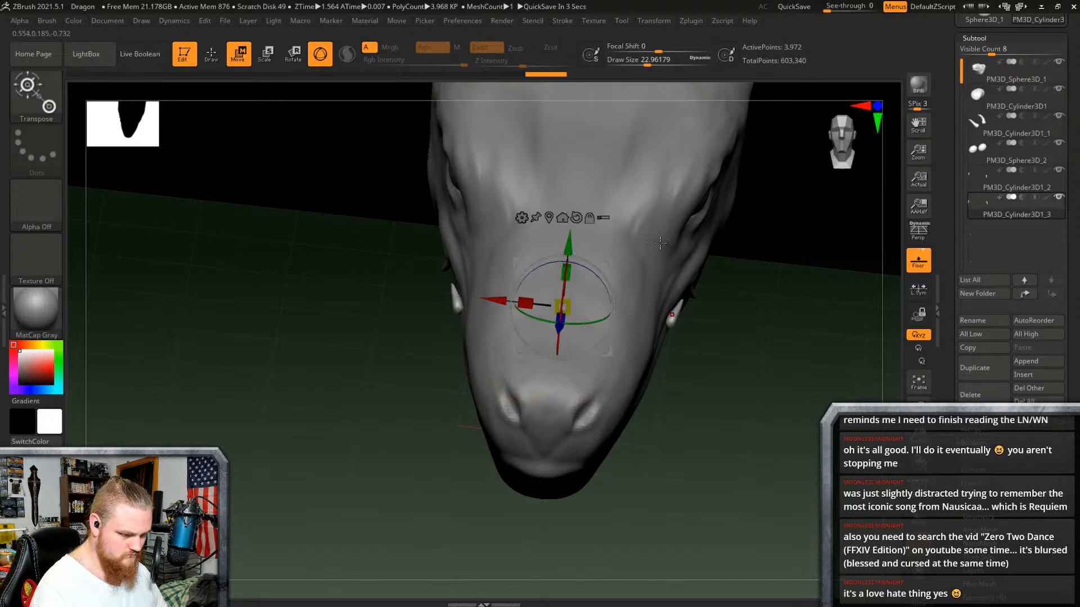
pyautogui.moveTo(660, 243); pyautogui.dragTo(701, 249, button='right')
pyautogui.rightClick(588, 349)
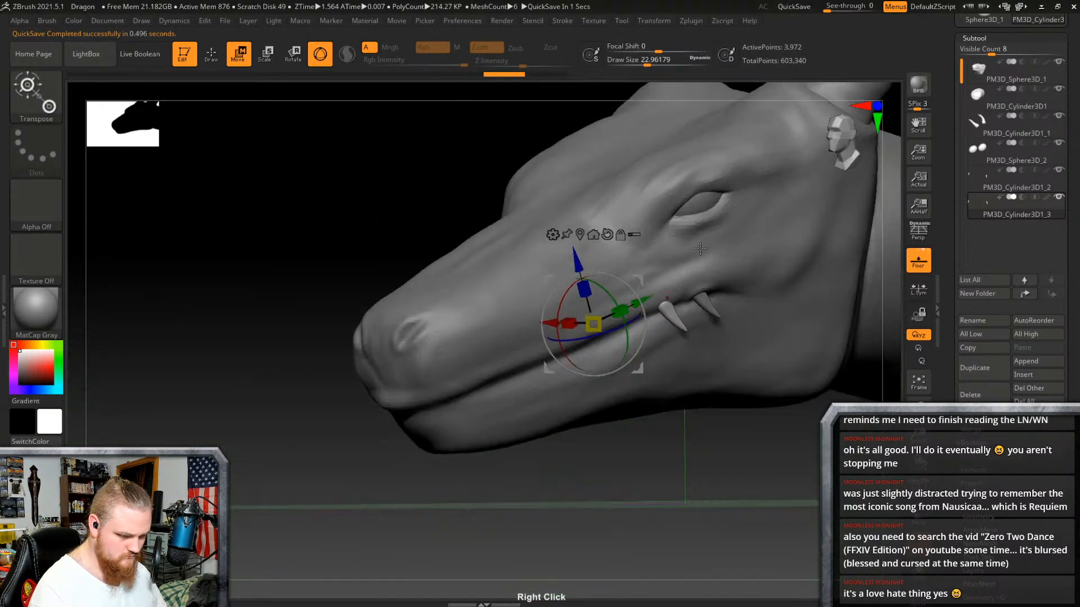
# Step: Move the unlocked gizmo pivot from the middle of the snout onto the centre of the front tooth
pyautogui.click(211, 53)
pyautogui.moveTo(643, 201)
pyautogui.mouseDown(button='right')
pyautogui.moveTo(715, 251)
pyautogui.moveTo(700, 264)
pyautogui.mouseUp(button='right')
pyautogui.moveTo(445, 307); pyautogui.dragTo(448, 300, button='right')
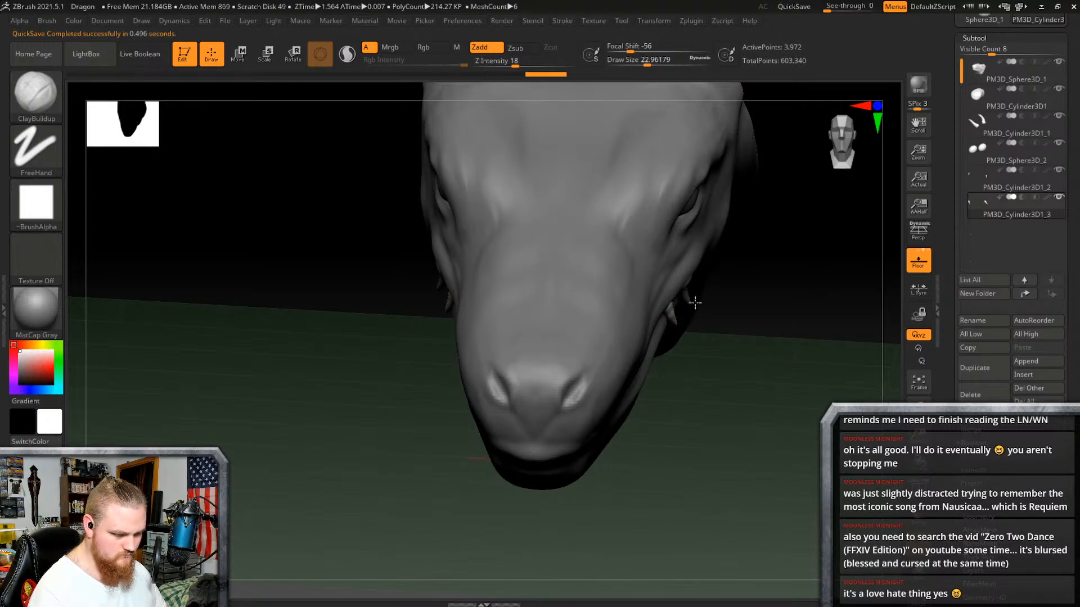
pyautogui.moveTo(718, 299); pyautogui.dragTo(729, 271, button='right')
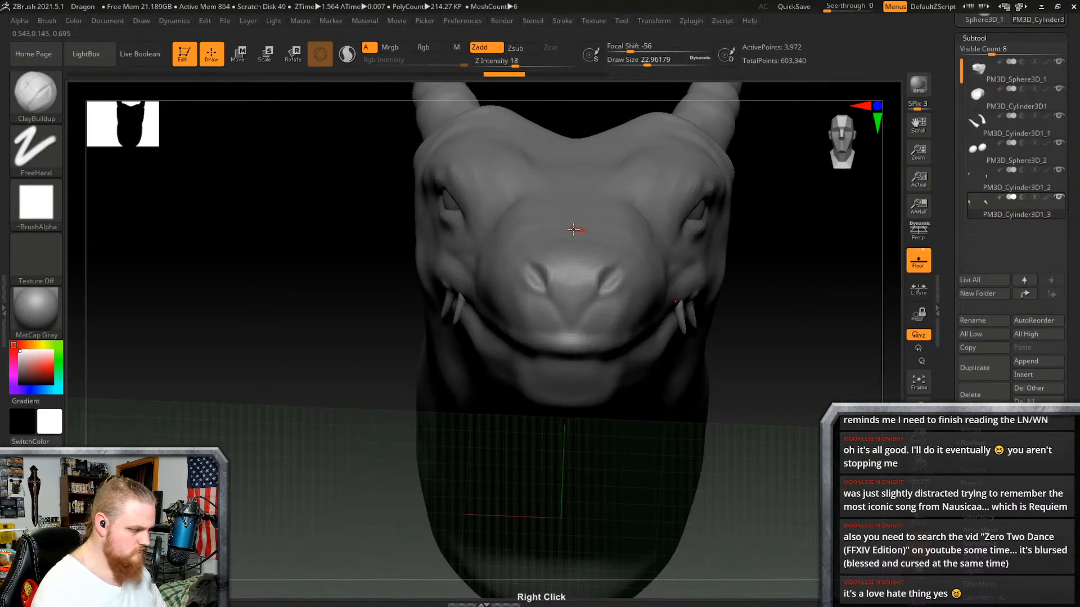
pyautogui.press('w')
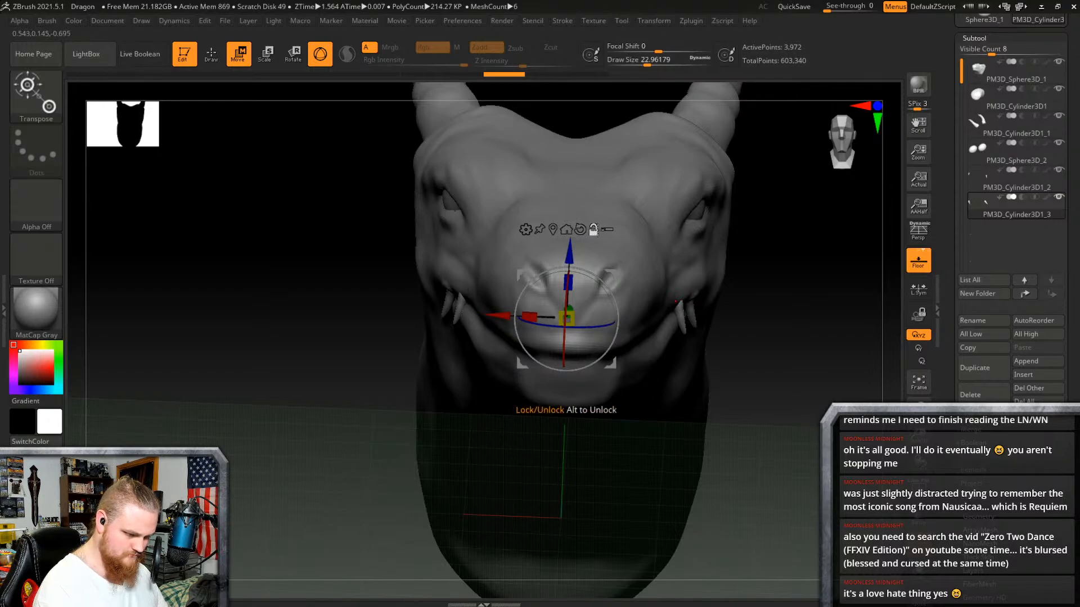
pyautogui.keyDown('alt'); pyautogui.moveTo(492, 313); pyautogui.dragTo(559, 317); pyautogui.keyUp('alt')
pyautogui.moveTo(559, 317); pyautogui.dragTo(799, 322, button='right')
pyautogui.keyDown('alt'); pyautogui.moveTo(524, 293); pyautogui.dragTo(613, 310); pyautogui.keyUp('alt')
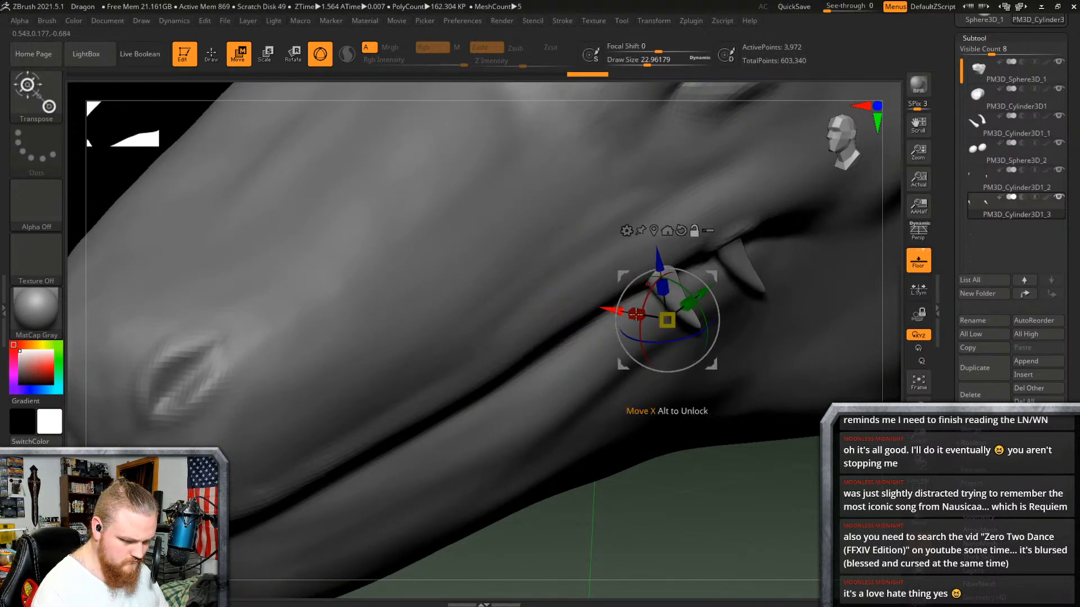
pyautogui.moveTo(613, 309); pyautogui.dragTo(699, 300, button='right')
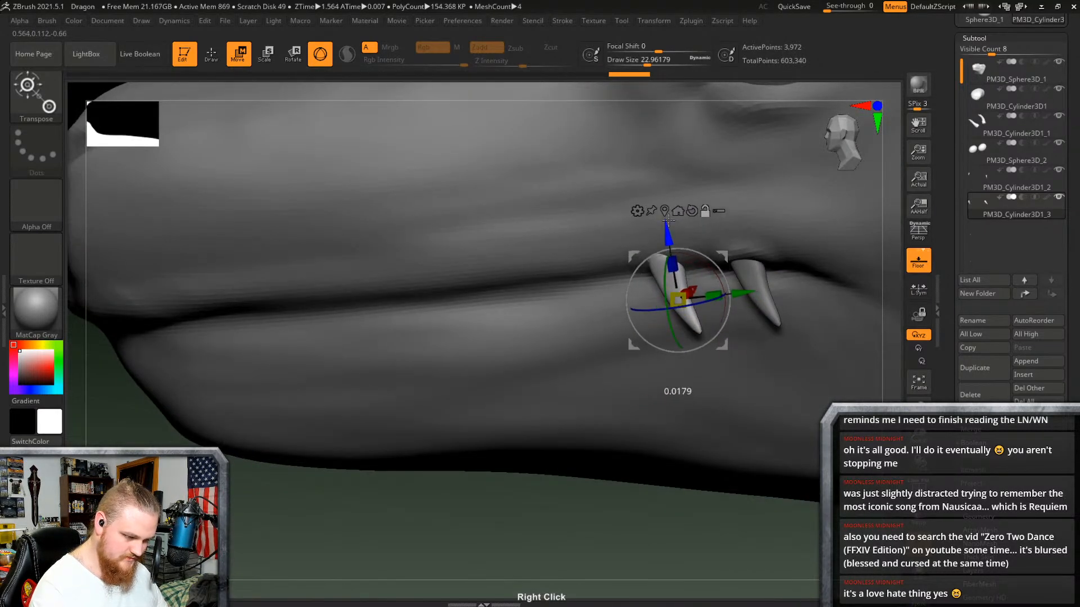
pyautogui.moveTo(675, 388); pyautogui.dragTo(681, 229, button='right')
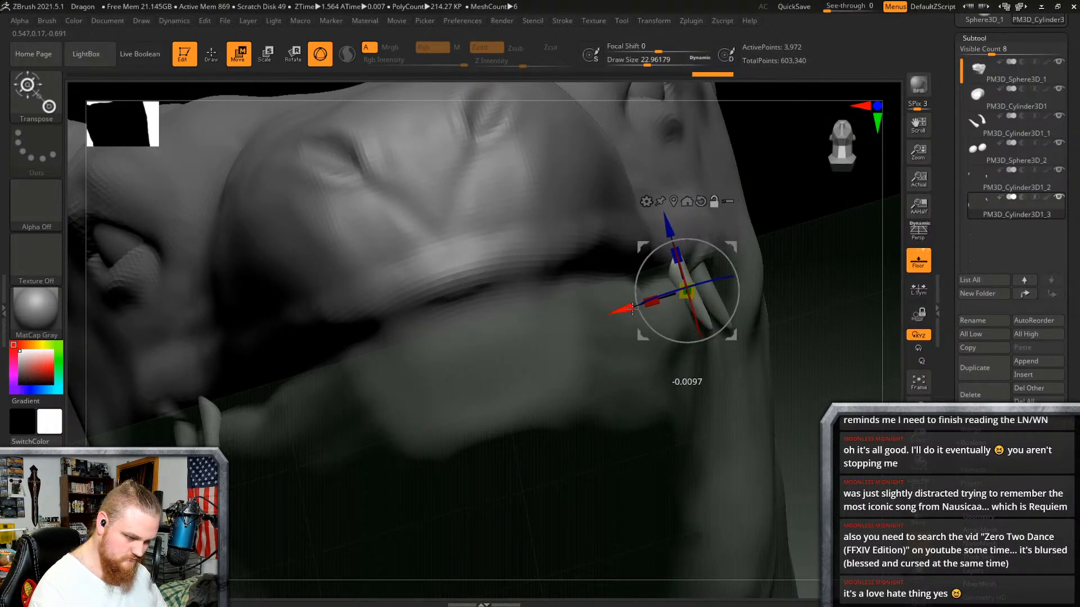
pyautogui.moveTo(680, 379); pyautogui.dragTo(731, 337, button='right')
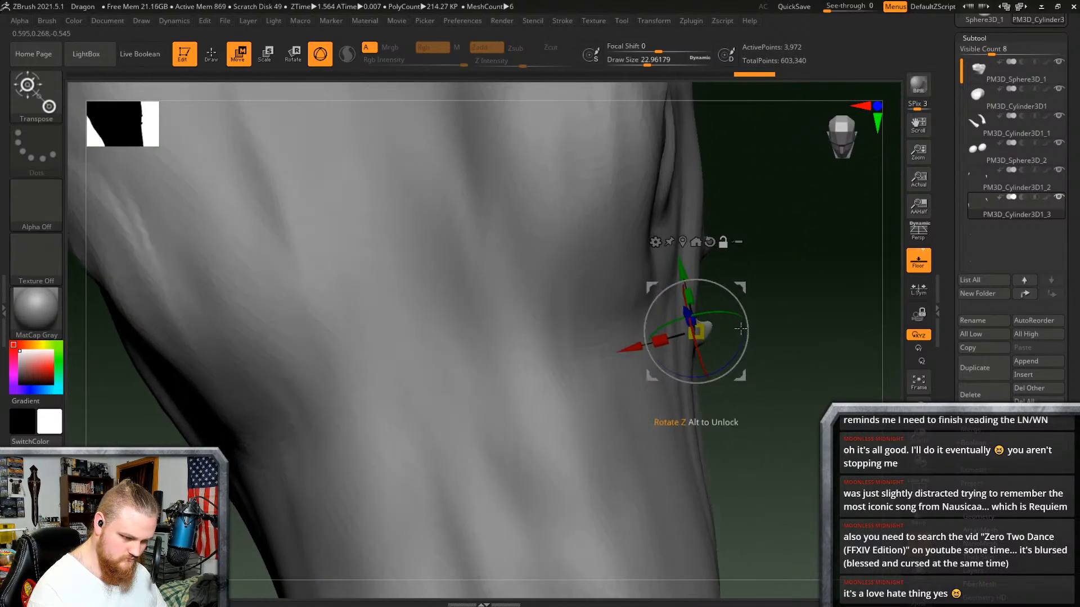
# Step: Check the gizmo's alignment with the front tooth and lock its pivot in place
pyautogui.click(696, 242)
pyautogui.keyDown('ctrl'); pyautogui.click(708, 329); pyautogui.keyUp('ctrl')
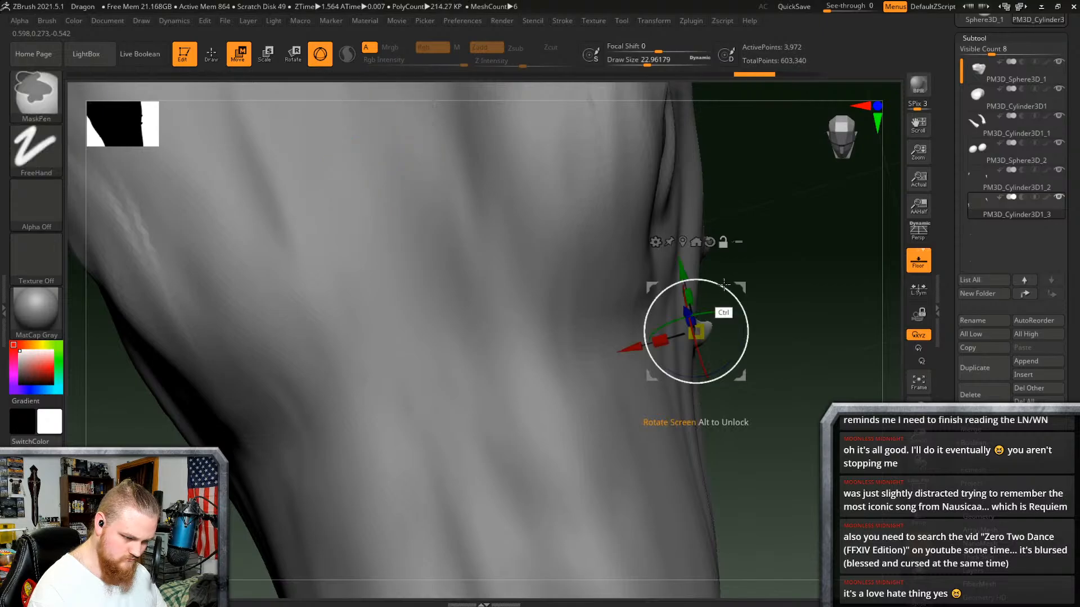
pyautogui.moveTo(740, 377); pyautogui.dragTo(703, 405, button='right')
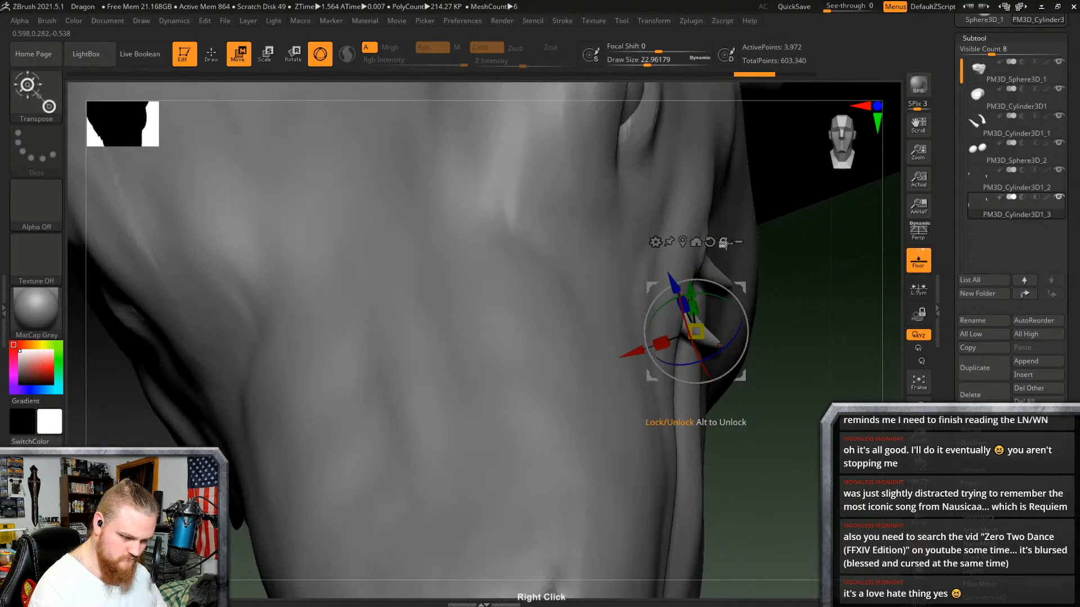
pyautogui.moveTo(725, 242); pyautogui.dragTo(732, 274, button='right')
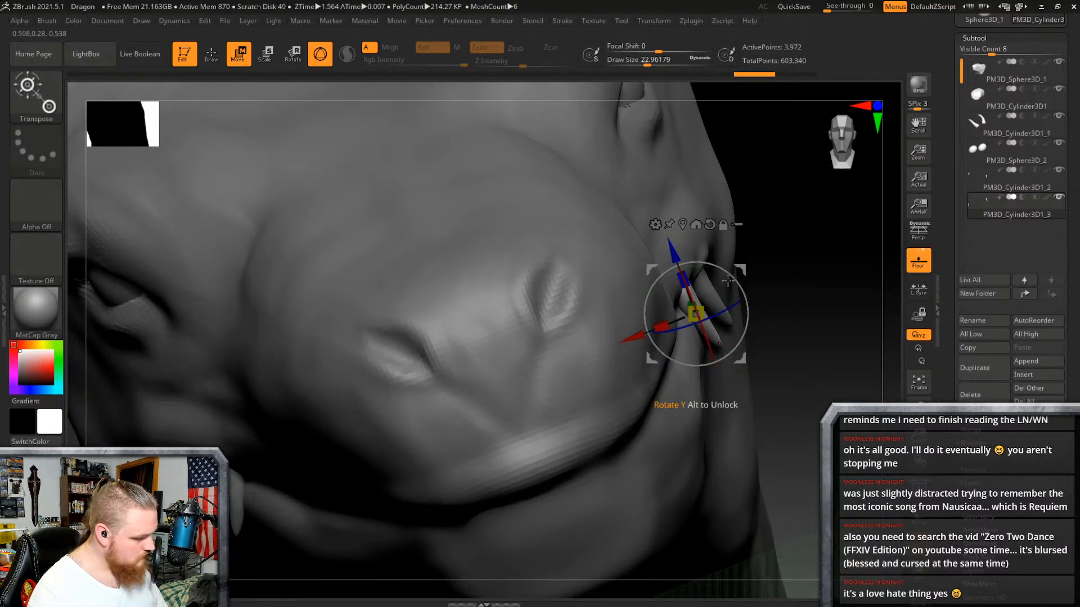
# Step: Inspect the front pair of teeth from several sides and delete their subtool
pyautogui.press('q')
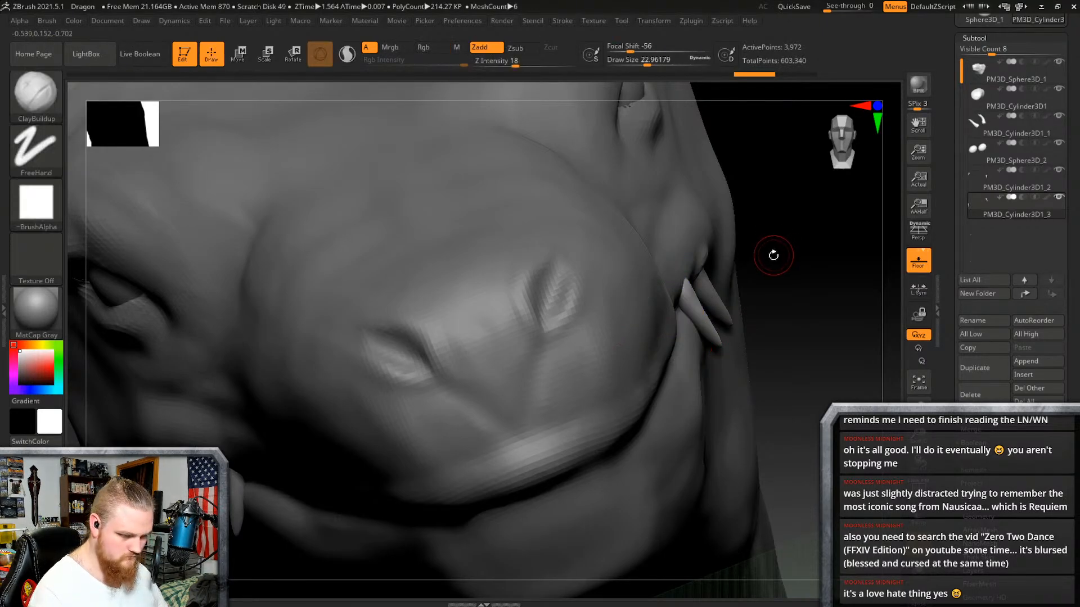
pyautogui.moveTo(698, 311); pyautogui.dragTo(700, 316, button='right')
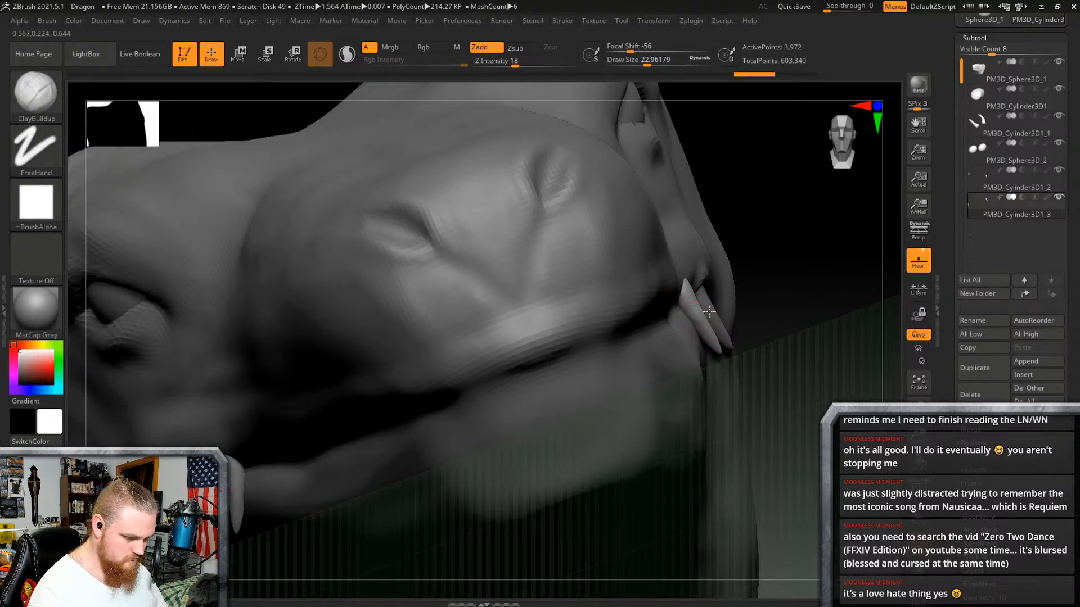
pyautogui.moveTo(728, 296); pyautogui.dragTo(746, 304, button='right')
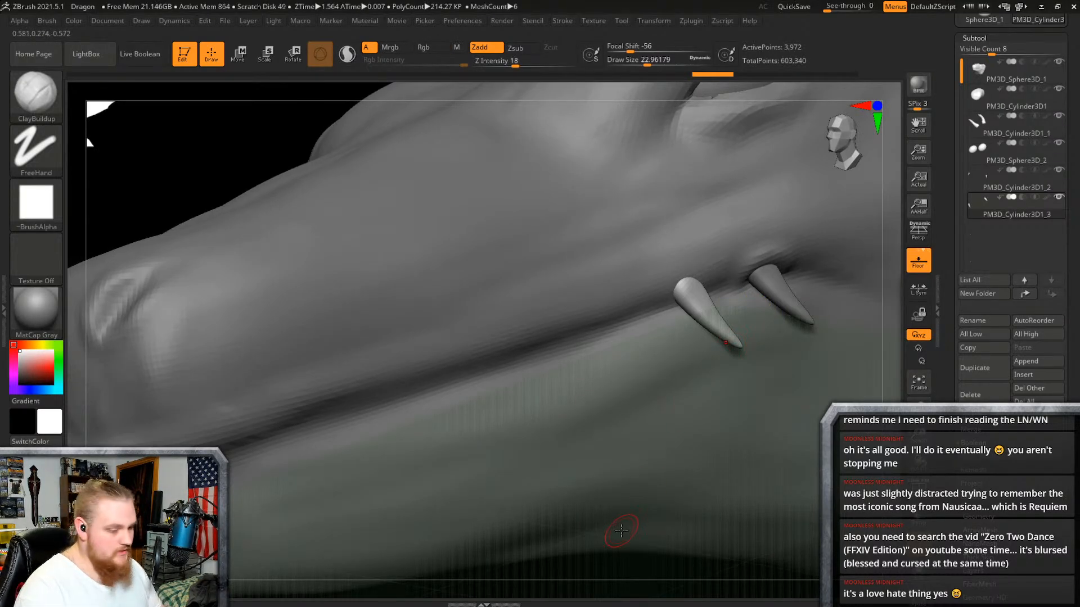
pyautogui.moveTo(749, 329); pyautogui.dragTo(796, 289, button='right')
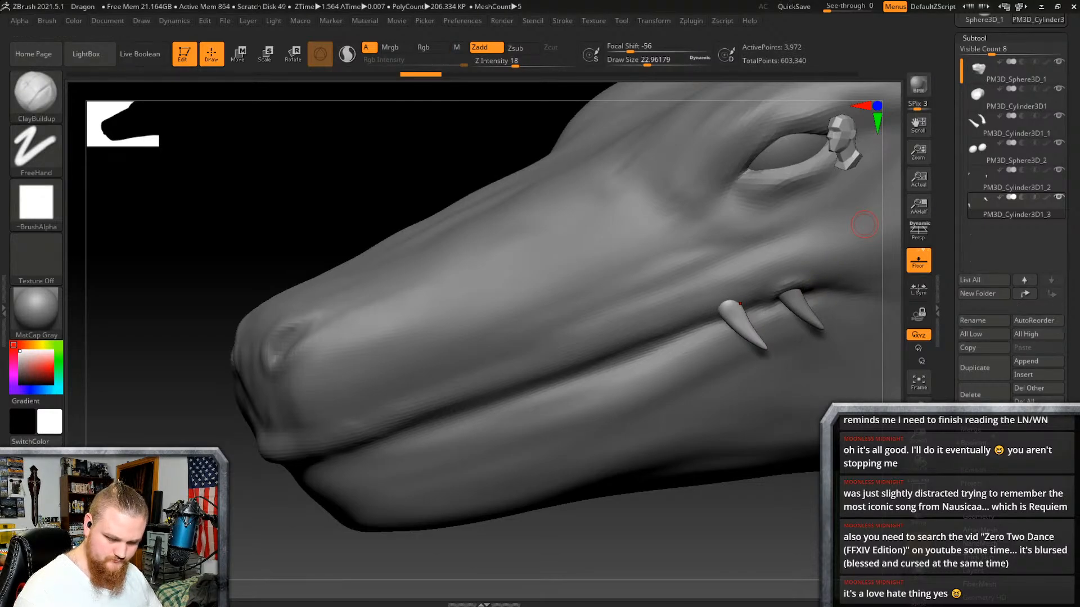
pyautogui.click(979, 395)
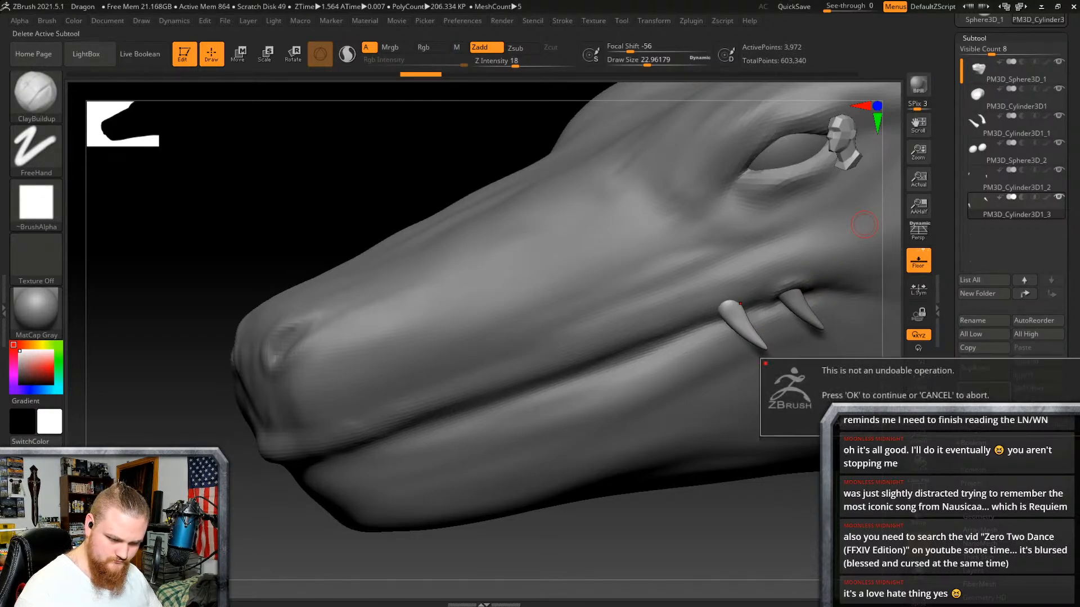
pyautogui.press('Return')
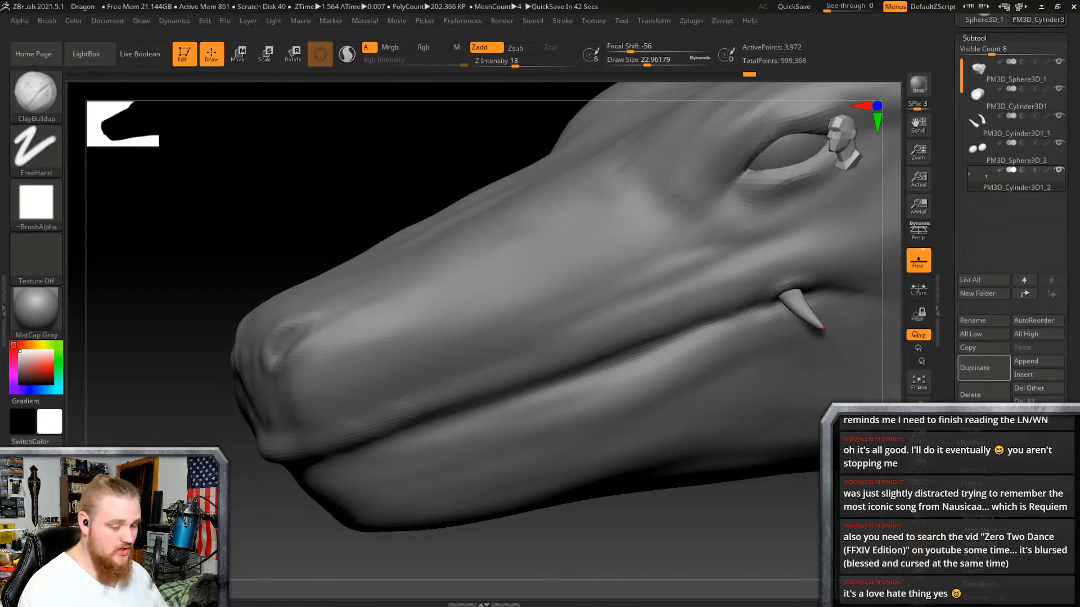
# Step: Undo the remaining tooth subtool's edits back to the single unmirrored tooth
pyautogui.moveTo(823, 329)
pyautogui.mouseDown(button='right')
pyautogui.moveTo(639, 386)
pyautogui.moveTo(721, 304)
pyautogui.moveTo(714, 320)
pyautogui.moveTo(754, 350)
pyautogui.moveTo(779, 336)
pyautogui.moveTo(771, 407)
pyautogui.moveTo(759, 325)
pyautogui.moveTo(779, 375)
pyautogui.moveTo(812, 345)
pyautogui.moveTo(755, 338)
pyautogui.moveTo(743, 375)
pyautogui.moveTo(761, 340)
pyautogui.moveTo(758, 353)
pyautogui.moveTo(786, 378)
pyautogui.moveTo(765, 371)
pyautogui.moveTo(781, 381)
pyautogui.moveTo(812, 367)
pyautogui.moveTo(807, 383)
pyautogui.moveTo(834, 338)
pyautogui.mouseUp(button='right')
pyautogui.press('ctrl')
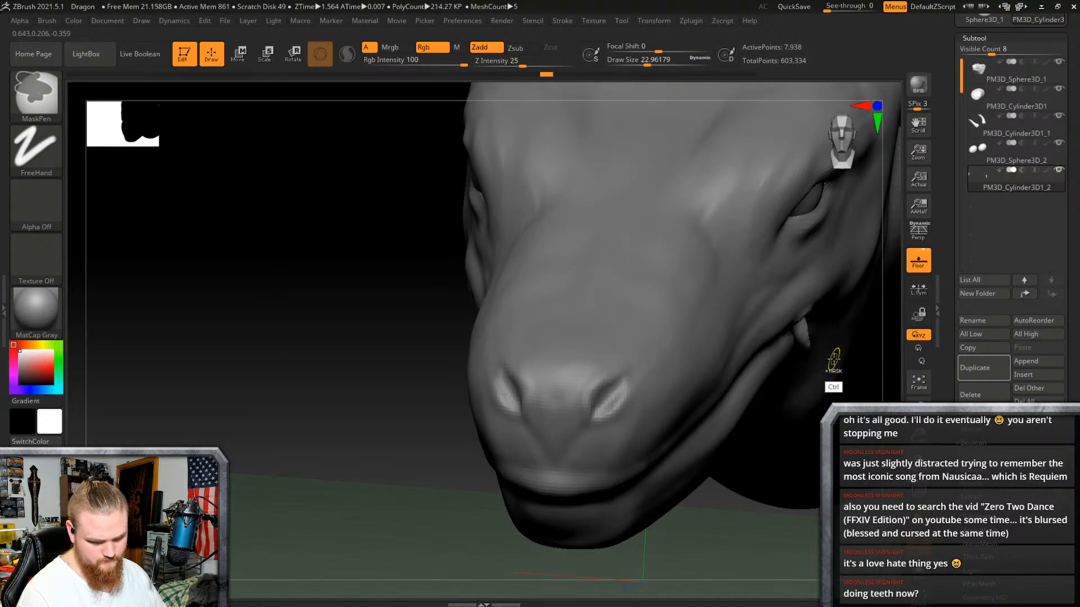
pyautogui.moveTo(839, 354)
pyautogui.mouseDown(button='right')
pyautogui.moveTo(826, 352)
pyautogui.moveTo(726, 438)
pyautogui.moveTo(754, 433)
pyautogui.moveTo(738, 432)
pyautogui.moveTo(780, 406)
pyautogui.mouseUp(button='right')
pyautogui.moveTo(780, 406); pyautogui.dragTo(772, 398)
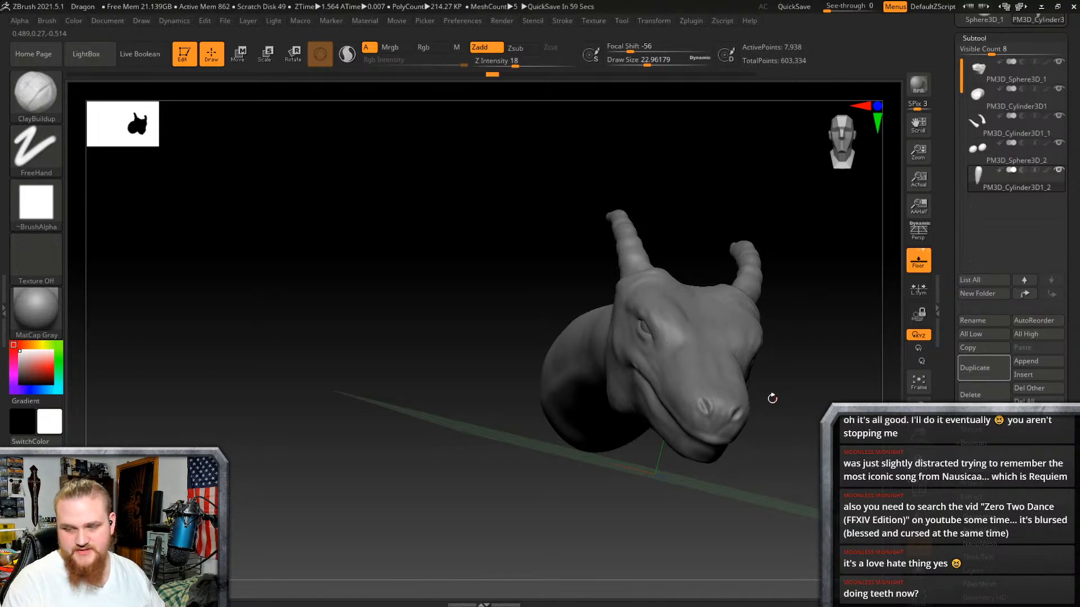
pyautogui.moveTo(795, 368); pyautogui.dragTo(793, 279, button='right')
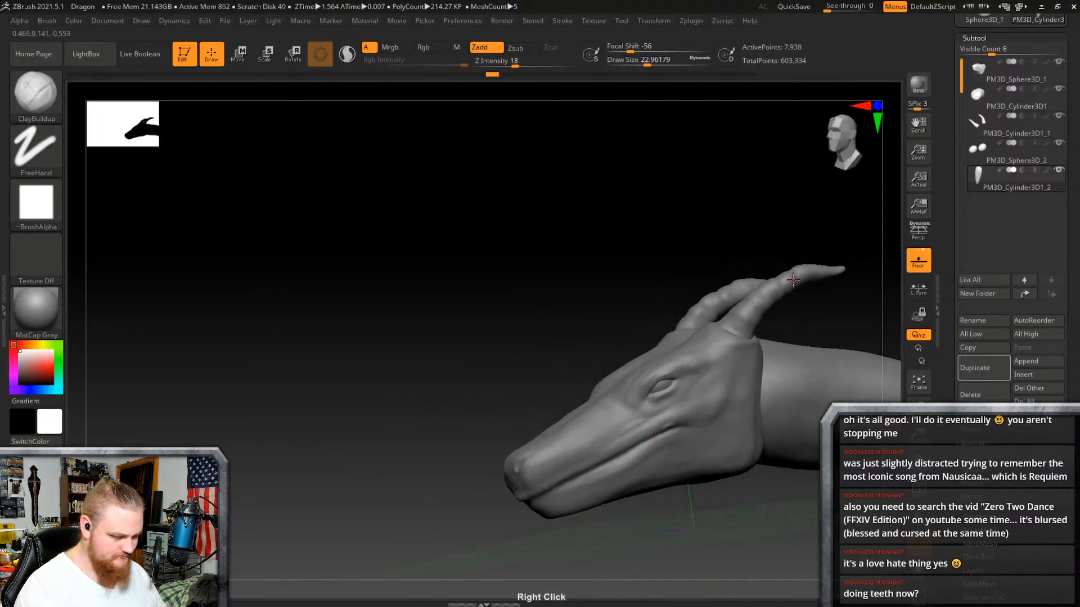
pyautogui.click(228, 21)
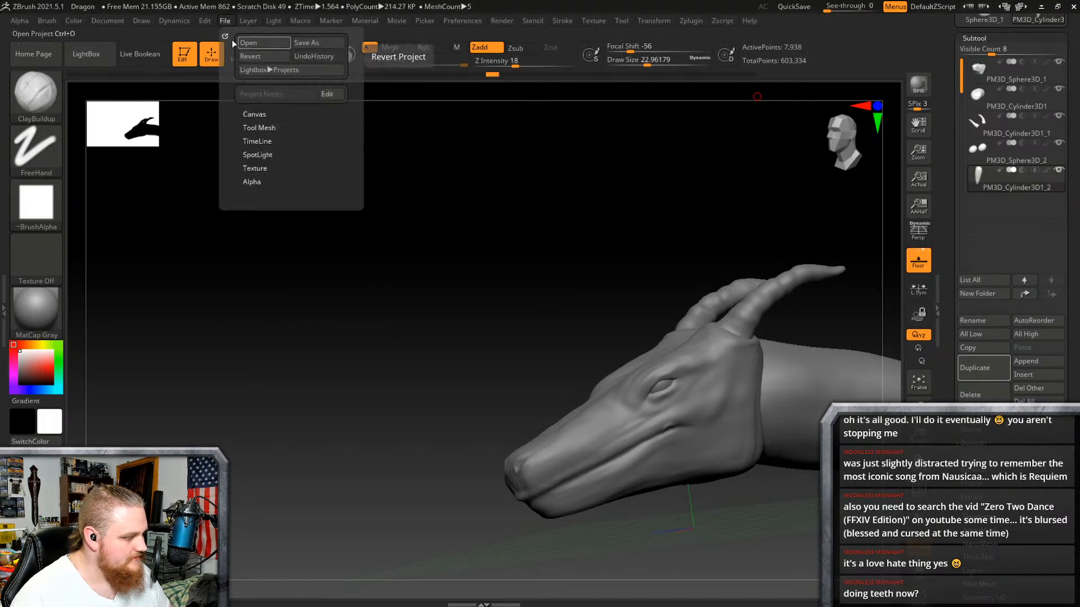
pyautogui.moveTo(191, 21)
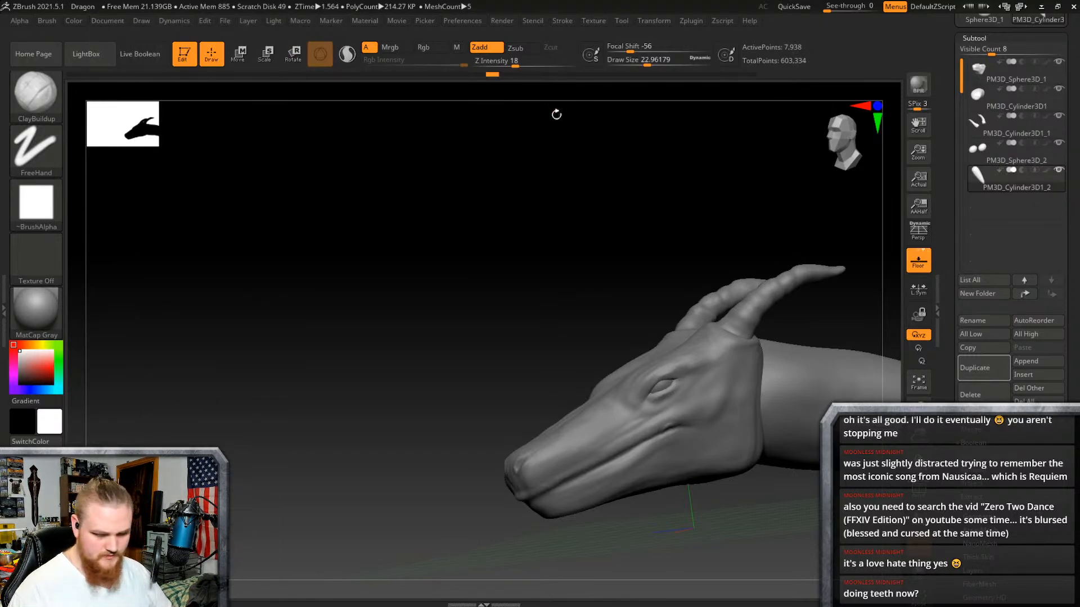
# Step: Move the single tooth with the gizmo toward the side of the jaw, just below the corner of the mouth
pyautogui.press('w')
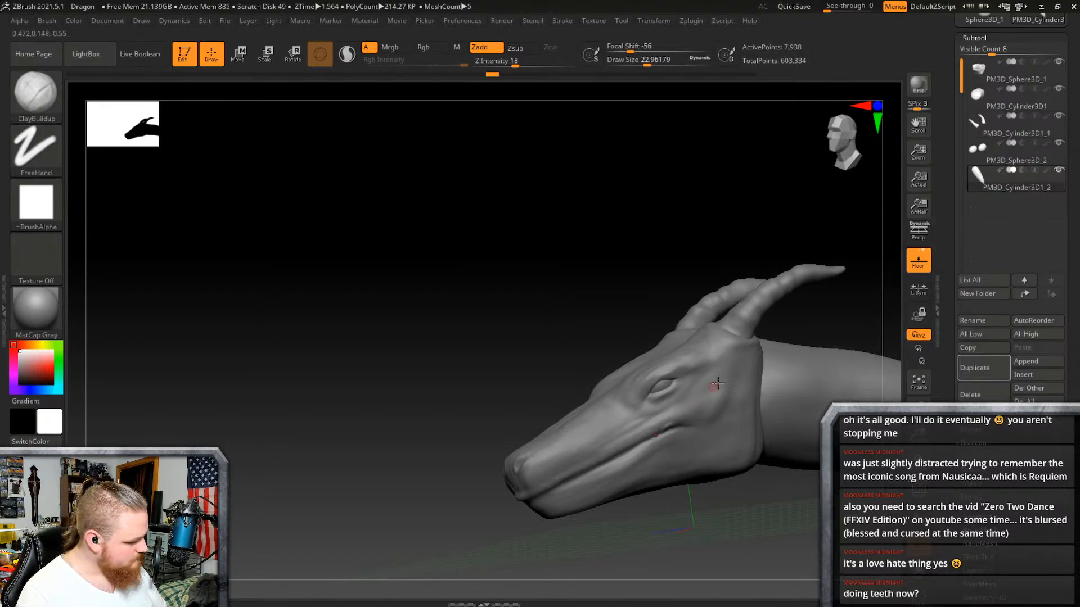
pyautogui.moveTo(694, 499); pyautogui.dragTo(763, 449)
pyautogui.click(723, 579)
pyautogui.keyDown('alt'); pyautogui.moveTo(762, 448); pyautogui.dragTo(697, 371, button='right'); pyautogui.keyUp('alt')
pyautogui.moveTo(672, 482); pyautogui.dragTo(619, 353)
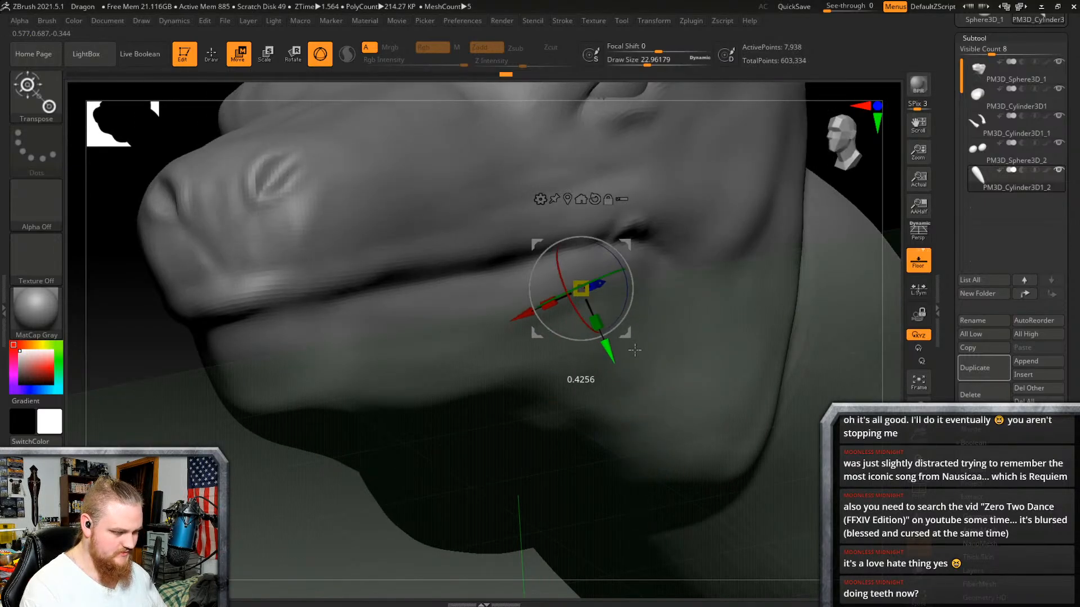
pyautogui.moveTo(633, 349)
pyautogui.mouseDown(button='right')
pyautogui.moveTo(673, 367)
pyautogui.moveTo(646, 362)
pyautogui.mouseUp(button='right')
pyautogui.moveTo(524, 315); pyautogui.dragTo(556, 303)
# Step: Fine-tune the tooth's placement along its length so its root sits in the mouth line near the corner of the mouth
pyautogui.moveTo(708, 332); pyautogui.dragTo(712, 429, button='right')
pyautogui.moveTo(743, 337); pyautogui.dragTo(696, 289, button='right')
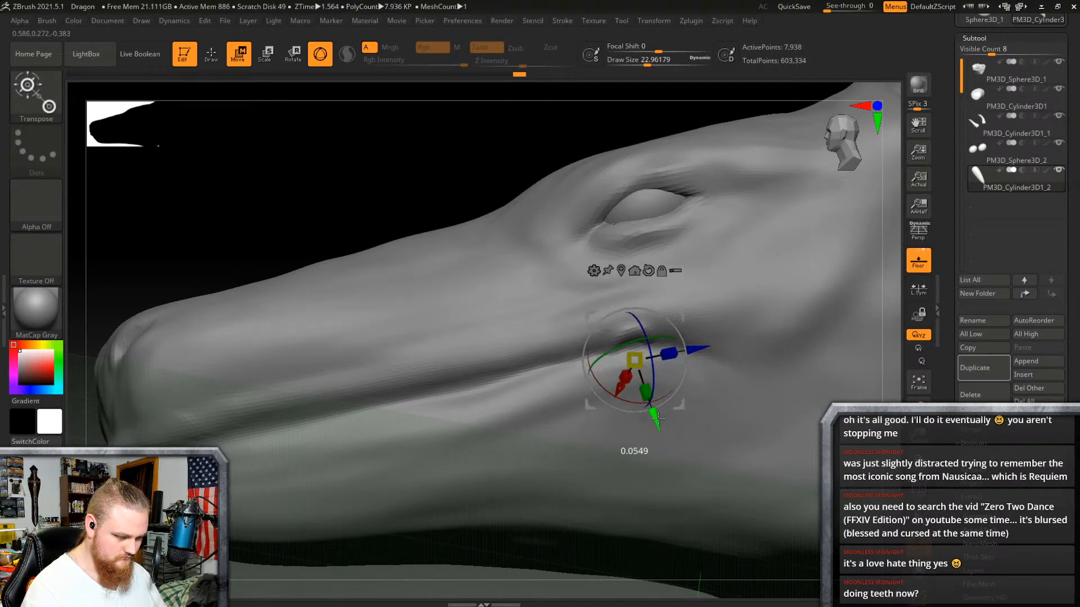
pyautogui.moveTo(658, 416); pyautogui.dragTo(682, 364, button='right')
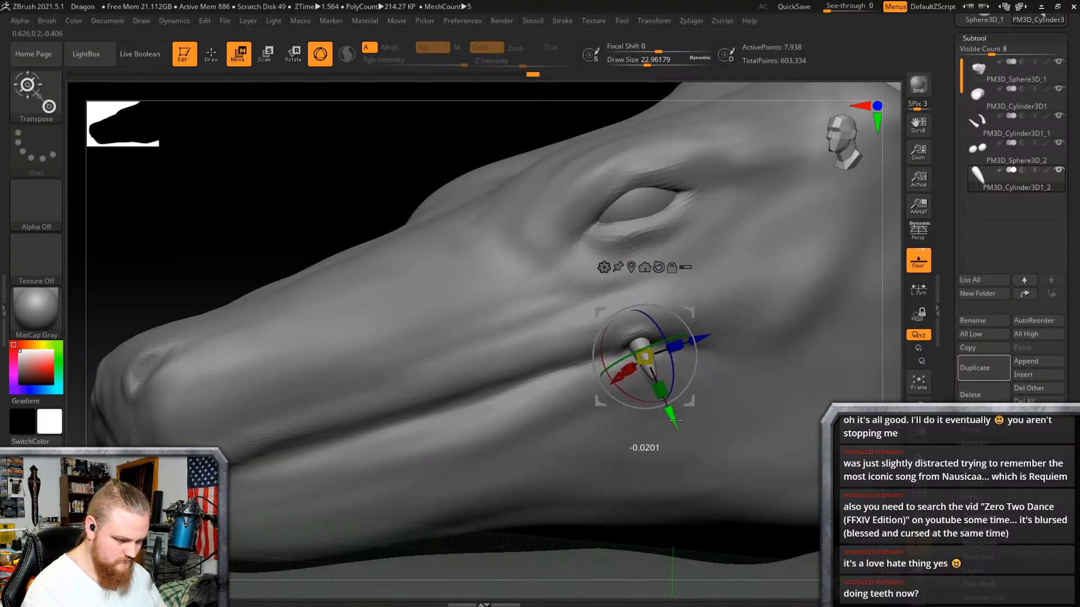
pyautogui.moveTo(674, 417); pyautogui.dragTo(834, 373, button='right')
pyautogui.press('q')
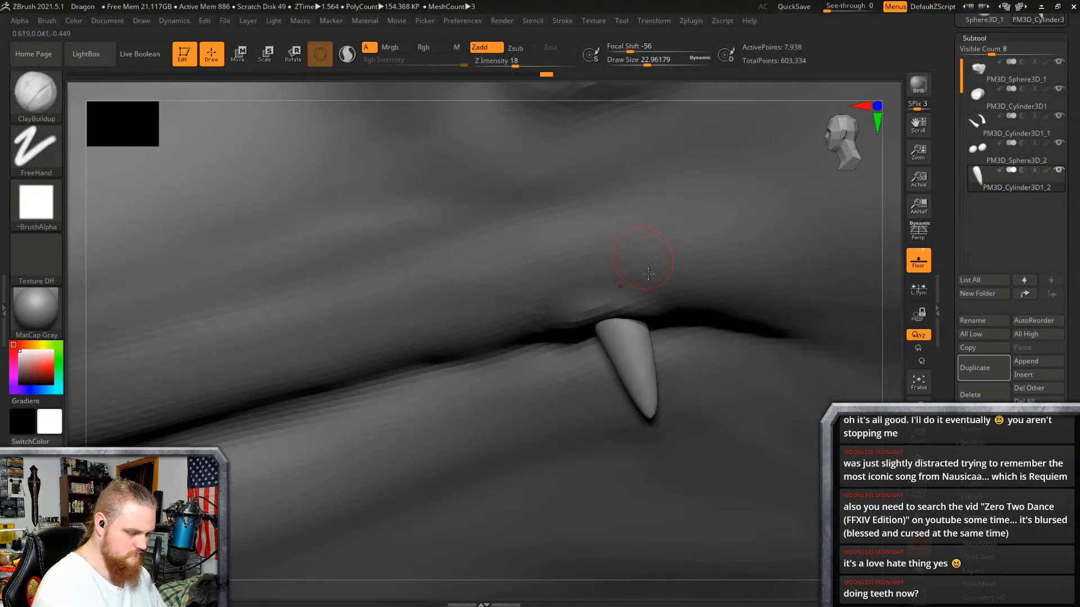
pyautogui.moveTo(639, 248); pyautogui.dragTo(672, 334, button='right')
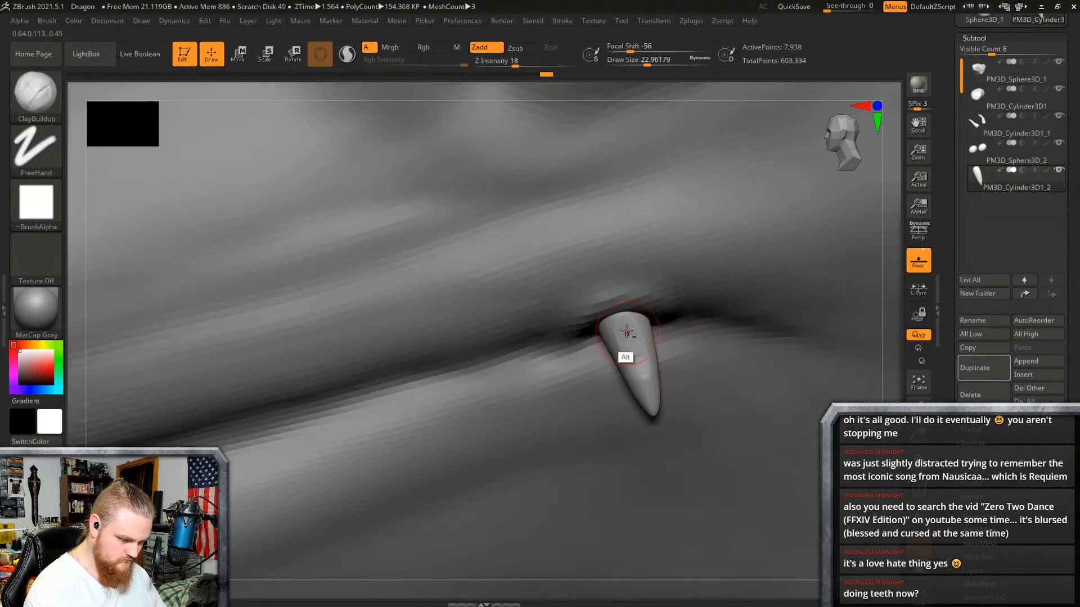
pyautogui.moveTo(620, 322); pyautogui.dragTo(651, 318)
pyautogui.hotkey('ctrl', 'z')
pyautogui.hotkey('ctrl', 'z')
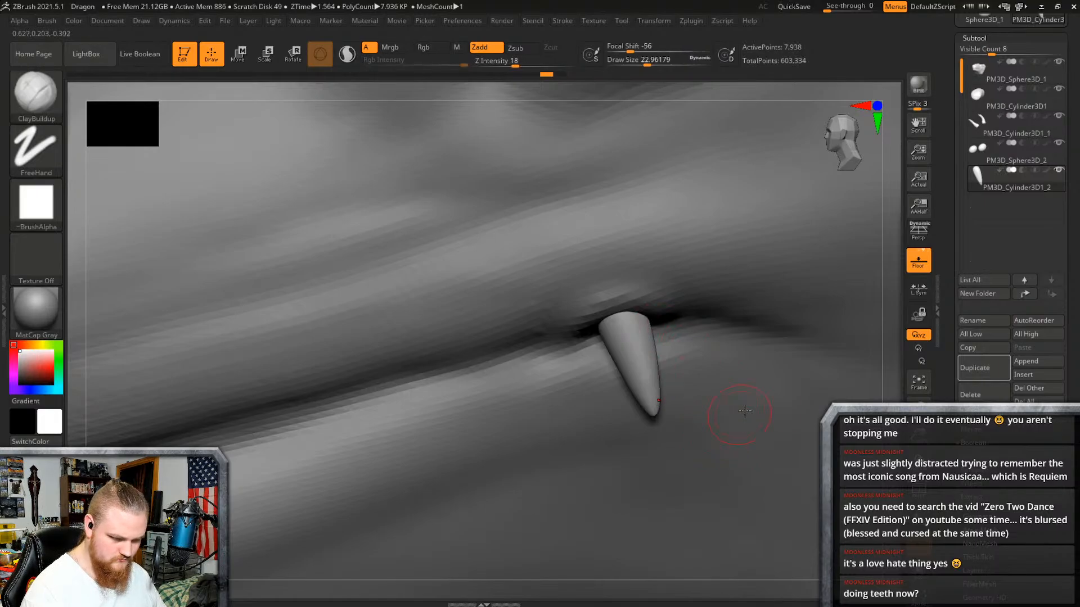
# Step: Lower the tooth's geometry to subdivision level 2
pyautogui.moveTo(1066, 289)
pyautogui.mouseDown(button='right')
pyautogui.moveTo(1067, 431)
pyautogui.moveTo(1067, 296)
pyautogui.mouseUp(button='right')
pyautogui.click(979, 515)
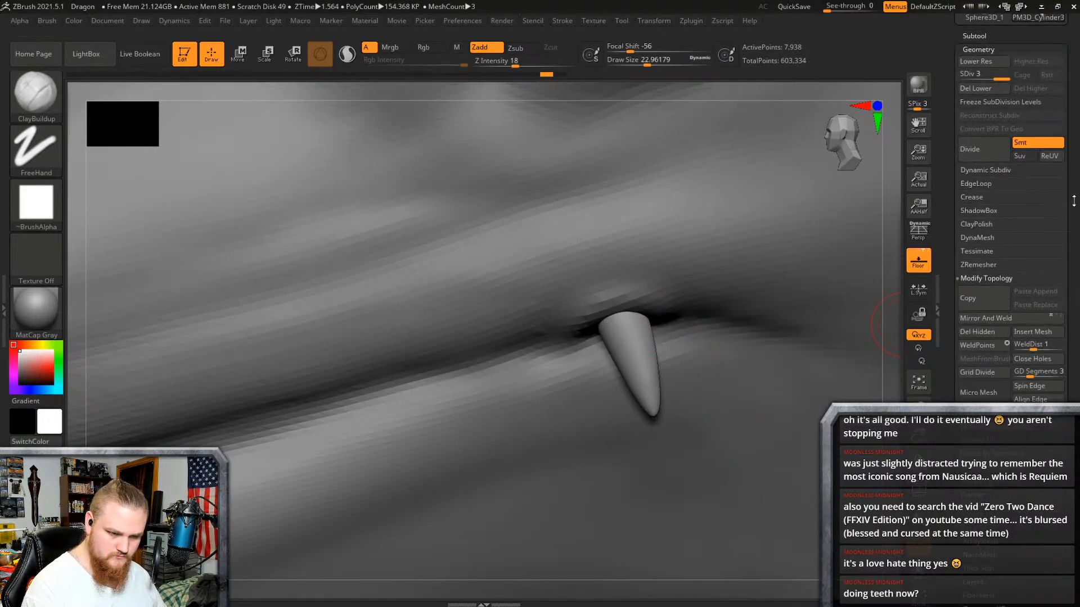
pyautogui.rightClick(982, 76)
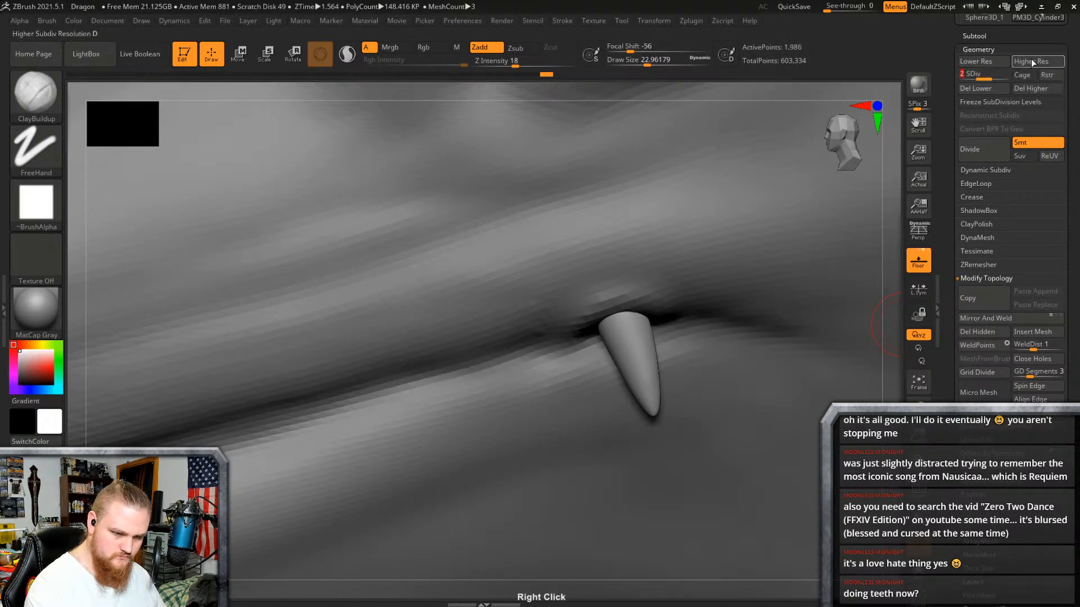
# Step: Carve lightly into the tooth's surface with ClayBuildup and smooth its root
pyautogui.press('shift')
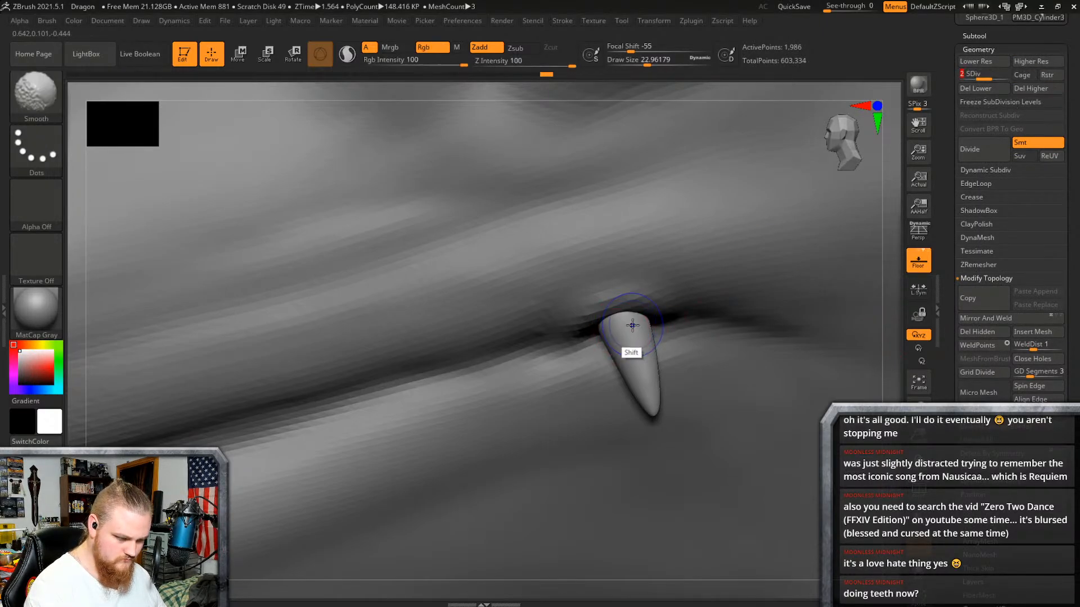
pyautogui.moveTo(698, 380)
pyautogui.mouseDown(button='right')
pyautogui.moveTo(701, 222)
pyautogui.moveTo(721, 285)
pyautogui.moveTo(715, 308)
pyautogui.mouseUp(button='right')
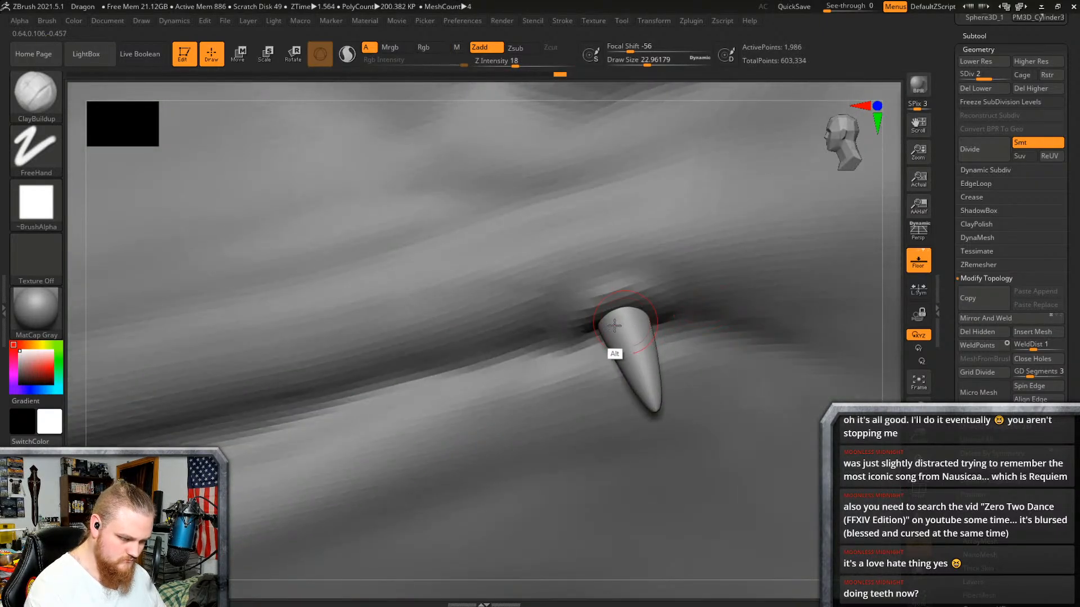
pyautogui.keyDown('alt'); pyautogui.click(649, 377); pyautogui.keyUp('alt')
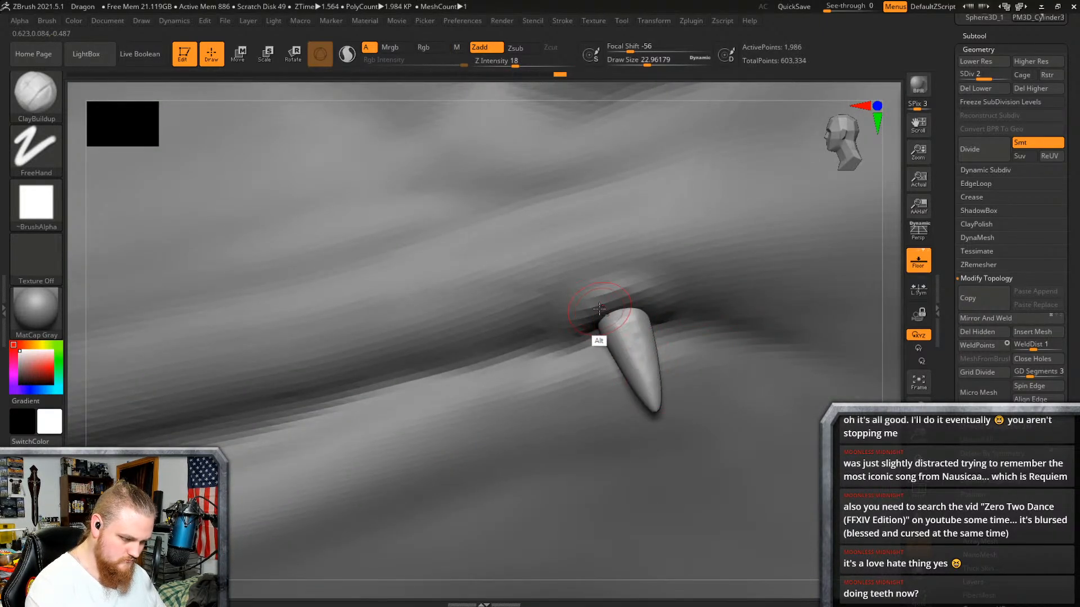
pyautogui.press('shift')
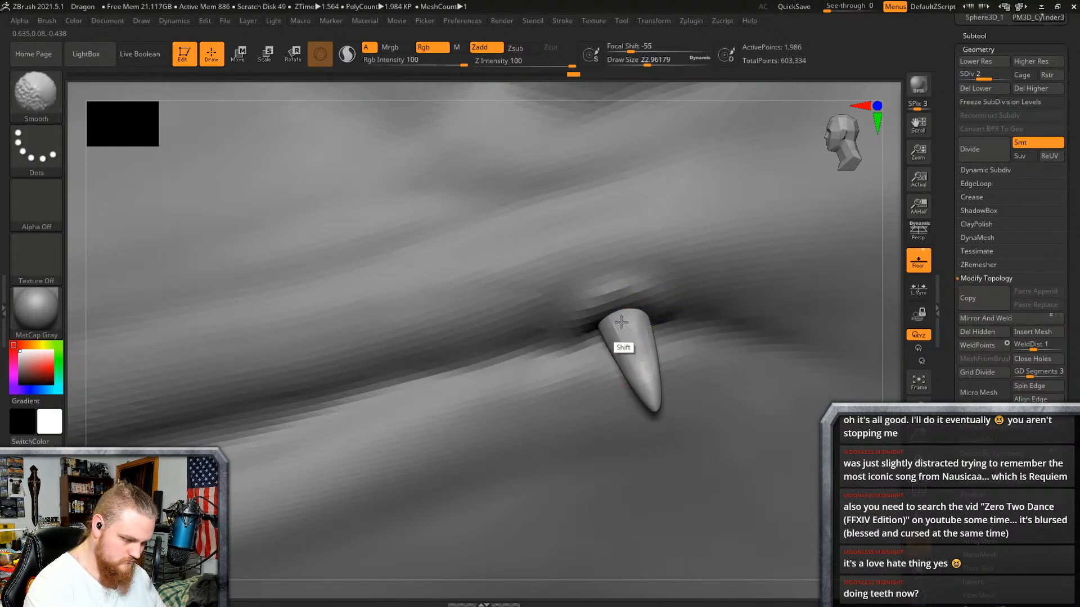
pyautogui.moveTo(641, 341)
pyautogui.mouseDown(button='right')
pyautogui.moveTo(650, 299)
pyautogui.moveTo(646, 316)
pyautogui.mouseUp(button='right')
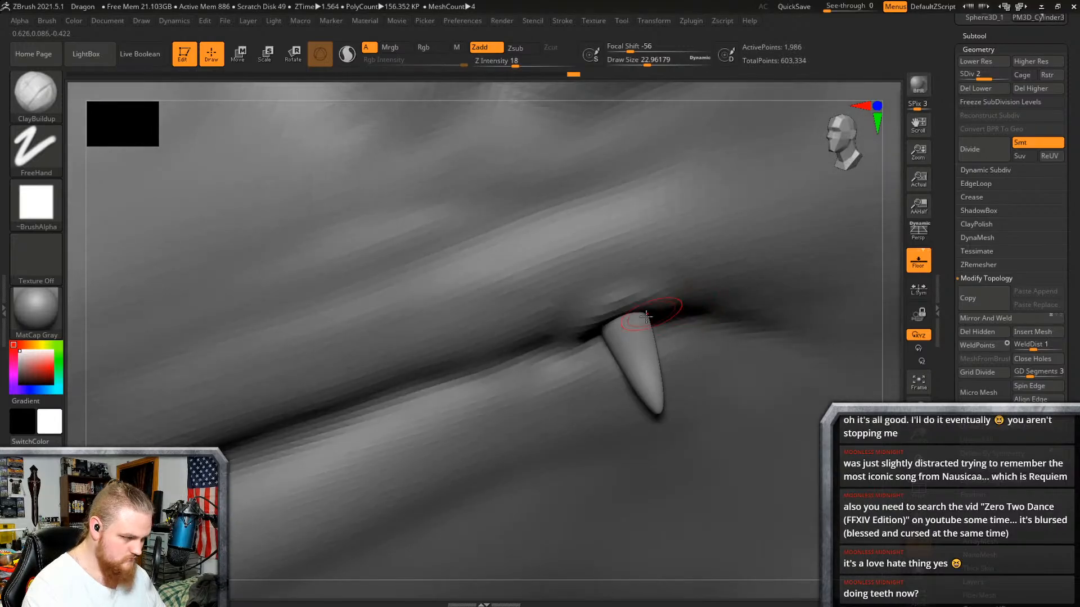
# Step: Pull the tooth's tip backward using the Move brush with a draw size of about 34
pyautogui.click(61, 97)
pyautogui.click(264, 104)
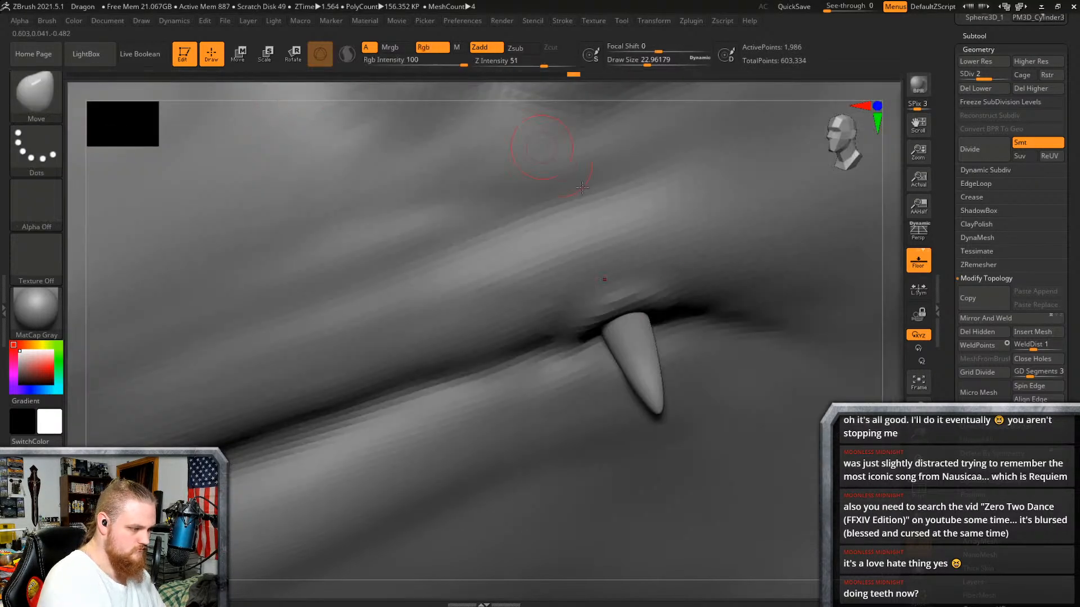
pyautogui.rightClick(655, 368)
pyautogui.moveTo(654, 367); pyautogui.dragTo(659, 367)
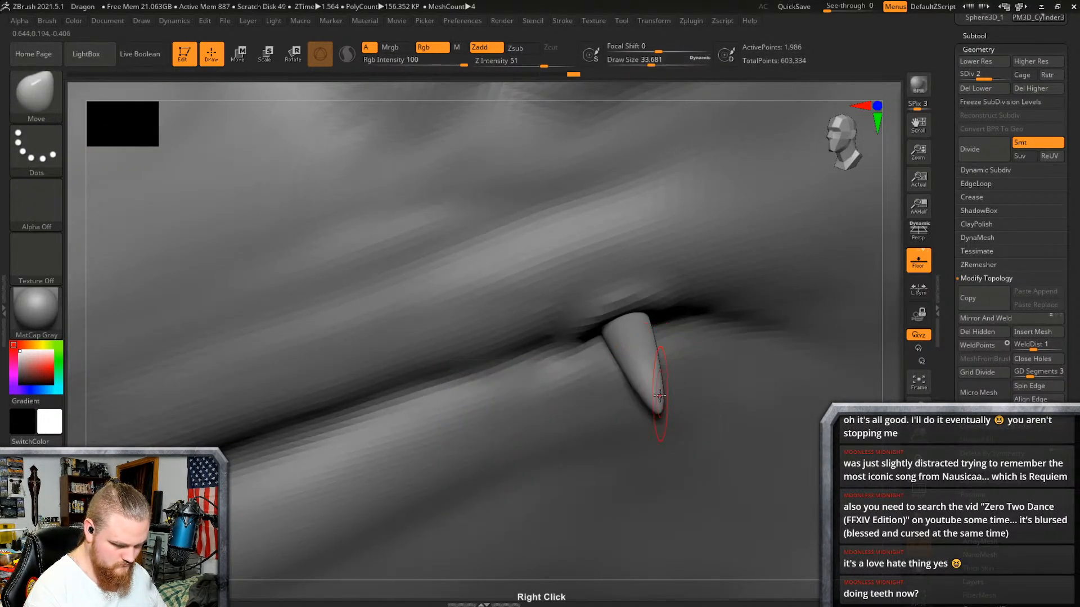
pyautogui.moveTo(661, 397); pyautogui.dragTo(660, 398, button='right')
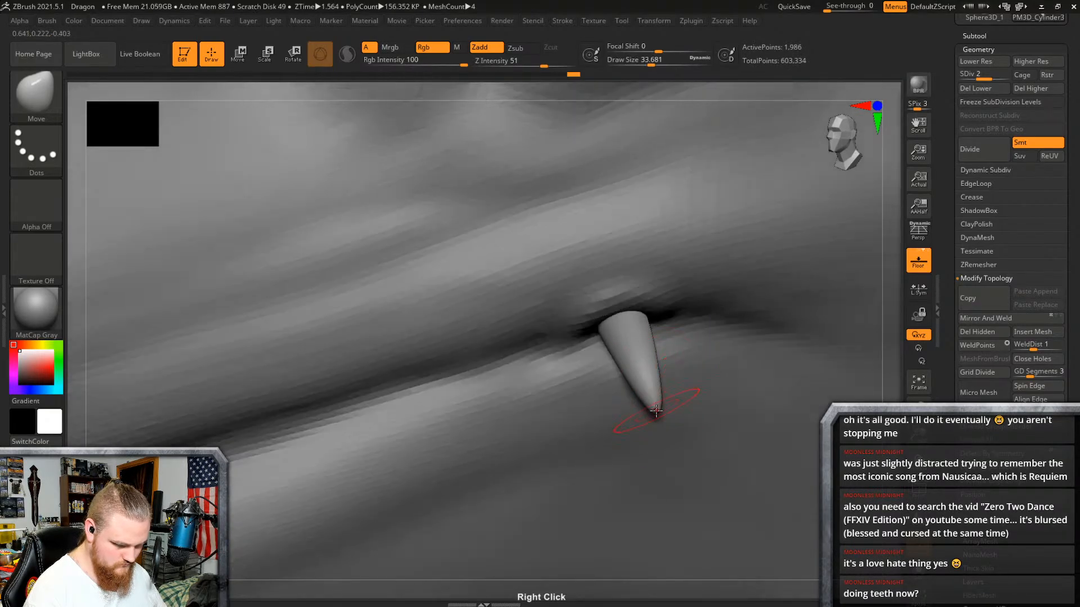
pyautogui.moveTo(656, 411); pyautogui.dragTo(672, 415)
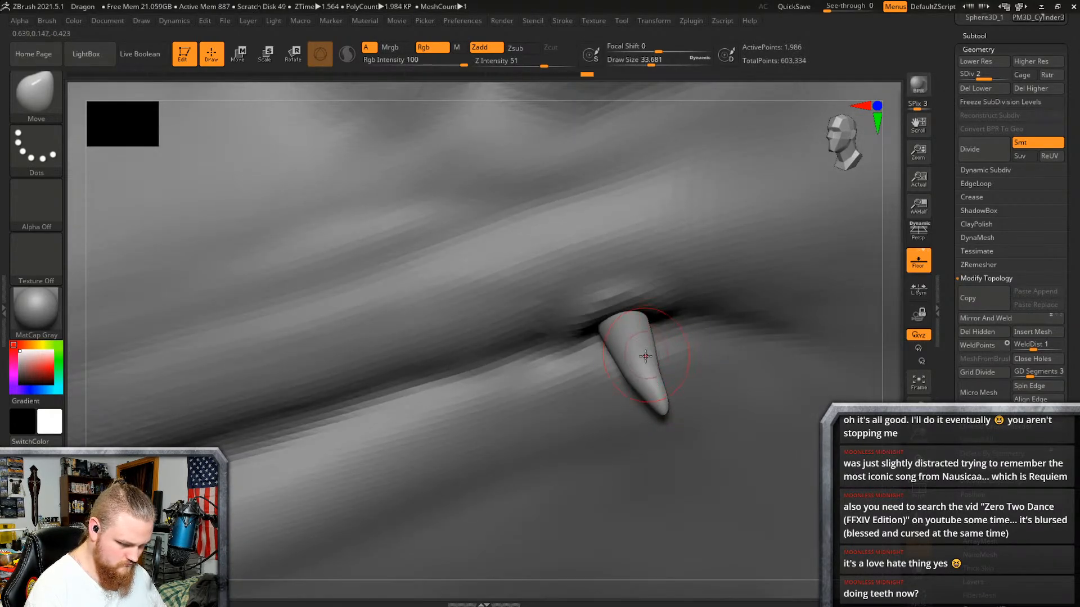
# Step: Push the tooth's rear edge inward with the Move brush to give it a backward curve, and refine the tip
pyautogui.moveTo(654, 344); pyautogui.dragTo(645, 350)
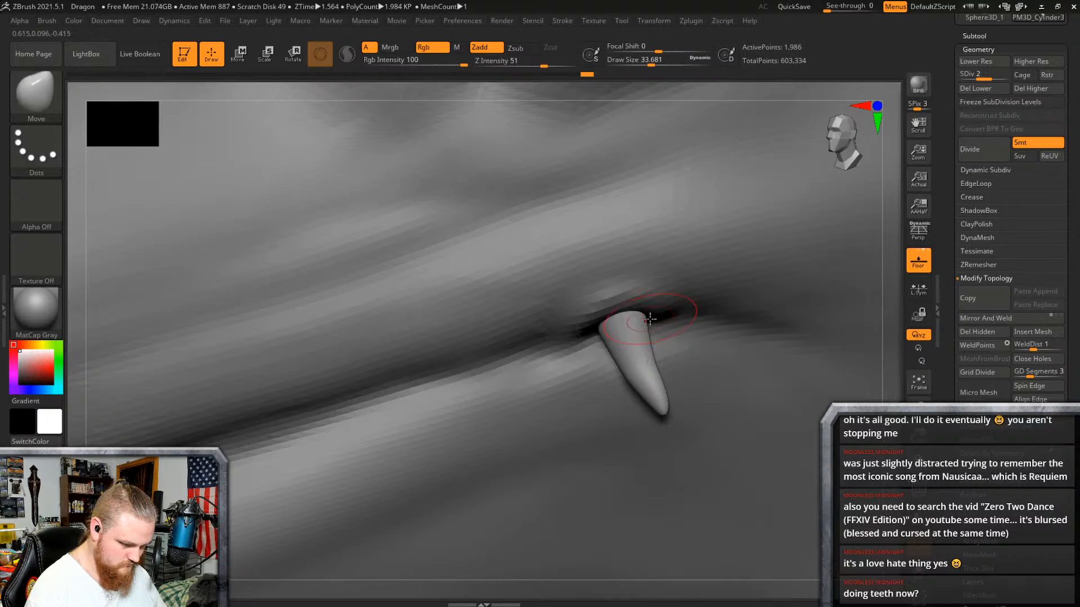
pyautogui.moveTo(665, 409); pyautogui.dragTo(669, 411)
pyautogui.rightClick(667, 388)
pyautogui.moveTo(668, 388); pyautogui.dragTo(662, 378, button='right')
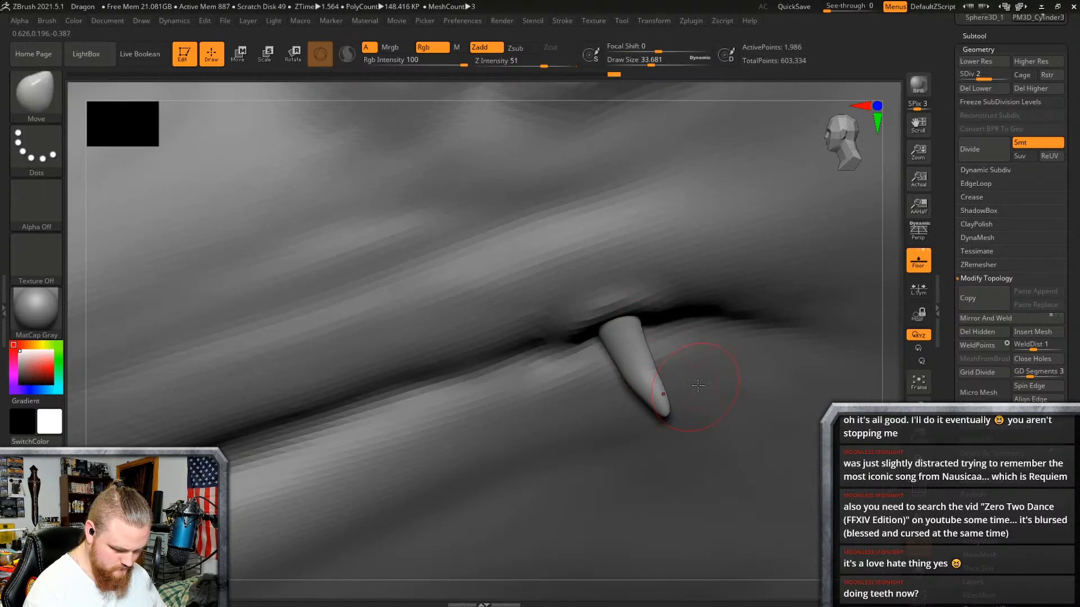
pyautogui.moveTo(675, 427)
pyautogui.mouseDown(button='right')
pyautogui.moveTo(717, 374)
pyautogui.moveTo(708, 381)
pyautogui.moveTo(700, 361)
pyautogui.mouseUp(button='right')
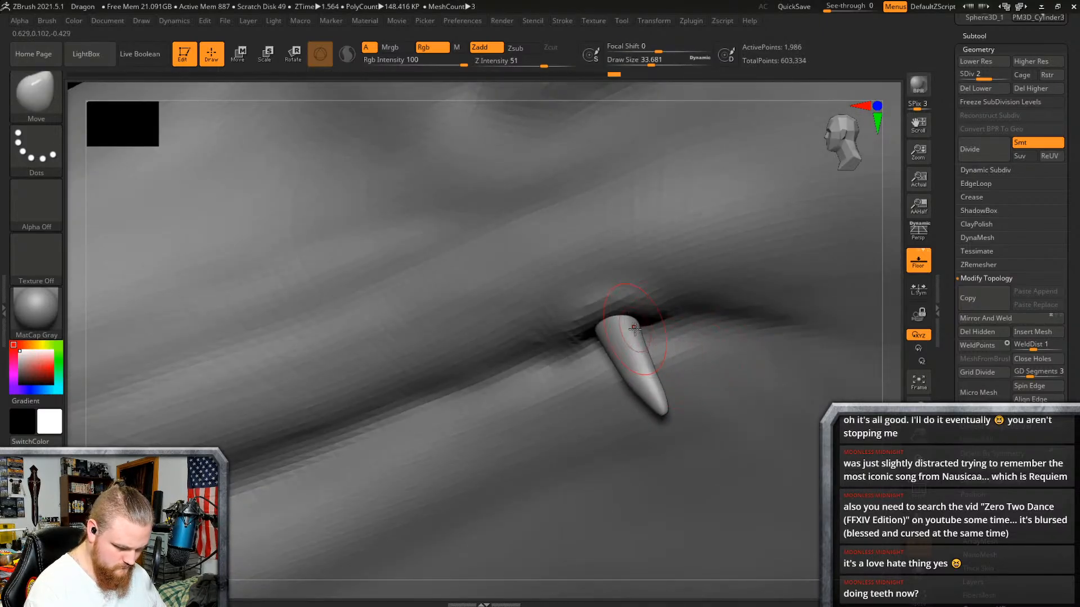
pyautogui.moveTo(647, 344)
pyautogui.mouseDown()
pyautogui.moveTo(640, 362)
pyautogui.moveTo(647, 355)
pyautogui.mouseUp()
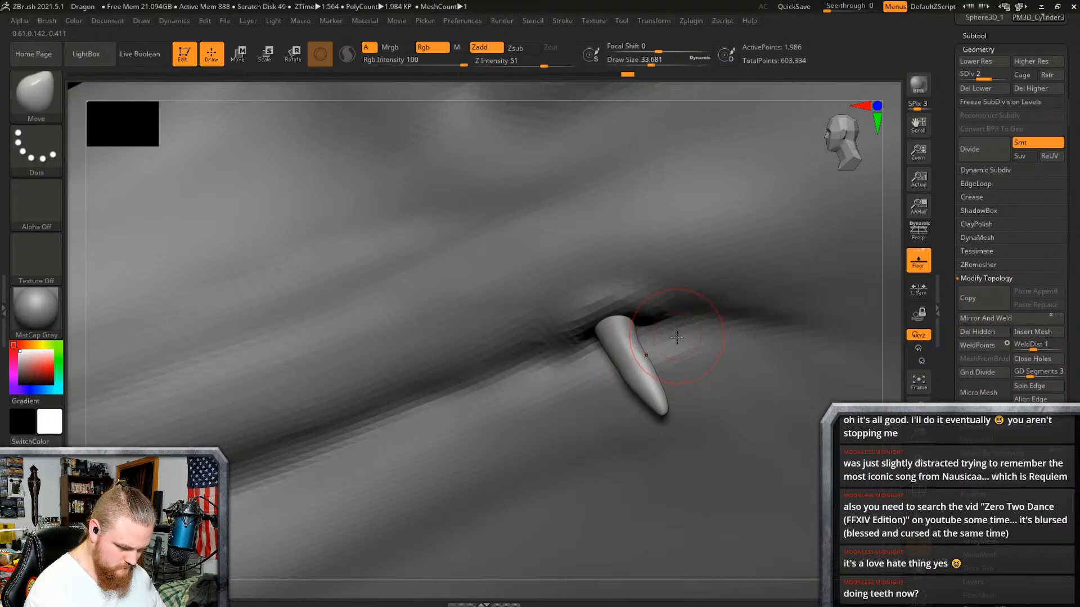
pyautogui.hotkey('ctrl', 'z')
# Step: Widen the tooth's root toward the snout and bulge its front edge outward with the Move brush
pyautogui.moveTo(682, 341); pyautogui.dragTo(624, 342, button='right')
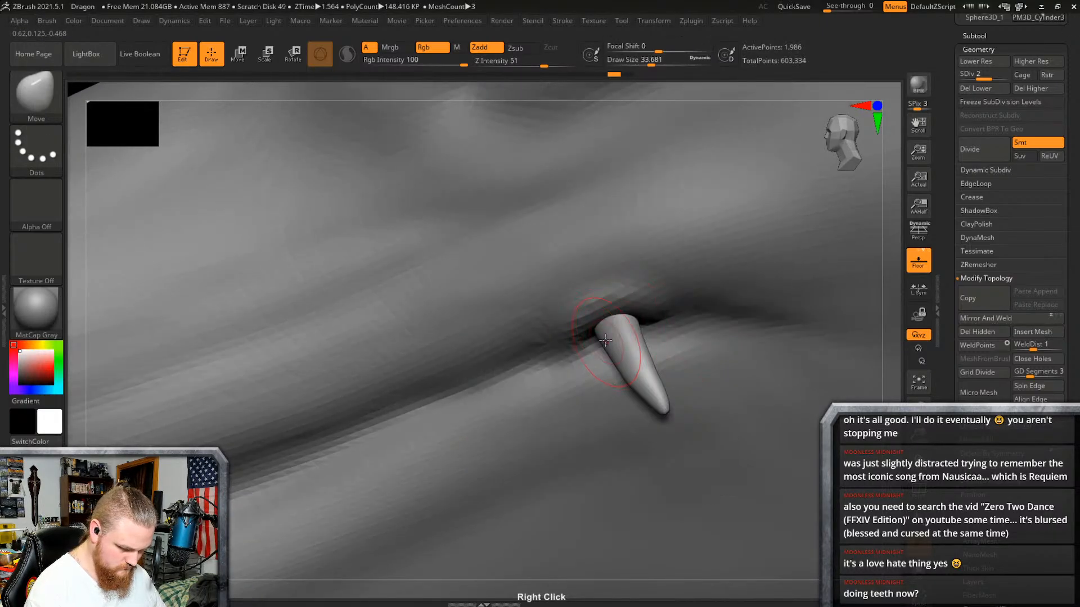
pyautogui.moveTo(605, 341); pyautogui.dragTo(590, 335)
pyautogui.moveTo(630, 366); pyautogui.dragTo(620, 376)
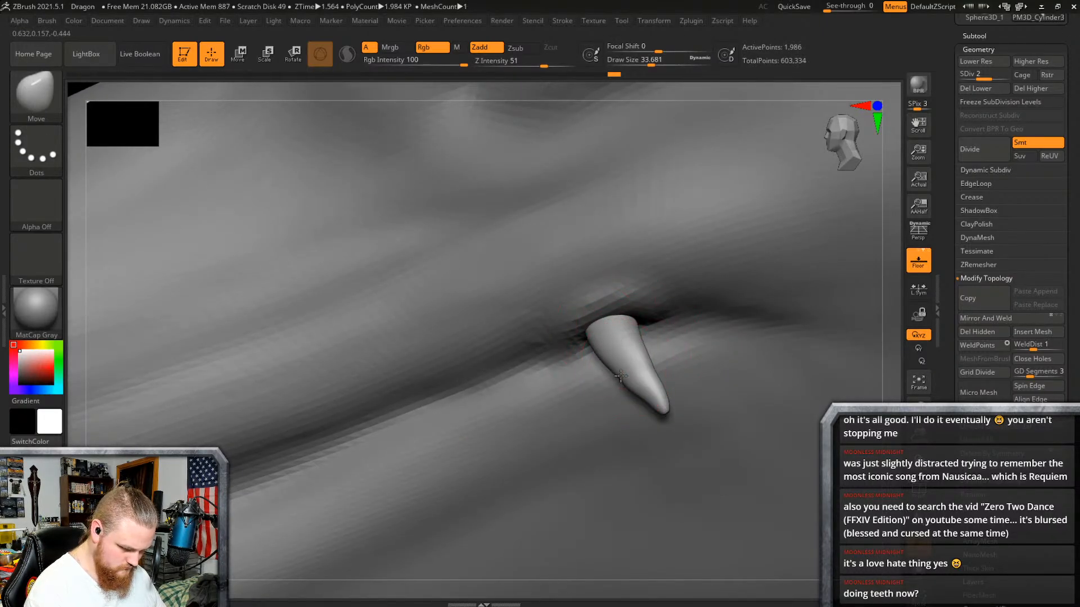
# Step: Pull the tooth's tip backward with the Move brush, then smooth and refine the tooth at subdivision level 1
pyautogui.moveTo(670, 414); pyautogui.dragTo(683, 417)
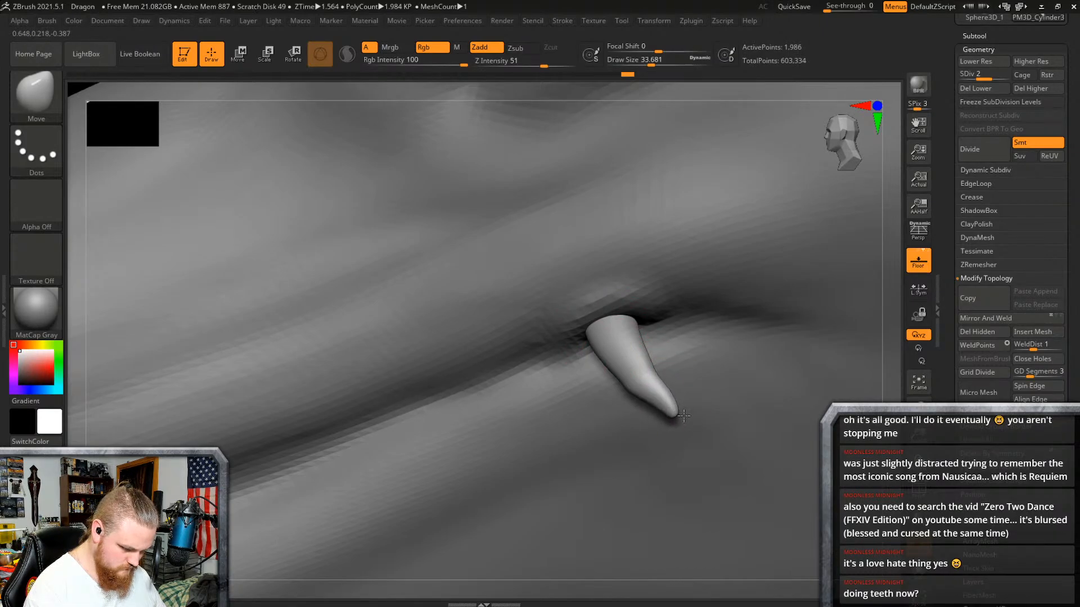
pyautogui.click(969, 75)
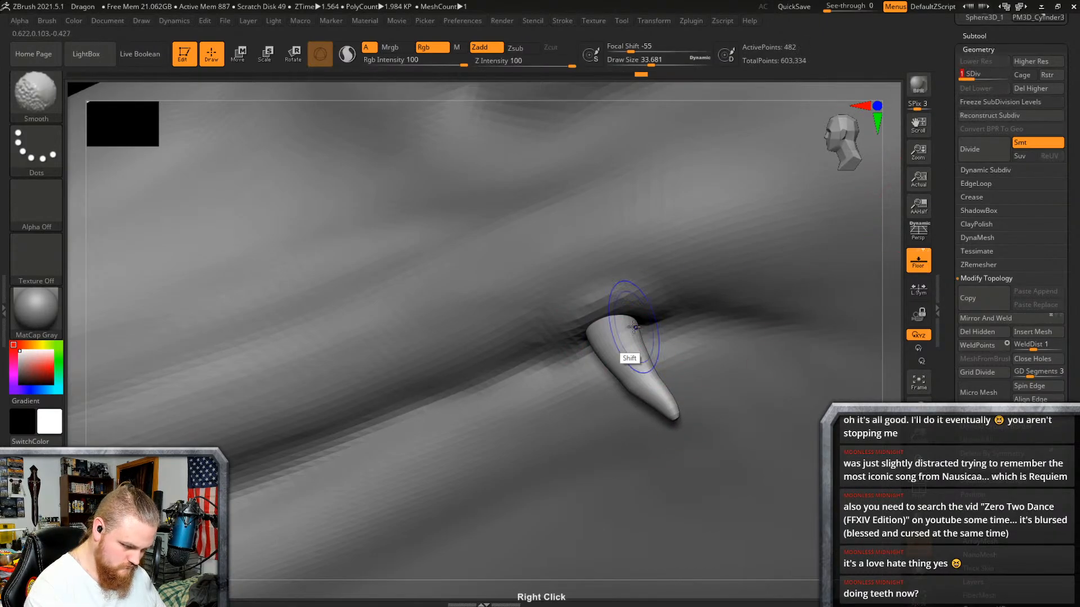
pyautogui.keyDown('shift'); pyautogui.moveTo(630, 333); pyautogui.dragTo(682, 415); pyautogui.keyUp('shift')
pyautogui.moveTo(682, 362); pyautogui.dragTo(681, 256, button='right')
pyautogui.moveTo(699, 321); pyautogui.dragTo(697, 388, button='right')
pyautogui.moveTo(650, 379); pyautogui.dragTo(661, 375)
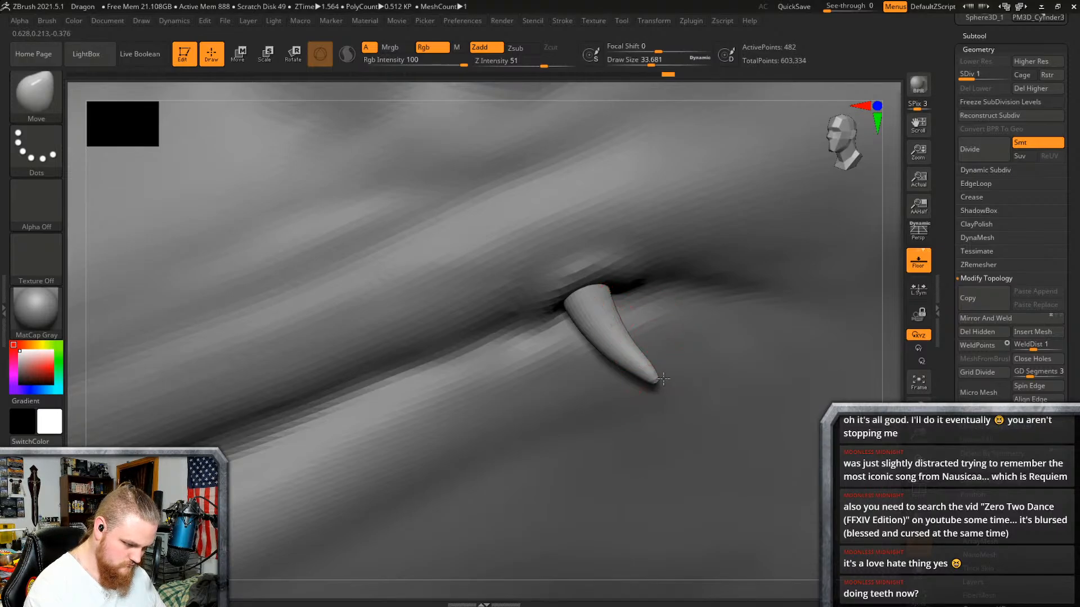
pyautogui.moveTo(678, 361); pyautogui.dragTo(631, 344, button='right')
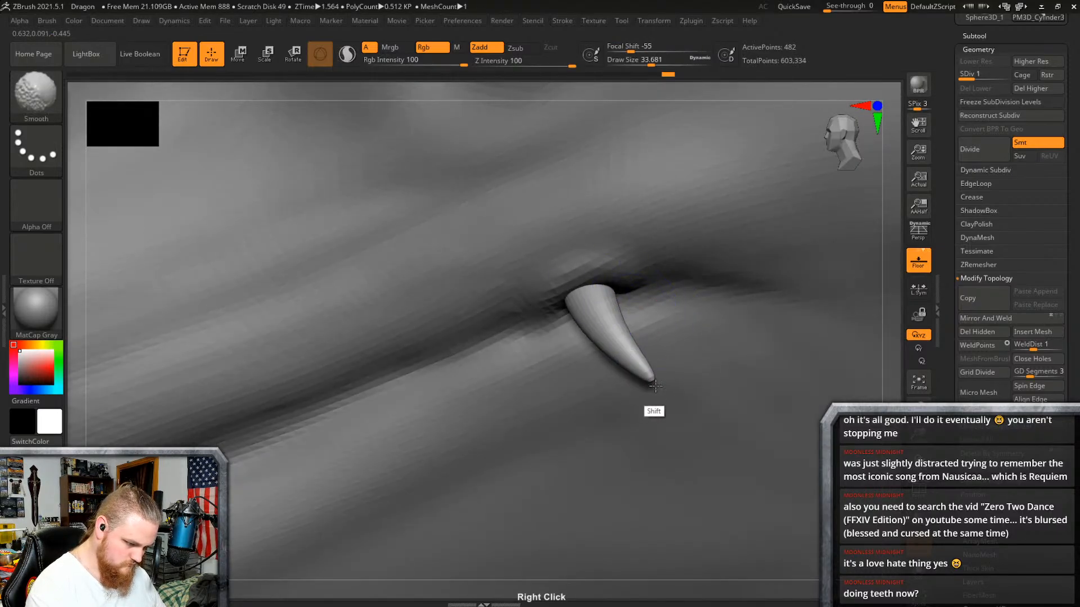
pyautogui.moveTo(683, 321)
pyautogui.mouseDown(button='right')
pyautogui.moveTo(696, 265)
pyautogui.moveTo(669, 332)
pyautogui.mouseUp(button='right')
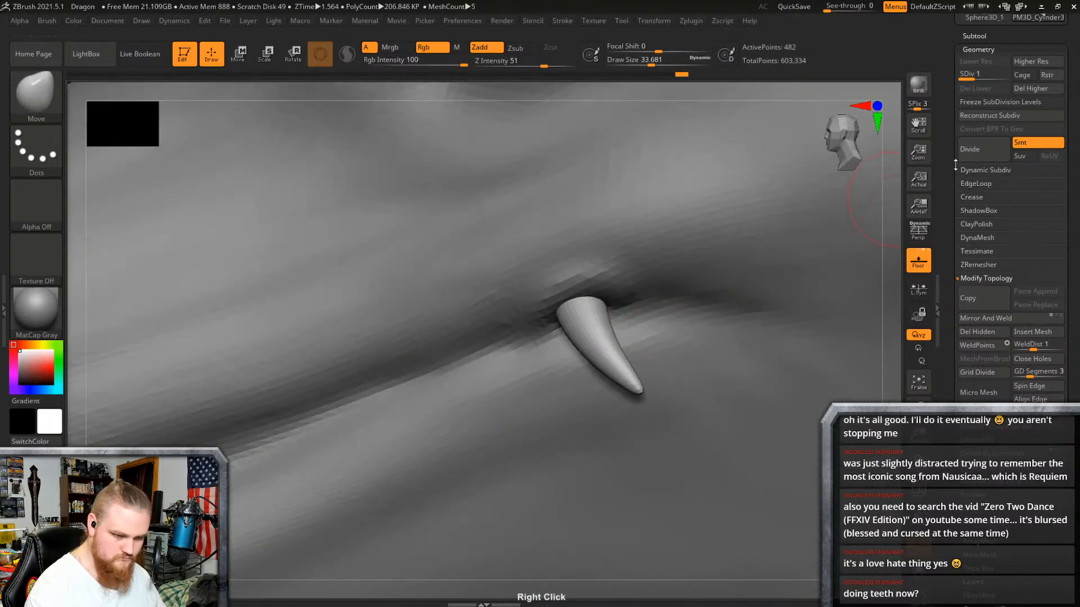
# Step: Return the tooth to subdivision level 3, carve along its side with ClayBuildup at a draw size of about 24, and smooth the strokes
pyautogui.moveTo(974, 77); pyautogui.dragTo(1005, 77)
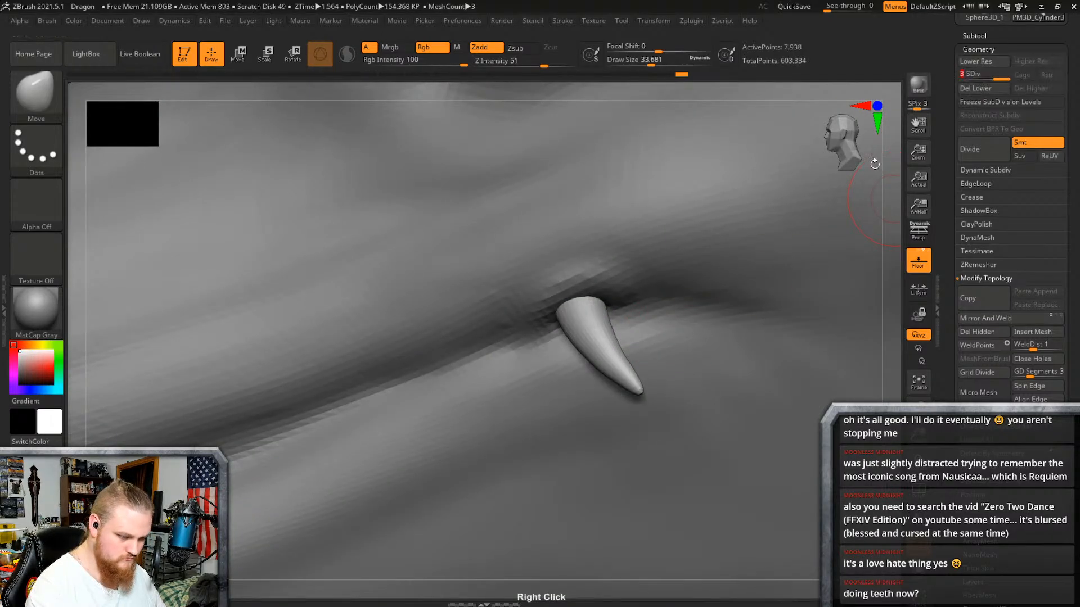
pyautogui.rightClick(584, 323)
pyautogui.moveTo(587, 326); pyautogui.dragTo(582, 326)
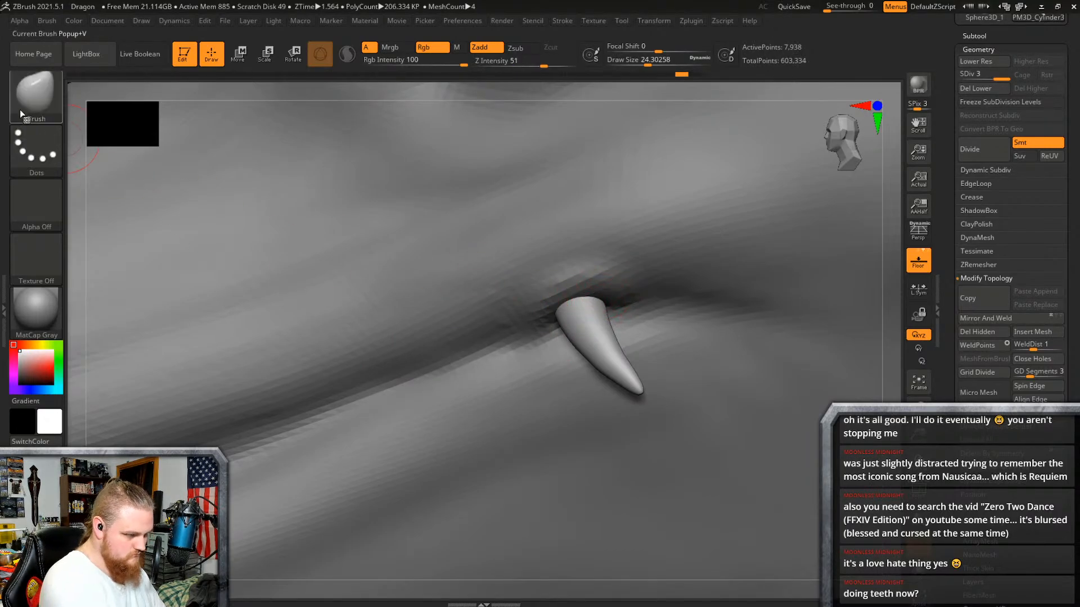
pyautogui.click(36, 92)
pyautogui.click(163, 104)
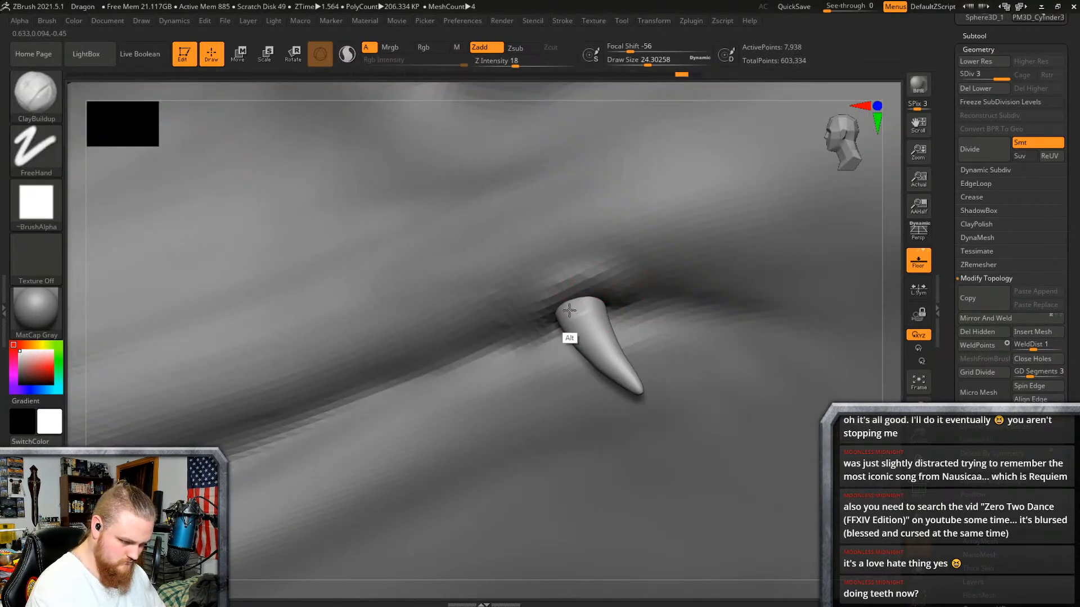
pyautogui.keyDown('alt'); pyautogui.moveTo(585, 316); pyautogui.dragTo(607, 354); pyautogui.keyUp('alt')
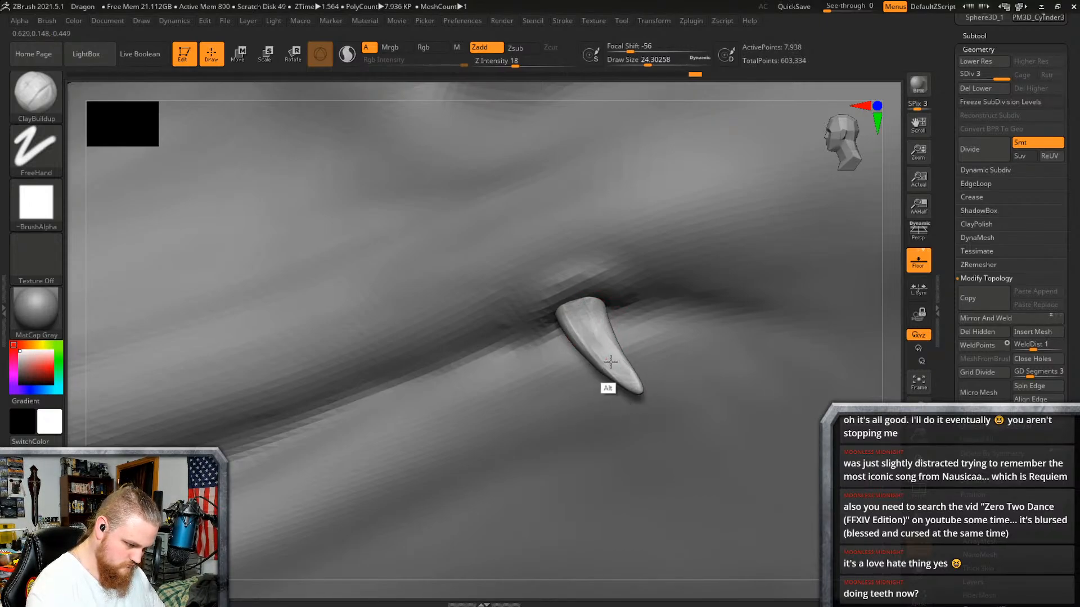
pyautogui.press('shift')
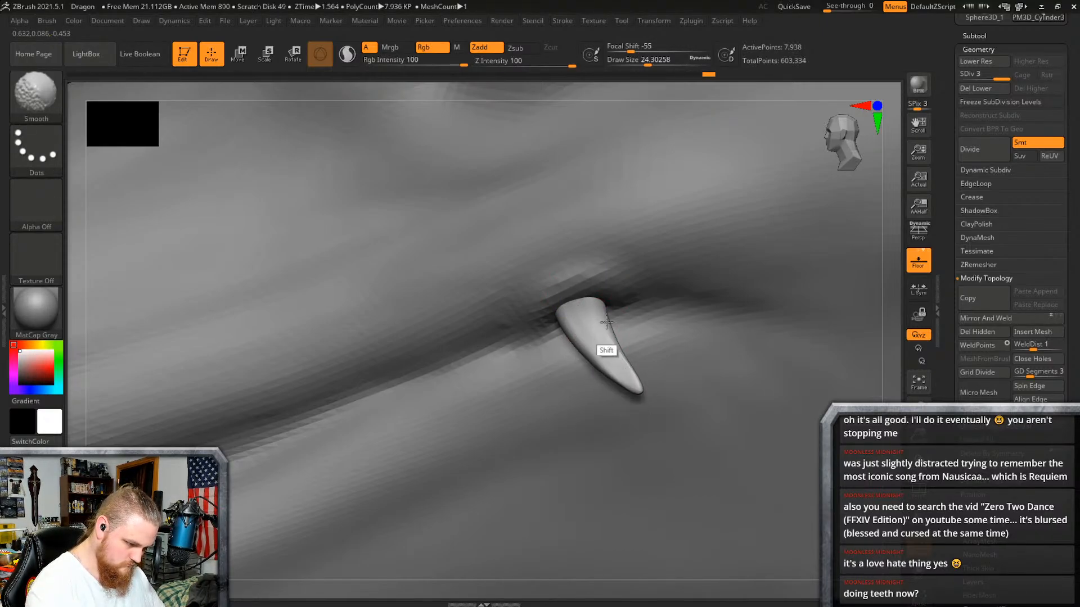
# Step: Carve lightly around the tooth's front, underside and inner faces with ClayBuildup to refine its surface
pyautogui.moveTo(598, 253)
pyautogui.mouseDown(button='right')
pyautogui.moveTo(652, 251)
pyautogui.moveTo(723, 379)
pyautogui.moveTo(726, 248)
pyautogui.moveTo(751, 284)
pyautogui.moveTo(708, 313)
pyautogui.moveTo(699, 345)
pyautogui.moveTo(689, 289)
pyautogui.moveTo(683, 344)
pyautogui.moveTo(765, 337)
pyautogui.mouseUp(button='right')
pyautogui.press('ctrl')
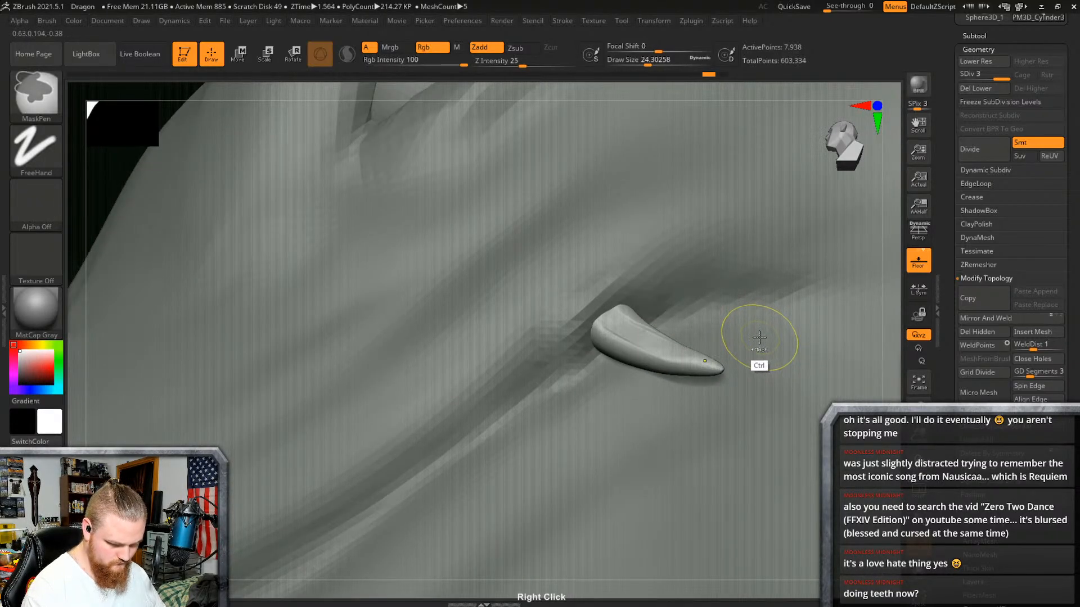
pyautogui.moveTo(747, 338)
pyautogui.mouseDown(button='right')
pyautogui.moveTo(788, 341)
pyautogui.moveTo(718, 354)
pyautogui.moveTo(731, 338)
pyautogui.moveTo(754, 337)
pyautogui.moveTo(717, 313)
pyautogui.moveTo(760, 313)
pyautogui.moveTo(686, 336)
pyautogui.mouseUp(button='right')
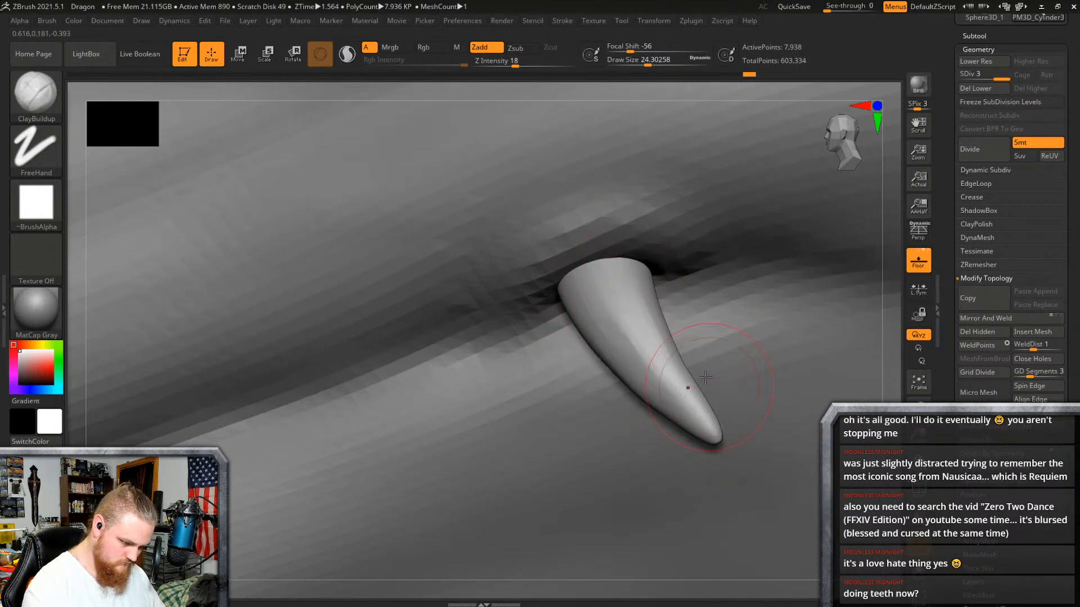
pyautogui.moveTo(705, 377); pyautogui.dragTo(677, 324, button='right')
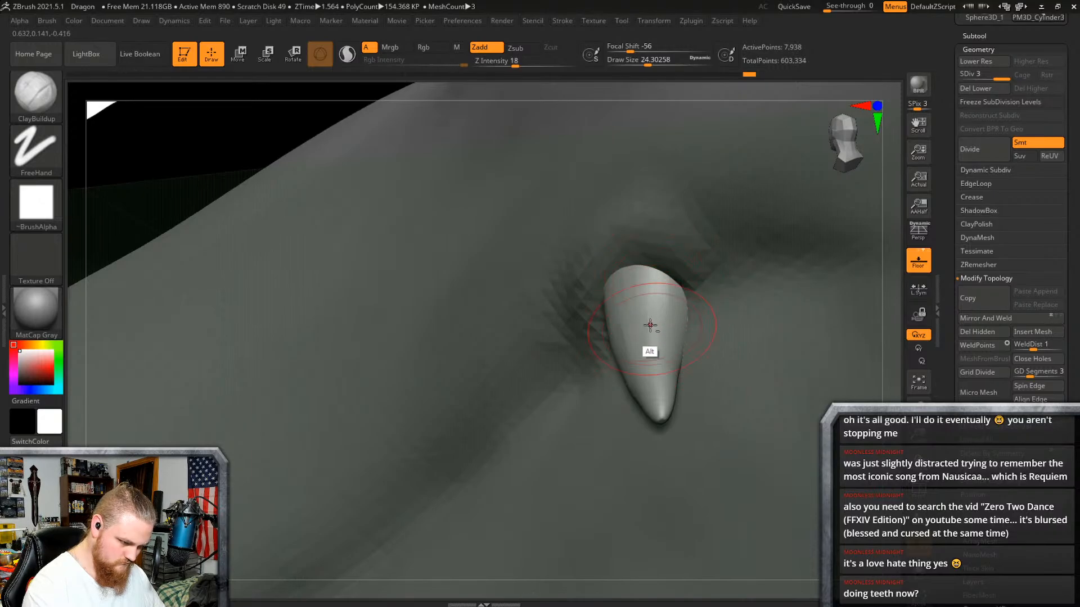
pyautogui.moveTo(647, 303); pyautogui.dragTo(631, 287, button='right')
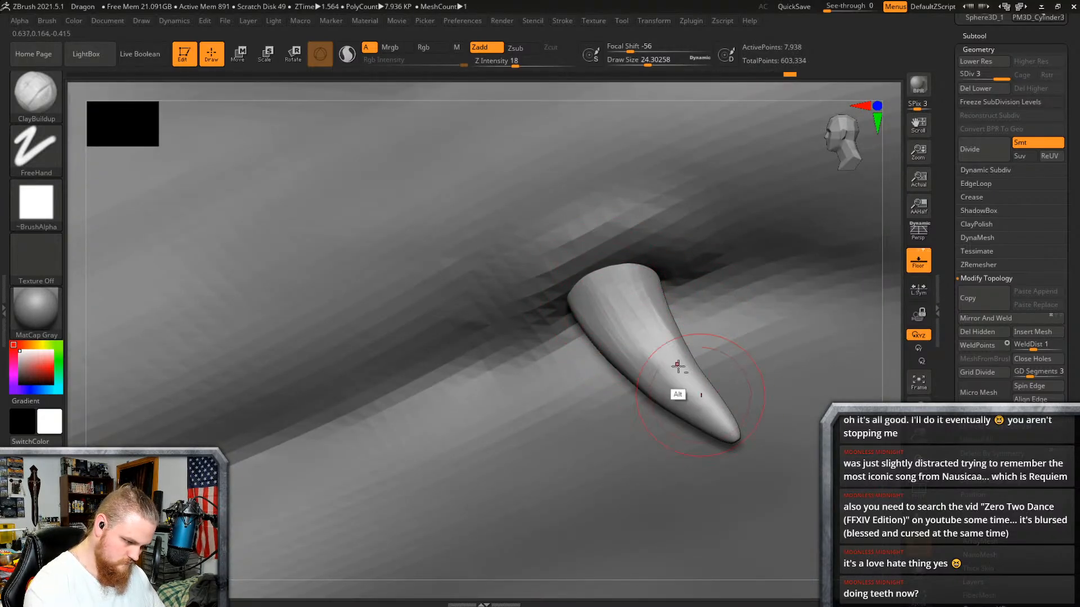
pyautogui.moveTo(675, 247); pyautogui.dragTo(638, 305, button='right')
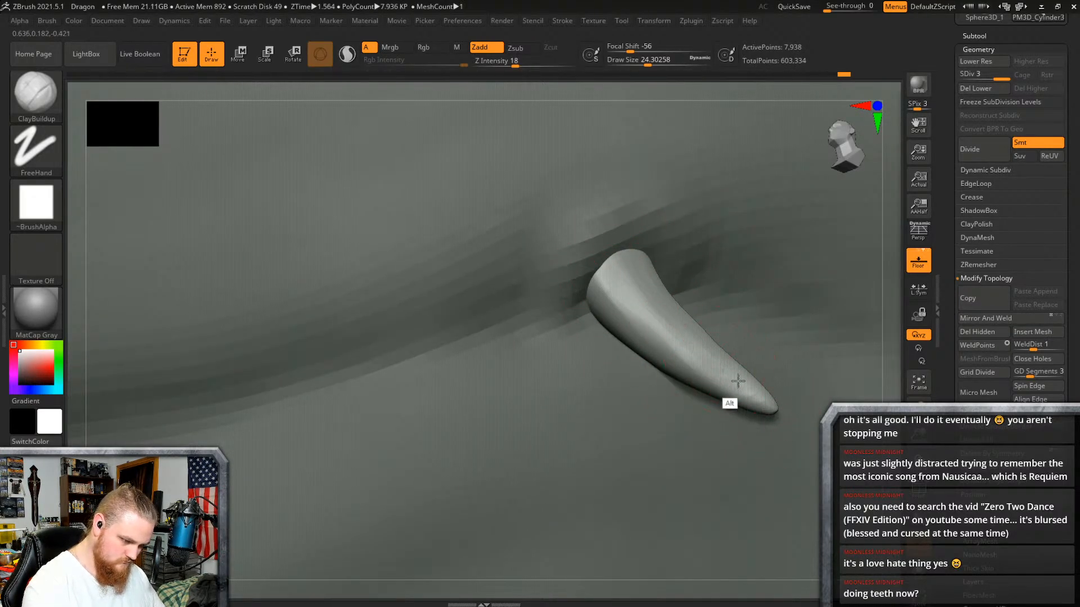
pyautogui.moveTo(738, 381); pyautogui.dragTo(695, 310, button='right')
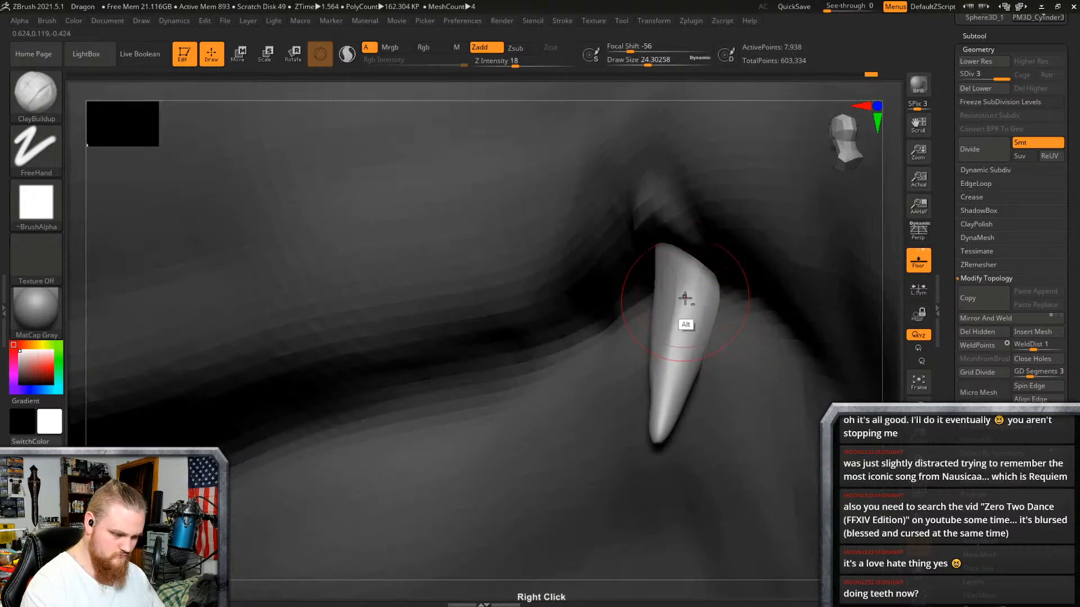
pyautogui.moveTo(659, 419); pyautogui.dragTo(785, 409, button='right')
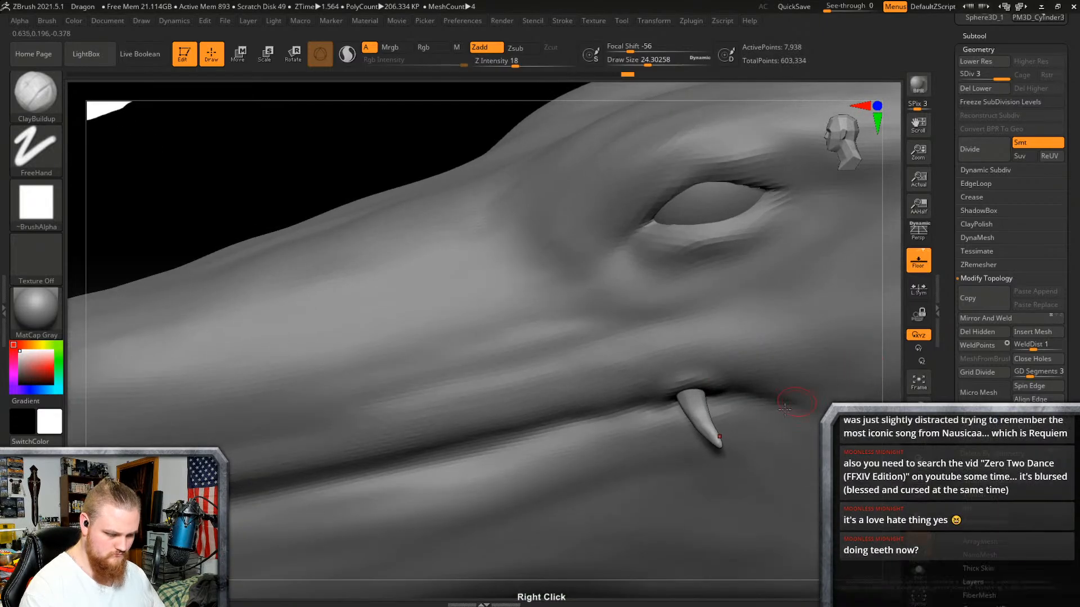
# Step: Duplicate the tooth subtool and move the copy forward along the mouth line toward the snout
pyautogui.press('w')
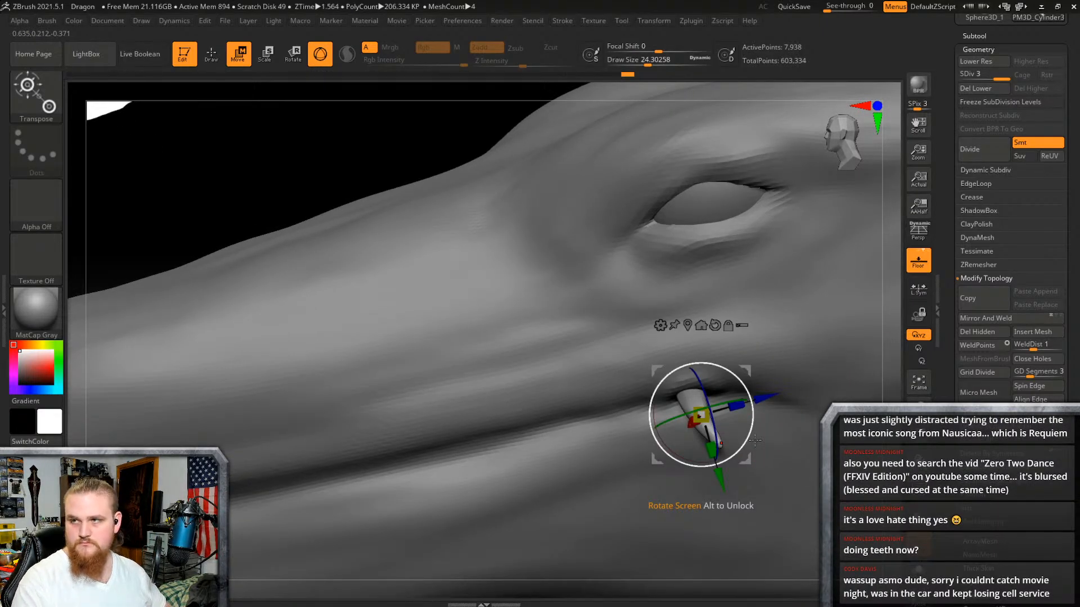
pyautogui.moveTo(755, 440); pyautogui.dragTo(762, 289, button='right')
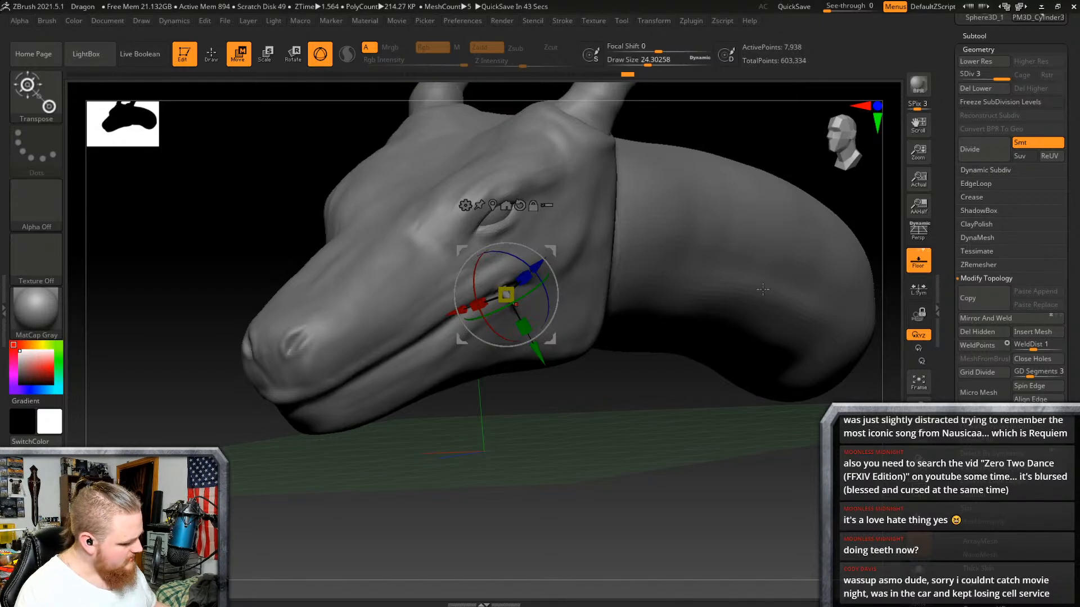
pyautogui.moveTo(762, 289); pyautogui.dragTo(701, 433, button='right')
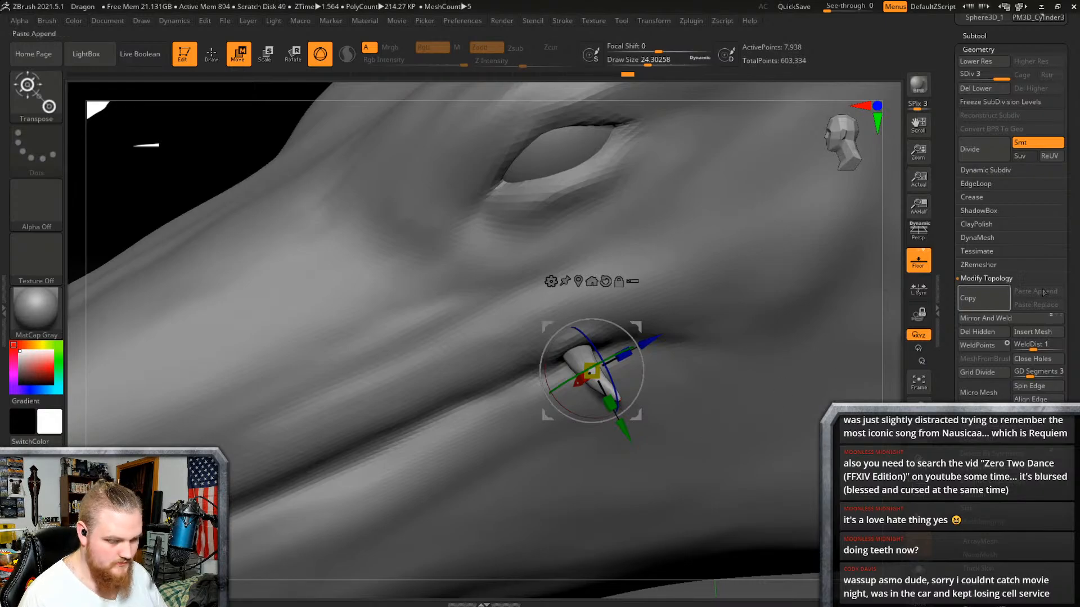
pyautogui.click(974, 35)
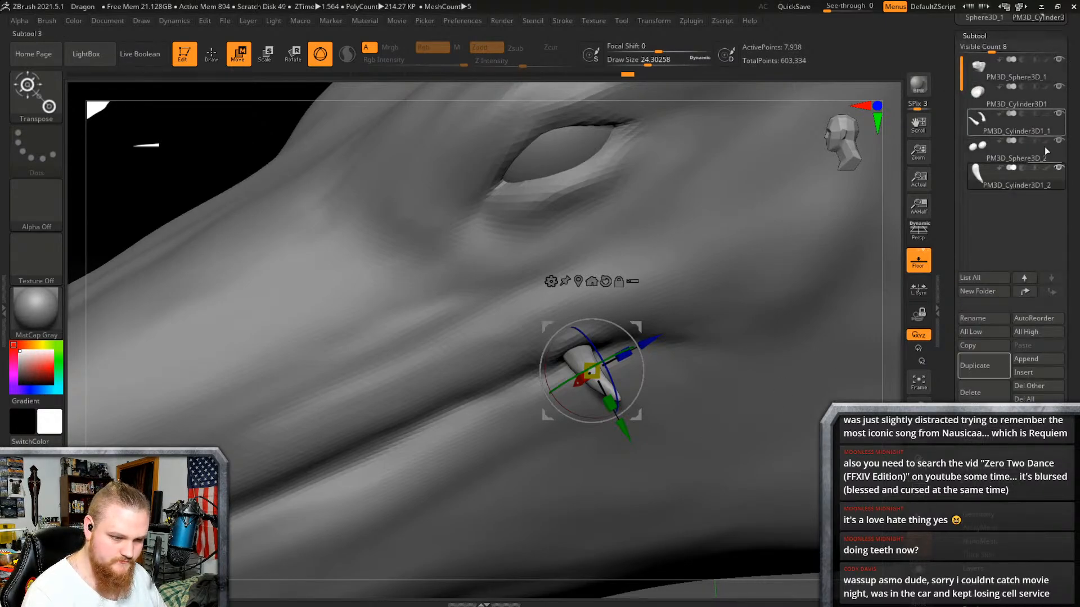
pyautogui.click(985, 367)
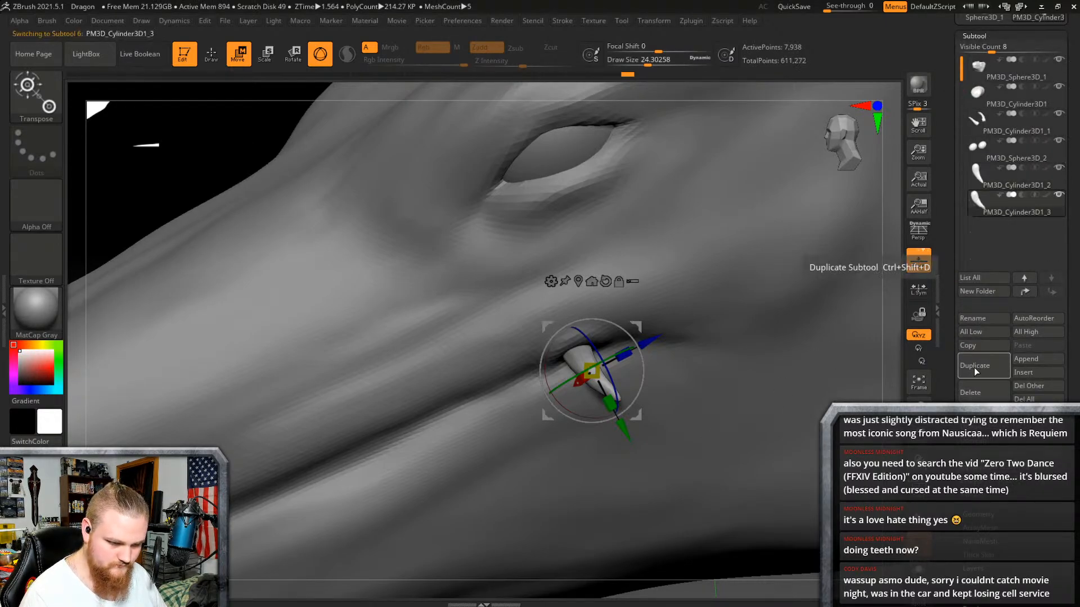
pyautogui.moveTo(657, 339); pyautogui.dragTo(581, 378)
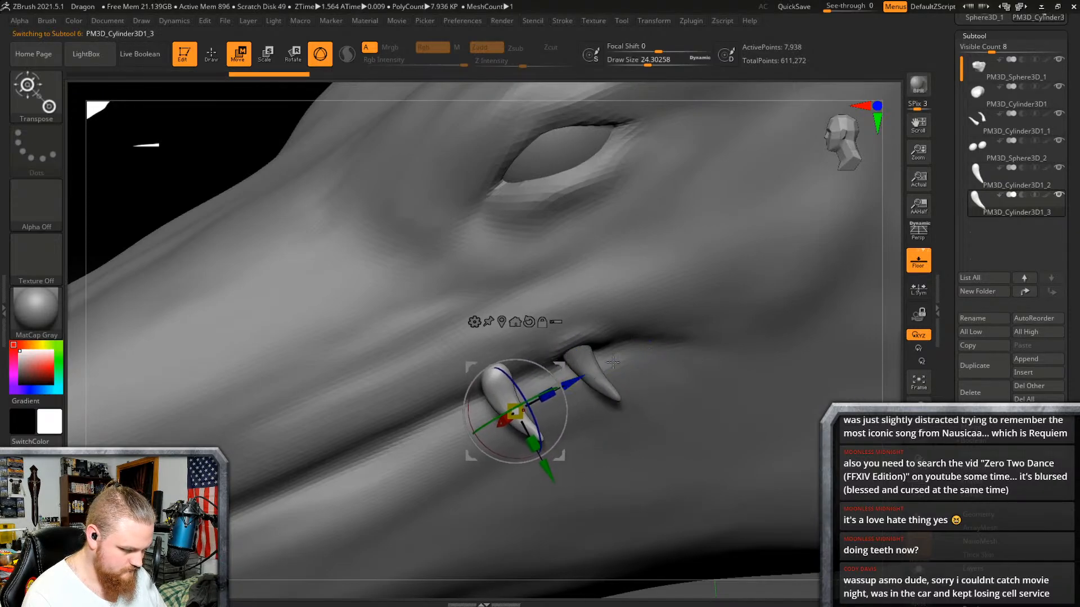
# Step: Seat the duplicate tooth in the mouth line just in front of the original, adjusting its depth and size
pyautogui.moveTo(590, 343); pyautogui.dragTo(653, 355, button='right')
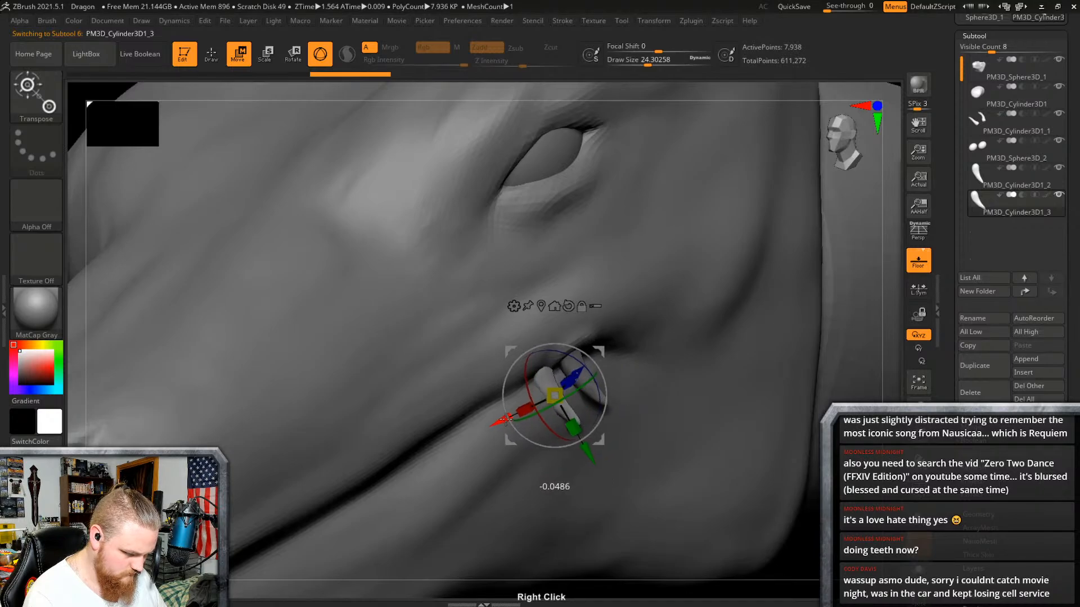
pyautogui.moveTo(585, 366)
pyautogui.mouseDown(button='right')
pyautogui.moveTo(620, 356)
pyautogui.moveTo(640, 270)
pyautogui.moveTo(638, 326)
pyautogui.moveTo(701, 306)
pyautogui.moveTo(524, 422)
pyautogui.moveTo(751, 320)
pyautogui.moveTo(752, 236)
pyautogui.moveTo(736, 270)
pyautogui.moveTo(750, 327)
pyautogui.mouseUp(button='right')
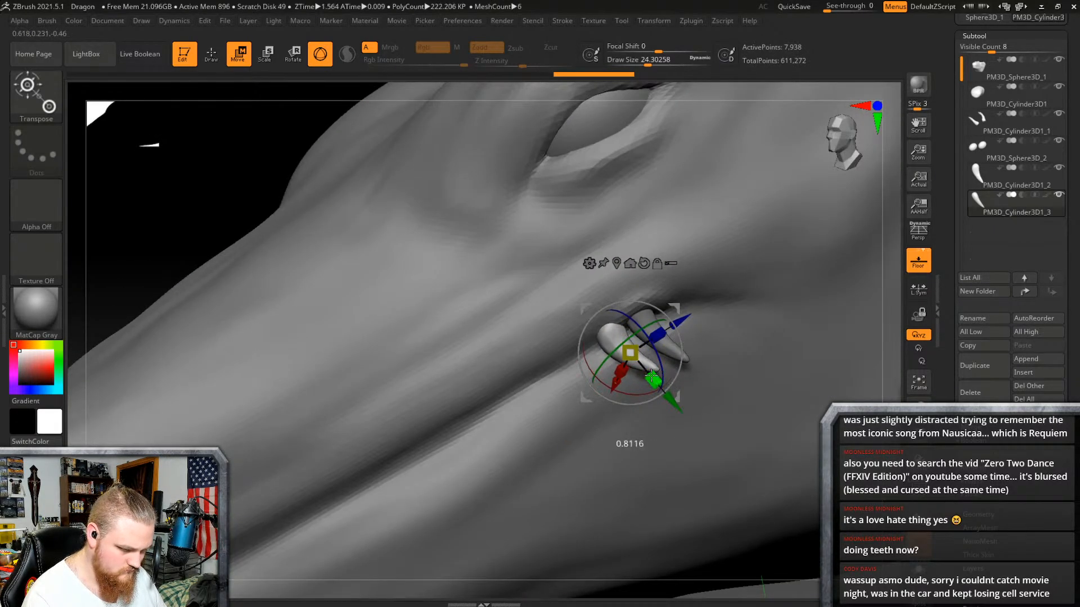
pyautogui.moveTo(653, 380); pyautogui.dragTo(757, 272, button='right')
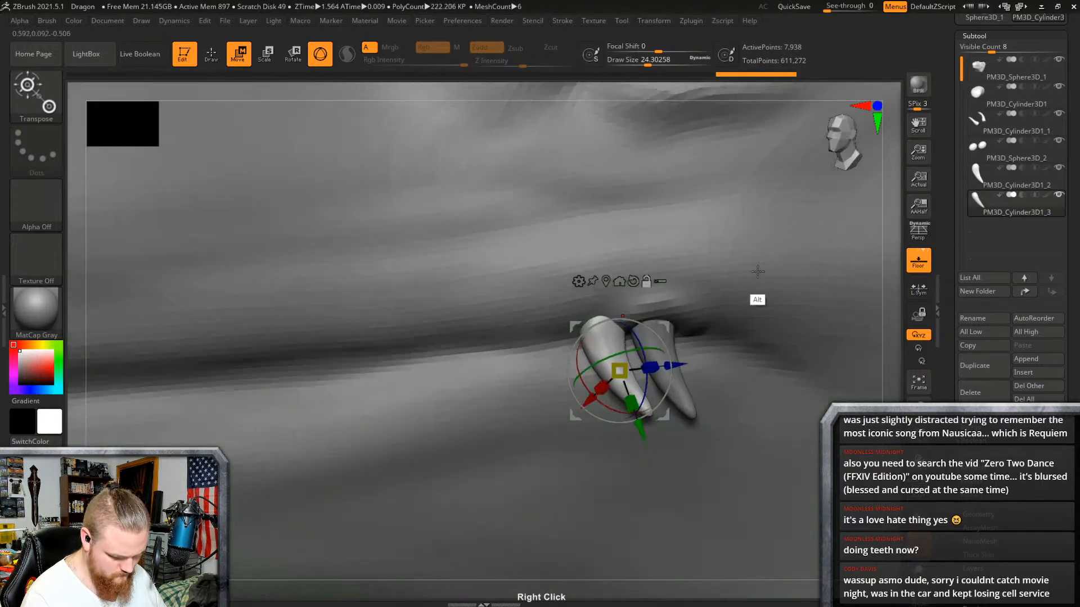
# Step: Build up the upper lip of the head subtool over the front tooth's root with ClayBuildup and smooth it
pyautogui.keyDown('alt'); pyautogui.click(774, 267); pyautogui.keyUp('alt')
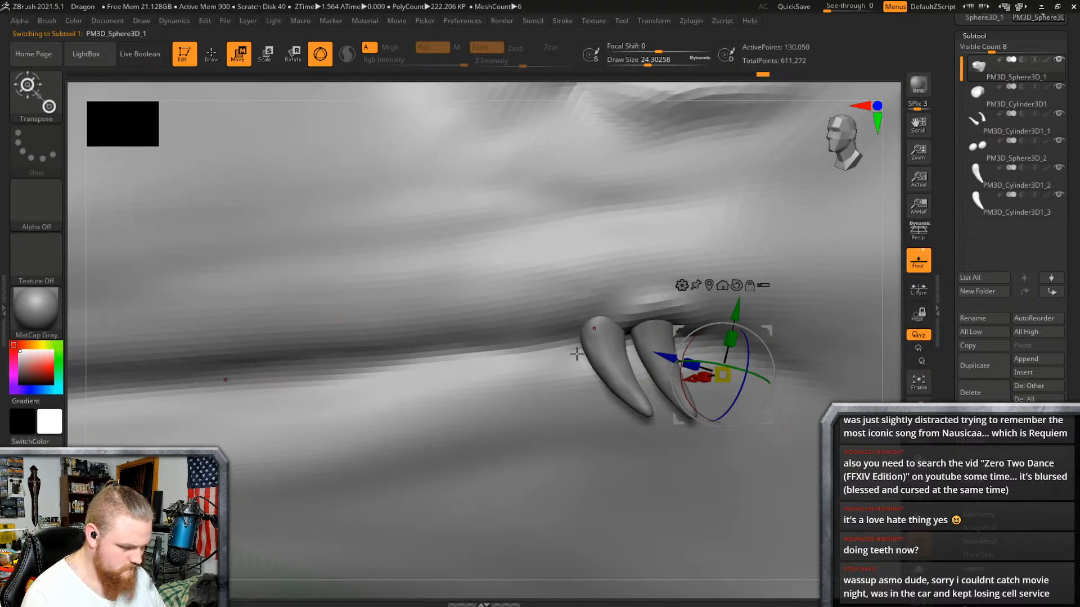
pyautogui.click(211, 53)
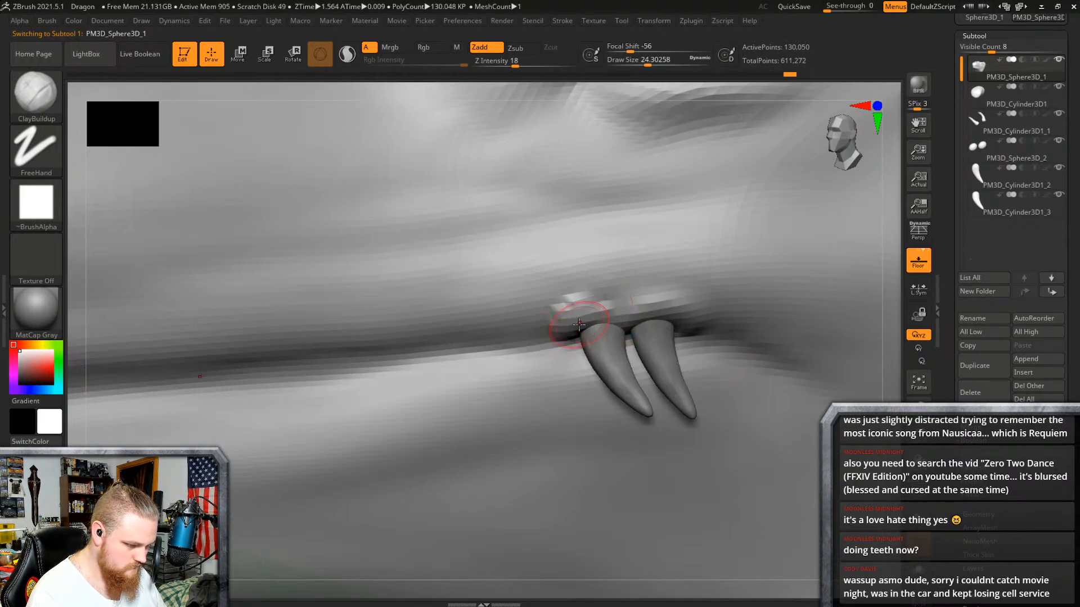
pyautogui.press('shift')
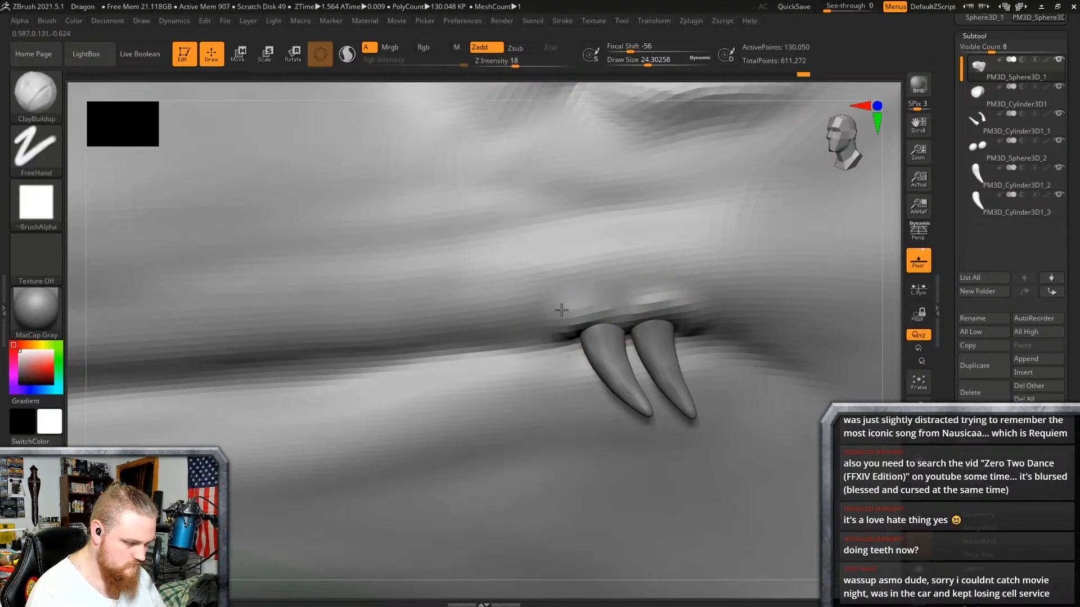
pyautogui.moveTo(562, 337)
pyautogui.mouseDown(button='right')
pyautogui.moveTo(713, 337)
pyautogui.moveTo(666, 286)
pyautogui.mouseUp(button='right')
pyautogui.keyDown('shift'); pyautogui.moveTo(665, 287); pyautogui.dragTo(719, 309); pyautogui.keyUp('shift')
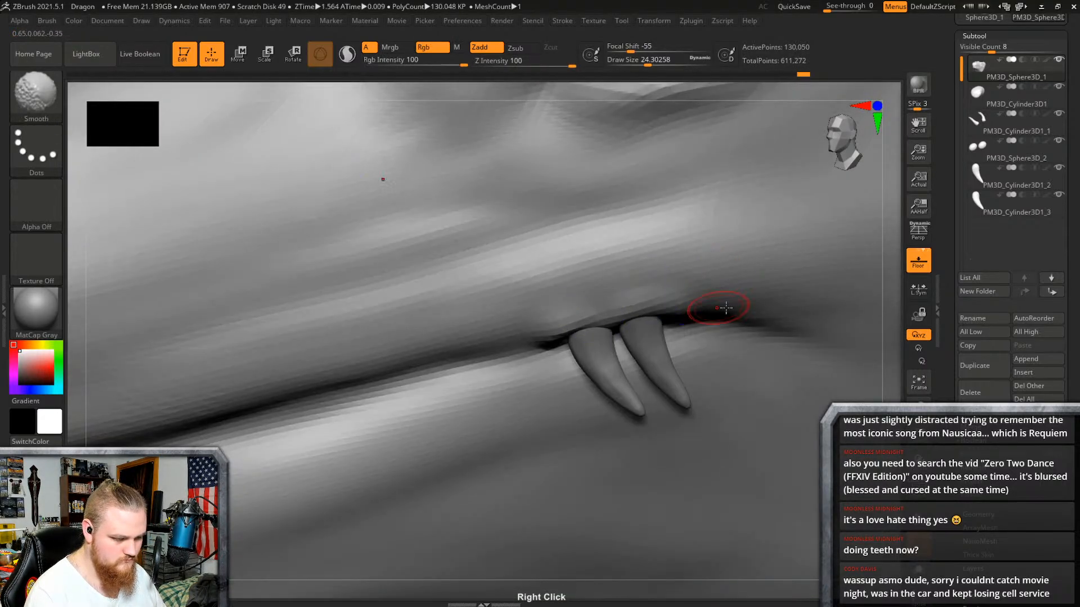
pyautogui.moveTo(720, 309)
pyautogui.mouseDown(button='right')
pyautogui.moveTo(750, 285)
pyautogui.moveTo(649, 292)
pyautogui.moveTo(757, 261)
pyautogui.moveTo(748, 279)
pyautogui.moveTo(696, 269)
pyautogui.moveTo(730, 241)
pyautogui.moveTo(610, 374)
pyautogui.mouseUp(button='right')
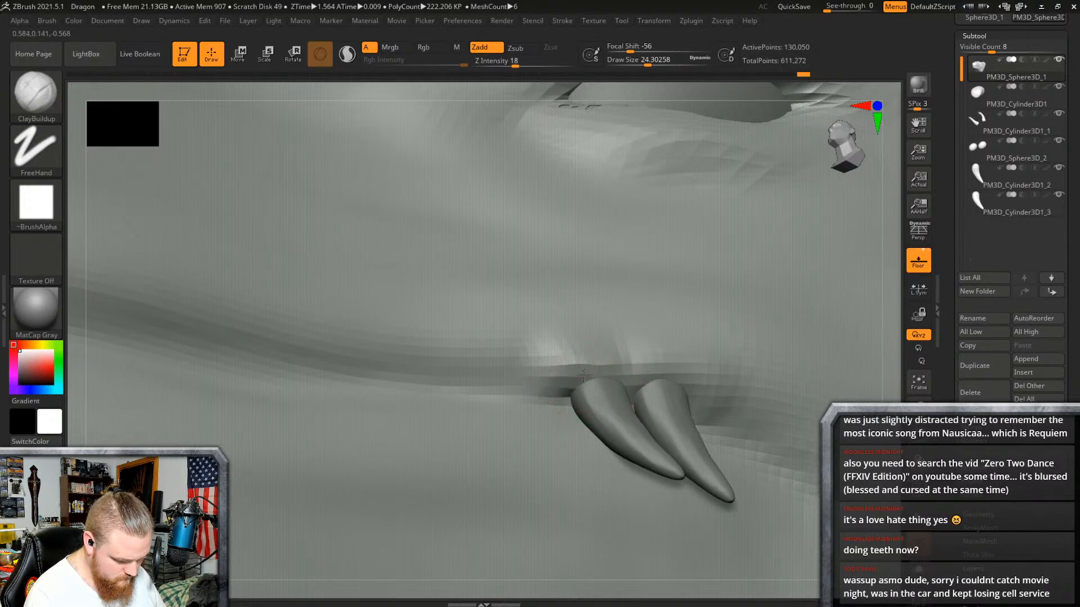
pyautogui.moveTo(585, 376)
pyautogui.mouseDown()
pyautogui.moveTo(630, 371)
pyautogui.moveTo(556, 368)
pyautogui.mouseUp()
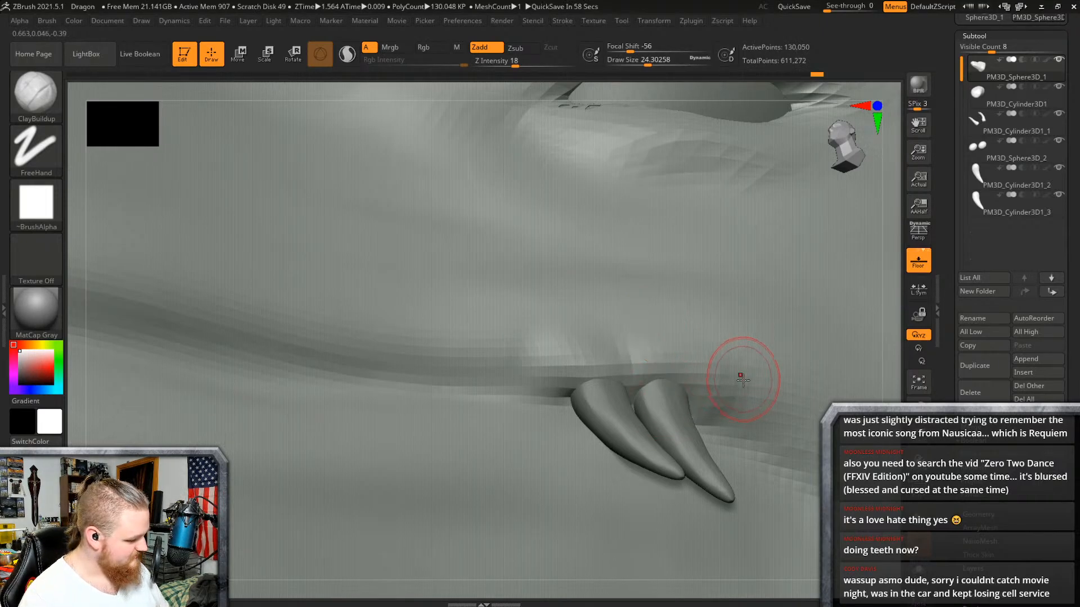
# Step: Carve and smooth the lip between the two tooth roots with ClayBuildup at a draw size of about 19
pyautogui.moveTo(742, 380)
pyautogui.mouseDown(button='right')
pyautogui.moveTo(770, 360)
pyautogui.moveTo(765, 344)
pyautogui.moveTo(753, 367)
pyautogui.mouseUp(button='right')
pyautogui.rightClick(753, 371)
pyautogui.moveTo(755, 373); pyautogui.dragTo(750, 374)
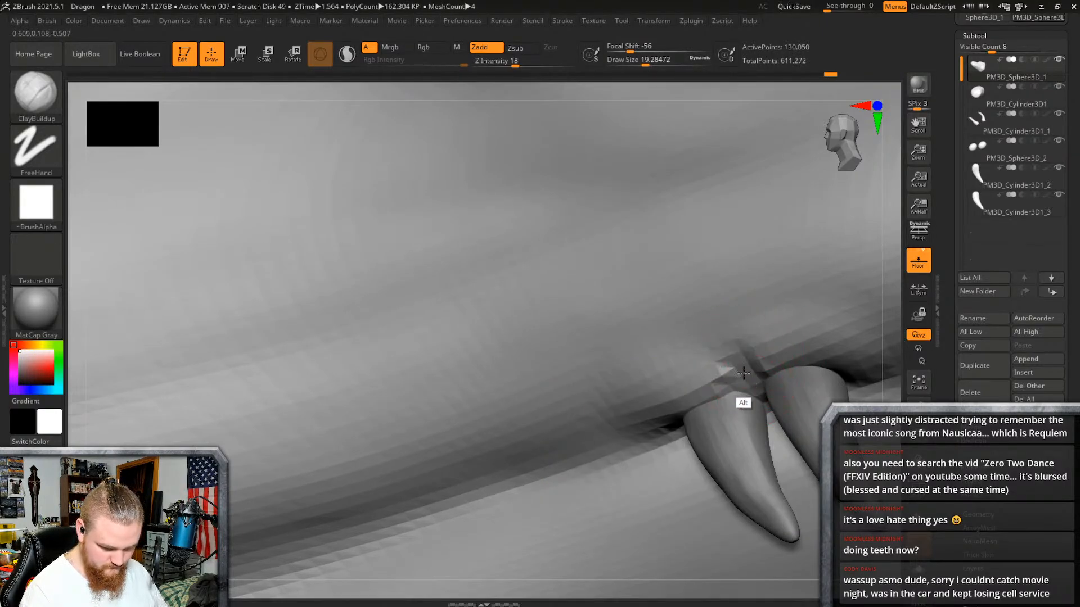
pyautogui.moveTo(743, 374); pyautogui.dragTo(743, 390, button='right')
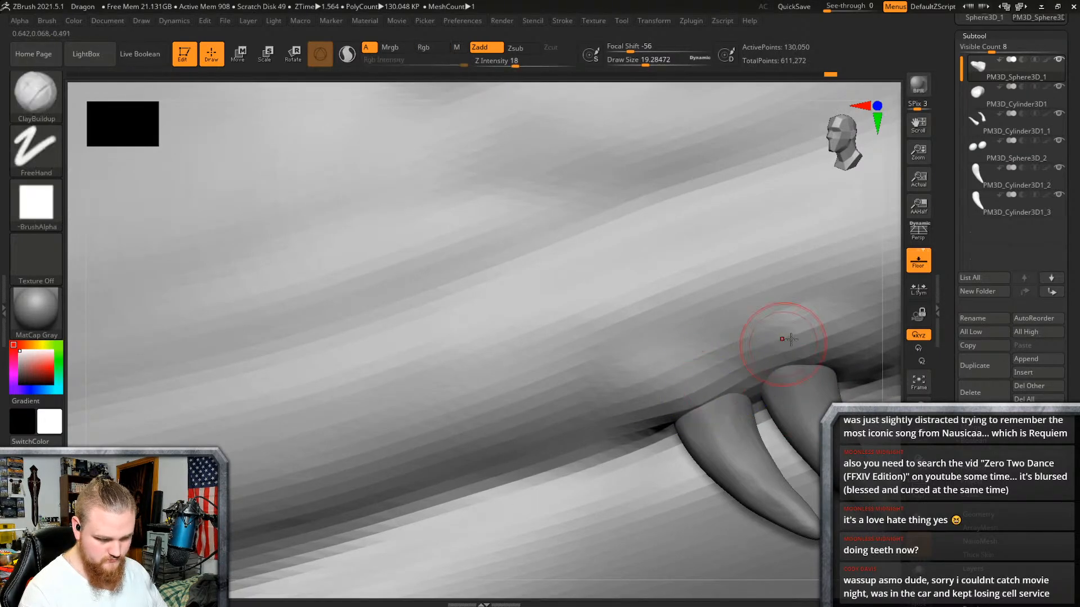
pyautogui.moveTo(823, 359)
pyautogui.mouseDown(button='right')
pyautogui.moveTo(831, 362)
pyautogui.moveTo(804, 372)
pyautogui.moveTo(839, 340)
pyautogui.moveTo(817, 371)
pyautogui.moveTo(815, 315)
pyautogui.moveTo(709, 308)
pyautogui.moveTo(735, 301)
pyautogui.moveTo(730, 272)
pyautogui.moveTo(779, 289)
pyautogui.moveTo(771, 360)
pyautogui.moveTo(818, 288)
pyautogui.mouseUp(button='right')
pyautogui.press('shift')
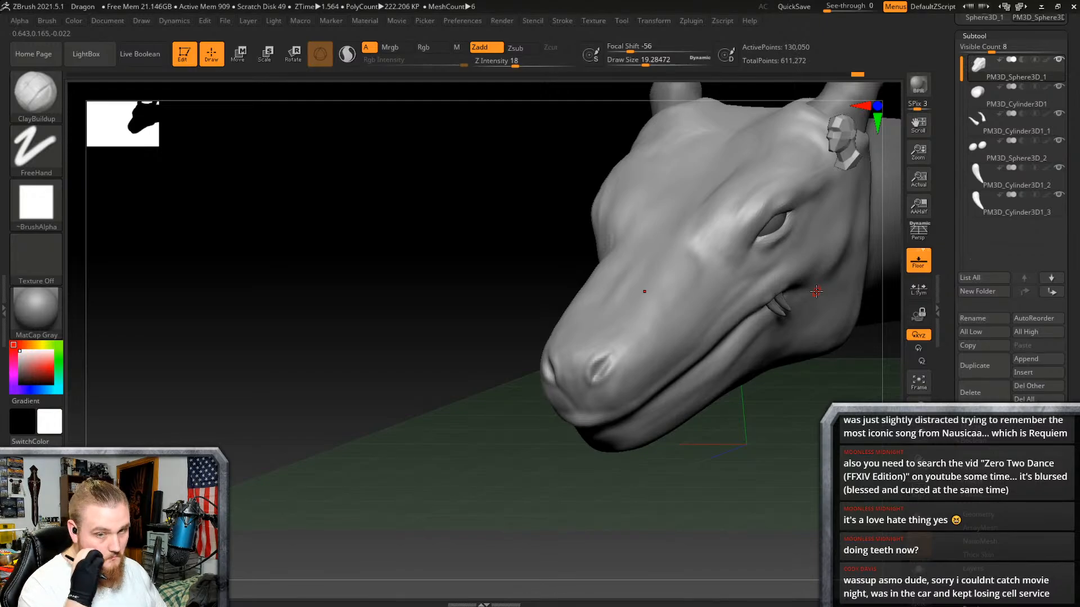
# Step: Select the front tooth subtool in the mouth line and duplicate it
pyautogui.moveTo(811, 371); pyautogui.dragTo(500, 448, button='right')
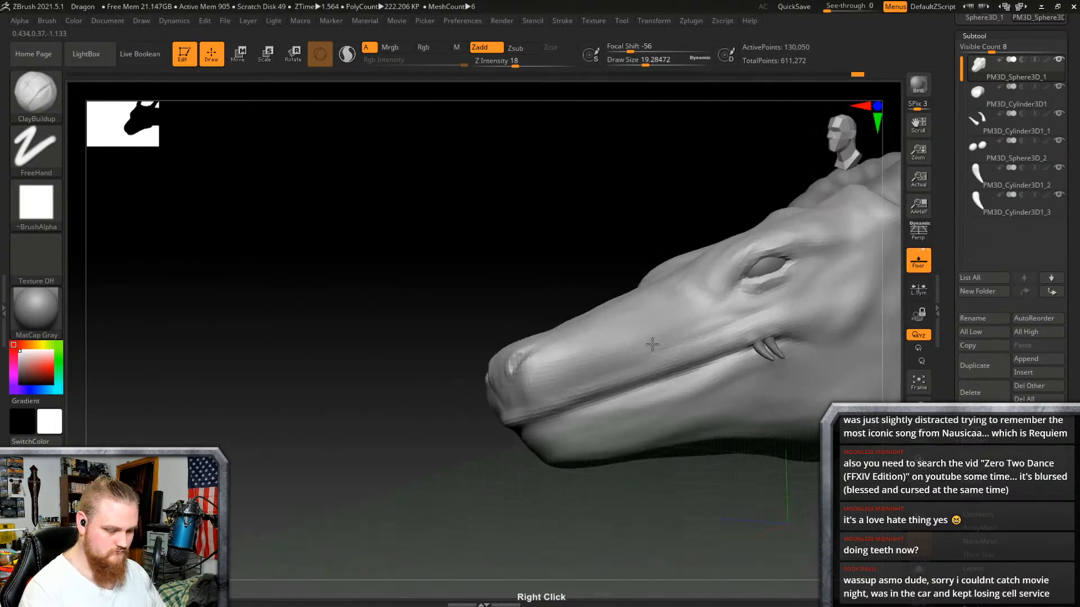
pyautogui.moveTo(737, 367)
pyautogui.mouseDown(button='right')
pyautogui.moveTo(754, 393)
pyautogui.moveTo(741, 396)
pyautogui.moveTo(703, 349)
pyautogui.moveTo(743, 365)
pyautogui.moveTo(692, 374)
pyautogui.moveTo(755, 377)
pyautogui.moveTo(743, 367)
pyautogui.mouseUp(button='right')
pyautogui.keyDown('alt'); pyautogui.click(733, 325); pyautogui.keyUp('alt')
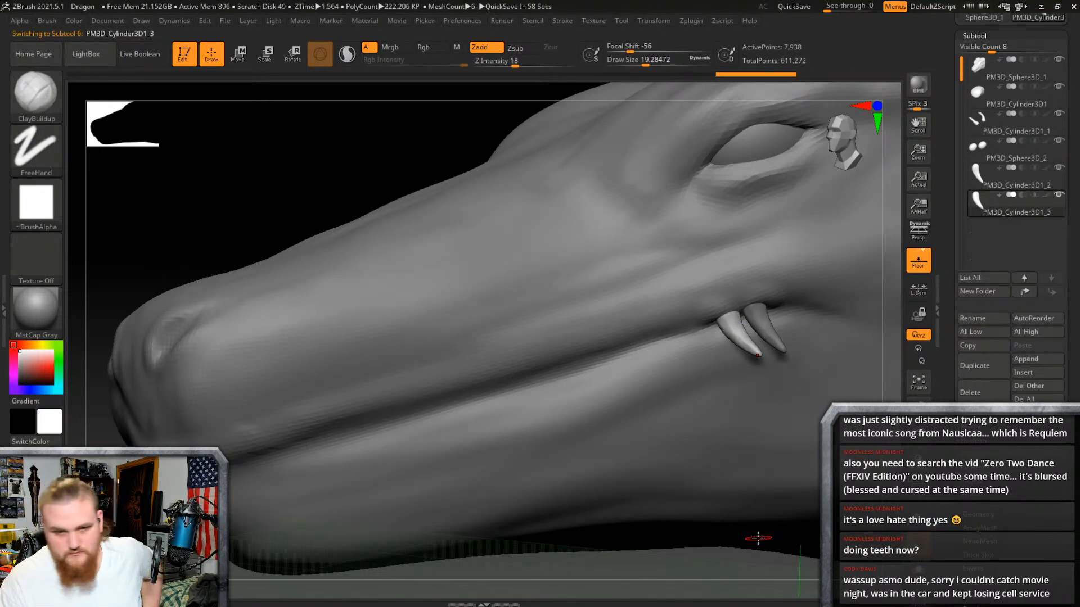
pyautogui.keyDown('alt'); pyautogui.moveTo(677, 375); pyautogui.dragTo(783, 310, button='right'); pyautogui.keyUp('alt')
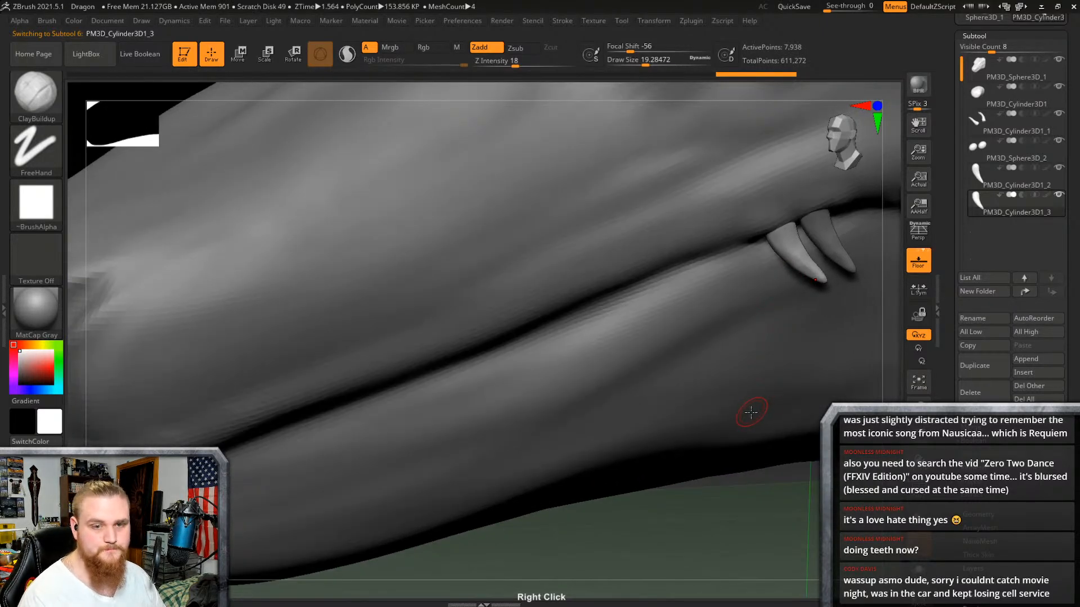
pyautogui.moveTo(781, 391)
pyautogui.keyDown('alt'); pyautogui.mouseDown(button='right')
pyautogui.moveTo(871, 382)
pyautogui.moveTo(776, 384)
pyautogui.mouseUp(button='right'); pyautogui.keyUp('alt')
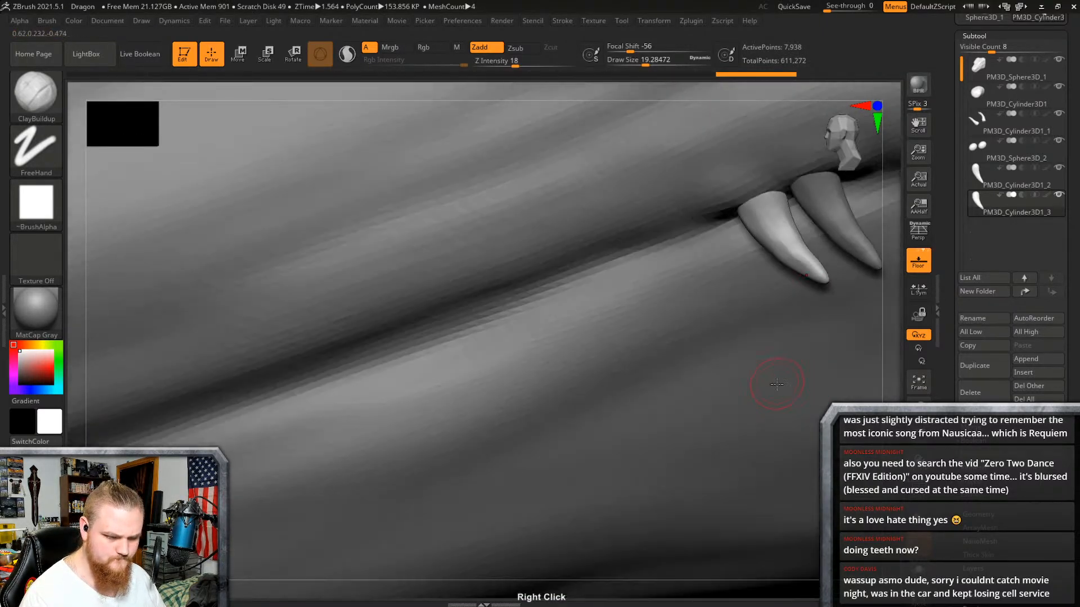
pyautogui.press('w')
pyautogui.moveTo(818, 414); pyautogui.dragTo(794, 407, button='right')
pyautogui.click(973, 367)
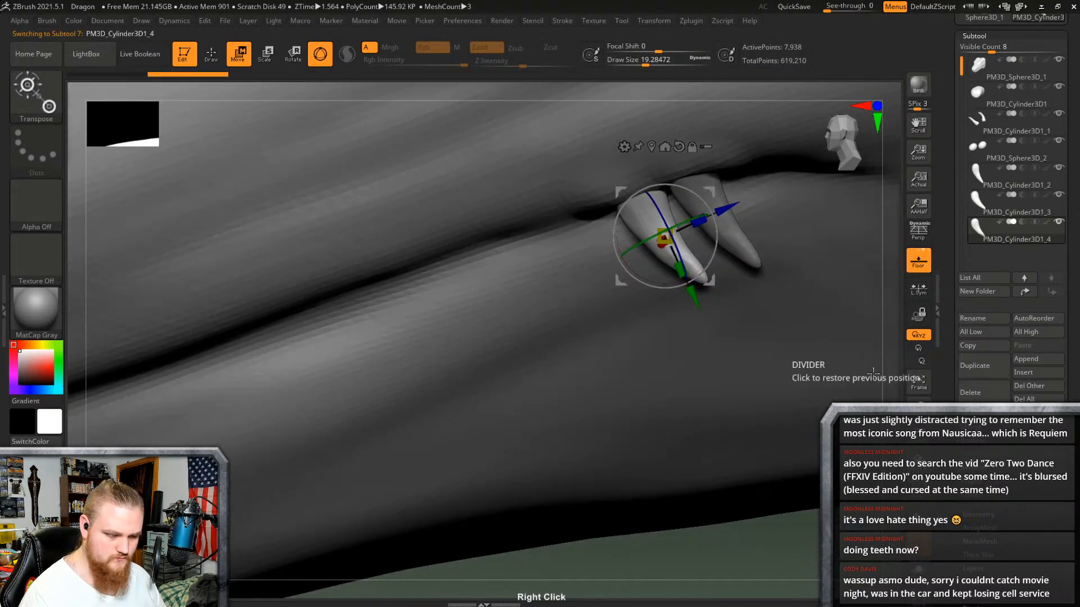
# Step: Shrink the duplicated tooth and move it back along the mouth line behind the two existing teeth
pyautogui.keyDown('alt'); pyautogui.moveTo(742, 344); pyautogui.dragTo(817, 396, button='right'); pyautogui.keyUp('alt')
pyautogui.moveTo(805, 253); pyautogui.dragTo(642, 330)
pyautogui.moveTo(642, 329); pyautogui.dragTo(614, 348, button='right')
pyautogui.moveTo(589, 356); pyautogui.dragTo(579, 365)
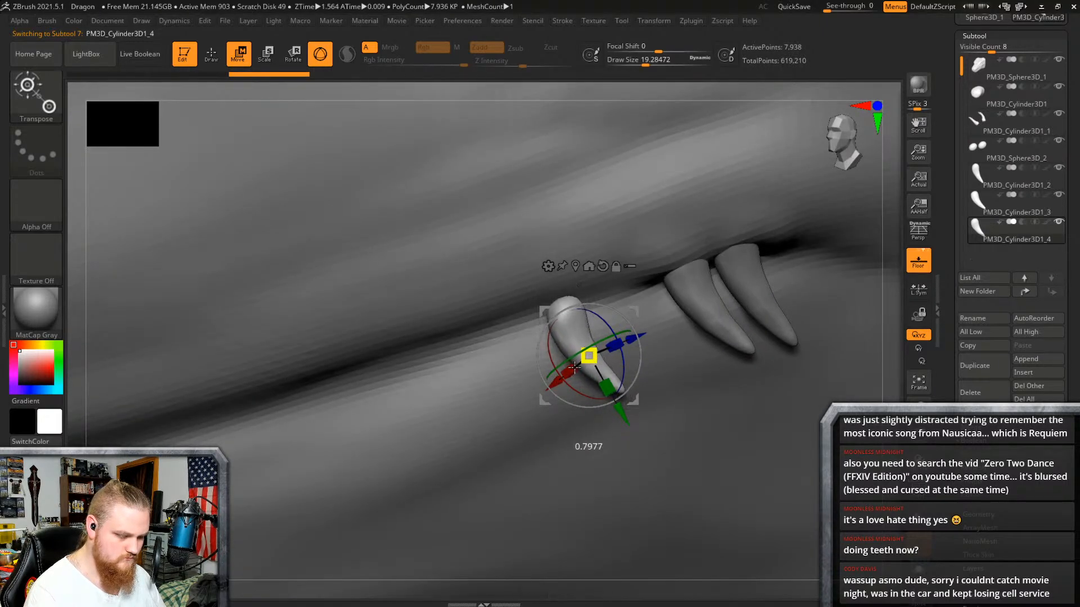
pyautogui.moveTo(630, 352); pyautogui.dragTo(675, 354, button='right')
pyautogui.moveTo(664, 356)
pyautogui.mouseDown()
pyautogui.moveTo(673, 350)
pyautogui.moveTo(660, 358)
pyautogui.mouseUp()
pyautogui.moveTo(725, 335); pyautogui.dragTo(878, 270)
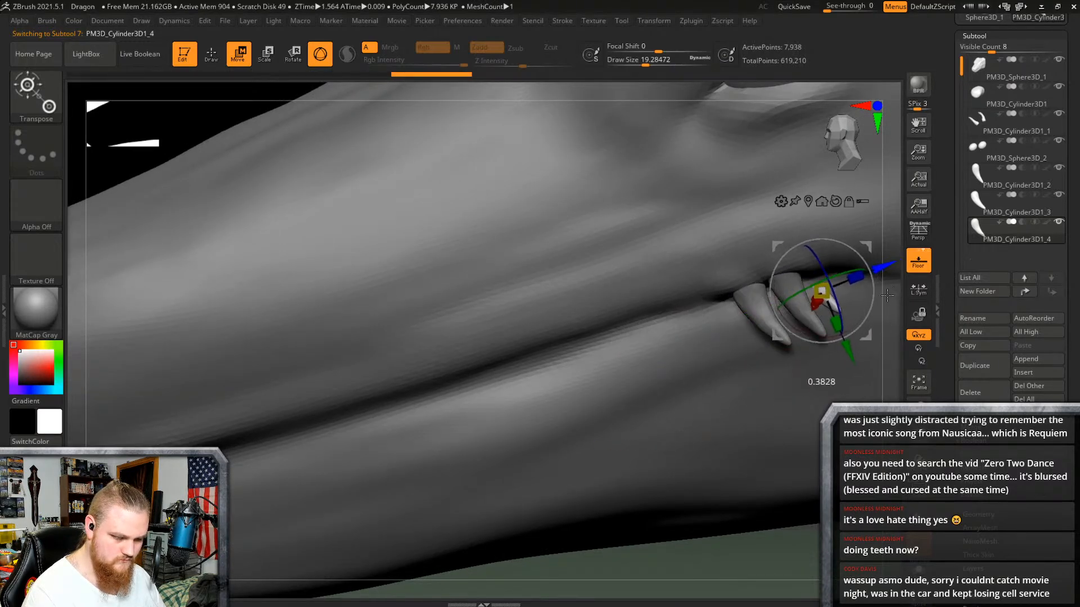
# Step: Seat the small third tooth in the corner of the mouth, adjusting its rotation and depth to follow the lip
pyautogui.keyDown('alt'); pyautogui.moveTo(841, 307); pyautogui.dragTo(675, 368, button='right'); pyautogui.keyUp('alt')
pyautogui.moveTo(711, 355)
pyautogui.mouseDown()
pyautogui.moveTo(672, 350)
pyautogui.moveTo(709, 352)
pyautogui.mouseUp()
pyautogui.moveTo(478, 394); pyautogui.dragTo(753, 320, button='right')
pyautogui.moveTo(669, 325); pyautogui.dragTo(673, 331)
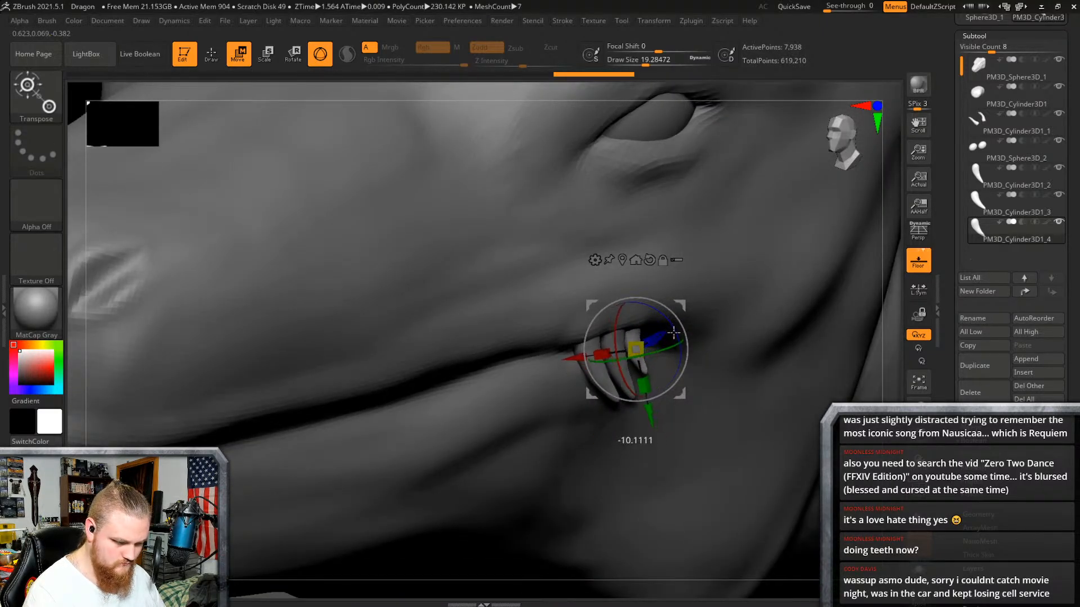
pyautogui.moveTo(673, 332); pyautogui.dragTo(687, 349, button='right')
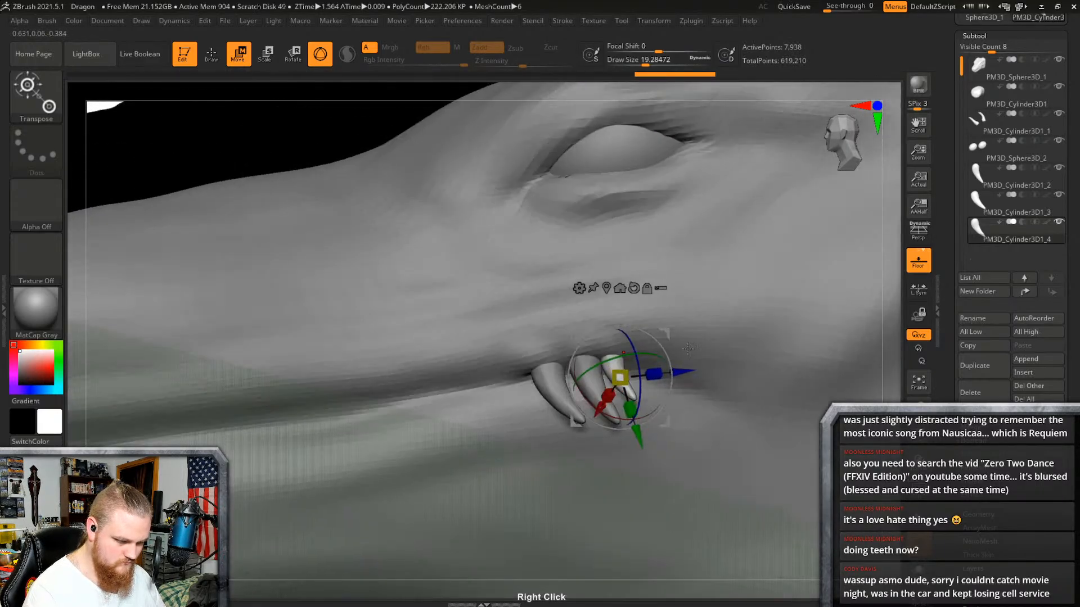
pyautogui.keyDown('ctrl'); pyautogui.moveTo(680, 371); pyautogui.dragTo(702, 370); pyautogui.keyUp('ctrl')
pyautogui.moveTo(702, 369); pyautogui.dragTo(682, 357, button='right')
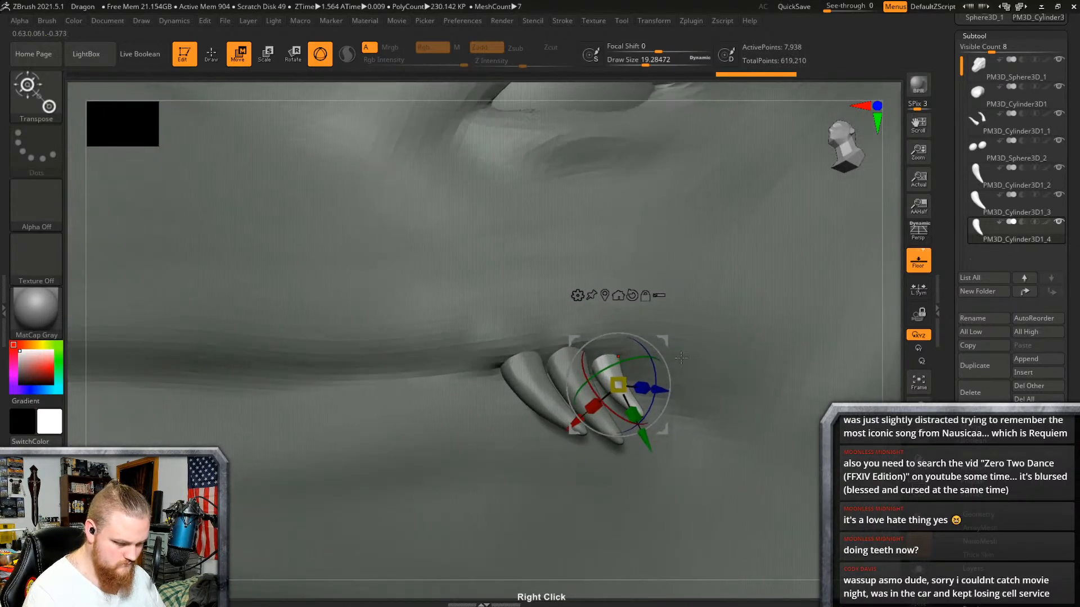
pyautogui.moveTo(653, 367); pyautogui.dragTo(654, 370)
pyautogui.moveTo(654, 369); pyautogui.dragTo(725, 362, button='right')
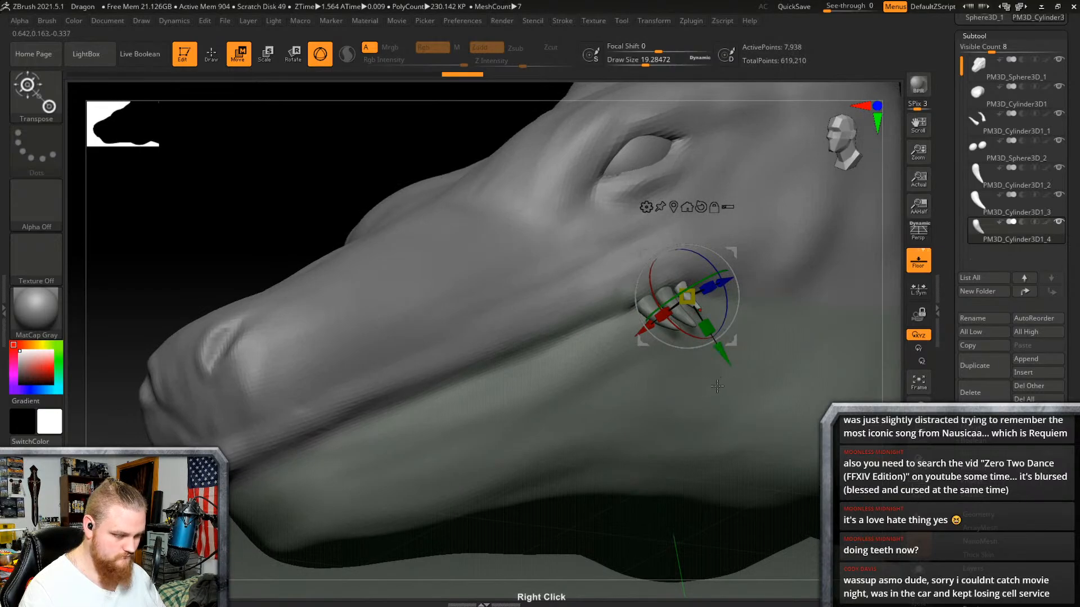
# Step: Duplicate the foremost tooth and move the copy forward along the mouth line toward the snout
pyautogui.press('q')
pyautogui.keyDown('alt'); pyautogui.click(652, 313); pyautogui.keyUp('alt')
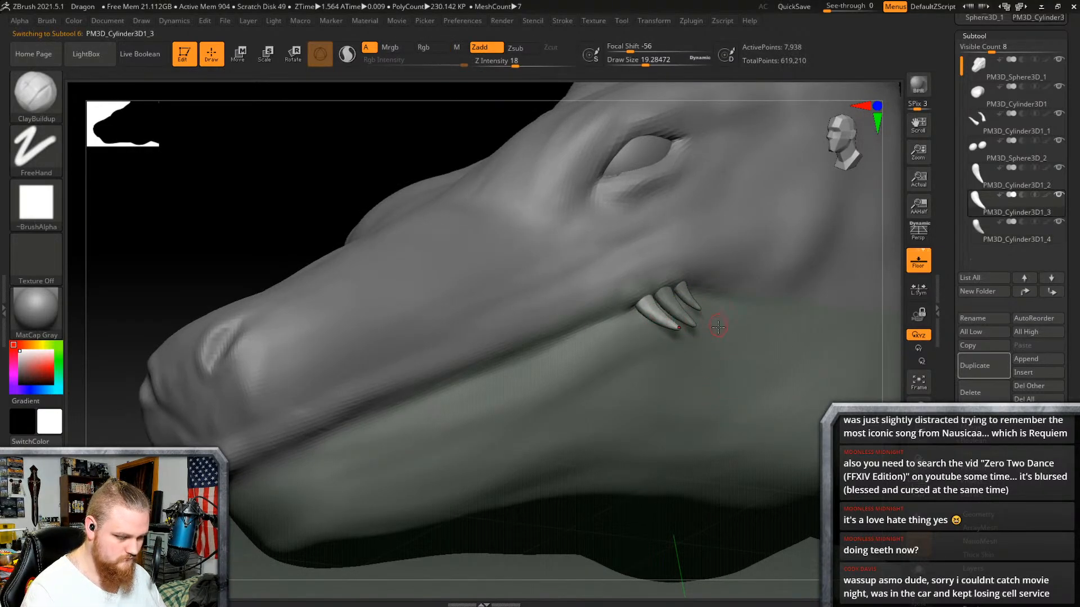
pyautogui.moveTo(717, 328); pyautogui.dragTo(695, 376, button='right')
pyautogui.press('w')
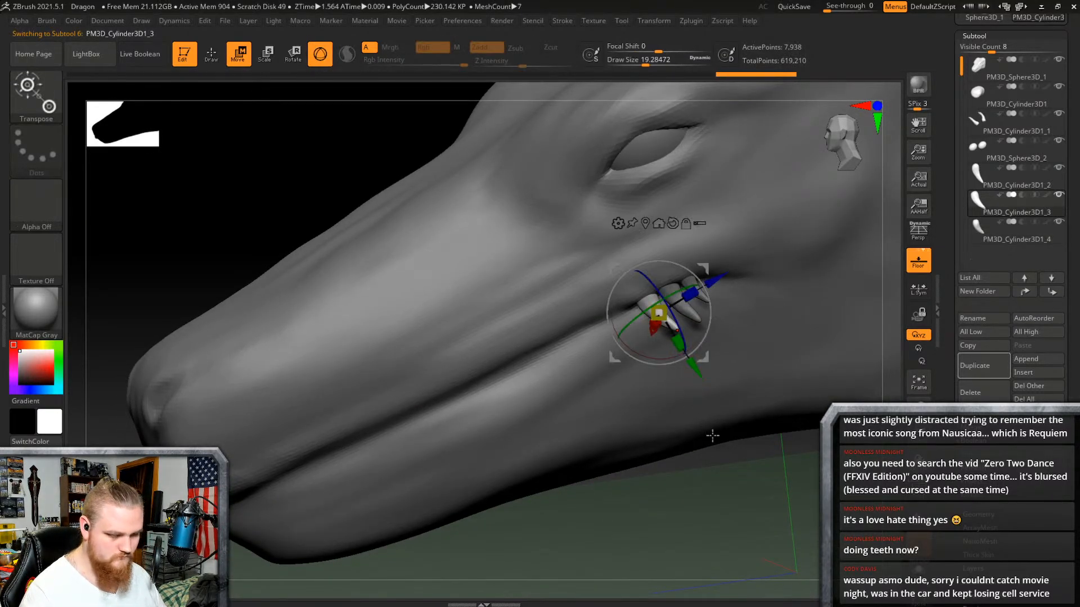
pyautogui.click(974, 366)
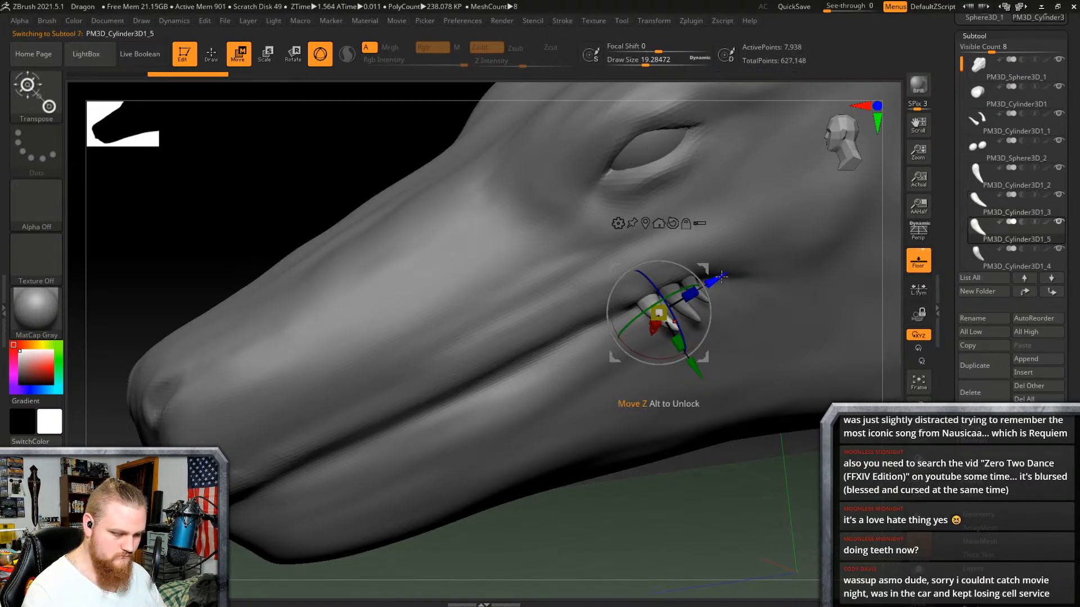
pyautogui.moveTo(721, 279); pyautogui.dragTo(625, 341)
pyautogui.moveTo(675, 329); pyautogui.dragTo(661, 383, button='right')
# Step: Merge the original tooth subtool down with the tooth directly in front of it
pyautogui.keyDown('alt'); pyautogui.click(640, 344); pyautogui.keyUp('alt')
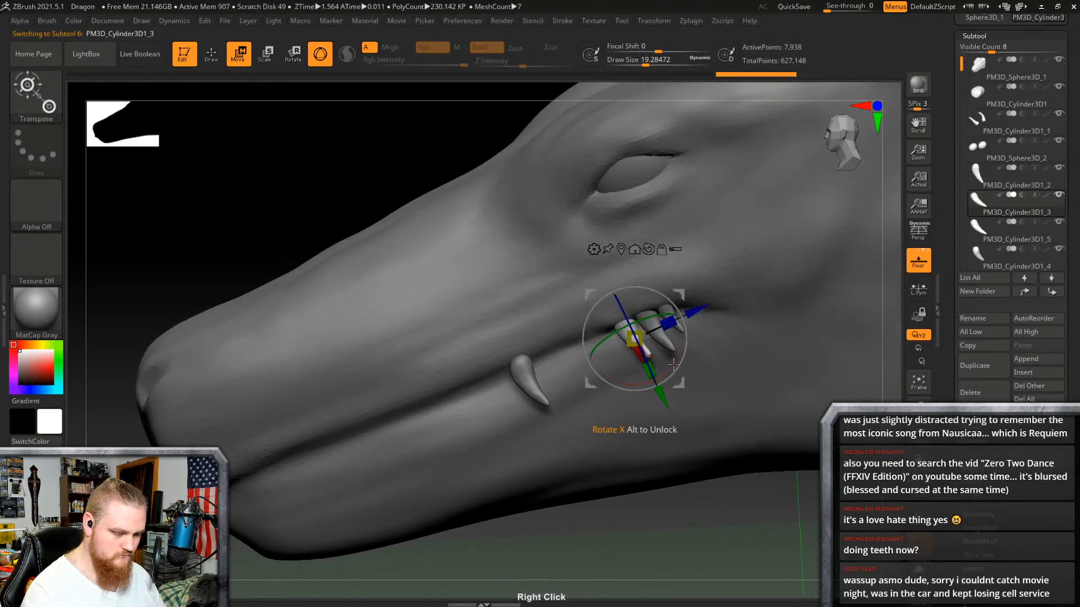
pyautogui.click(992, 181)
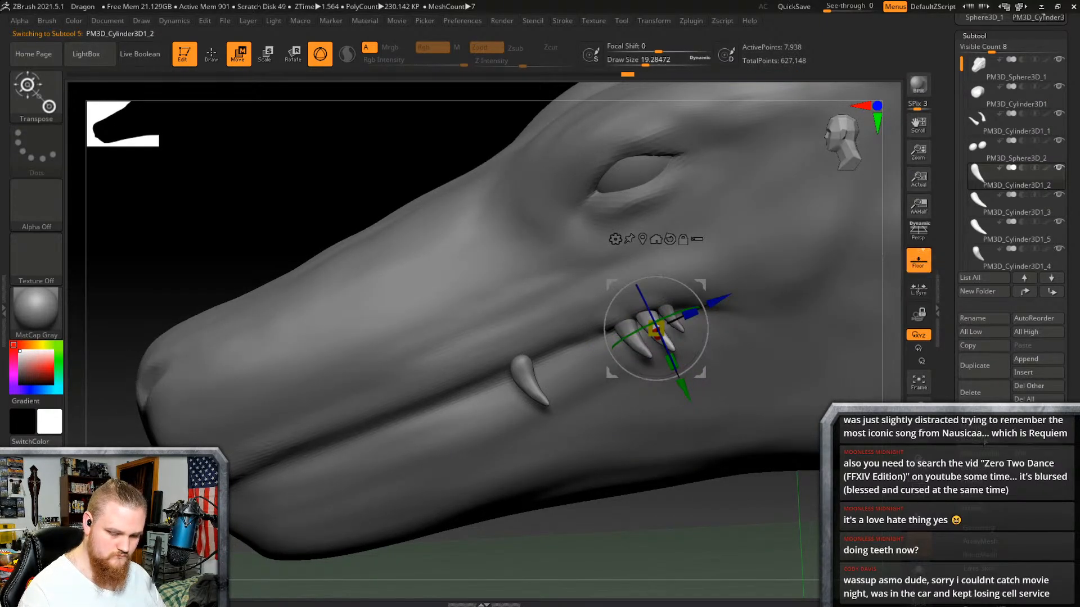
pyautogui.click(984, 442)
pyautogui.press('Return')
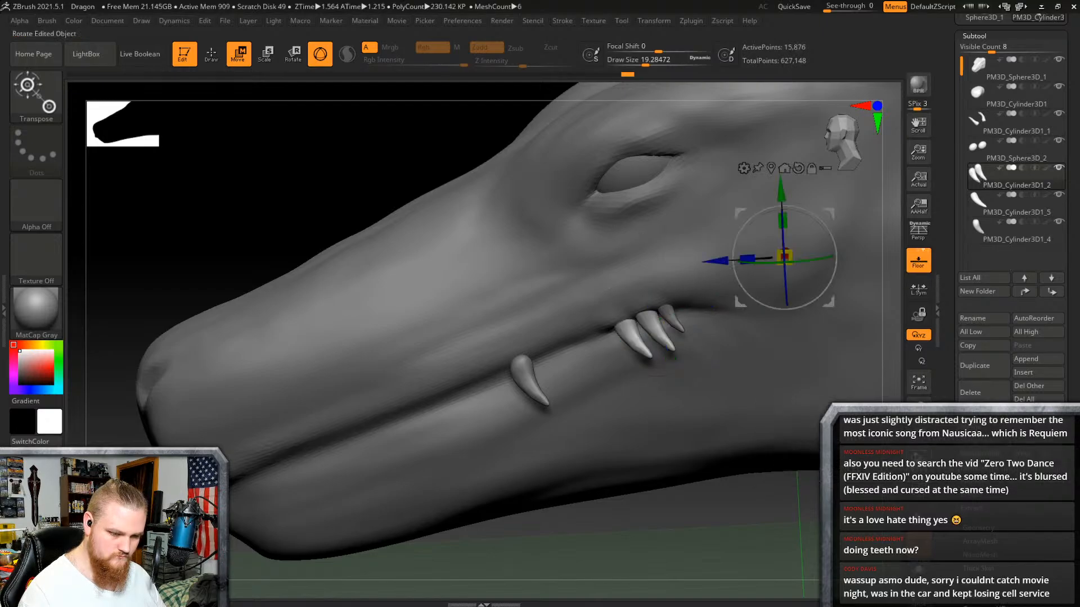
# Step: Try merging the forward tooth copy into the merged teeth subtool and undo the merges
pyautogui.click(986, 444)
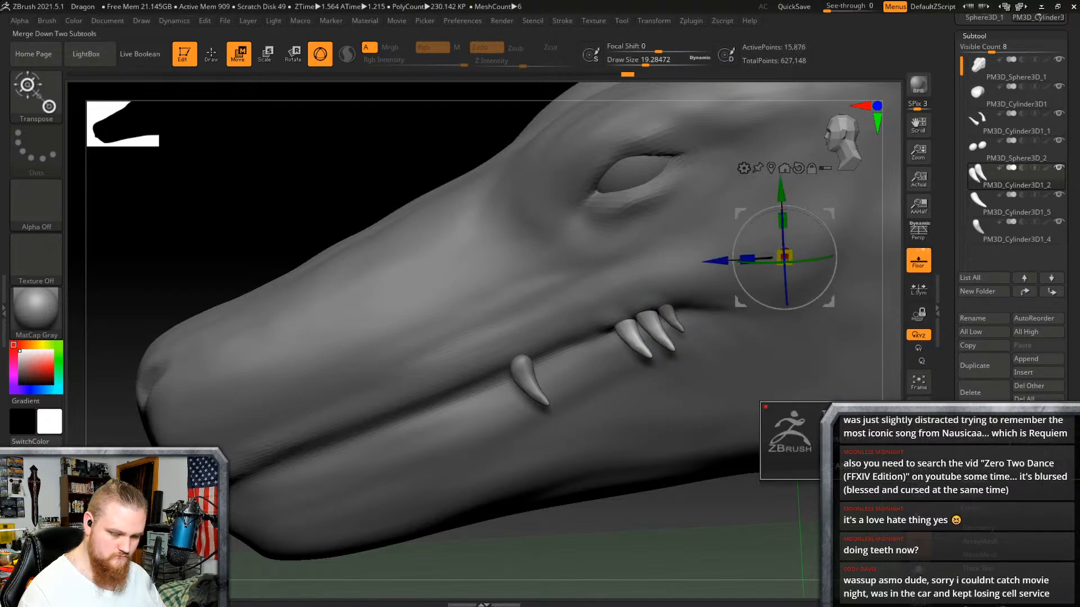
pyautogui.press('Return')
pyautogui.hotkey('ctrl', 'z')
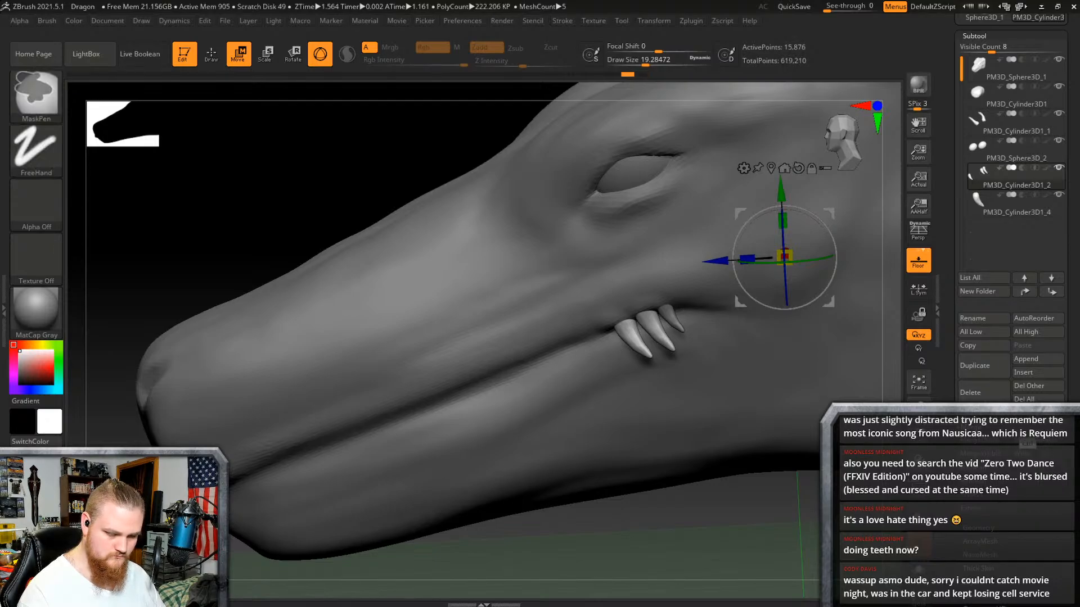
pyautogui.hotkey('ctrl', 'z')
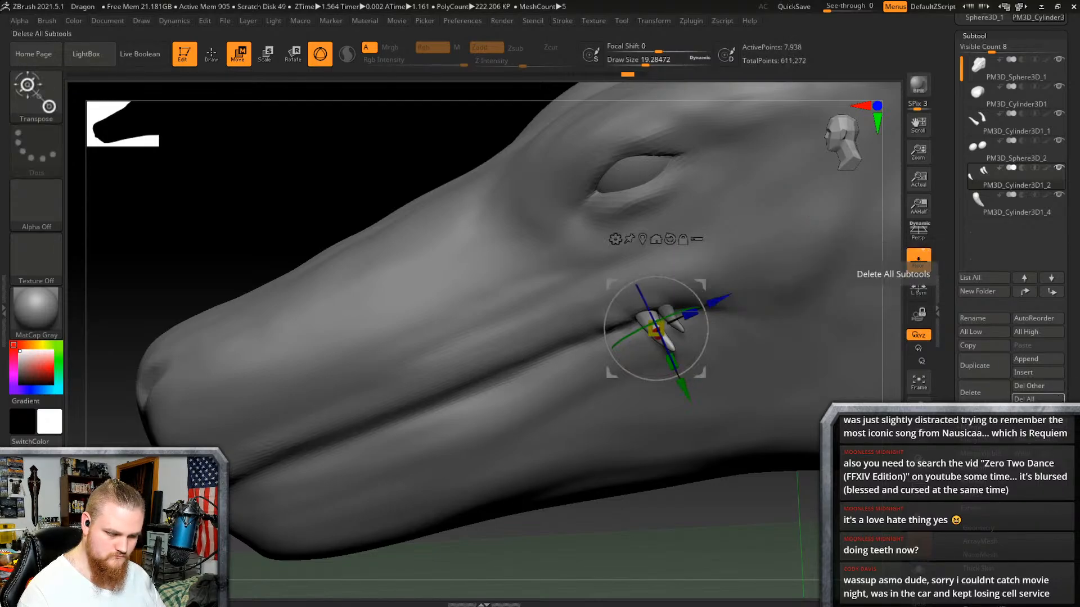
# Step: Redo the two undone tooth merges from the tool's edit history
pyautogui.click(226, 21)
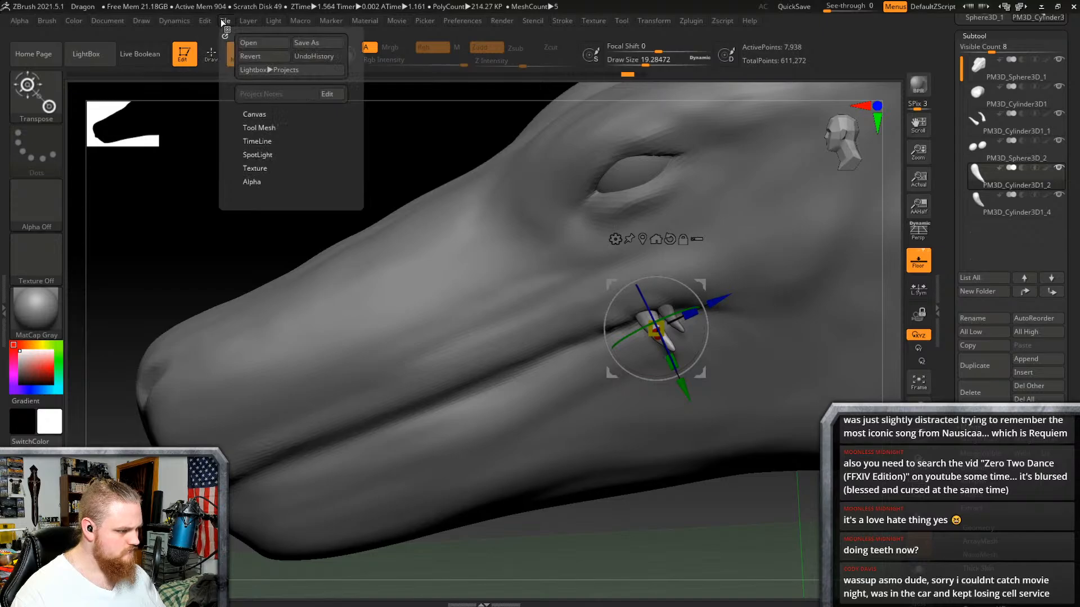
pyautogui.moveTo(250, 21)
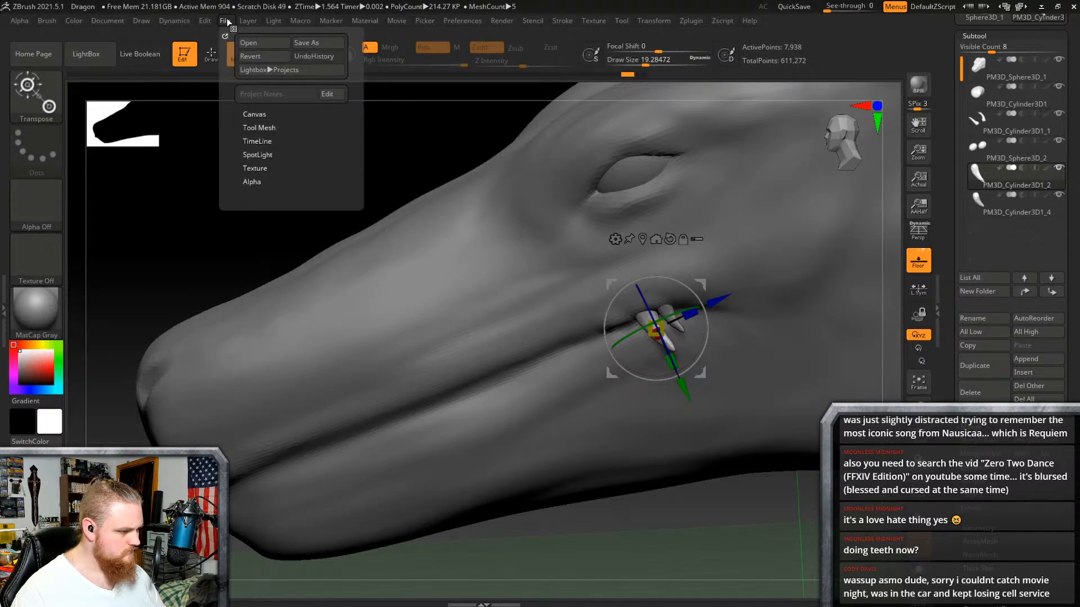
pyautogui.moveTo(101, 21)
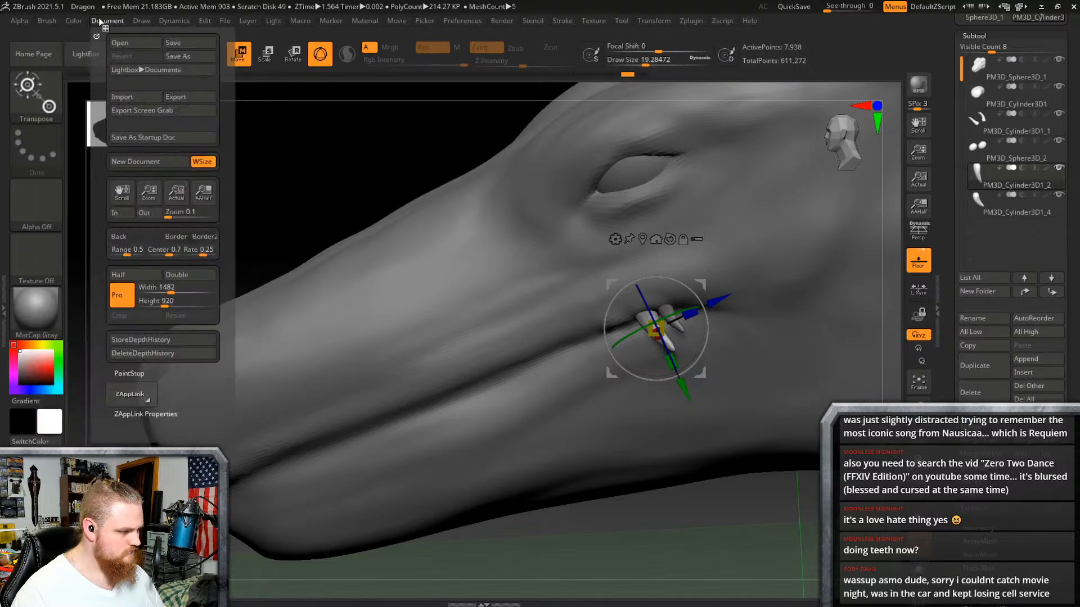
pyautogui.moveTo(142, 21)
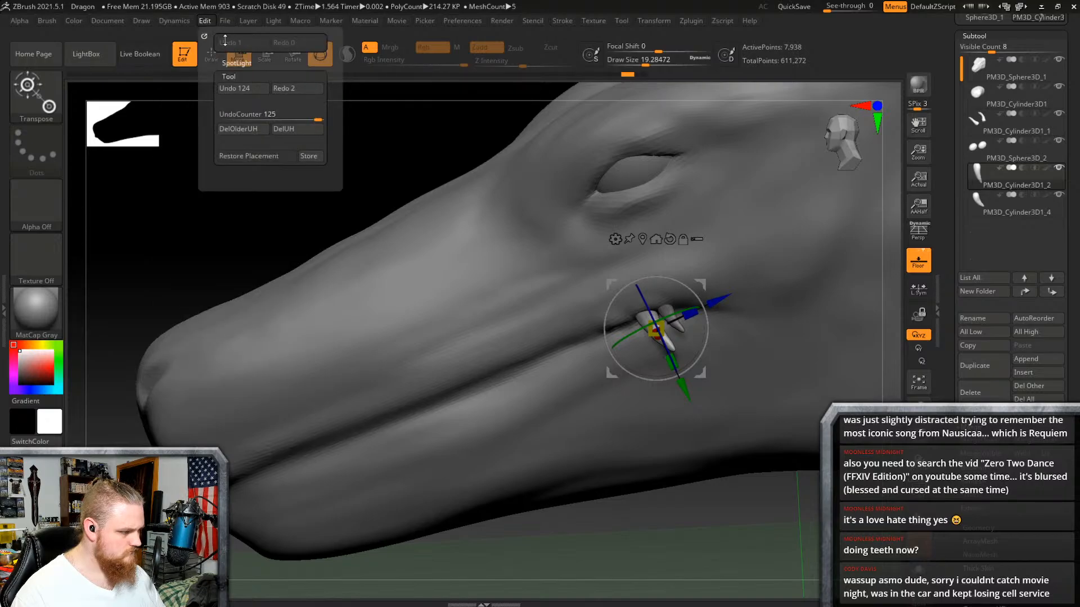
pyautogui.click(286, 89)
pyautogui.click(284, 89)
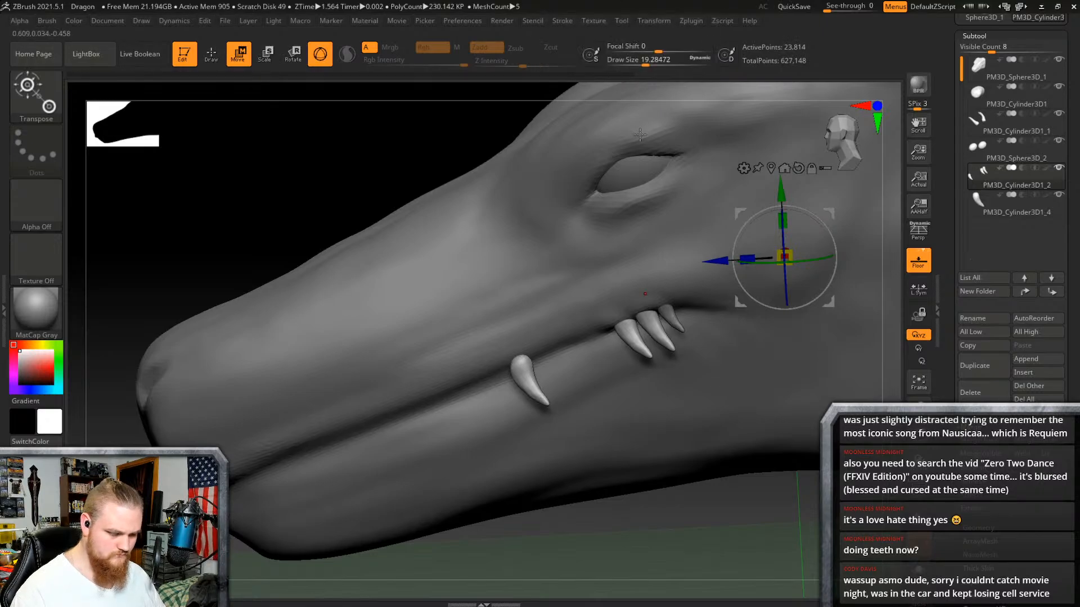
# Step: Undo the merge of the forward tooth copy, leaving only the two back teeth in the merged subtool
pyautogui.moveTo(737, 415); pyautogui.dragTo(787, 417, button='right')
pyautogui.moveTo(675, 350); pyautogui.dragTo(675, 326, button='right')
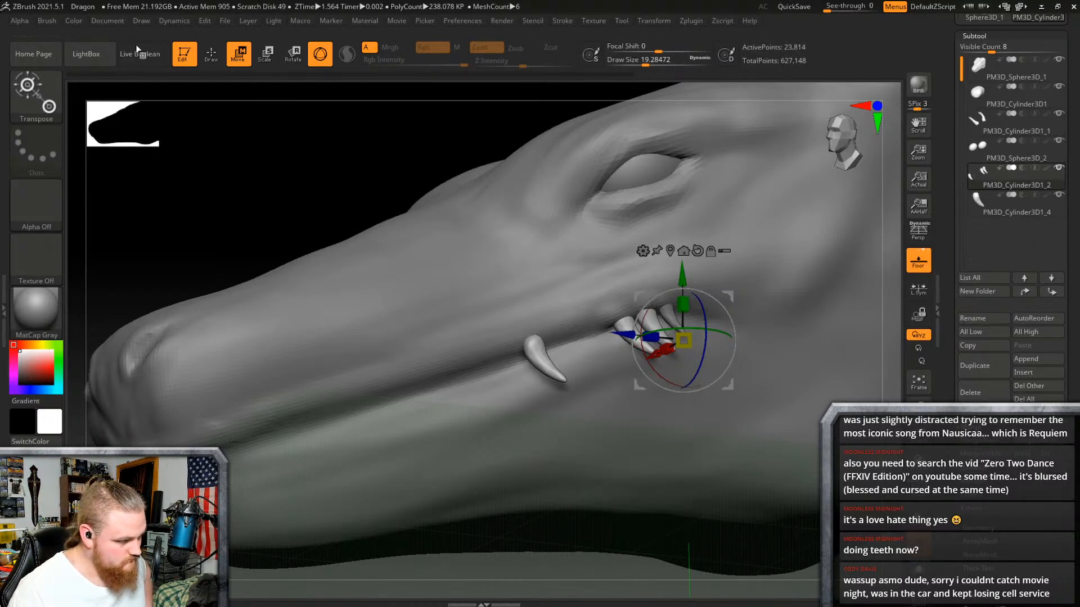
pyautogui.press('q')
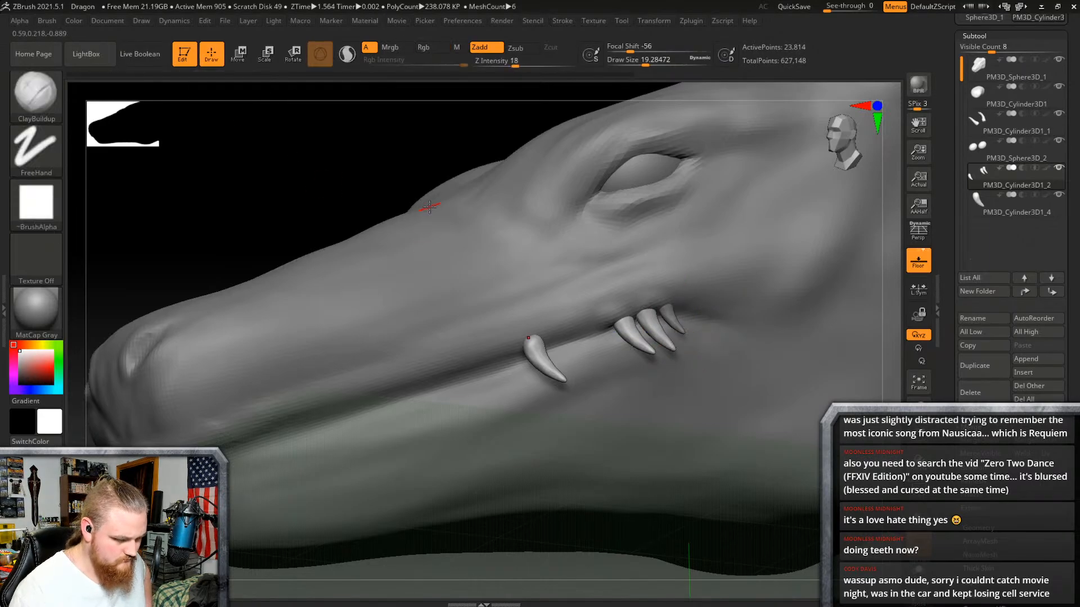
pyautogui.moveTo(429, 207); pyautogui.dragTo(705, 419)
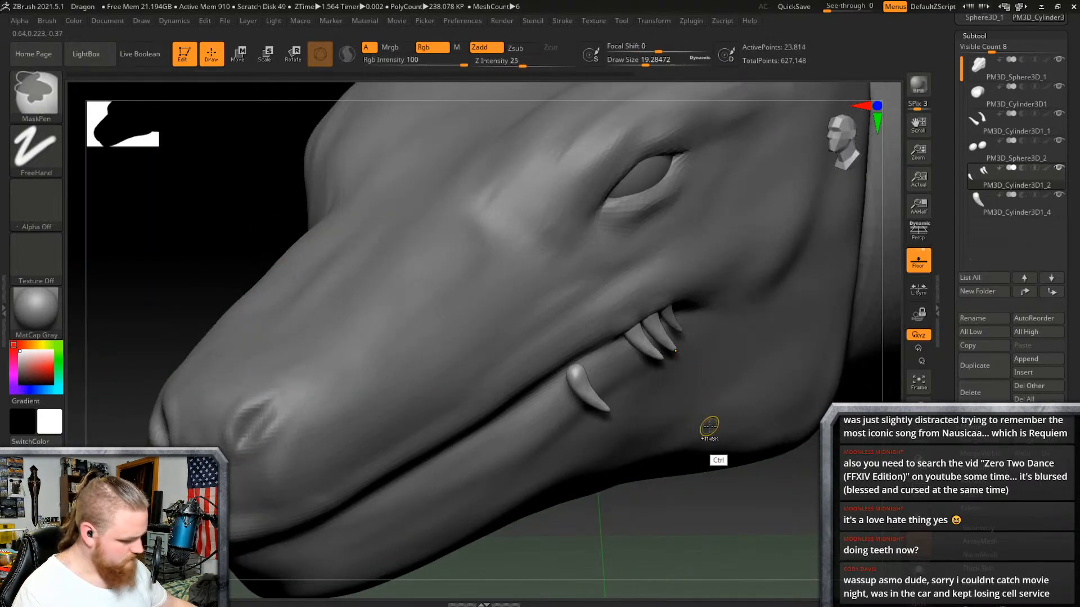
pyautogui.moveTo(710, 427); pyautogui.dragTo(725, 355, button='right')
# Step: Duplicate the small rearmost tooth and move the copy forward along the mouth line, ahead of the tooth group
pyautogui.keyDown('alt'); pyautogui.click(679, 317); pyautogui.keyUp('alt')
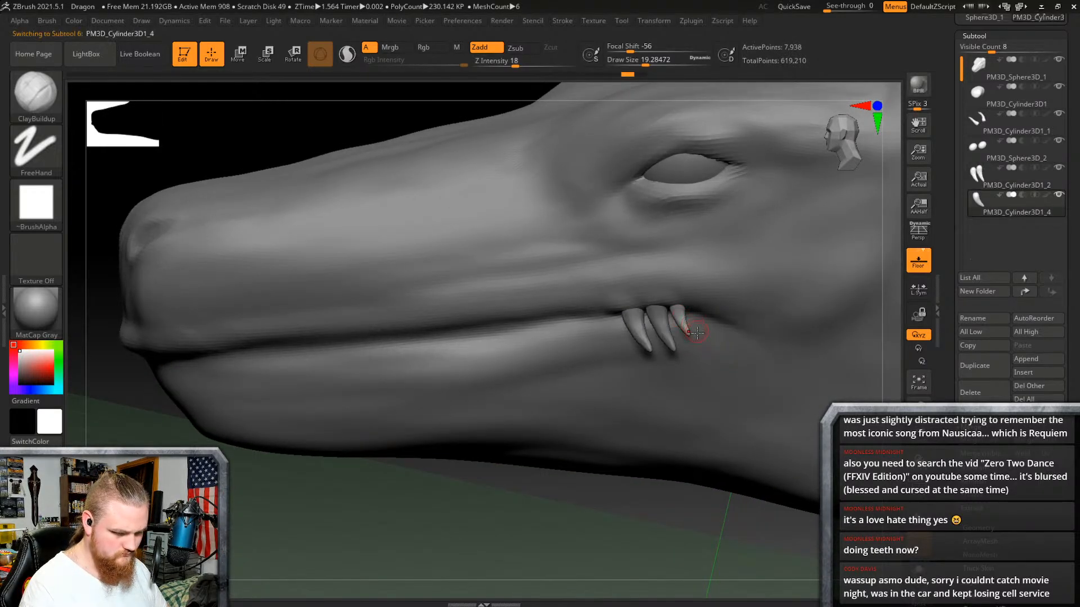
pyautogui.click(978, 366)
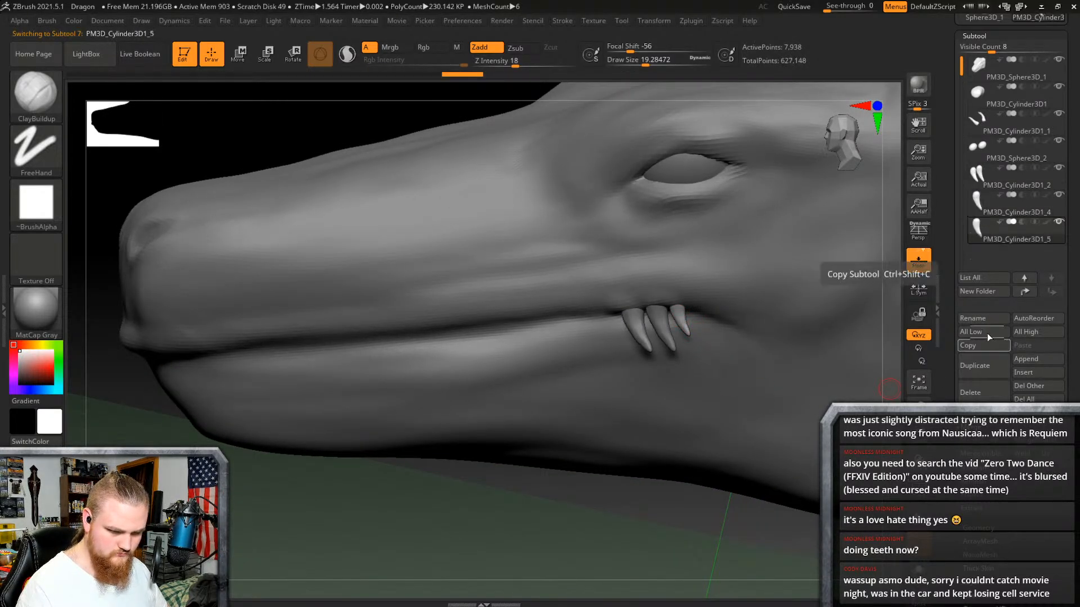
pyautogui.press('w')
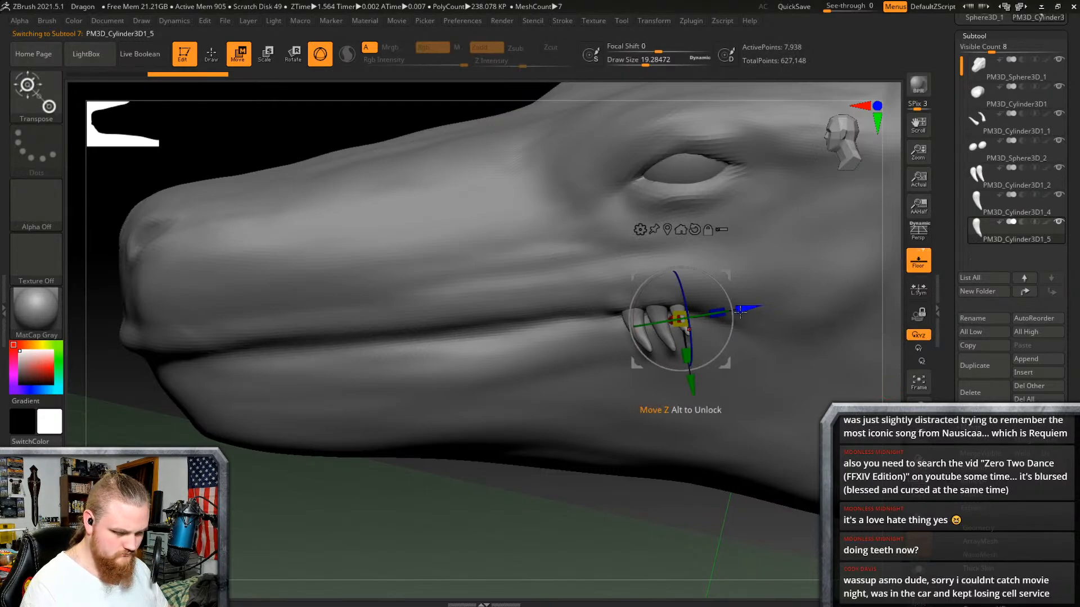
pyautogui.moveTo(741, 311); pyautogui.dragTo(591, 335)
# Step: Merge the two-tooth subtool down with the small rearmost tooth
pyautogui.keyDown('alt'); pyautogui.click(680, 340); pyautogui.keyUp('alt')
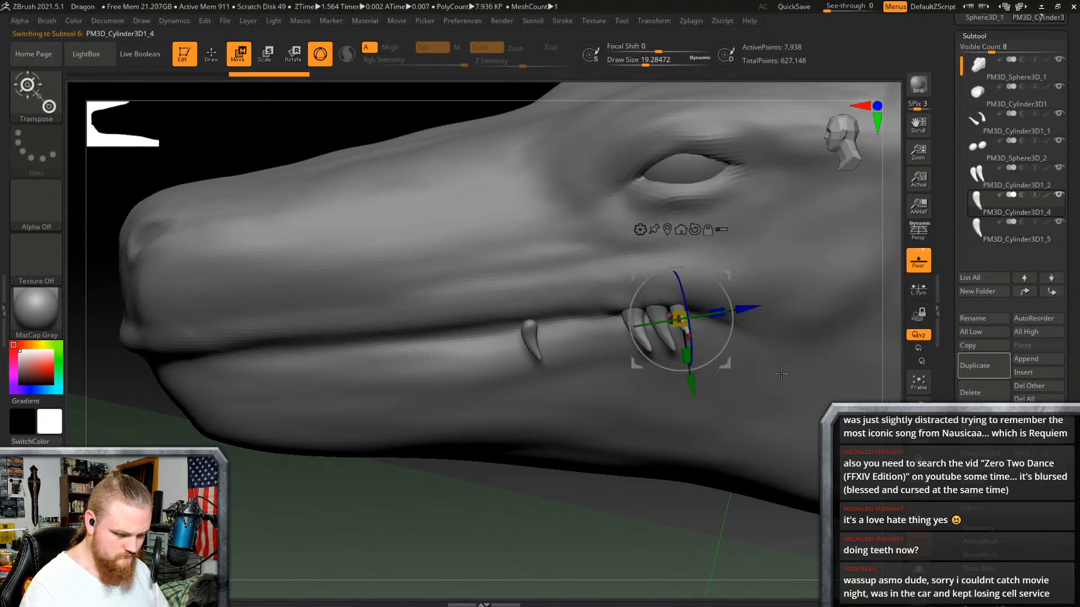
pyautogui.click(994, 170)
pyautogui.click(998, 345)
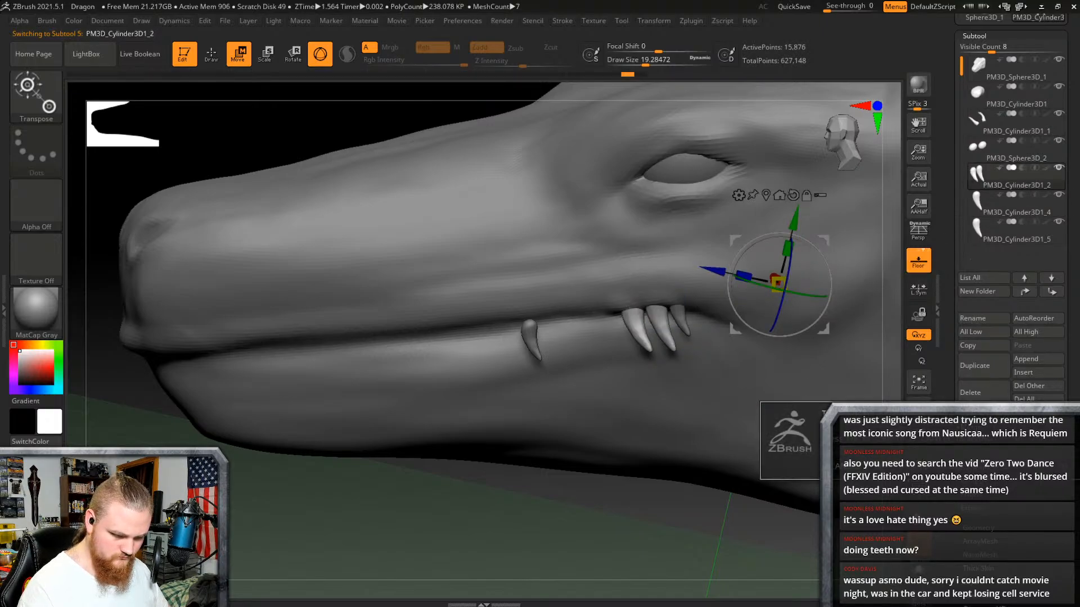
# Step: Undo the merges in the back-tooth subtool and redo them from the tool's edit history
pyautogui.moveTo(793, 406); pyautogui.dragTo(685, 256, button='right')
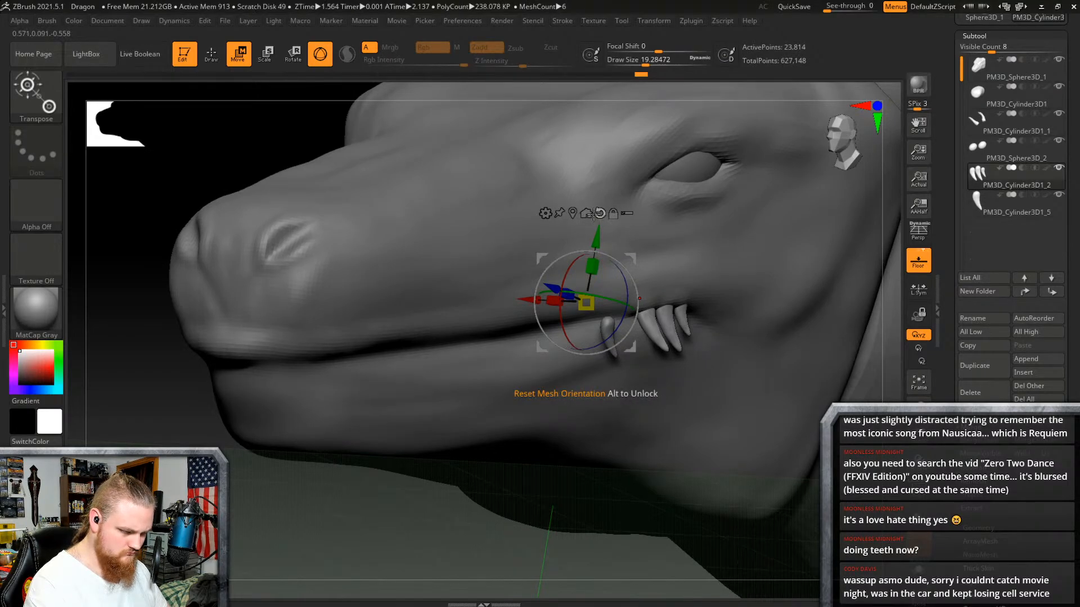
pyautogui.moveTo(618, 236); pyautogui.dragTo(775, 285, button='right')
pyautogui.hotkey('ctrl', 'z')
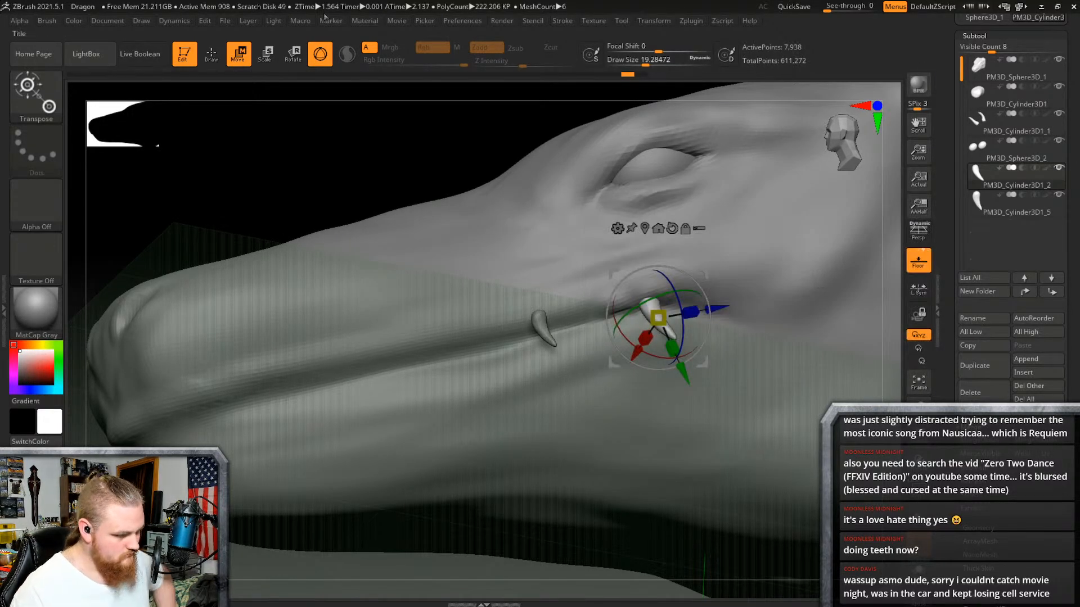
pyautogui.click(206, 20)
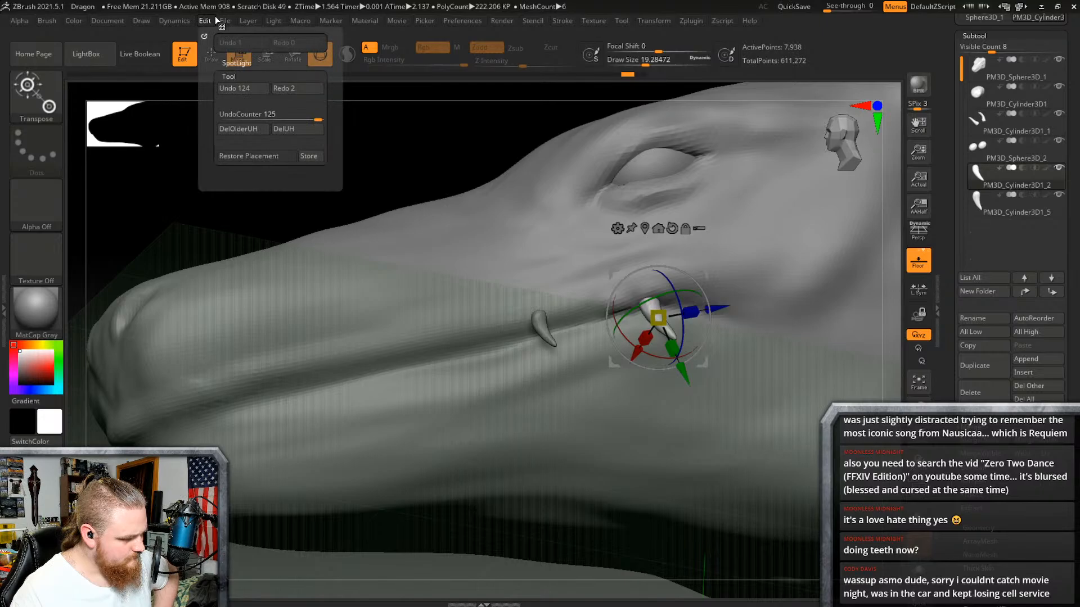
pyautogui.click(288, 89)
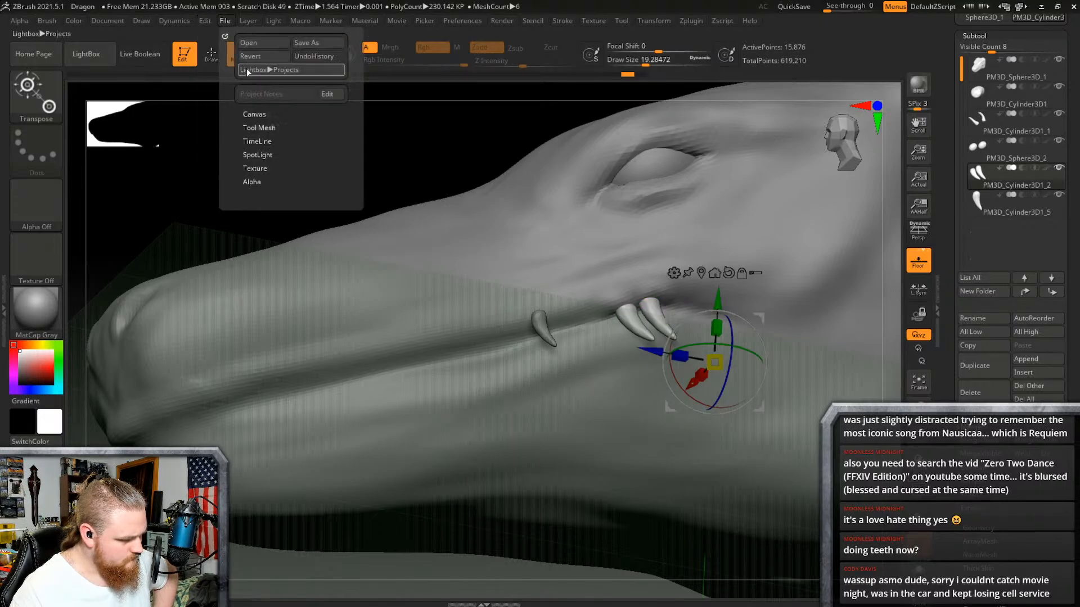
pyautogui.click(278, 87)
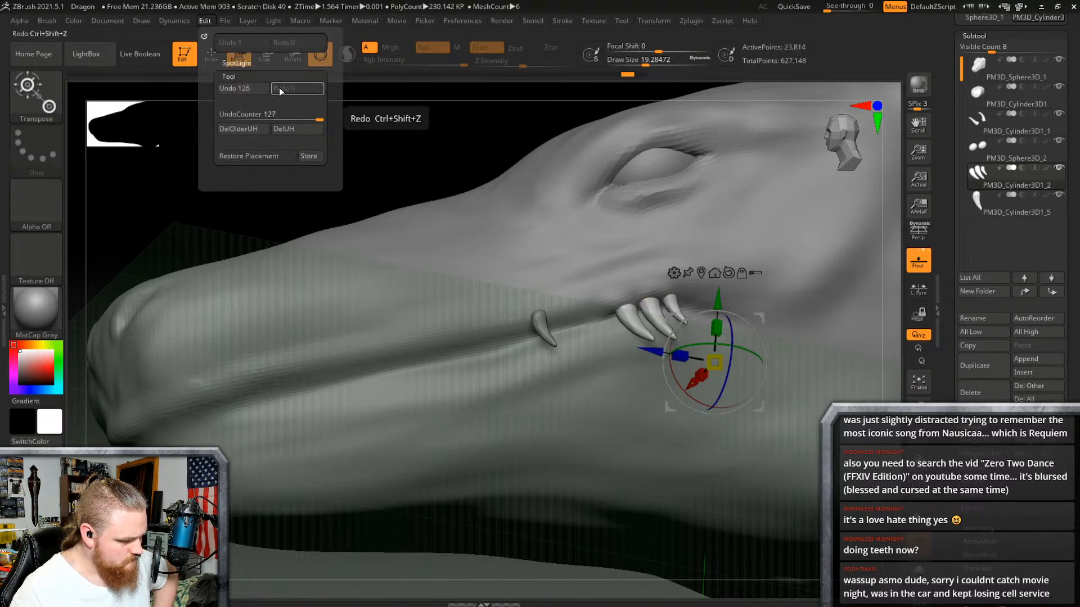
# Step: Try to move the three merged teeth sideways along the X axis, and undo the move
pyautogui.moveTo(635, 393); pyautogui.dragTo(779, 410, button='right')
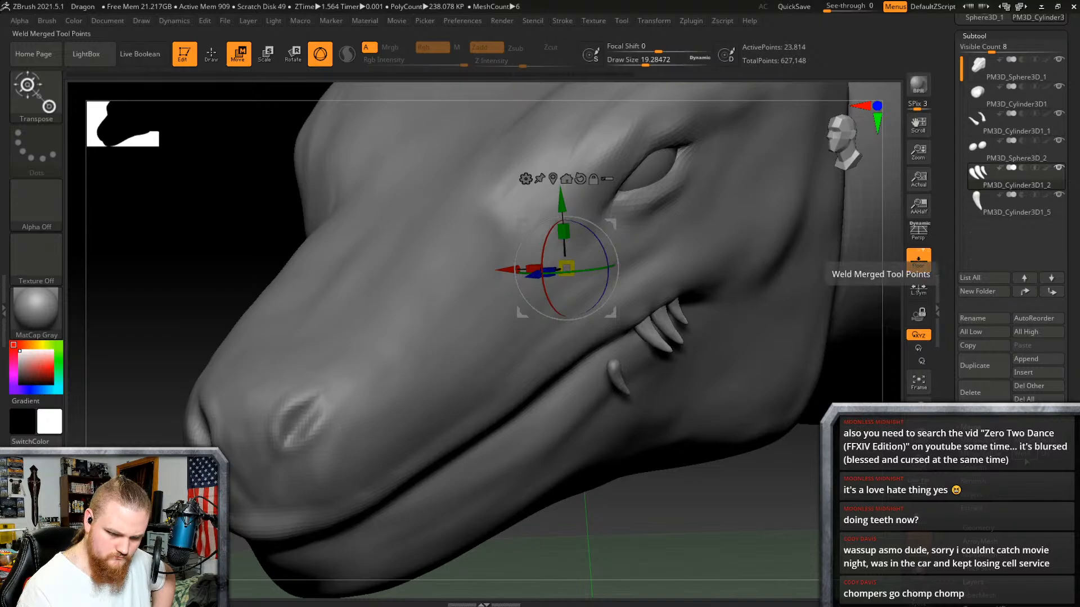
pyautogui.moveTo(506, 360); pyautogui.dragTo(658, 367, button='right')
pyautogui.moveTo(594, 410); pyautogui.dragTo(519, 345, button='right')
pyautogui.moveTo(398, 265); pyautogui.dragTo(680, 260)
pyautogui.hotkey('ctrl', 'z')
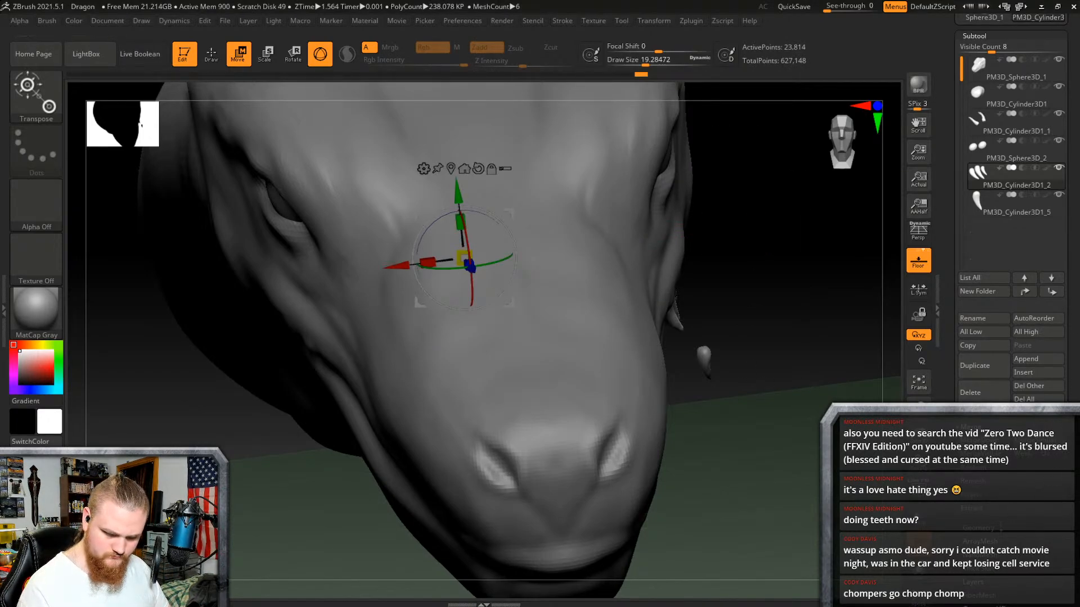
# Step: Try Mirror And Weld on the three merged teeth and cycle their subdivision level down and back to 3
pyautogui.click(1001, 527)
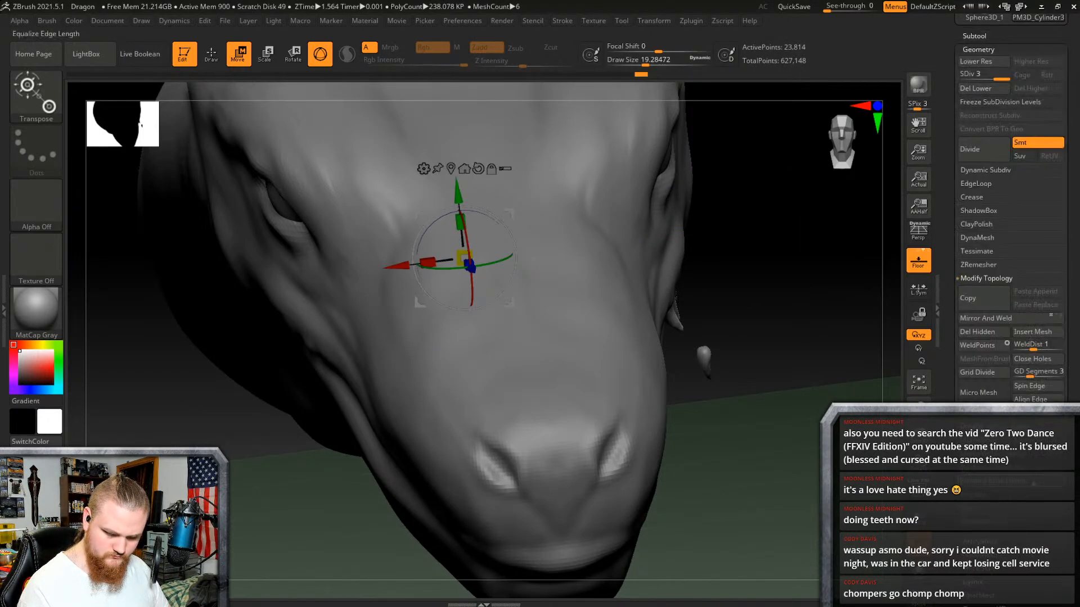
pyautogui.click(986, 319)
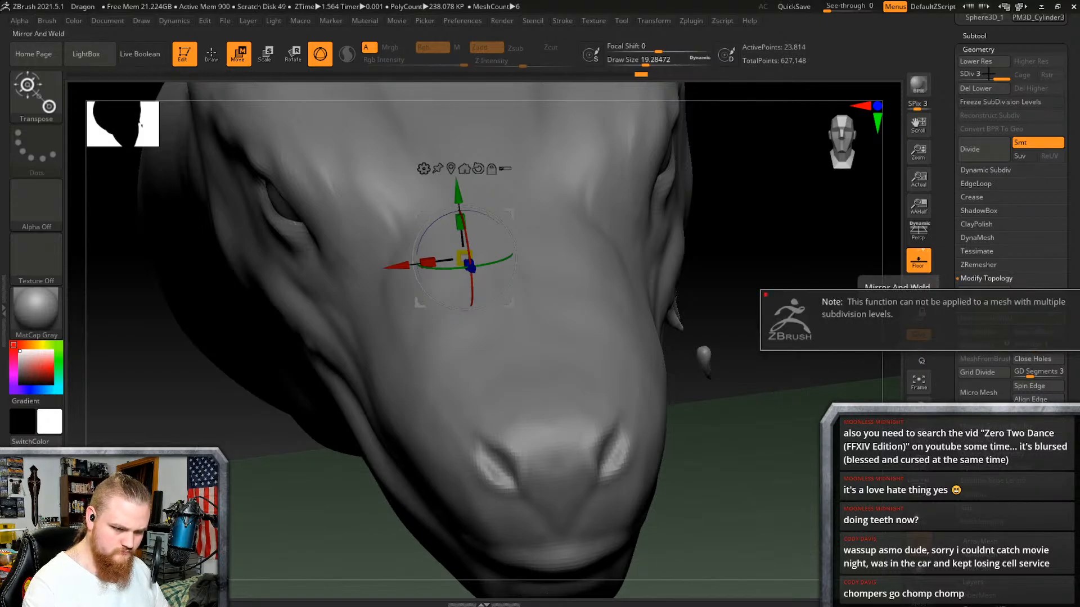
pyautogui.moveTo(997, 77); pyautogui.dragTo(972, 79, button='right')
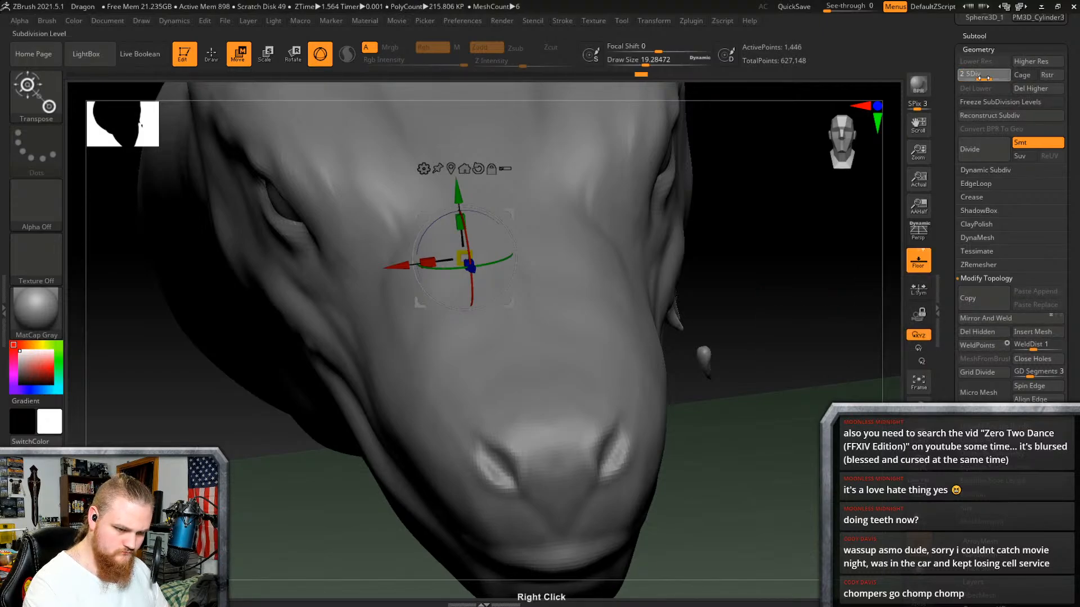
pyautogui.click(1027, 62)
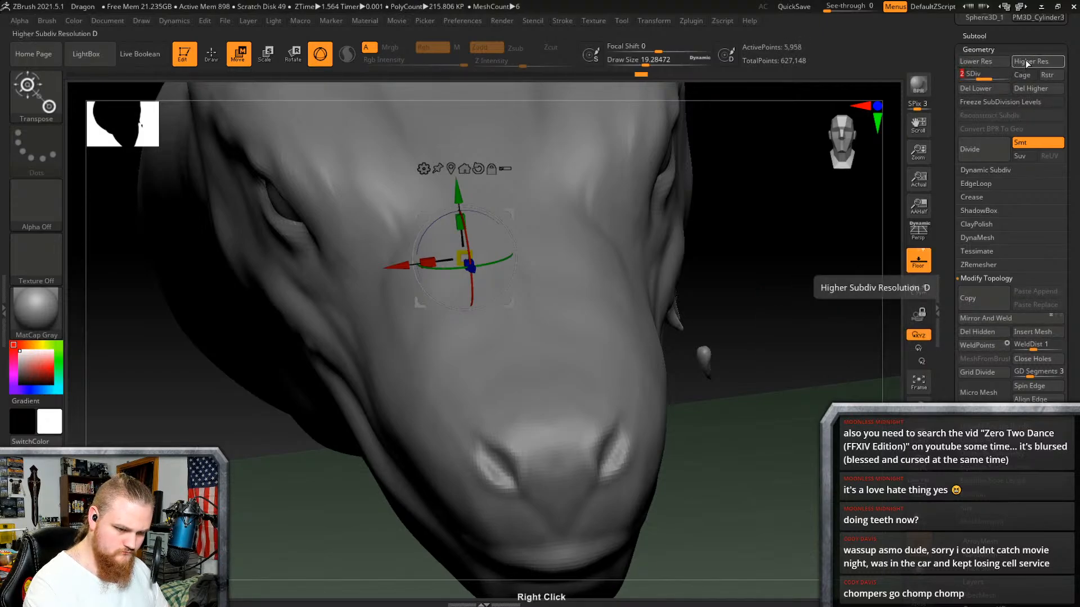
pyautogui.click(1060, 61)
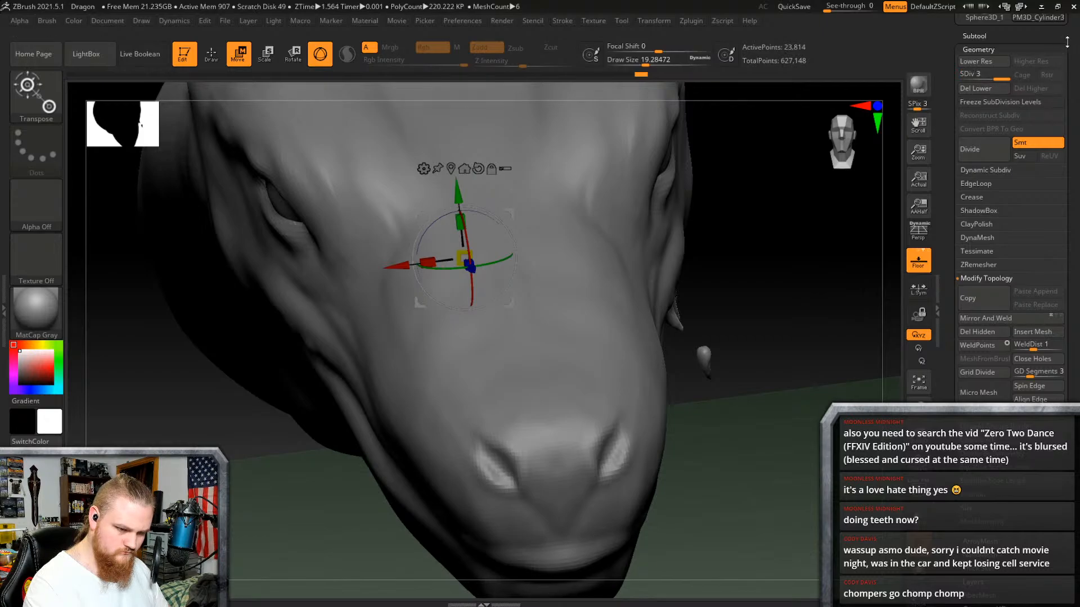
# Step: Keep only subdivision level 2 of the three merged teeth by deleting the higher and lower levels
pyautogui.click(994, 73)
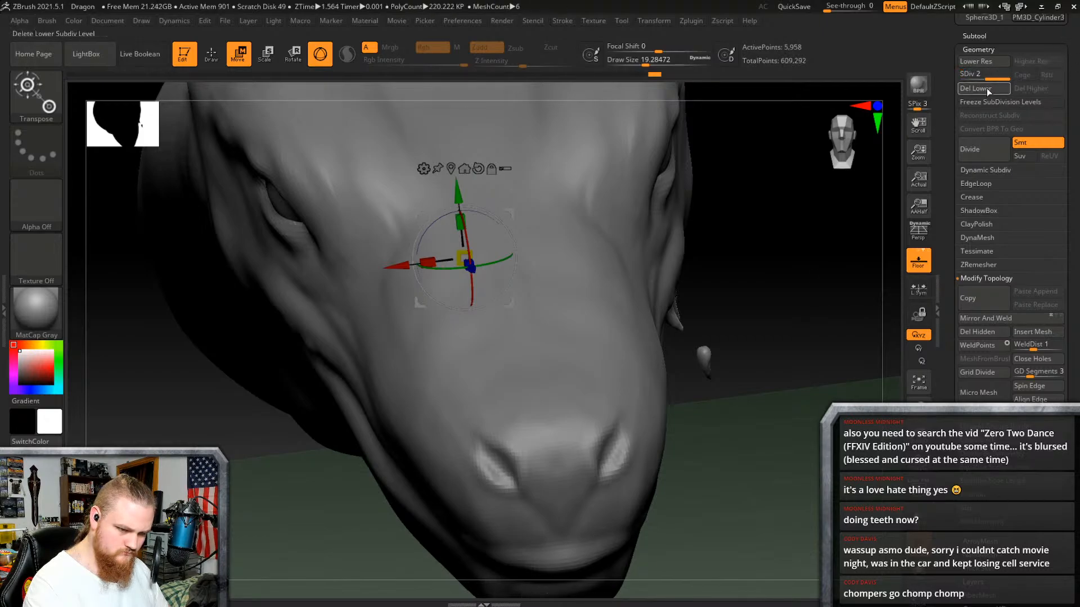
pyautogui.click(986, 89)
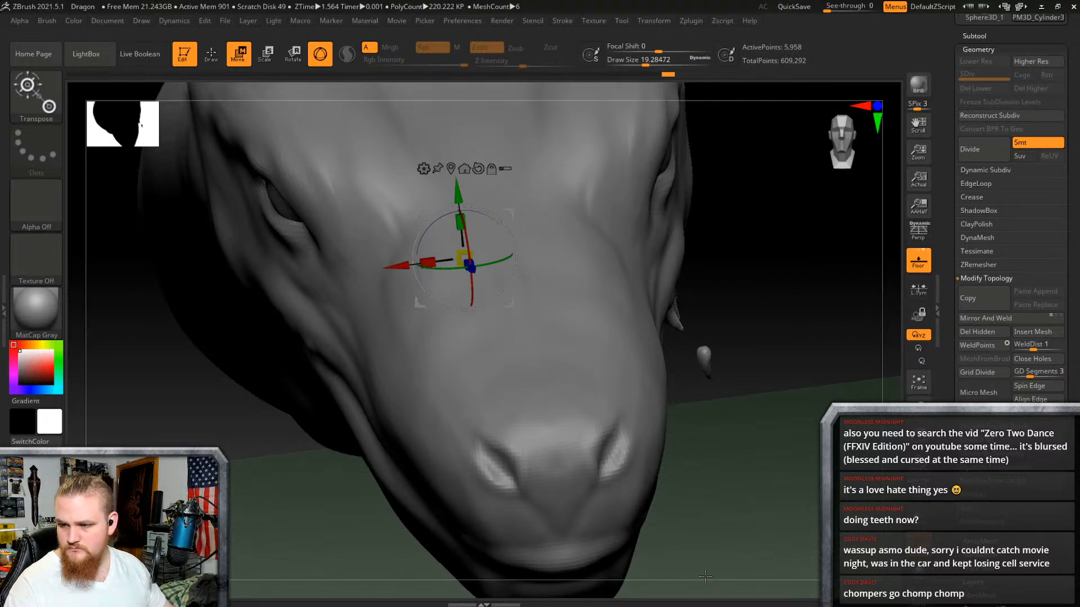
pyautogui.moveTo(705, 577); pyautogui.dragTo(869, 366, button='right')
# Step: Mirror and weld the three merged teeth onto the opposite side of the mouth, keeping the teeth as the active subtool
pyautogui.click(1007, 318)
pyautogui.moveTo(792, 439); pyautogui.dragTo(779, 396, button='right')
pyautogui.keyDown('alt'); pyautogui.click(687, 366); pyautogui.keyUp('alt')
pyautogui.moveTo(729, 350); pyautogui.dragTo(619, 365, button='right')
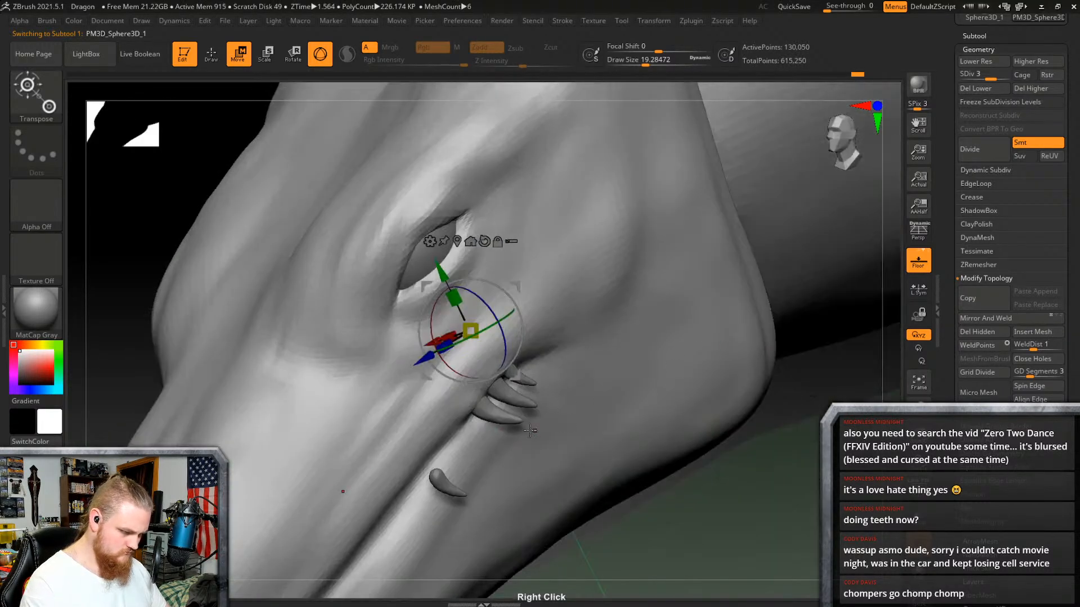
pyautogui.keyDown('alt'); pyautogui.click(515, 382); pyautogui.keyUp('alt')
pyautogui.moveTo(515, 382); pyautogui.dragTo(742, 386, button='right')
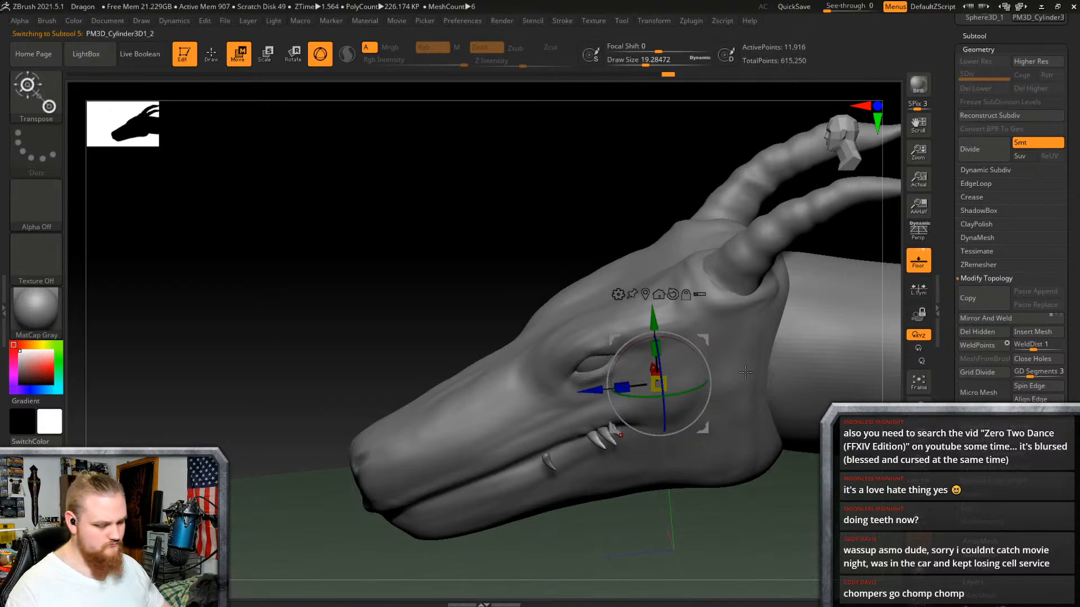
# Step: Save the dragon project file
pyautogui.click(218, 21)
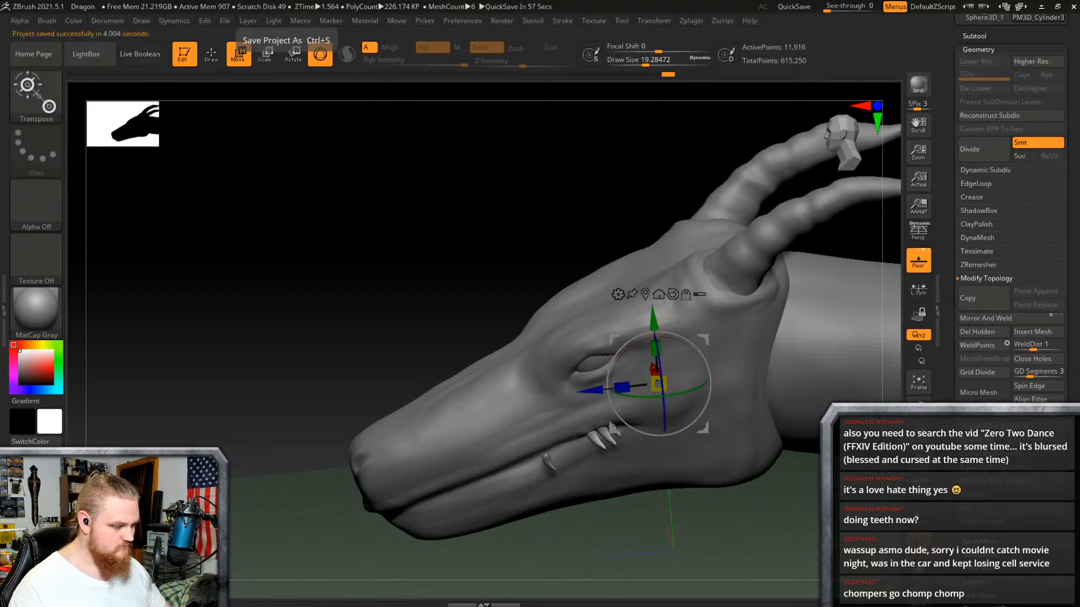
pyautogui.keyDown('alt'); pyautogui.moveTo(759, 333); pyautogui.dragTo(600, 421, button='right'); pyautogui.keyUp('alt')
pyautogui.moveTo(703, 382); pyautogui.dragTo(761, 317, button='right')
pyautogui.moveTo(740, 367); pyautogui.dragTo(712, 380, button='right')
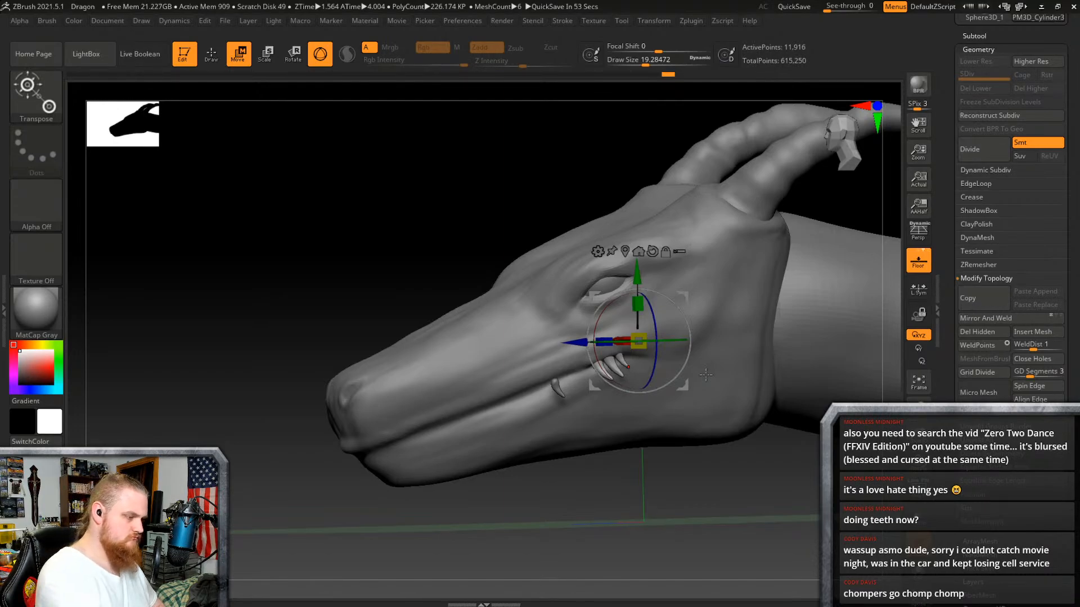
# Step: Make the head the active subtool in draw mode and hide the single forward tooth
pyautogui.press('q')
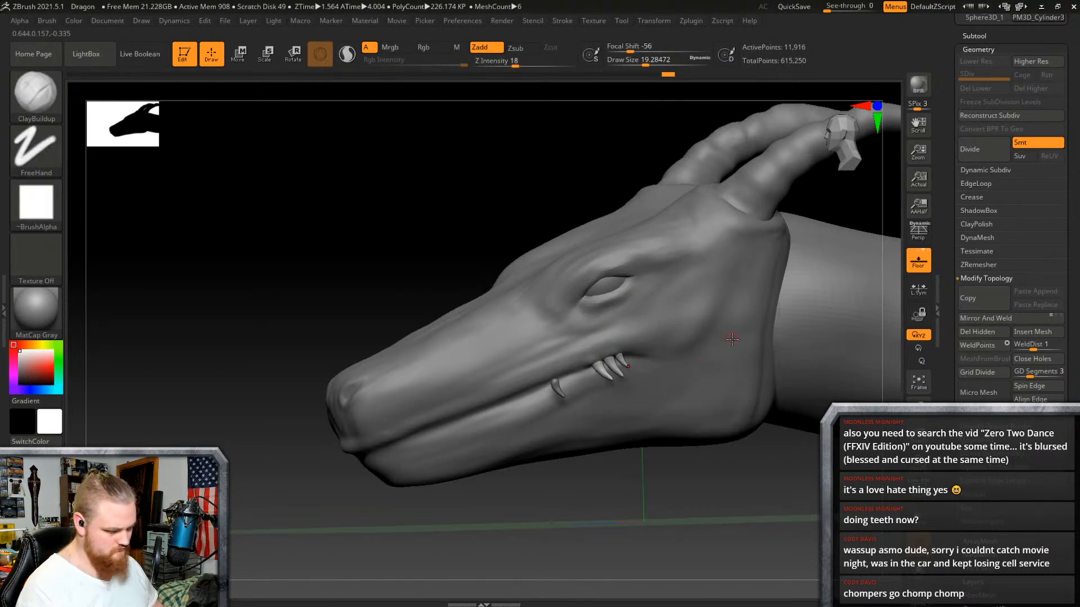
pyautogui.keyDown('alt'); pyautogui.click(732, 349); pyautogui.keyUp('alt')
pyautogui.moveTo(733, 349); pyautogui.dragTo(771, 348, button='right')
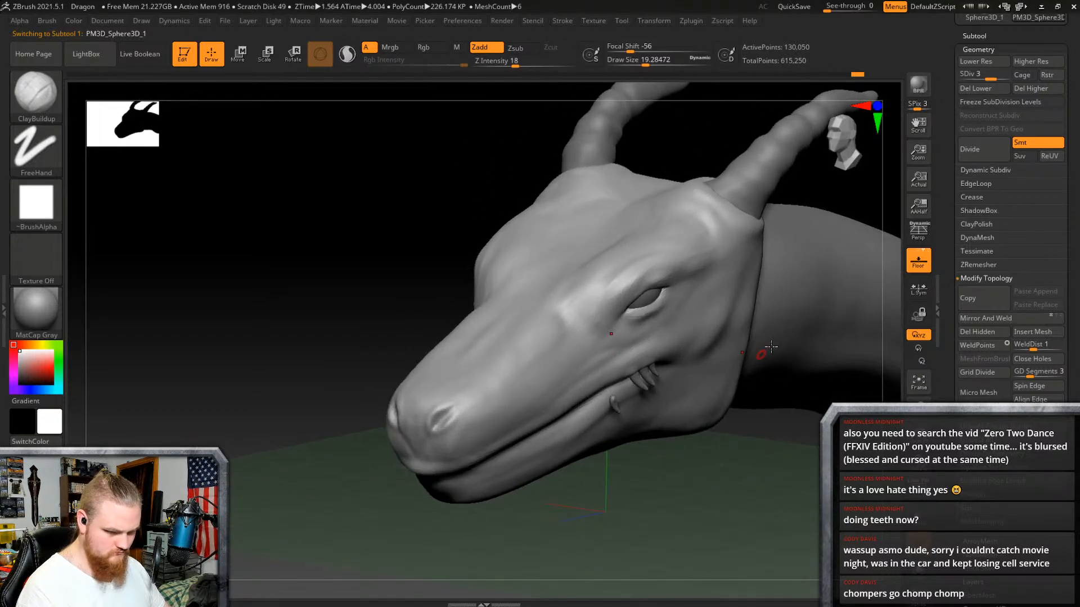
pyautogui.click(978, 34)
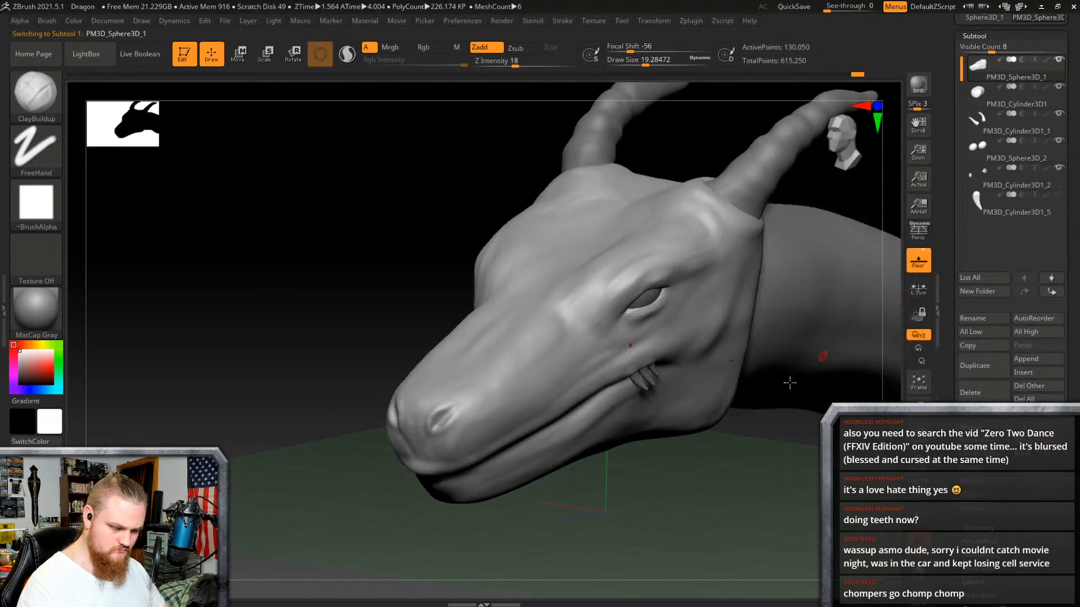
pyautogui.moveTo(790, 382); pyautogui.dragTo(644, 338, button='right')
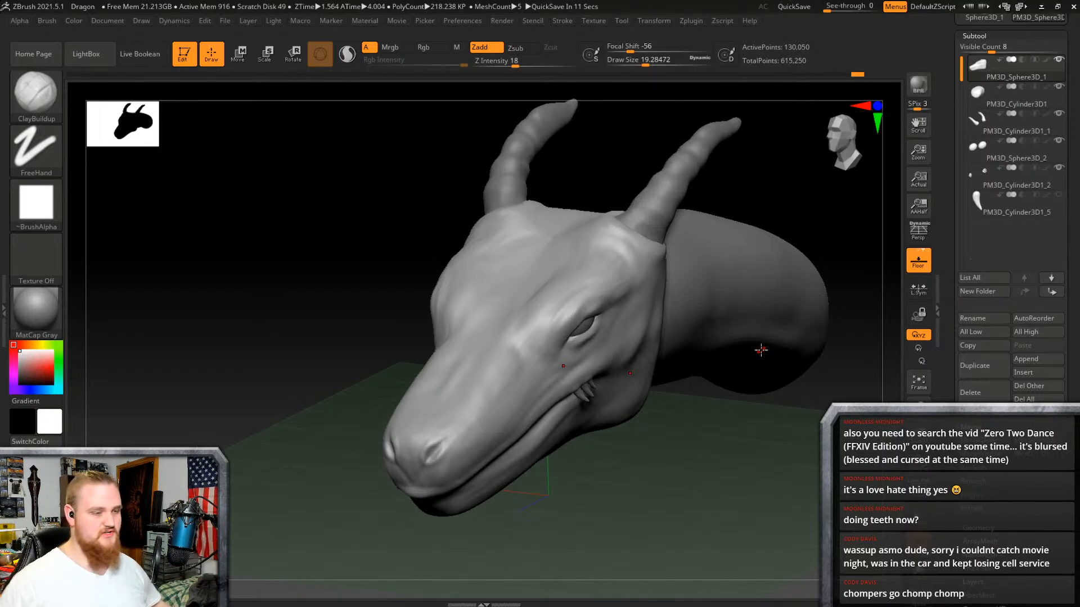
pyautogui.moveTo(1015, 179)
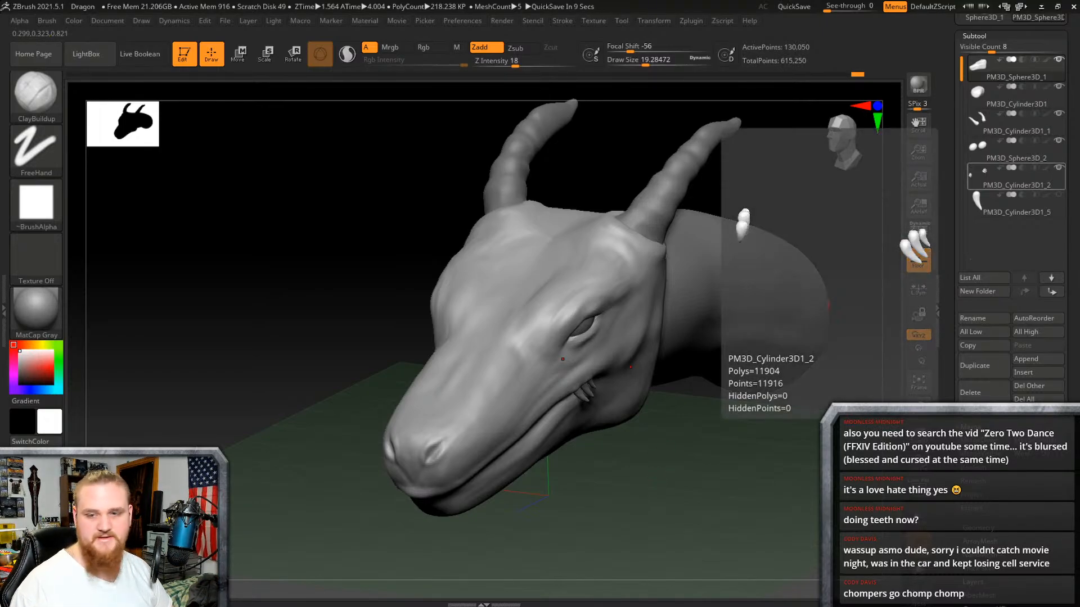